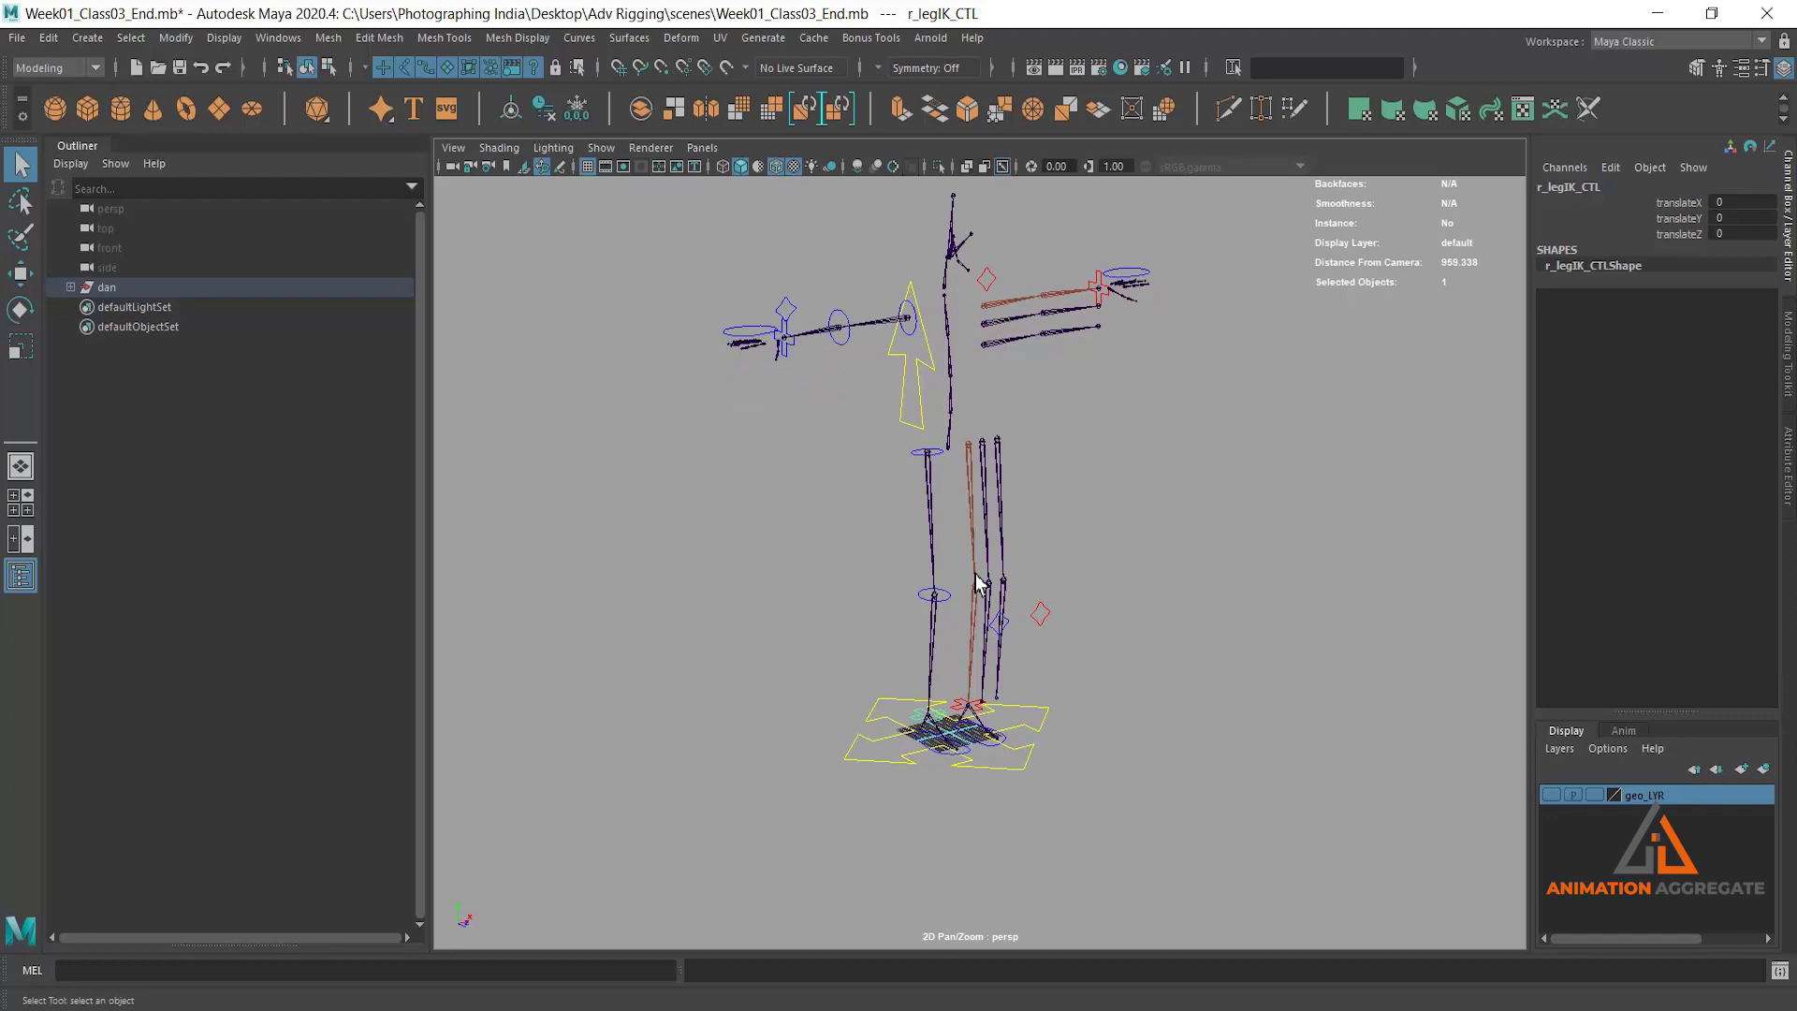
Step: Select r_foot_CTL on the finished rig and test heelRoll, then undo it
mouse_move(931, 665)
alt+right_down()
mouse_move(1075, 453)
mouse_move(1157, 680)
alt+right_up()
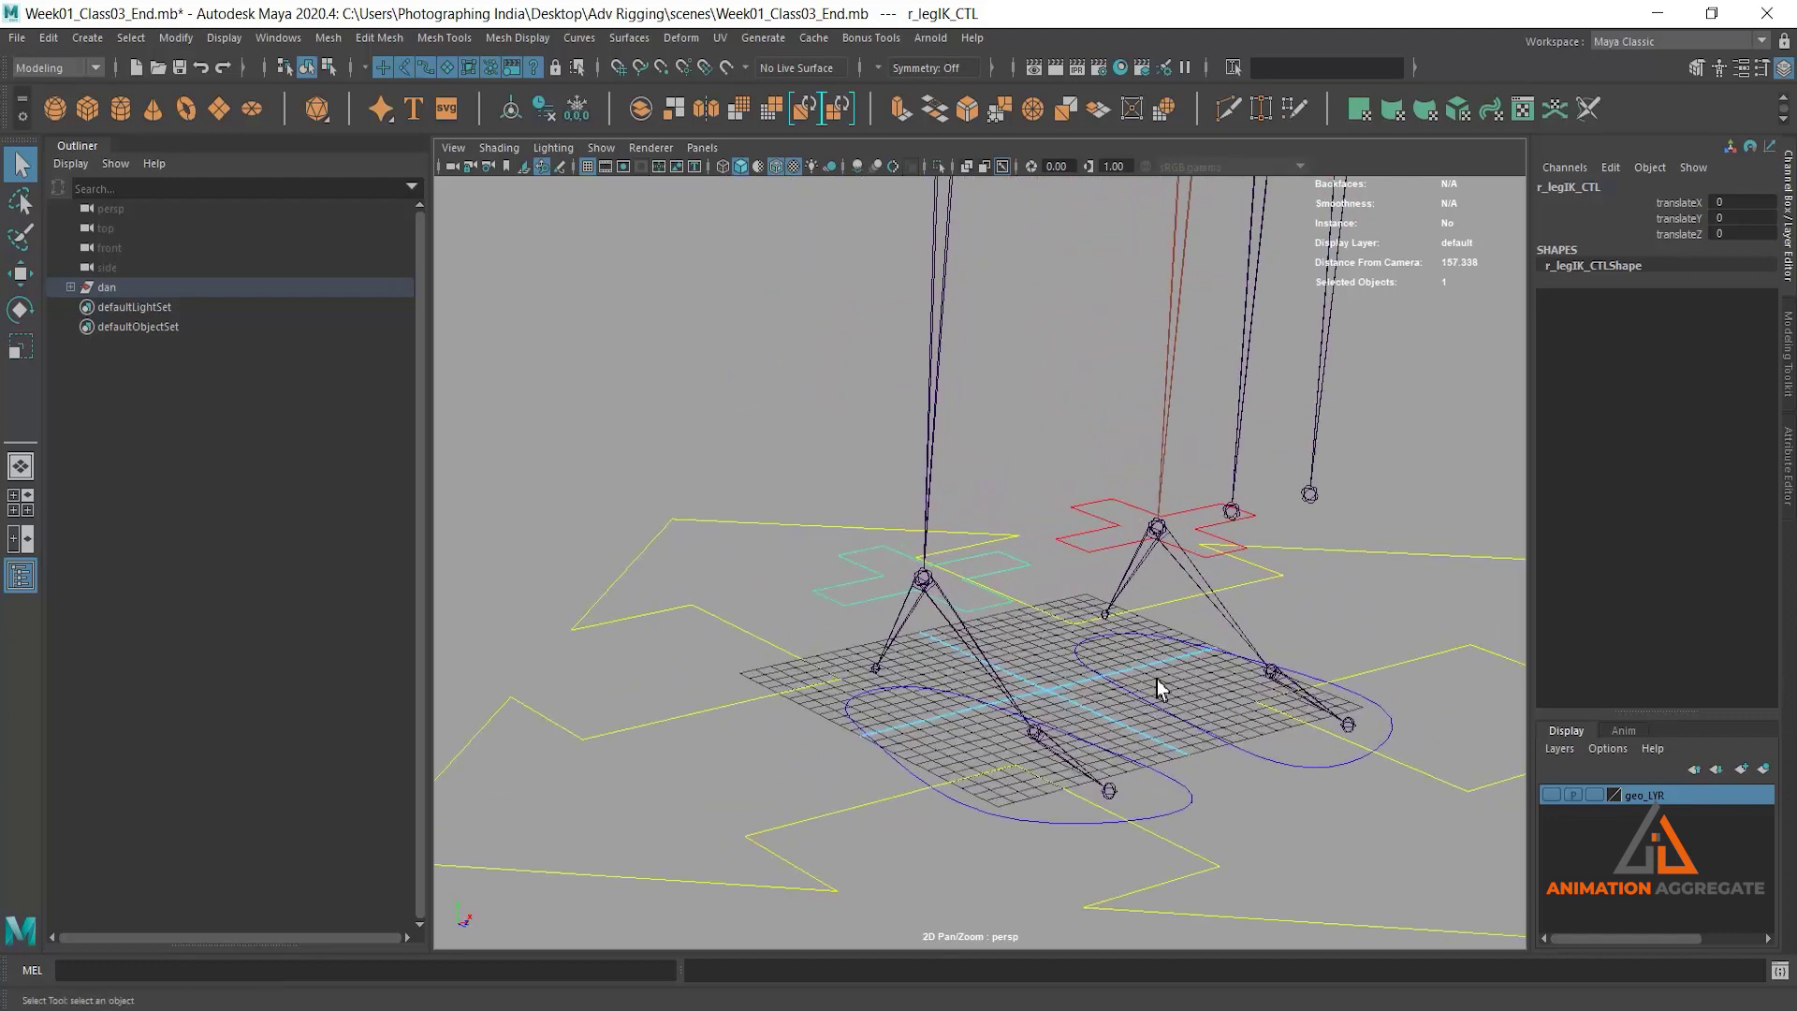
click(845, 733)
mouse_move(1074, 744)
alt+mouse_down()
mouse_move(1053, 672)
mouse_move(1051, 698)
mouse_move(1050, 678)
mouse_move(1095, 714)
mouse_move(1026, 622)
alt+mouse_up()
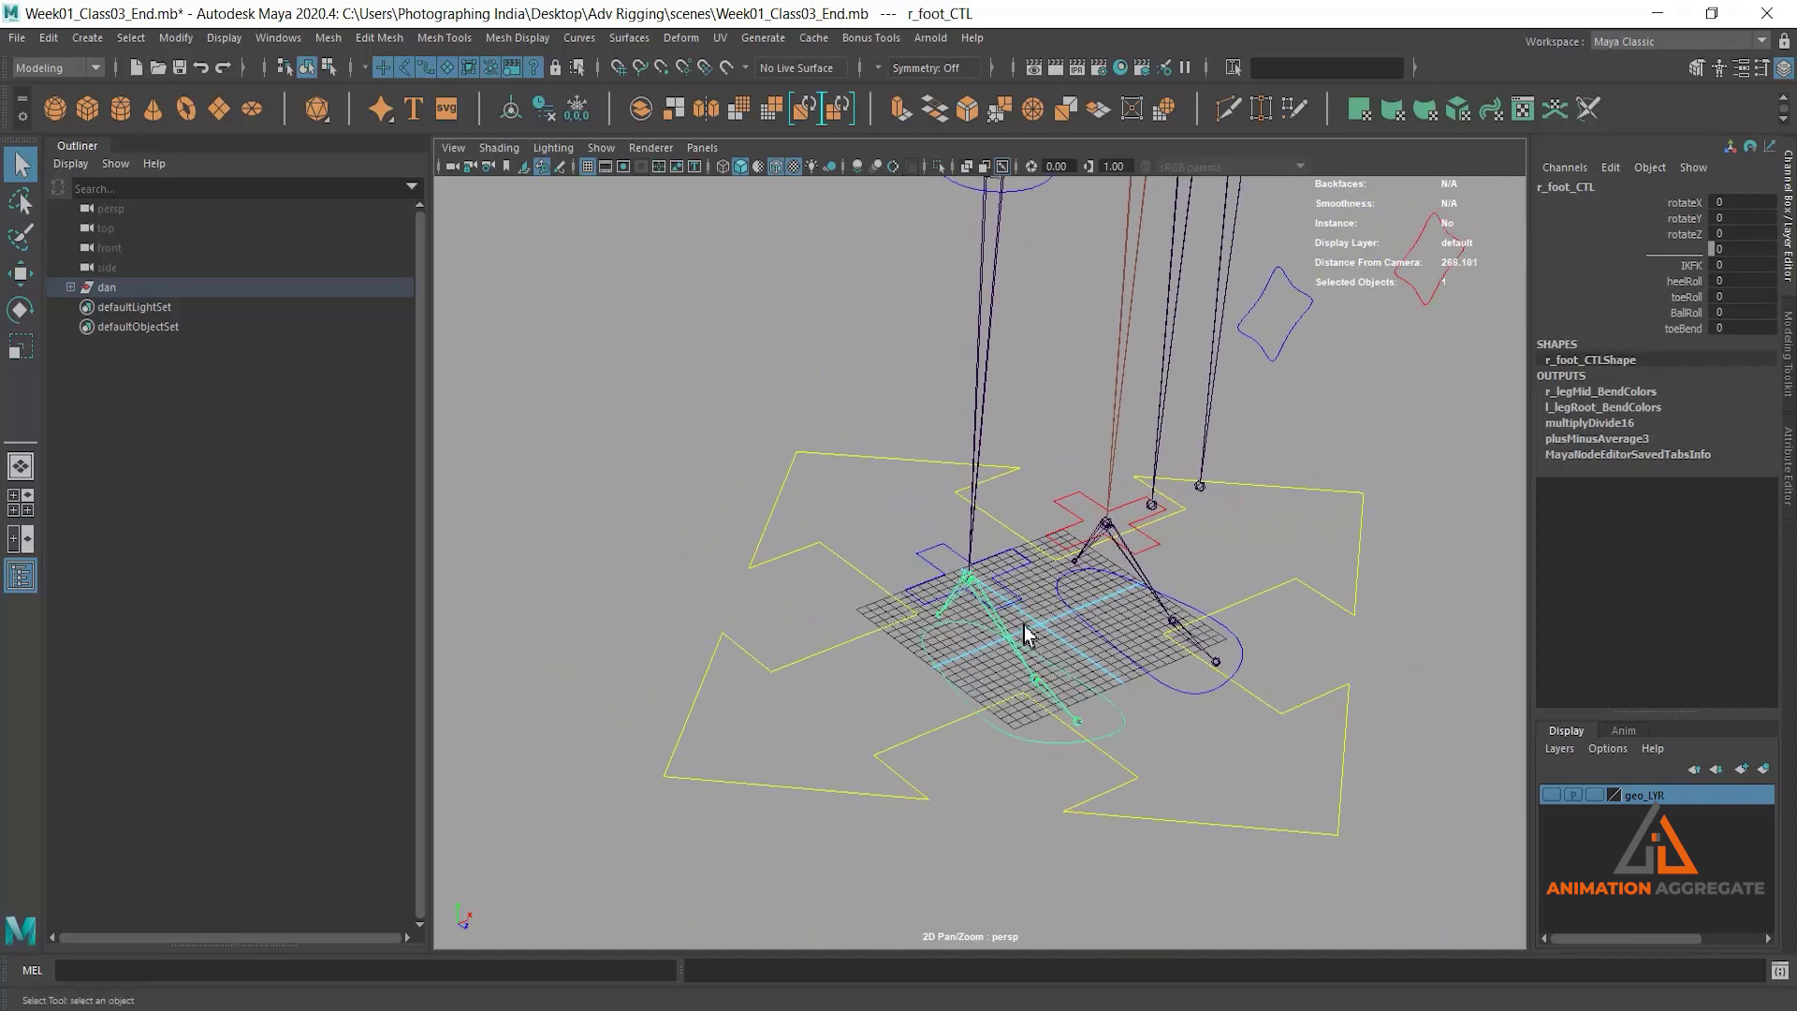
alt+middle_drag(1152, 665, 1149, 646)
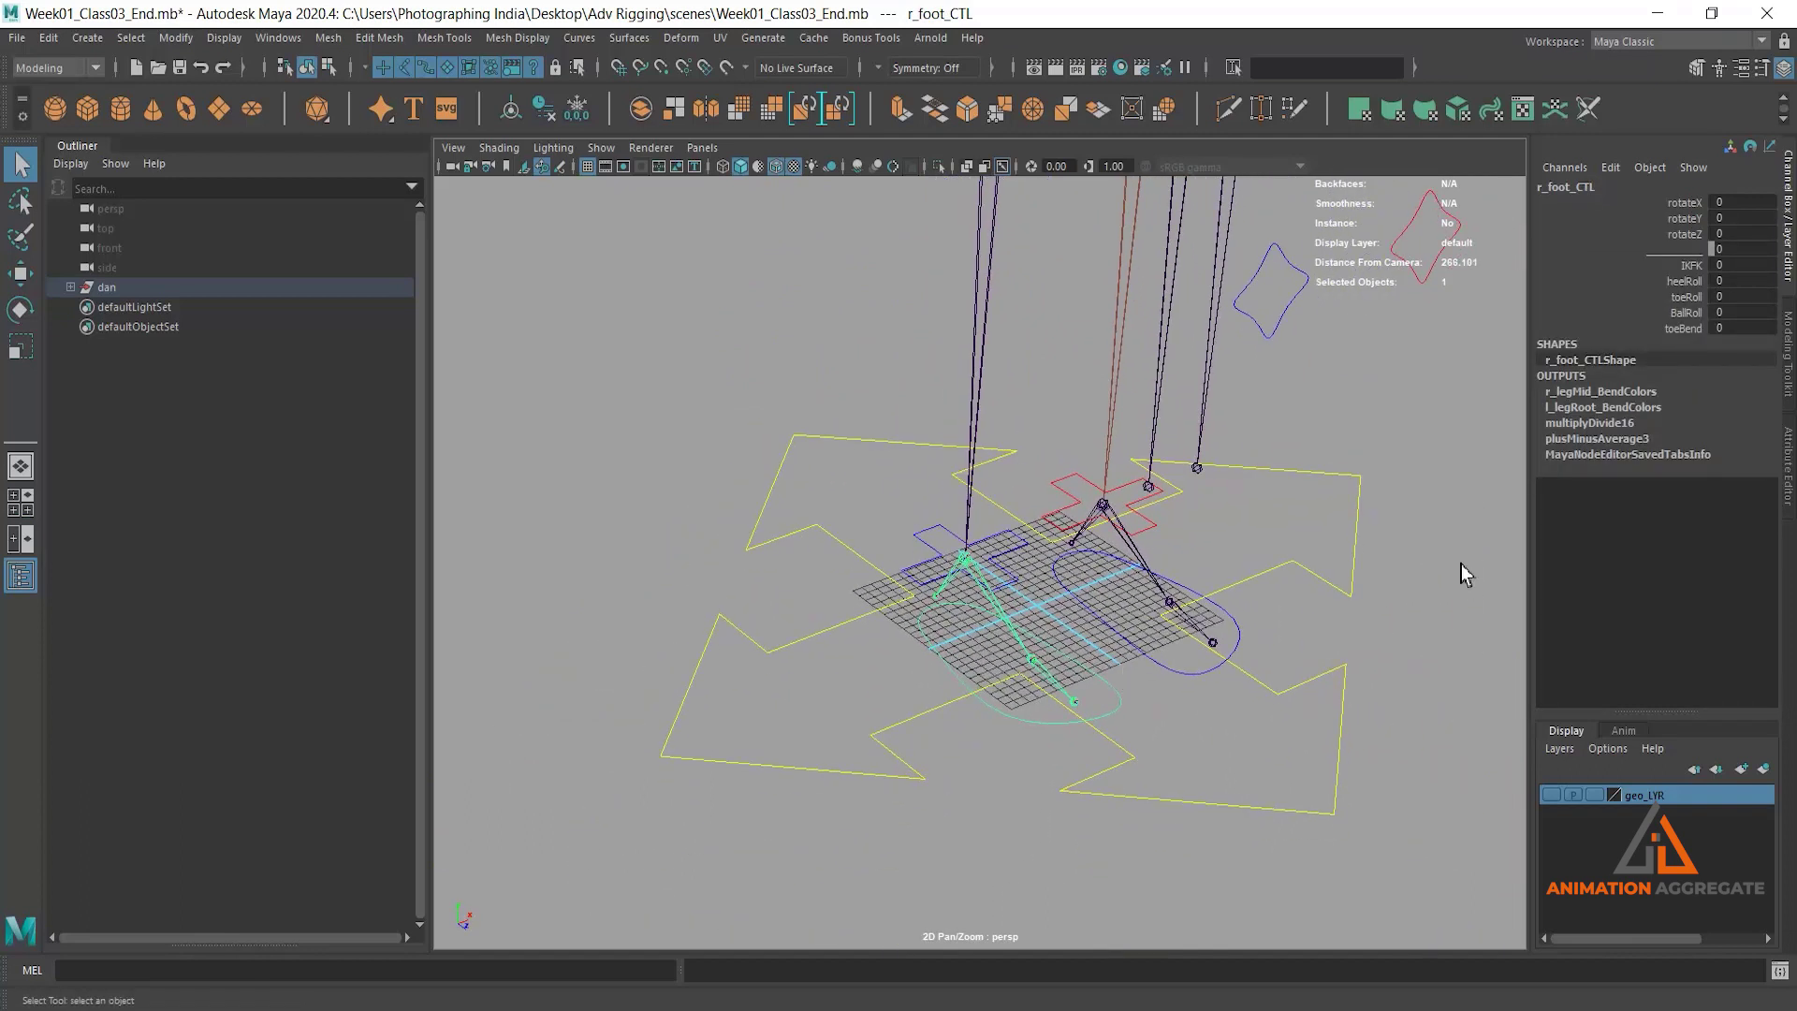
click(1685, 280)
middle_drag(1030, 487, 1250, 557)
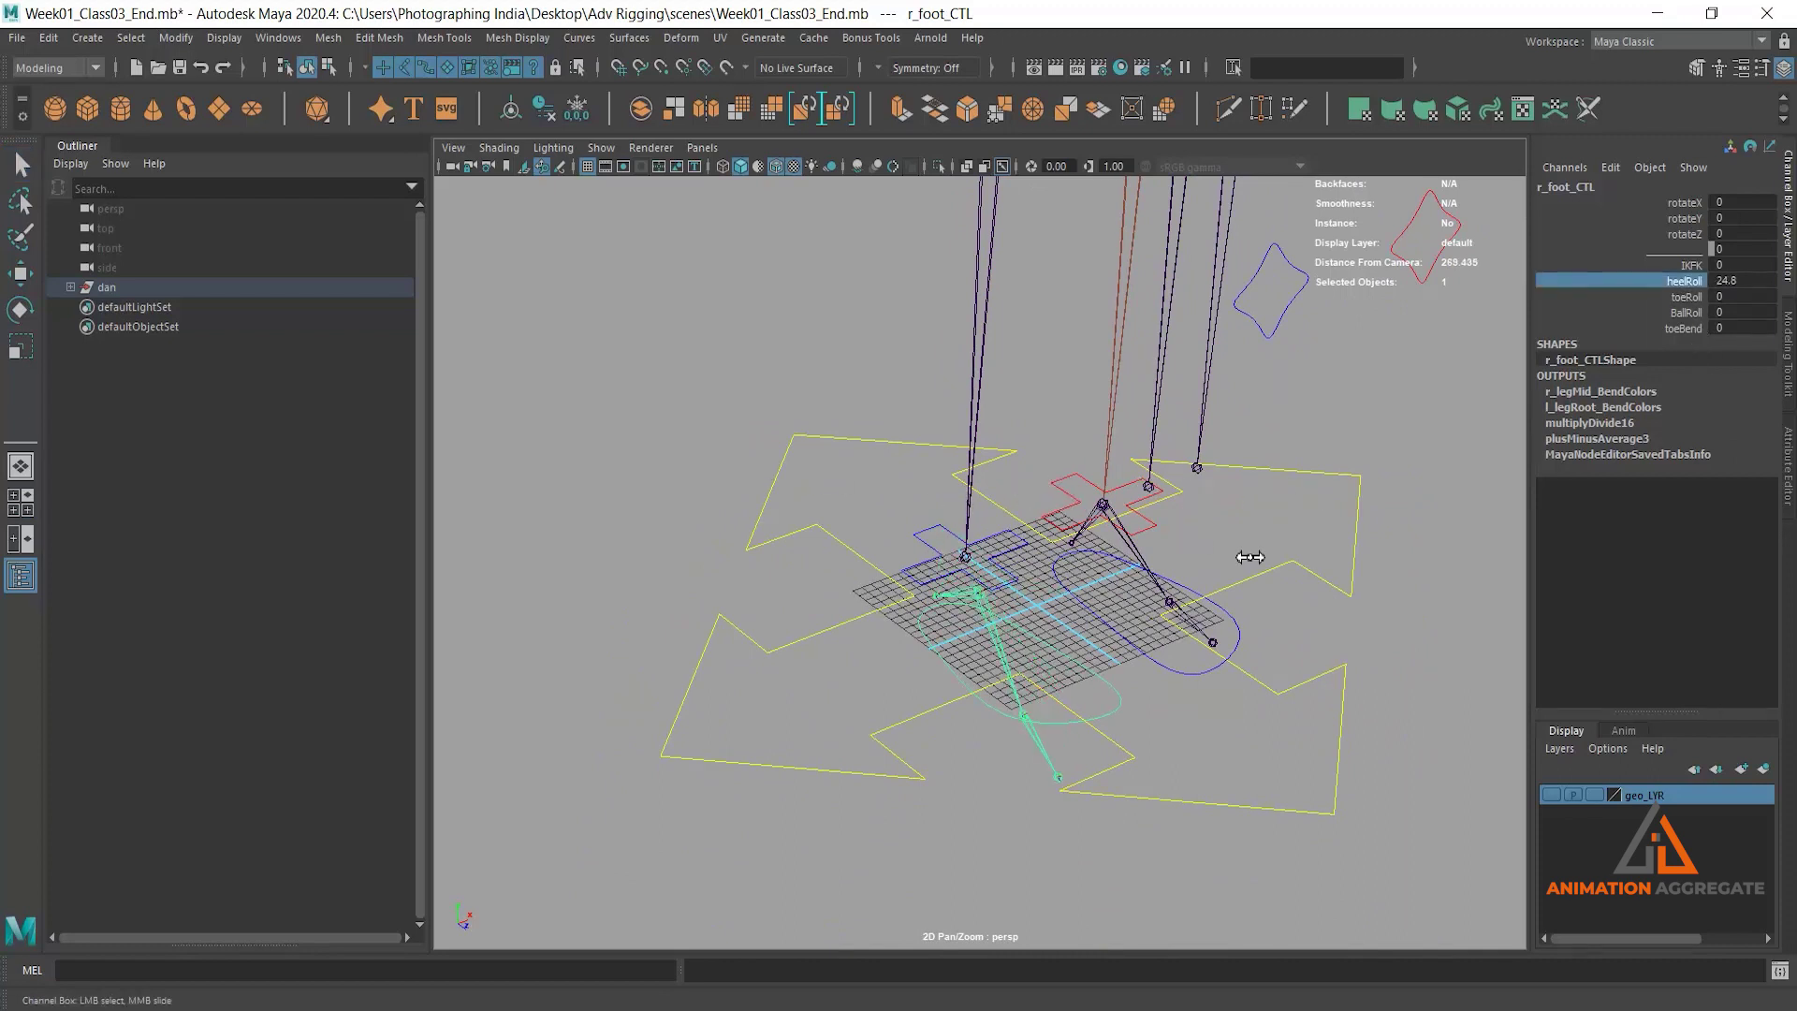
key(ctrl+z)
Step: Test the ballRoll and toeBend attributes, undoing each, then zoom out to the whole rig
click(1685, 313)
middle_drag(1310, 618, 1429, 683)
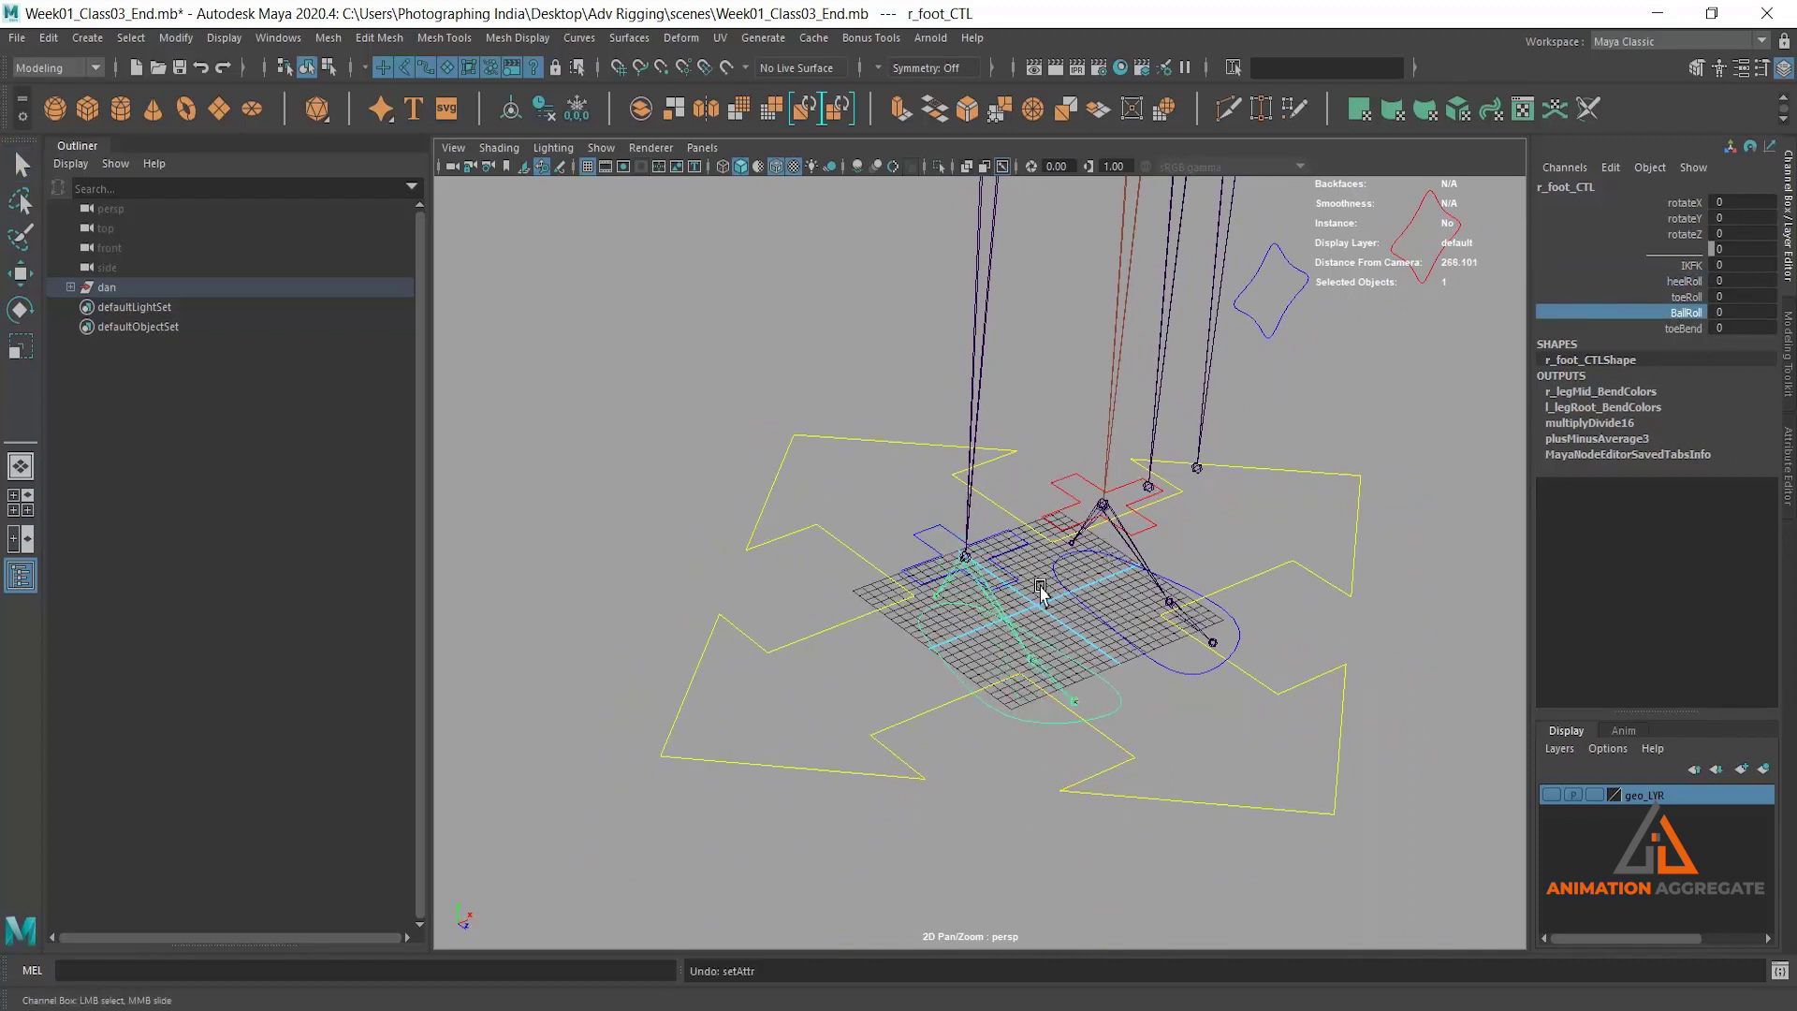
key(ctrl+z)
alt+drag(1424, 489, 1135, 642)
click(1685, 329)
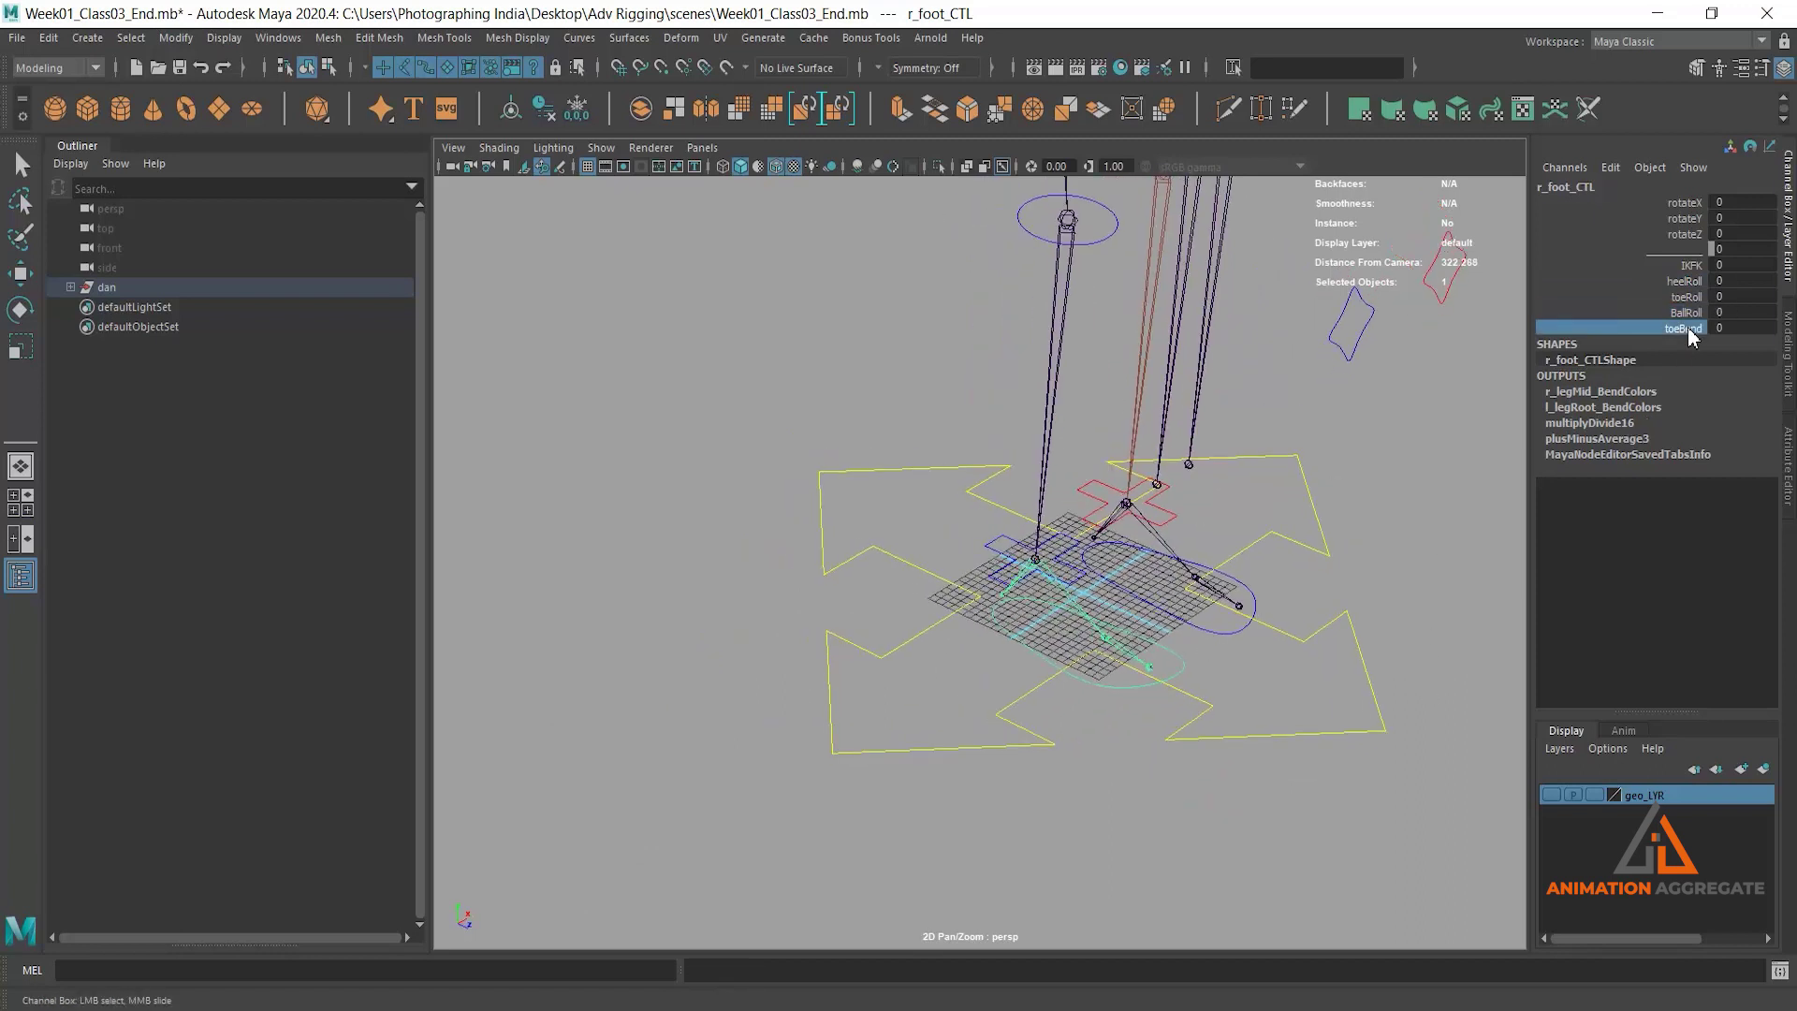
middle_drag(1291, 596, 933, 636)
key(ctrl+z)
mouse_move(1184, 660)
alt+right_down()
mouse_move(1132, 524)
mouse_move(1076, 504)
mouse_move(1075, 562)
alt+right_up()
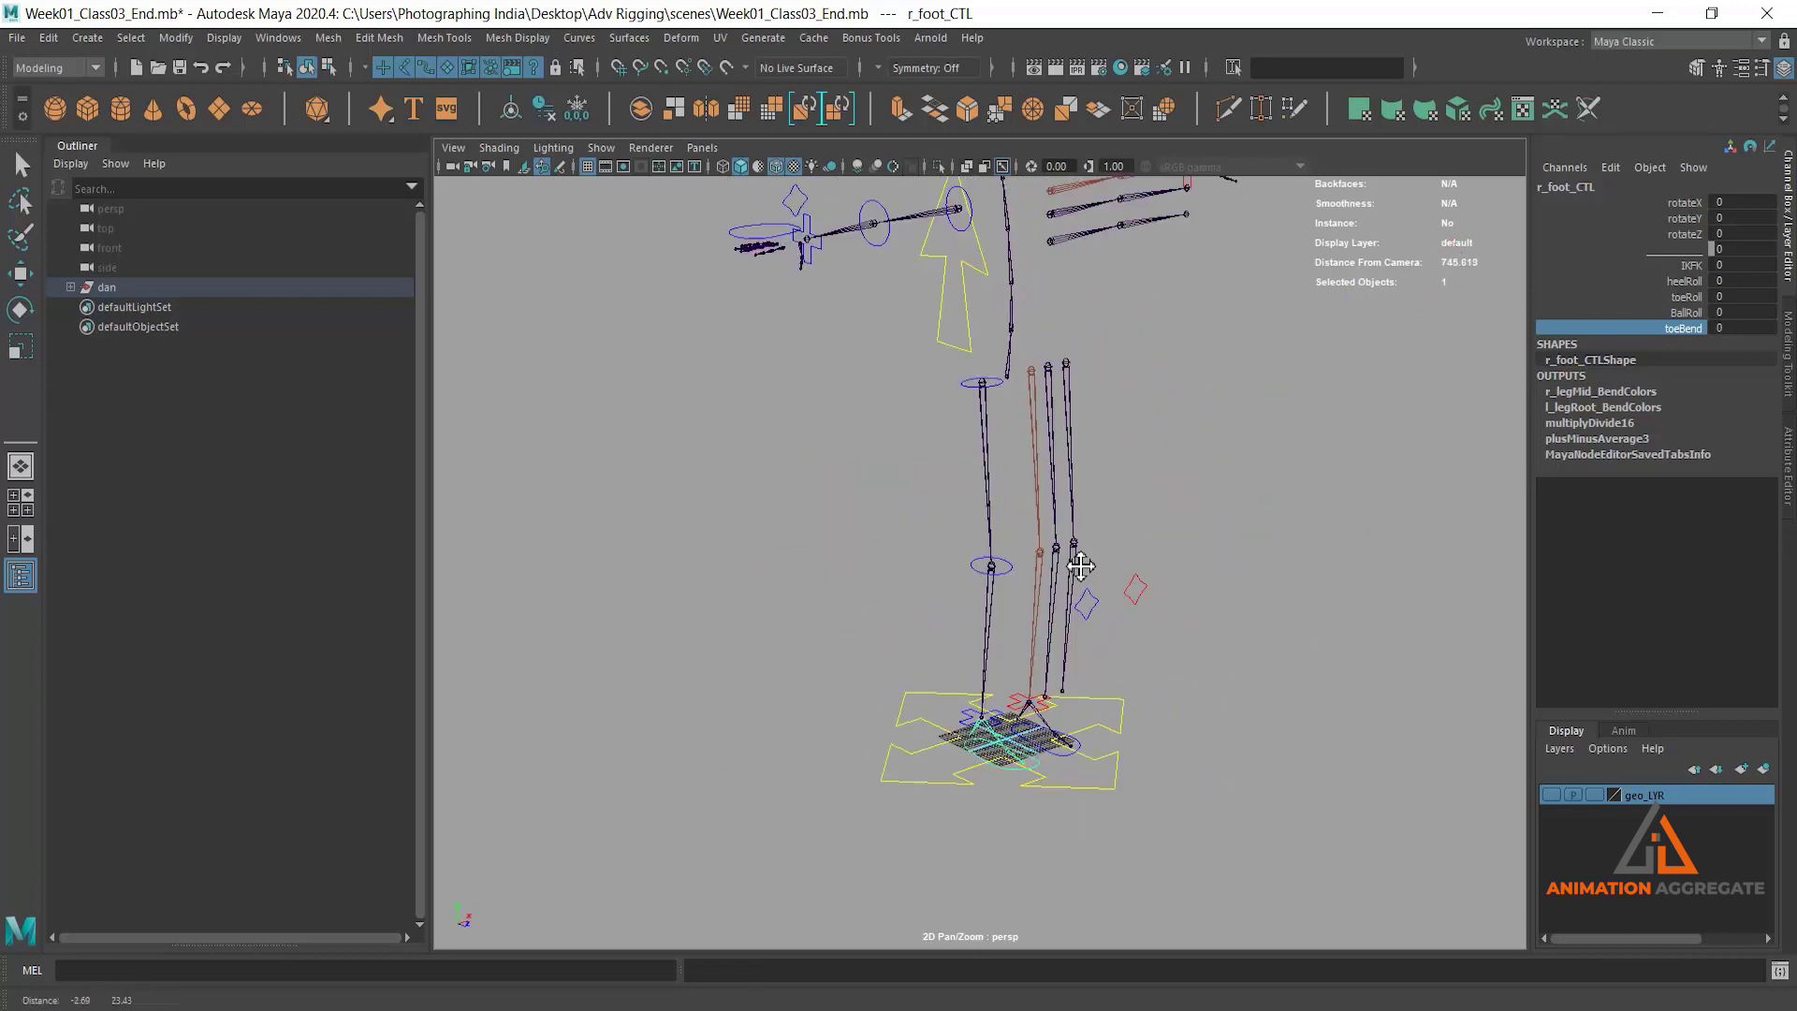
mouse_move(1083, 594)
alt+mouse_down()
mouse_move(1136, 714)
mouse_move(1122, 599)
alt+mouse_up()
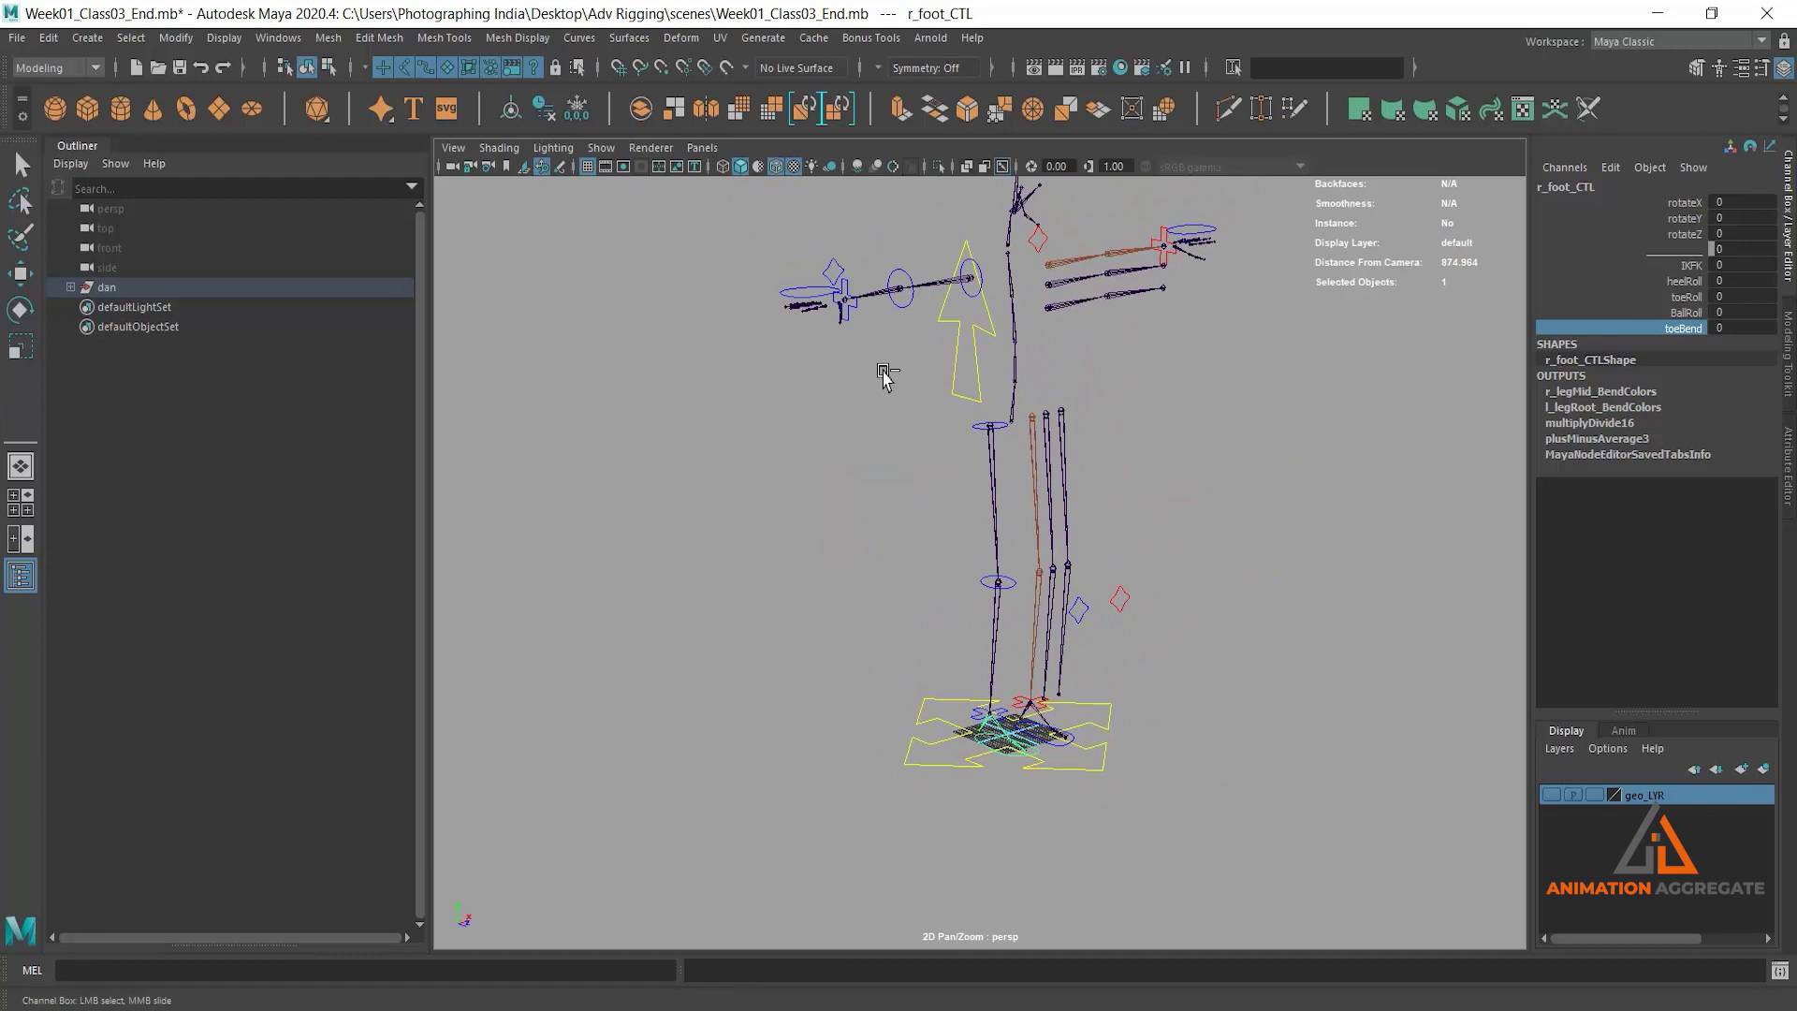
Step: Start a new scene without saving the rig and maximize the side view
key(ctrl+n)
click(908, 530)
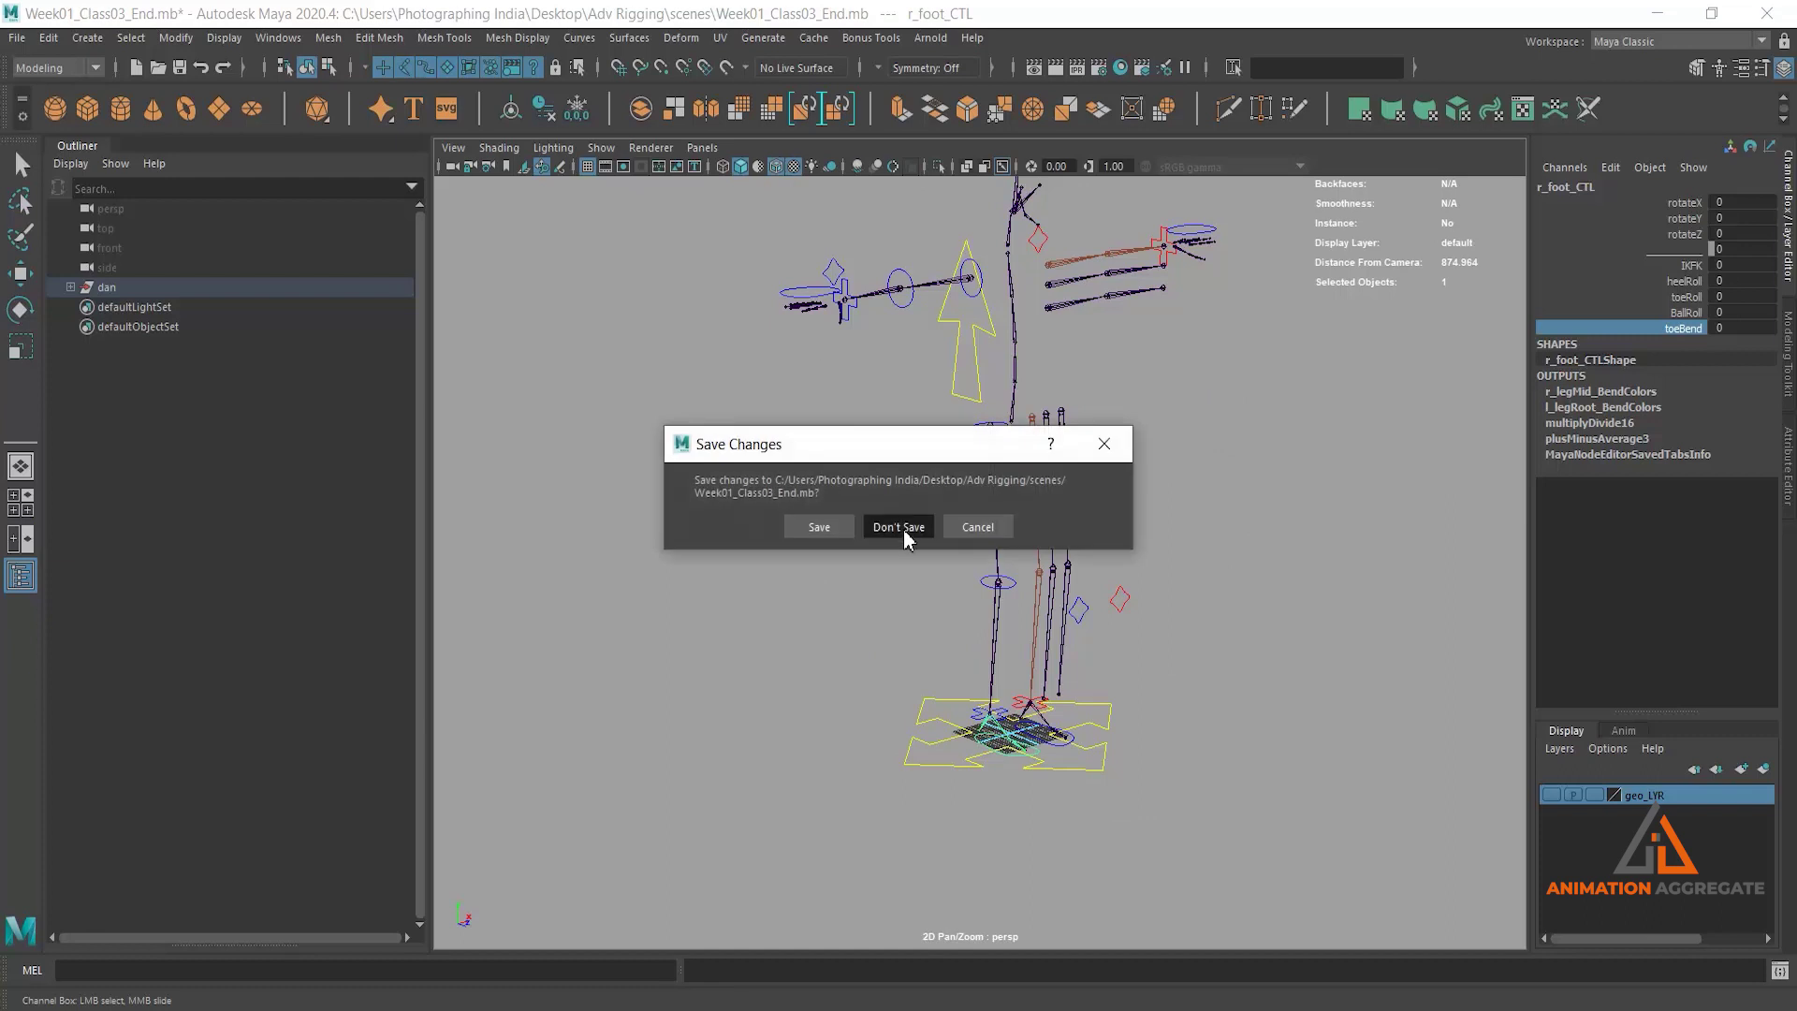
mouse_move(1093, 642)
alt+mouse_down()
mouse_move(971, 630)
mouse_move(1080, 630)
mouse_move(1007, 630)
alt+mouse_up()
key(space)
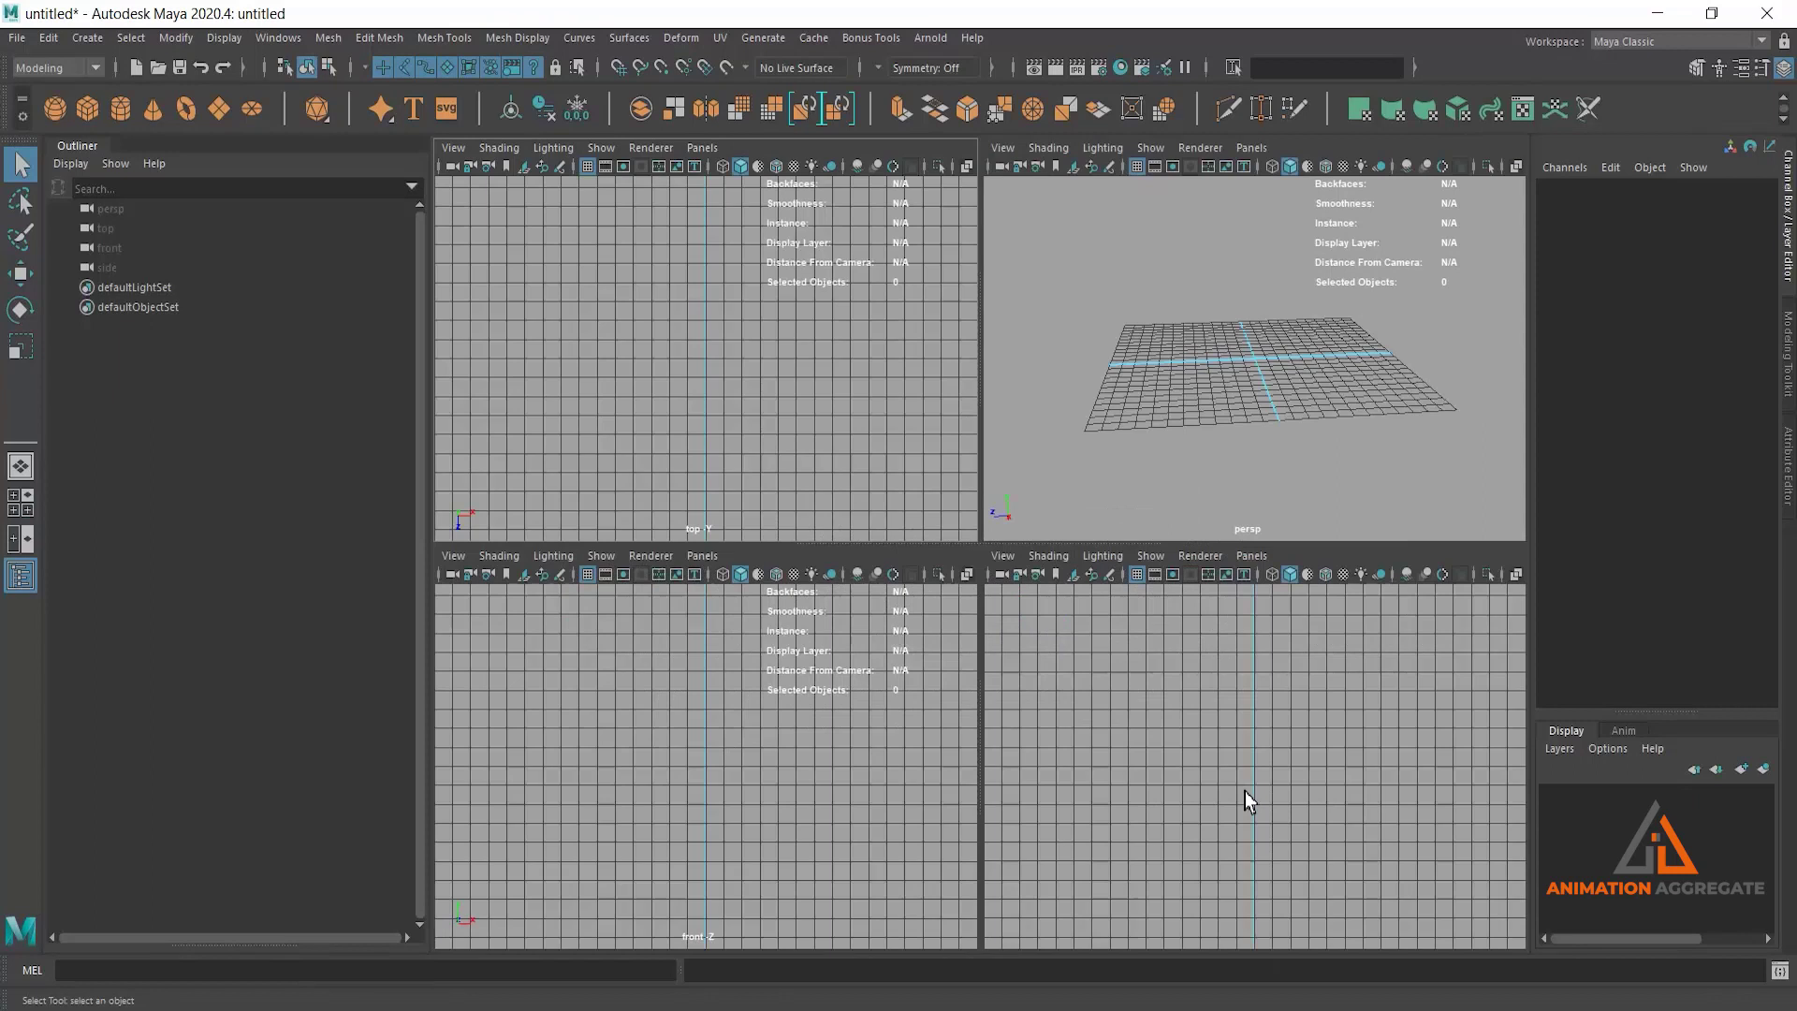
key(space)
Step: In the Rigging menu set, draw a five-joint chain: hip, knee, ankle, ball, toe
click(56, 68)
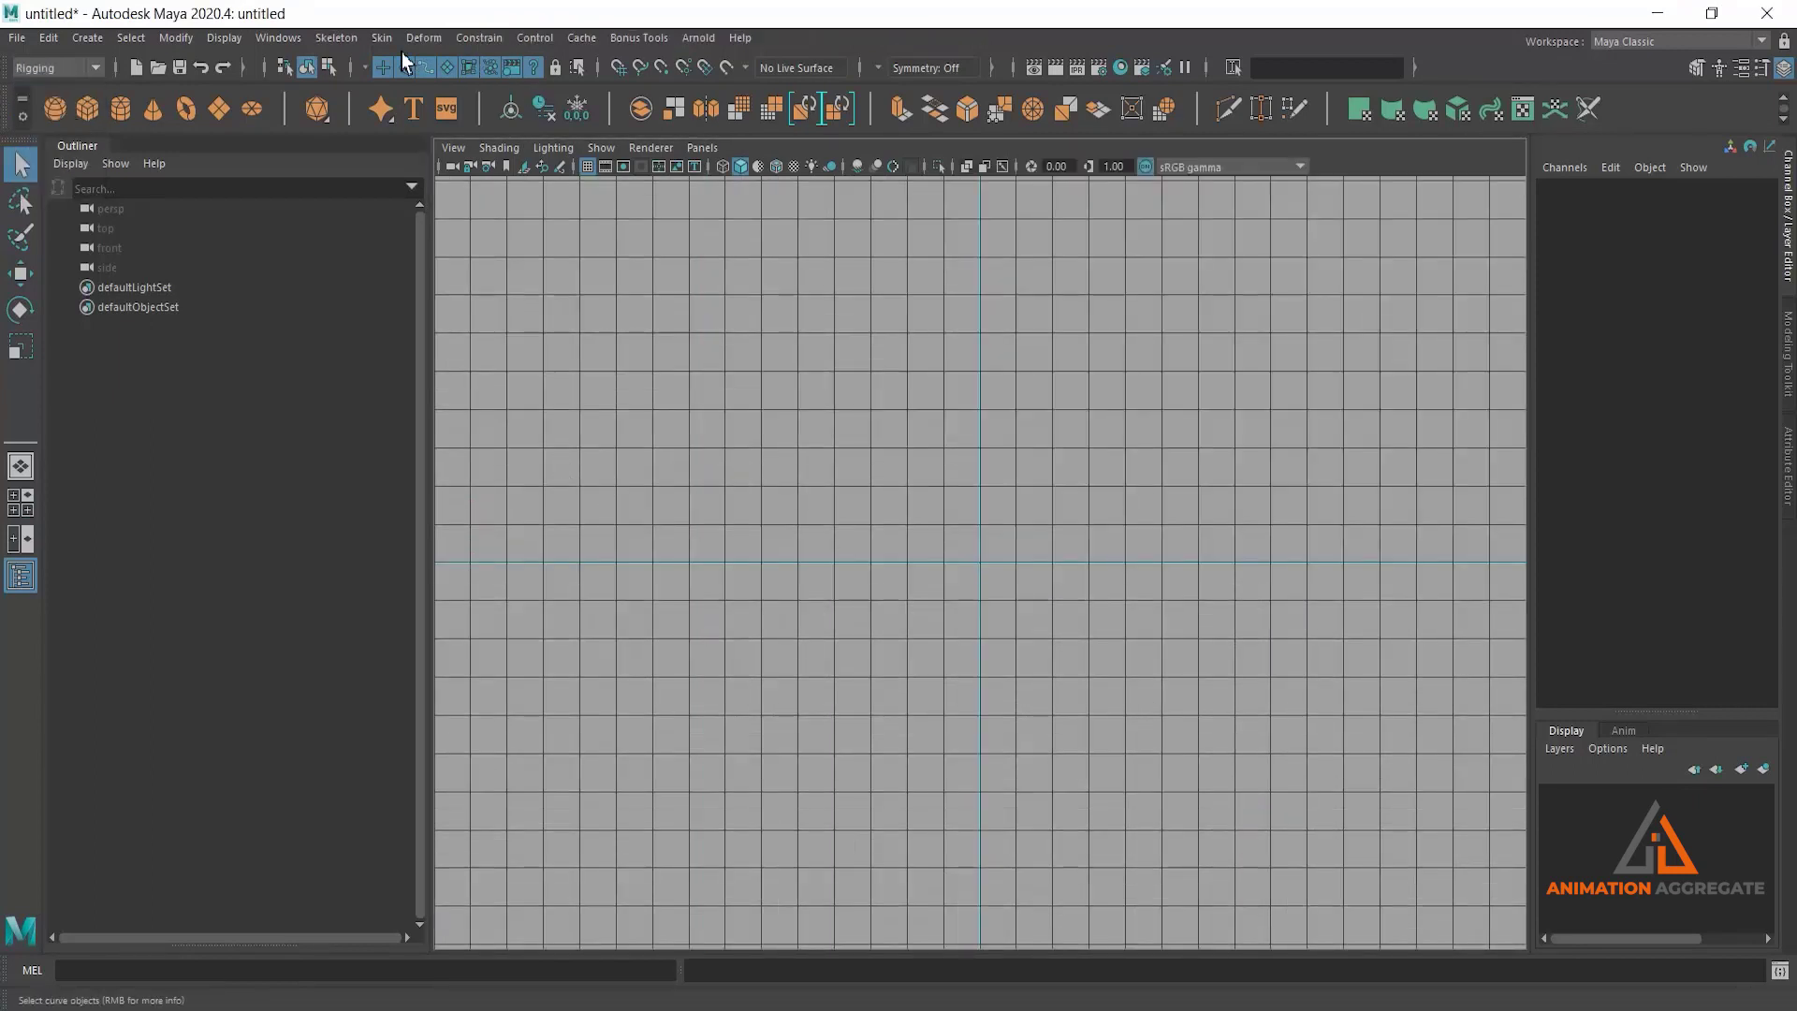
click(342, 38)
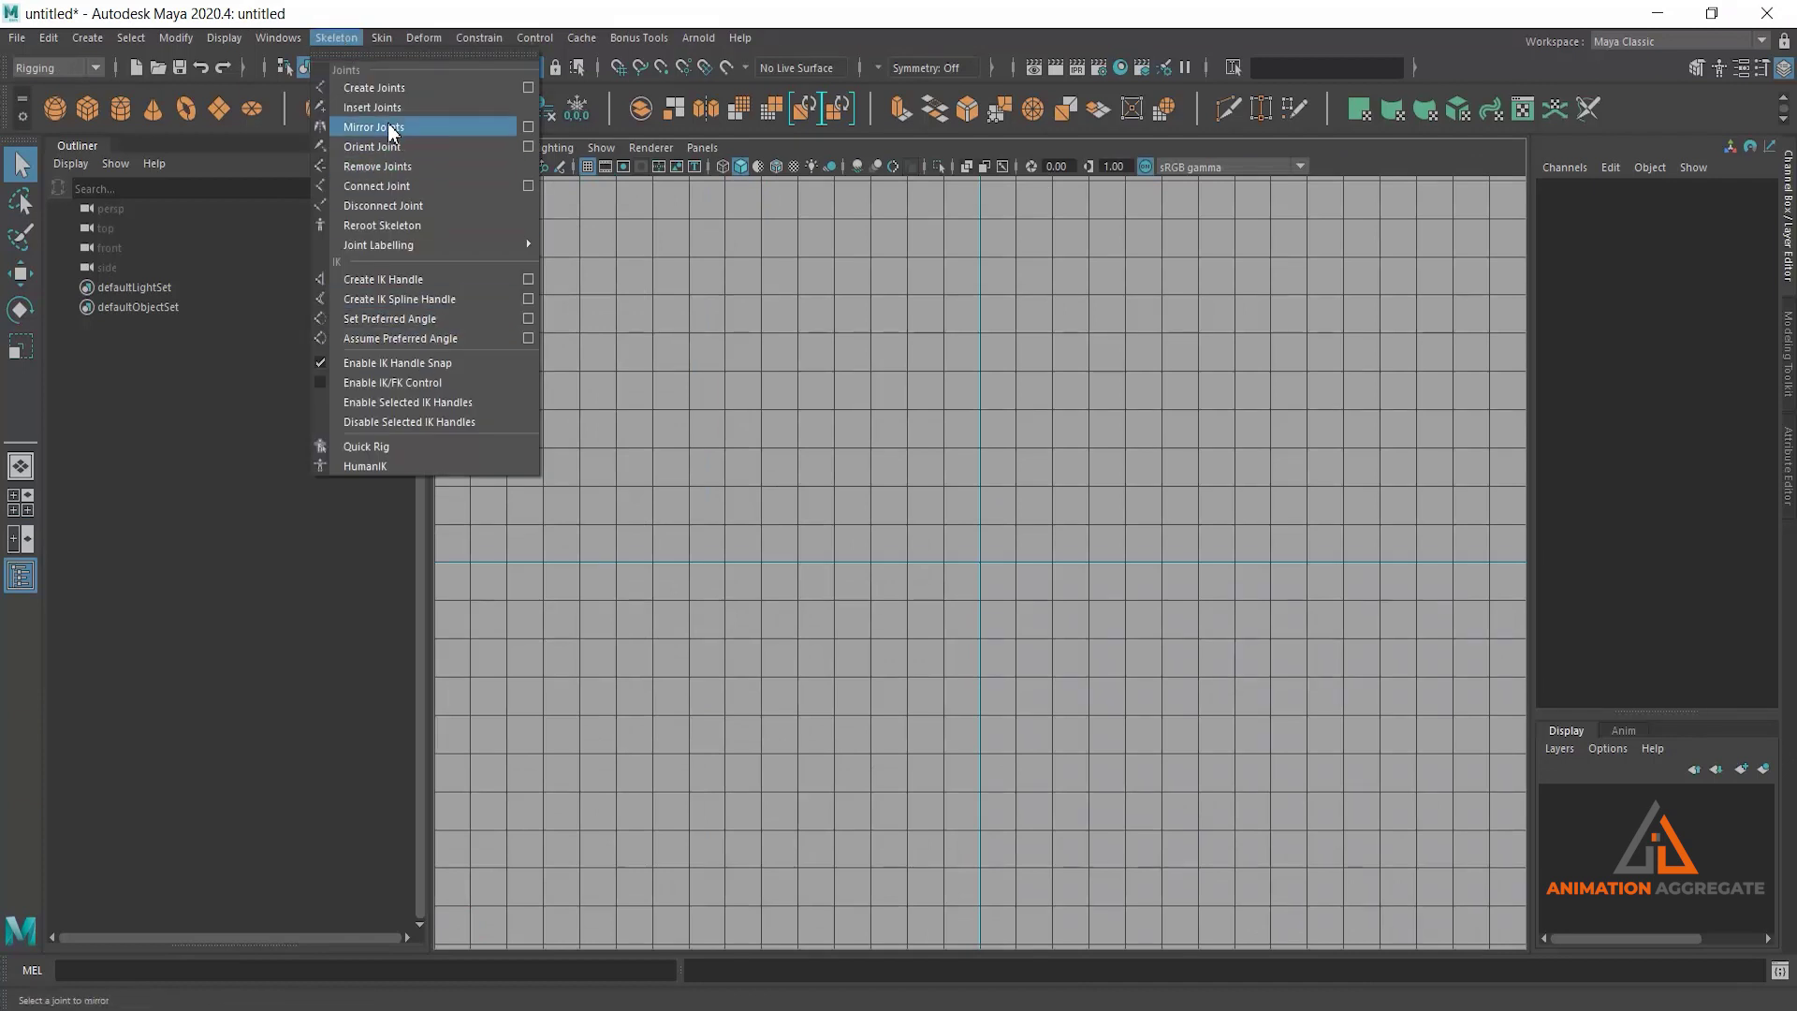
click(389, 87)
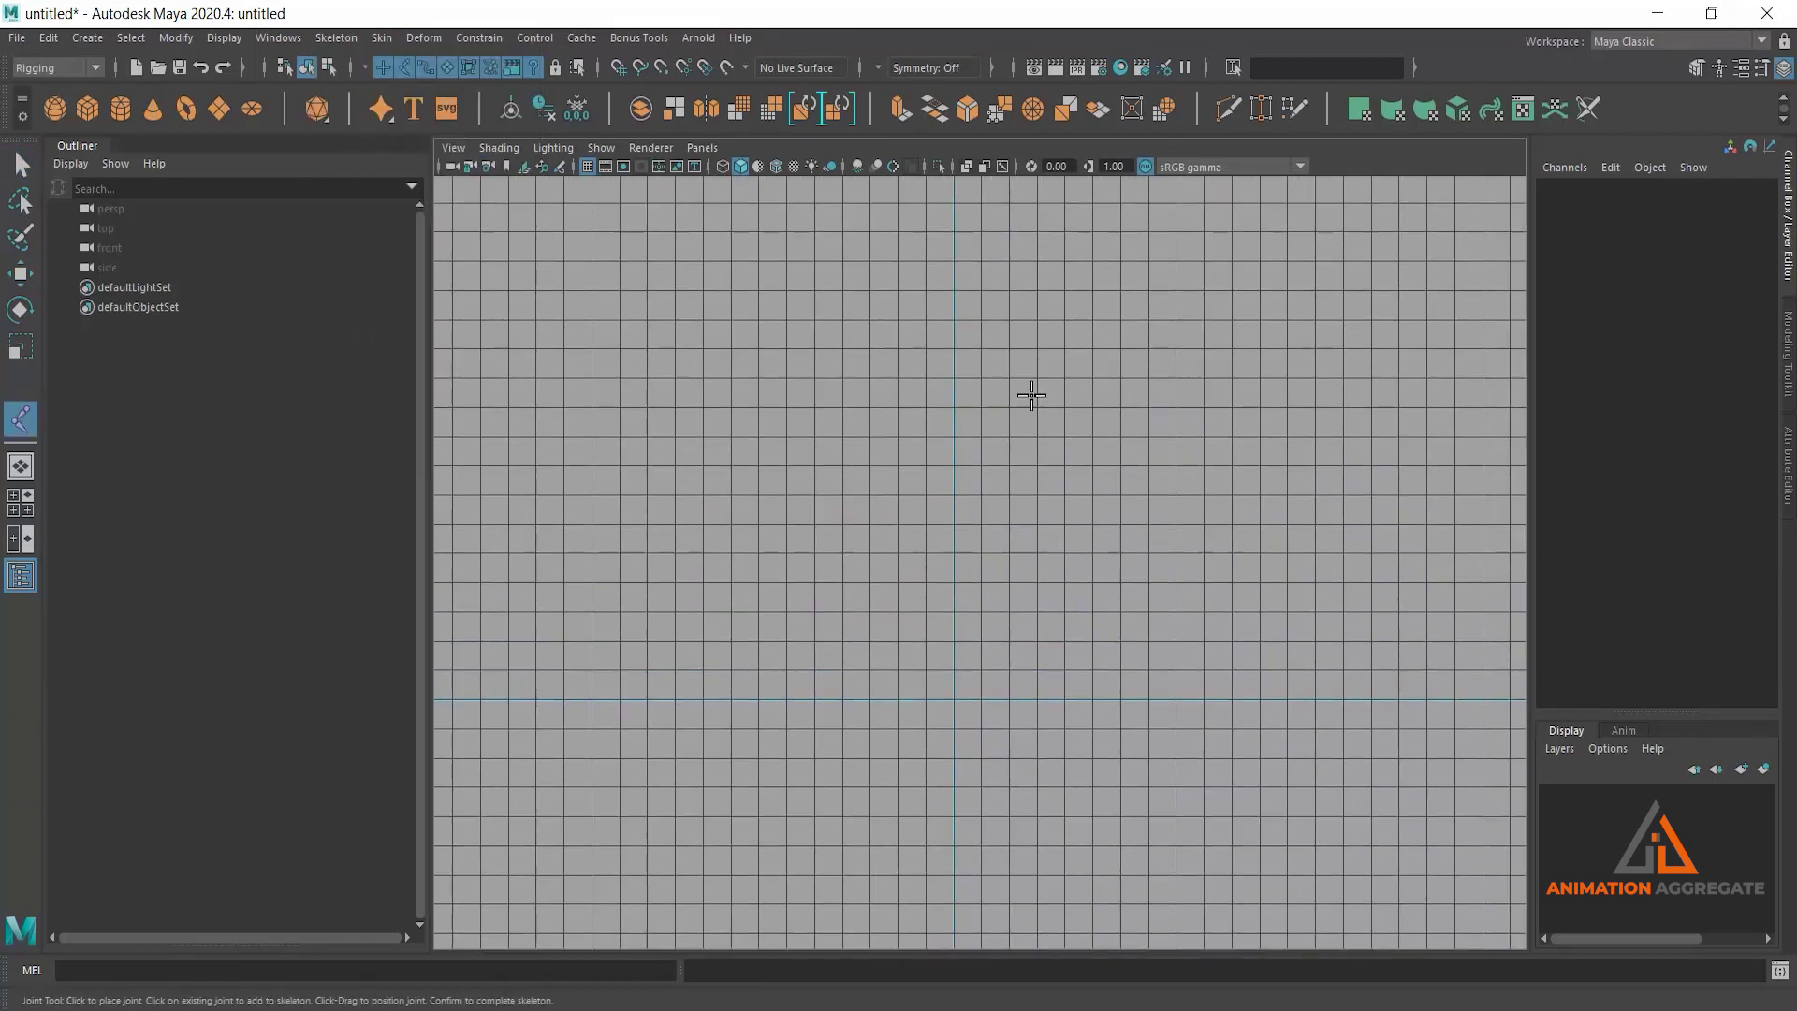
click(1038, 393)
click(974, 526)
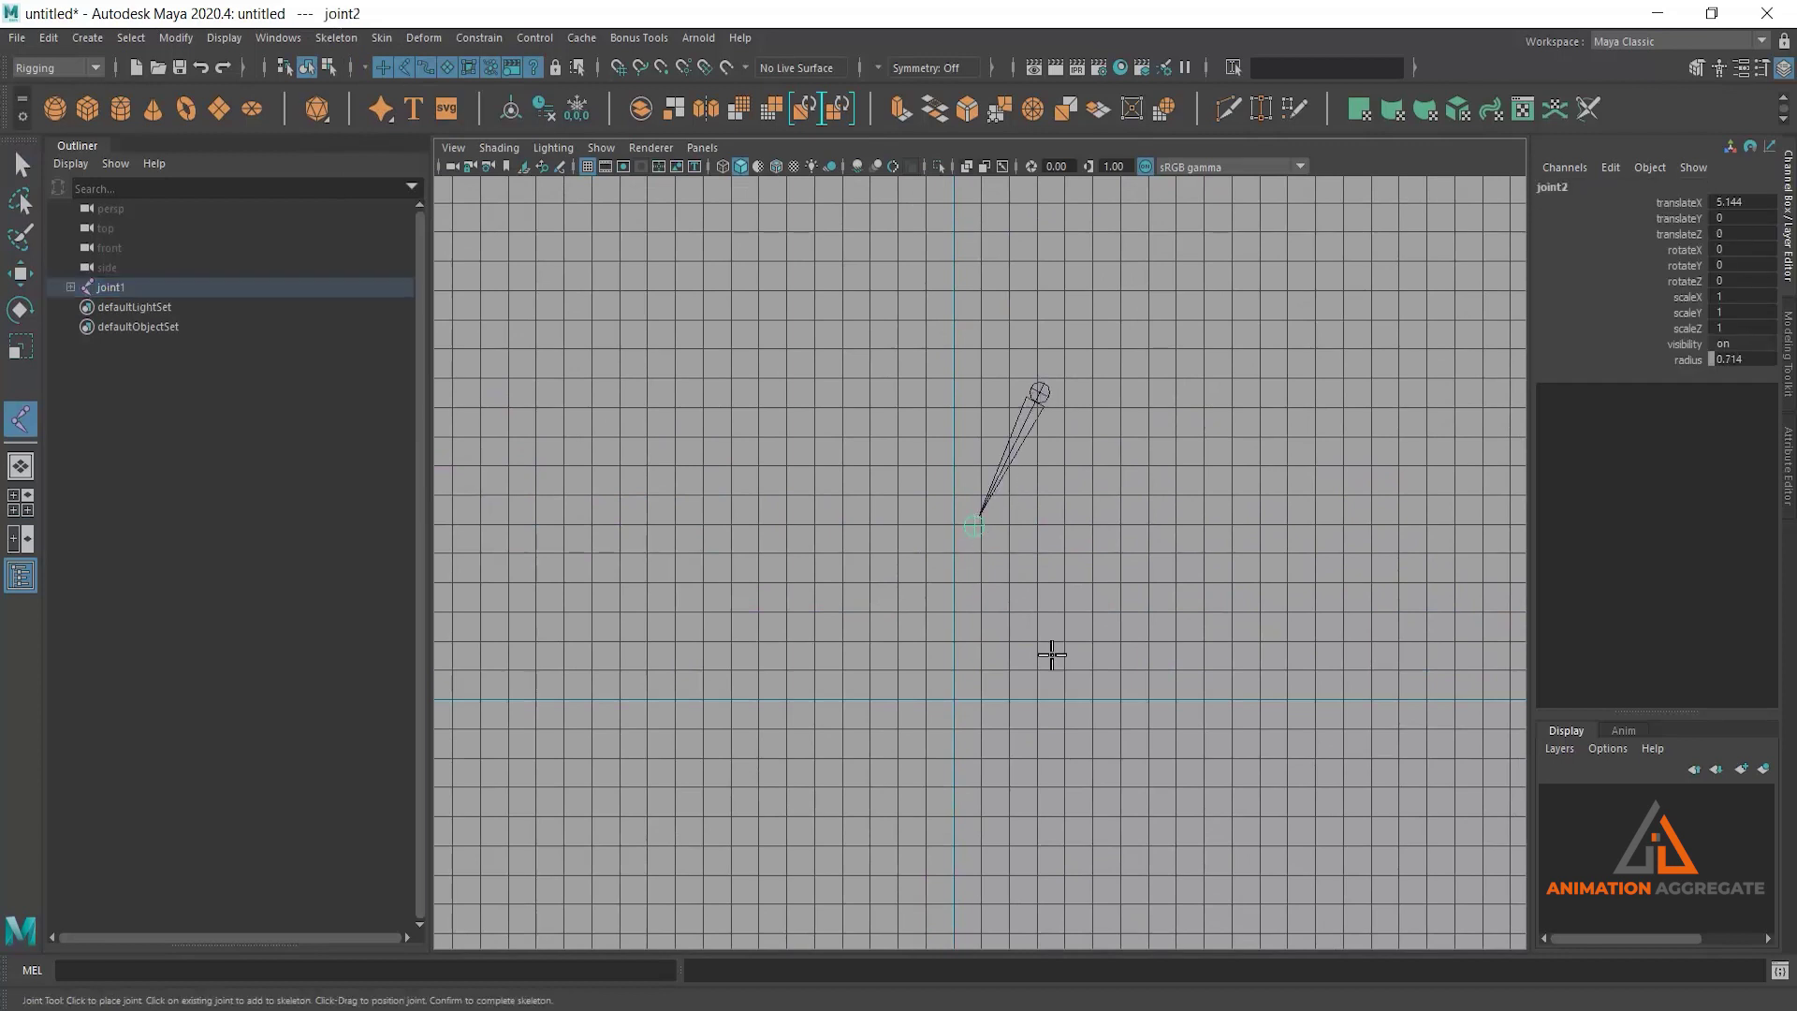
click(1045, 647)
click(999, 698)
click(932, 699)
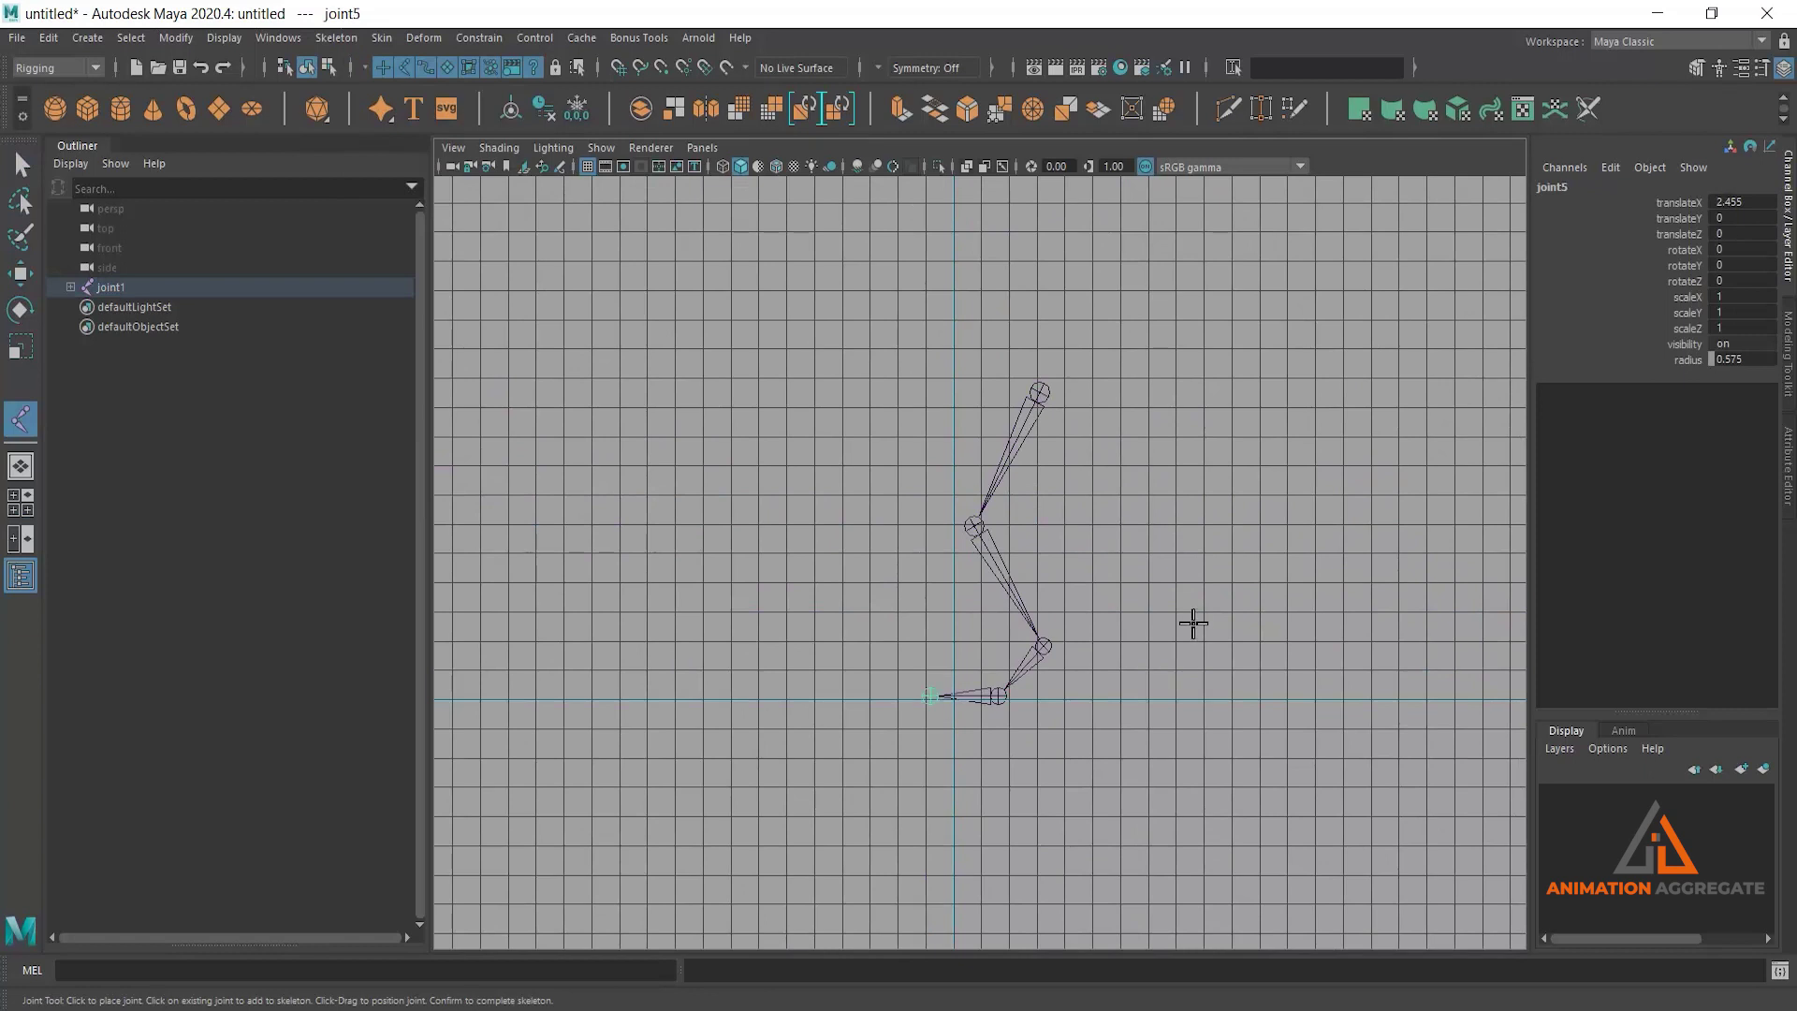
key(Return)
Step: Return to perspective to view the chain and begin renaming the root joint
key(space)
key(space)
mouse_move(1112, 452)
alt+mouse_down()
mouse_move(1097, 504)
mouse_move(1069, 474)
alt+mouse_up()
double_click(1571, 188)
text(thigh)
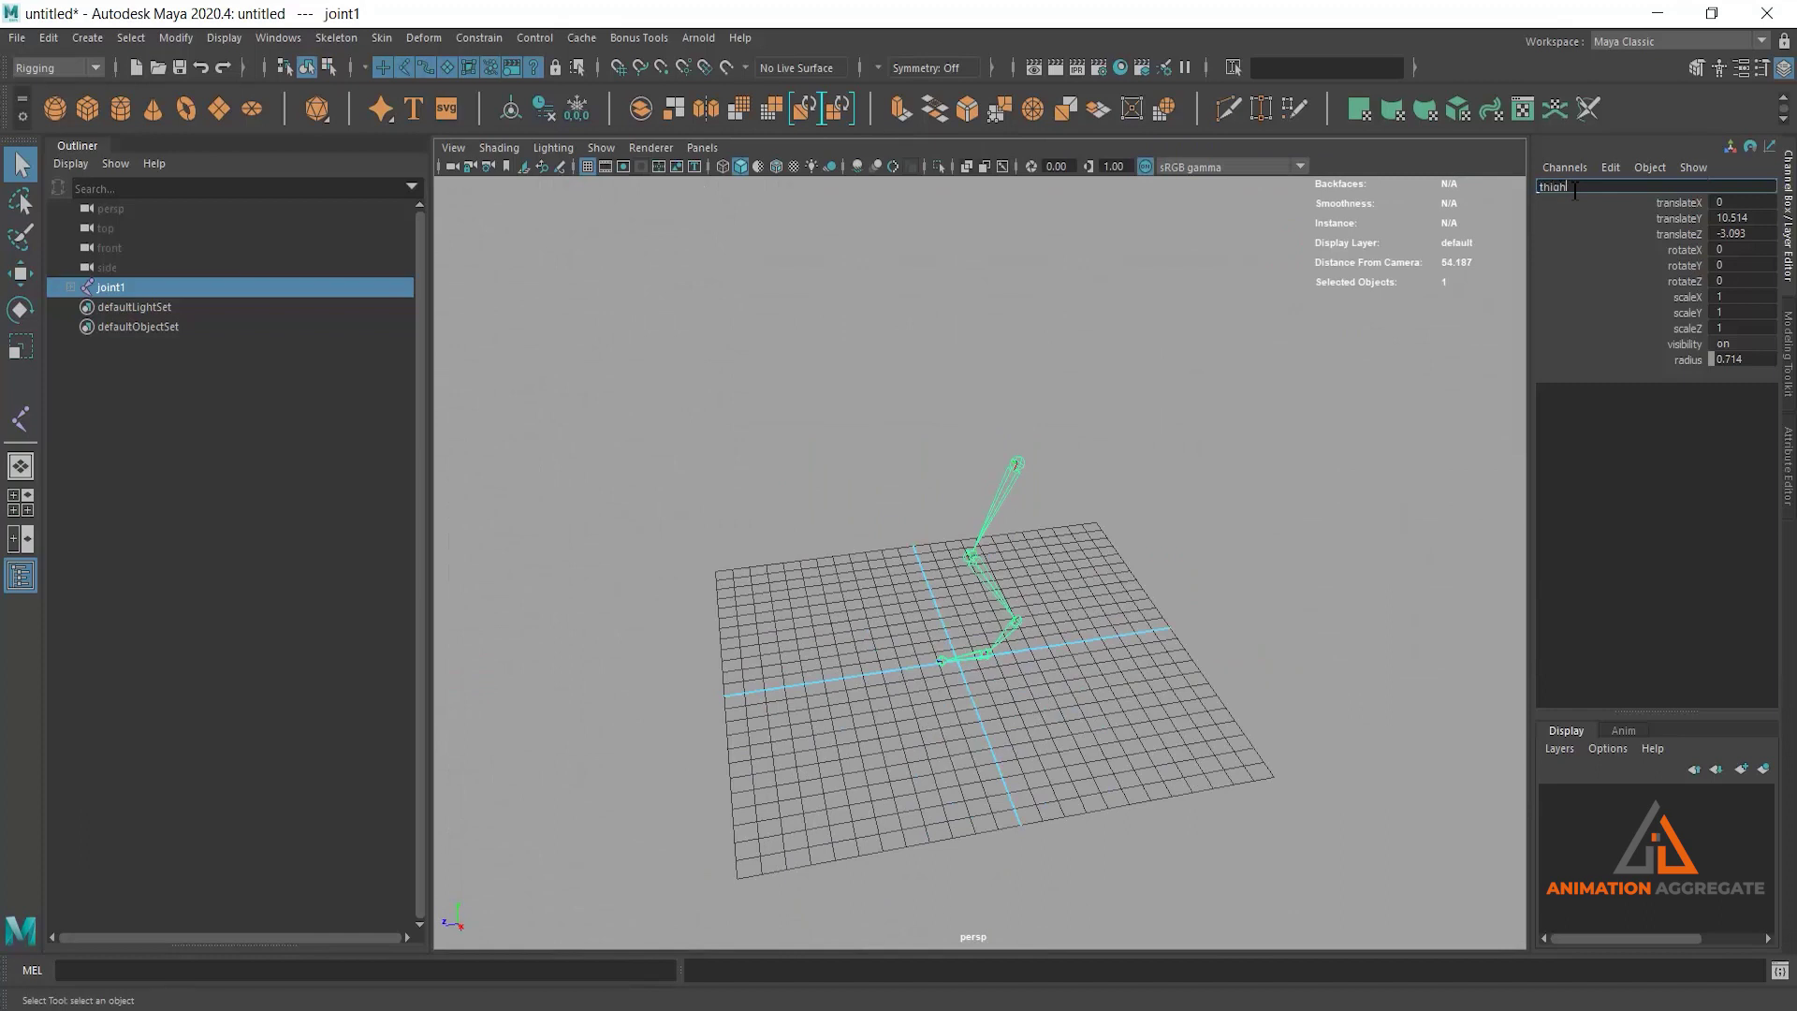
Step: Name the first three joints thigh, knee and ankle
key(Return)
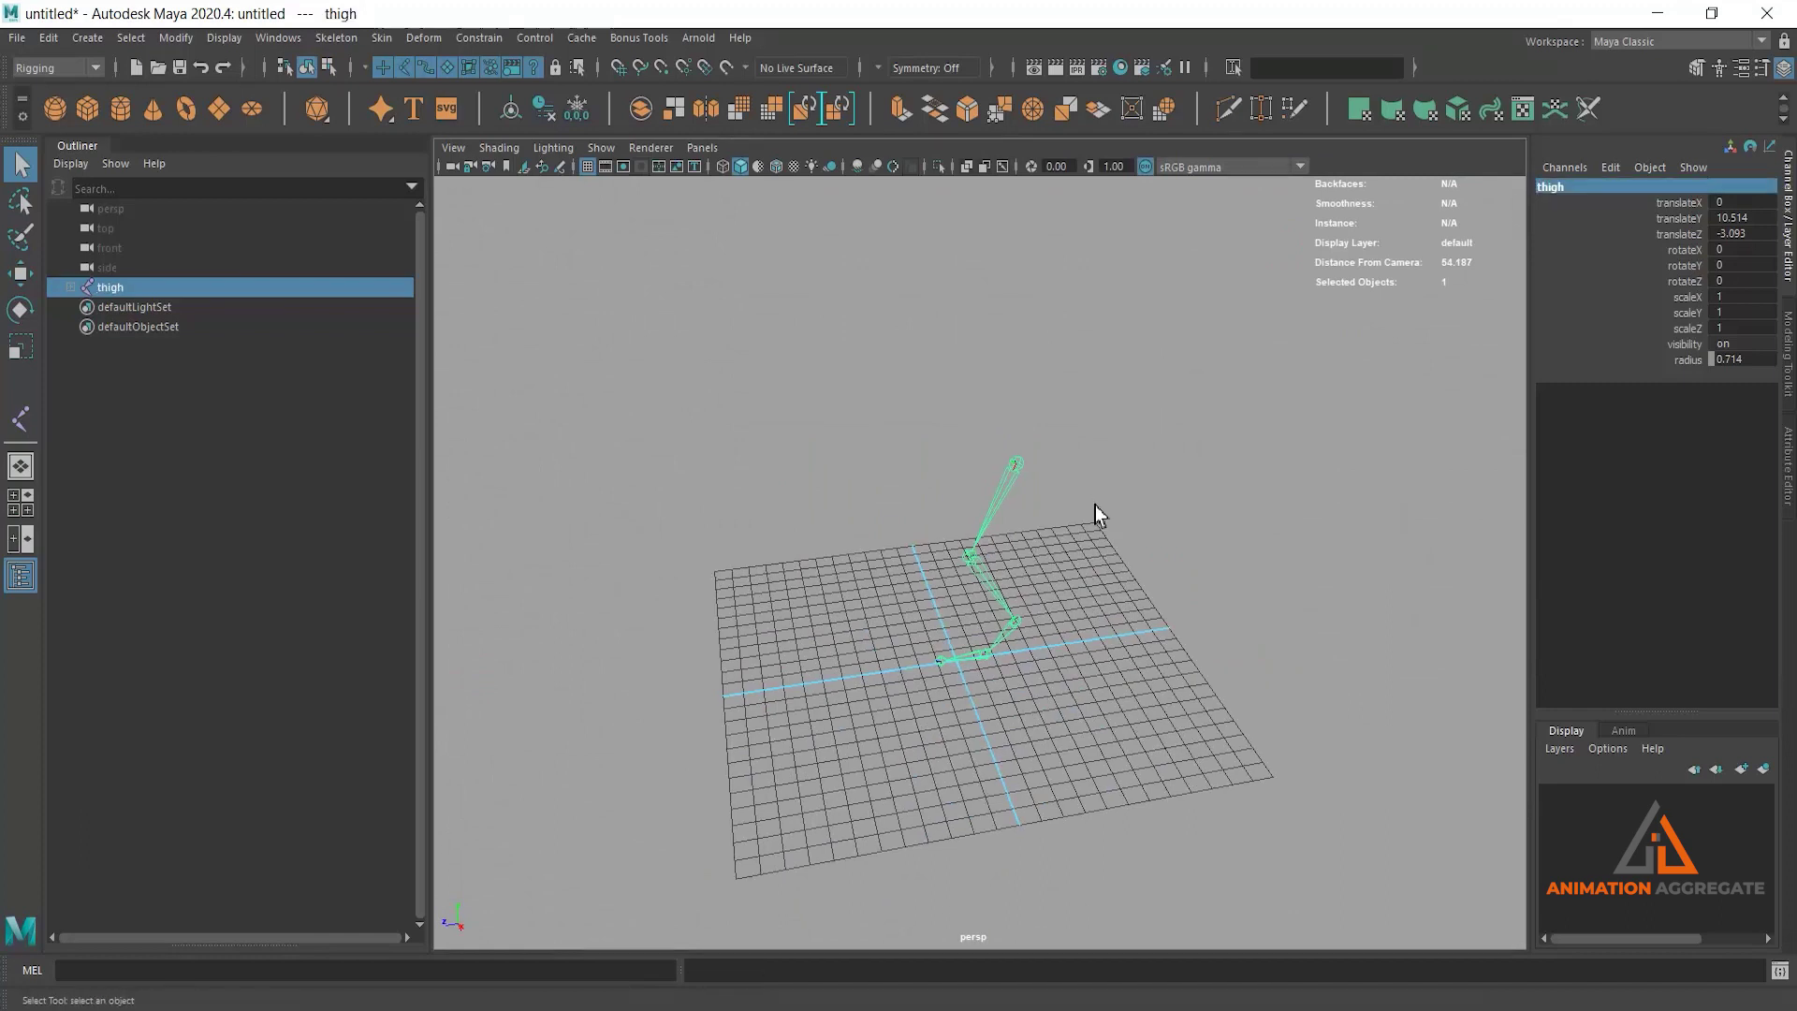
key(Down)
double_click(1579, 187)
text(kn)
key(Return)
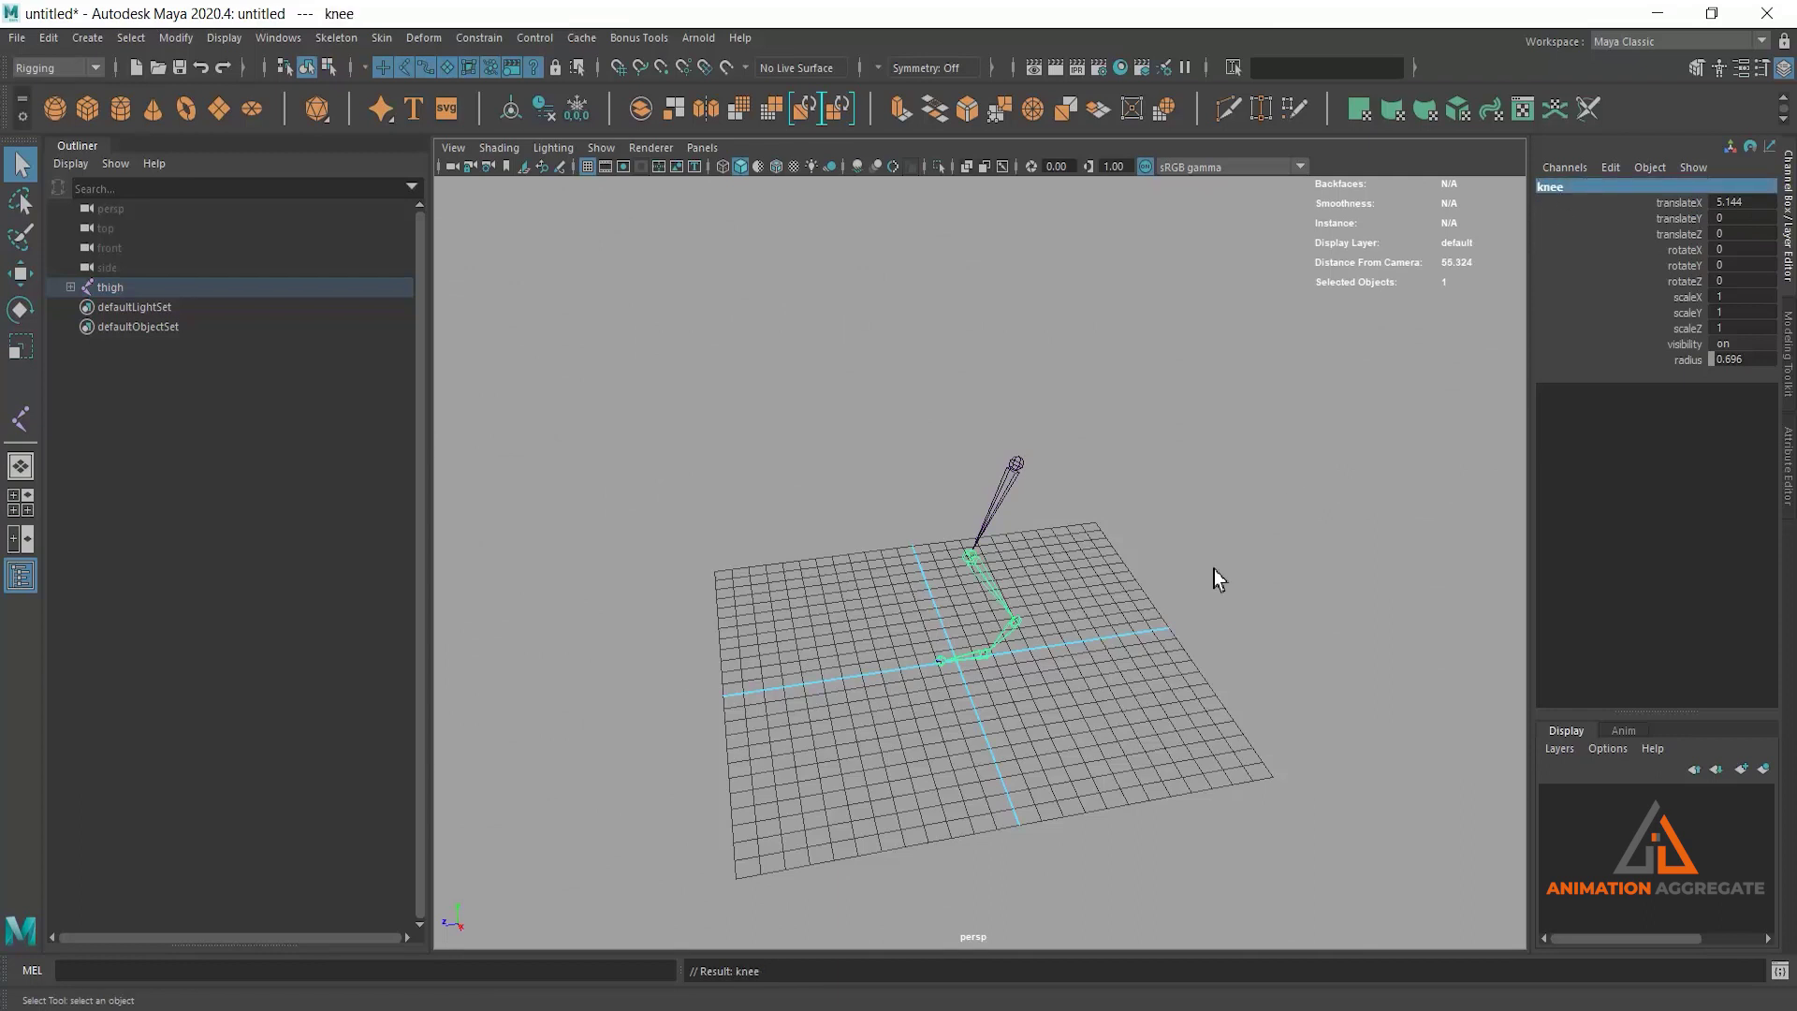
key(Down)
click(1556, 178)
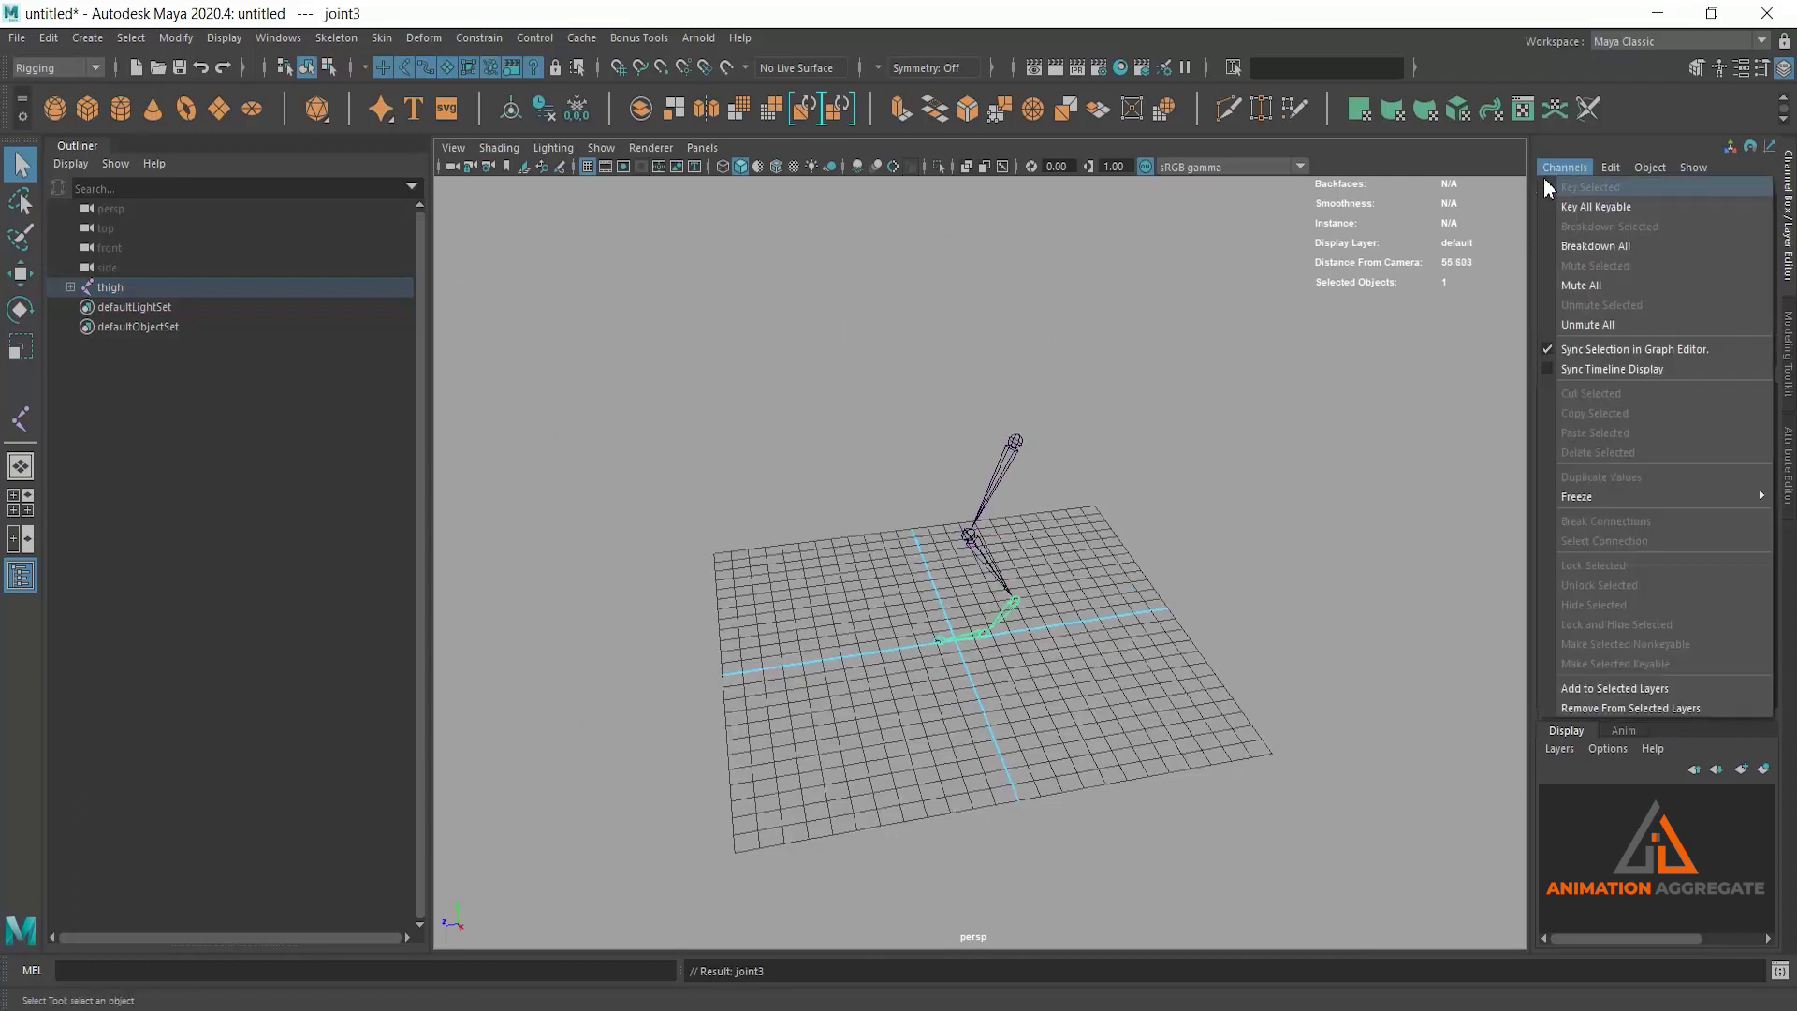
double_click(1544, 186)
text(ankle)
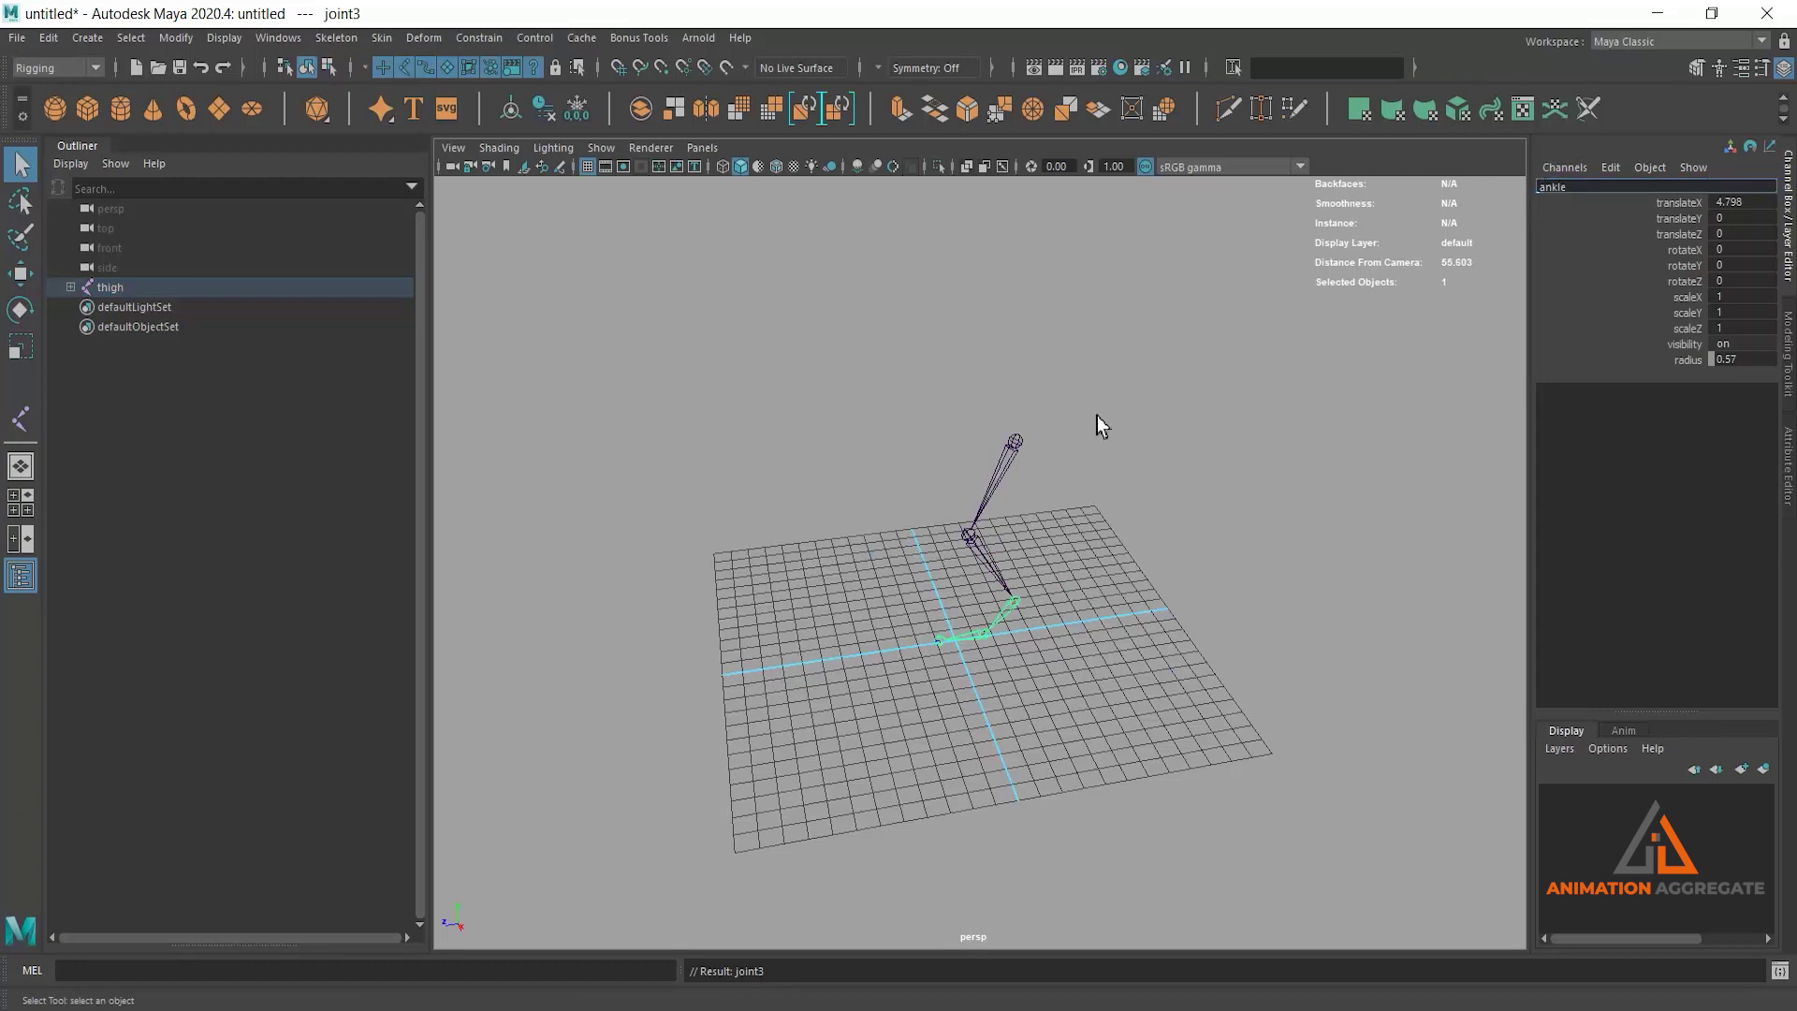
key(Return)
Step: Name the last two joints ball and toe, then orbit around the renamed chain
alt+middle_drag(1097, 416, 1092, 406)
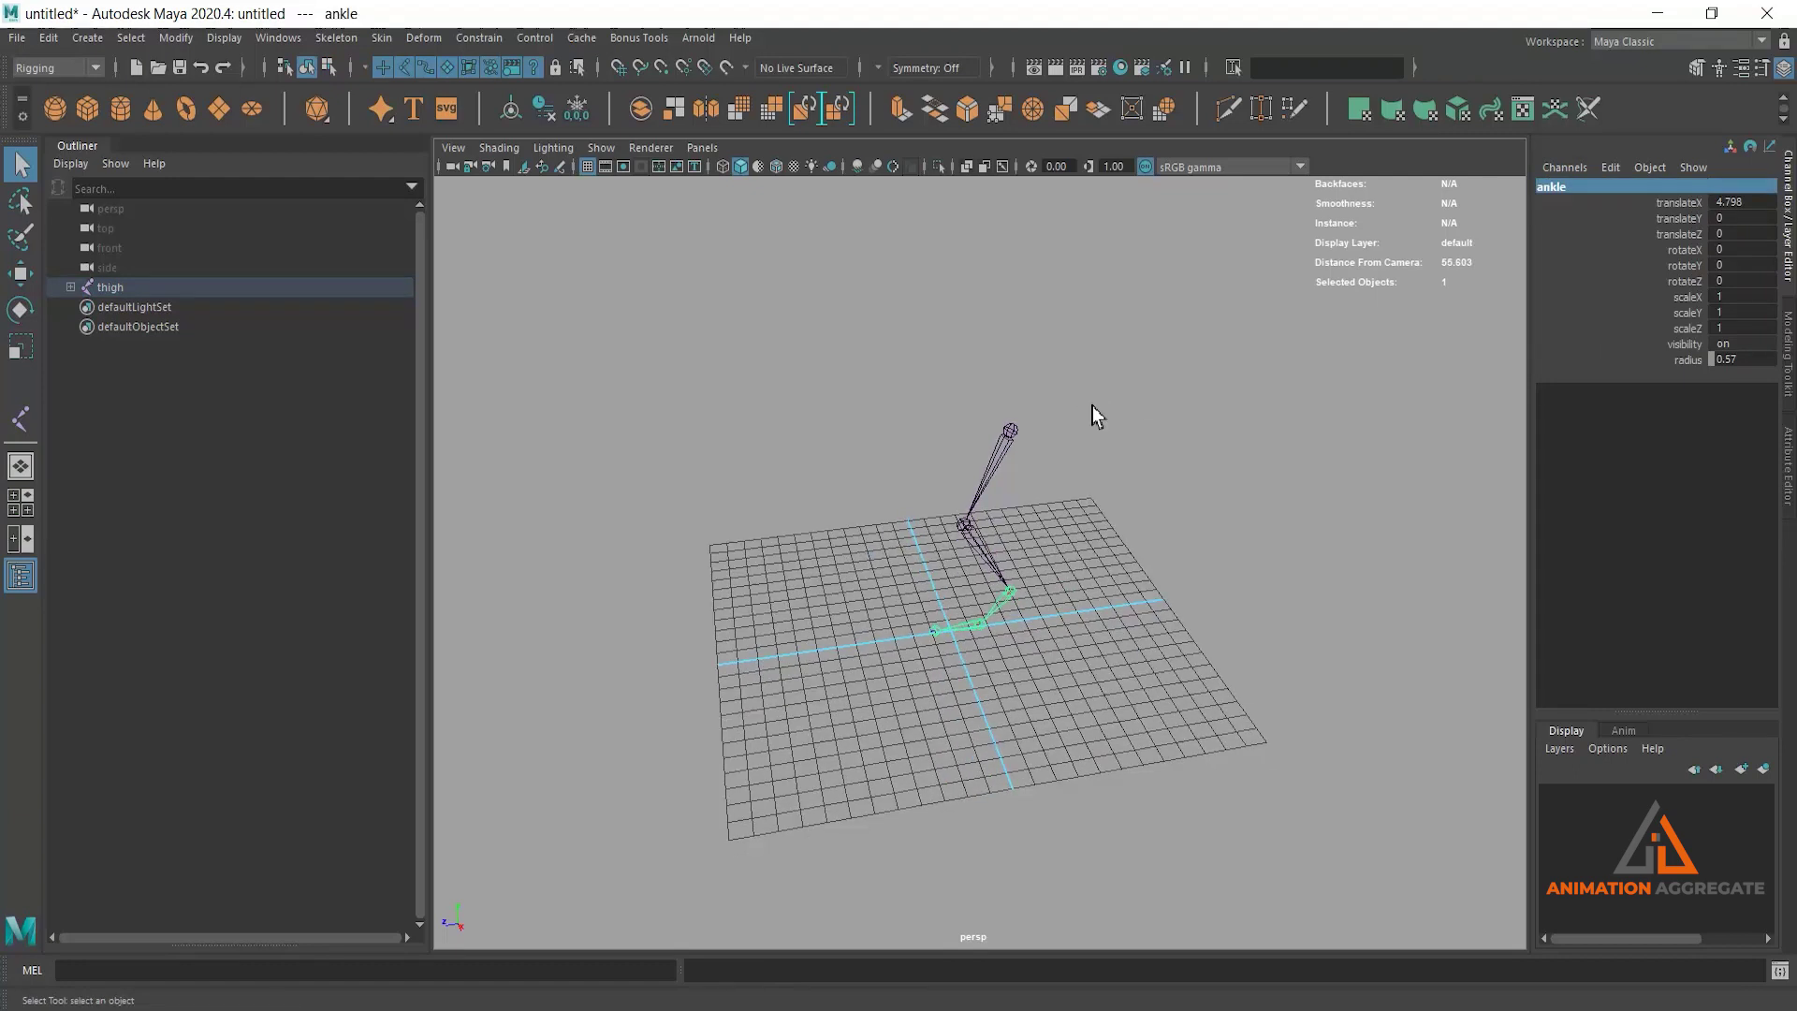
key(Down)
double_click(1571, 188)
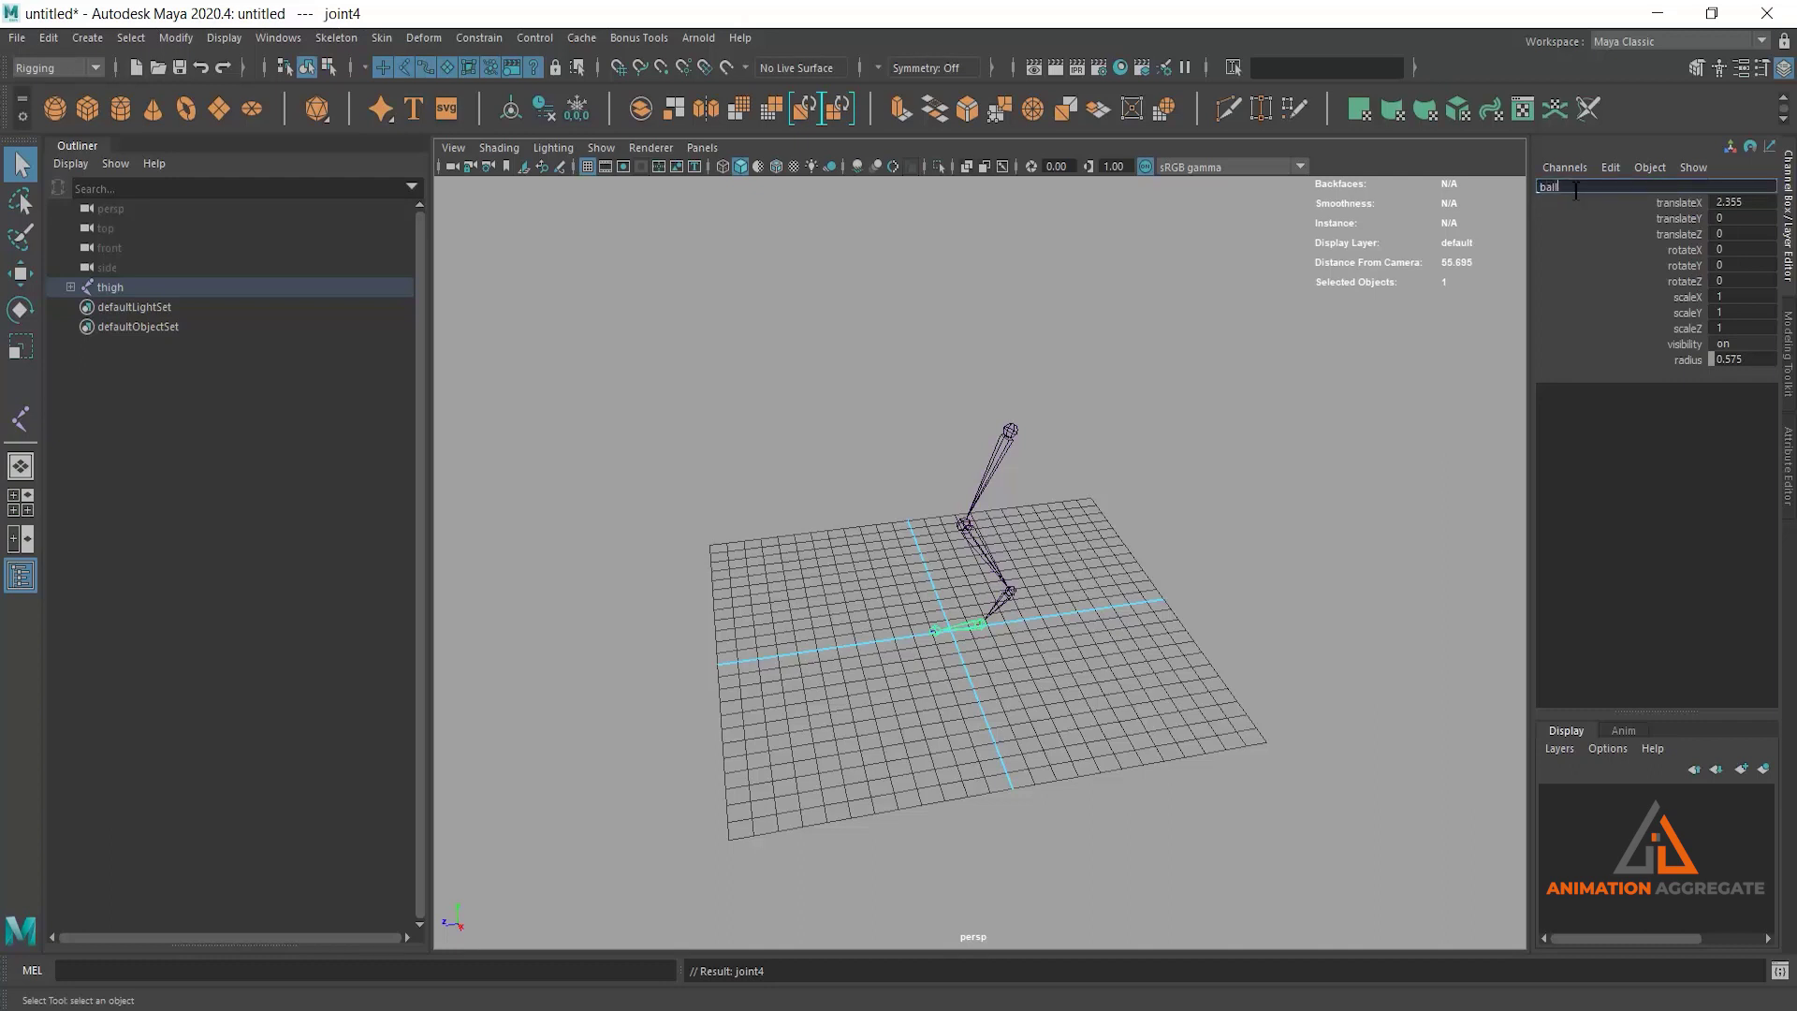
key(Return)
key(Down)
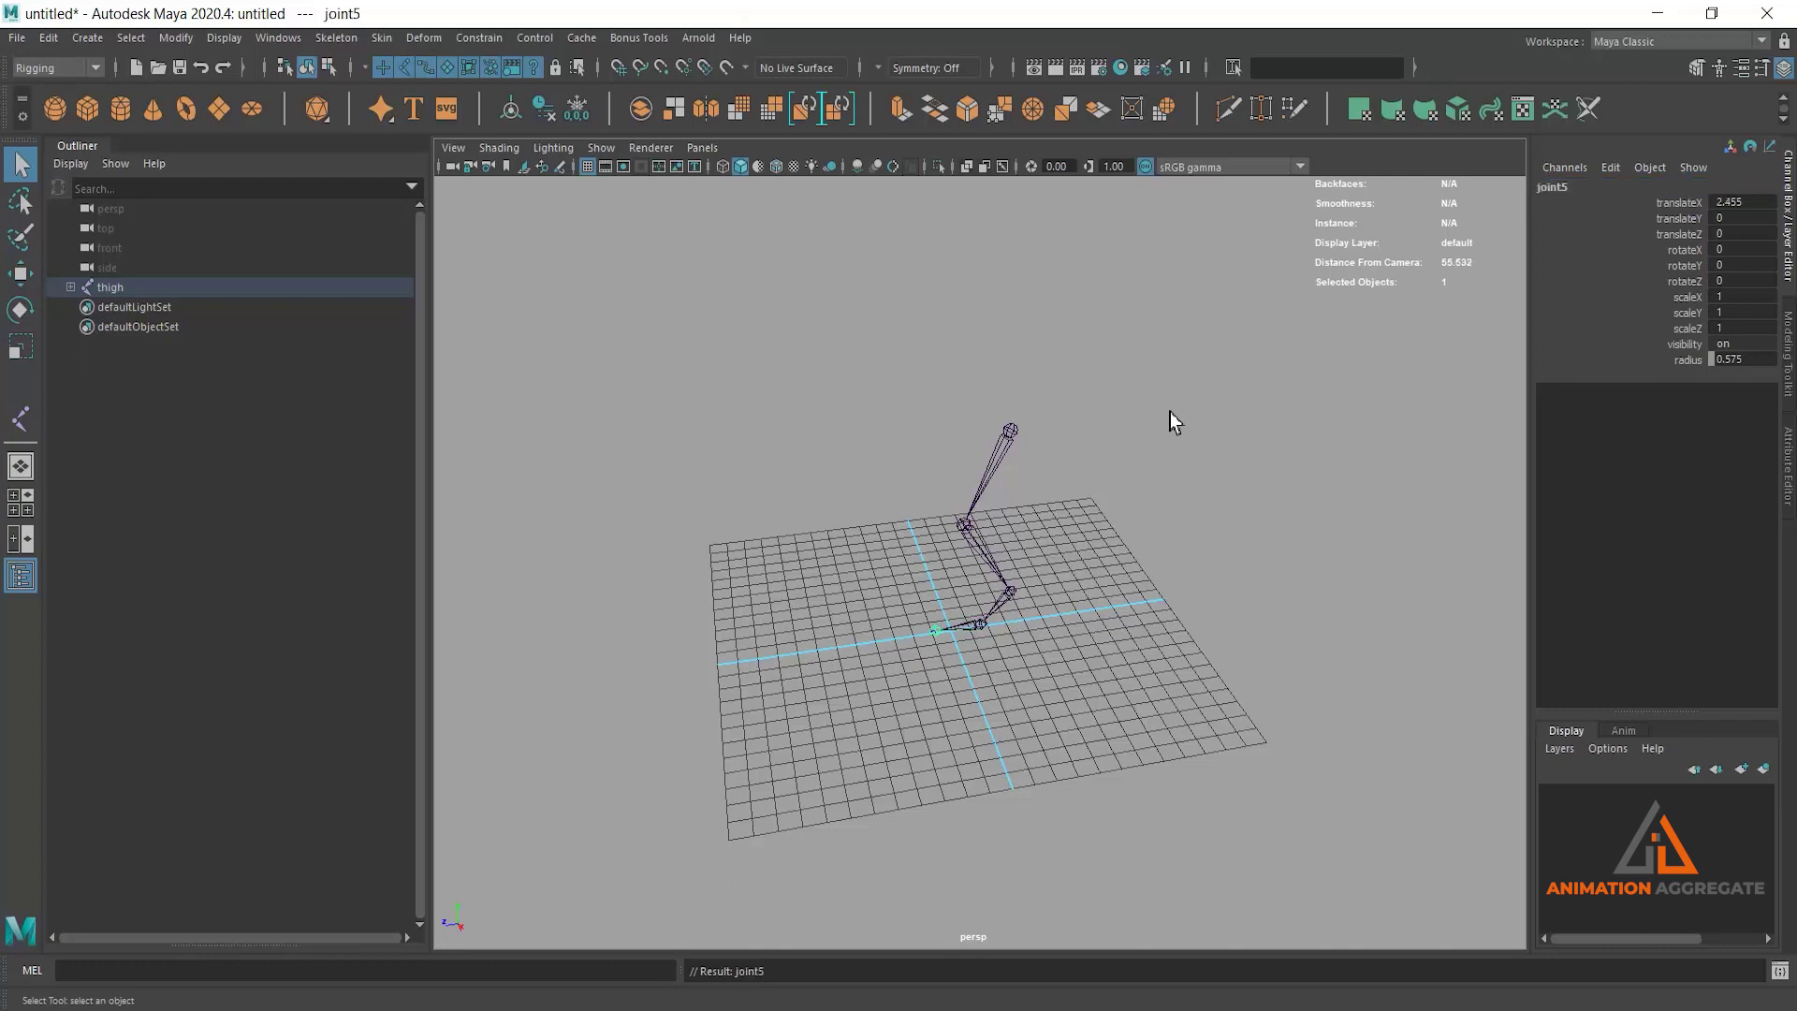
double_click(1572, 188)
text(toe)
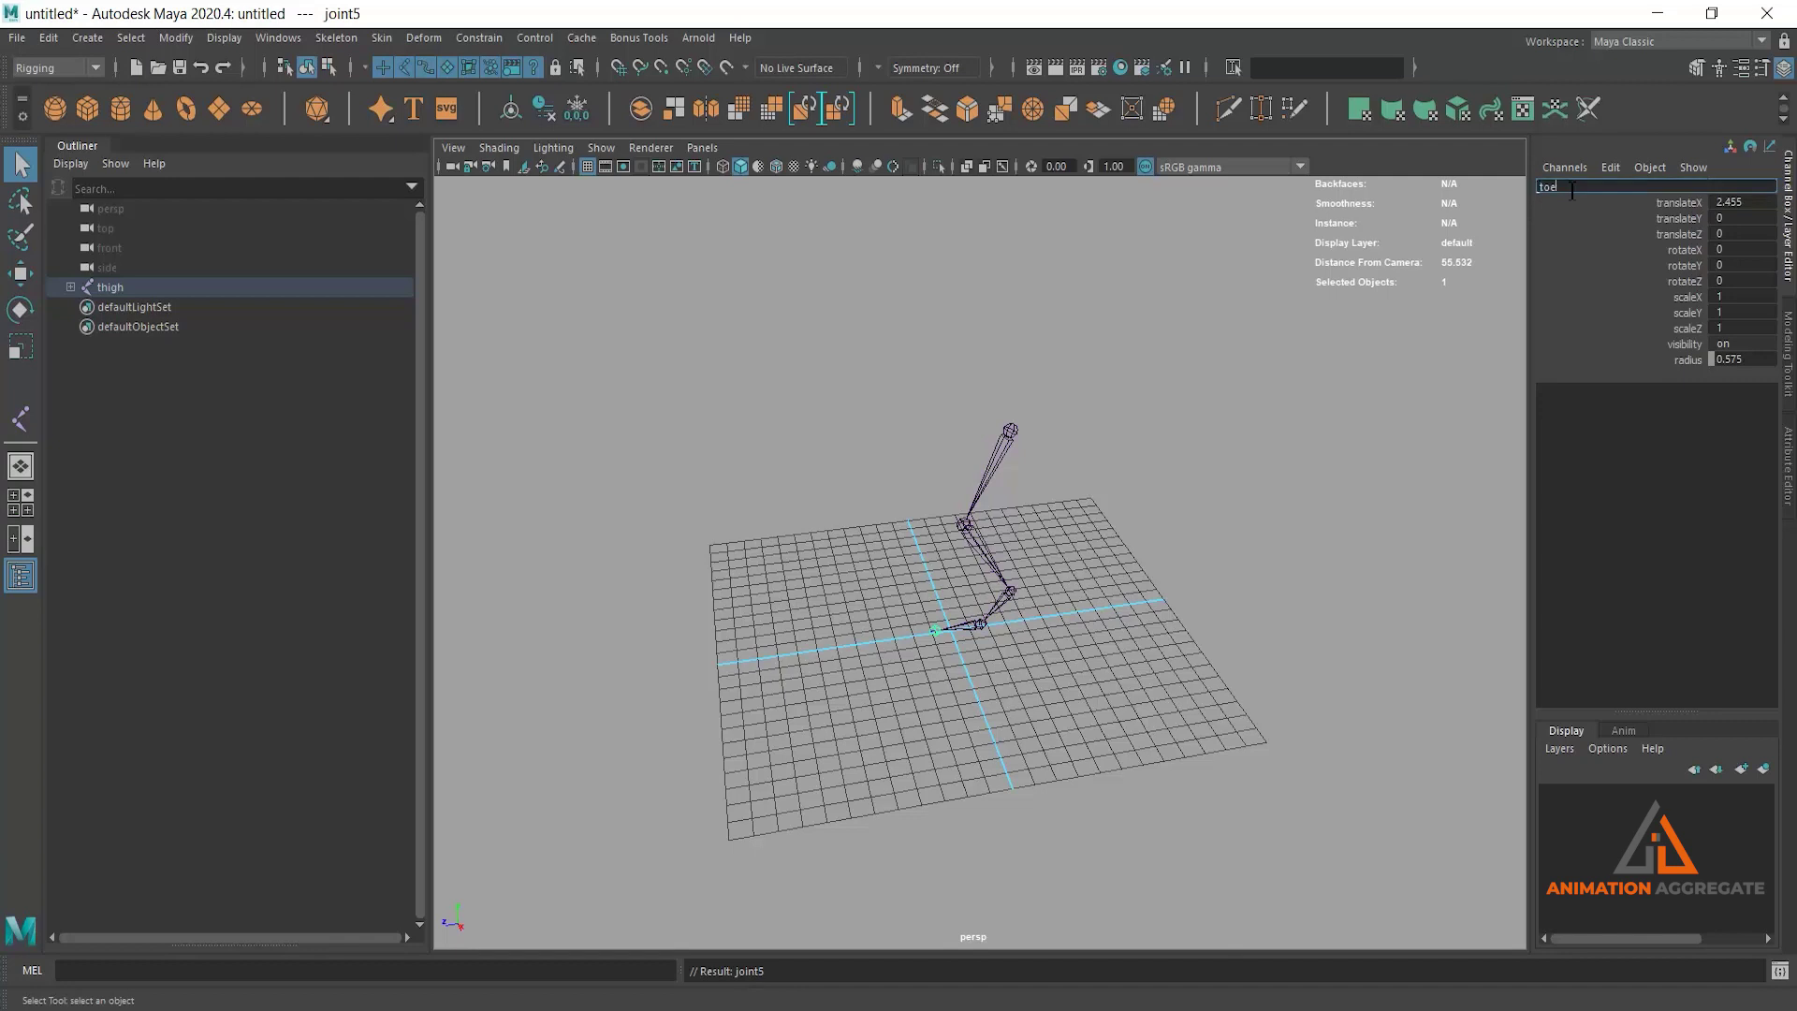
key(Return)
mouse_move(875, 670)
alt+mouse_down()
mouse_move(915, 561)
mouse_move(1232, 541)
alt+mouse_up()
scroll(941, 658, up, 3)
scroll(942, 658, up, 2)
alt+drag(941, 658, 944, 599)
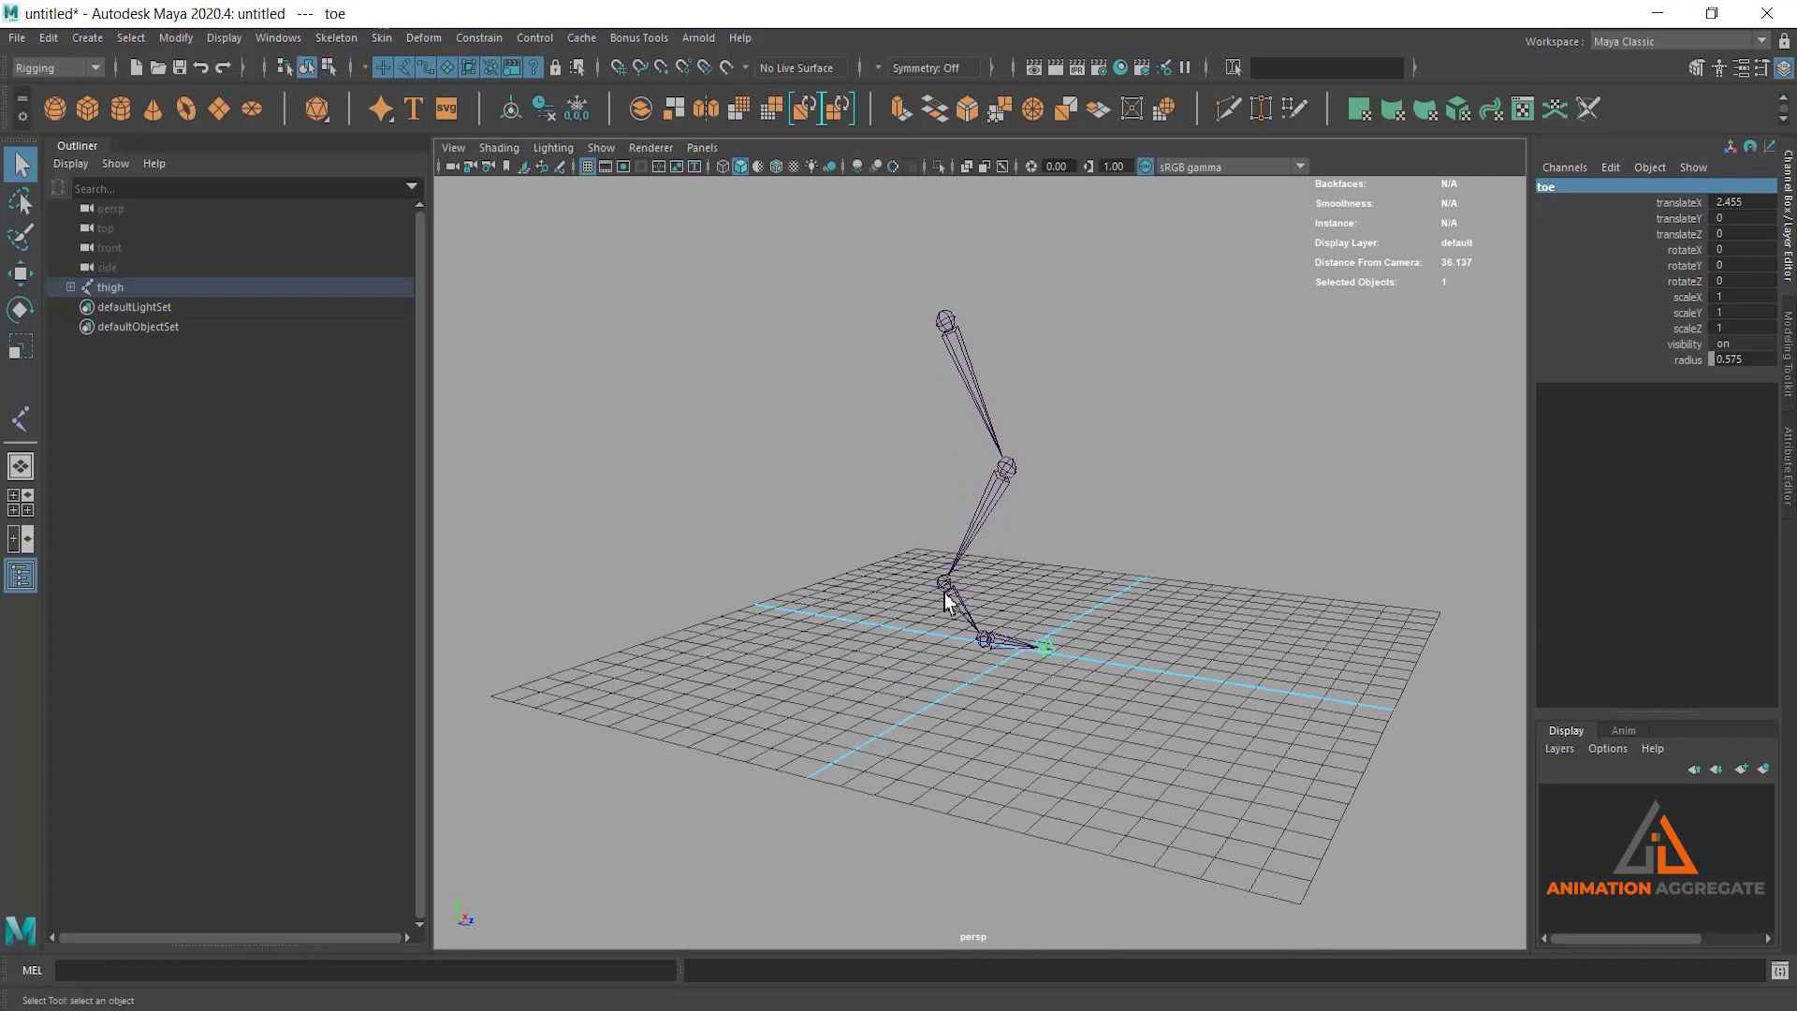
mouse_move(1335, 569)
alt+mouse_down()
mouse_move(1244, 622)
mouse_move(1255, 553)
alt+mouse_up()
scroll(1067, 462, up, 2)
alt+right_drag(1064, 453, 1048, 430)
alt+right_drag(1101, 582, 1120, 559)
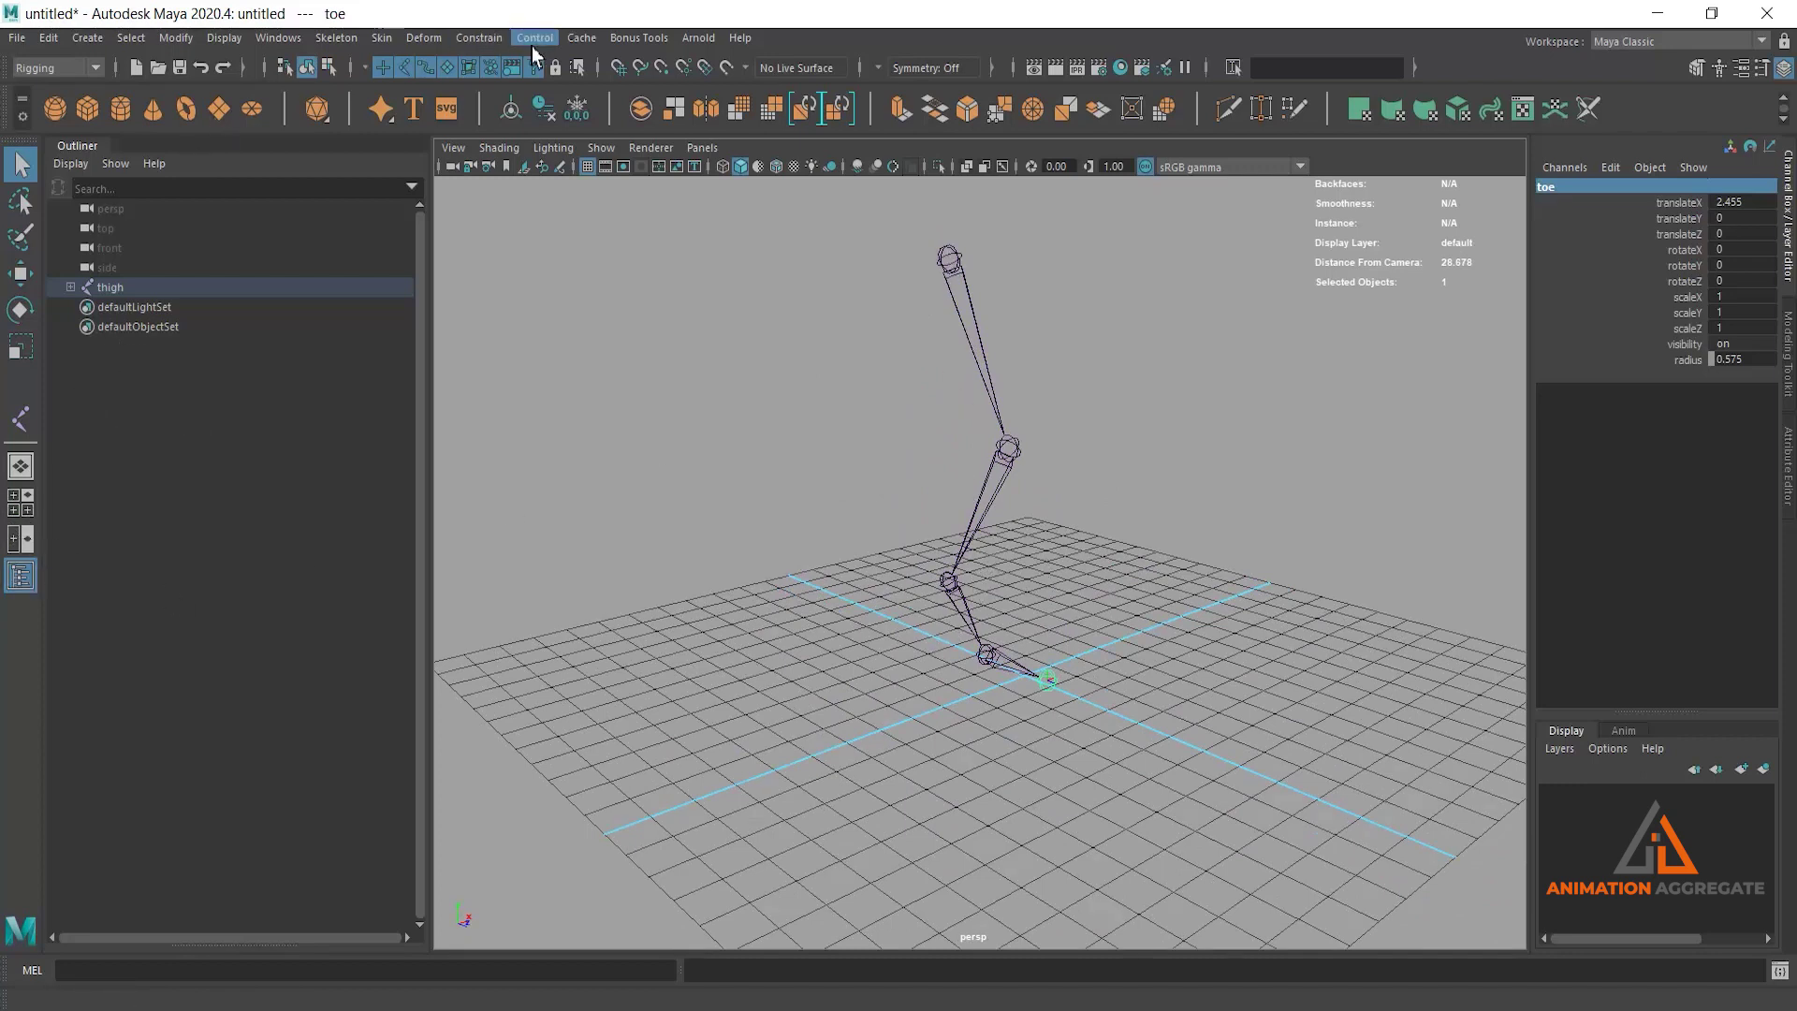
Step: Reset the IK Handle tool to defaults and create ikHandle1 from thigh to ankle
click(336, 37)
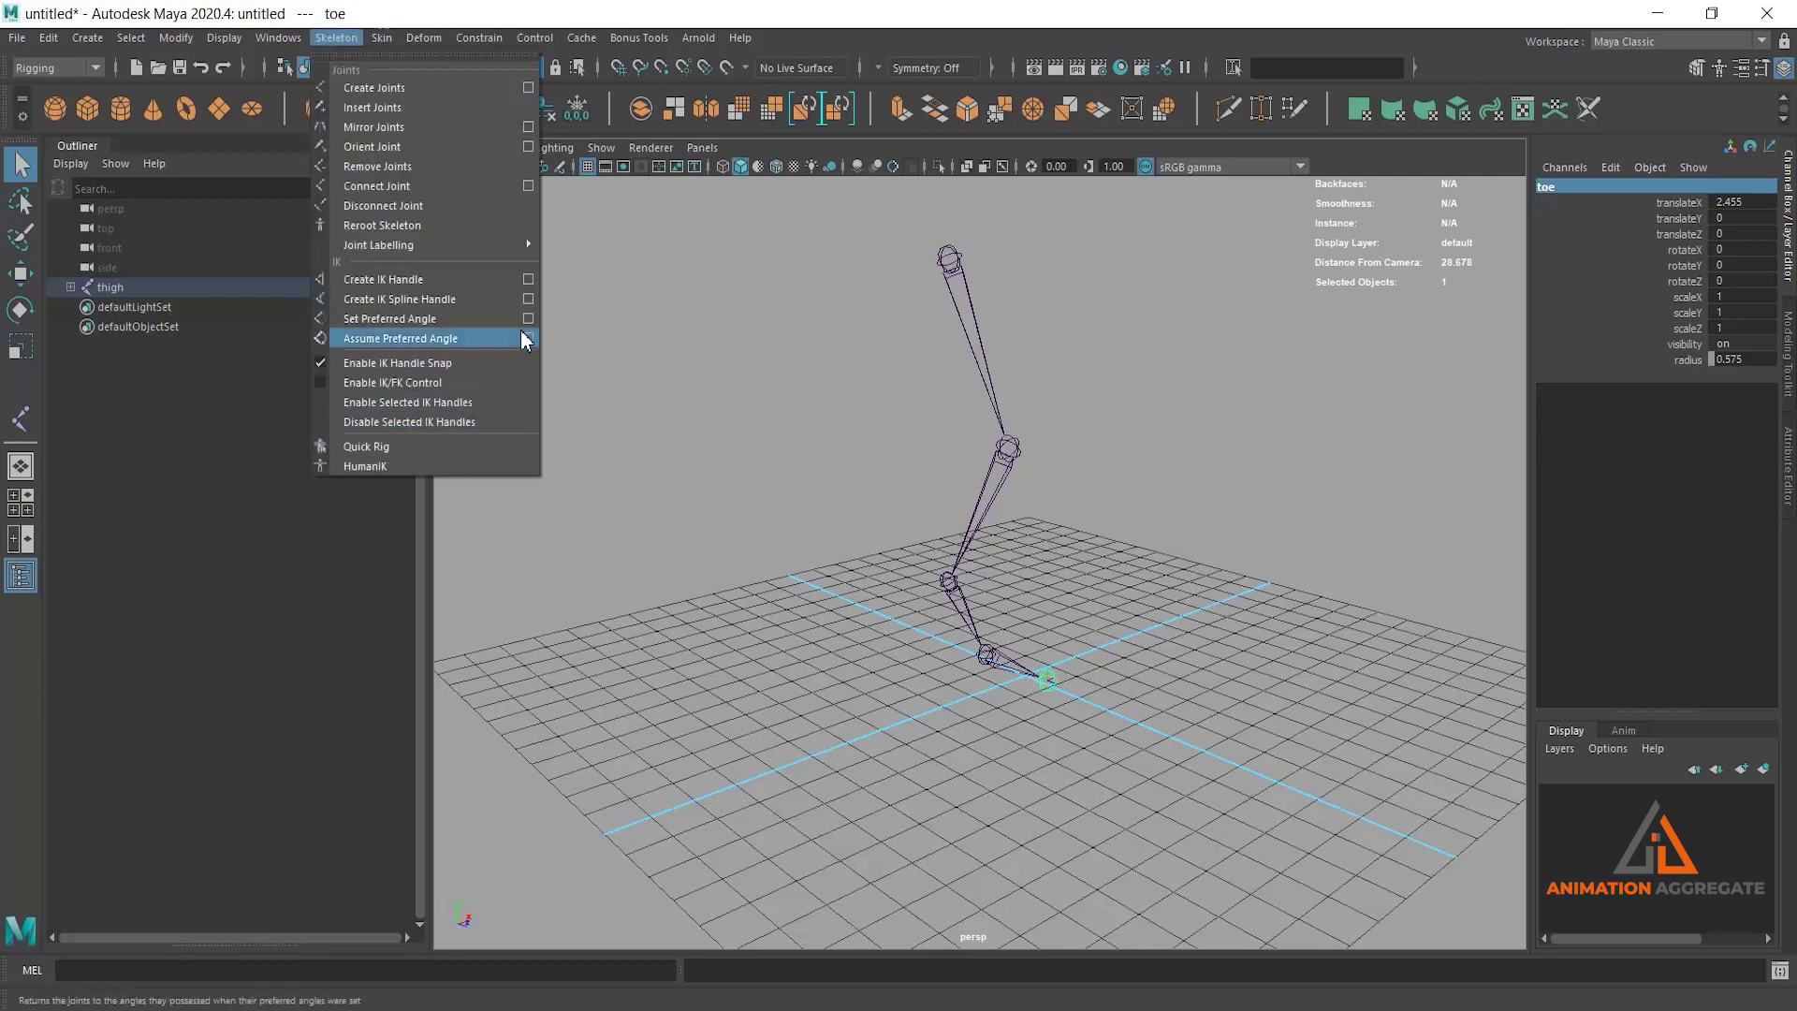
click(529, 279)
click(509, 213)
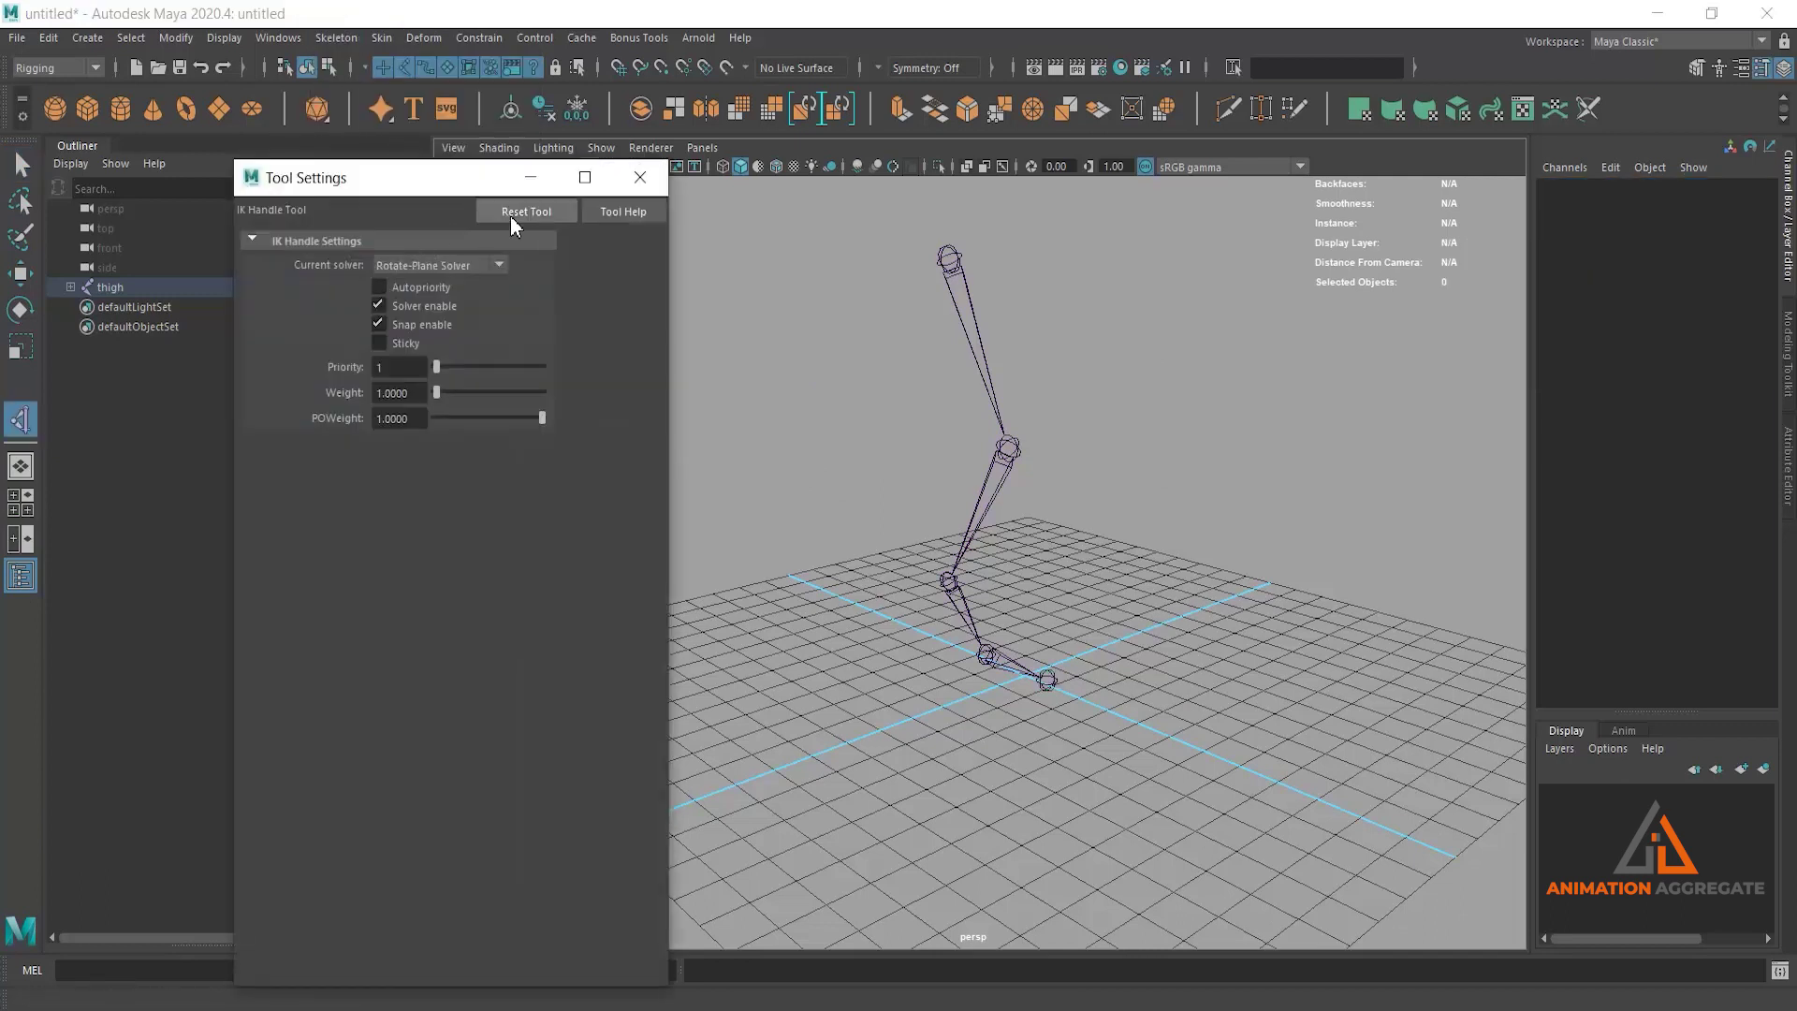
click(640, 178)
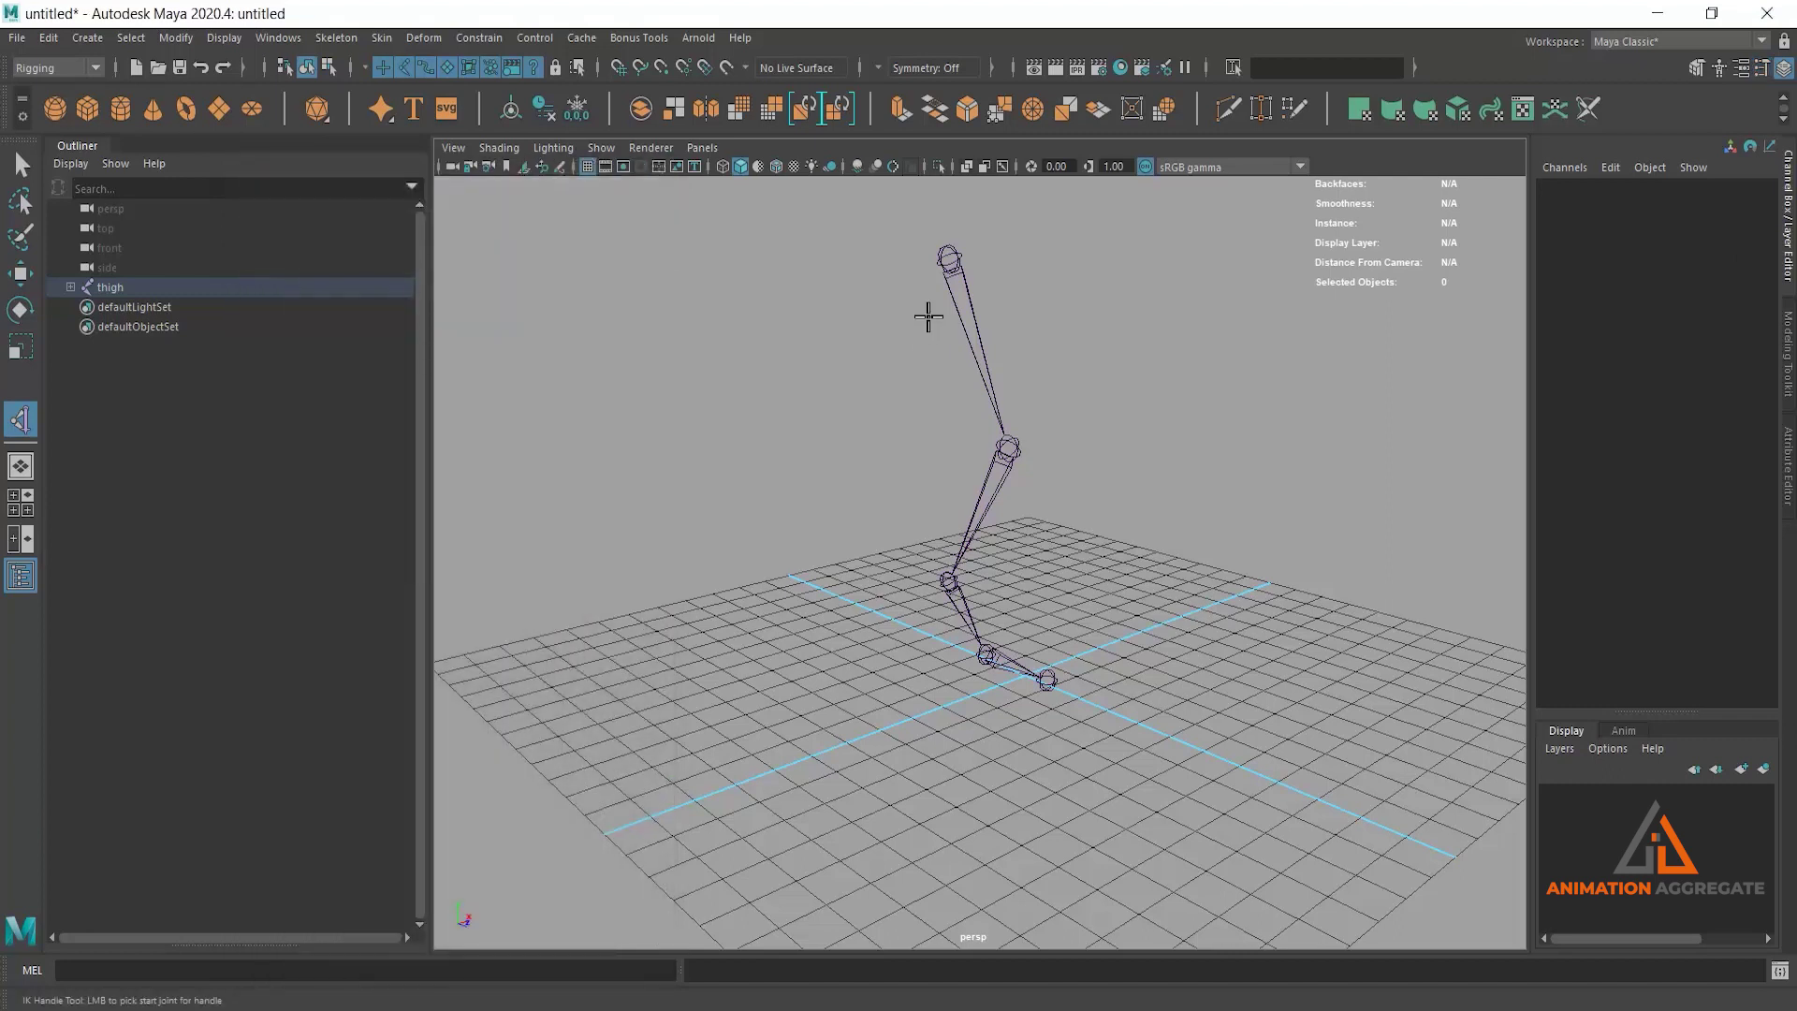
click(956, 254)
click(950, 578)
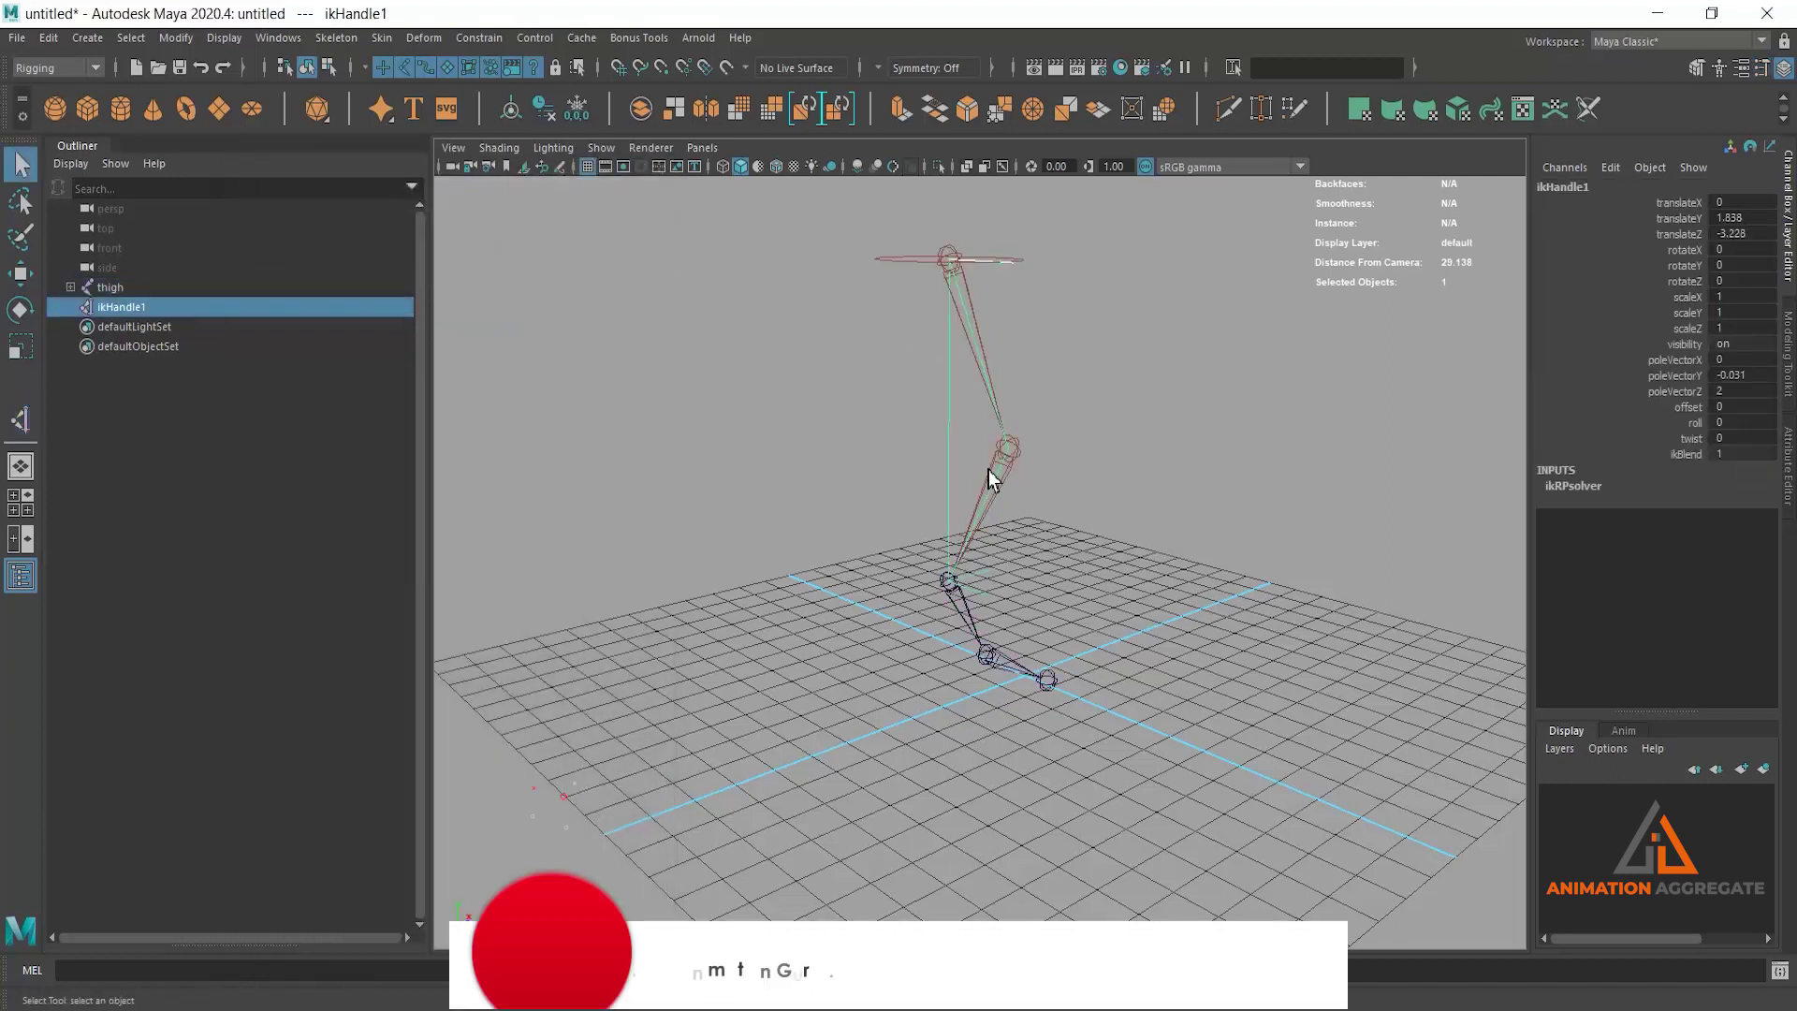
mouse_move(1013, 622)
alt+mouse_down()
mouse_move(1015, 564)
mouse_move(694, 541)
mouse_move(1035, 582)
alt+mouse_up()
mouse_move(1034, 581)
alt+right_down()
mouse_move(974, 527)
mouse_move(1015, 602)
alt+right_up()
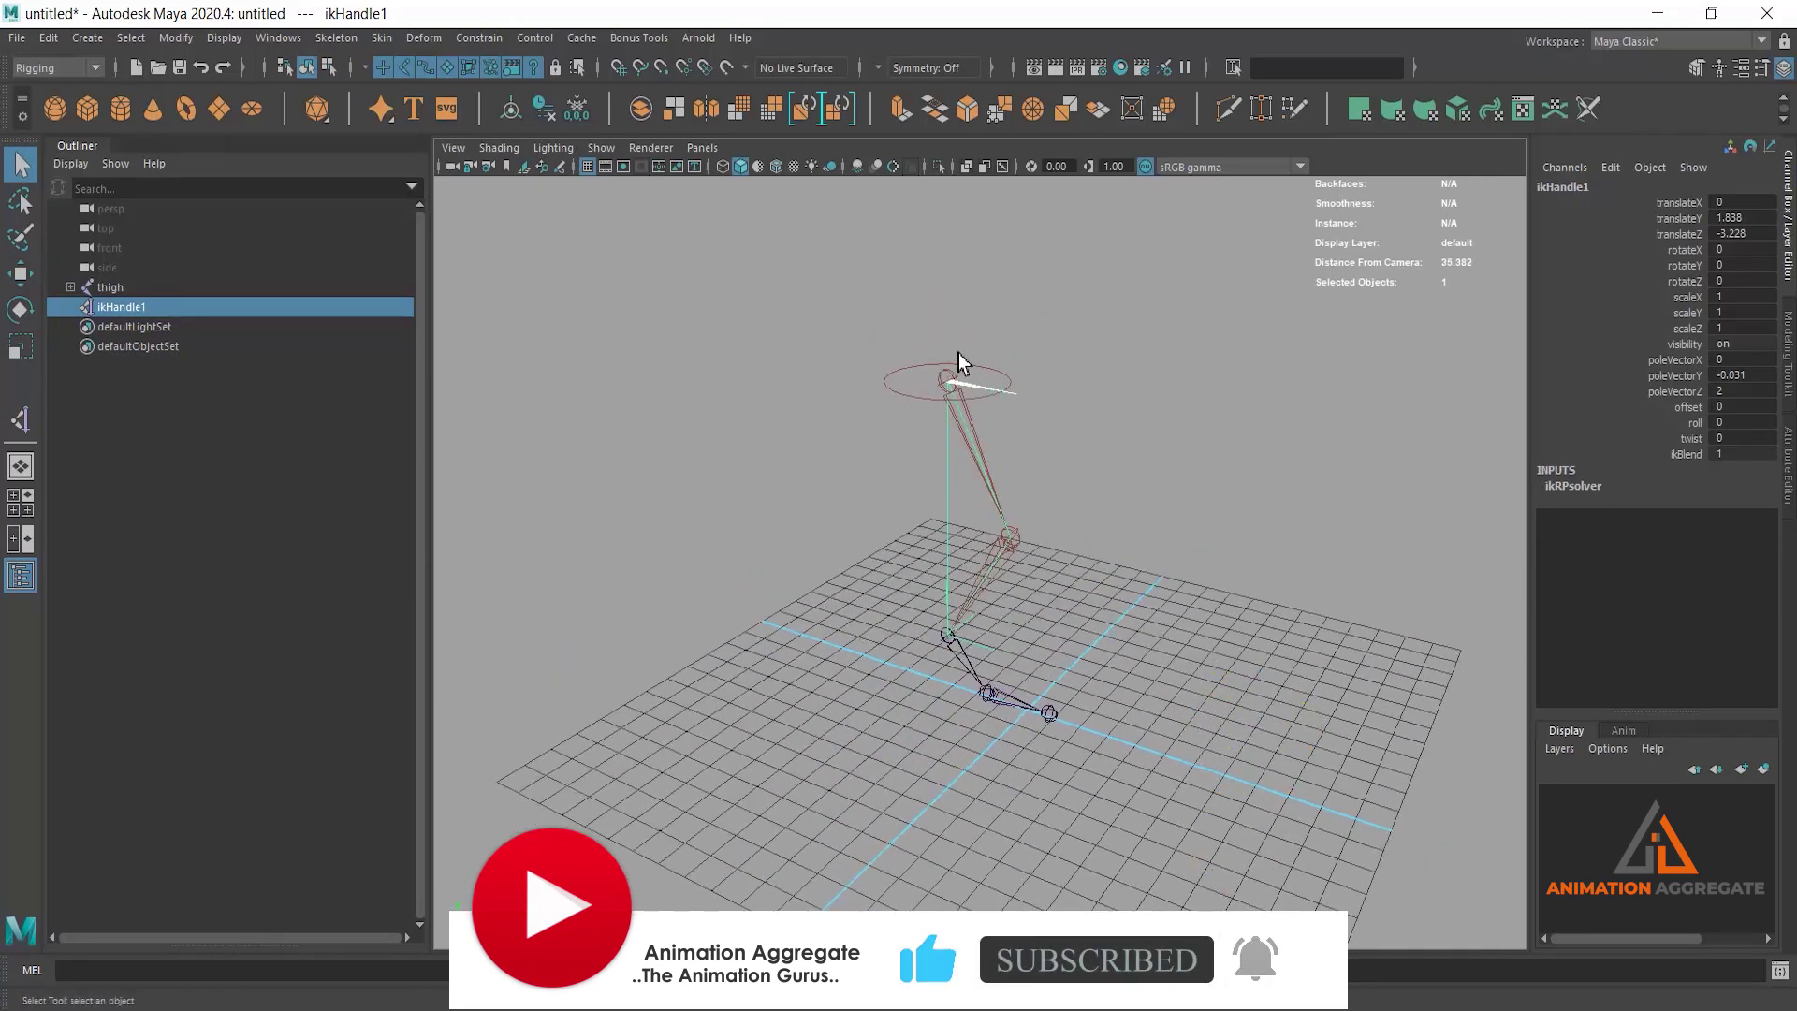
alt+drag(991, 631, 1014, 642)
click(1090, 641)
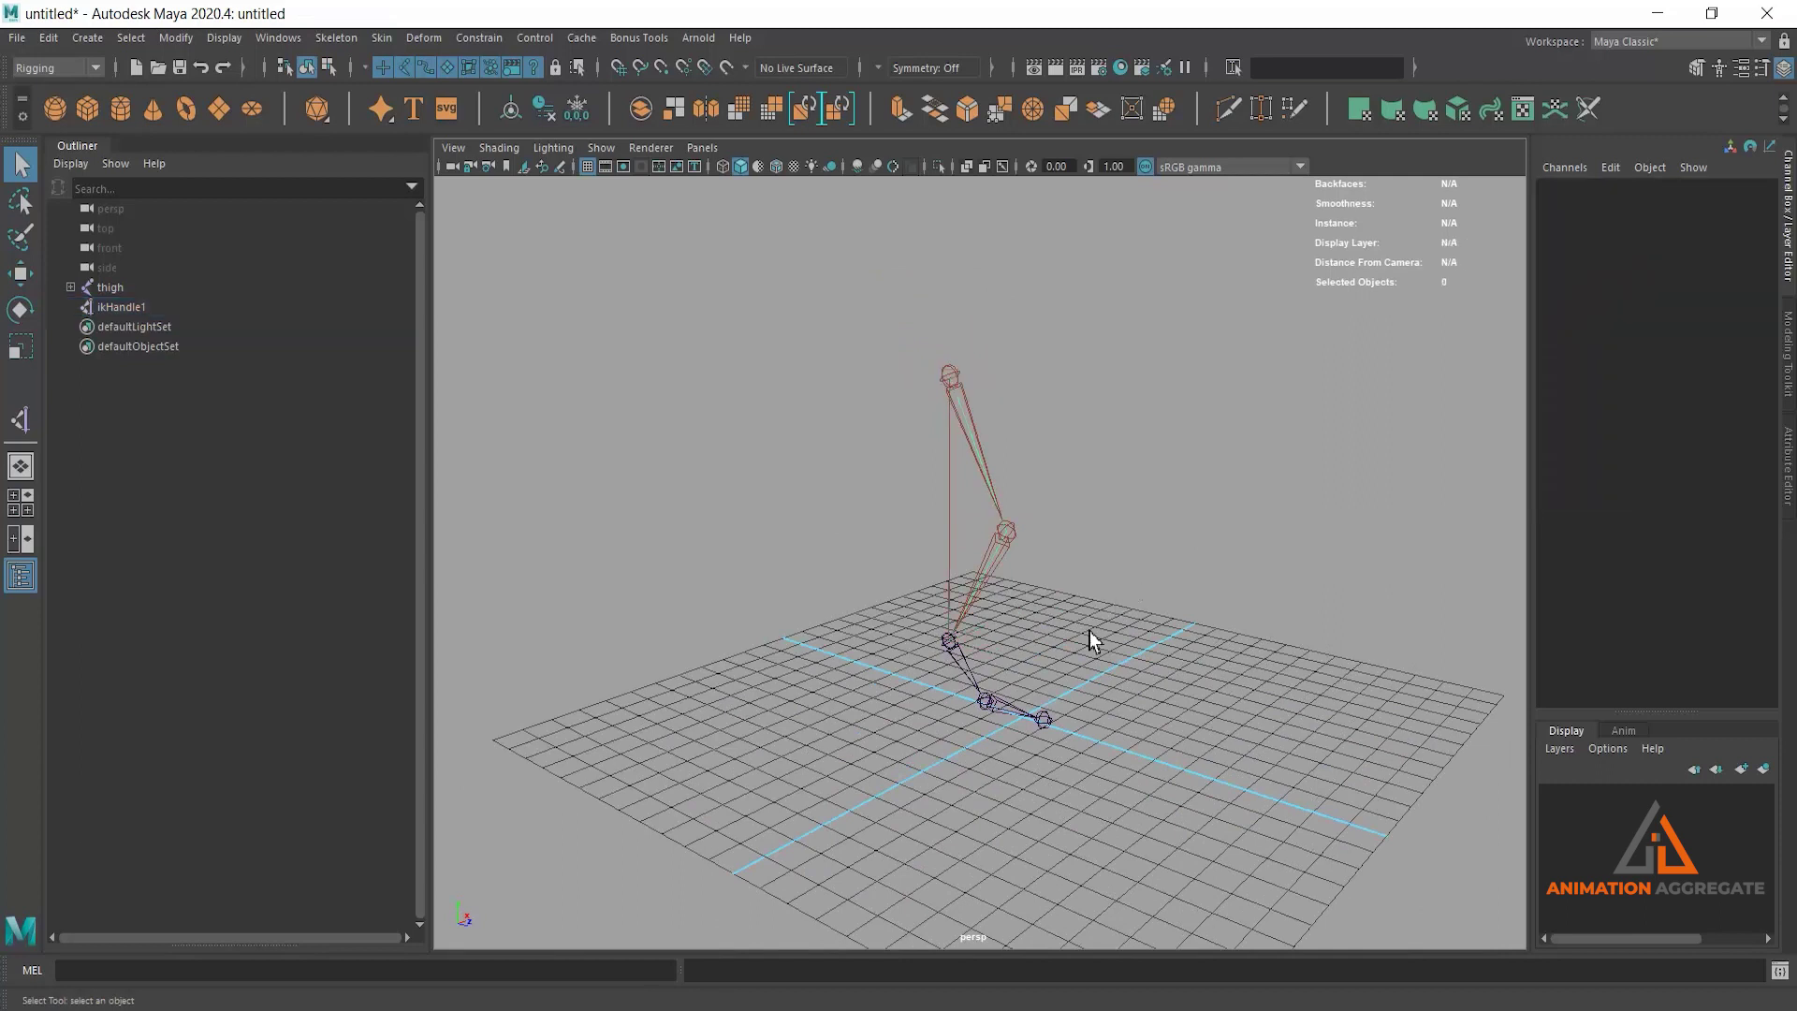
alt+drag(1159, 649, 1098, 587)
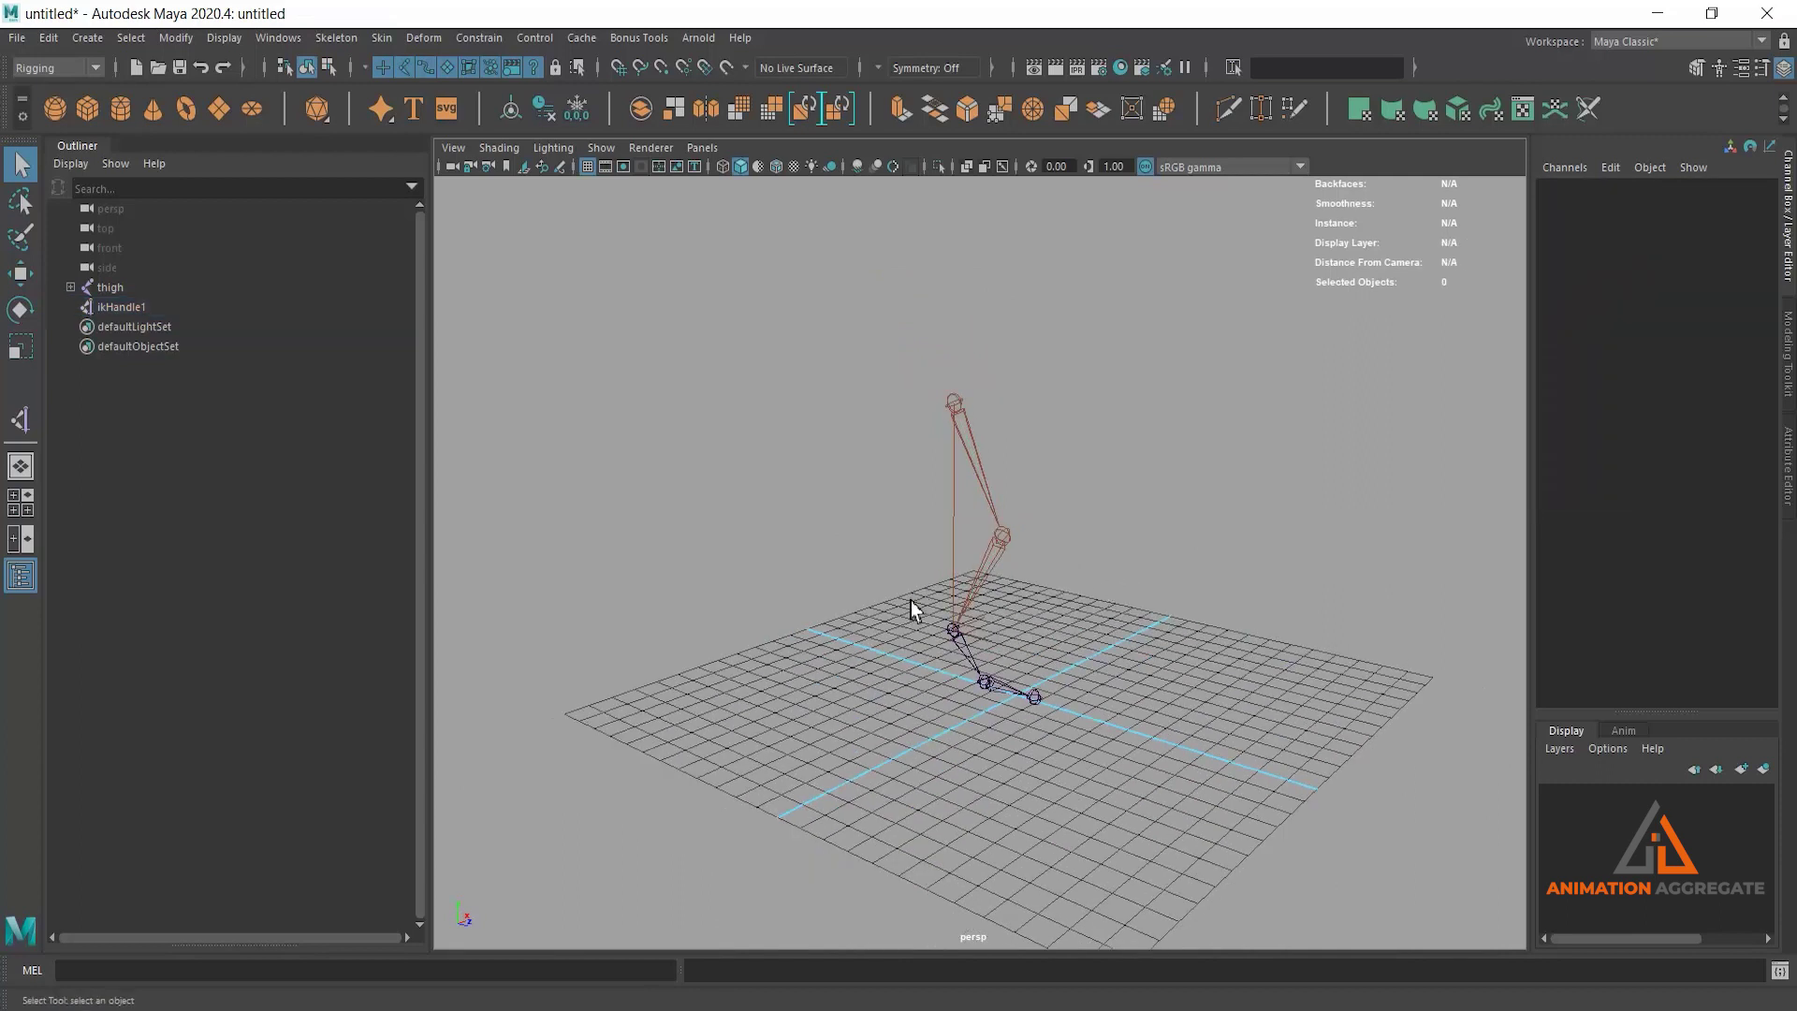
click(993, 652)
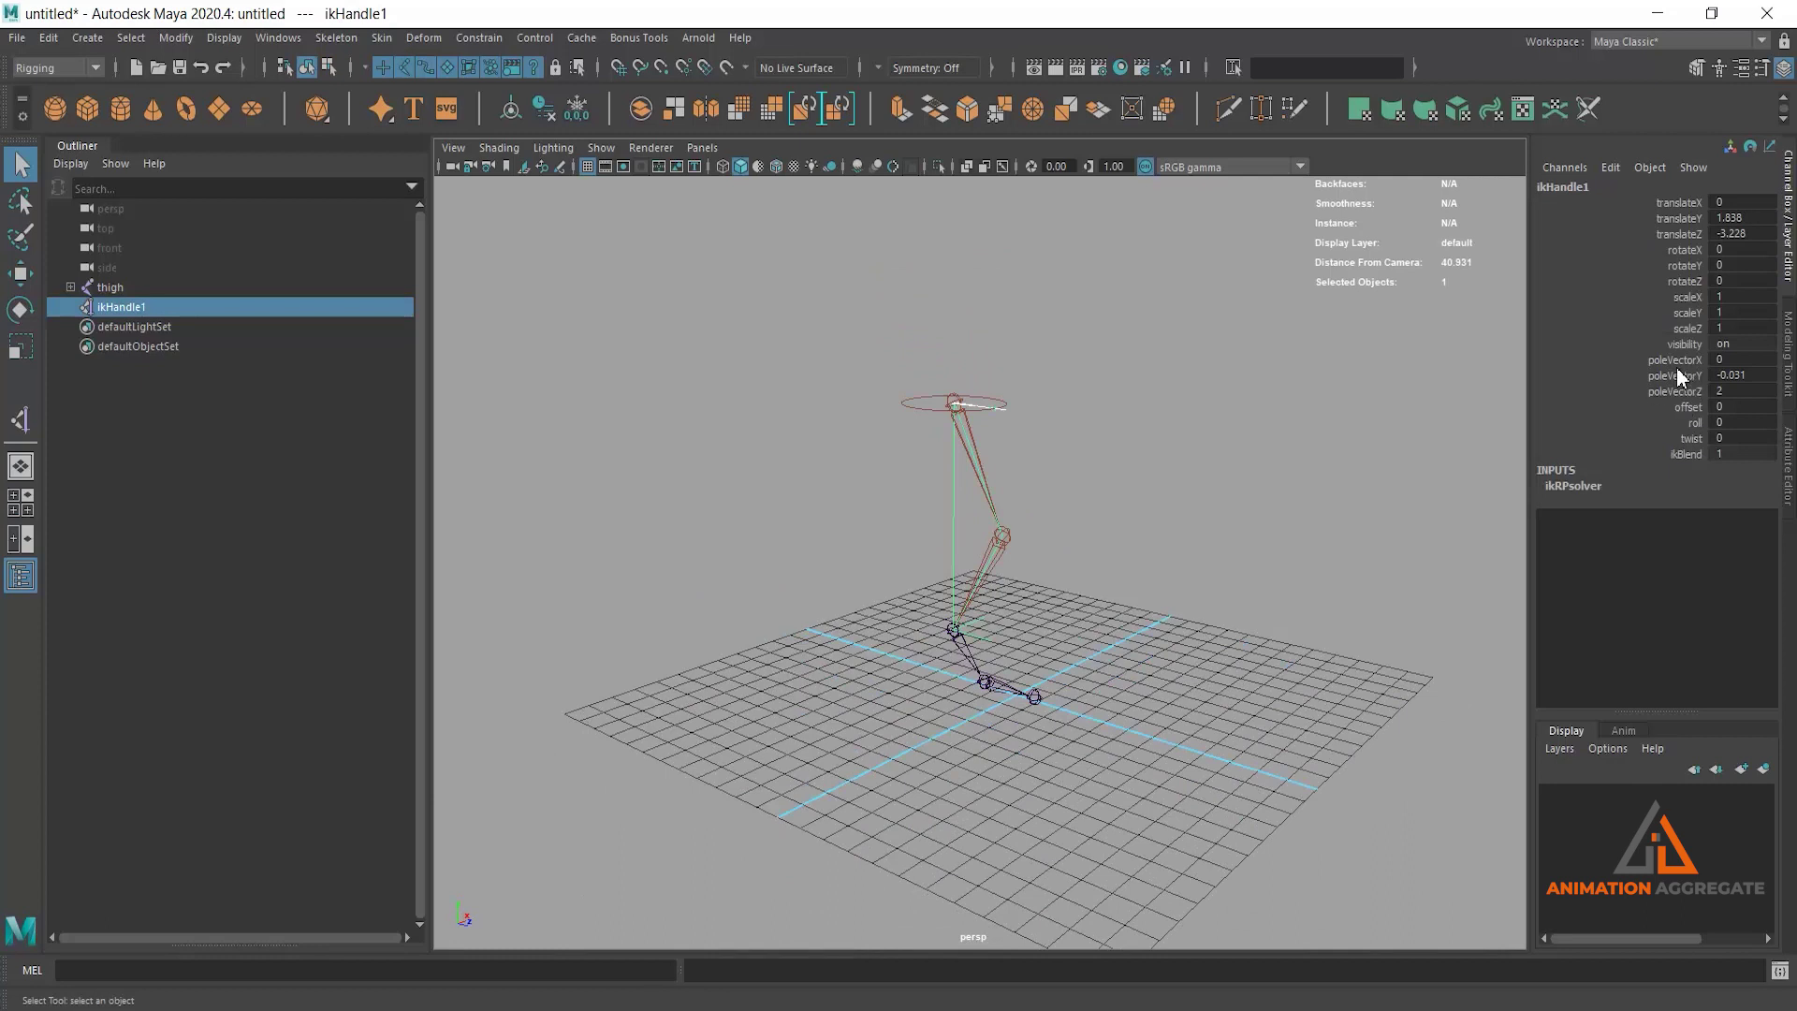
drag(1685, 362, 1687, 393)
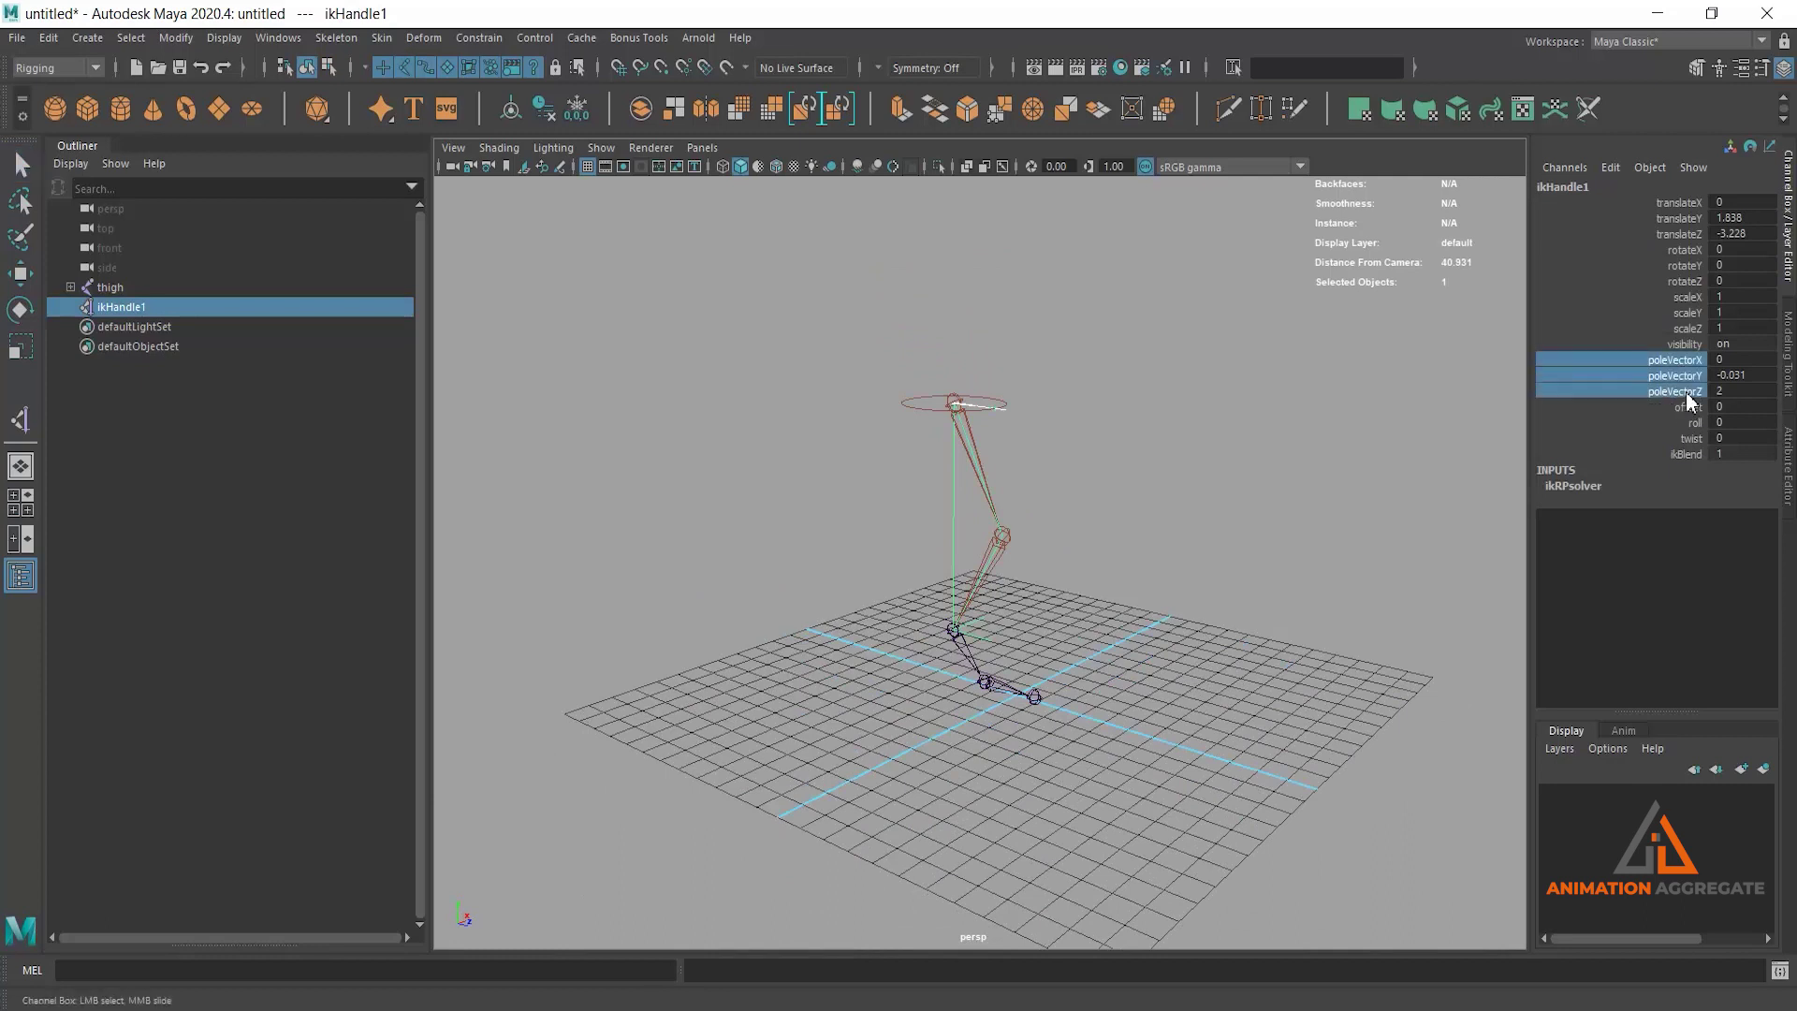
click(1165, 566)
mouse_move(1226, 629)
alt+mouse_down()
mouse_move(1170, 571)
mouse_move(1055, 609)
mouse_move(999, 586)
mouse_move(1171, 542)
mouse_move(1088, 498)
mouse_move(1001, 553)
alt+mouse_up()
mouse_move(1119, 658)
alt+mouse_down()
mouse_move(1100, 550)
mouse_move(1046, 560)
alt+mouse_up()
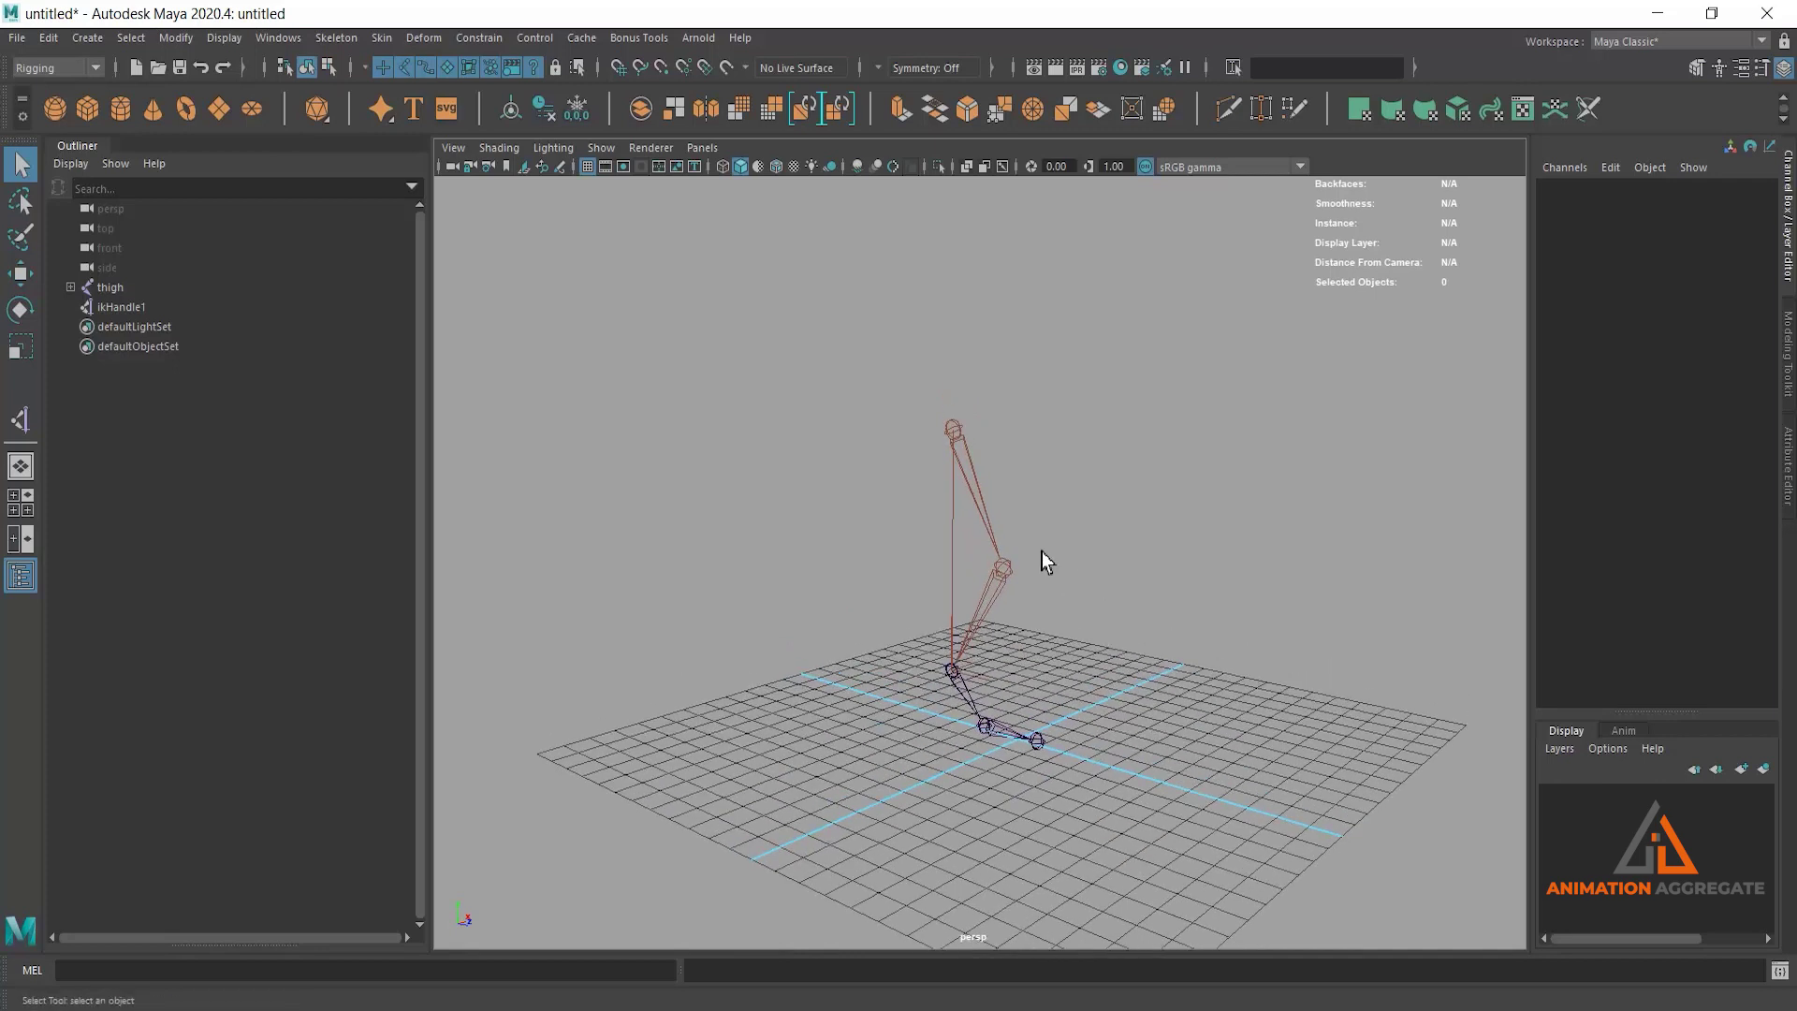
click(990, 529)
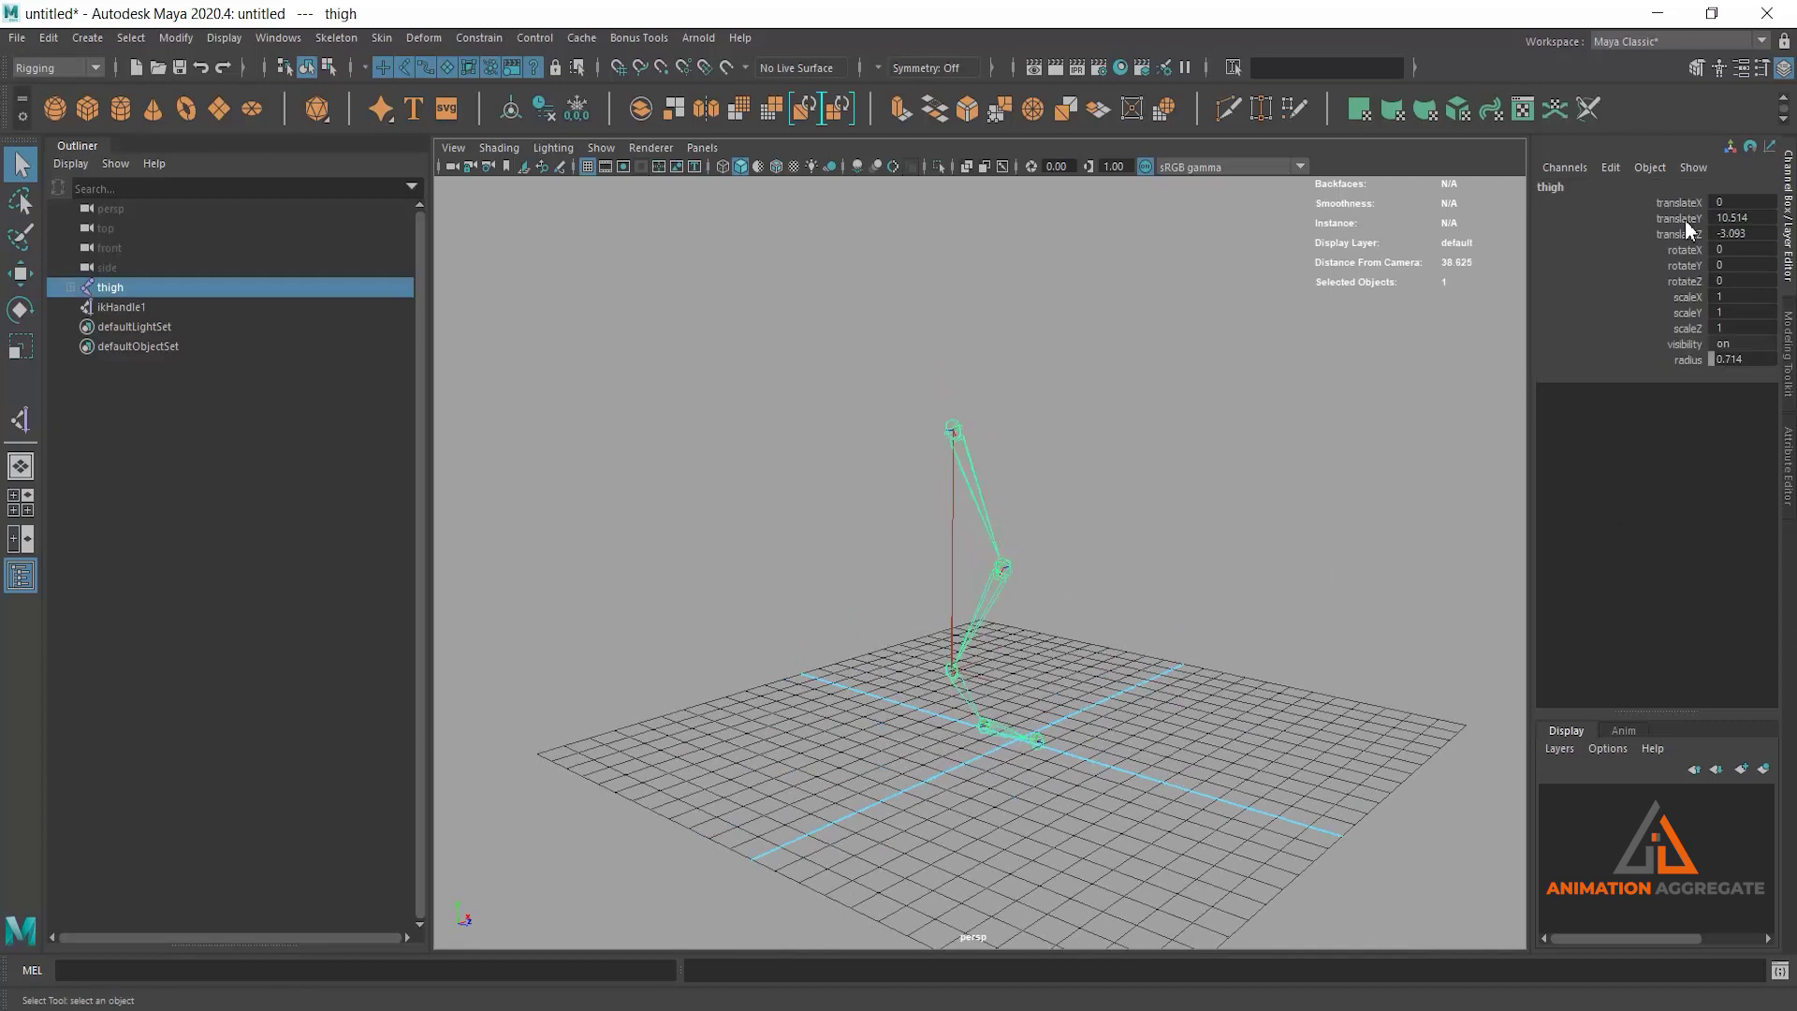
drag(1690, 202, 1690, 234)
mouse_move(974, 520)
alt+mouse_down()
mouse_move(979, 549)
mouse_move(1135, 655)
mouse_move(870, 626)
mouse_move(1172, 633)
mouse_move(1124, 610)
alt+mouse_up()
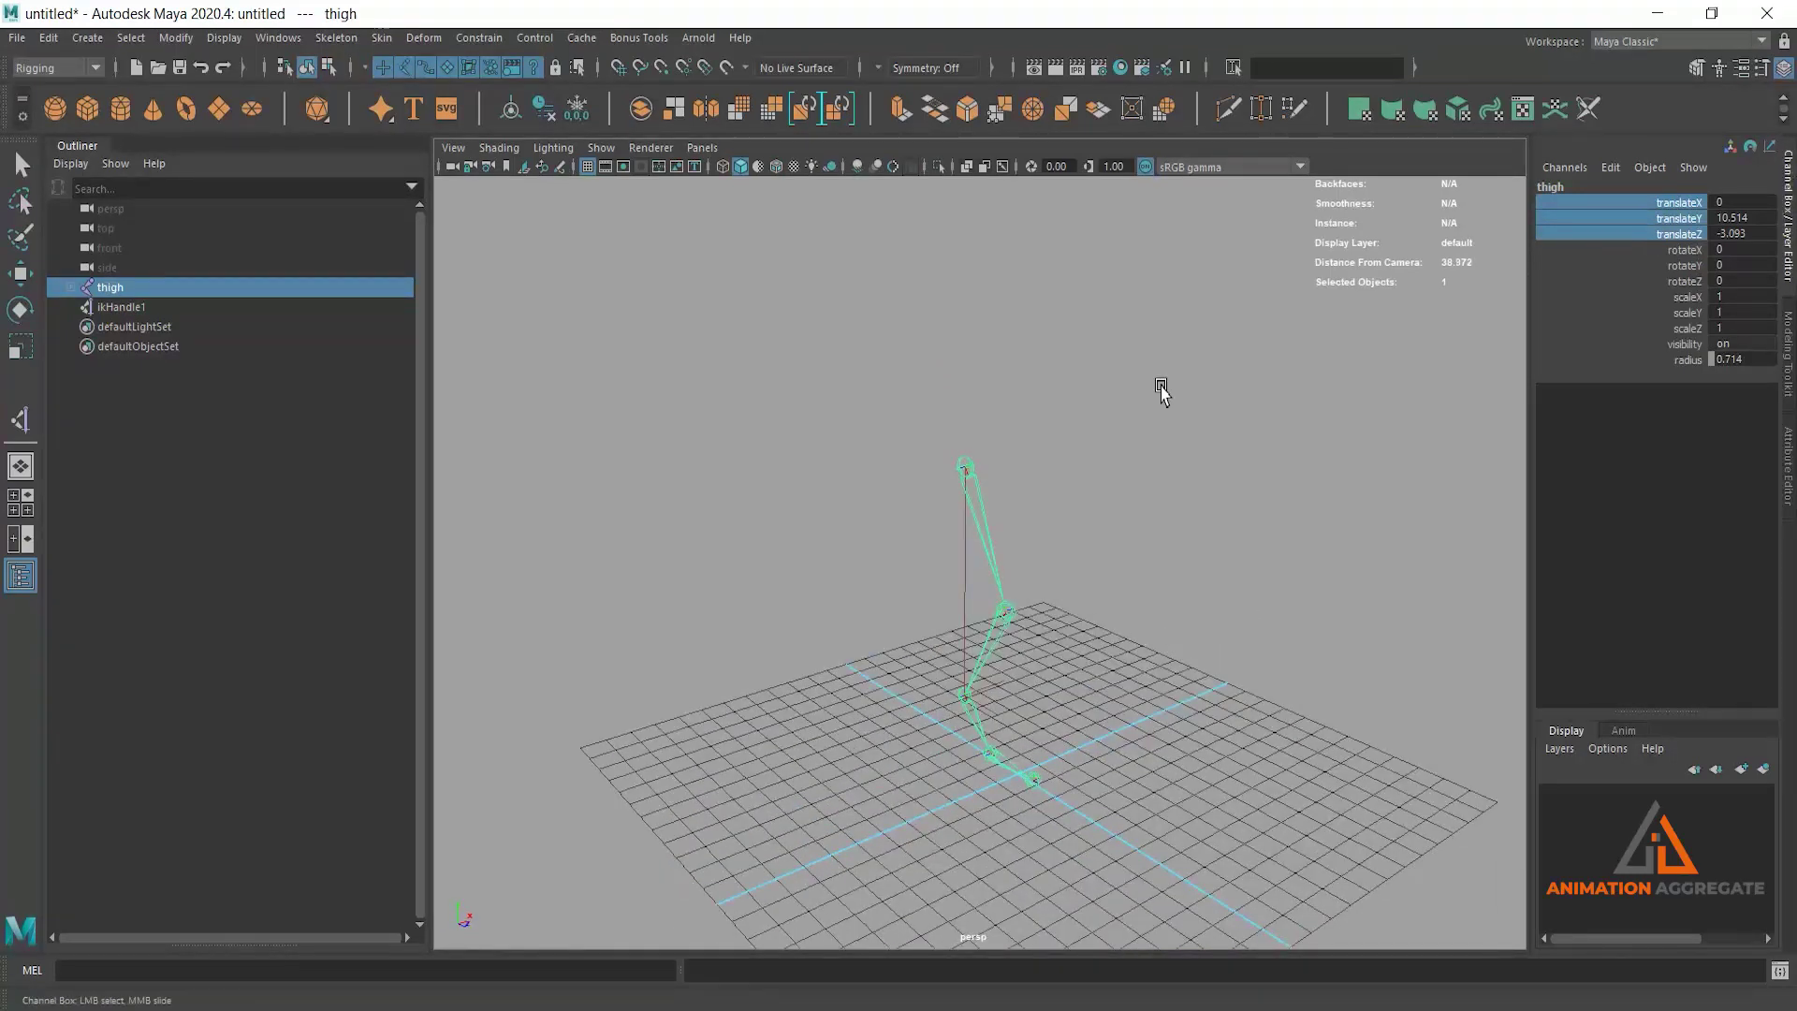
alt+drag(887, 550, 922, 550)
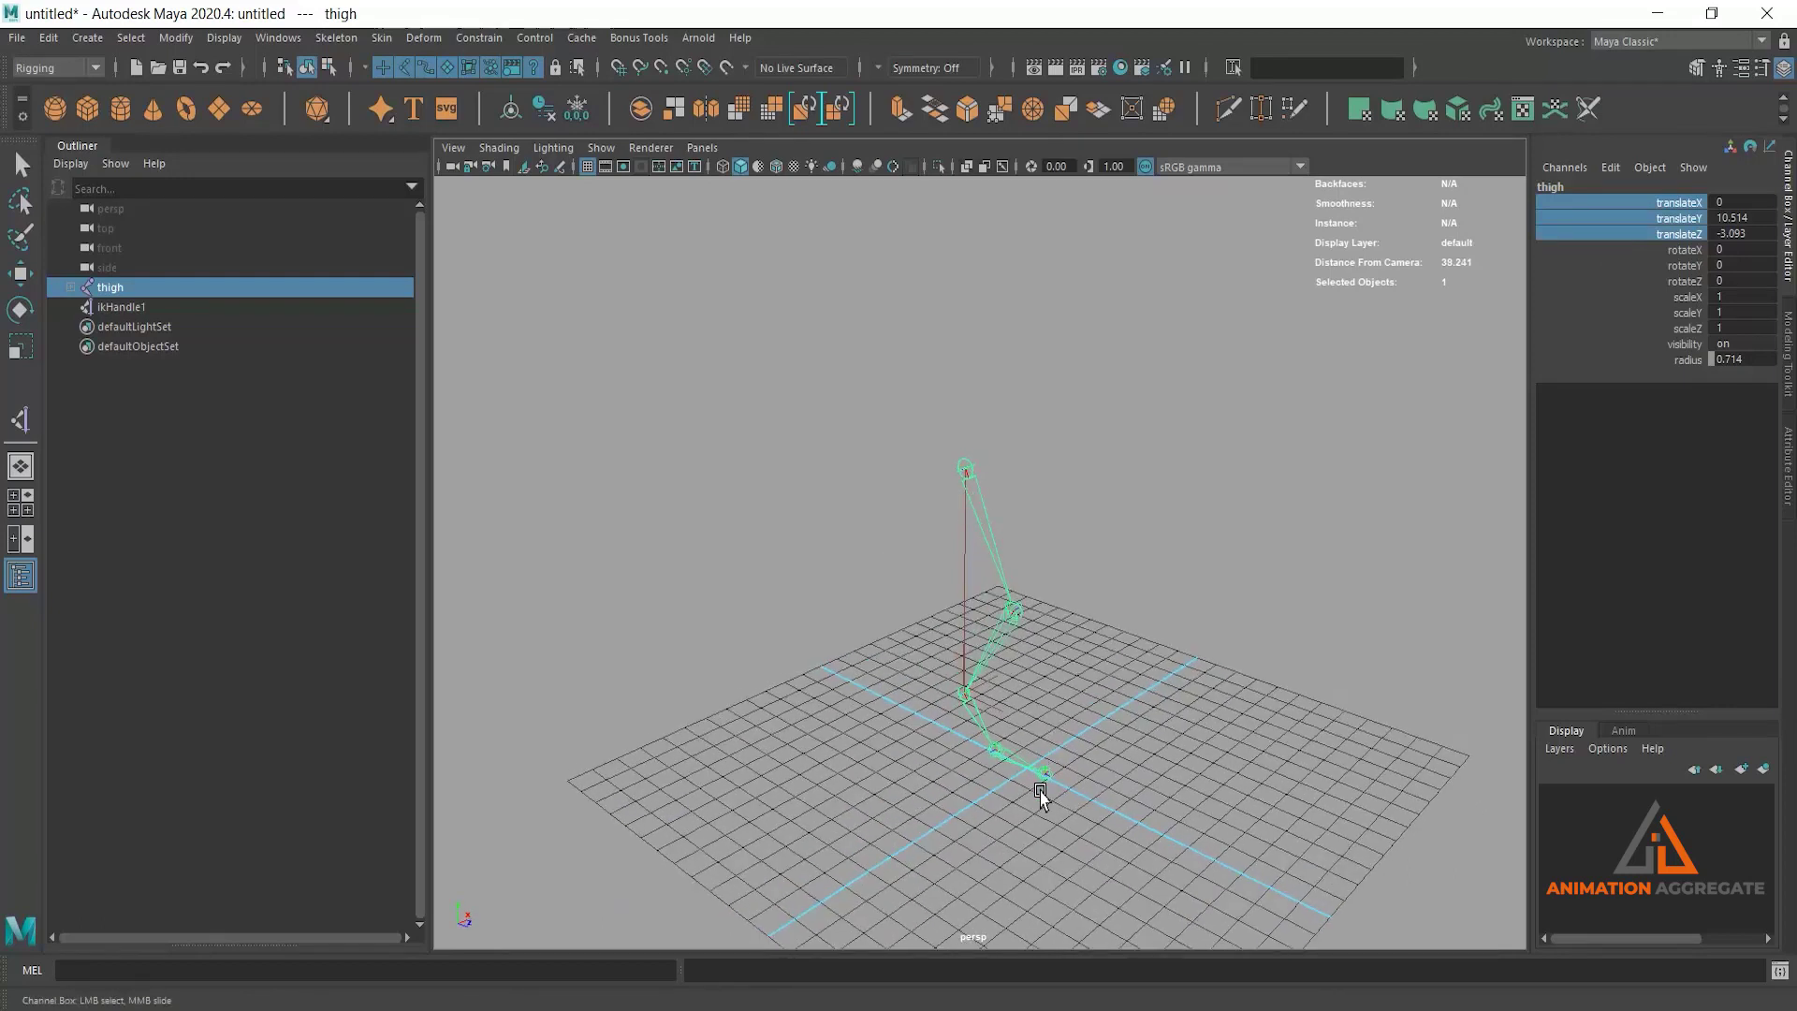
mouse_move(1099, 683)
alt+right_down()
mouse_move(991, 509)
mouse_move(1071, 654)
mouse_move(1123, 674)
alt+right_up()
drag(1764, 202, 1763, 234)
text(0)
key(Return)
alt+right_drag(1023, 621, 1035, 746)
alt+middle_drag(1036, 746, 1035, 389)
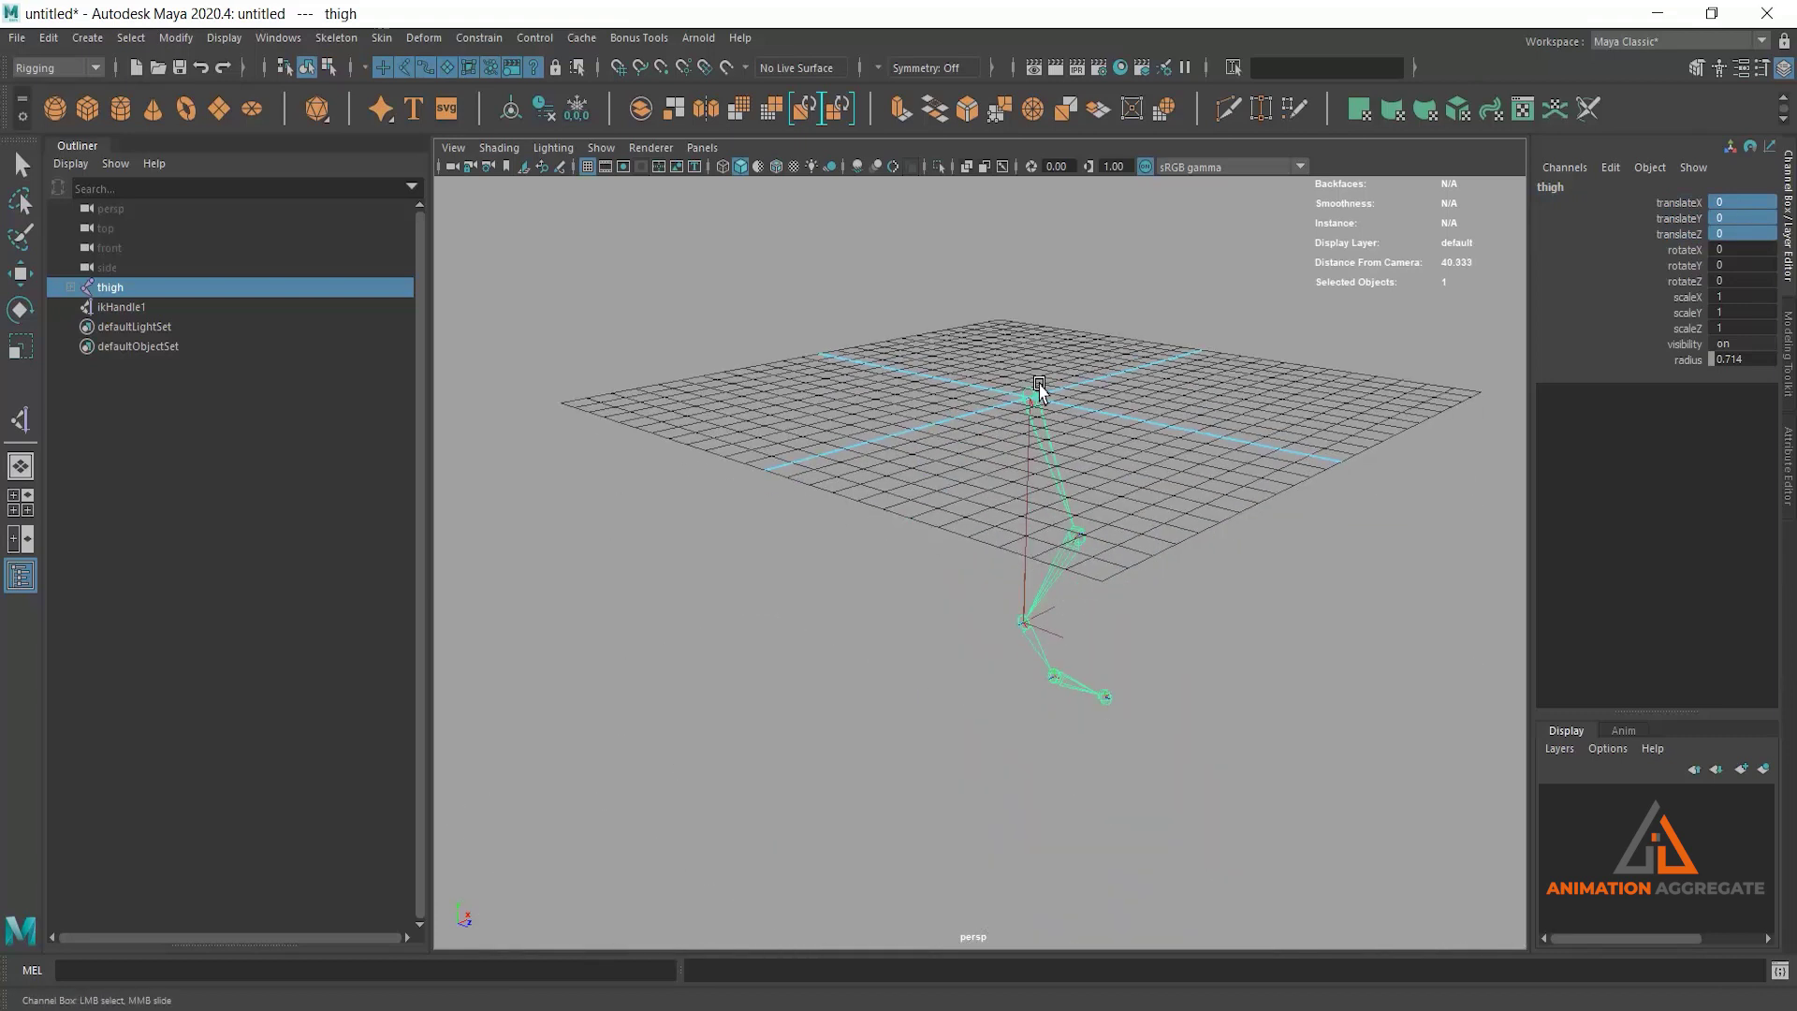
alt+right_drag(1153, 567, 1174, 496)
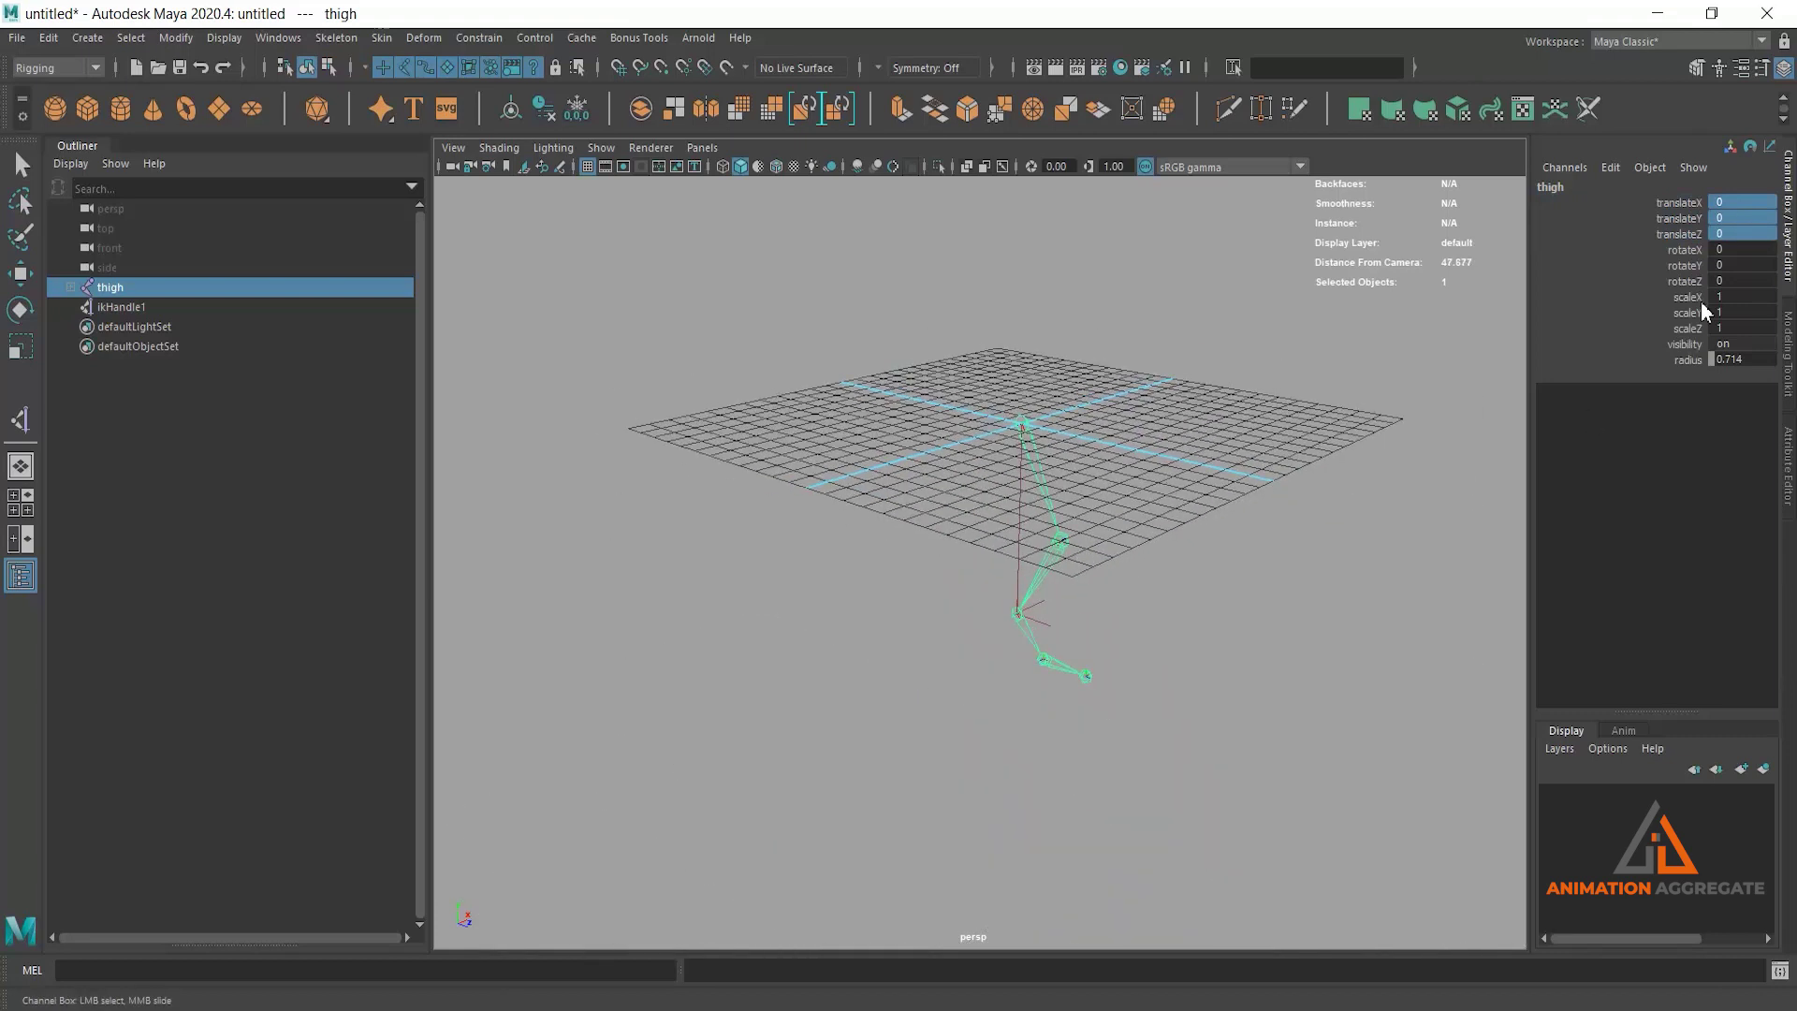
middle_drag(981, 702, 935, 481)
mouse_move(983, 419)
alt+mouse_down()
mouse_move(974, 617)
mouse_move(964, 521)
alt+mouse_up()
alt+right_drag(964, 521, 1003, 595)
click(996, 602)
key(w)
drag(951, 531, 1062, 391)
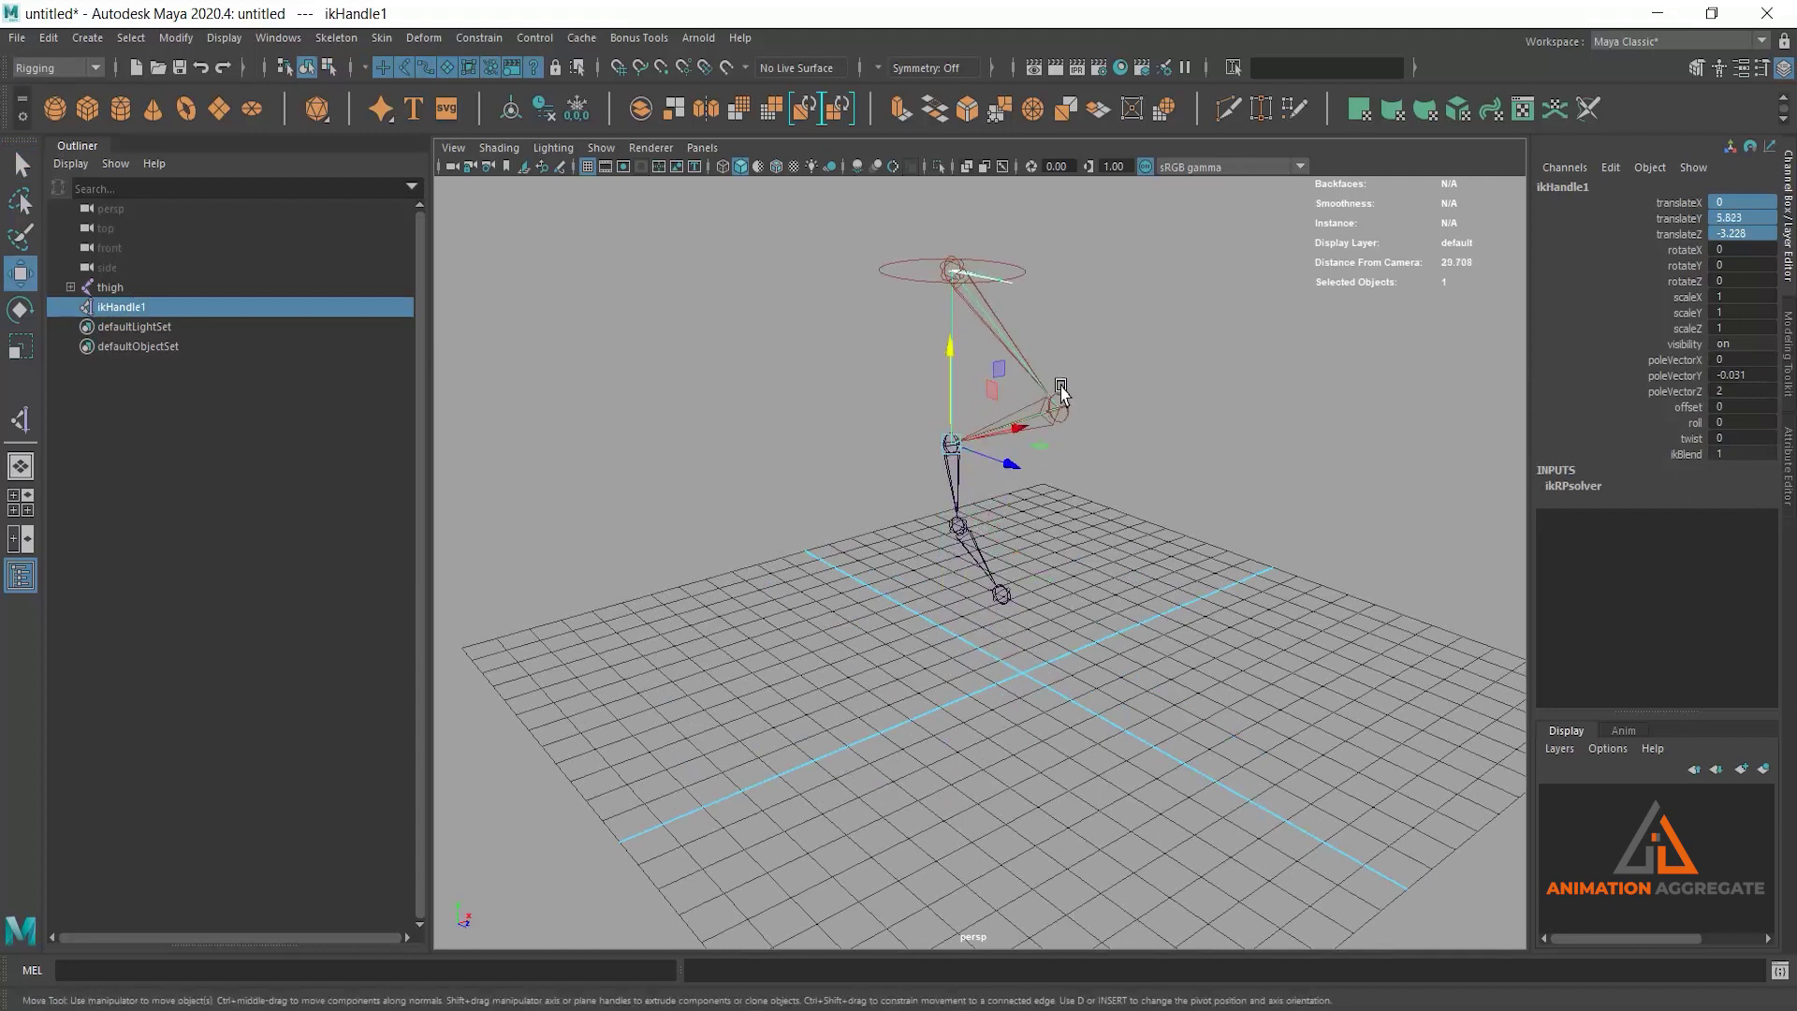
click(1065, 396)
key(ctrl+z)
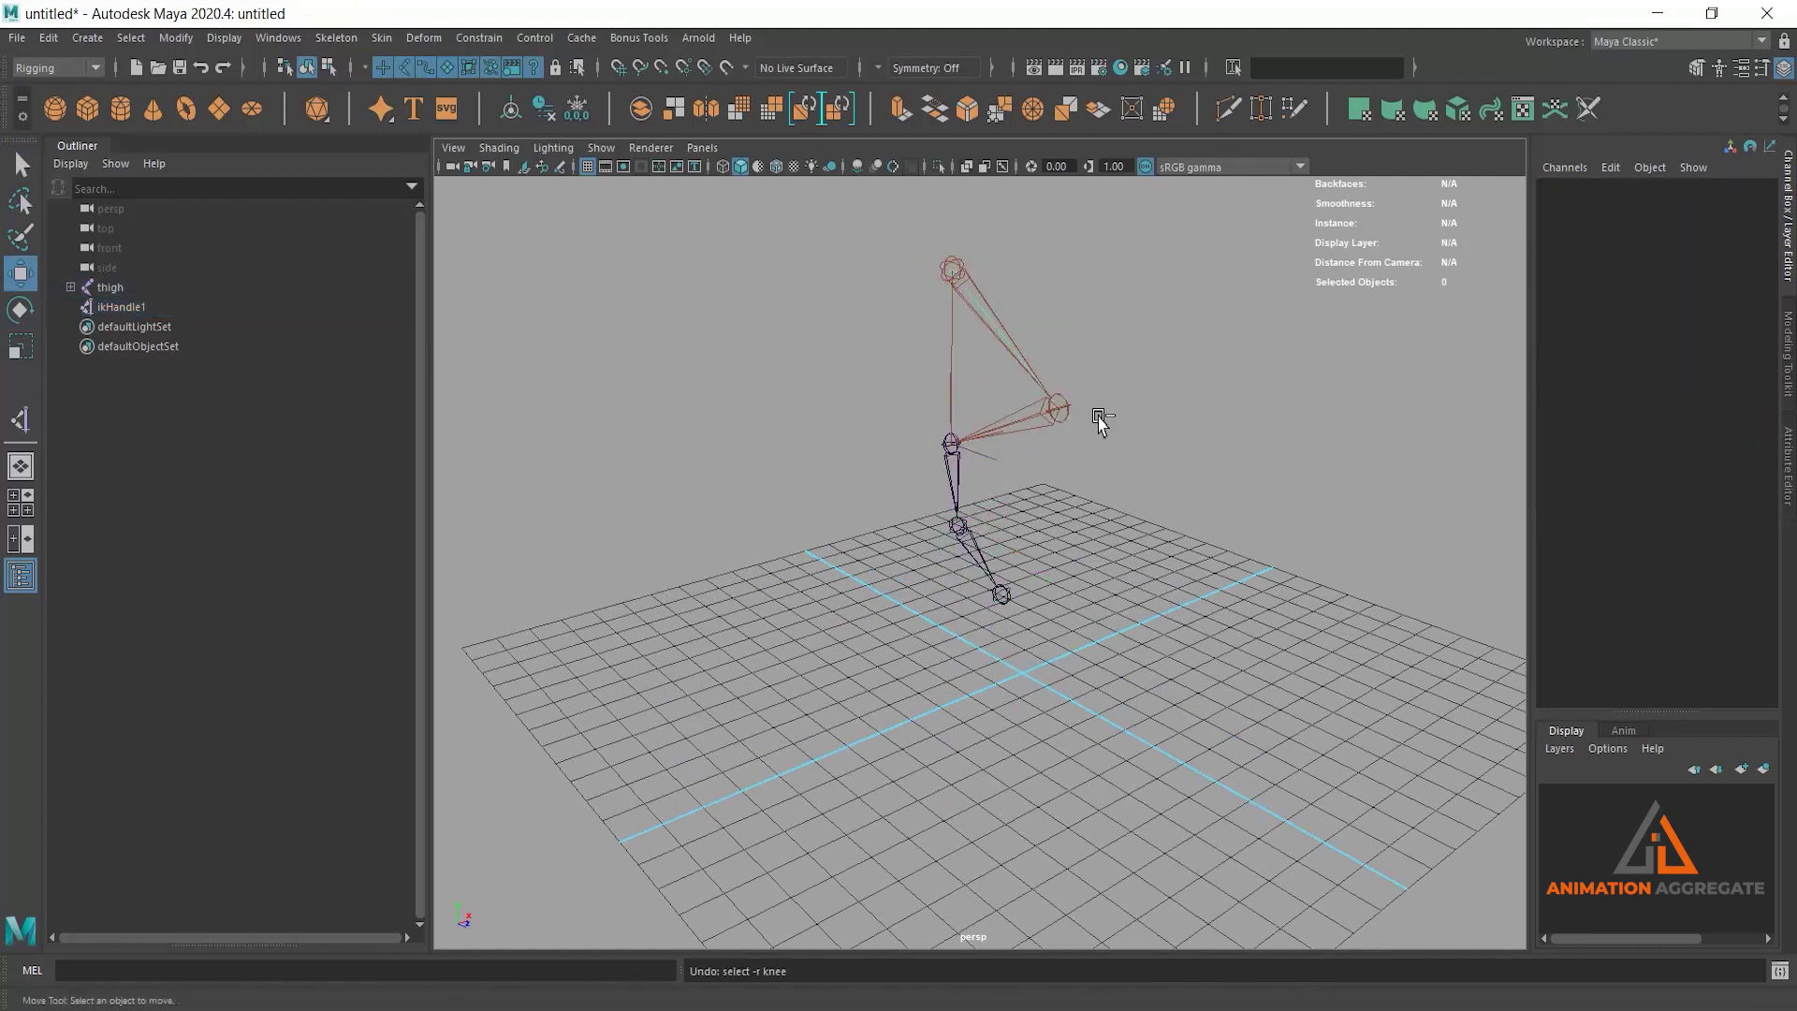
key(ctrl+z)
key(ctrl+z)
key(f)
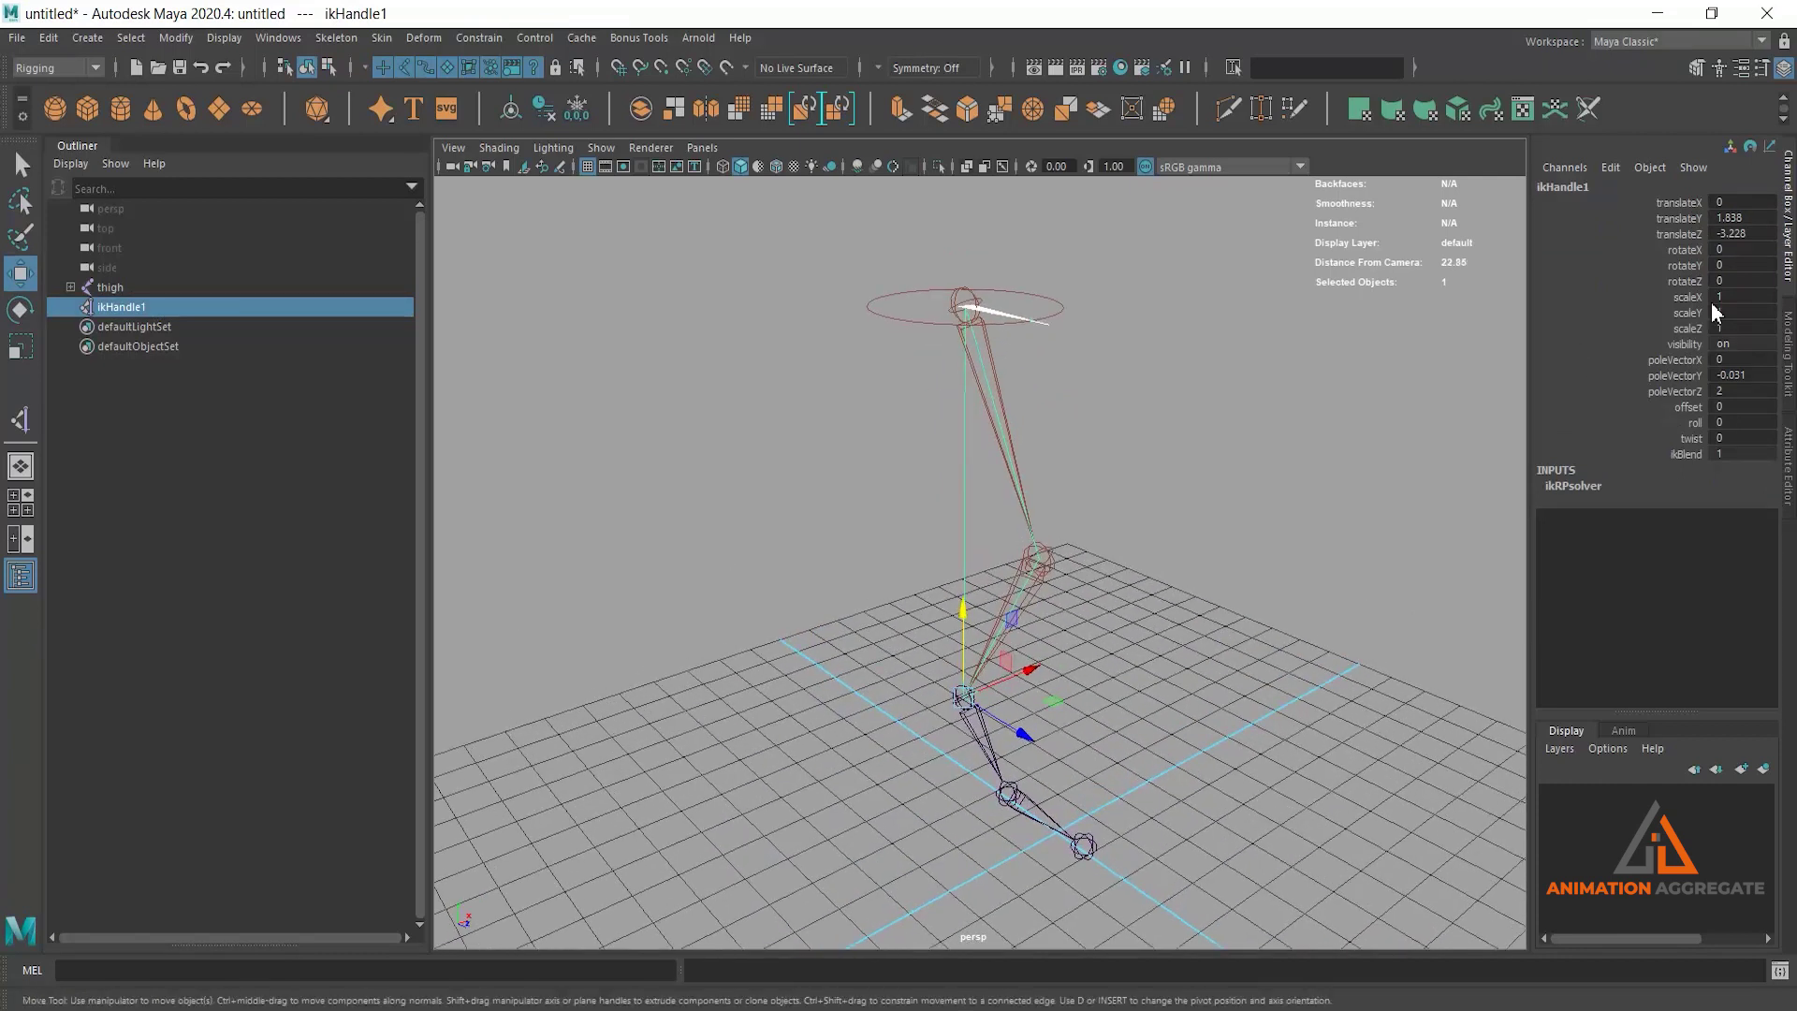
alt+drag(965, 590, 1002, 560)
click(1053, 560)
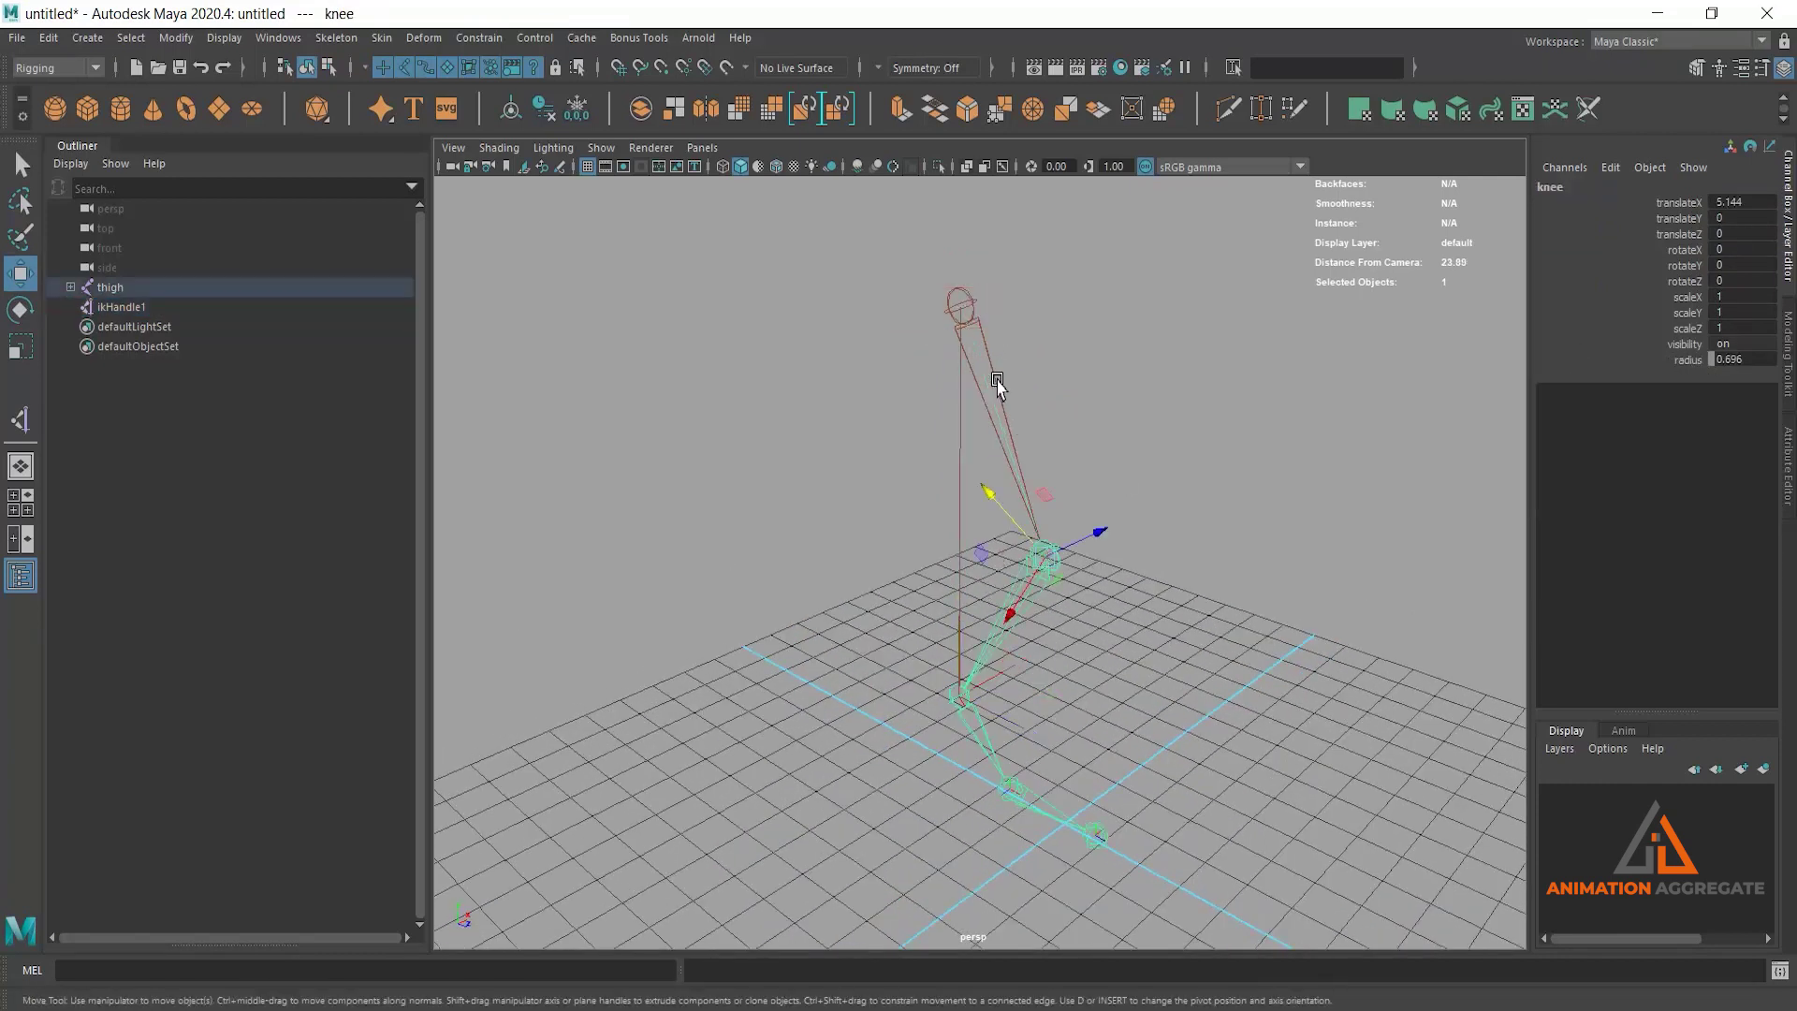
click(997, 384)
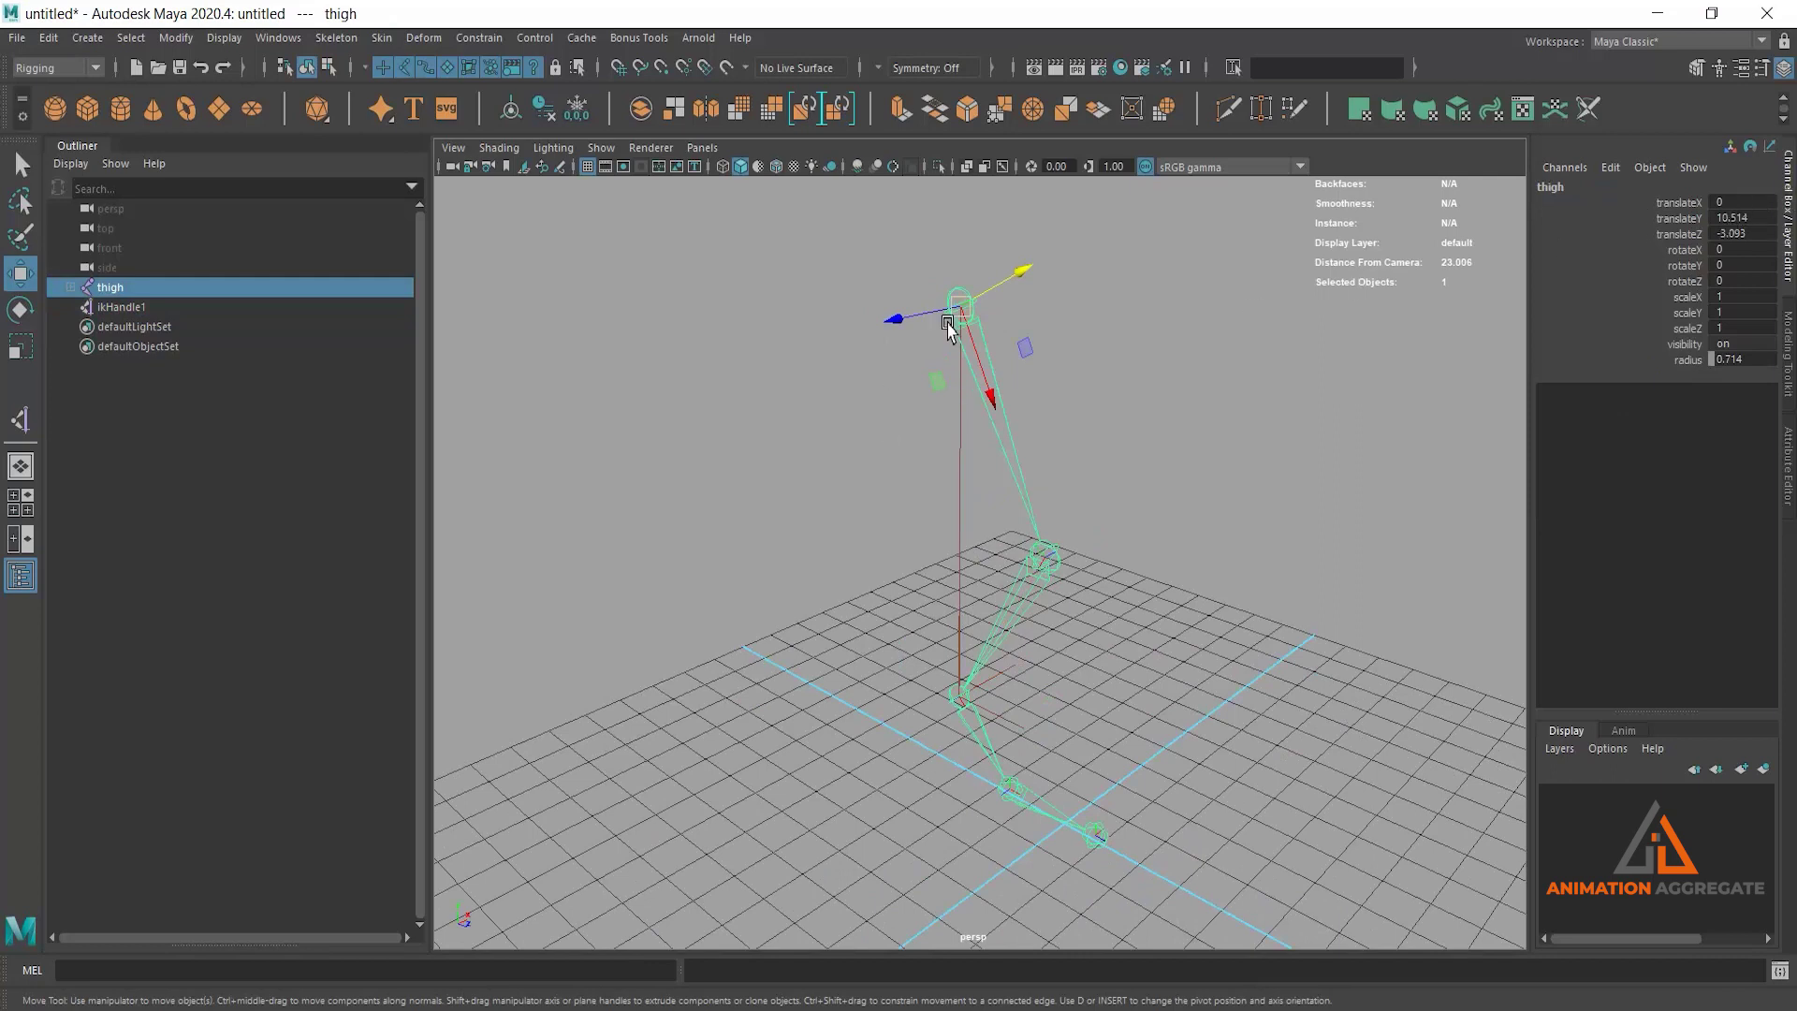
drag(1685, 202, 1685, 234)
alt+middle_drag(1298, 553, 1311, 468)
click(1061, 482)
mouse_move(1235, 586)
alt+mouse_down()
mouse_move(937, 538)
mouse_move(1203, 525)
mouse_move(1124, 549)
mouse_move(1035, 502)
mouse_move(1119, 540)
alt+mouse_up()
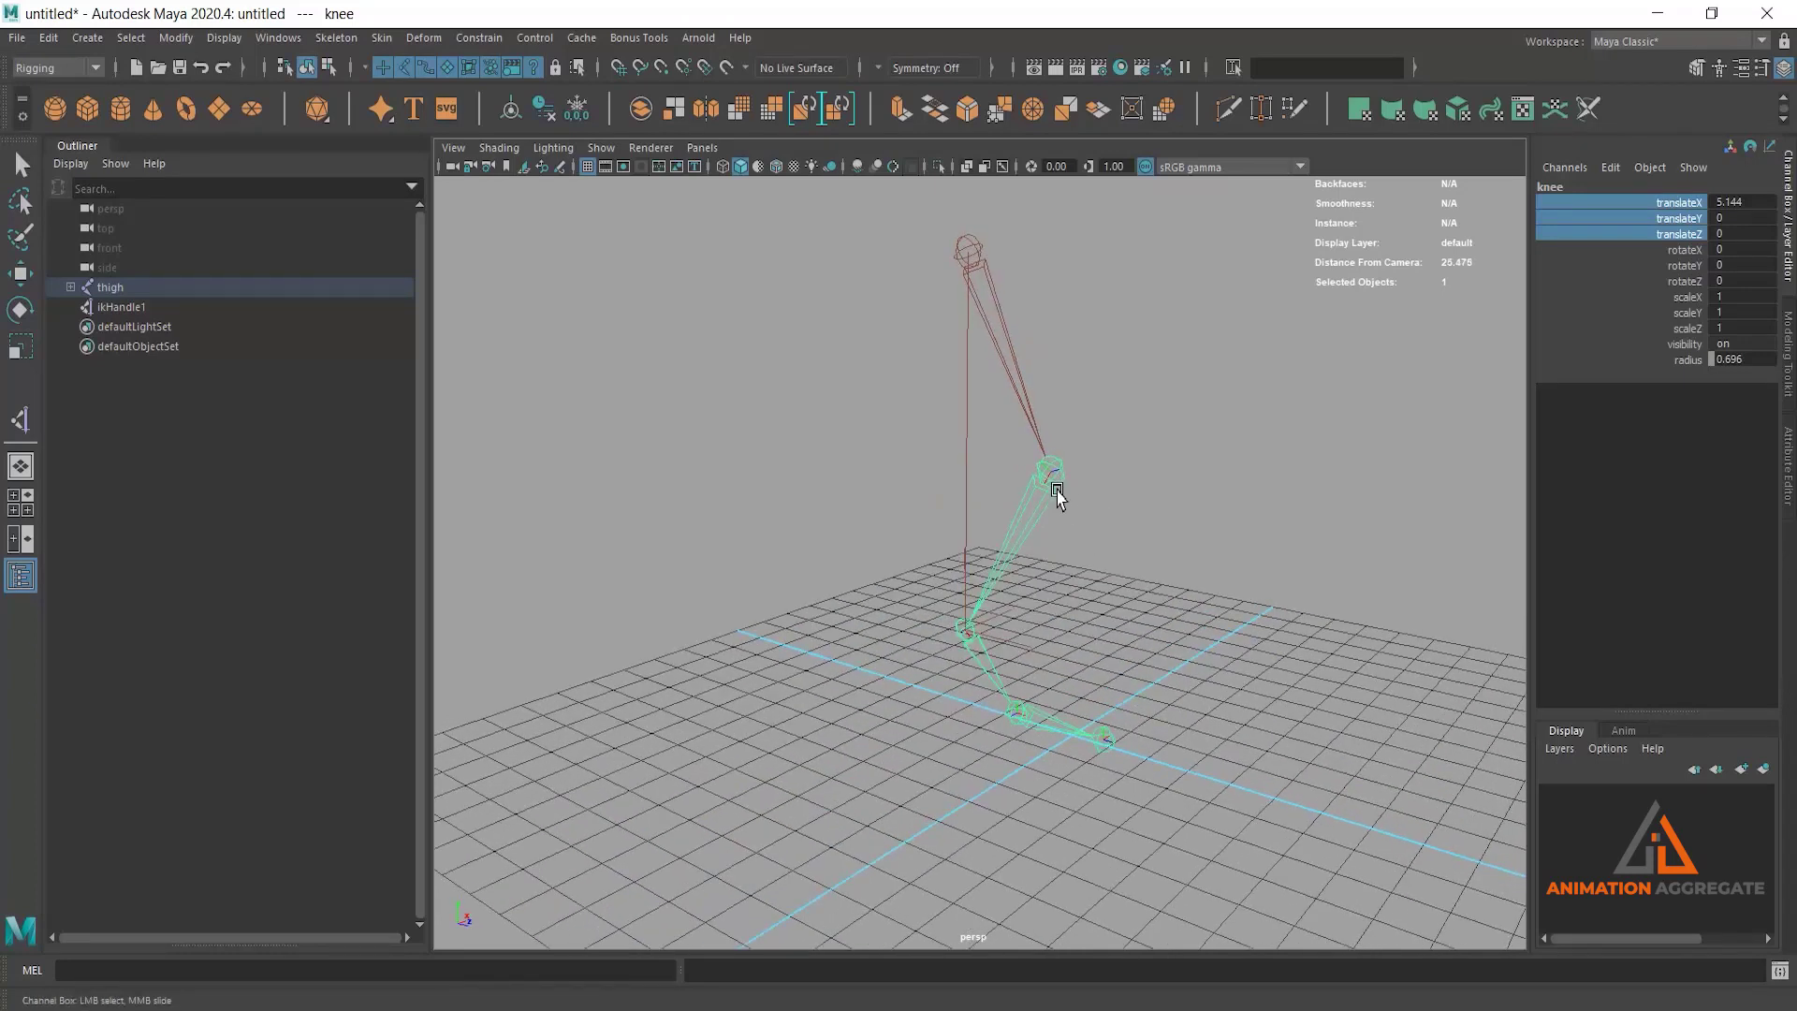
key(w)
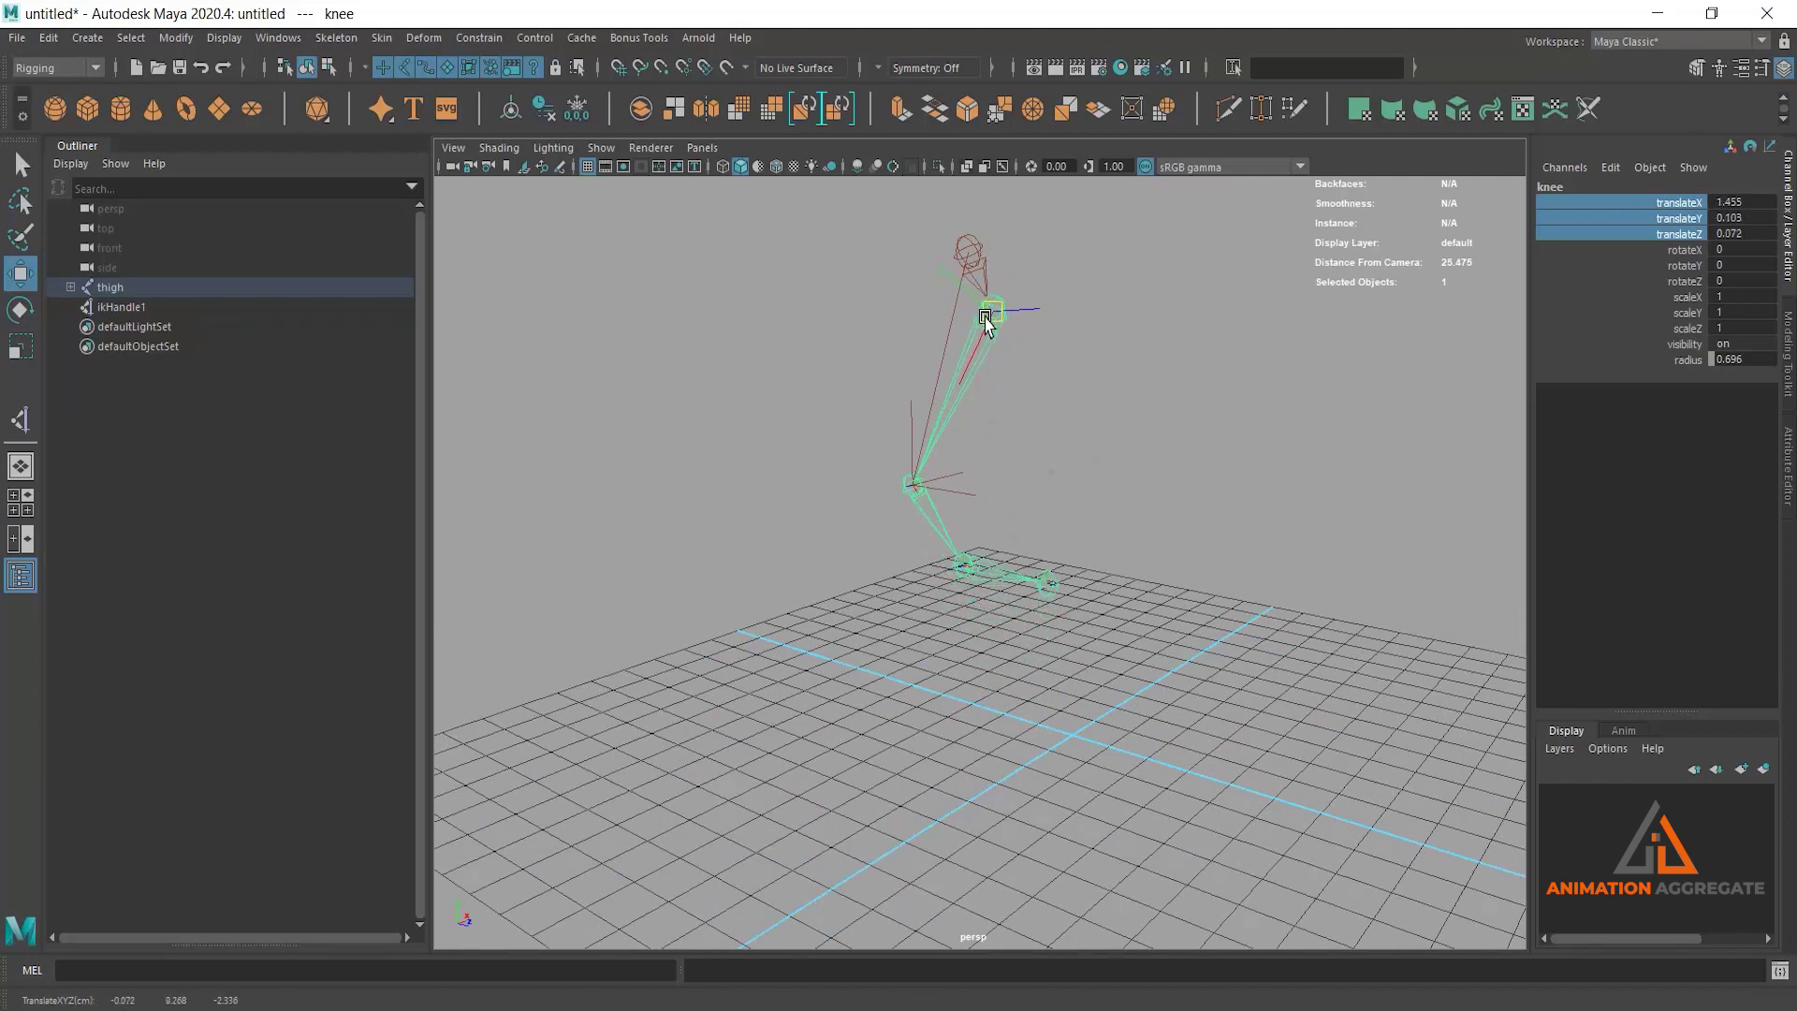
key(ctrl+z)
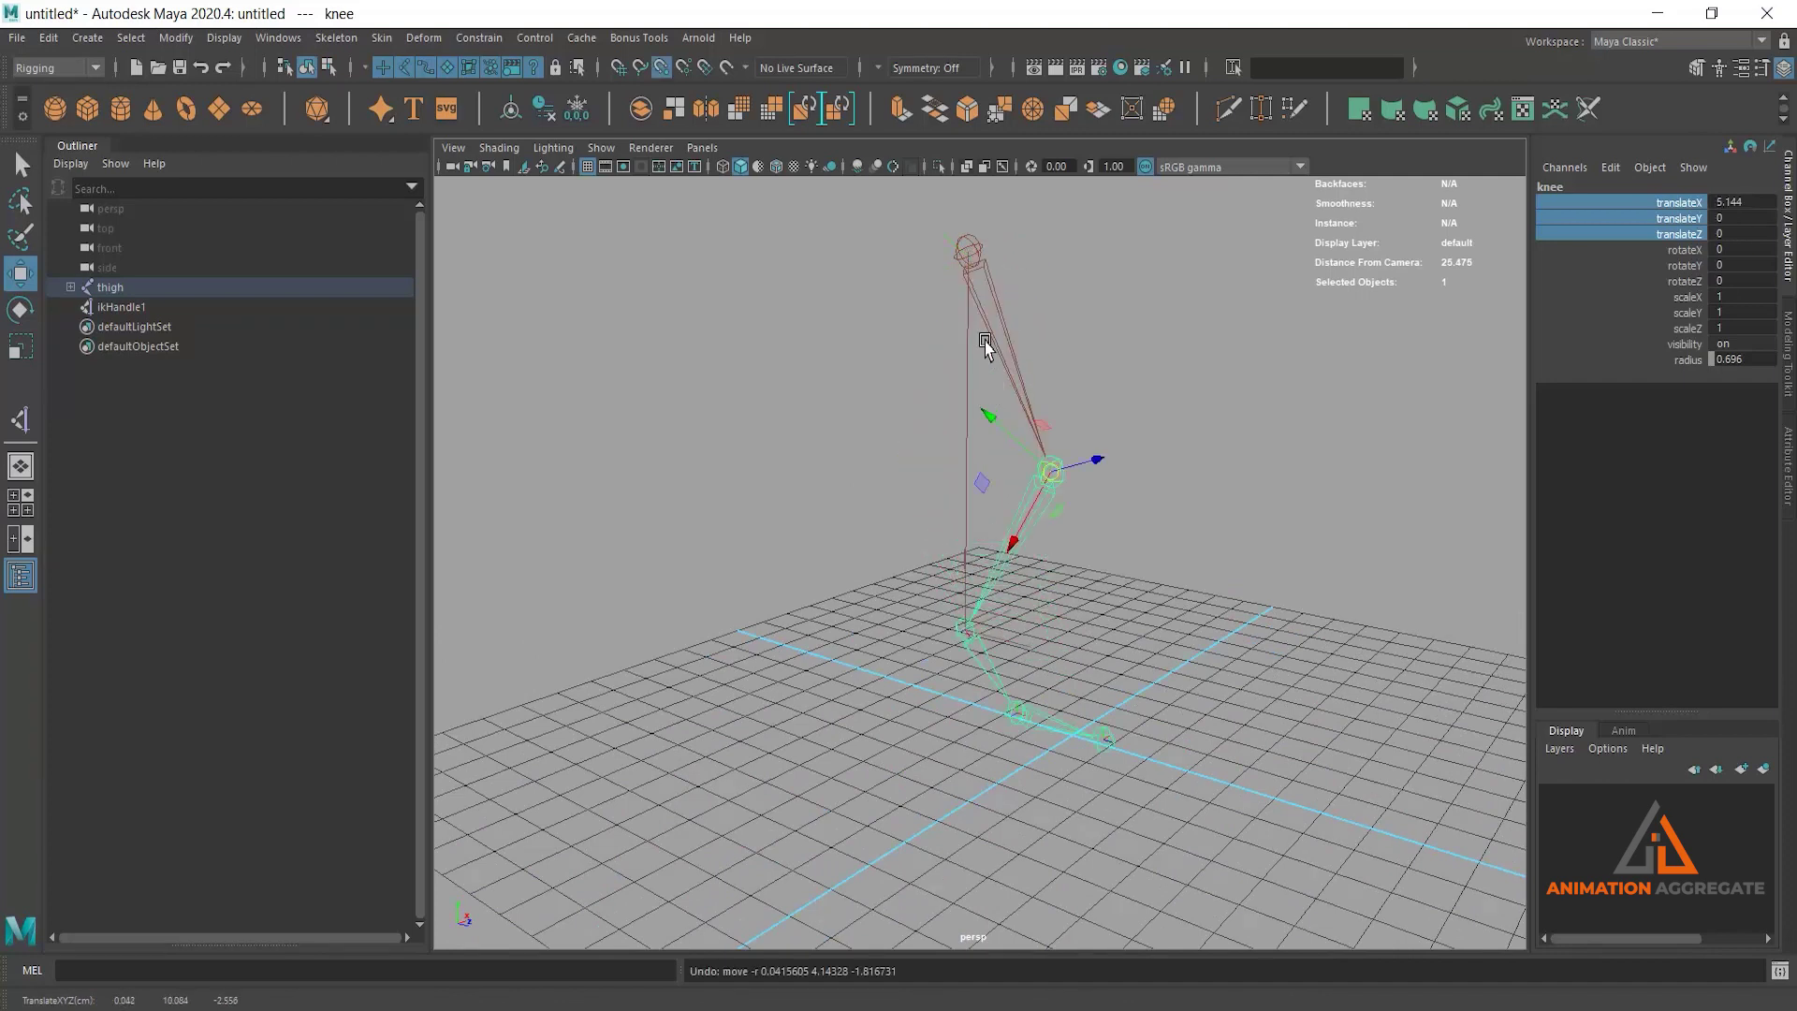
middle_drag(985, 279, 974, 267)
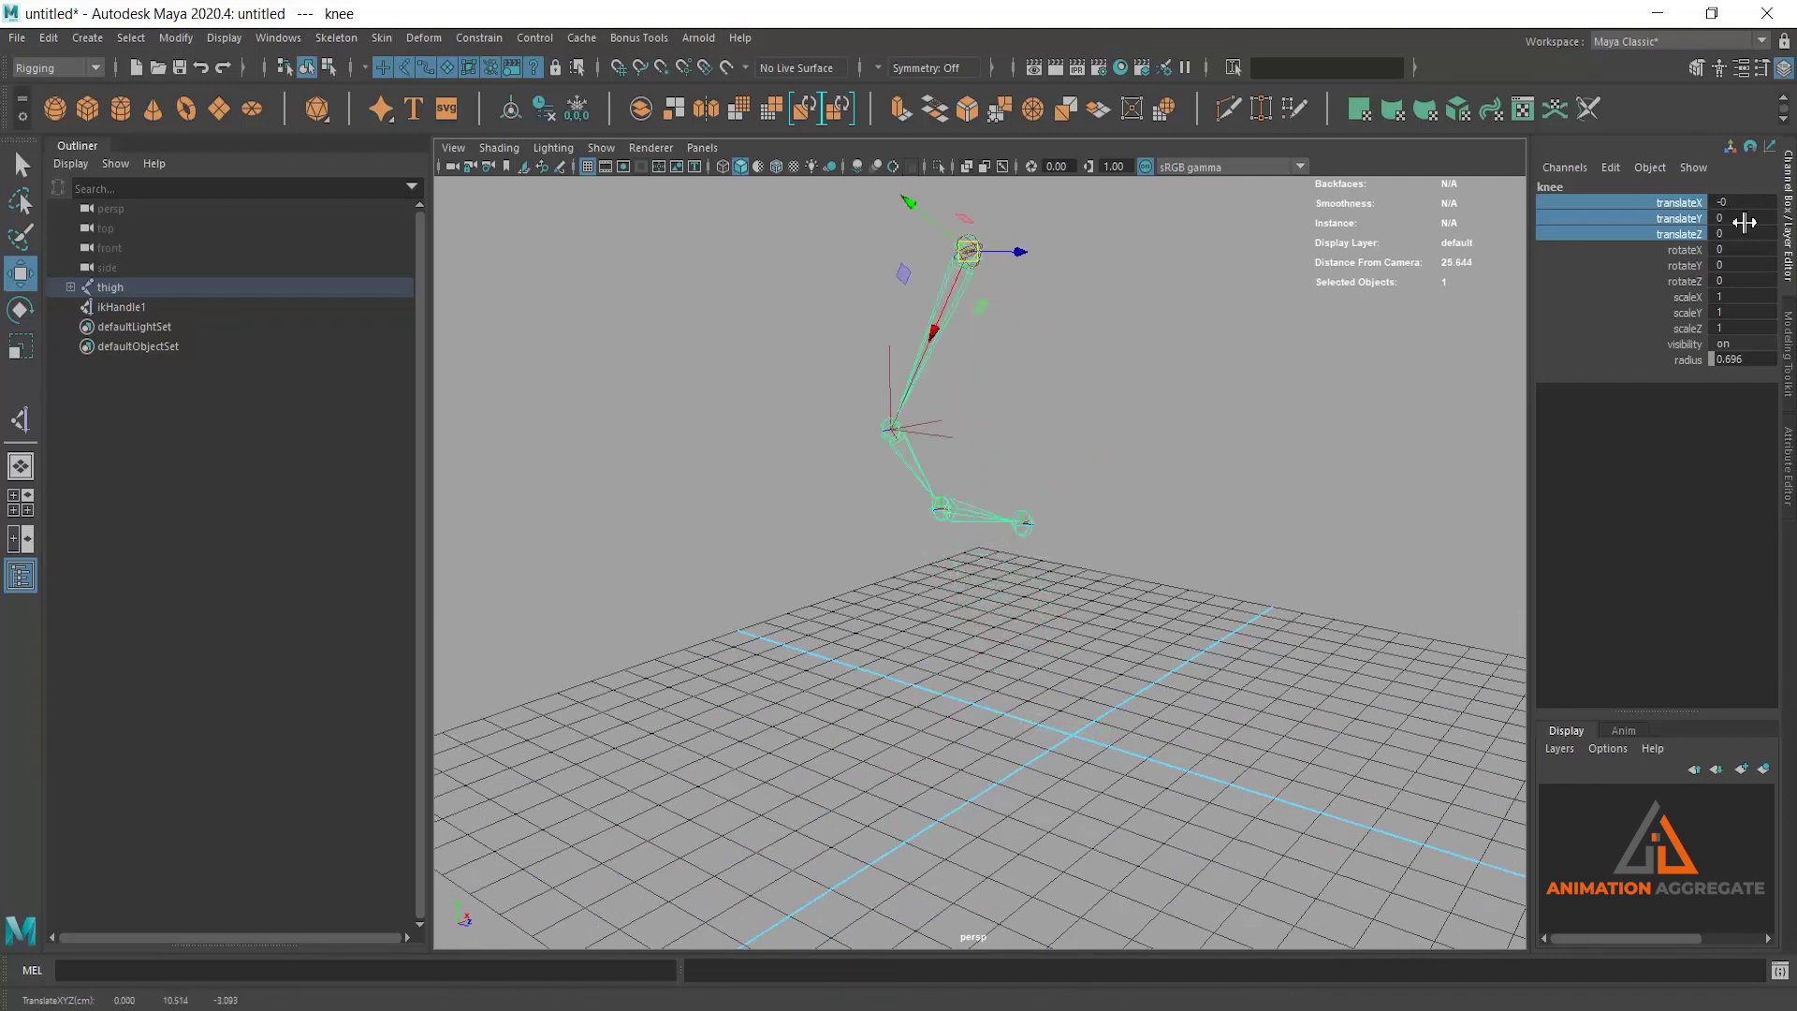
key(ctrl+z)
mouse_move(1131, 586)
alt+mouse_down()
mouse_move(874, 503)
mouse_move(1135, 522)
mouse_move(1067, 553)
mouse_move(1068, 487)
alt+mouse_up()
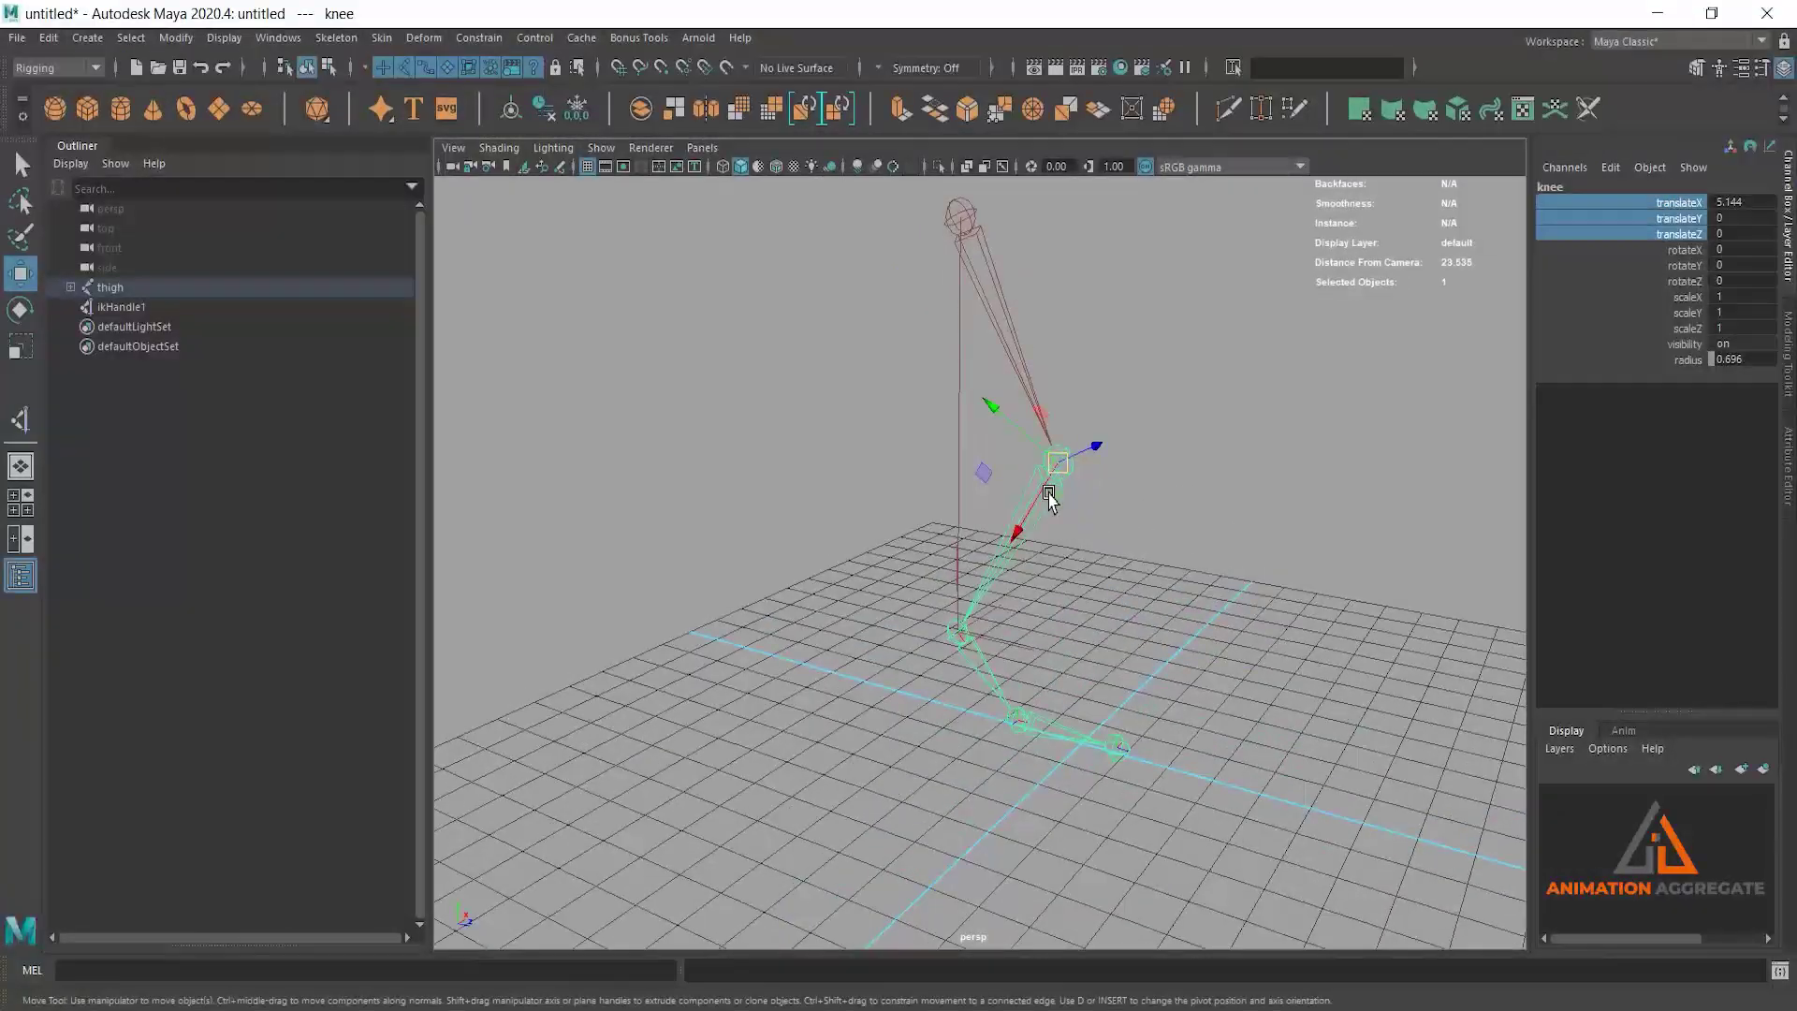
click(976, 234)
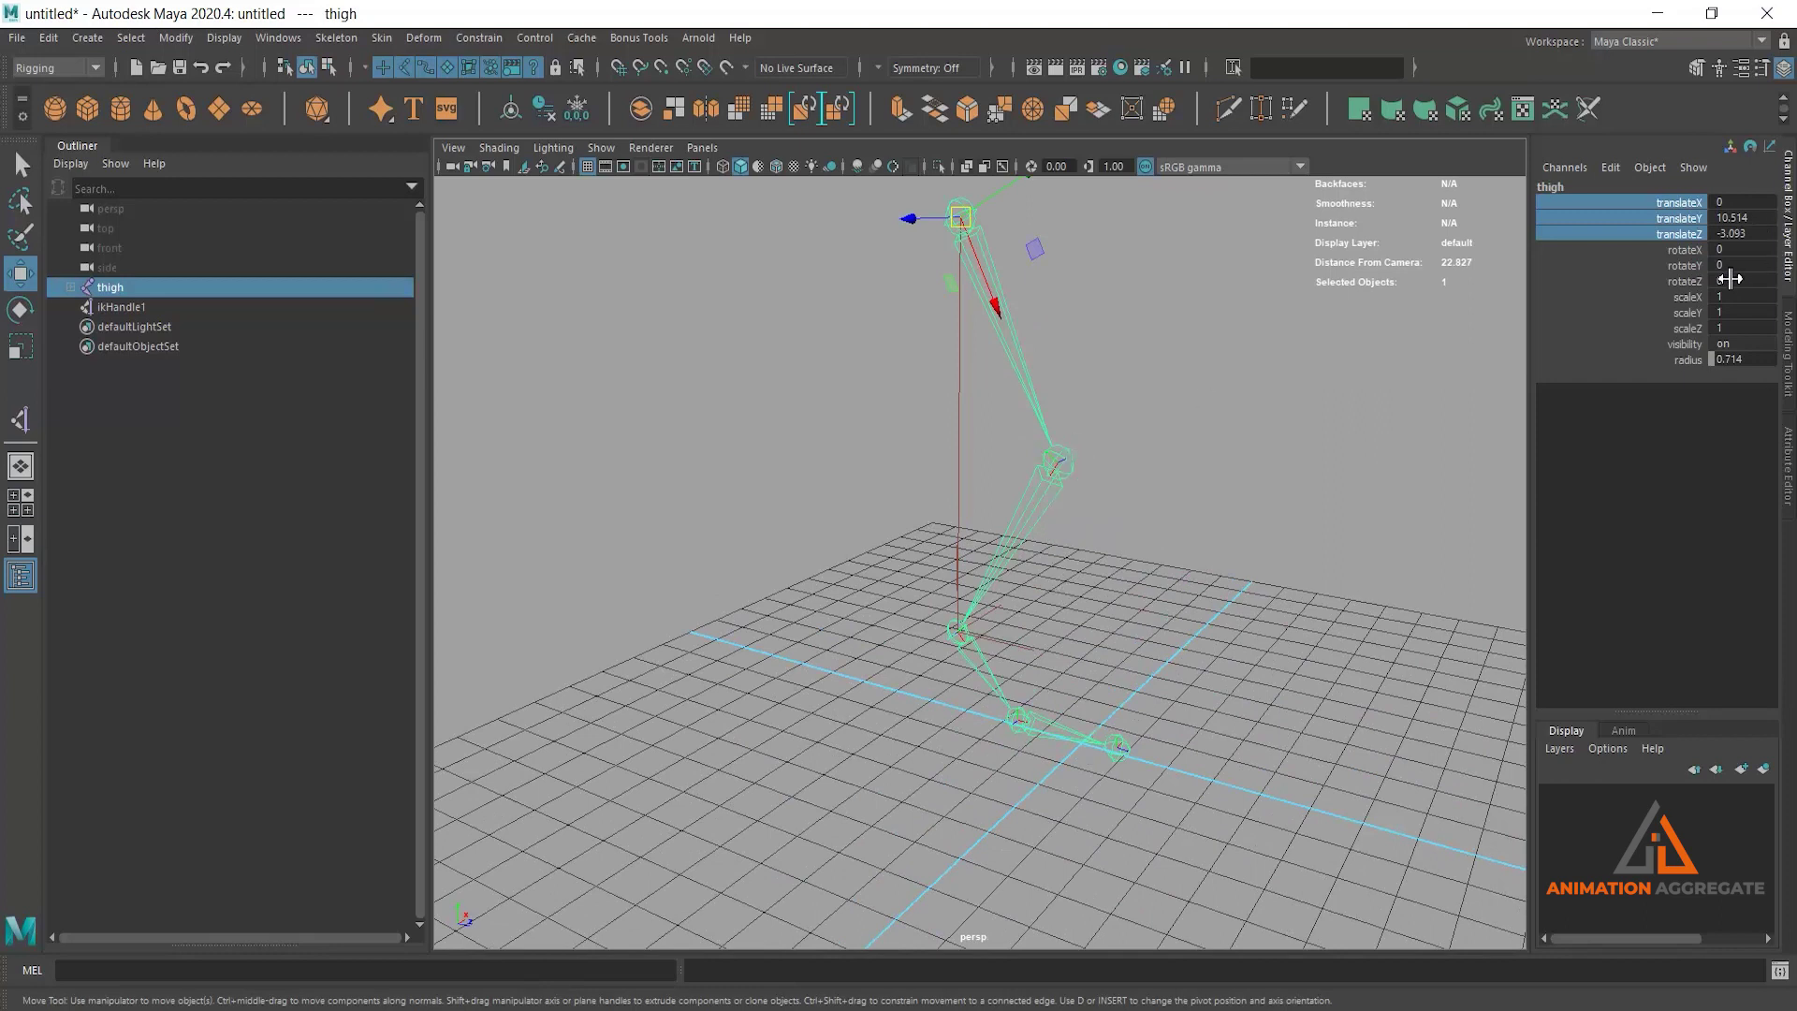
click(1062, 503)
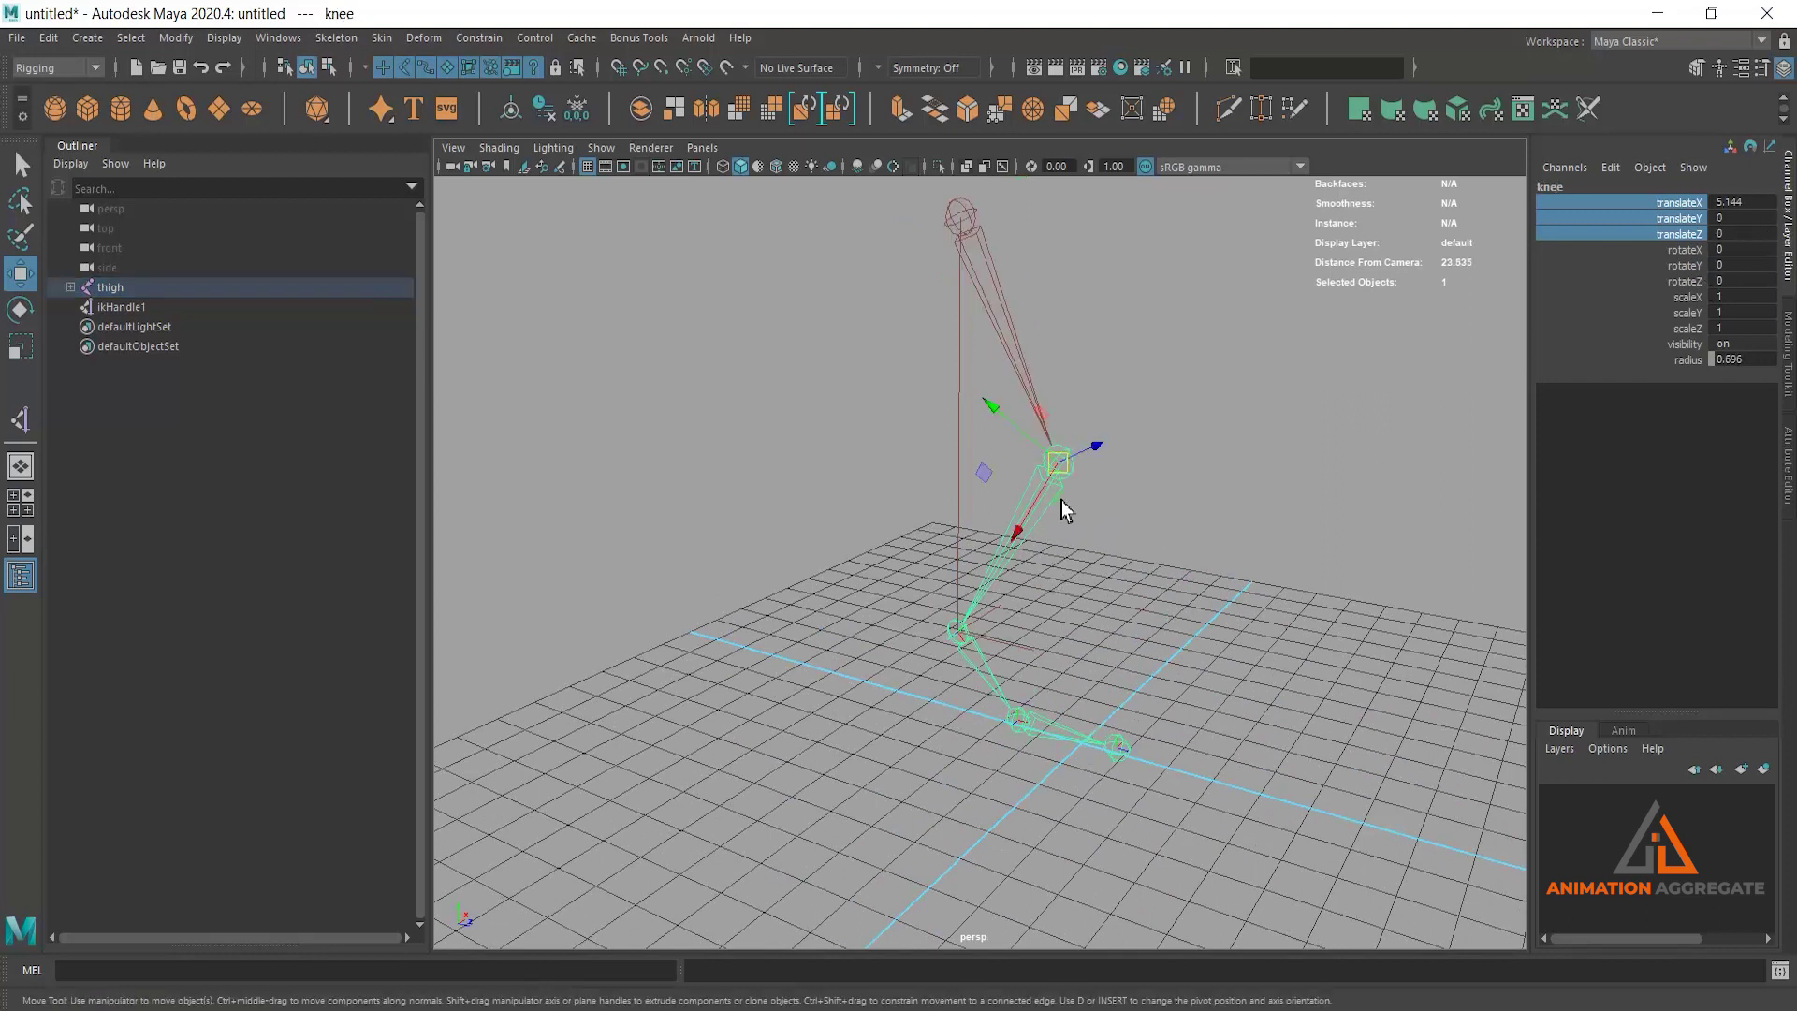
click(979, 654)
click(1044, 724)
click(977, 654)
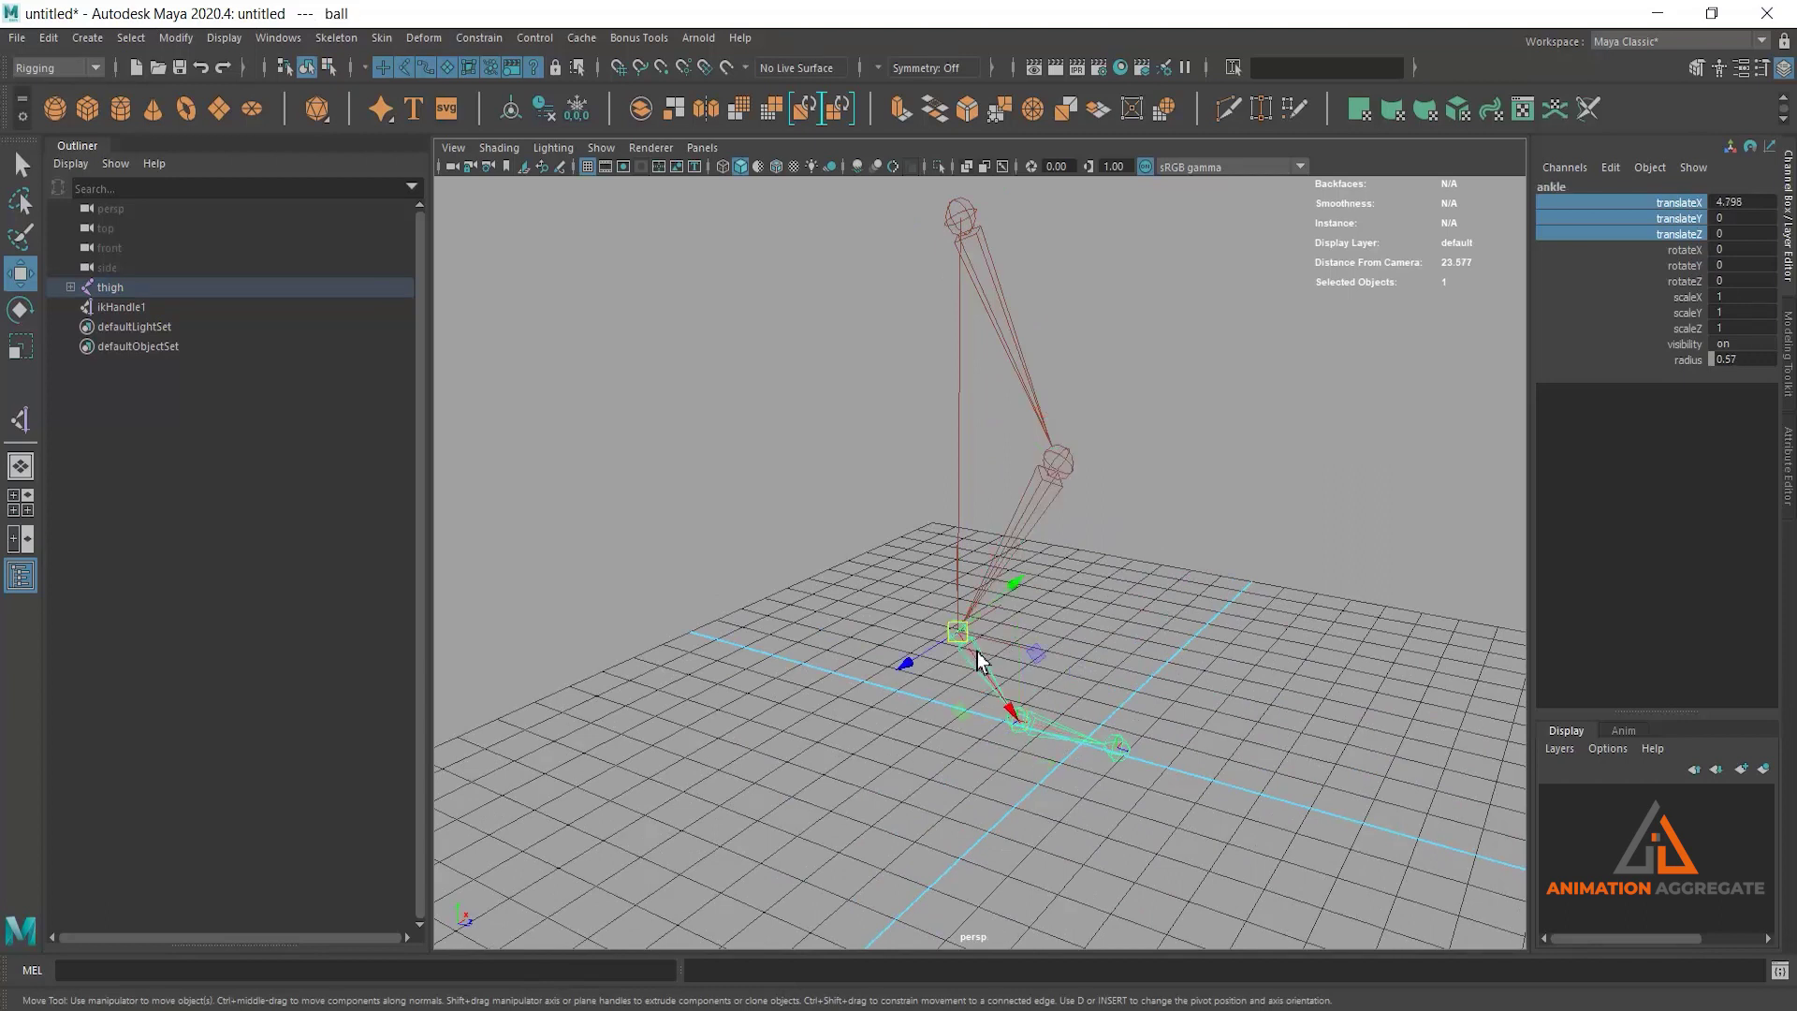
click(1058, 487)
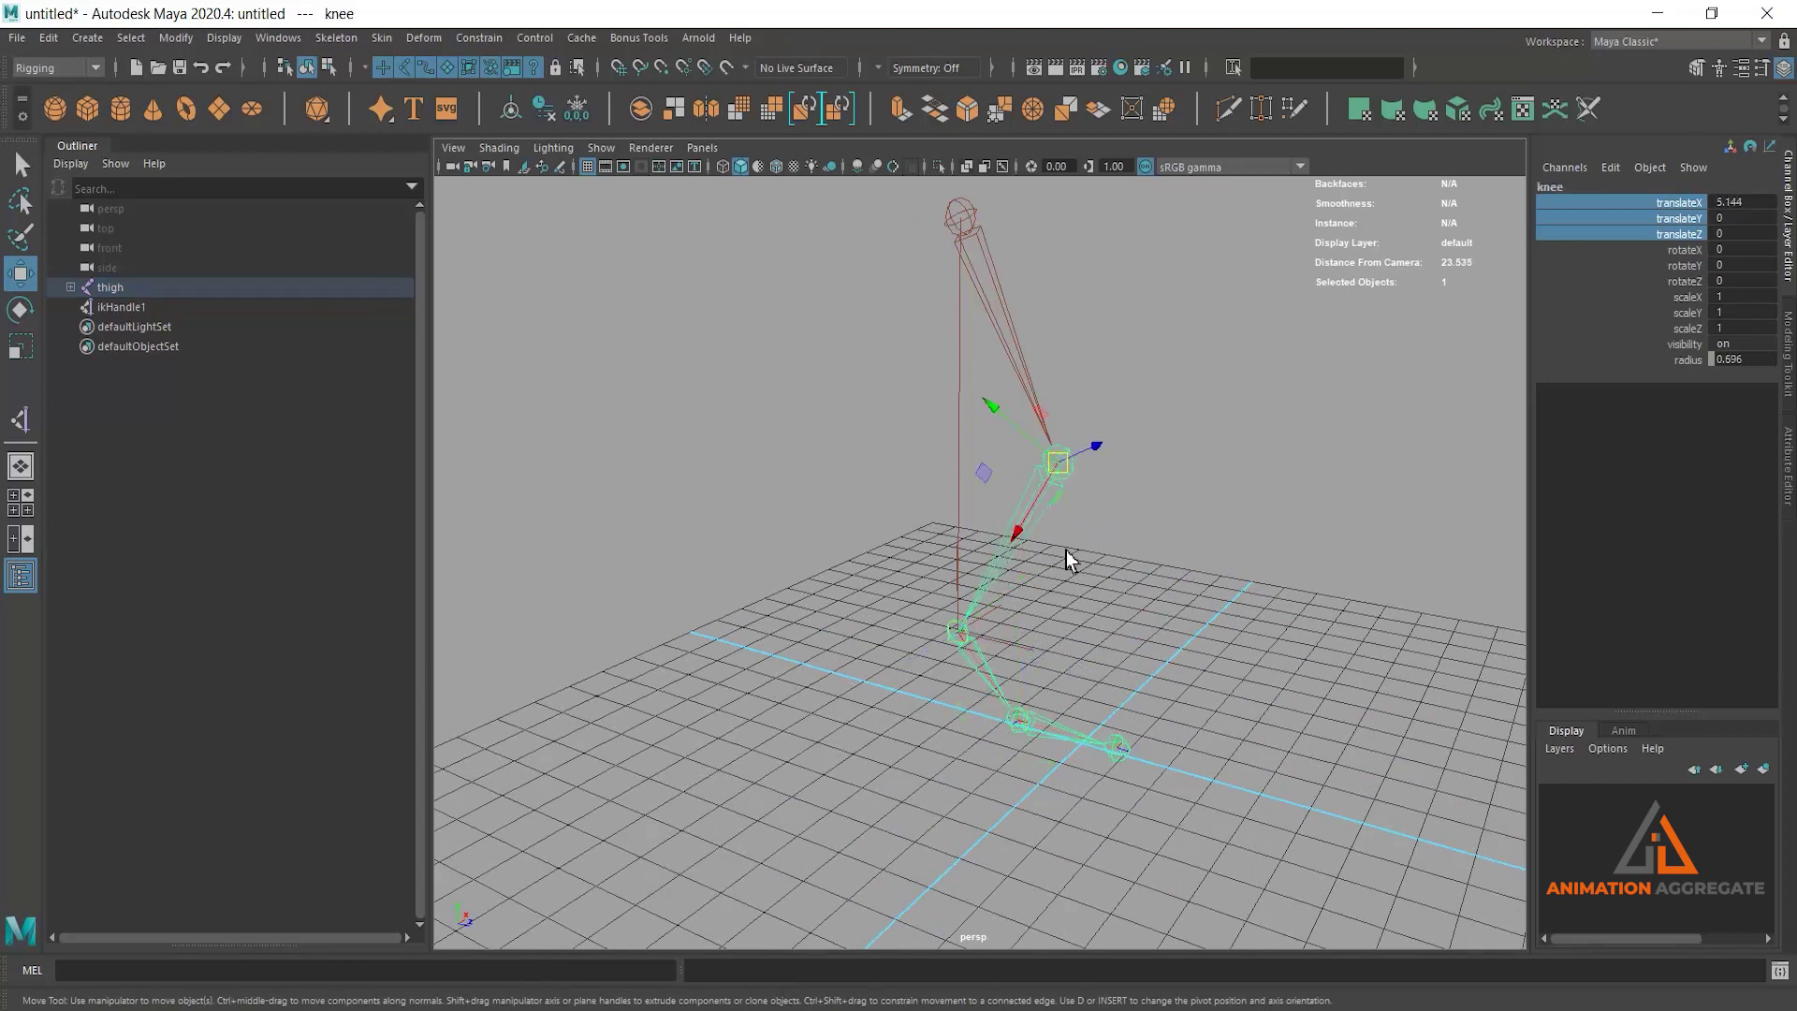
click(1676, 204)
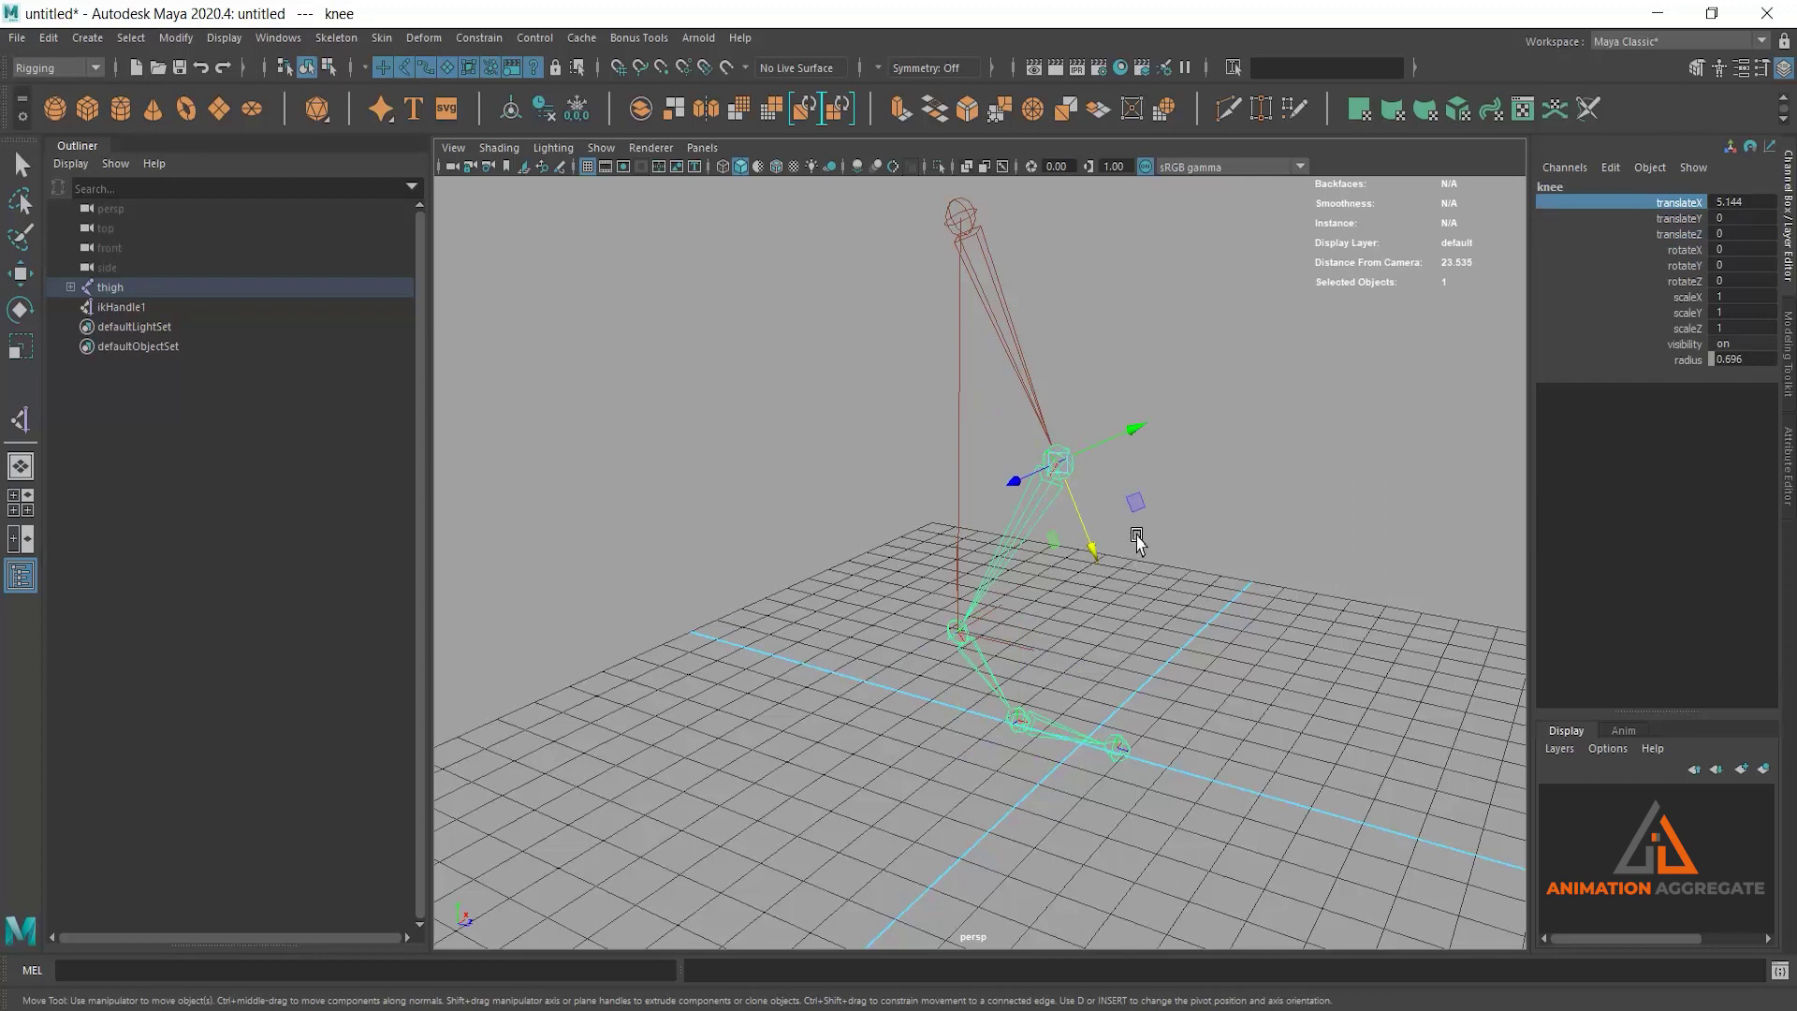
Step: Orbit the leg rig and select its IK handle to check it
mouse_move(1223, 690)
alt+mouse_down()
mouse_move(1045, 655)
mouse_move(1164, 633)
mouse_move(1029, 646)
mouse_move(1007, 678)
alt+mouse_up()
click(1170, 646)
alt+drag(1075, 613, 1083, 601)
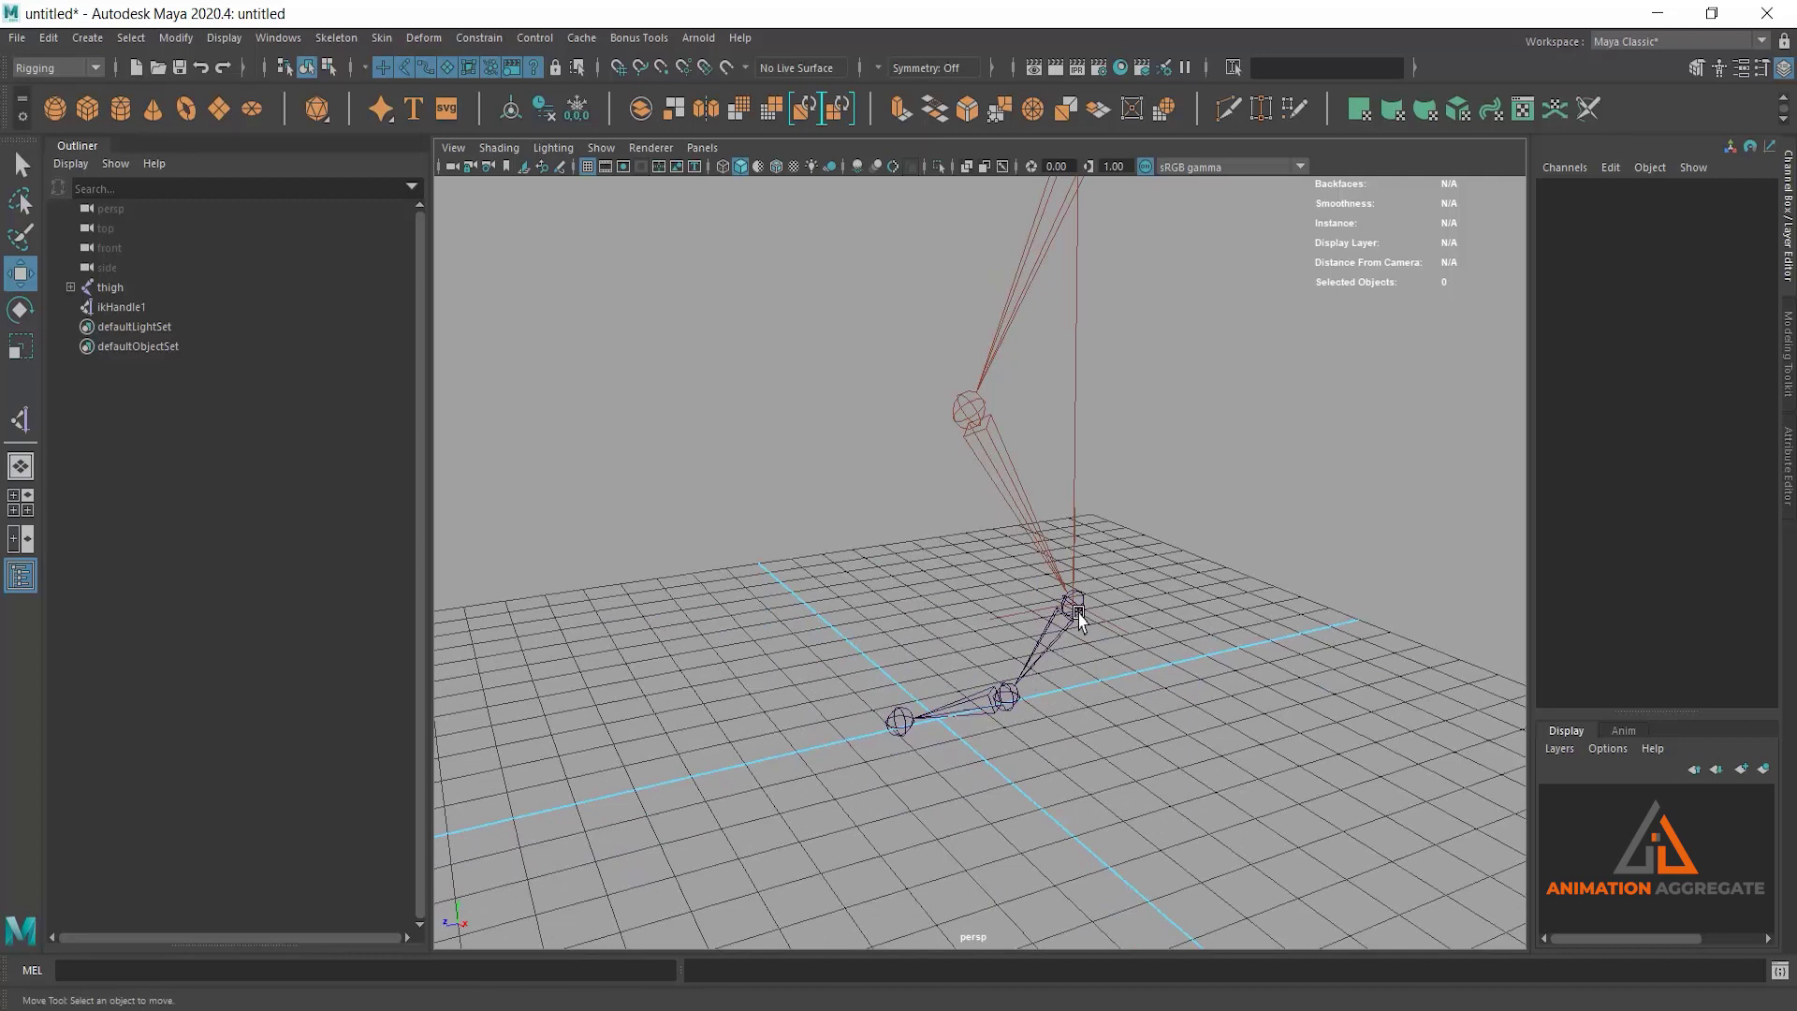
click(1078, 613)
click(1013, 738)
Step: Inspect the ball and toe joints, translate X 2.355 and 2.455
mouse_move(1006, 726)
alt+mouse_down()
mouse_move(994, 716)
mouse_move(1022, 697)
alt+mouse_up()
click(994, 715)
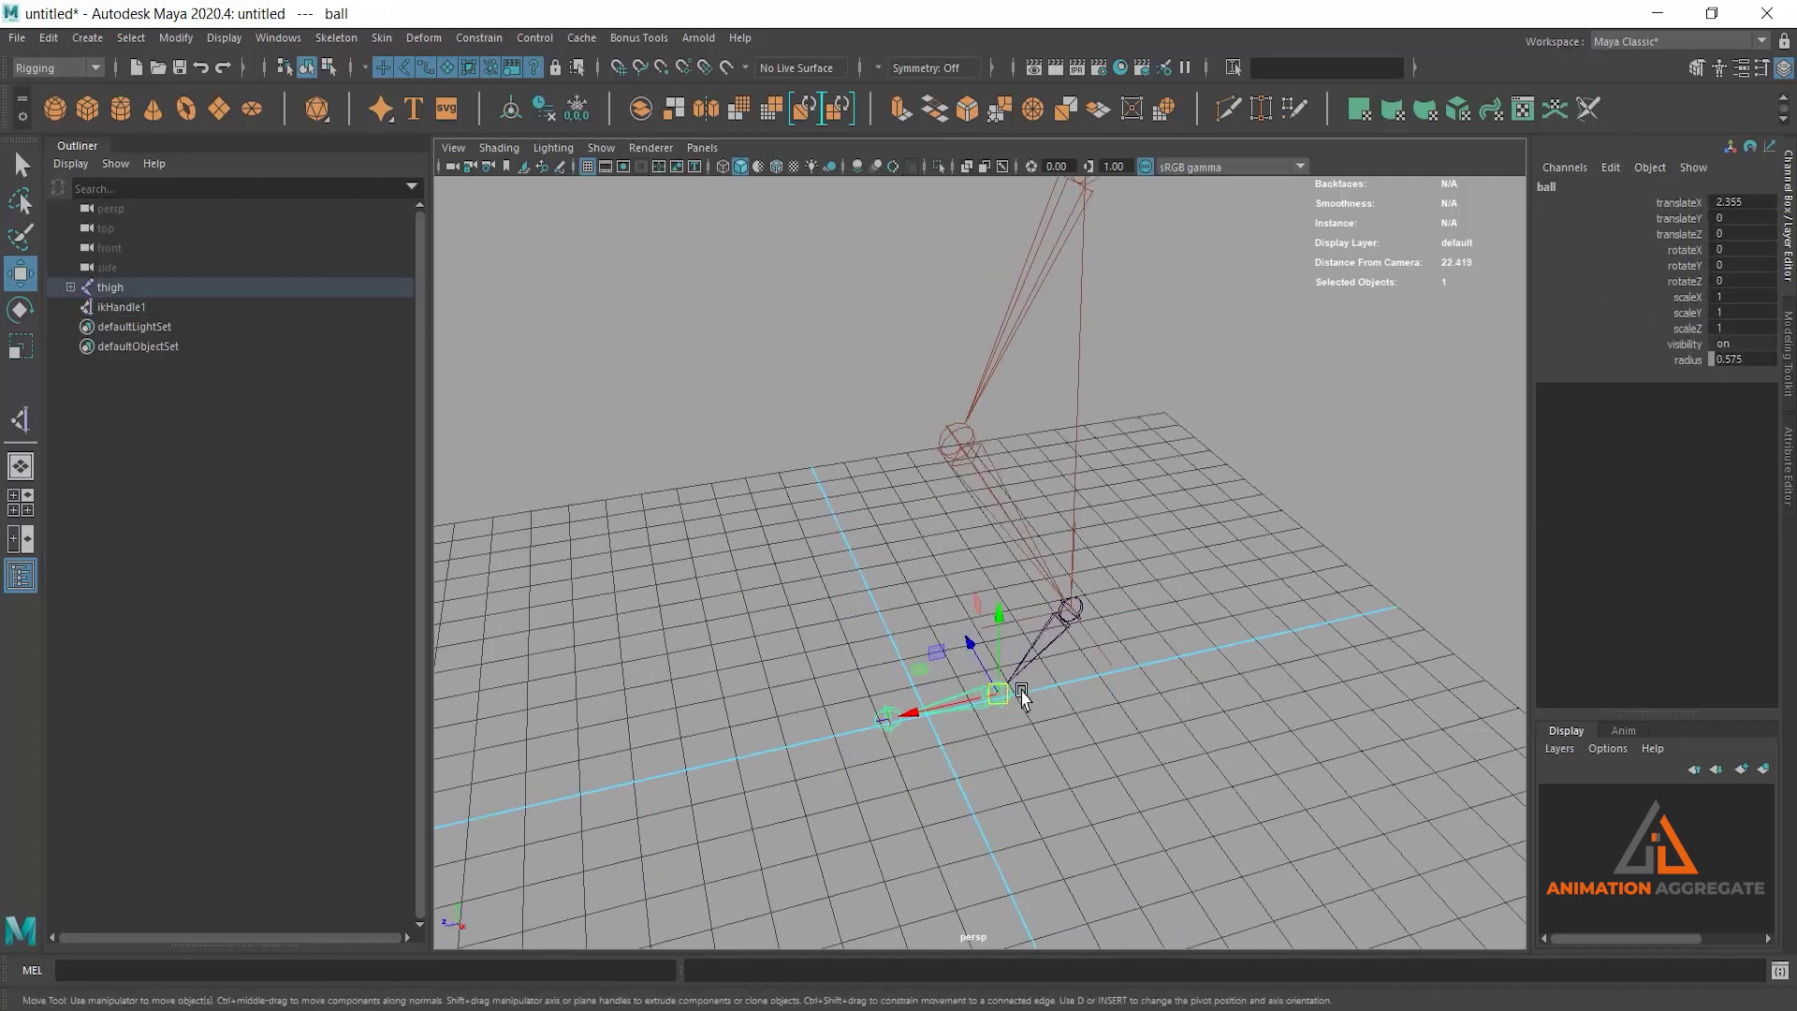
click(885, 719)
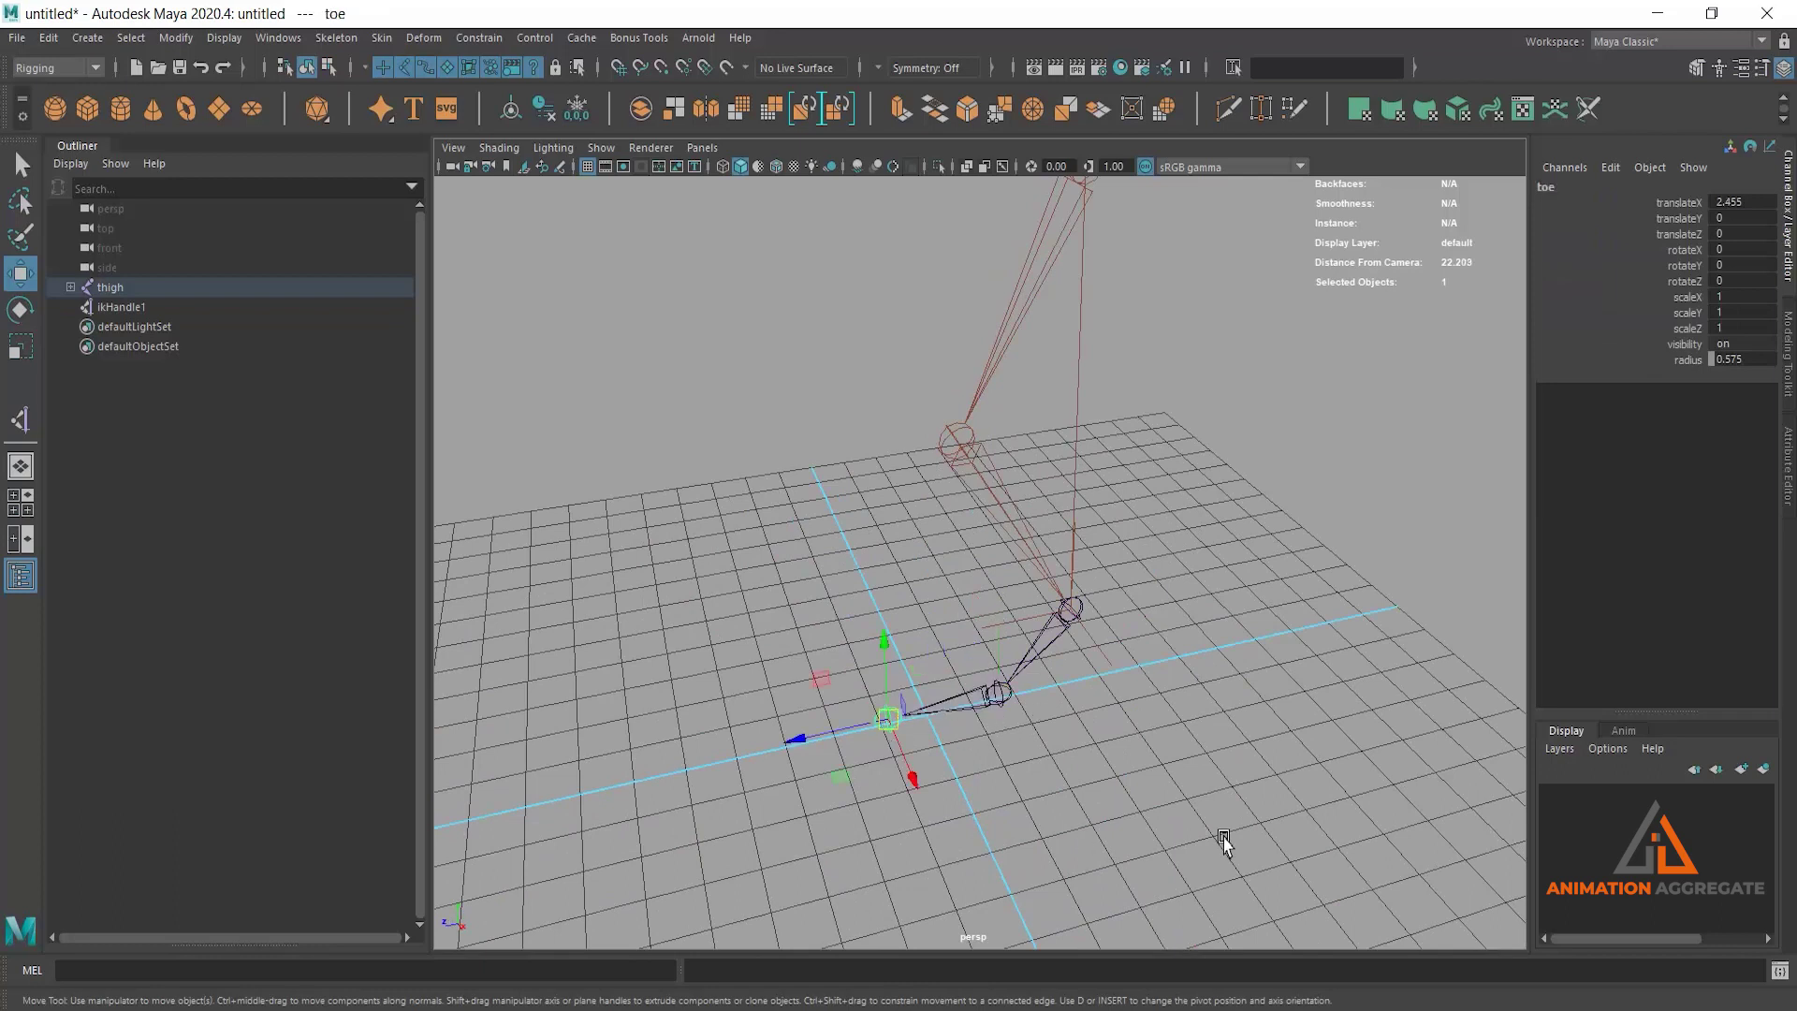
mouse_move(960, 700)
alt+mouse_down()
mouse_move(1049, 610)
mouse_move(926, 711)
alt+mouse_up()
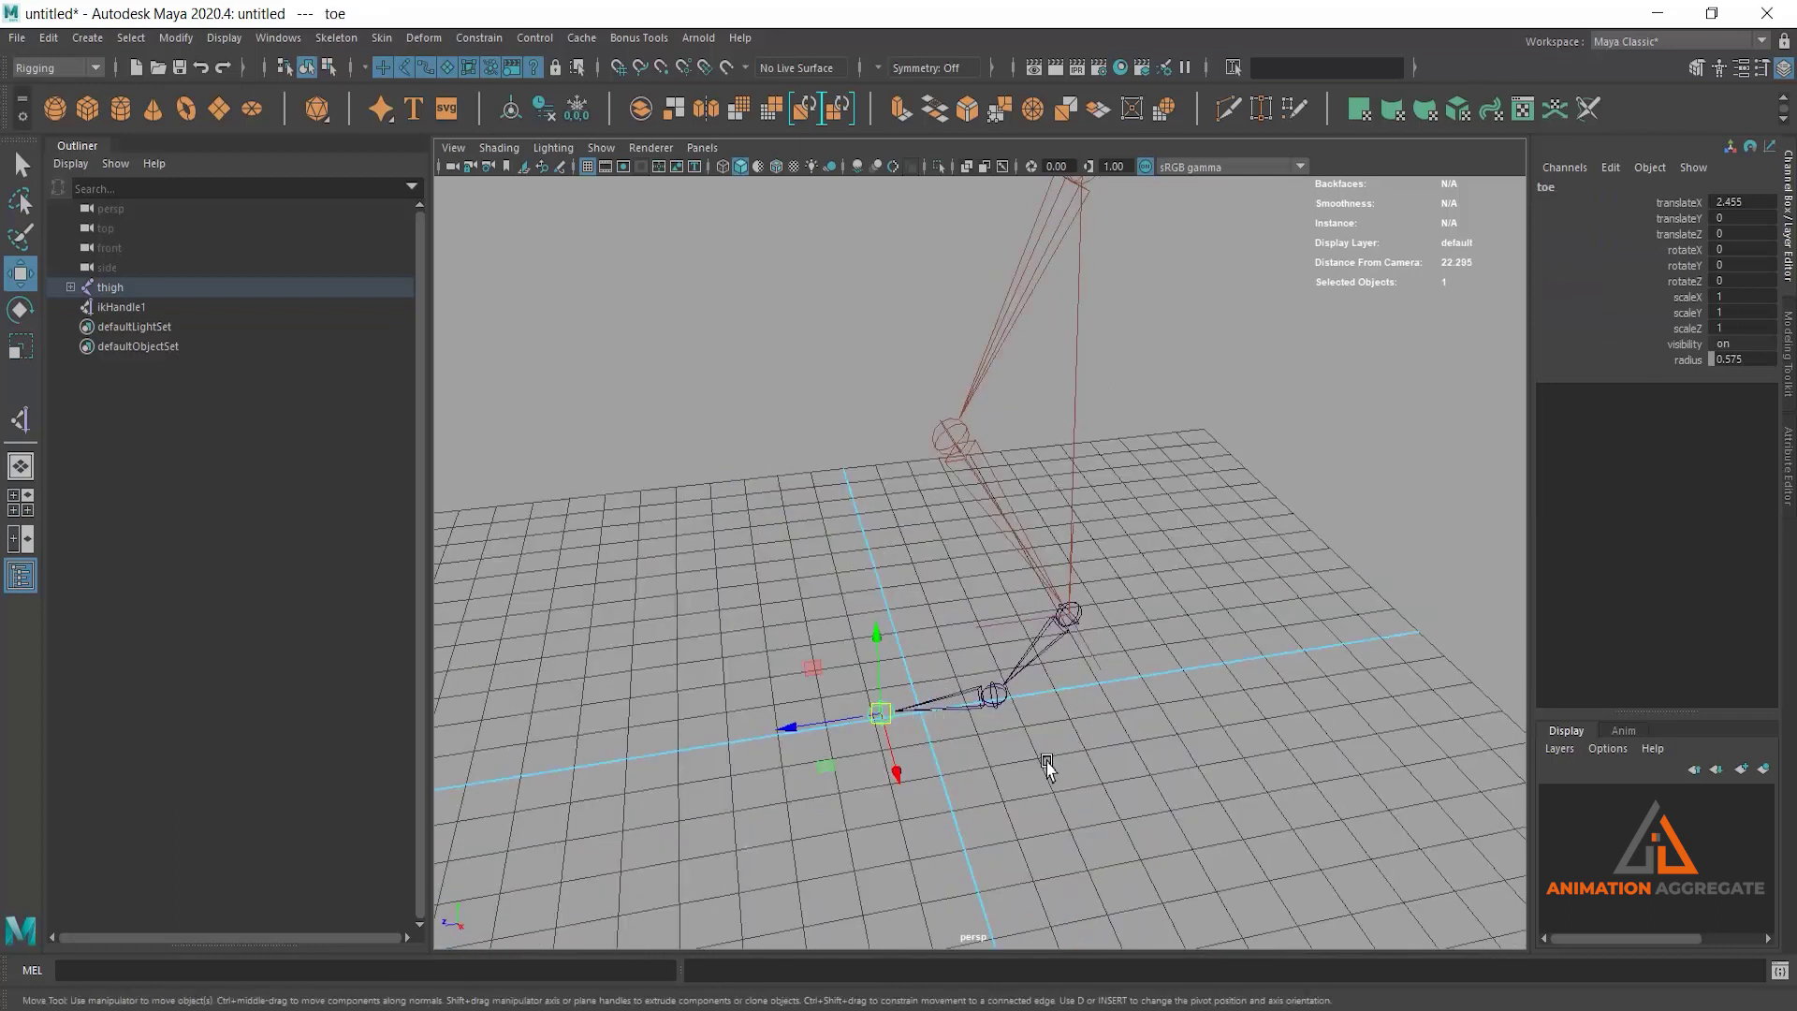
alt+drag(1046, 762, 1152, 770)
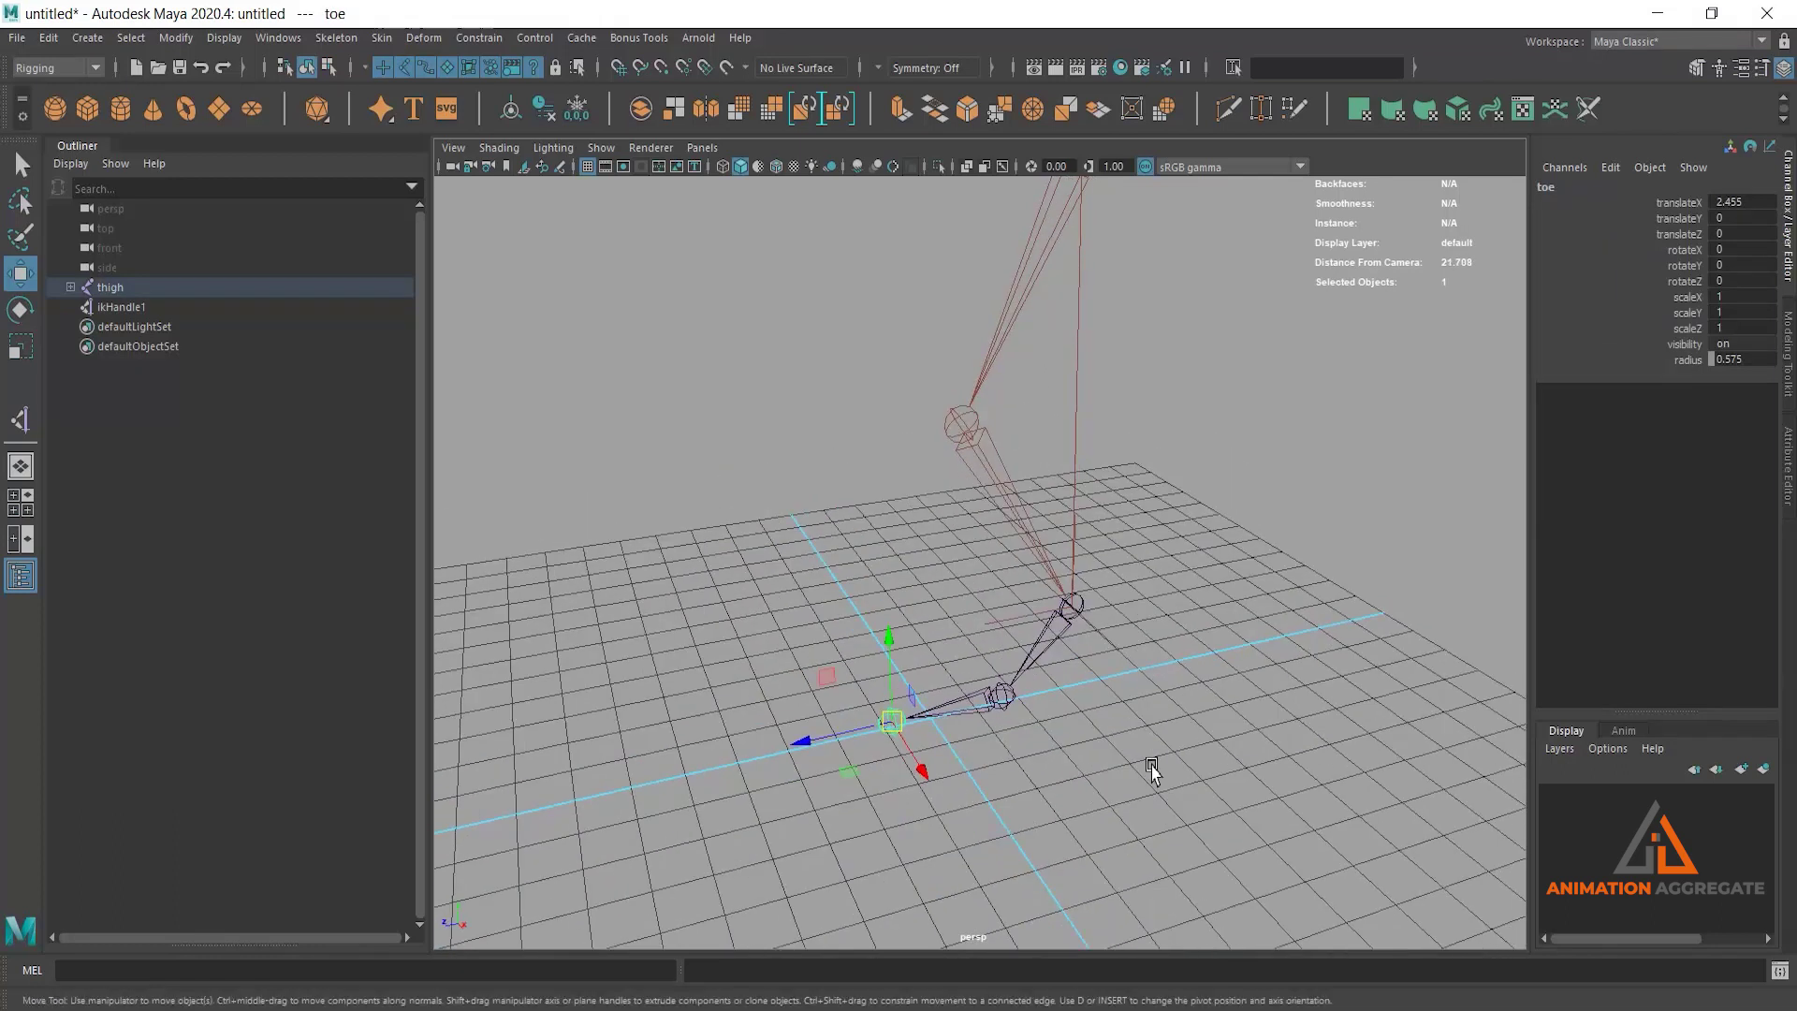
click(21, 421)
Step: Switch the IK handle tool to the single-chain solver and create ikHandle2 from ankle to ball
double_click(21, 421)
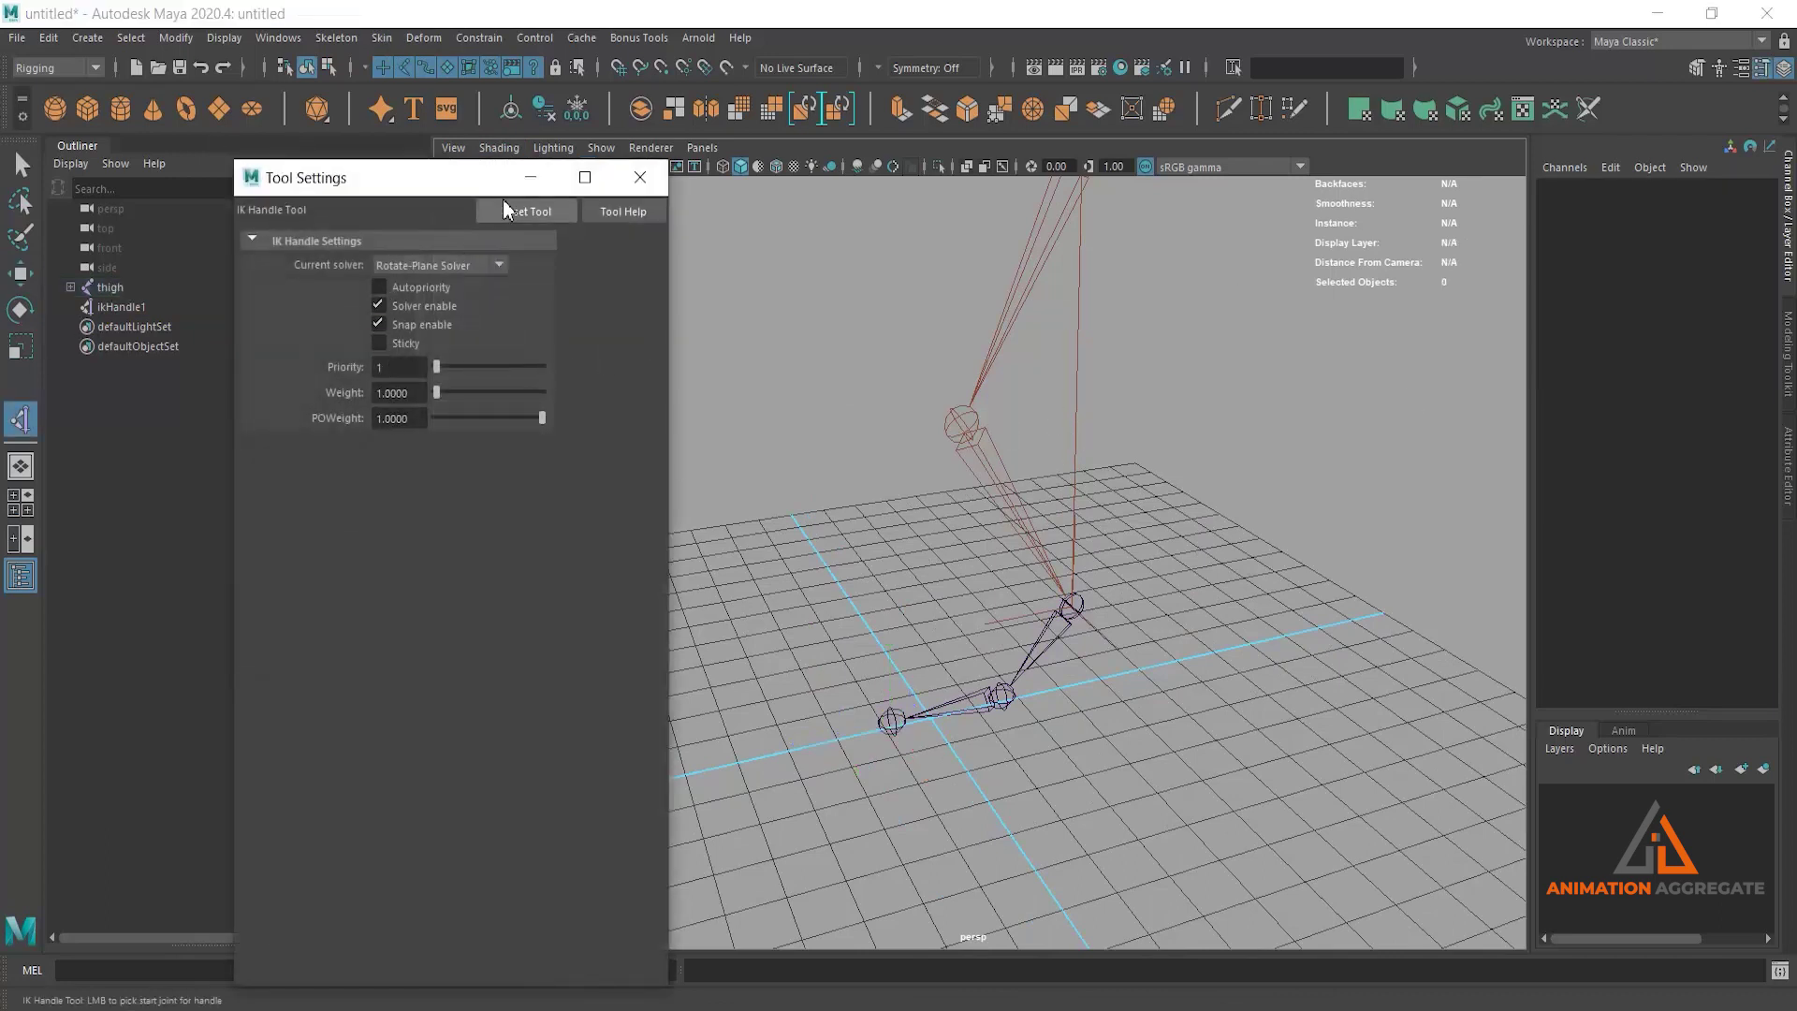
click(440, 266)
click(641, 177)
click(1073, 607)
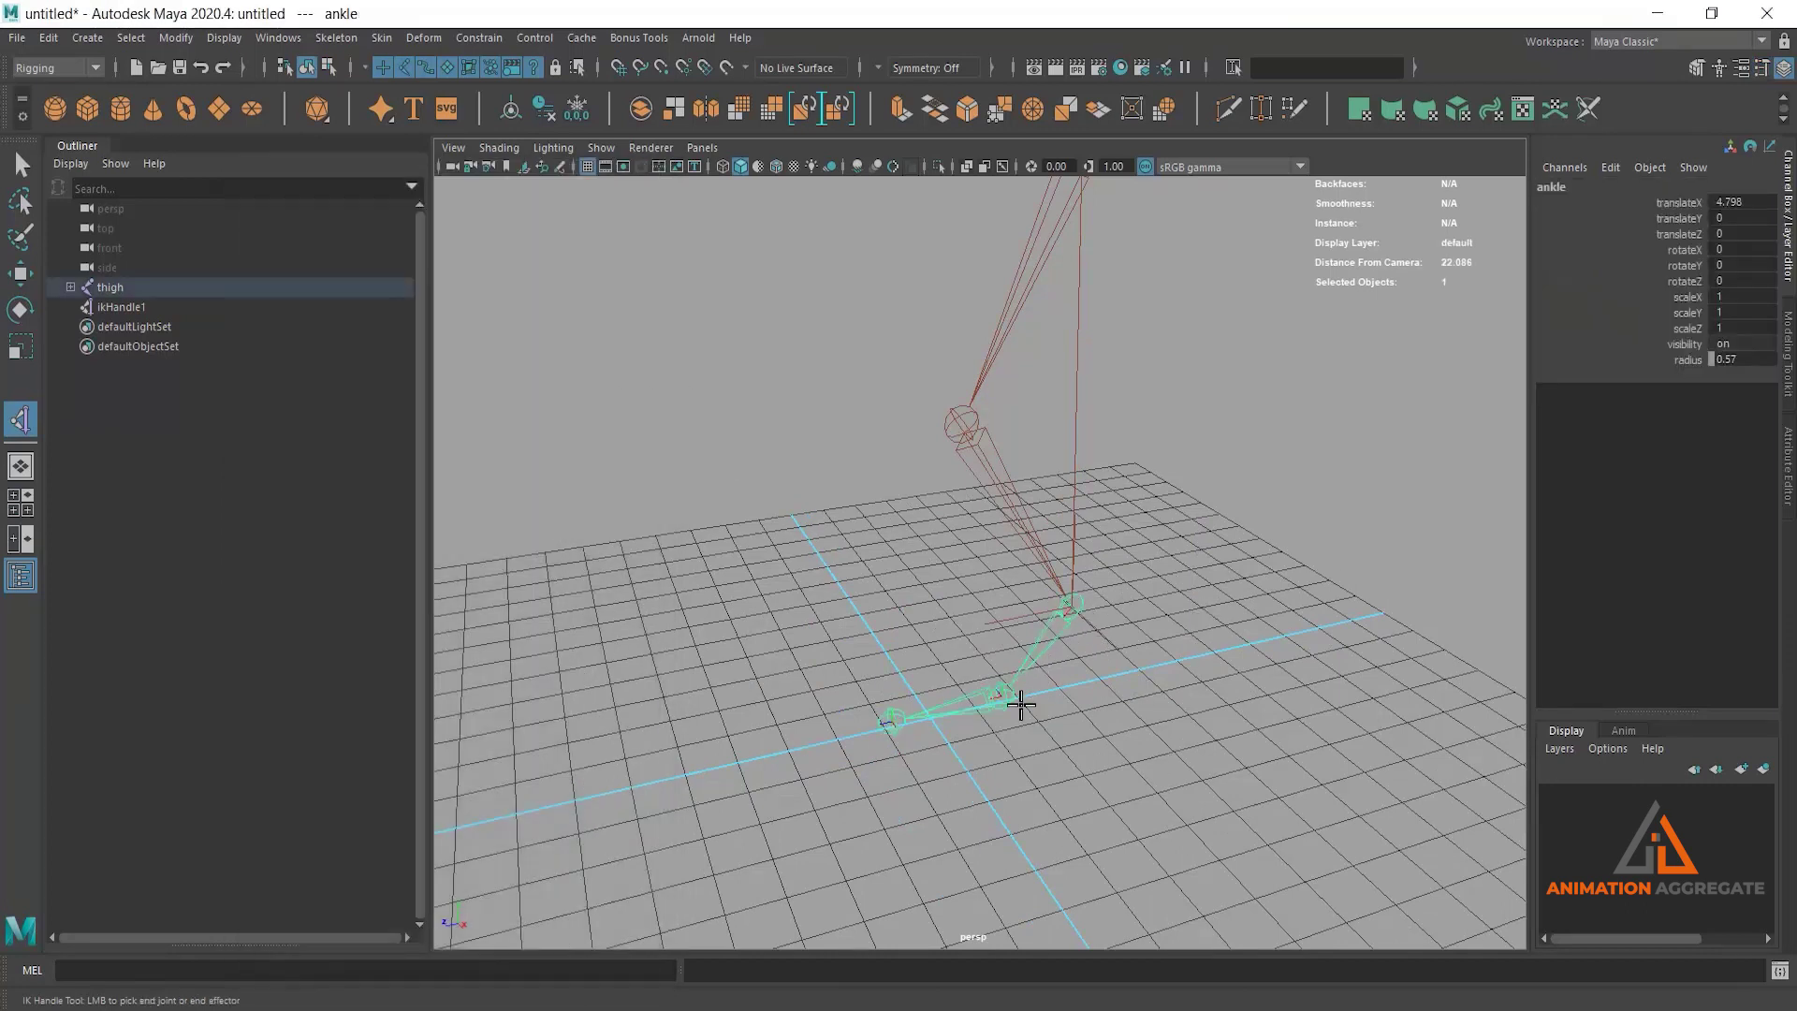
click(1020, 706)
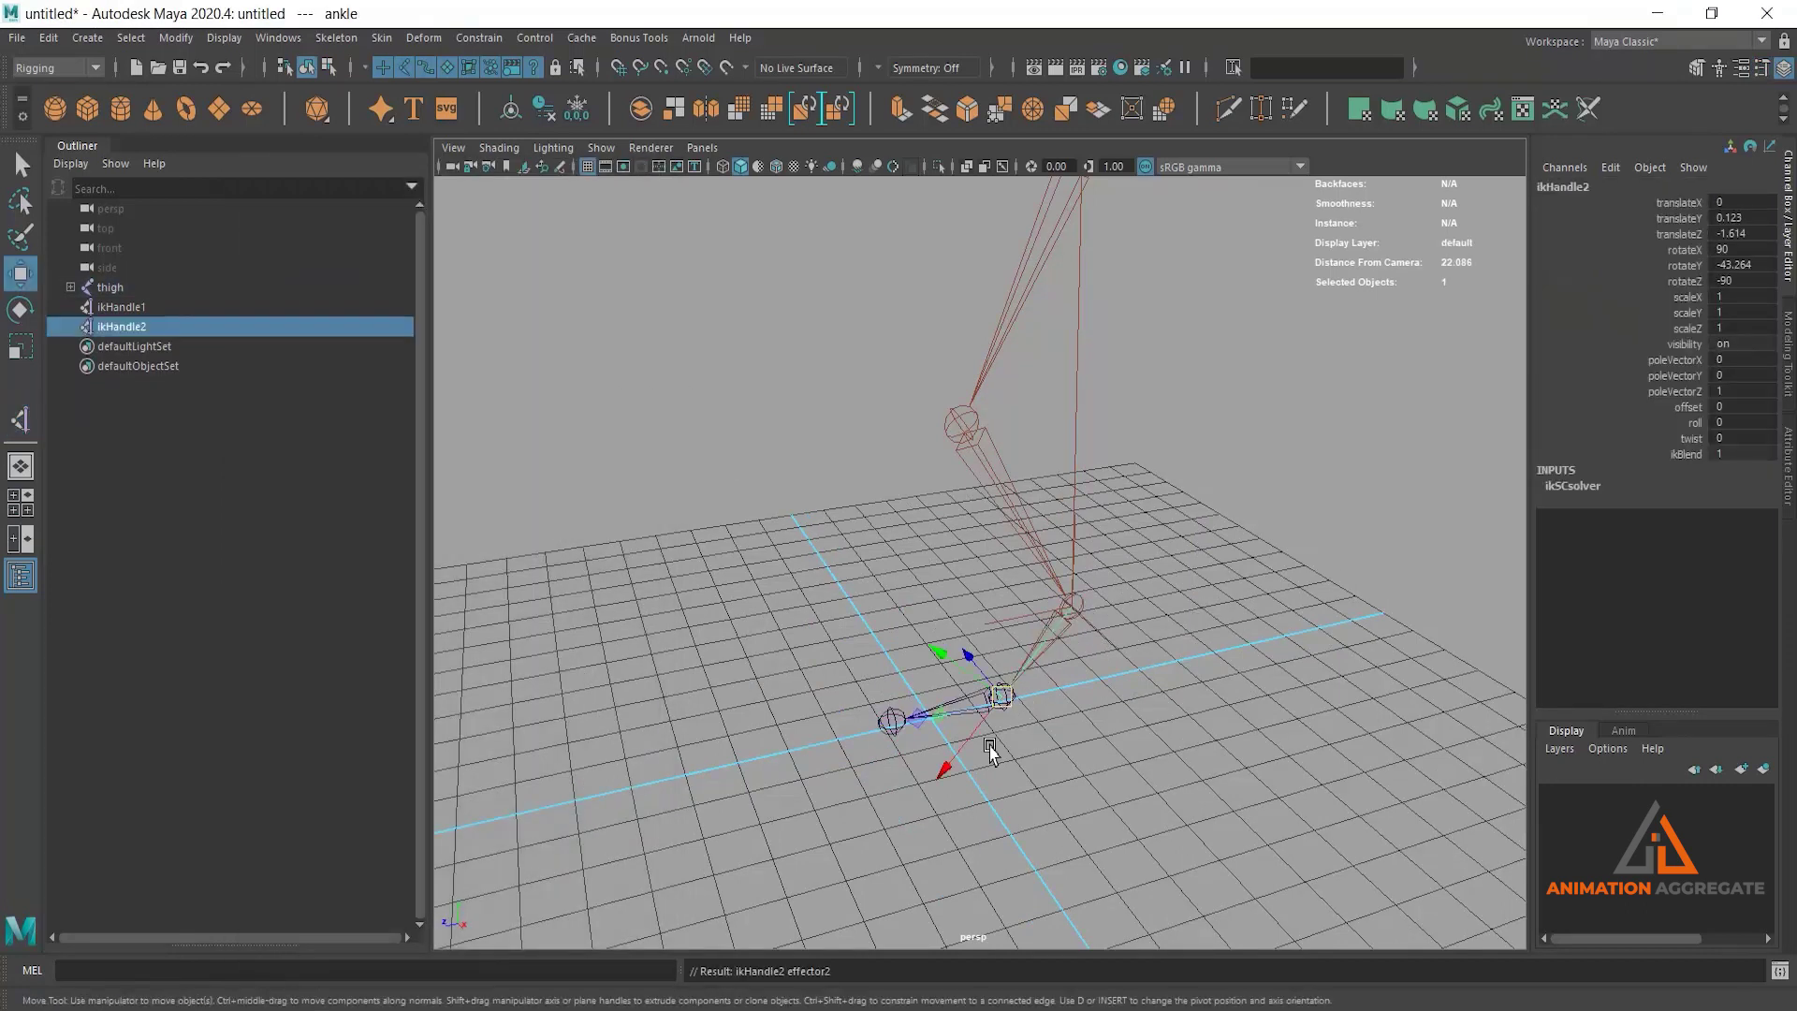
Step: Create ikHandle3 from the ball joint to the toe joint and orbit to check the leg
click(20, 421)
click(1000, 697)
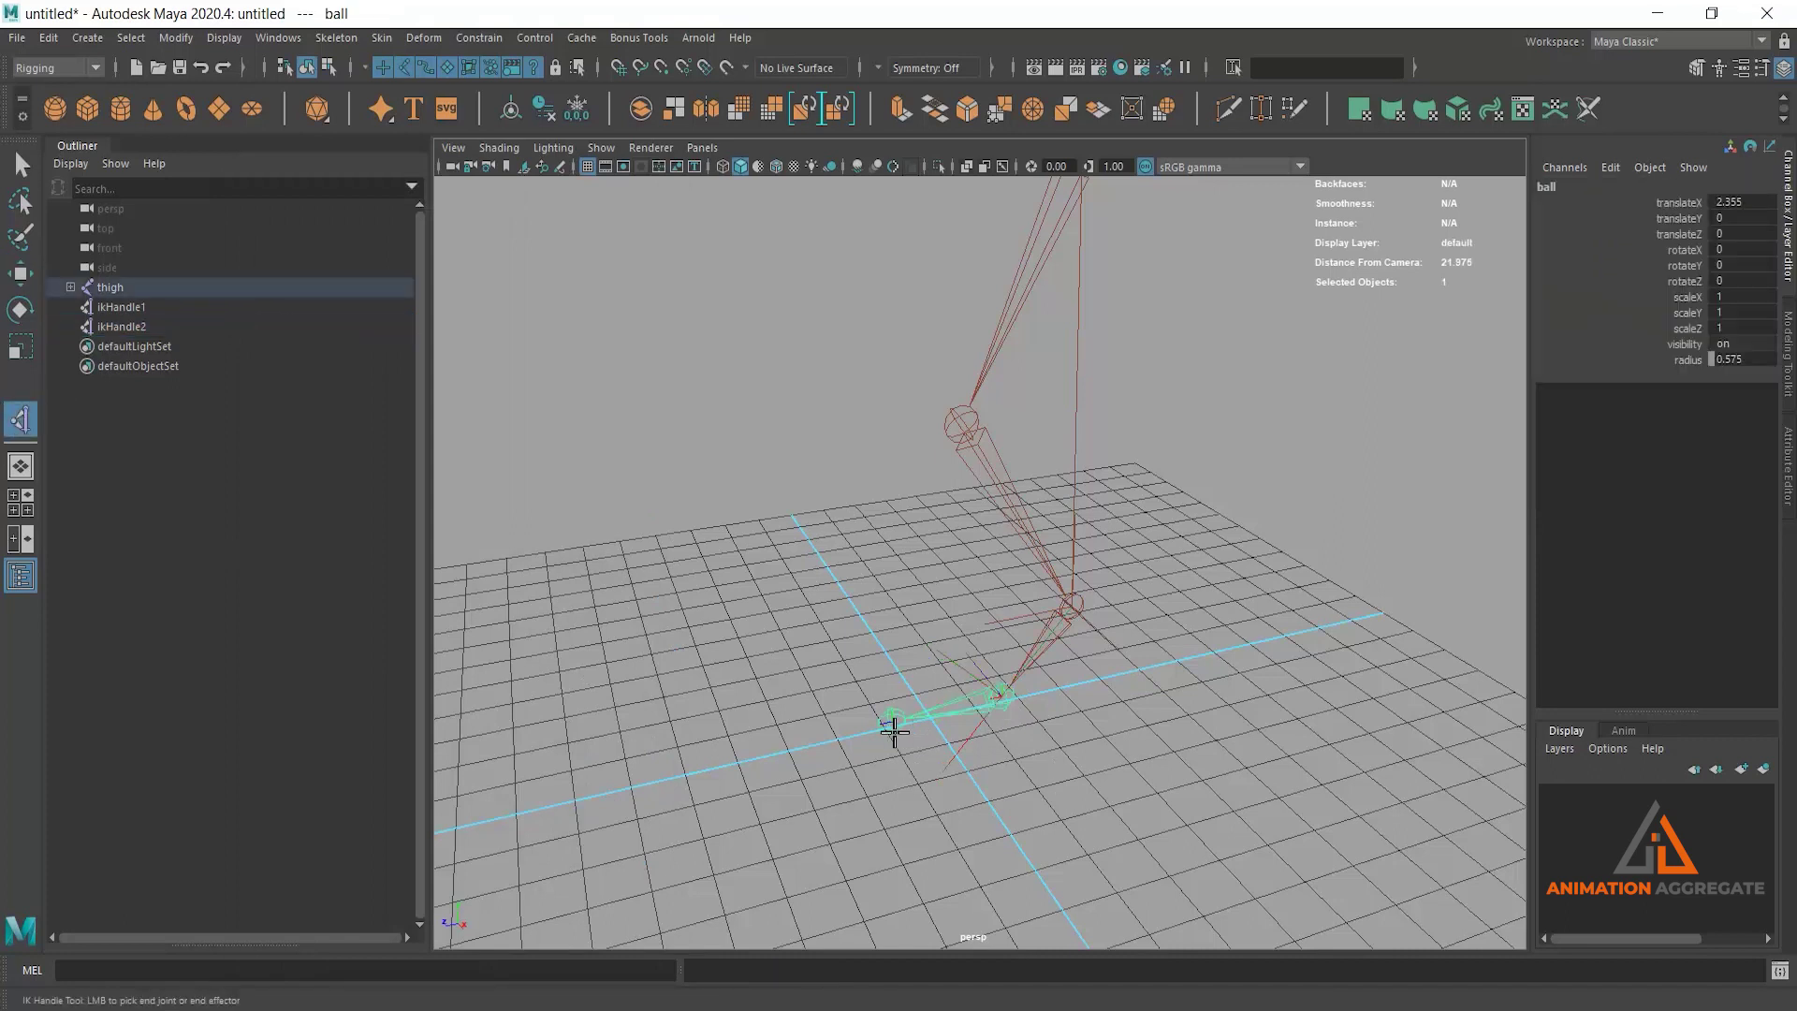
click(892, 720)
key(w)
alt+drag(1096, 740, 1095, 630)
click(1163, 678)
mouse_move(1163, 677)
alt+mouse_down()
mouse_move(983, 655)
mouse_move(913, 680)
mouse_move(1043, 682)
mouse_move(970, 666)
mouse_move(1027, 674)
mouse_move(862, 712)
alt+mouse_up()
alt+drag(1058, 697, 1039, 686)
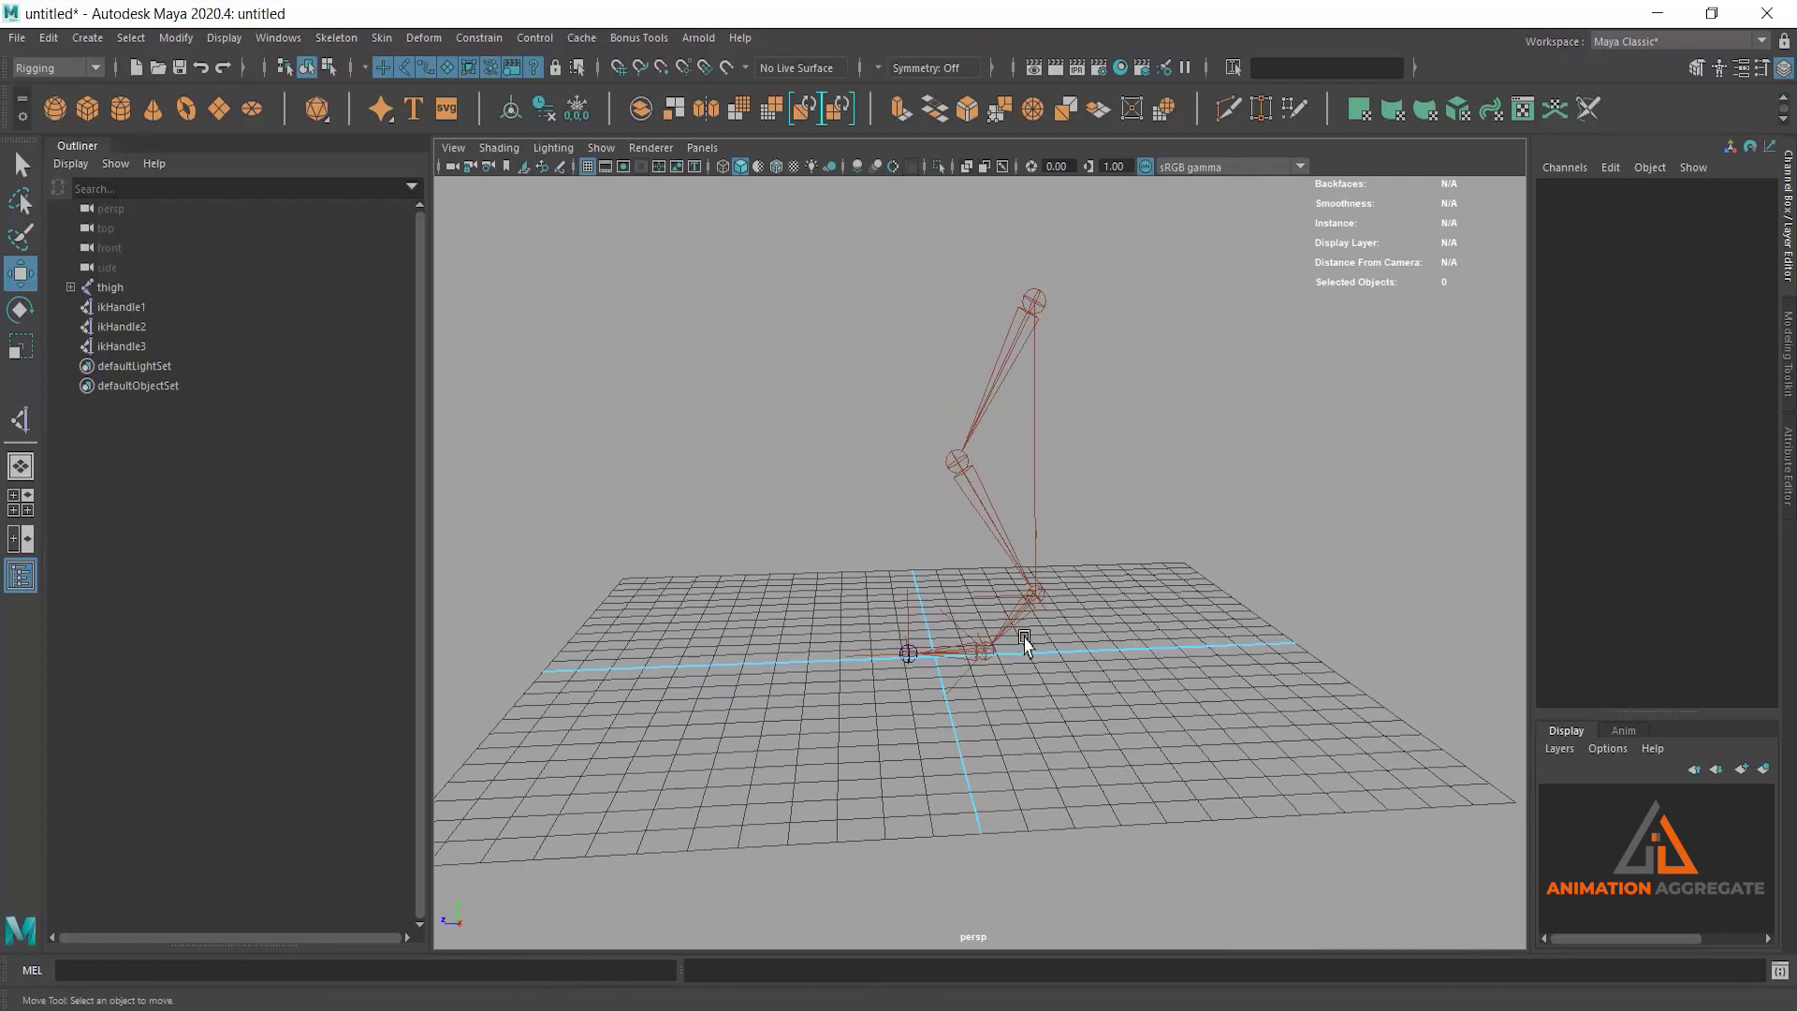
Step: In the side view, start the Create Joints tool and zoom in on the foot
key(space)
key(space)
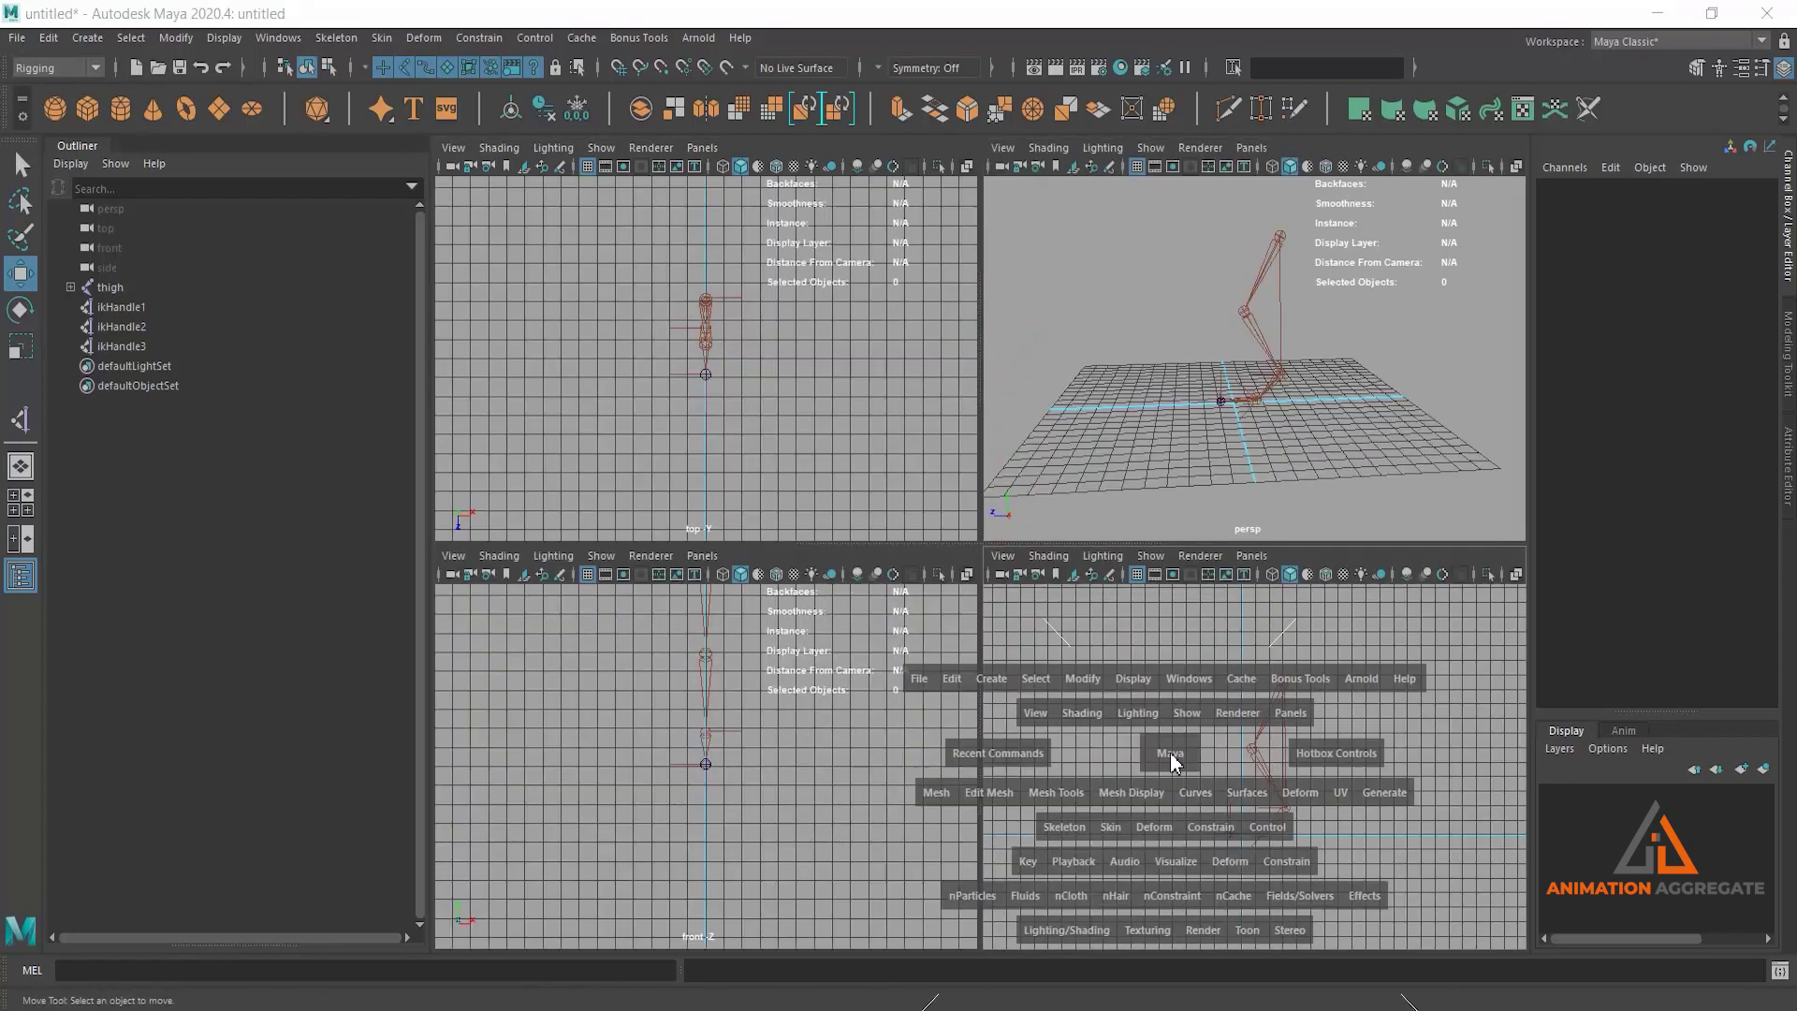
click(346, 38)
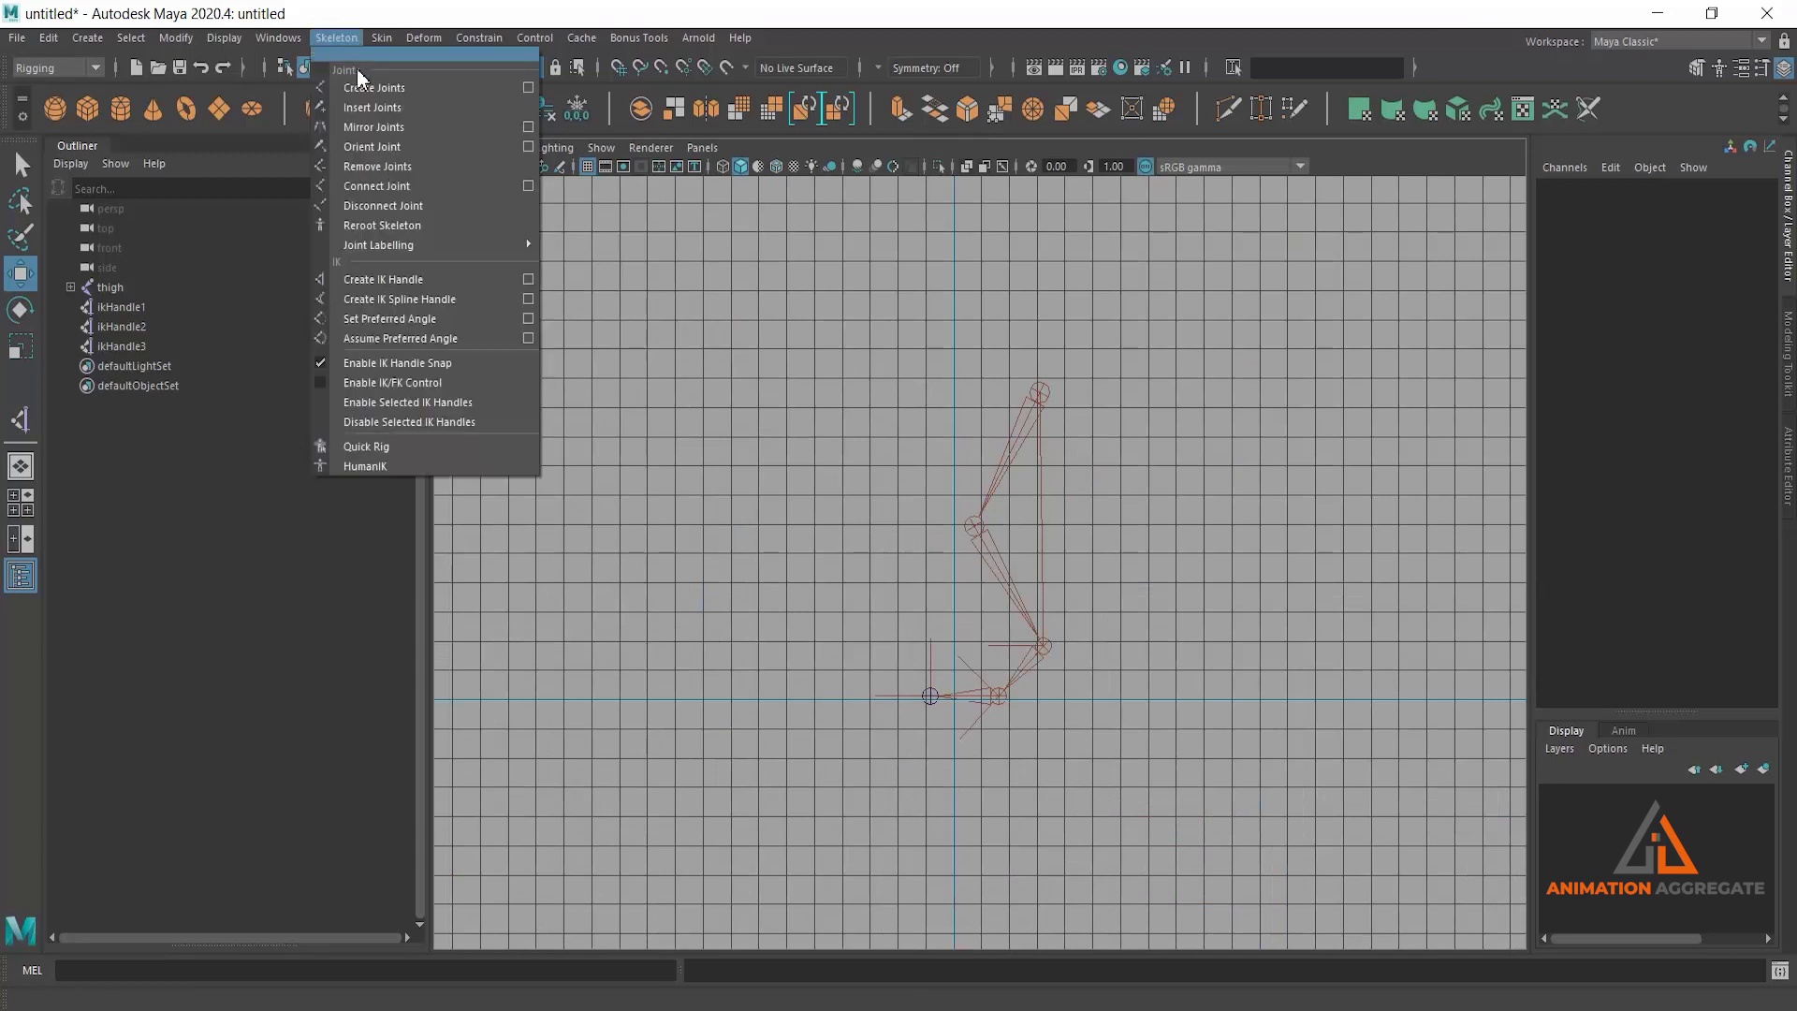
click(364, 94)
alt+middle_drag(891, 421, 879, 293)
alt+right_drag(879, 293, 1151, 714)
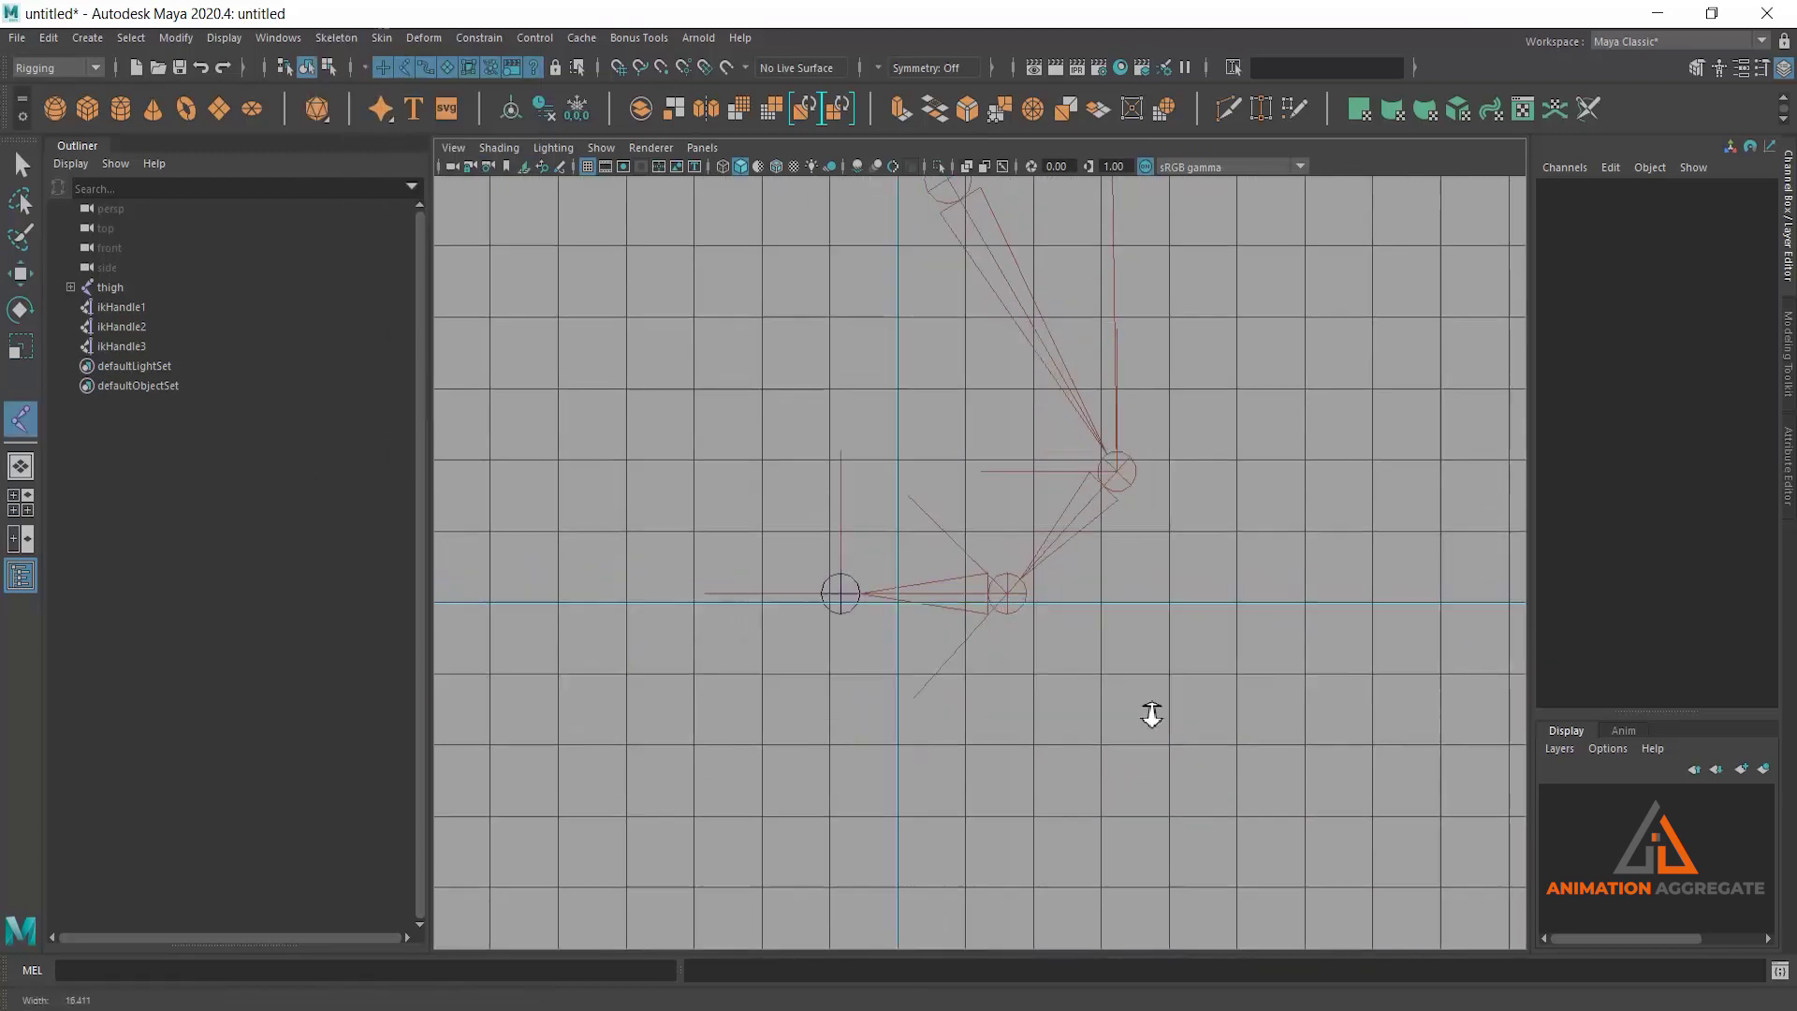
alt+right_drag(877, 563, 1139, 641)
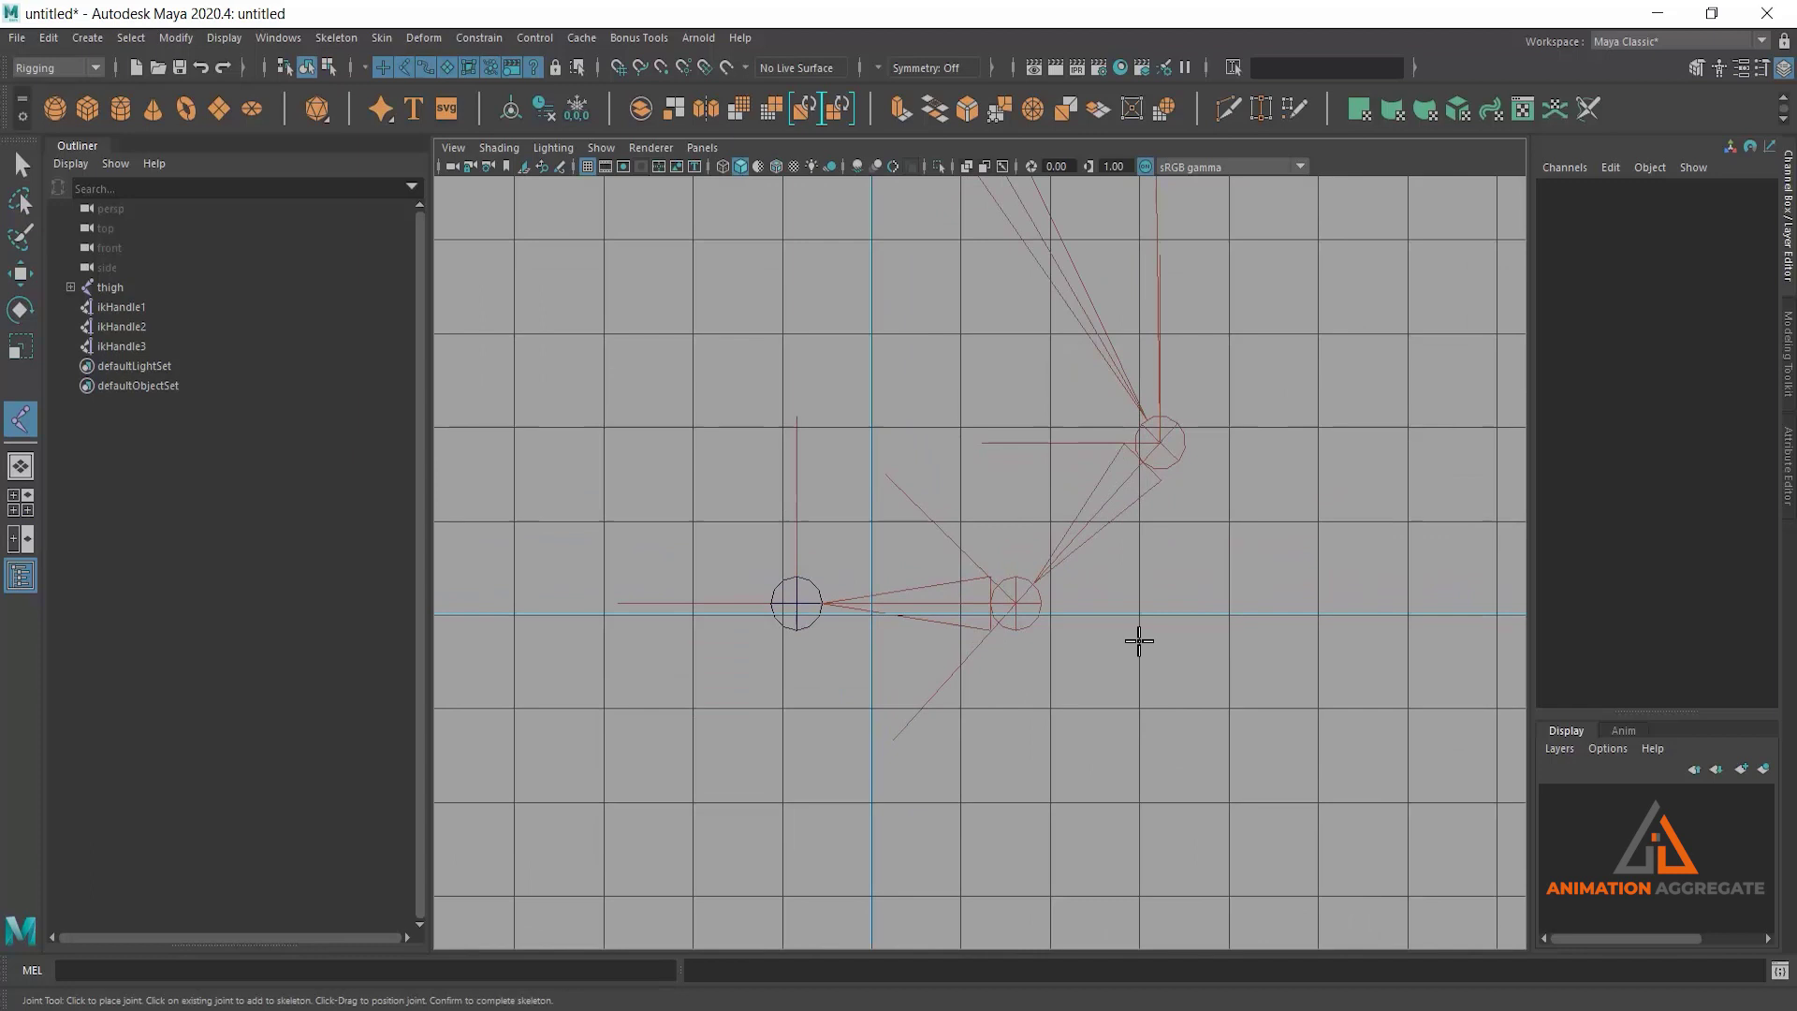
Step: Draw a four-joint chain under the foot: heel, toe, ball, then ankle
click(1187, 645)
drag(826, 654, 800, 658)
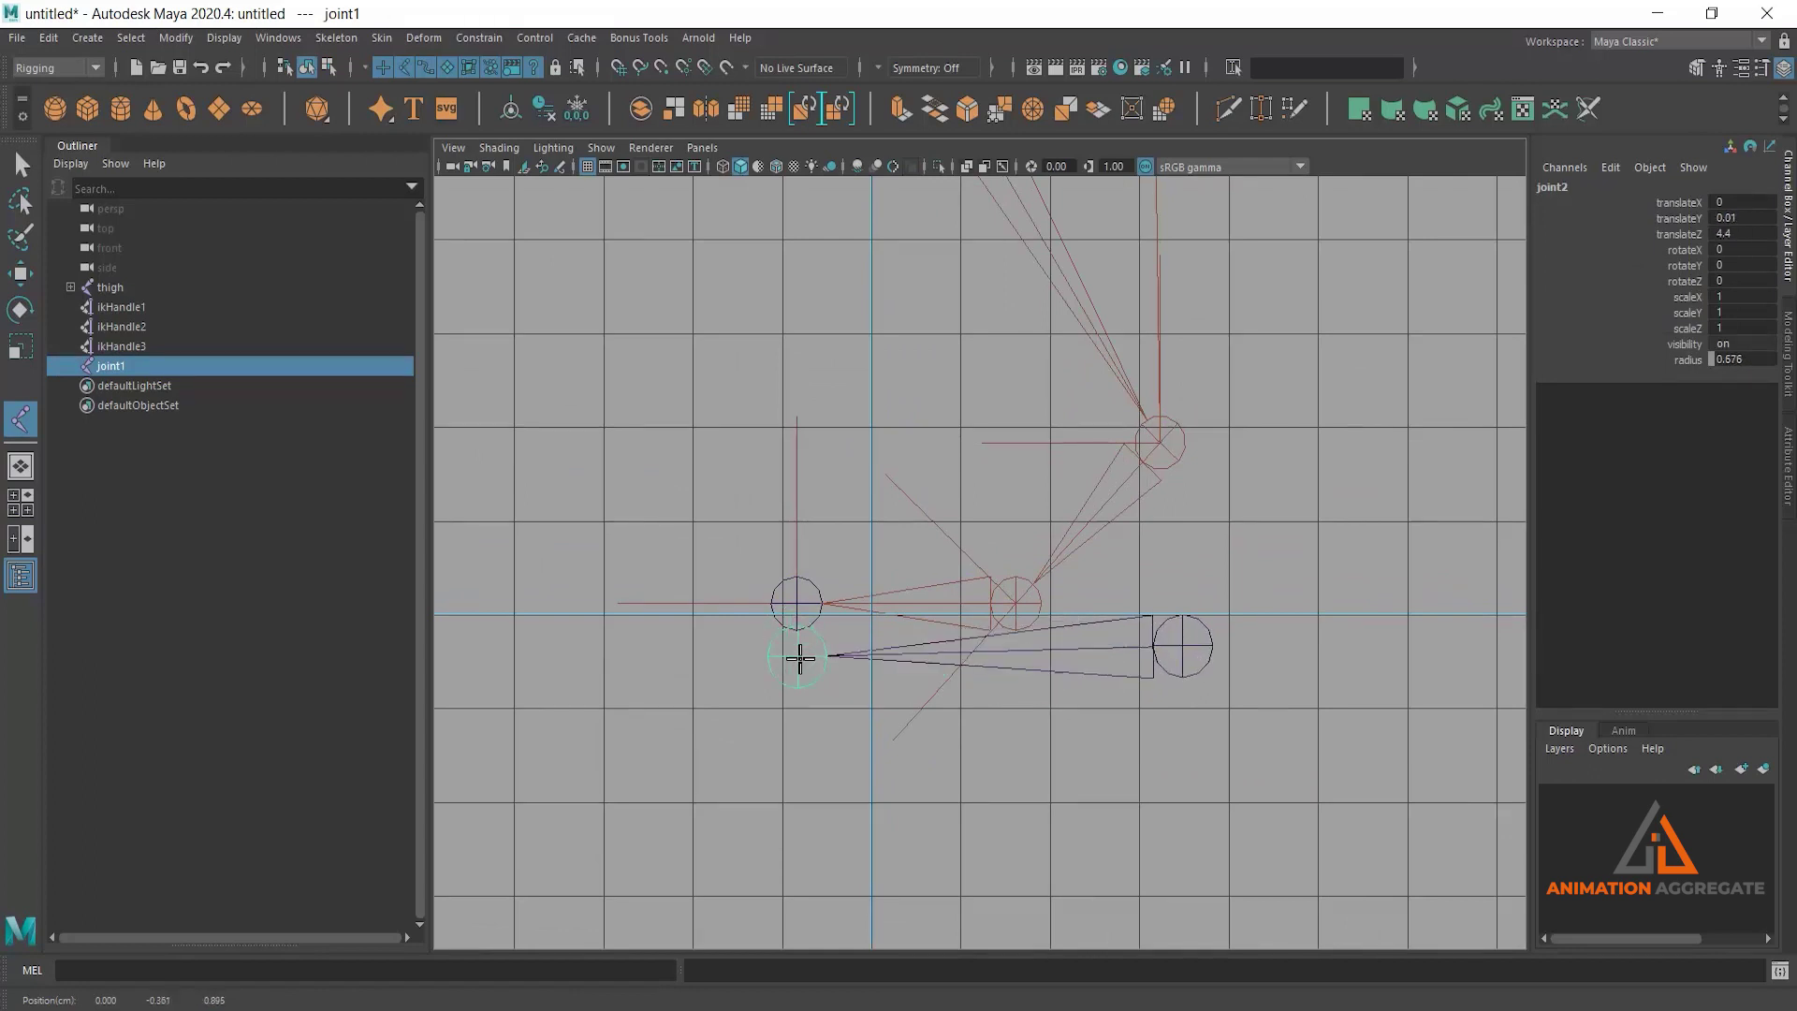
drag(796, 658, 795, 656)
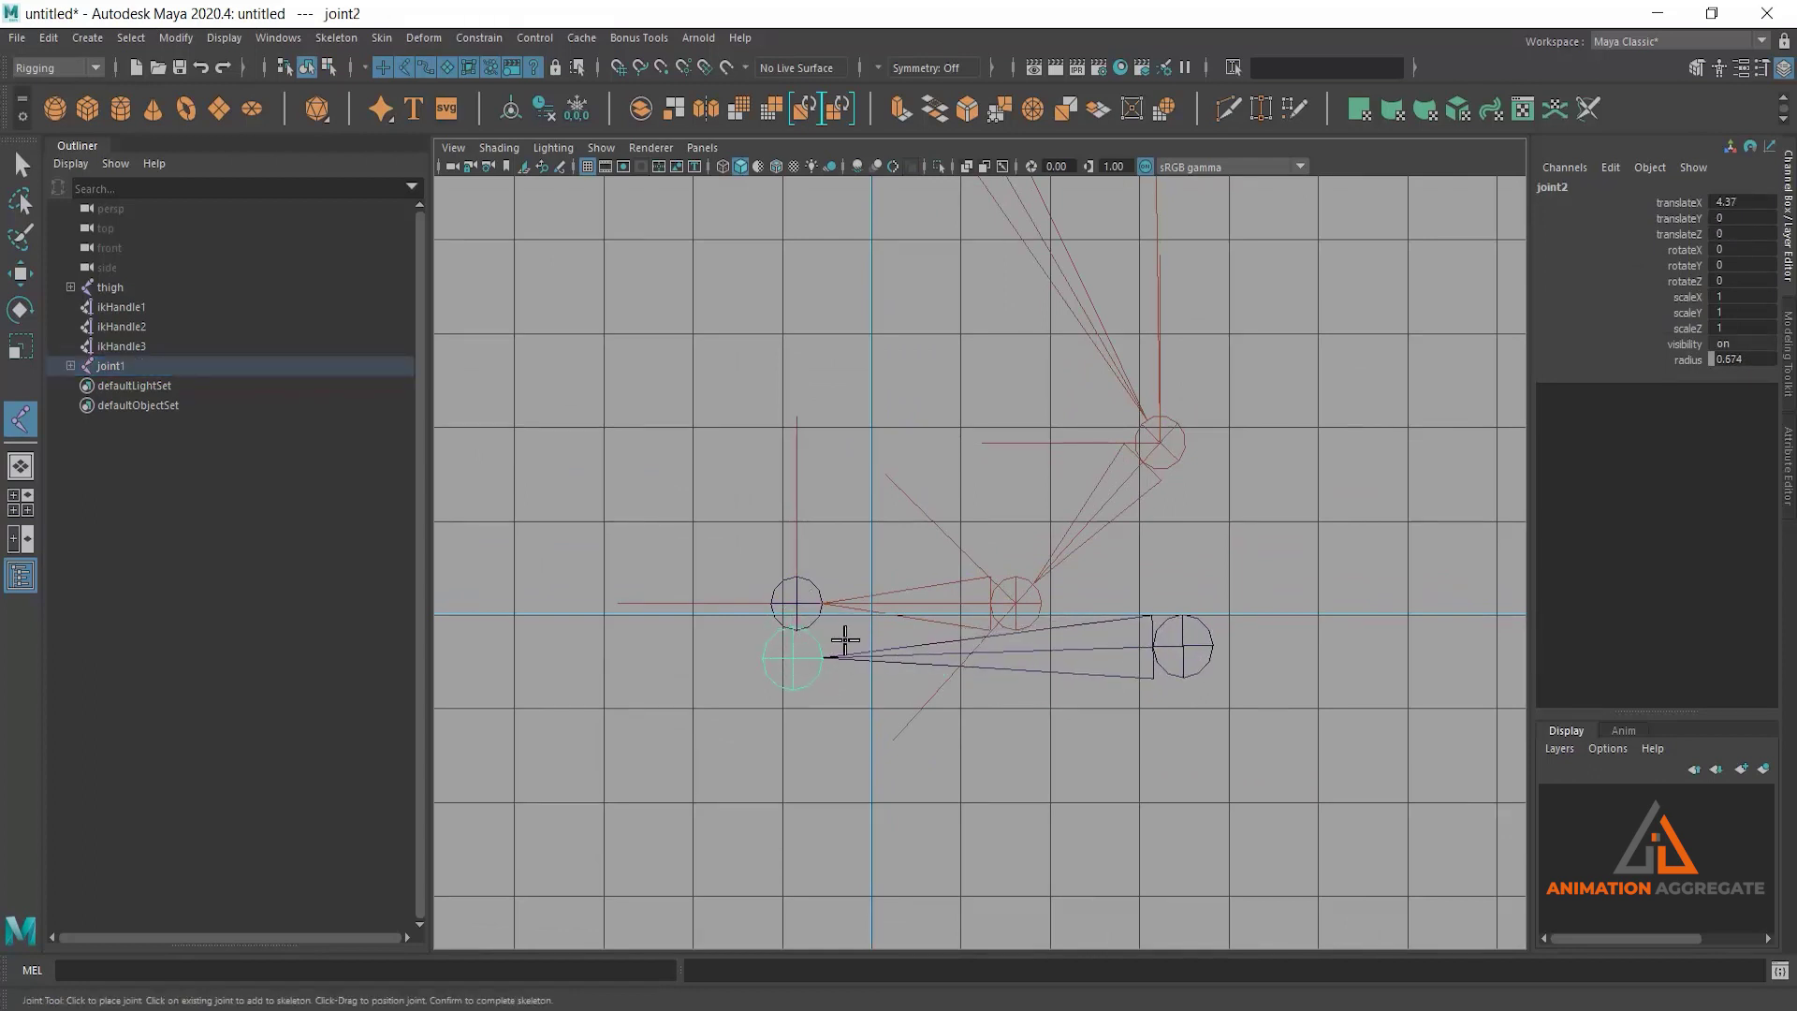
drag(1006, 641, 1021, 640)
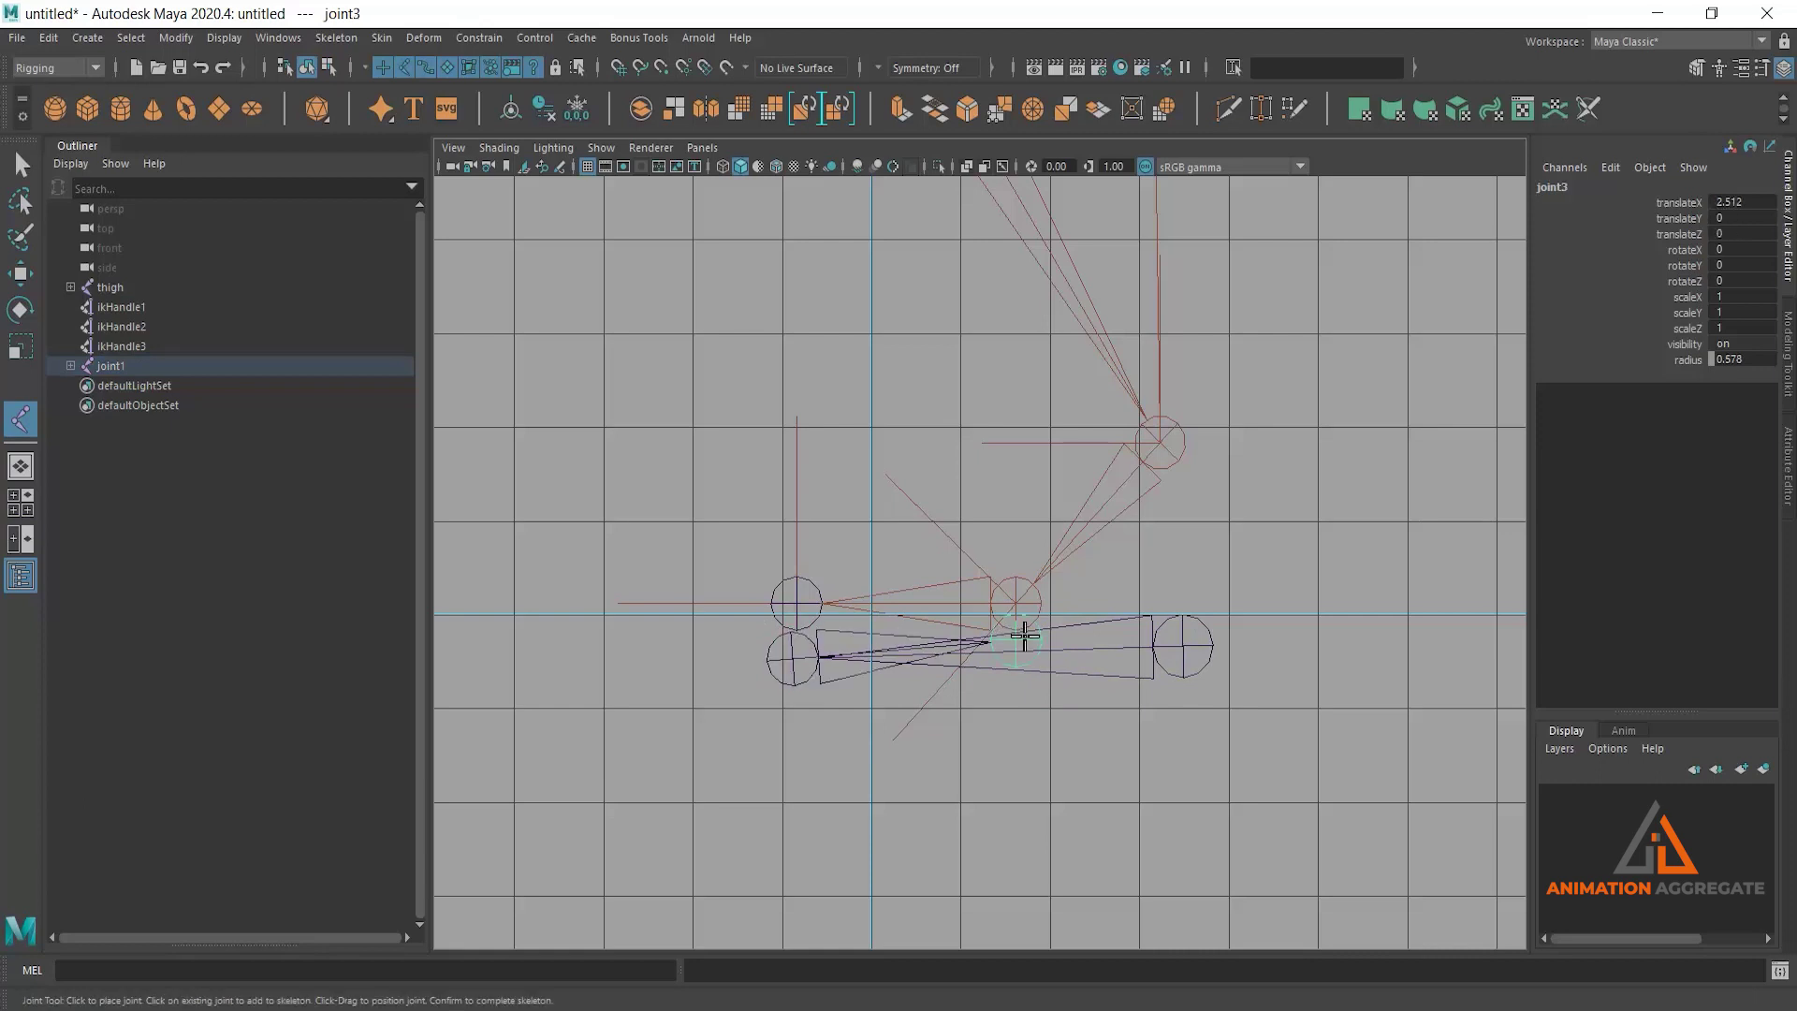
click(1169, 473)
key(Return)
key(w)
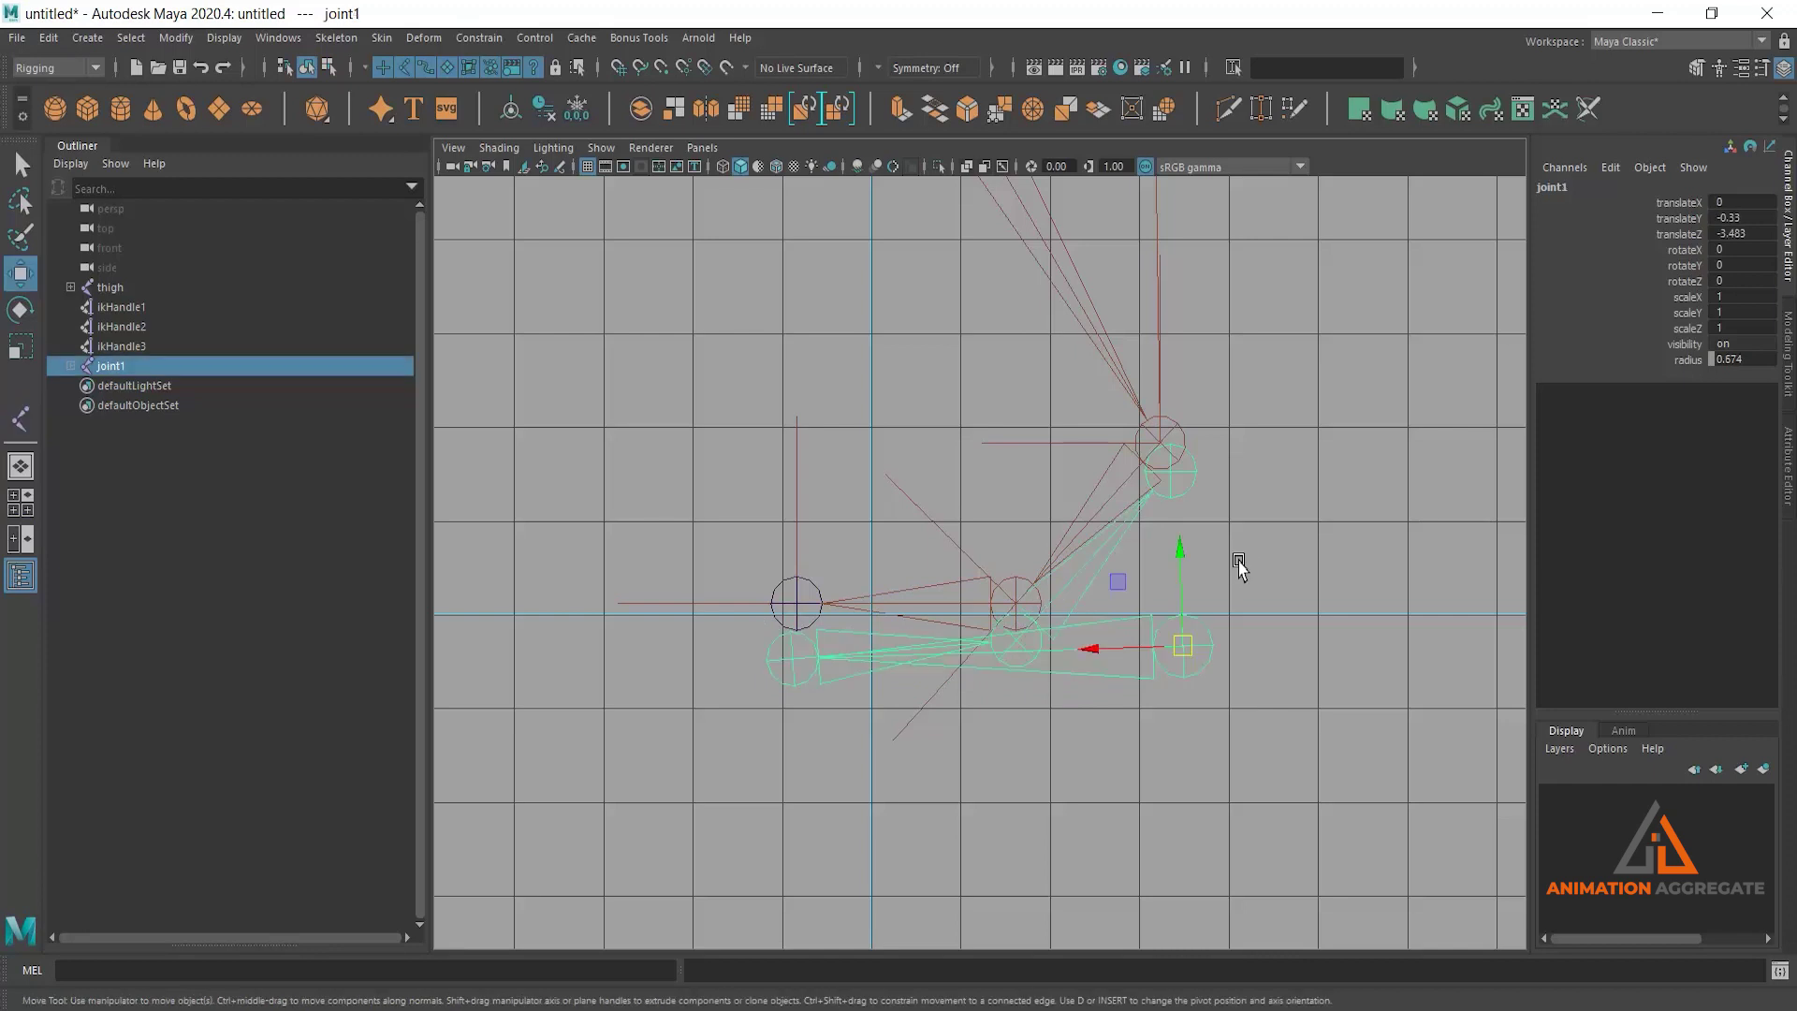
key(space)
key(space)
scroll(1092, 481, up, 3)
scroll(1091, 481, up, 2)
click(1554, 186)
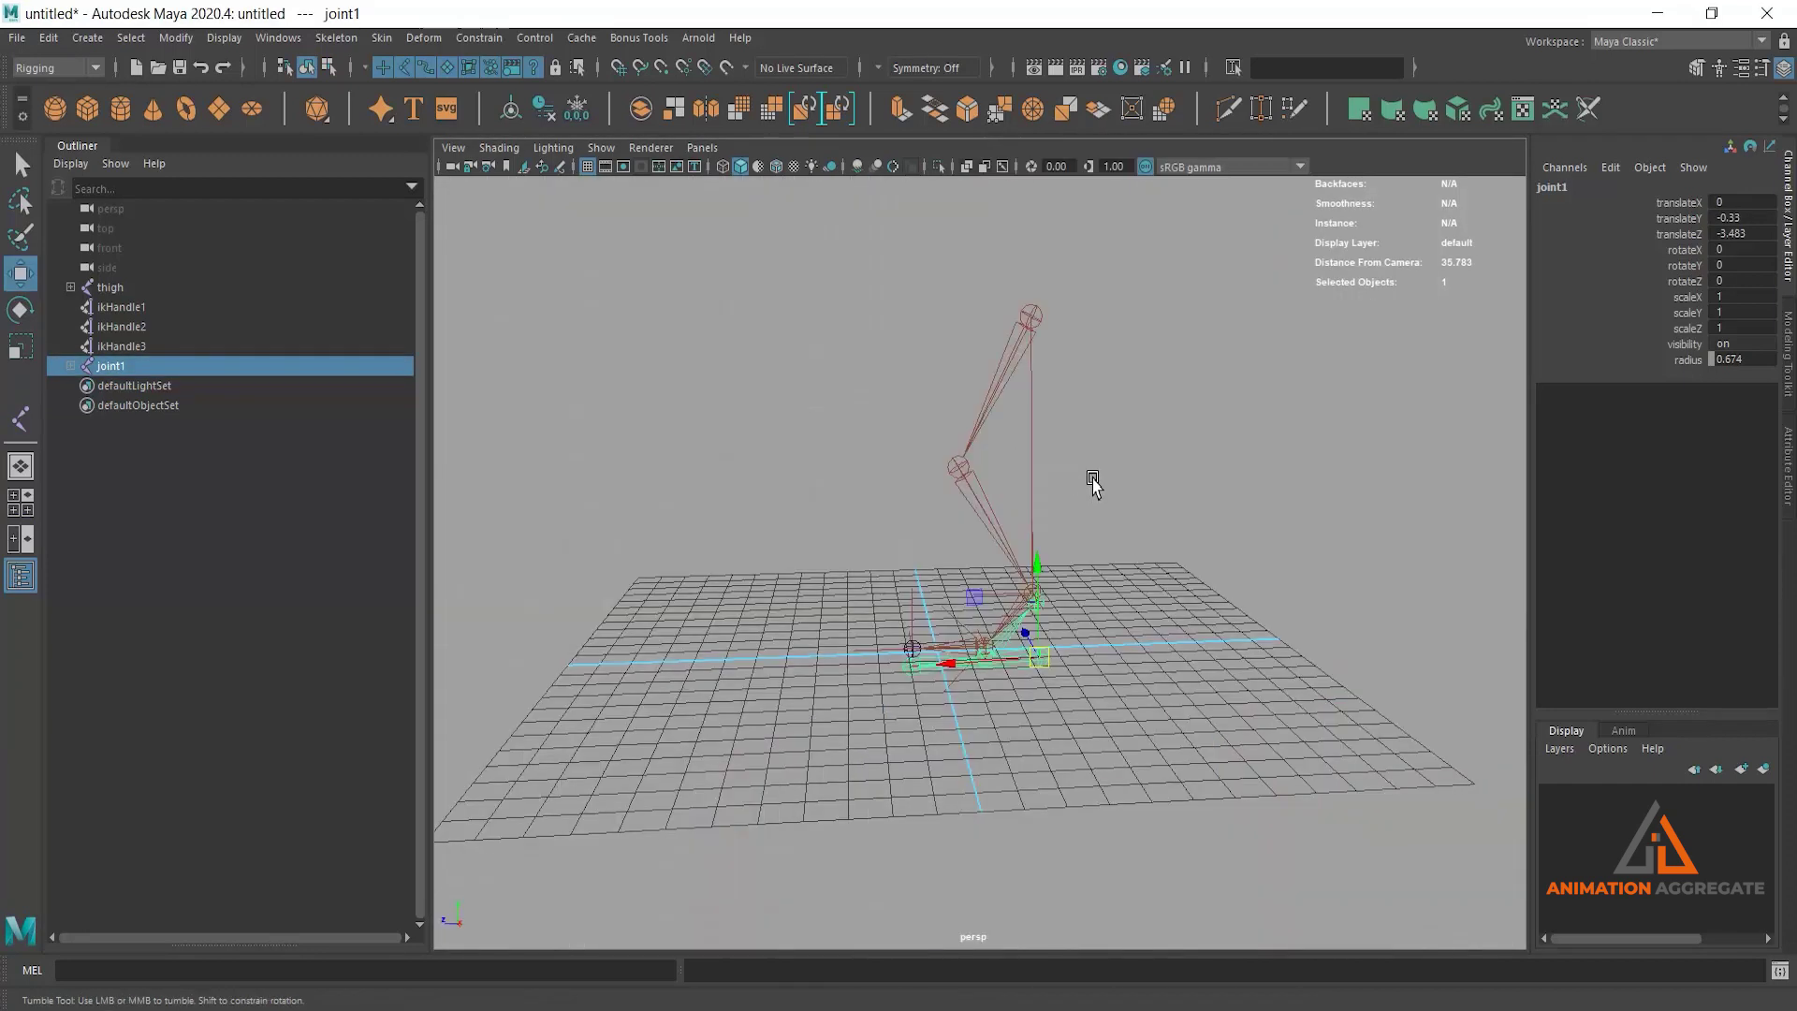
text(heel_RLock)
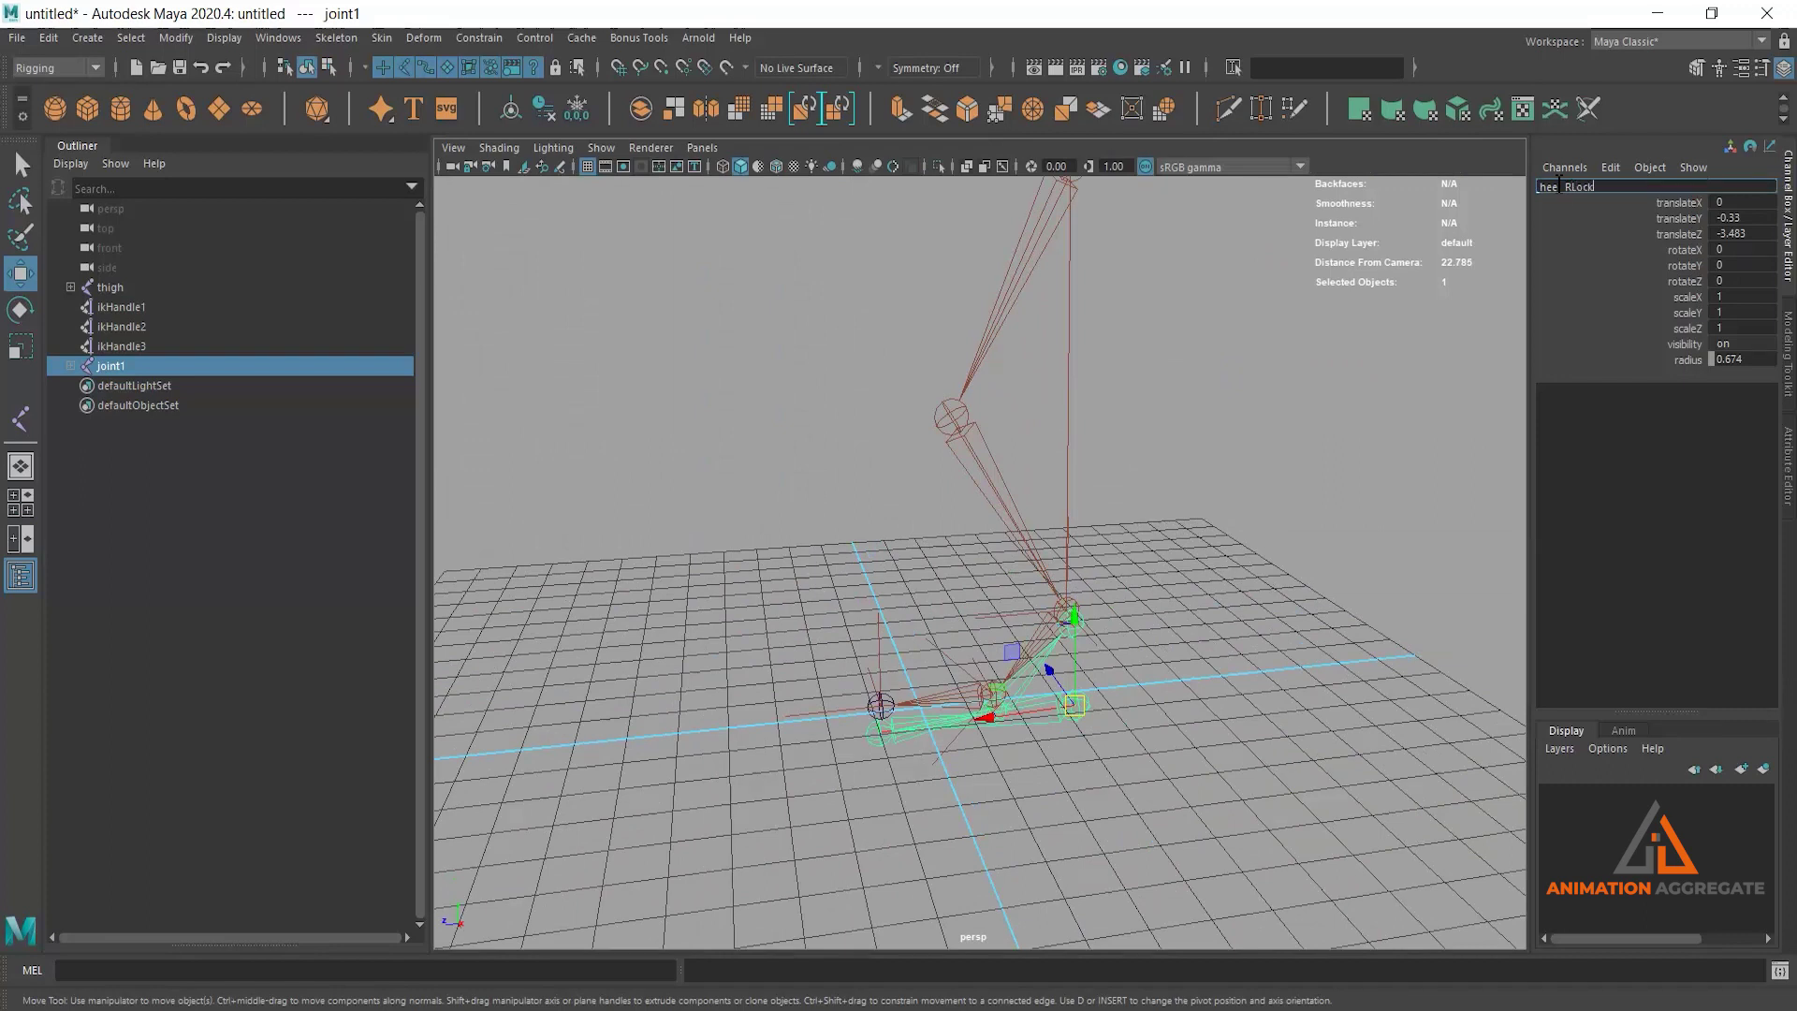
Step: Name the root joint heel_RLock and the next joint toe_RLock
key(Return)
alt+middle_drag(1183, 588, 1193, 534)
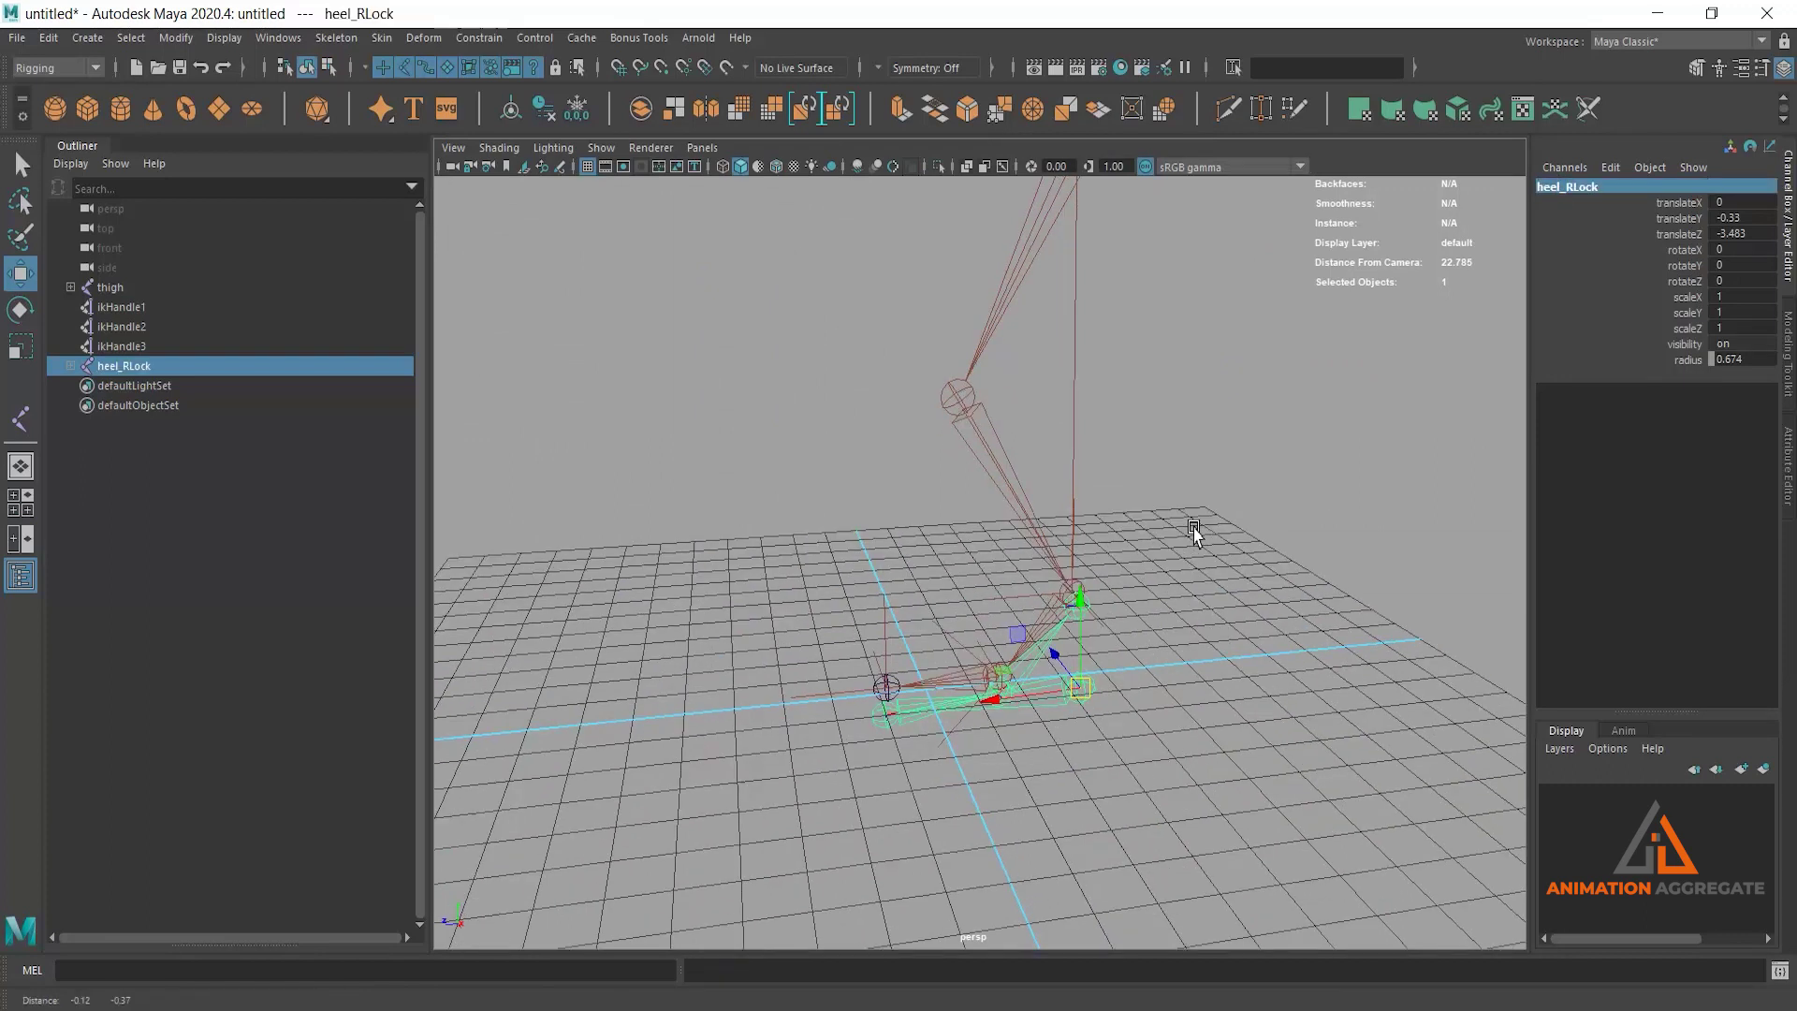
key(Down)
double_click(1630, 186)
text(to)
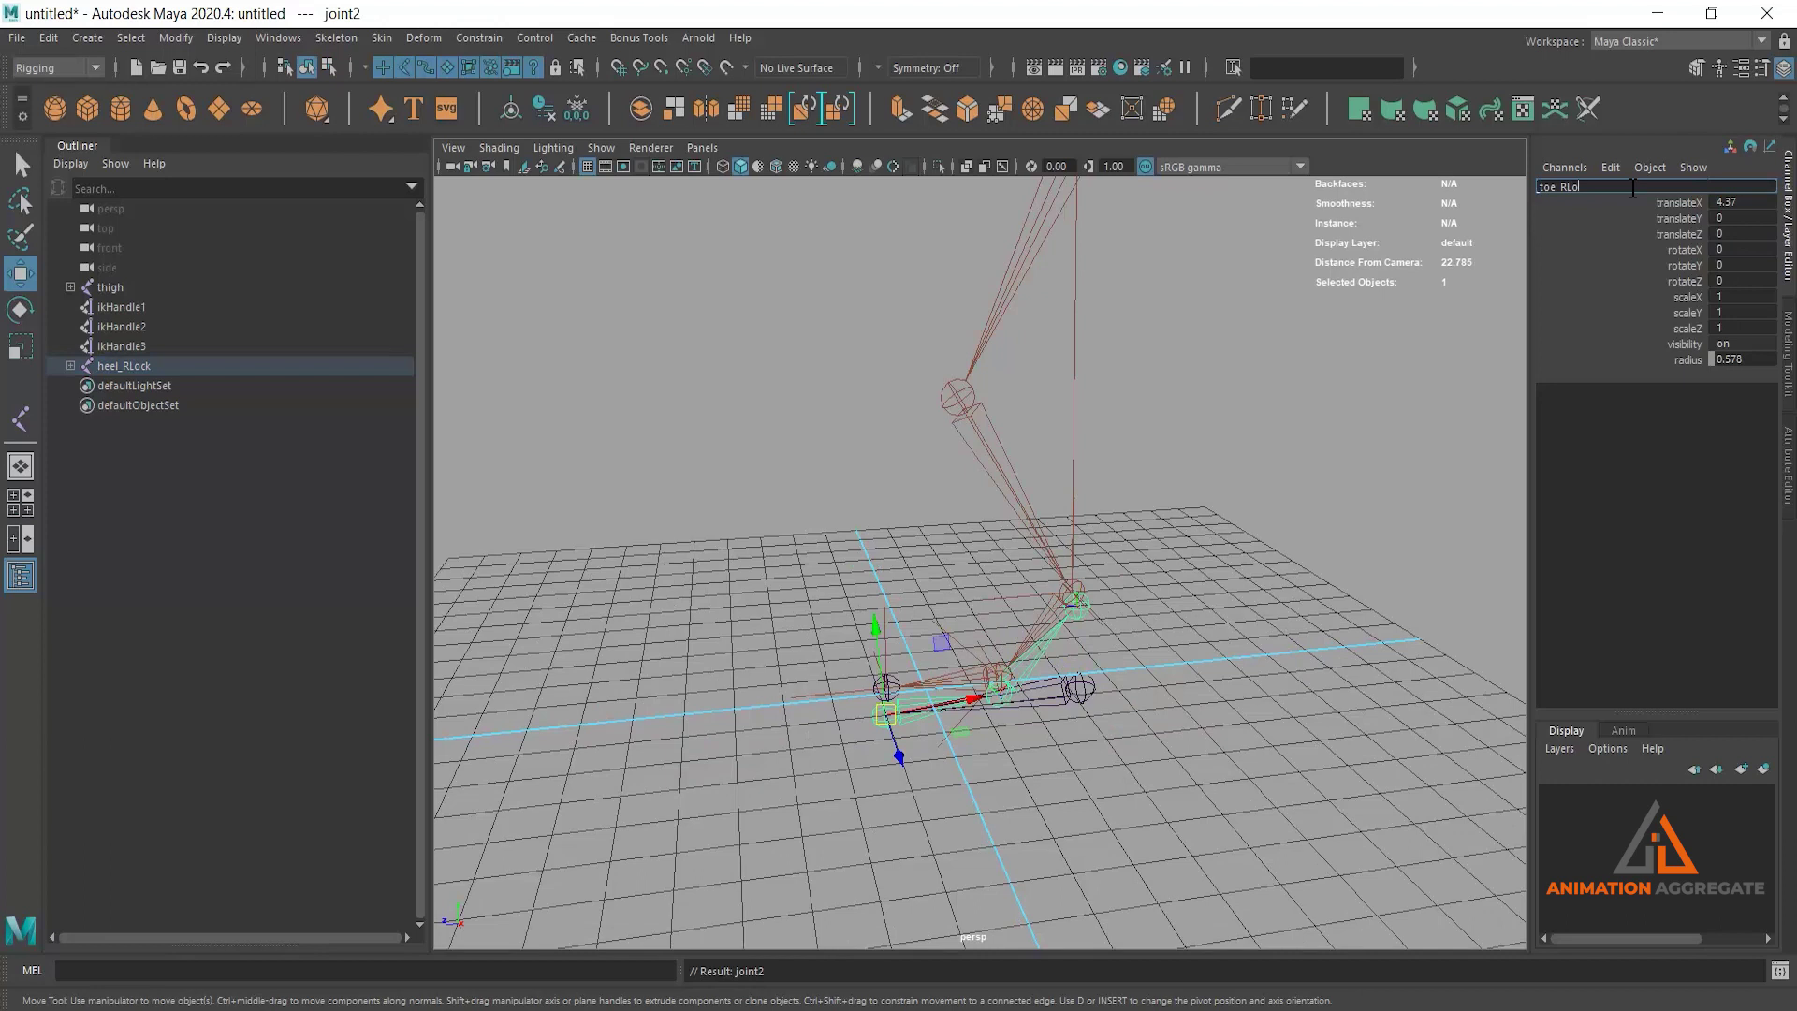
key(Return)
Step: Name the third and fourth joints ball_RLock and ankle_RLock
key(Down)
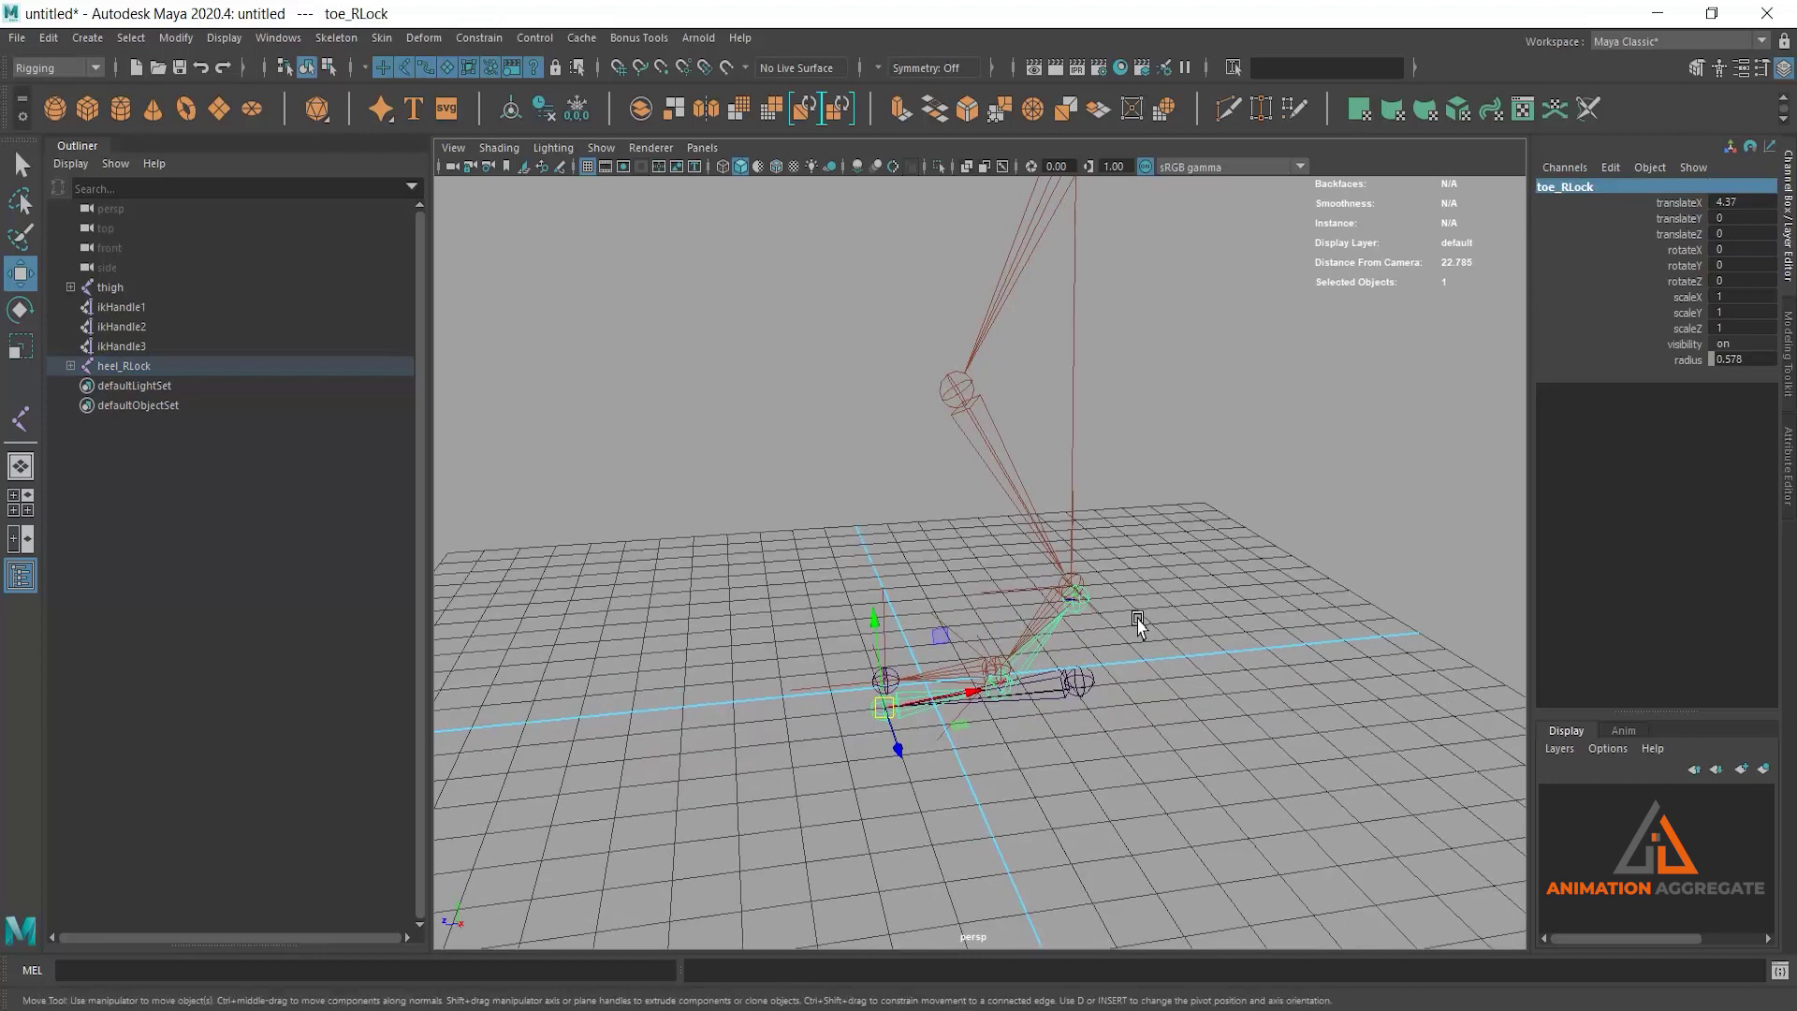
double_click(1565, 186)
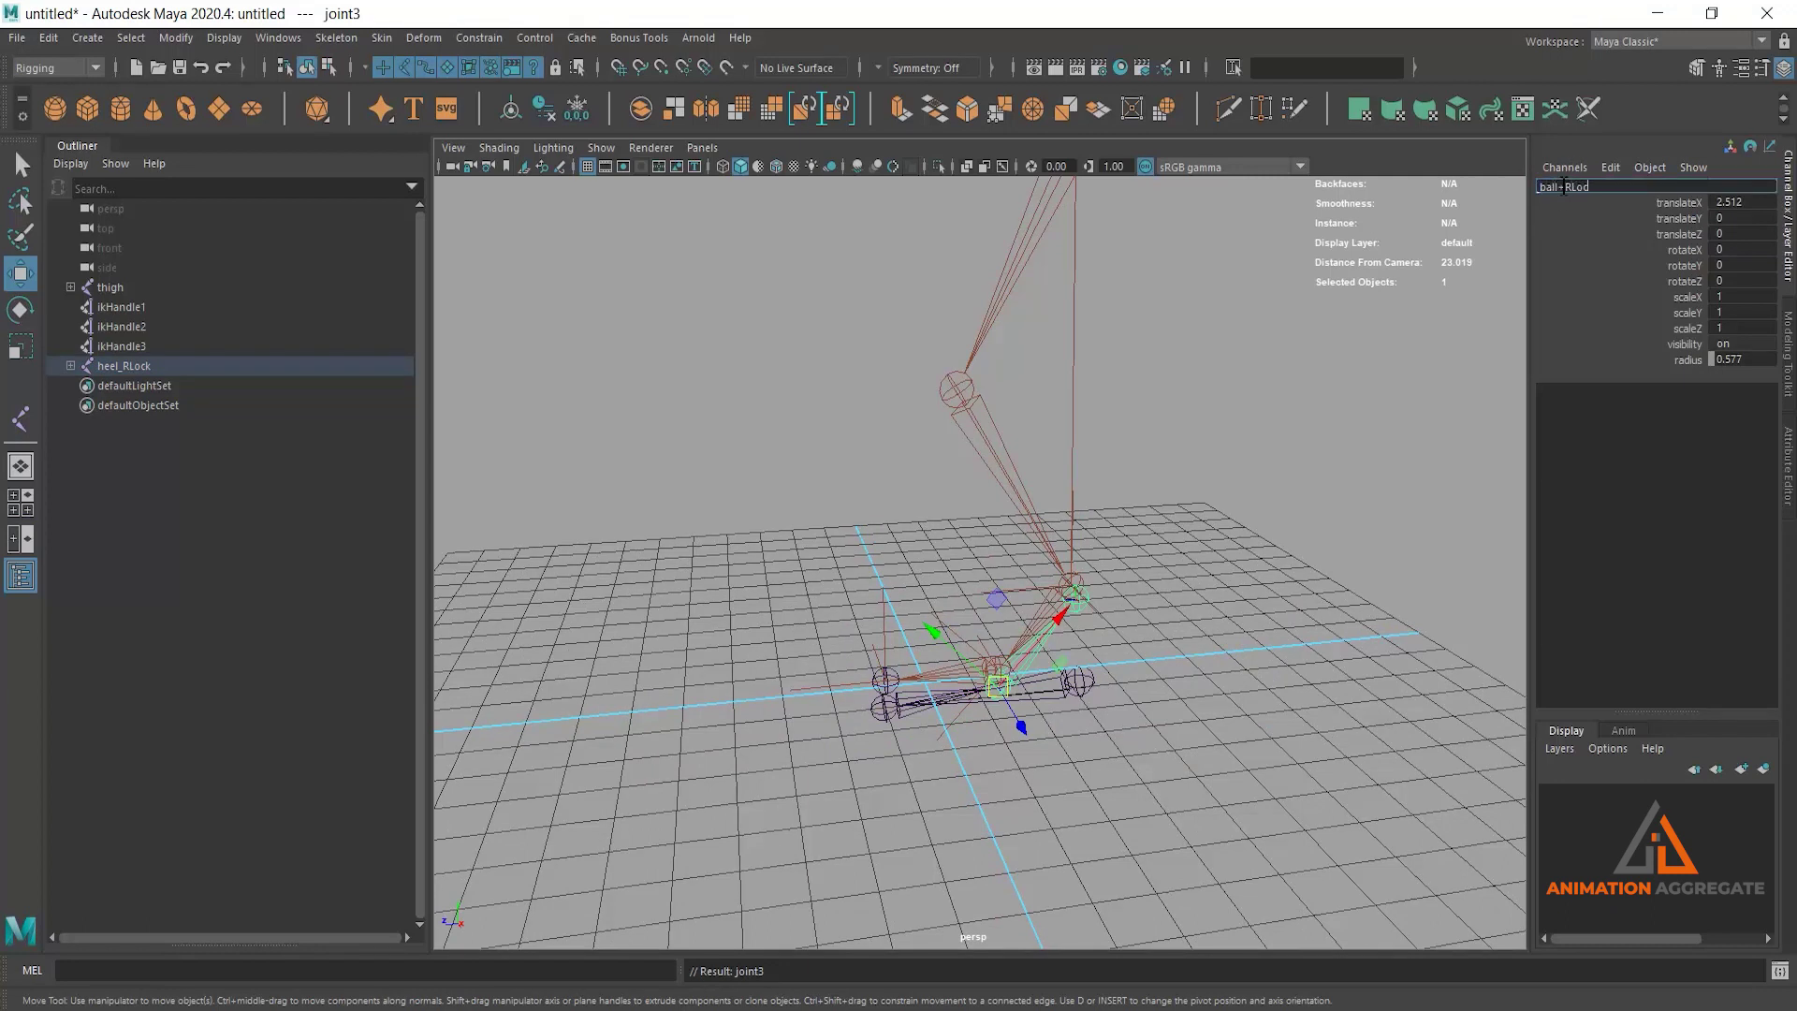
text(k)
key(Return)
alt+drag(1256, 457, 1184, 521)
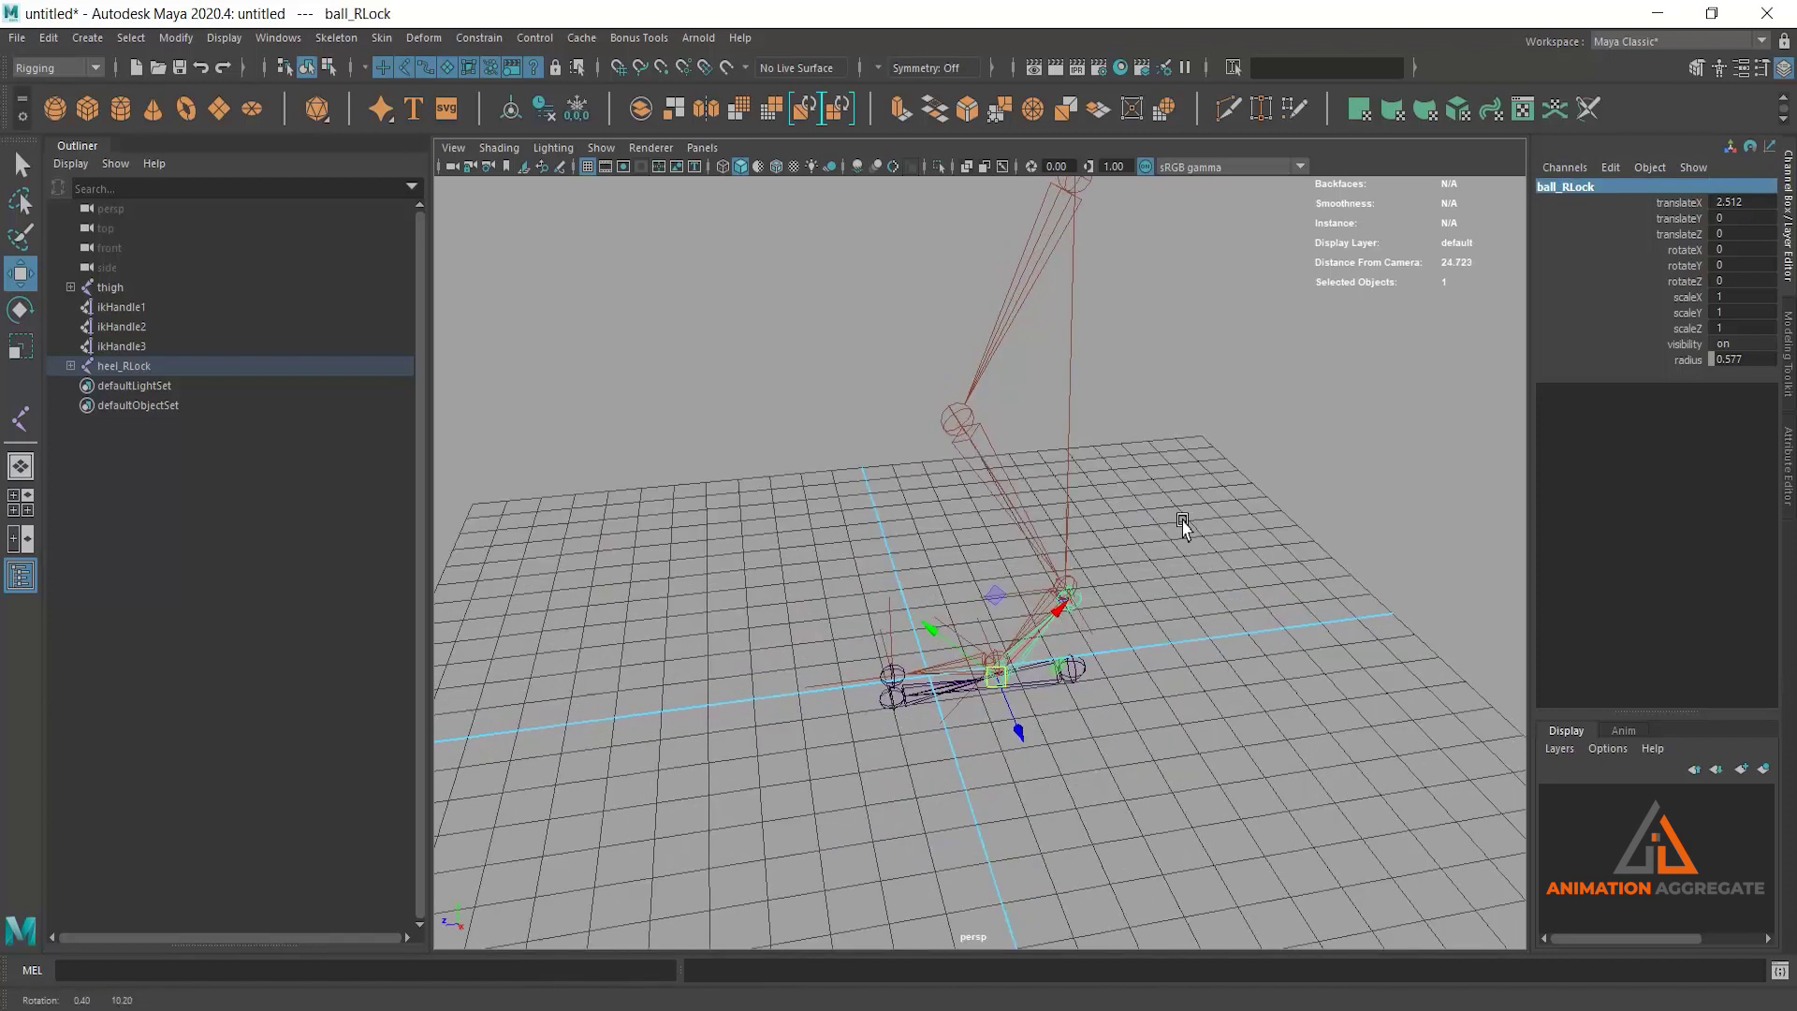
key(Down)
double_click(1569, 191)
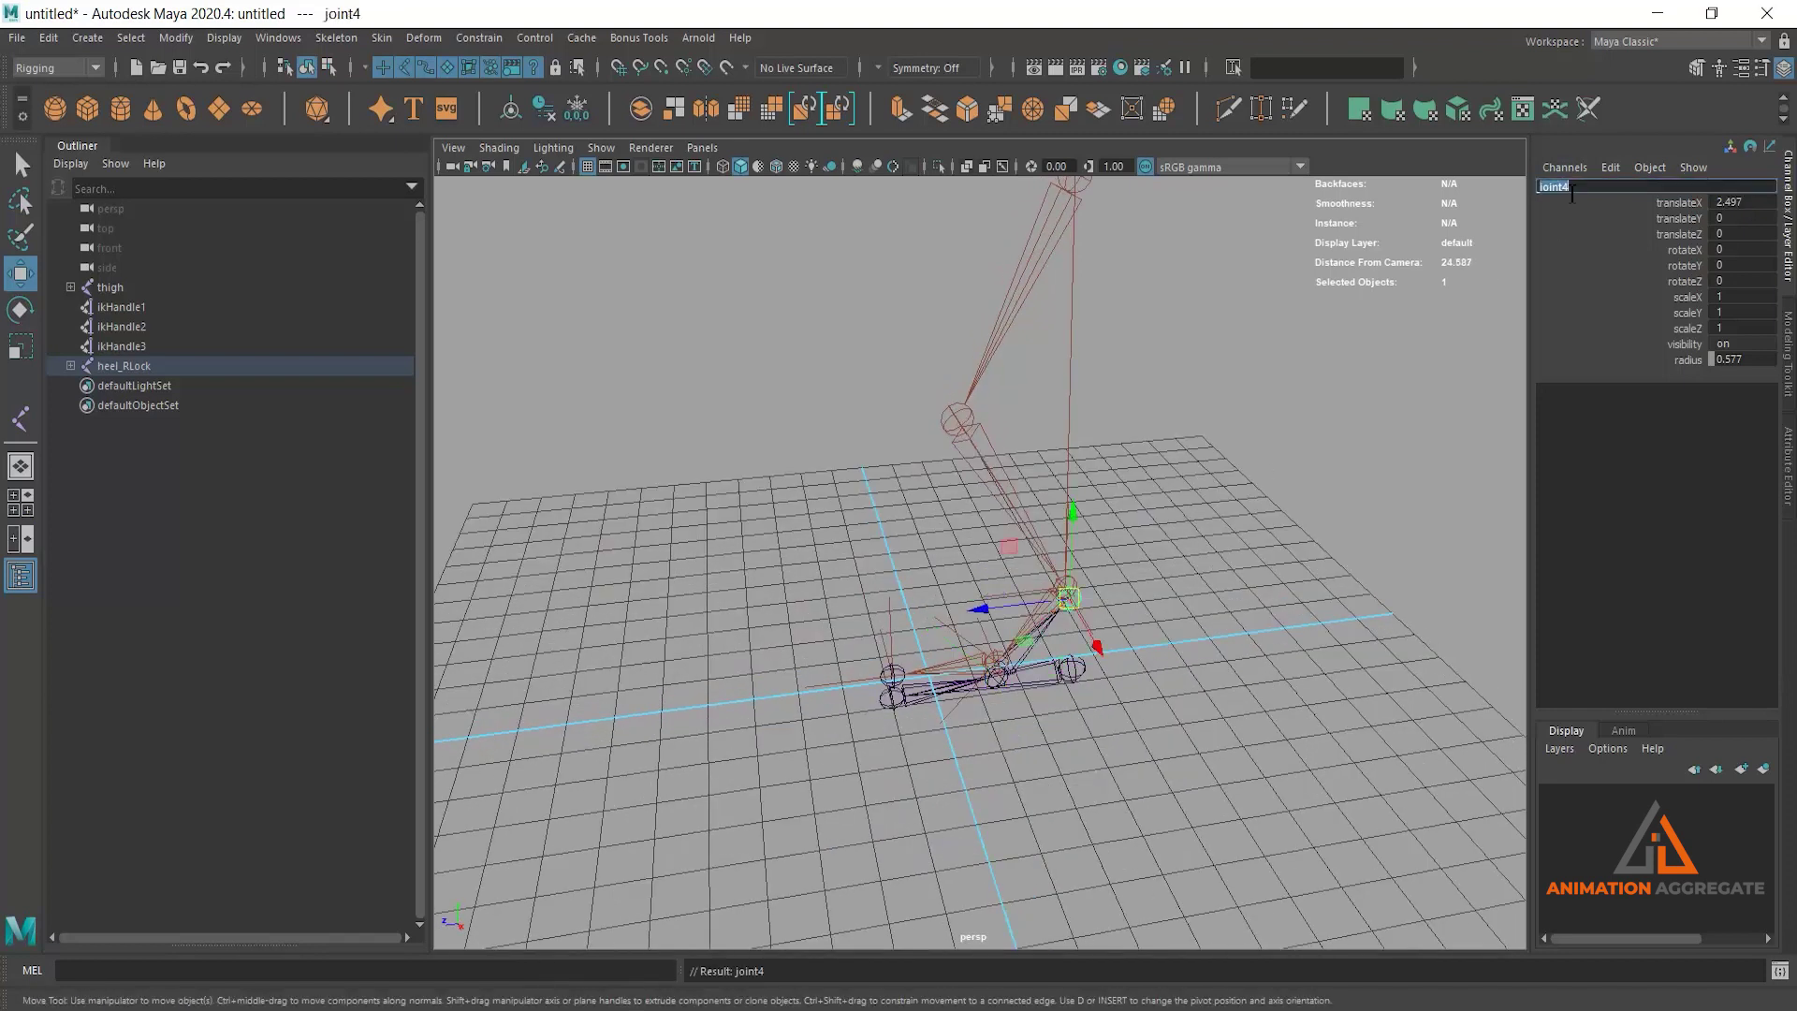
text(ankle_RLock)
key(Return)
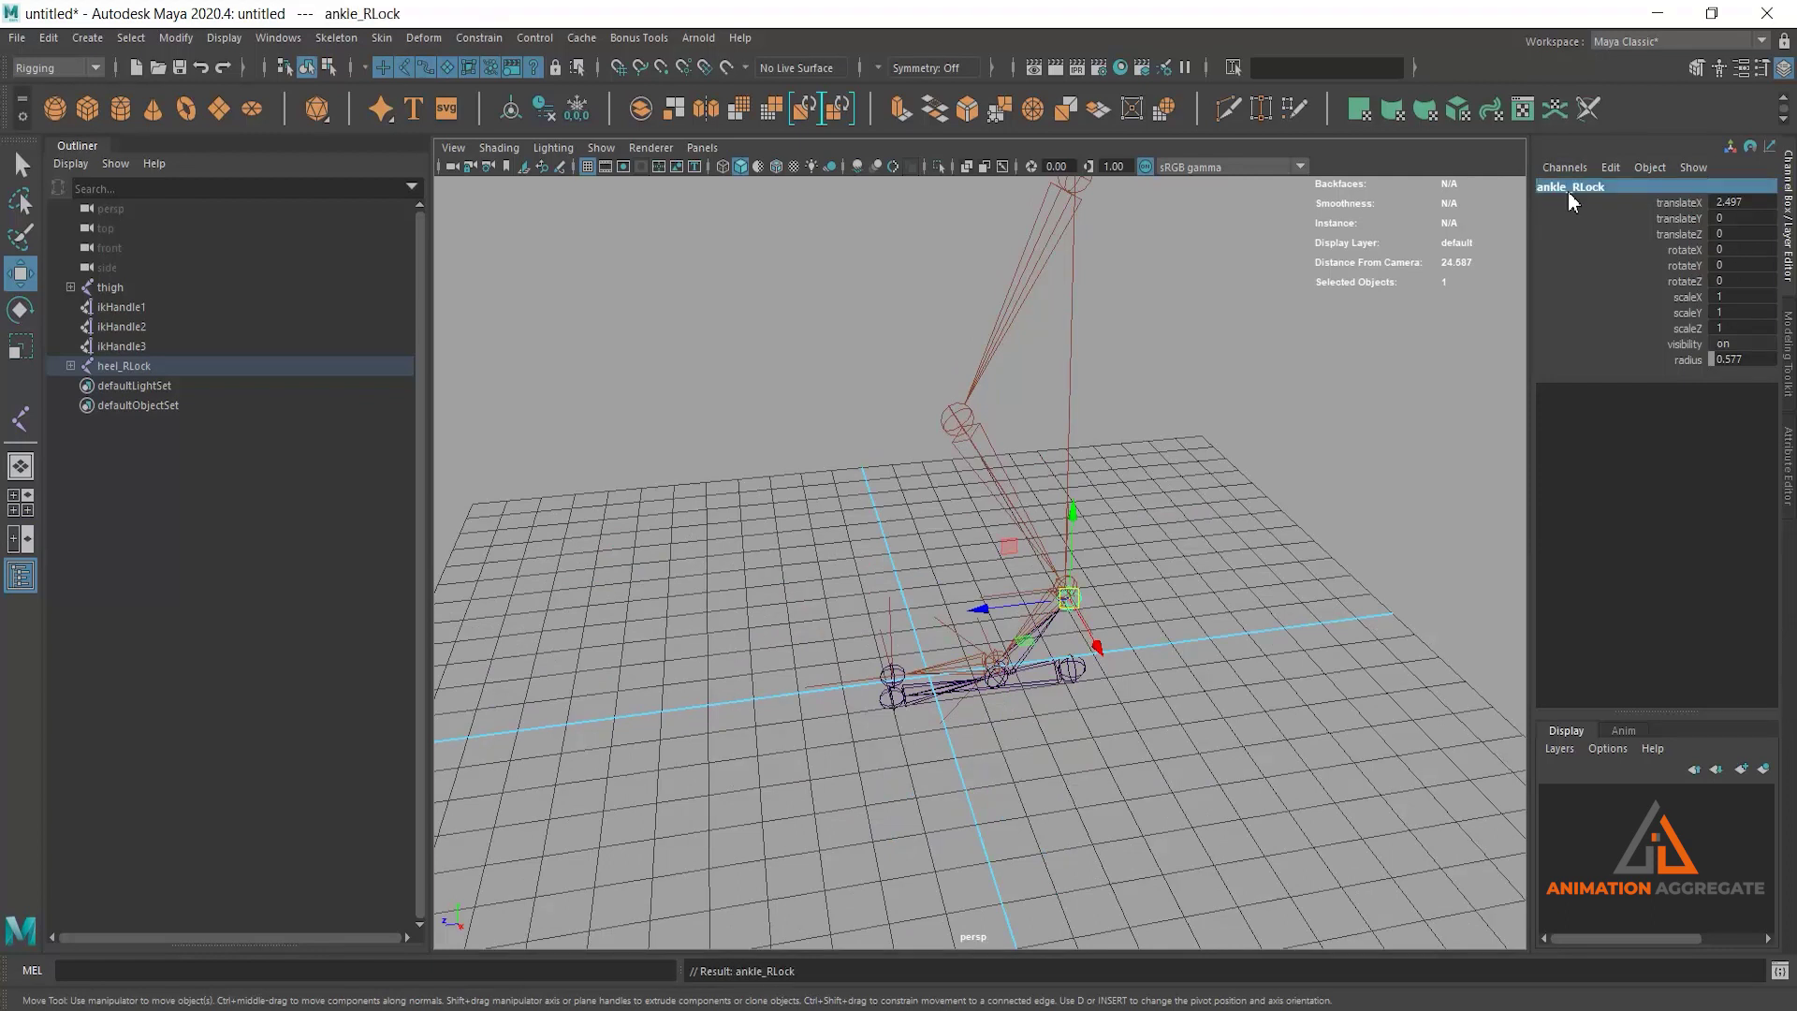
mouse_move(1231, 469)
alt+mouse_down()
mouse_move(1043, 332)
mouse_move(1087, 469)
mouse_move(1077, 404)
mouse_move(1161, 403)
alt+mouse_up()
Step: Parent the toe IK handle ikHandle3 under toe_RLock
click(1180, 401)
alt+drag(1086, 478, 1009, 466)
alt+right_drag(1009, 465, 998, 501)
mouse_move(999, 502)
alt+mouse_down()
mouse_move(1023, 489)
mouse_move(782, 441)
alt+mouse_up()
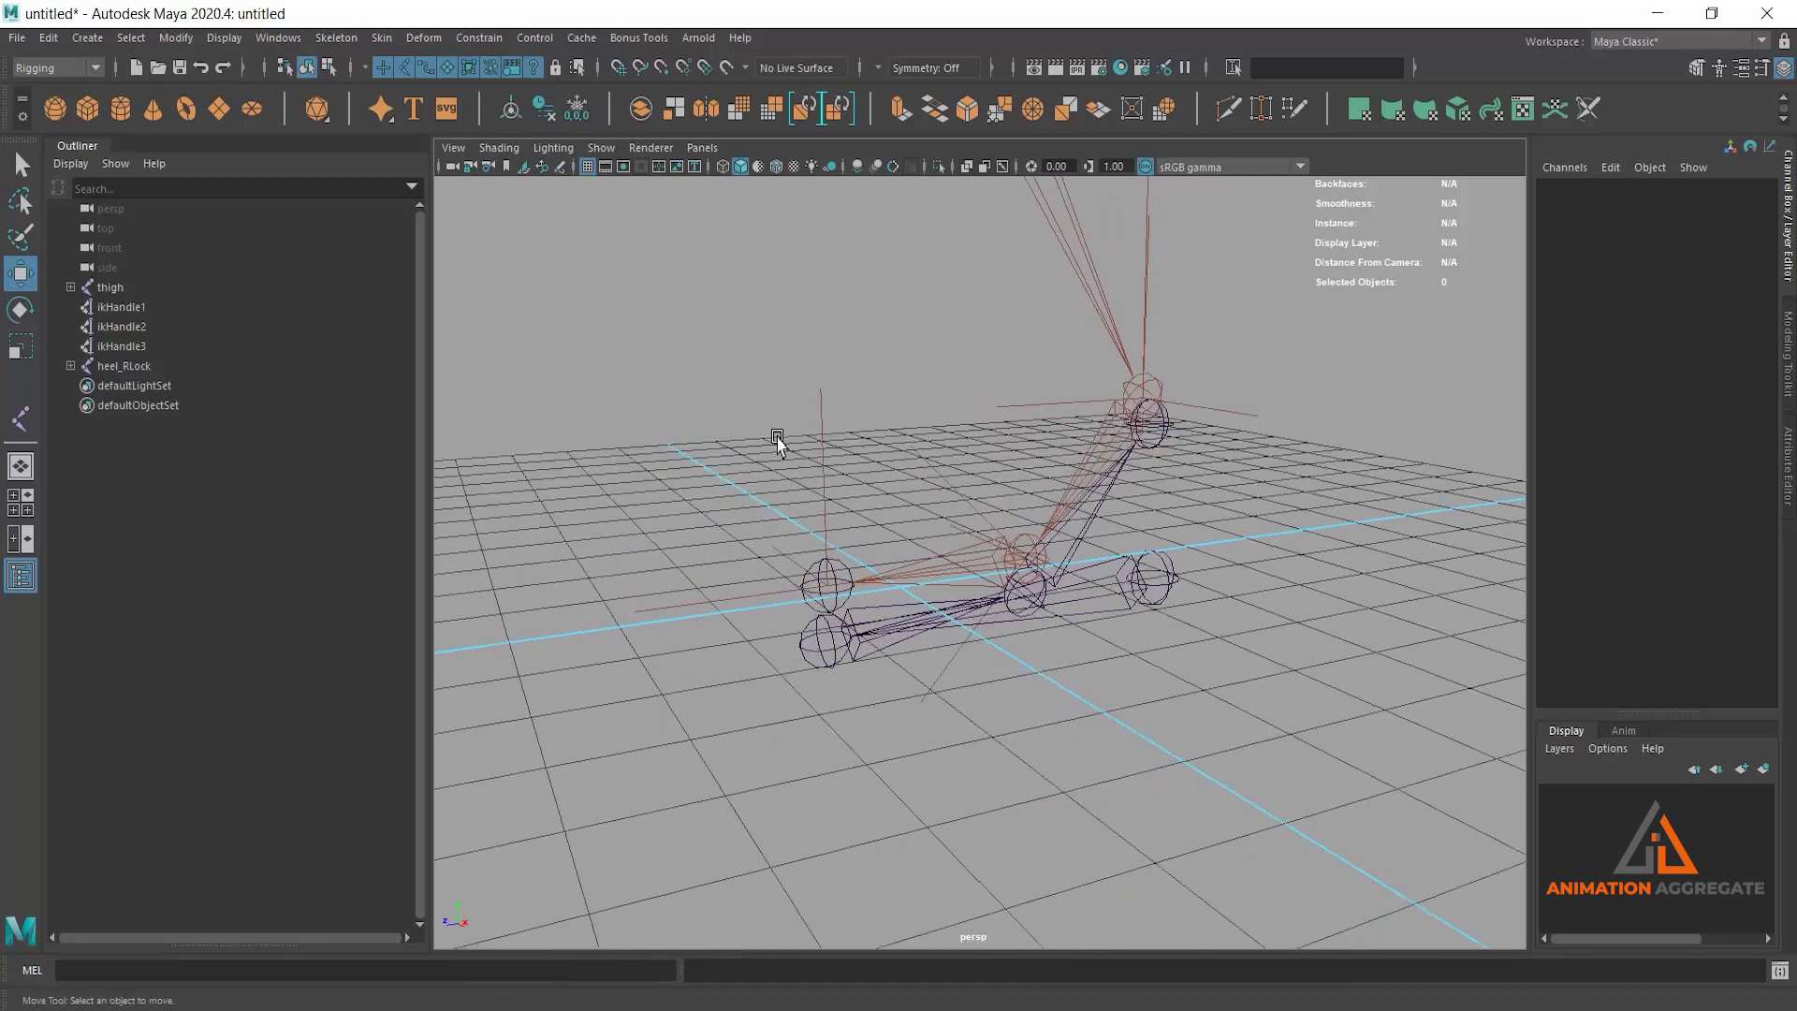
alt+right_drag(782, 441, 801, 486)
mouse_move(801, 486)
alt+mouse_down()
mouse_move(939, 473)
mouse_move(967, 401)
mouse_move(854, 473)
mouse_move(846, 534)
mouse_move(823, 521)
alt+mouse_up()
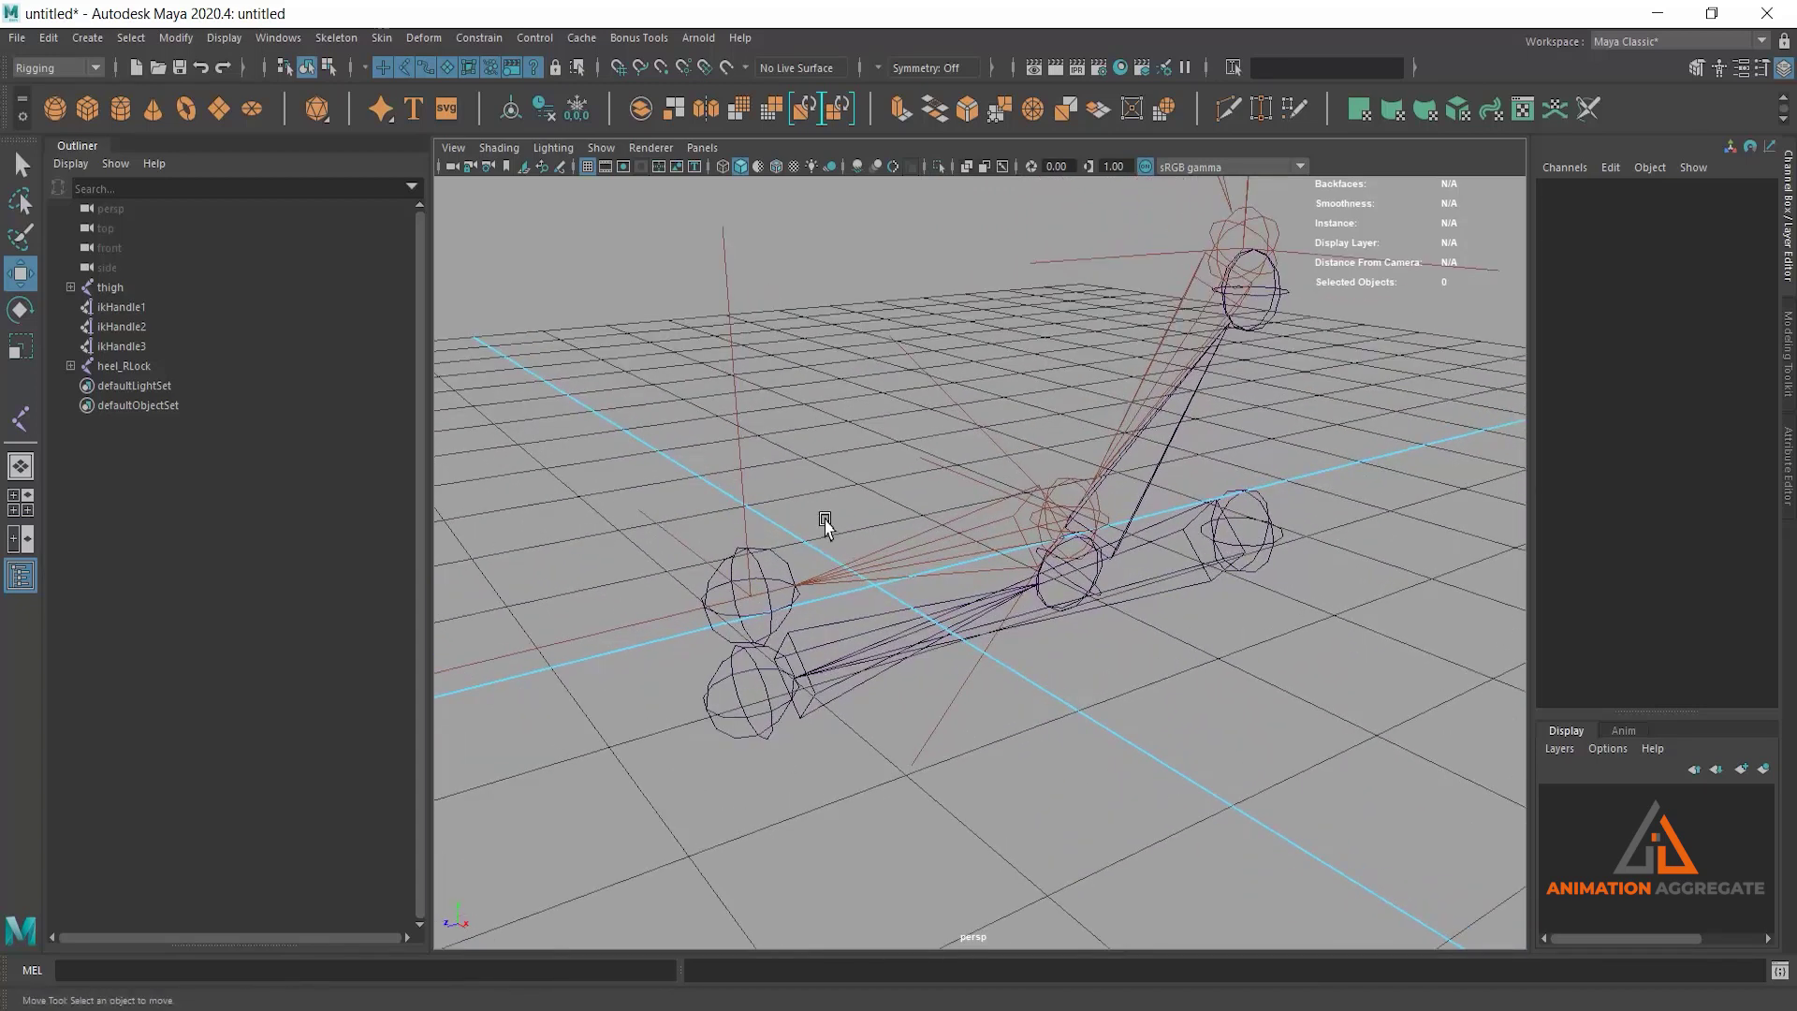
click(722, 343)
alt+drag(807, 436, 795, 391)
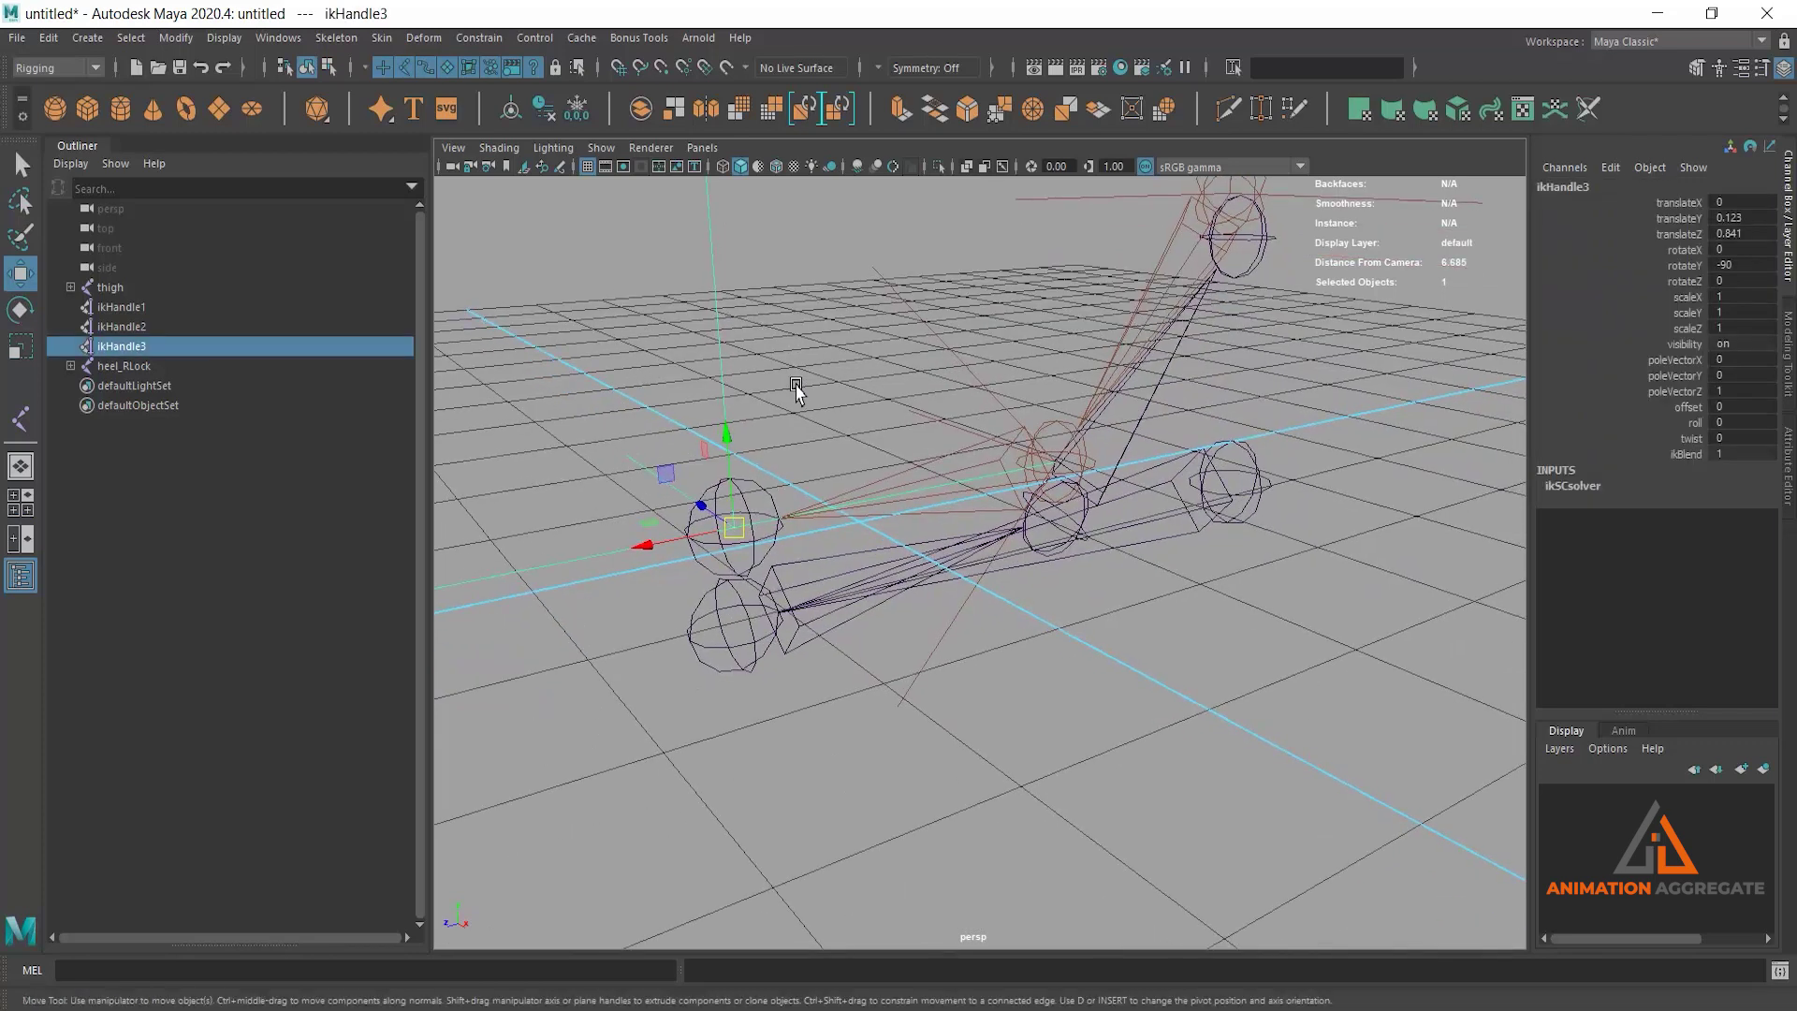
shift+click(864, 559)
alt+drag(947, 523, 832, 454)
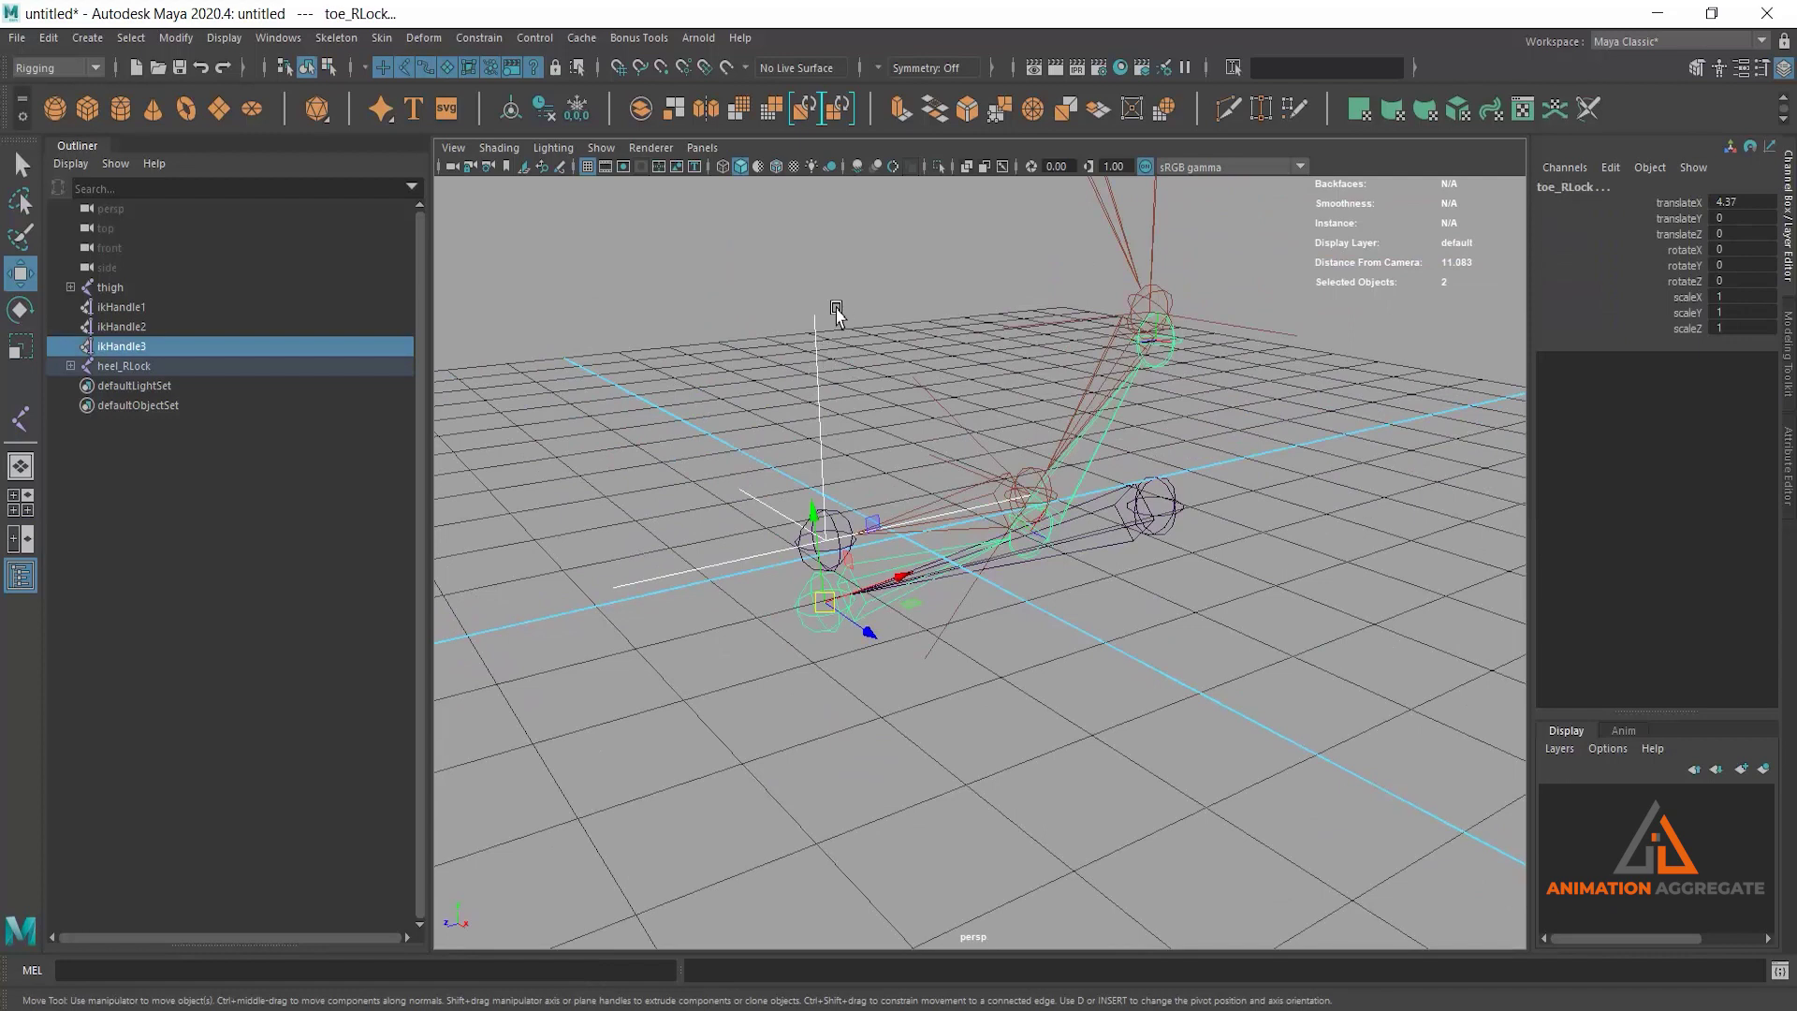
key(ctrl+z)
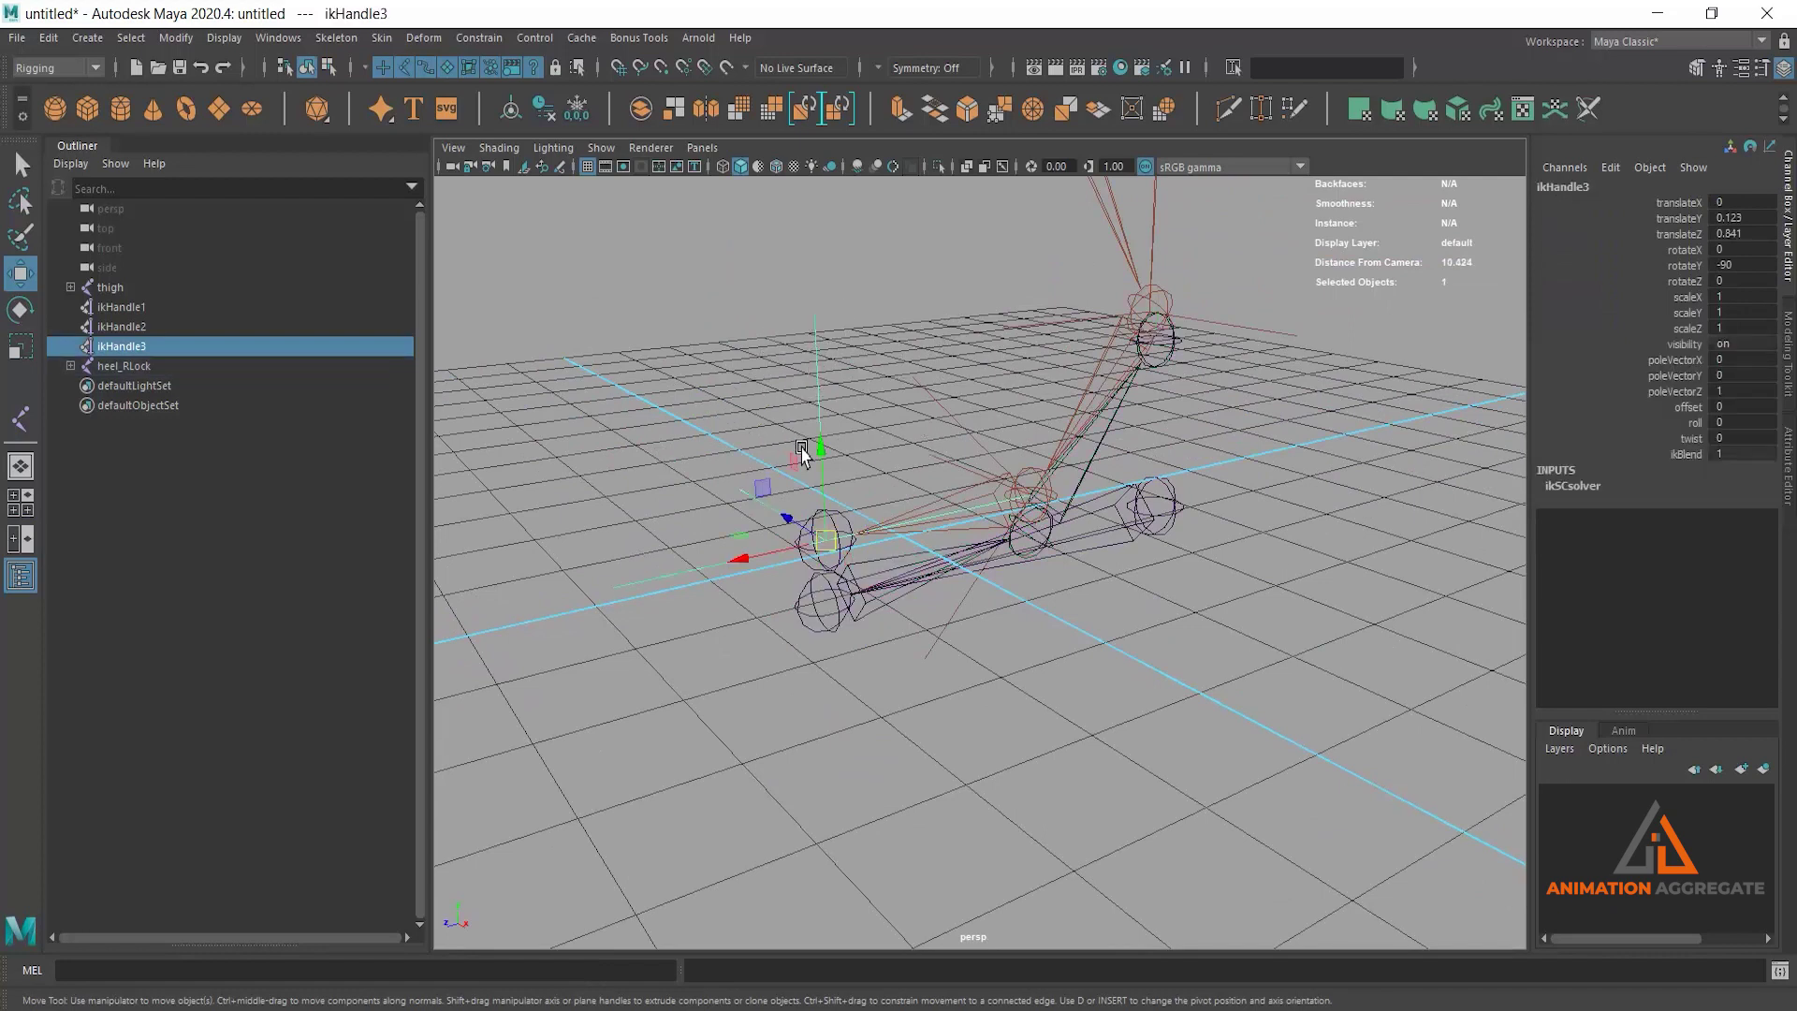
alt+right_drag(843, 379, 901, 515)
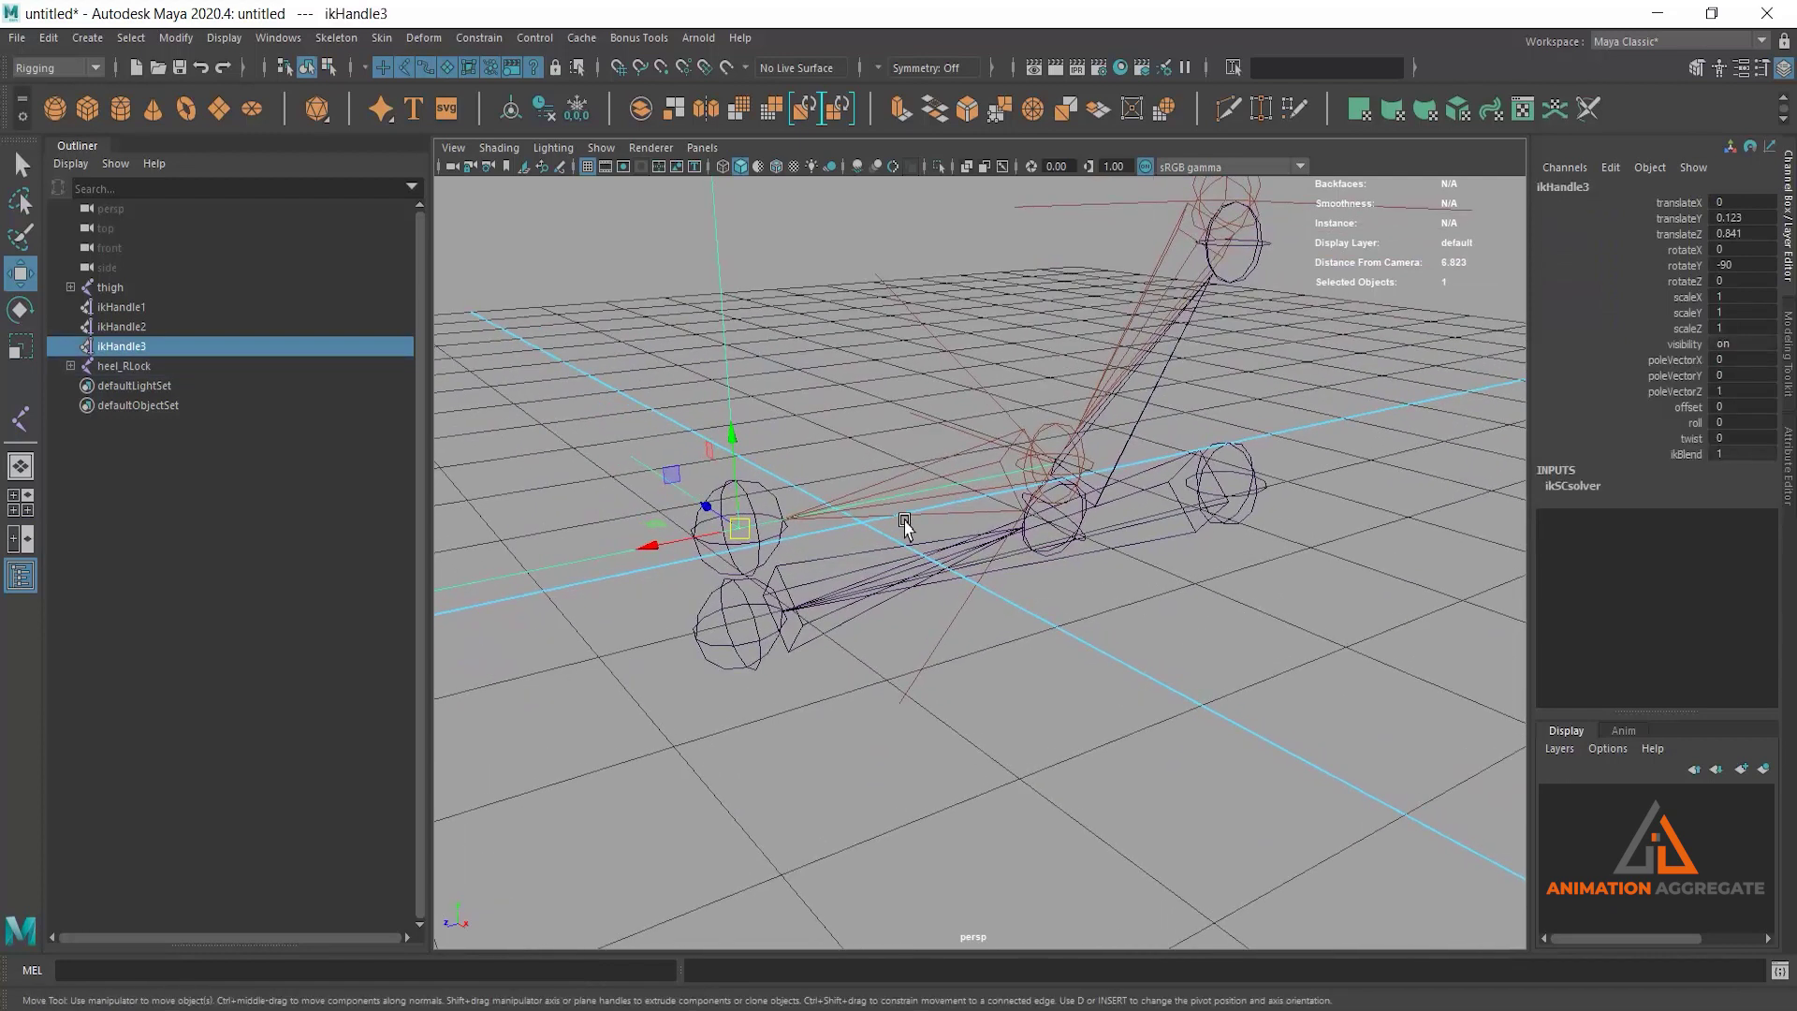
shift+click(820, 567)
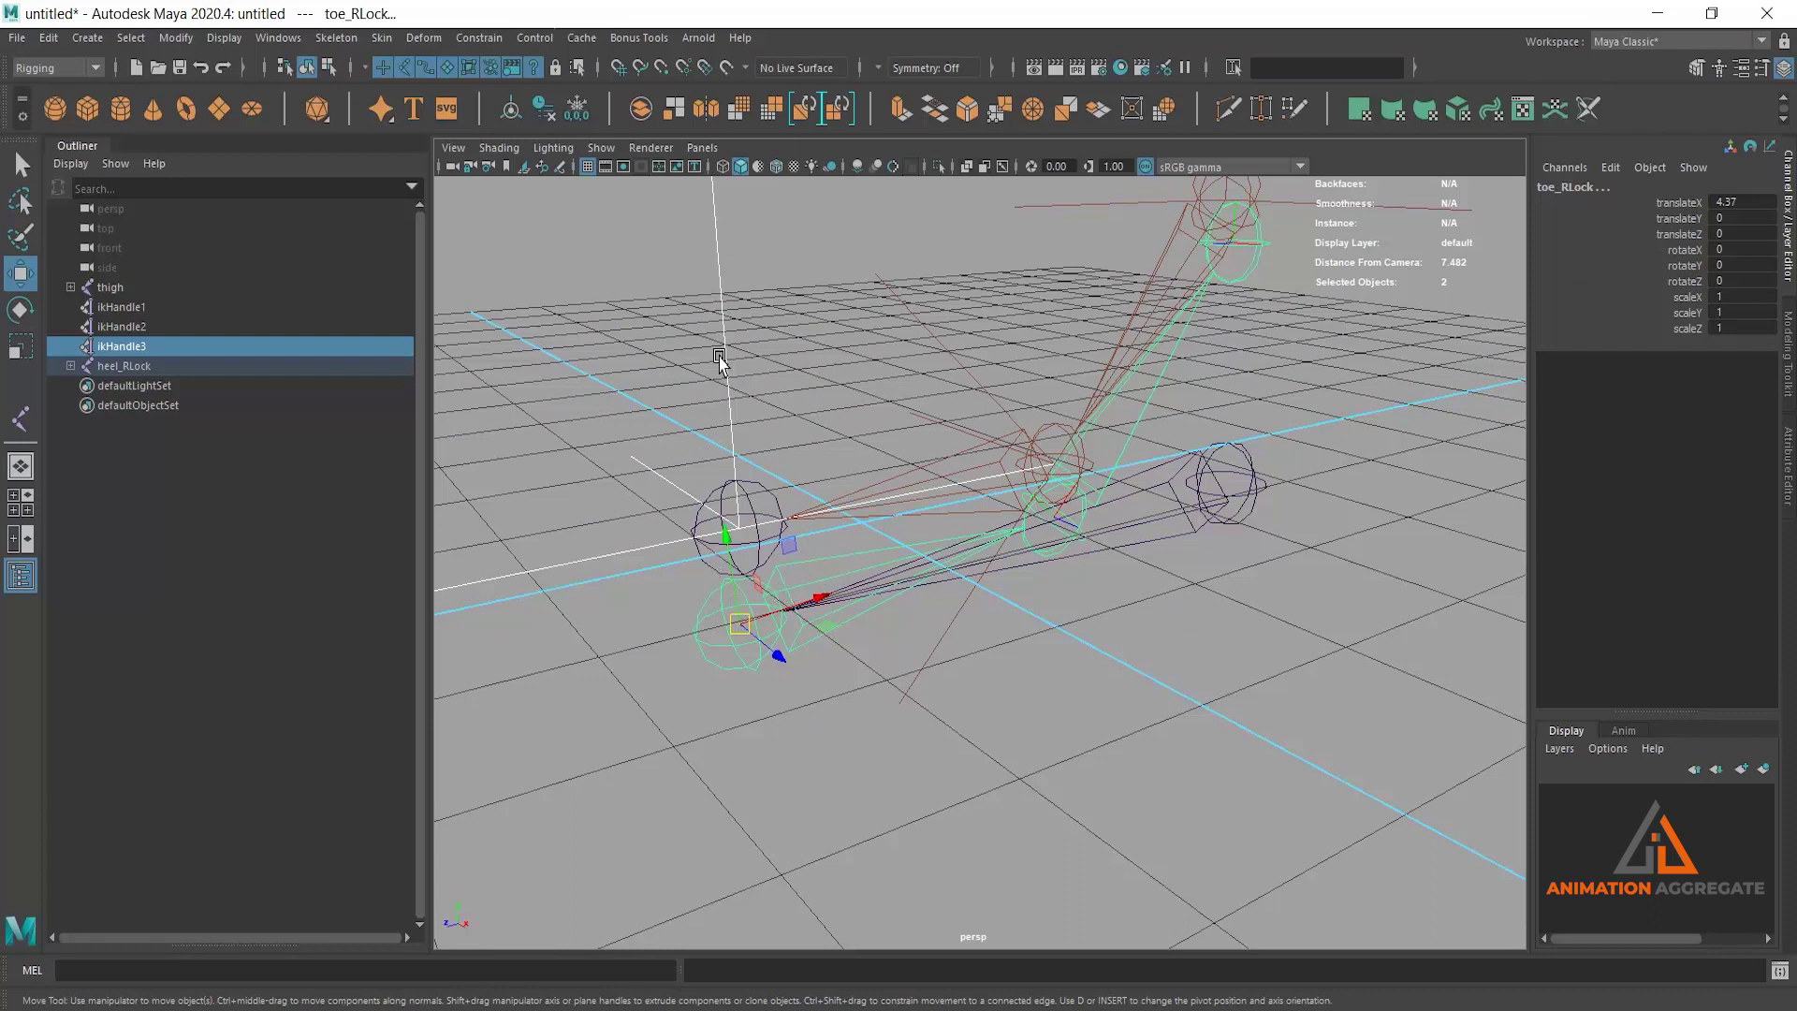
mouse_move(1076, 630)
alt+mouse_down()
mouse_move(1008, 615)
mouse_move(1002, 585)
alt+mouse_up()
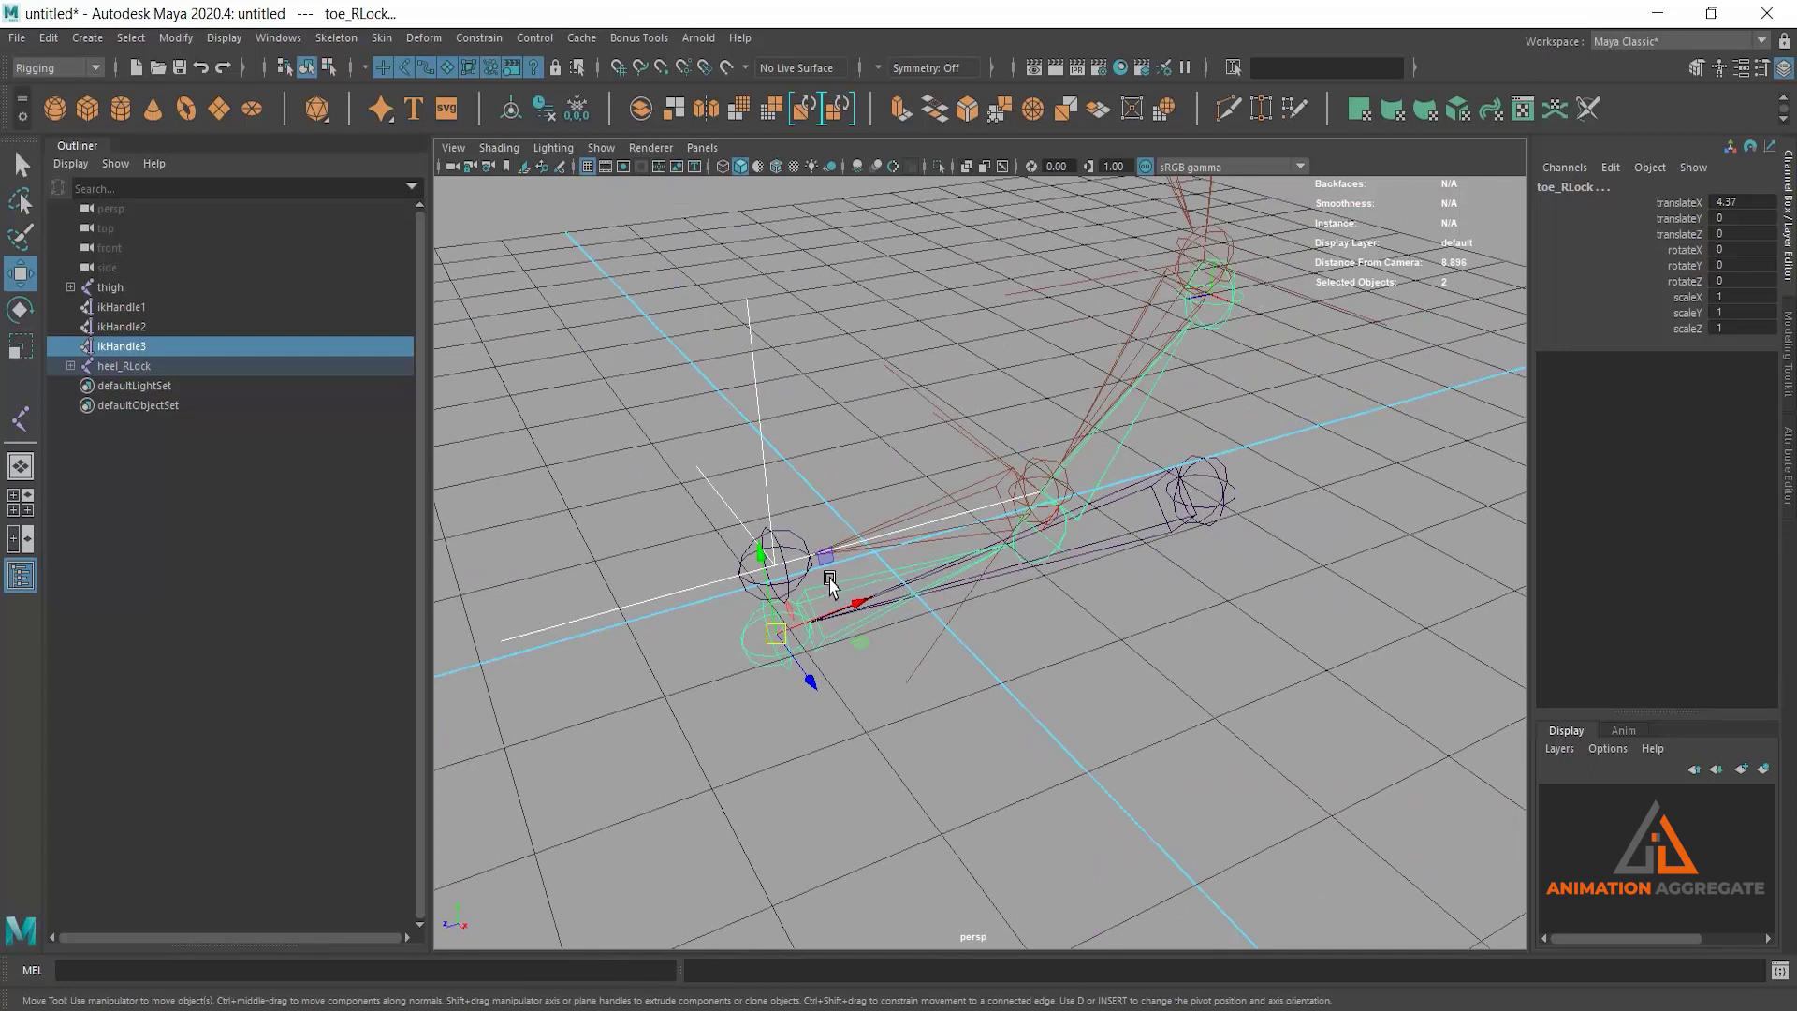
key(p)
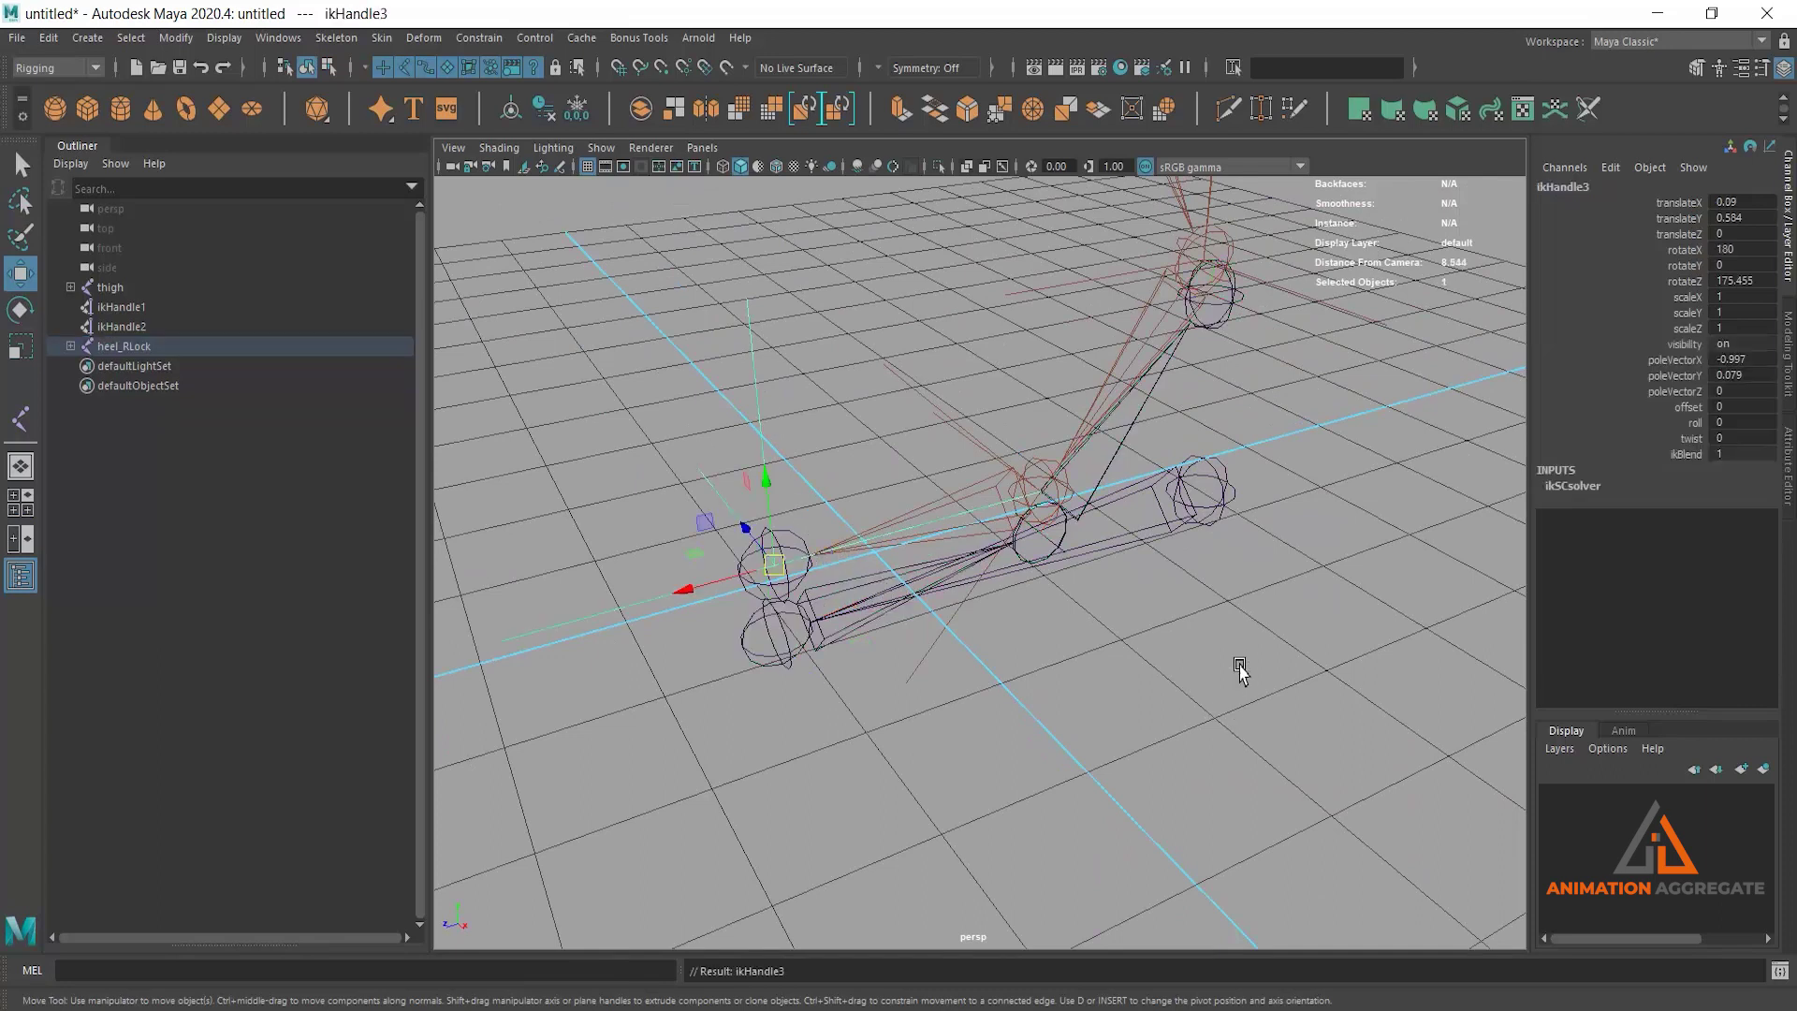
Step: Parent ikHandle2 under ball_RLock in the reverse-foot hierarchy
scroll(1235, 655, down, 2)
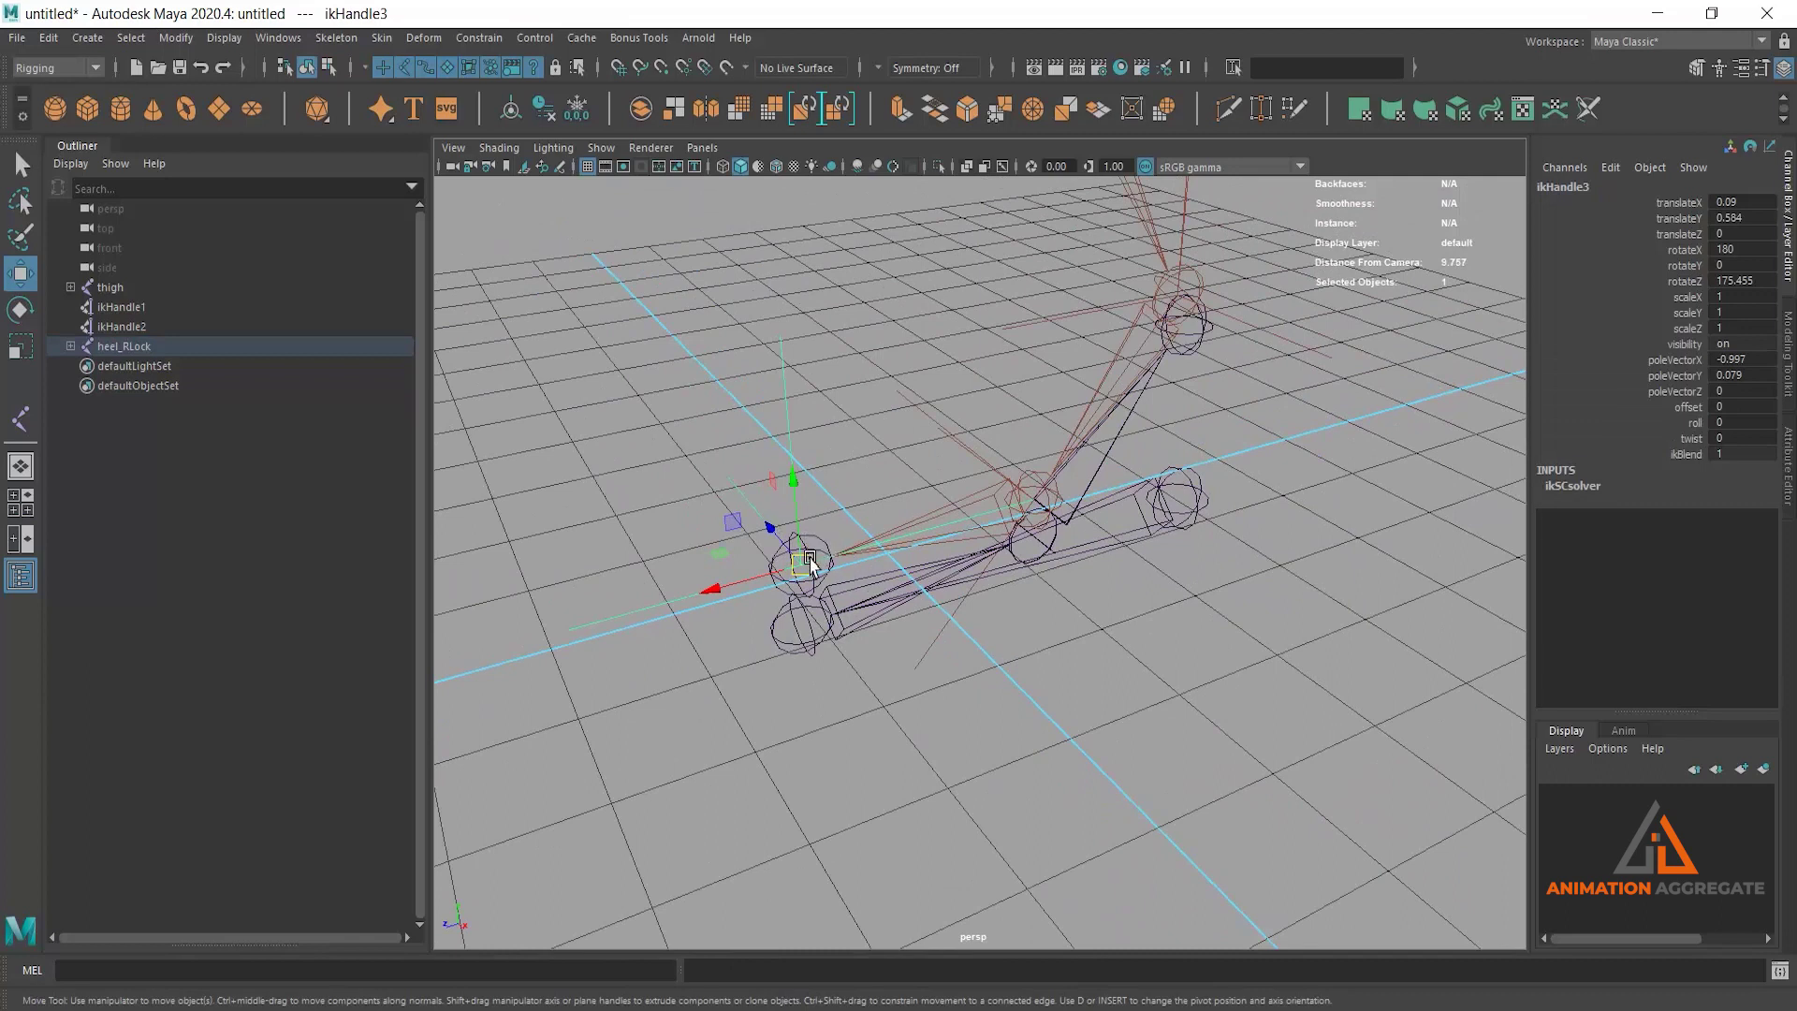
mouse_move(967, 642)
alt+mouse_down()
mouse_move(942, 614)
mouse_move(951, 642)
alt+mouse_up()
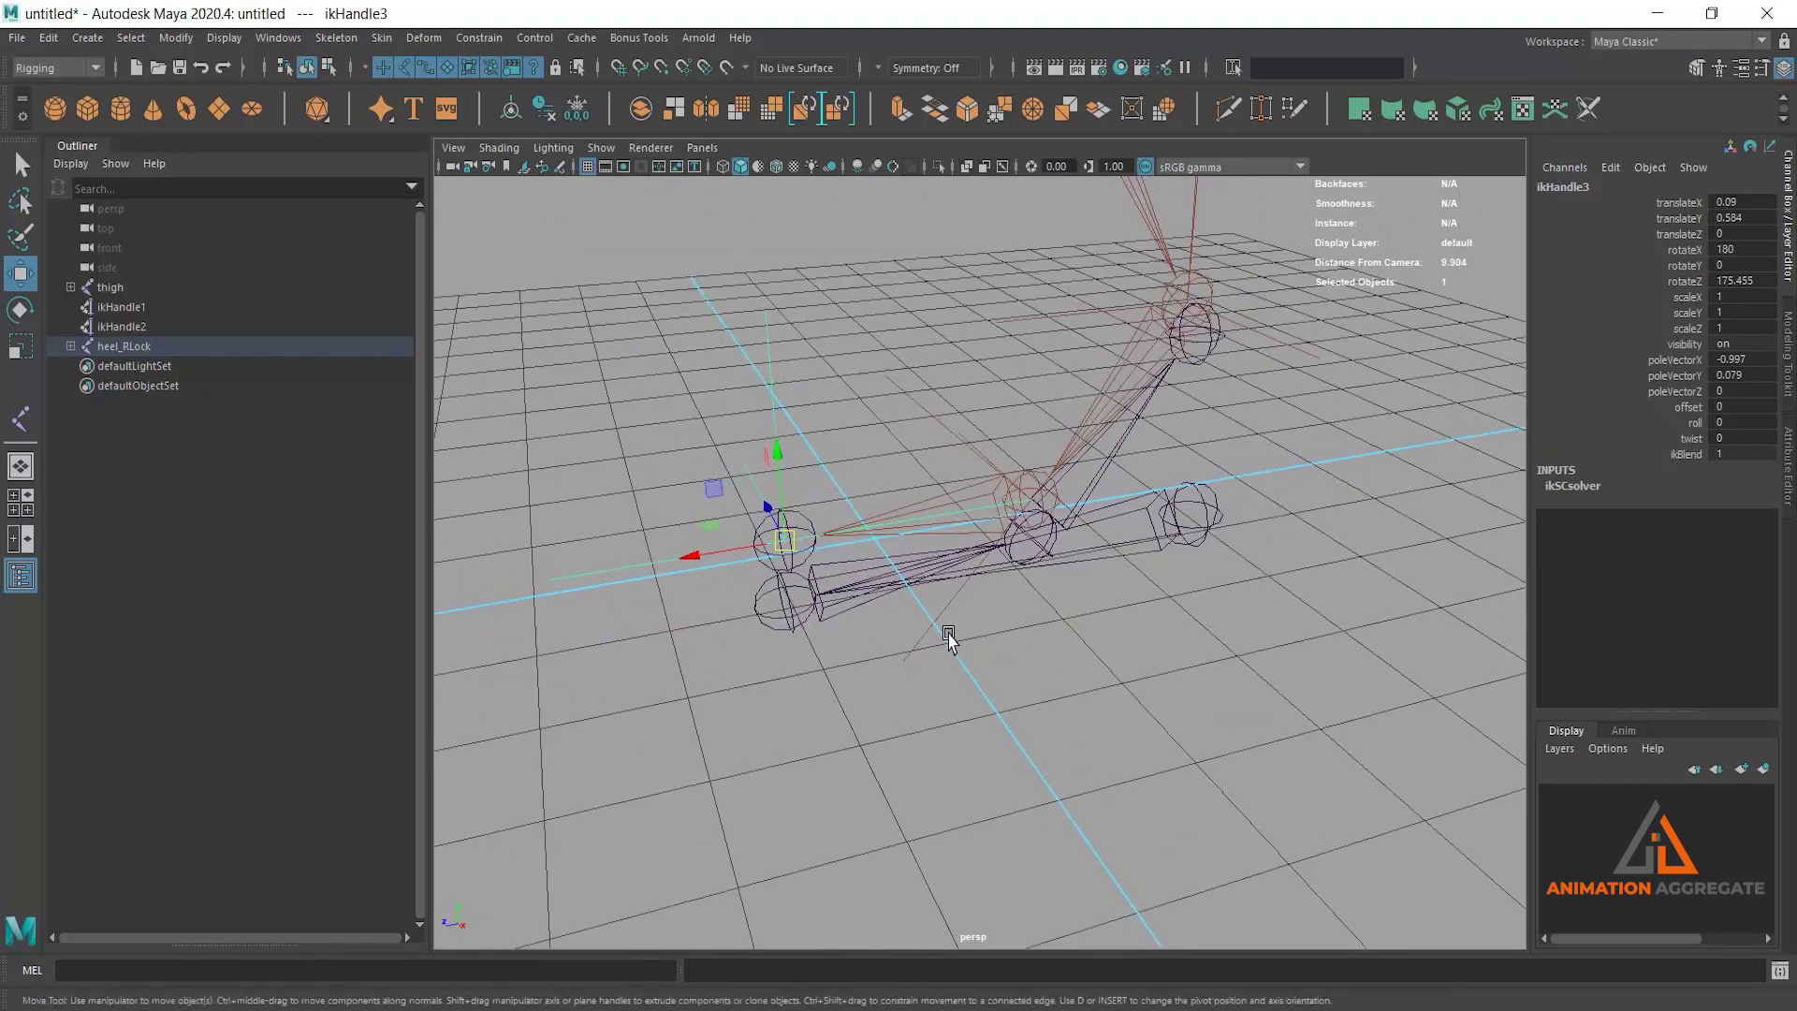
click(927, 412)
alt+drag(923, 421, 1187, 634)
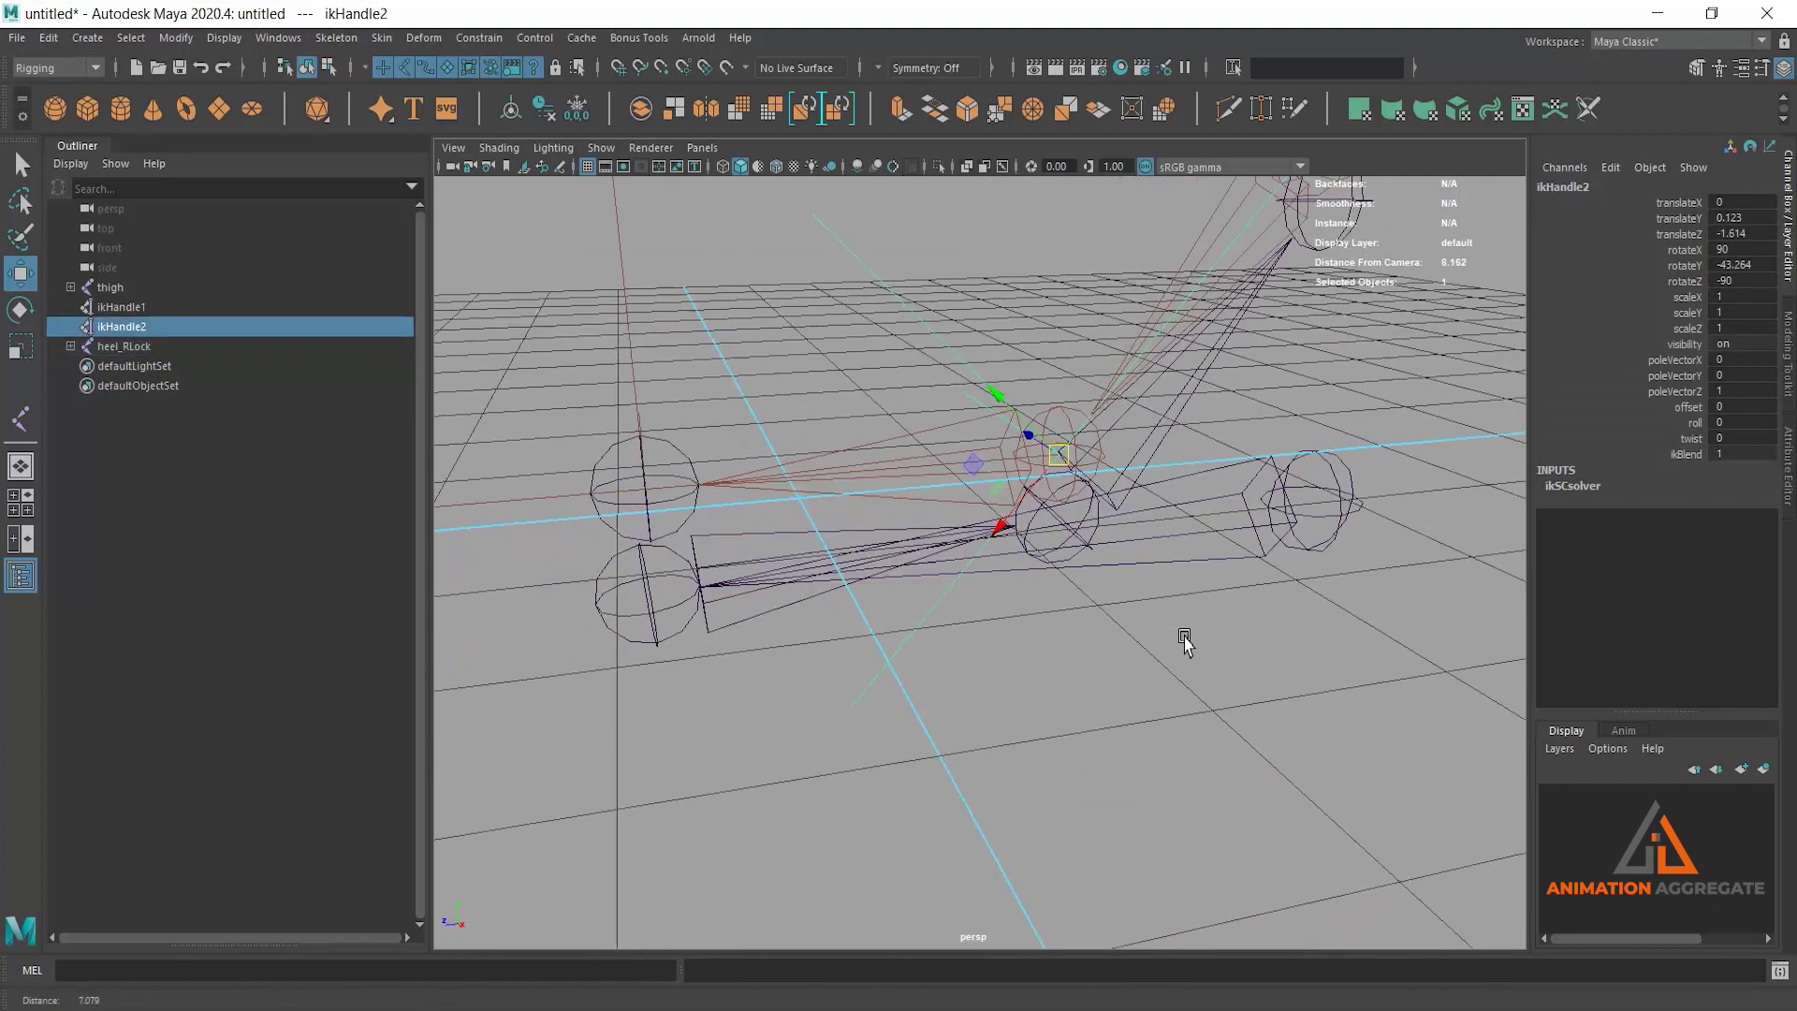
alt+drag(1174, 439, 1076, 562)
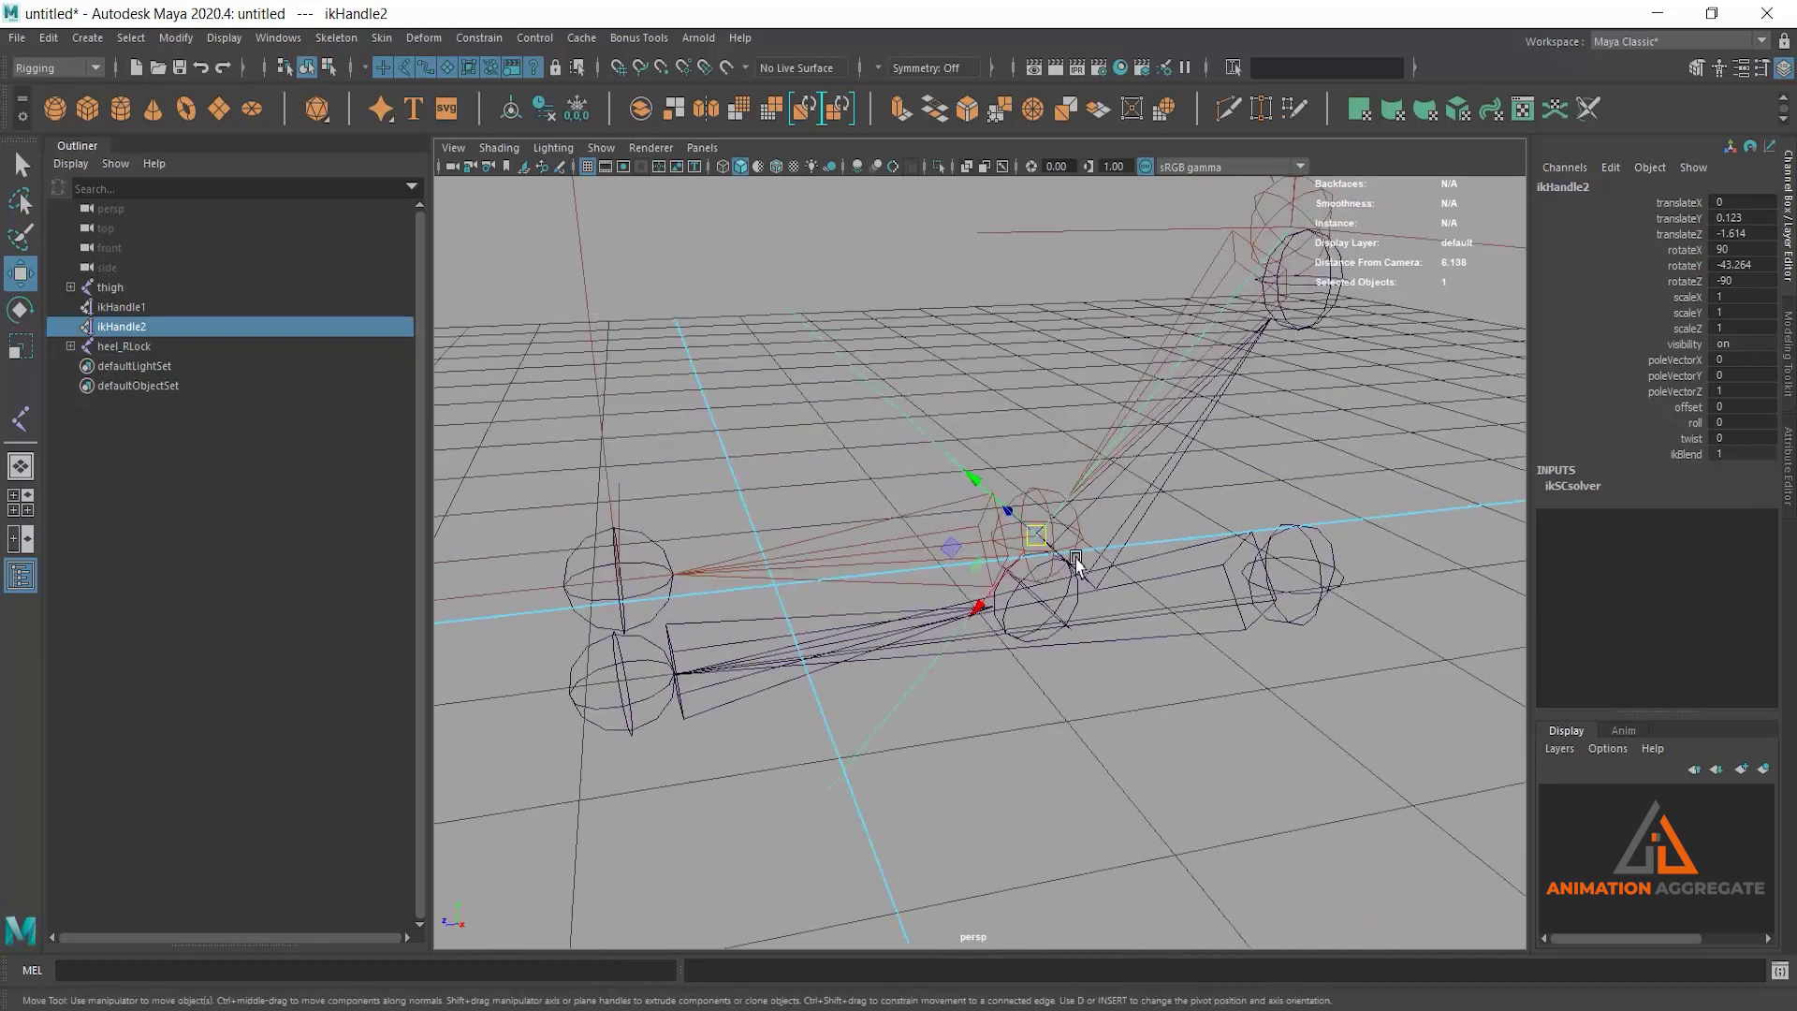
shift+click(1153, 495)
key(p)
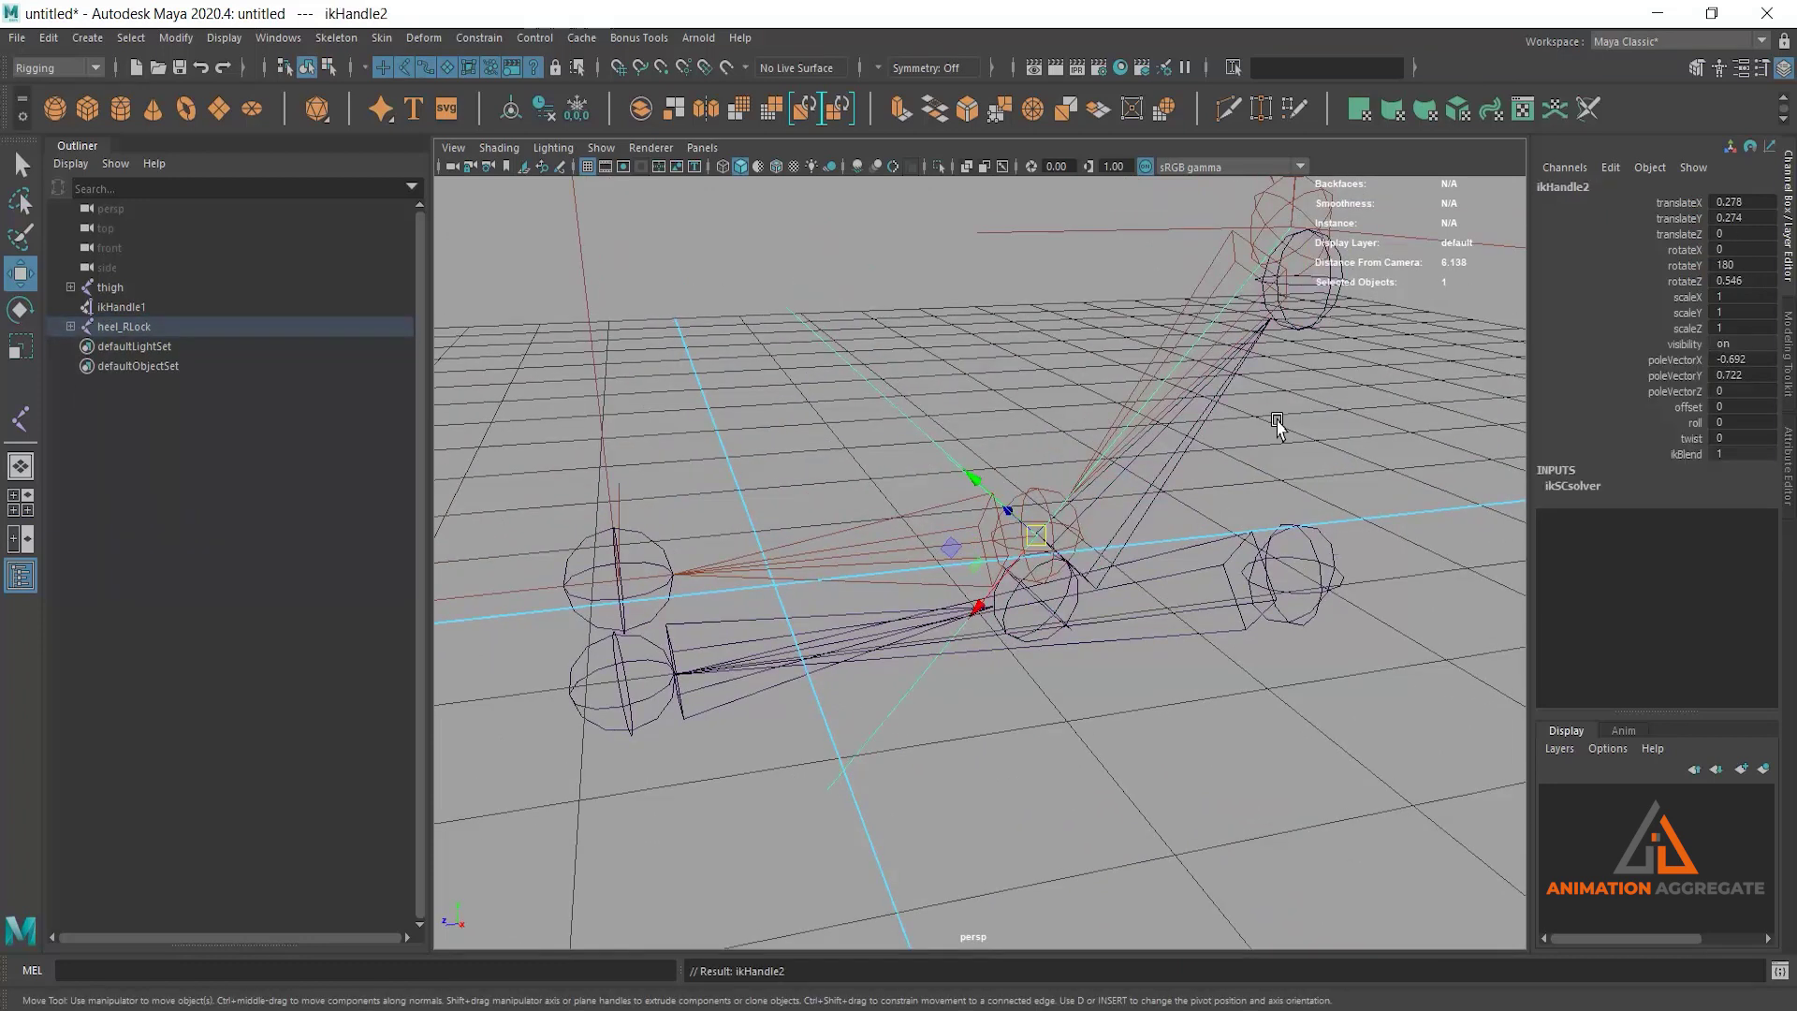
Step: Parent ikHandle1 under ankle_RLock and select heel_RLock to check the chain
alt+drag(1231, 425, 971, 425)
click(946, 412)
mouse_move(1150, 468)
alt+mouse_down()
mouse_move(1097, 541)
mouse_move(1017, 506)
alt+mouse_up()
shift+click(1138, 532)
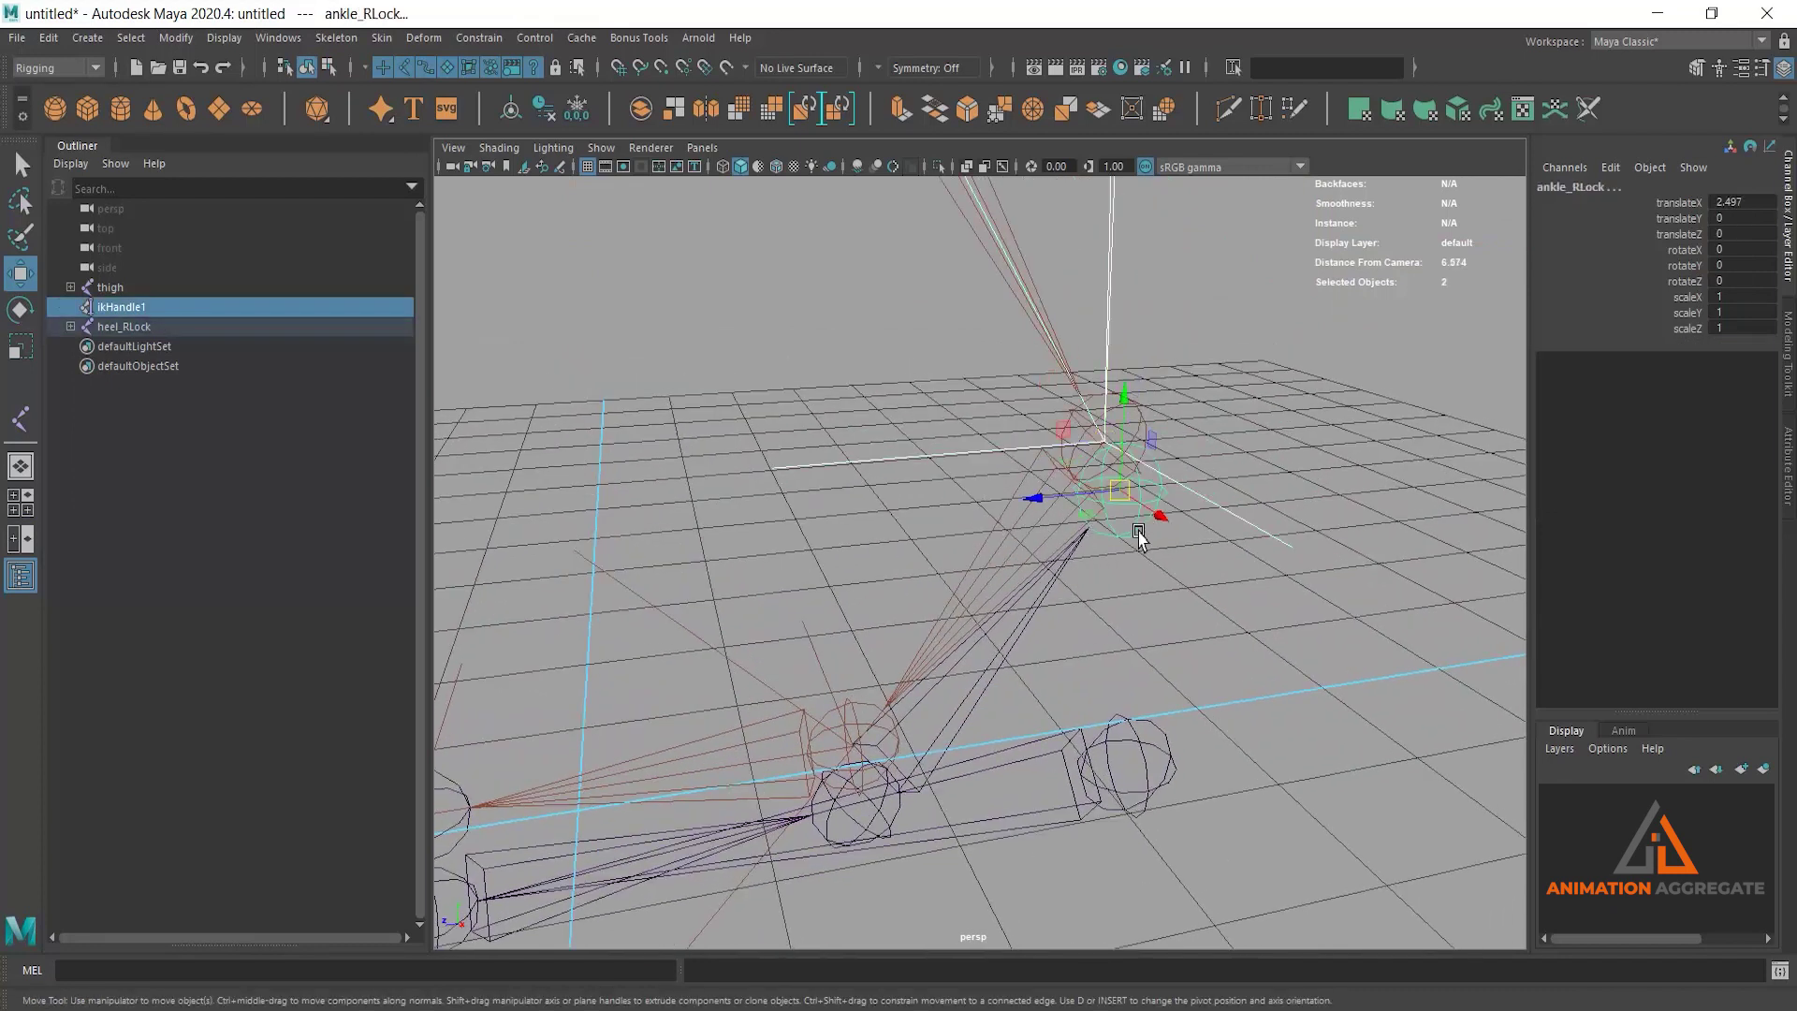
key(p)
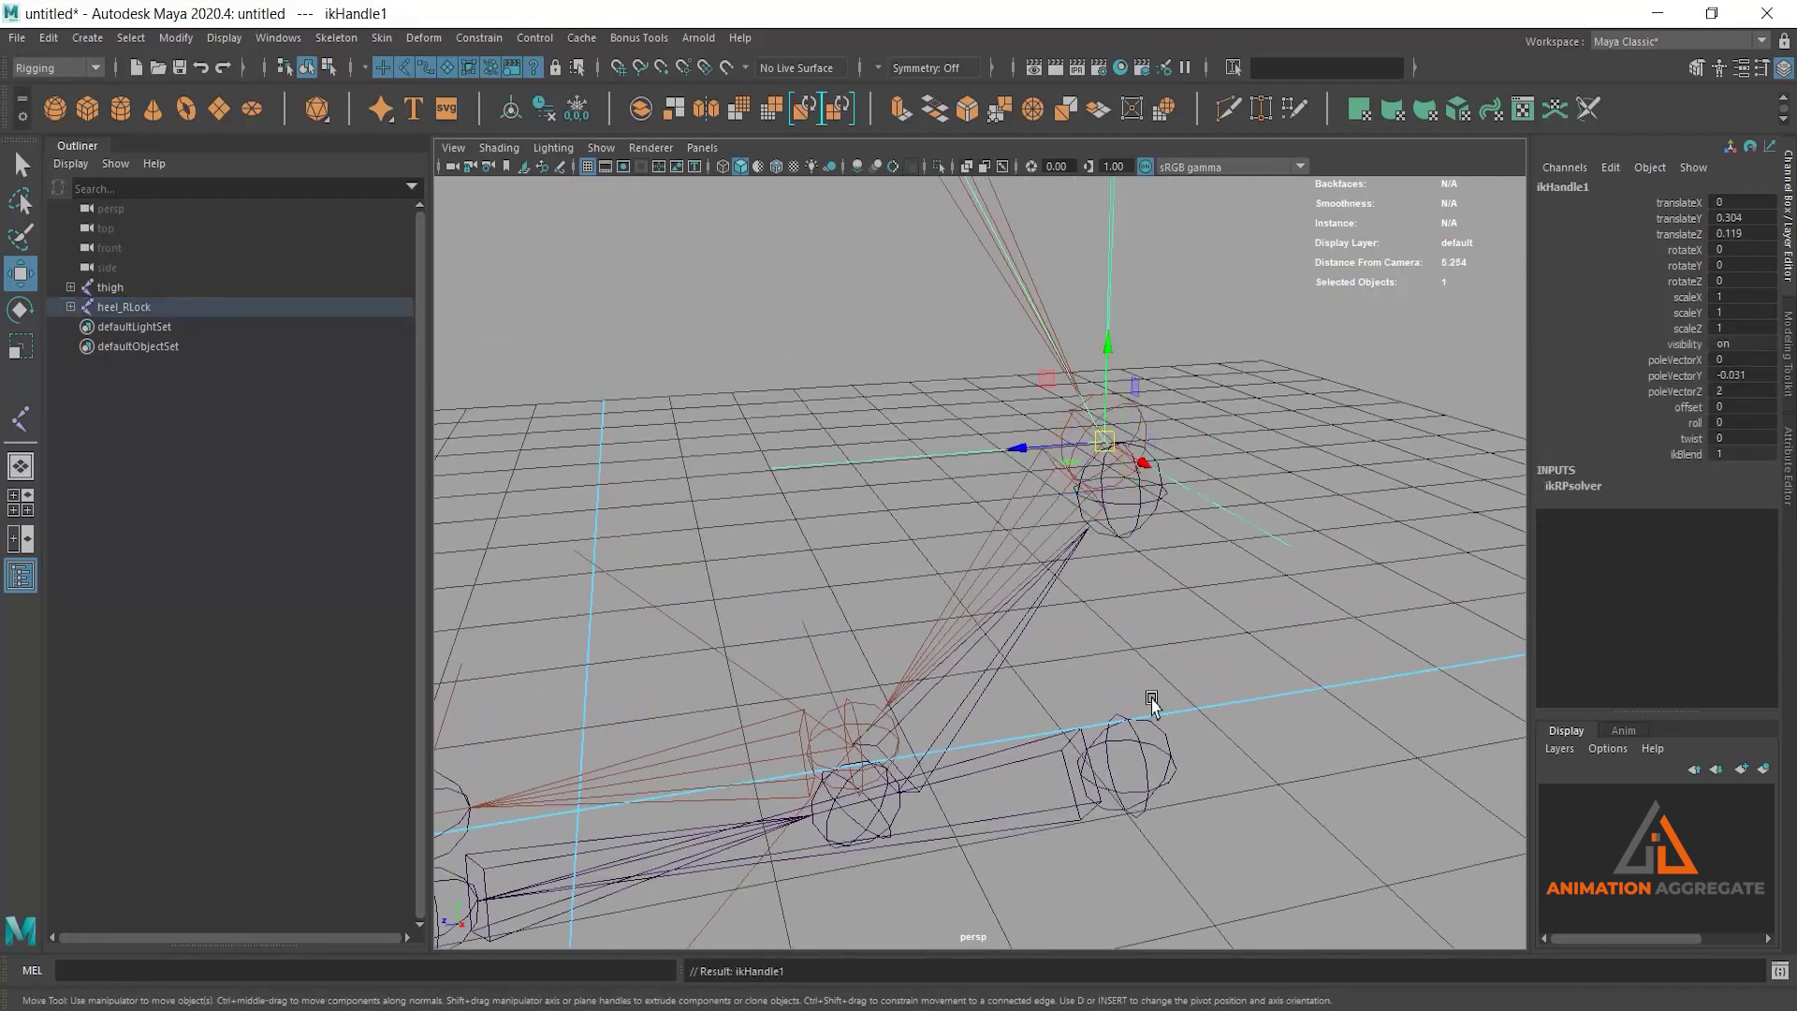
click(1146, 758)
mouse_move(1146, 758)
alt+mouse_down()
mouse_move(1150, 672)
mouse_move(1083, 653)
mouse_move(967, 411)
mouse_move(883, 573)
mouse_move(1076, 374)
mouse_move(851, 522)
mouse_move(1127, 355)
mouse_move(1077, 337)
alt+mouse_up()
scroll(1091, 533, down, 5)
scroll(1111, 553, down, 1)
scroll(1110, 558, down, 1)
middle_drag(1108, 553, 858, 389)
scroll(983, 567, up, 3)
scroll(992, 496, up, 3)
key(Down)
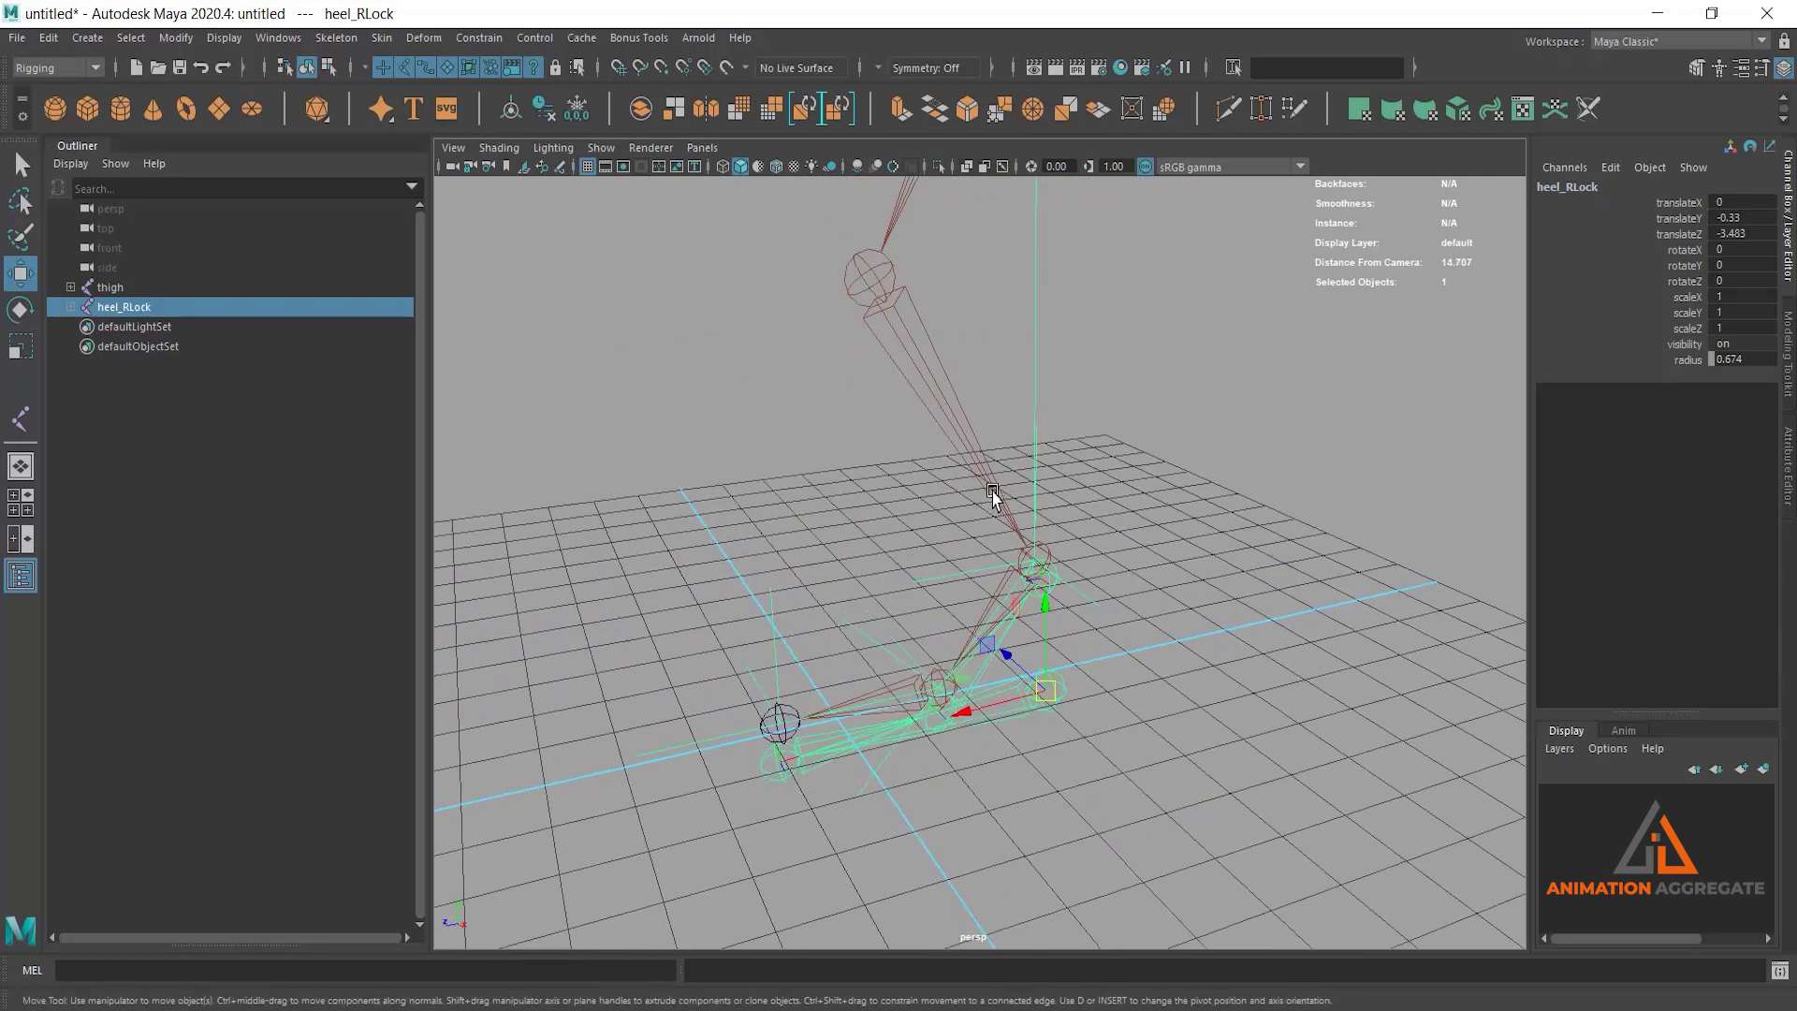
key(e)
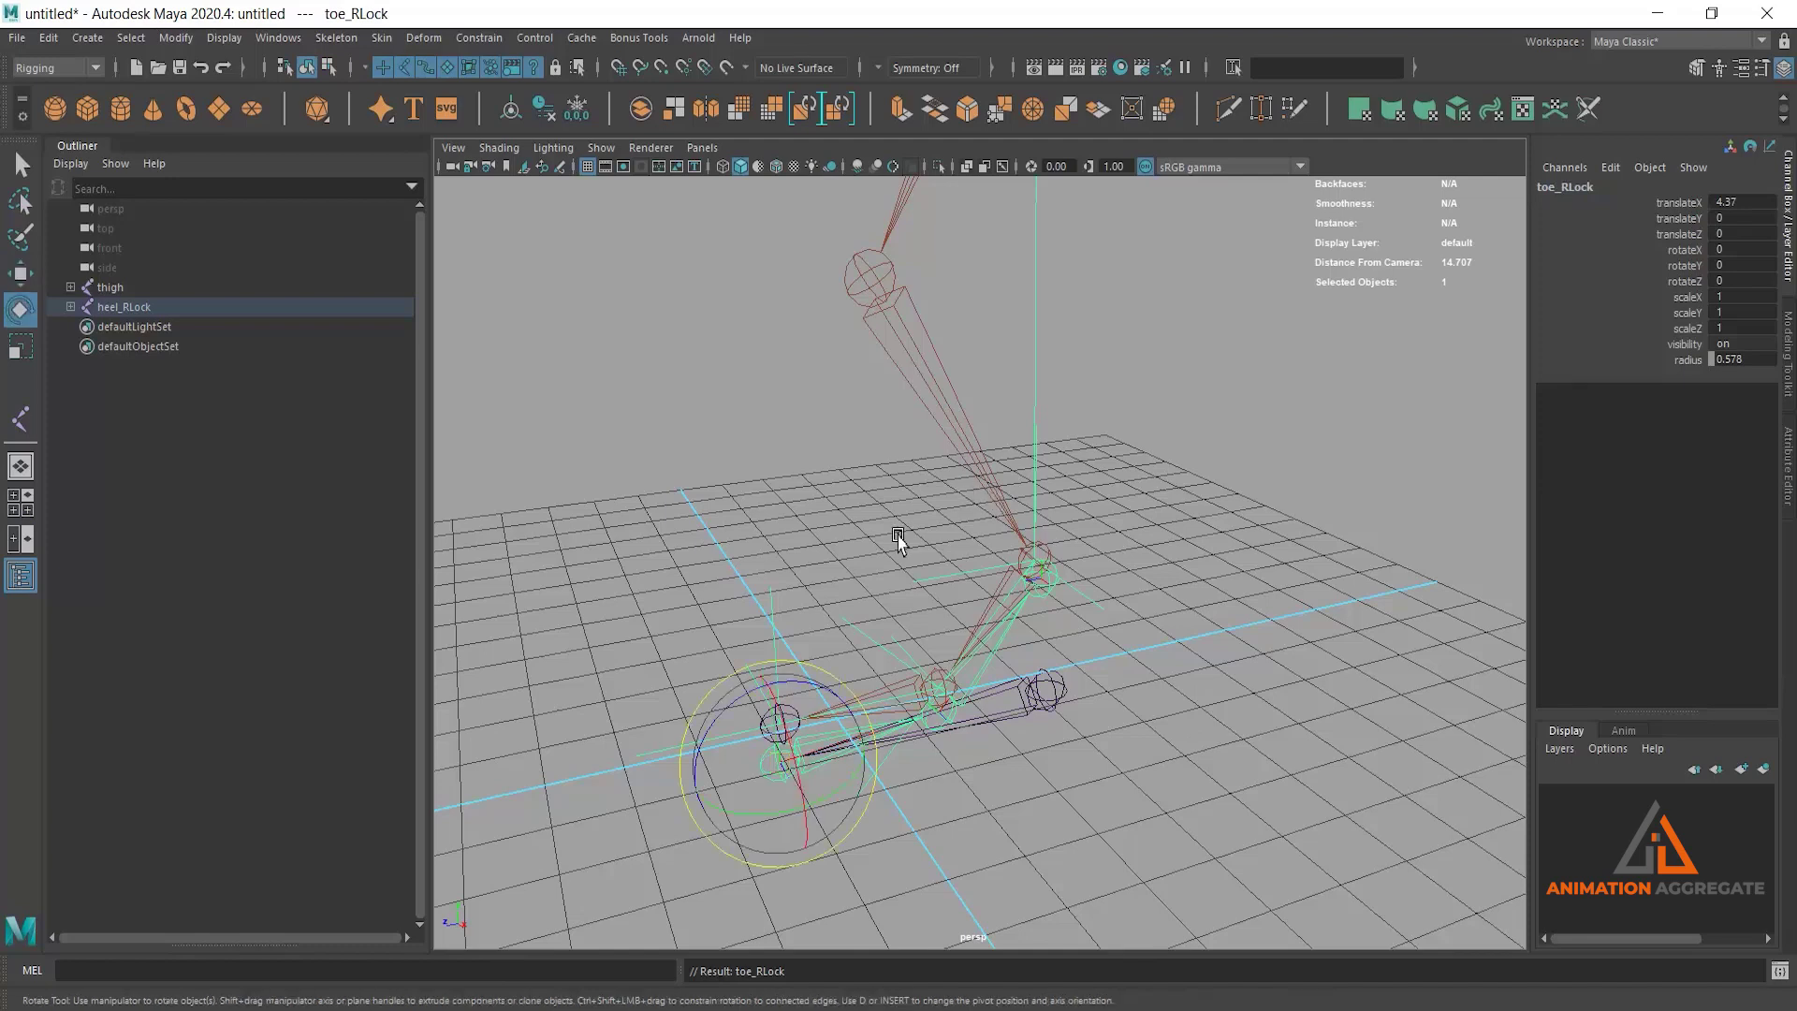
mouse_move(690, 734)
mouse_down()
mouse_move(645, 782)
mouse_move(1104, 683)
mouse_up()
scroll(896, 599, down, 8)
mouse_move(896, 599)
mouse_down()
mouse_move(880, 552)
mouse_move(915, 553)
mouse_move(894, 592)
mouse_up()
click(923, 521)
key(ctrl+z)
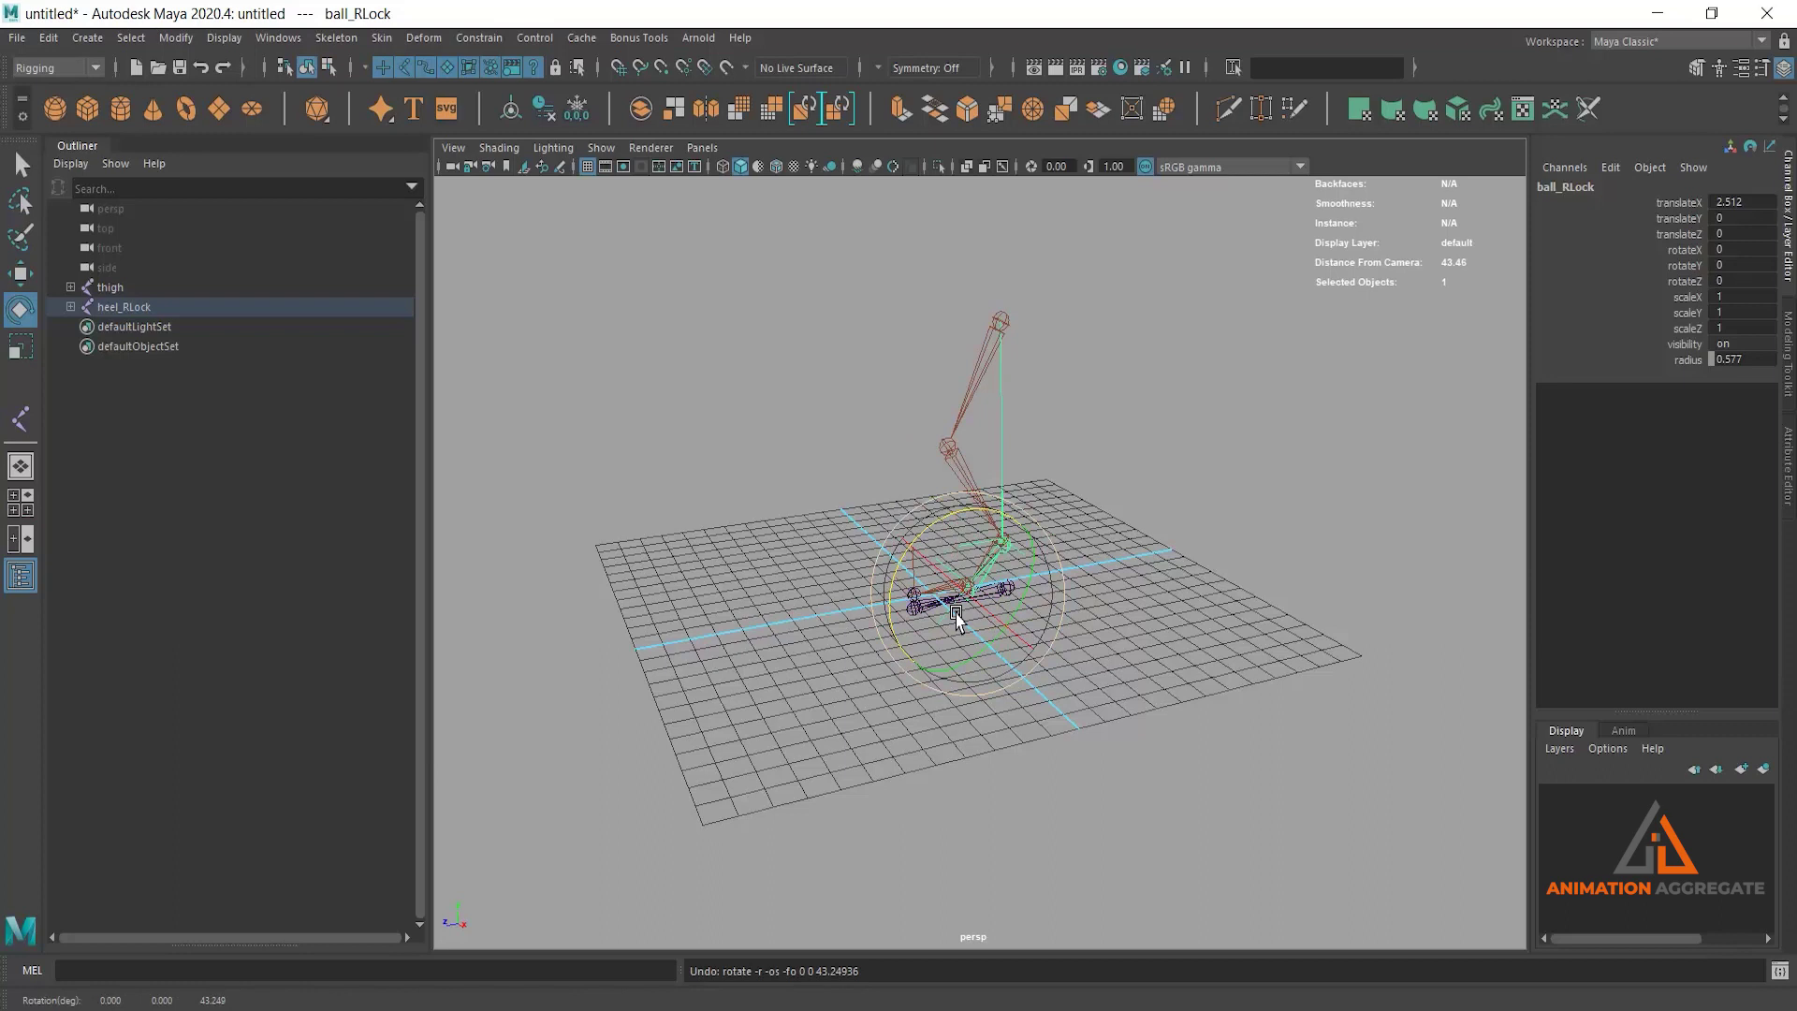
scroll(1074, 592, up, 5)
alt+drag(1083, 456, 887, 441)
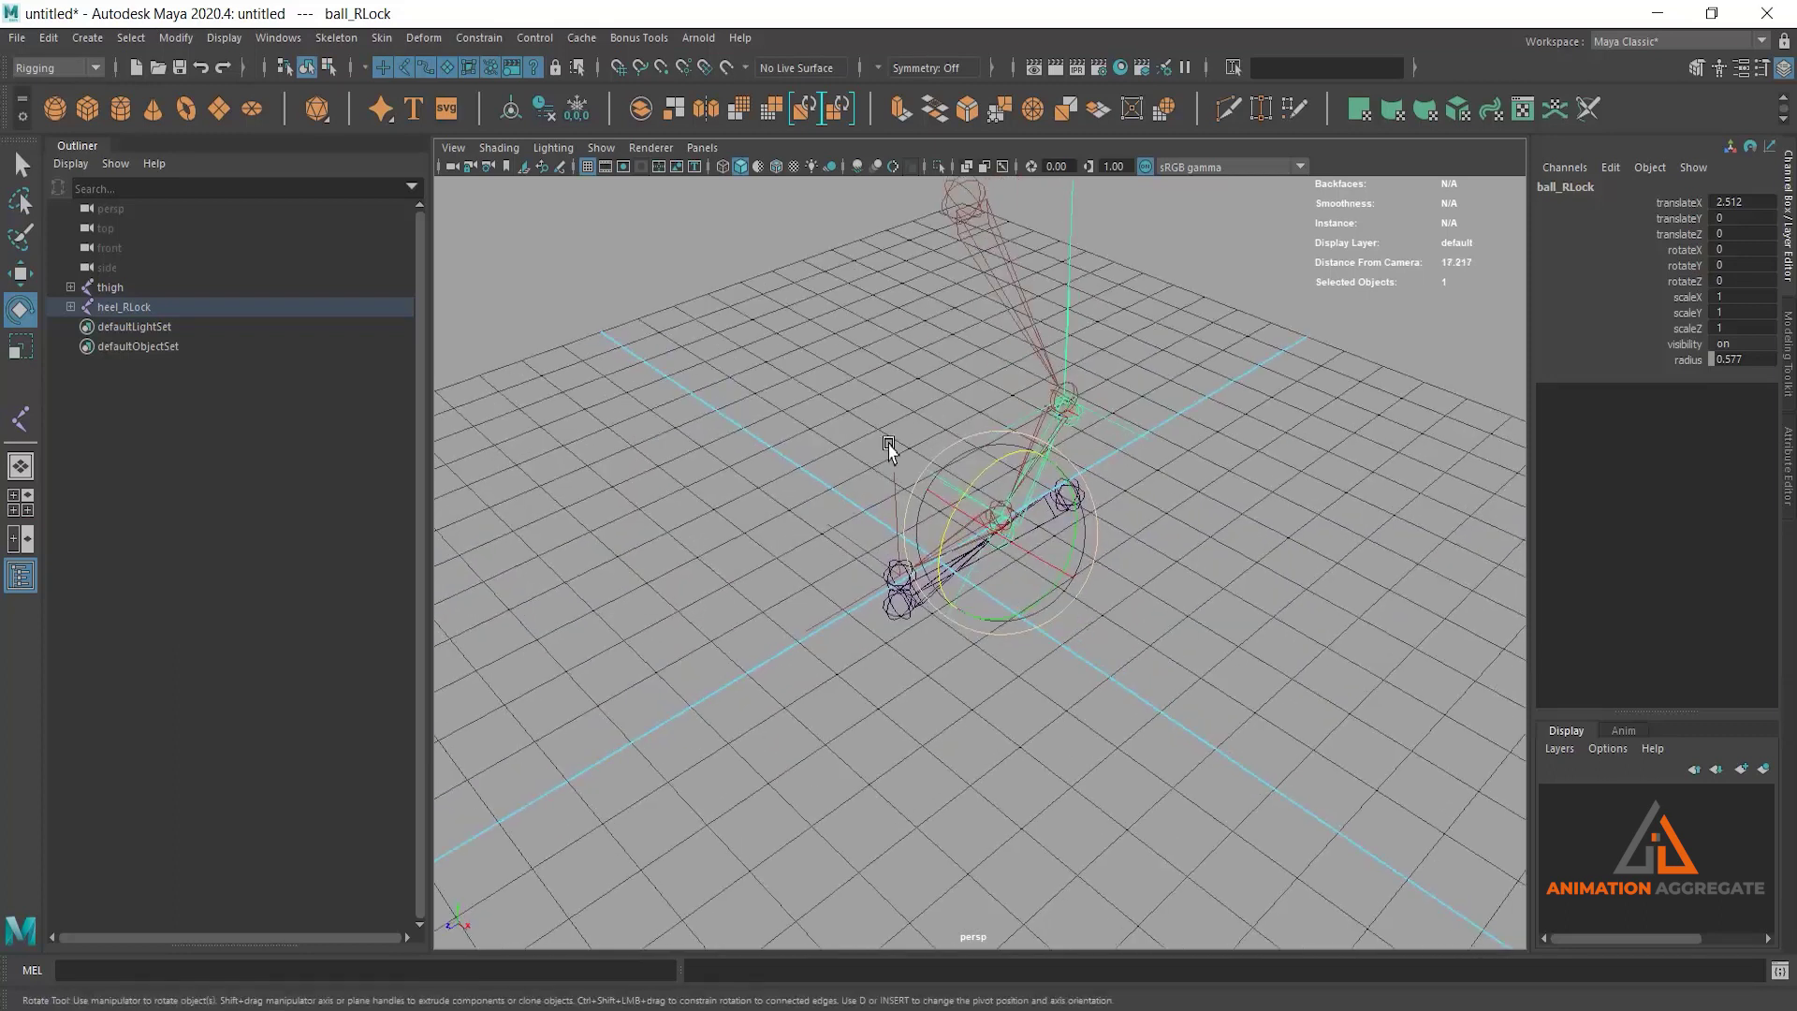
alt+drag(1107, 593, 1033, 465)
scroll(1102, 513, down, 3)
scroll(1071, 590, down, 2)
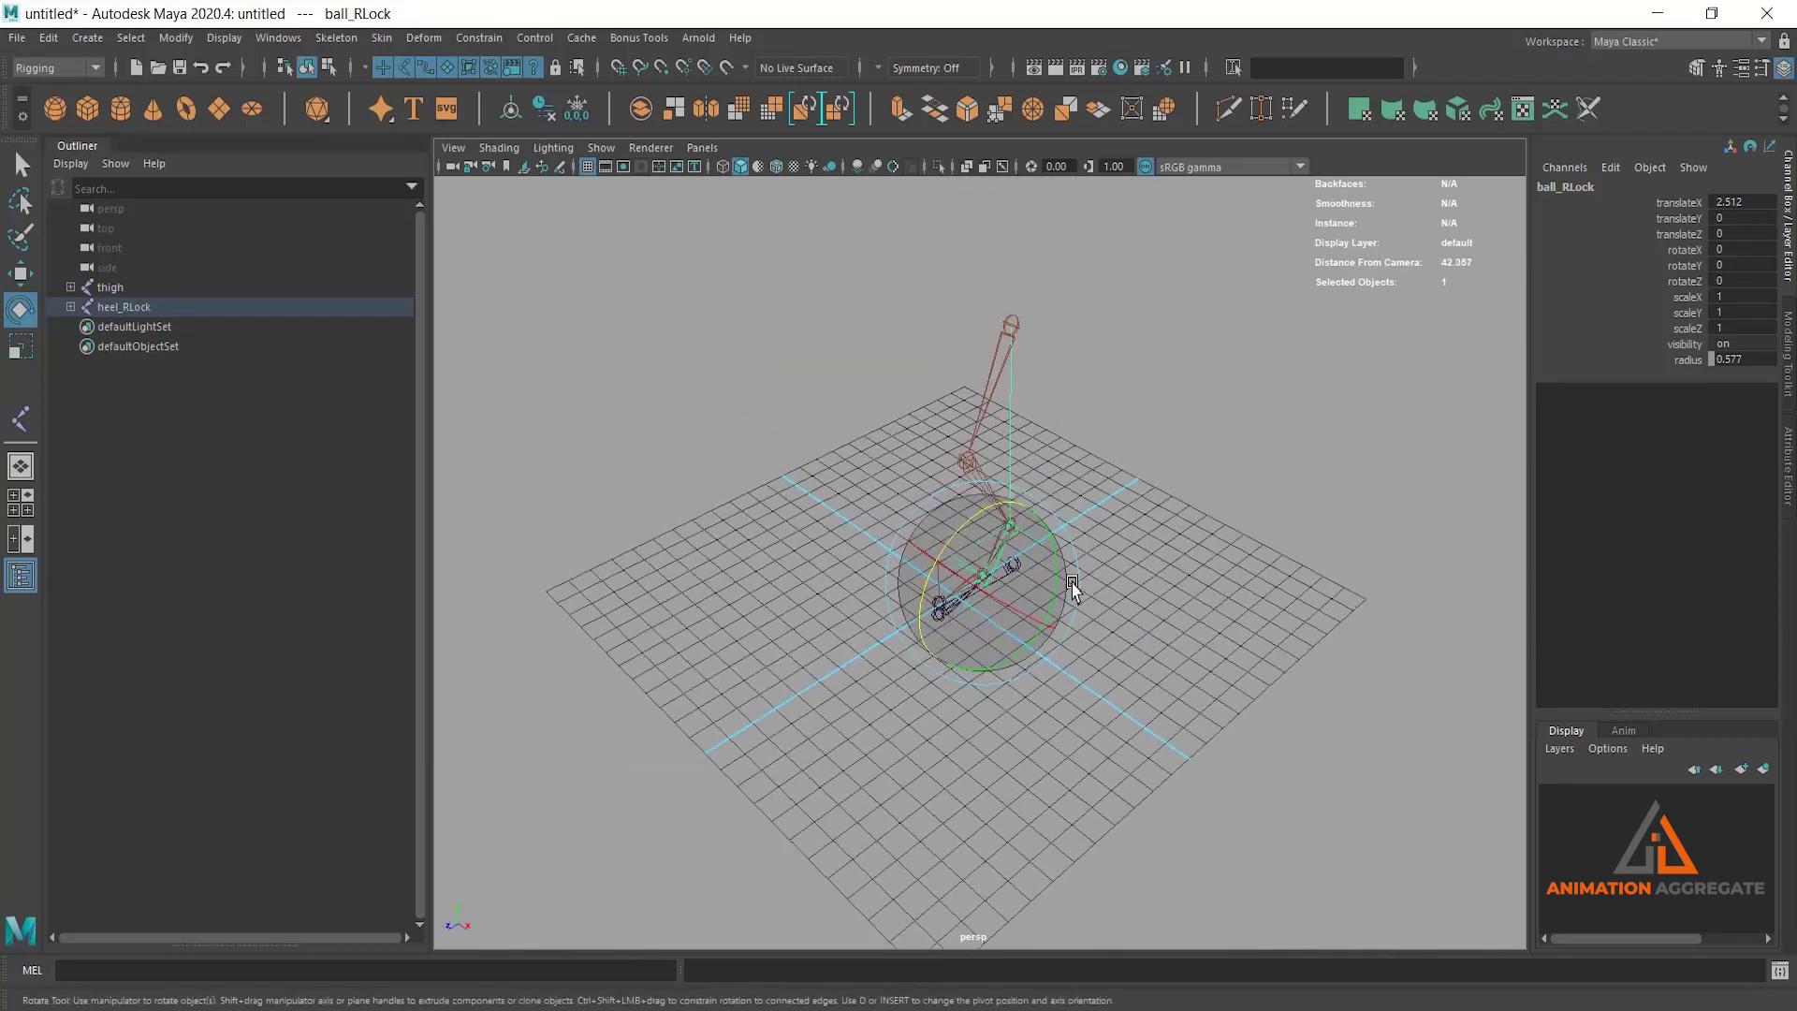
alt+drag(849, 557, 899, 554)
key(q)
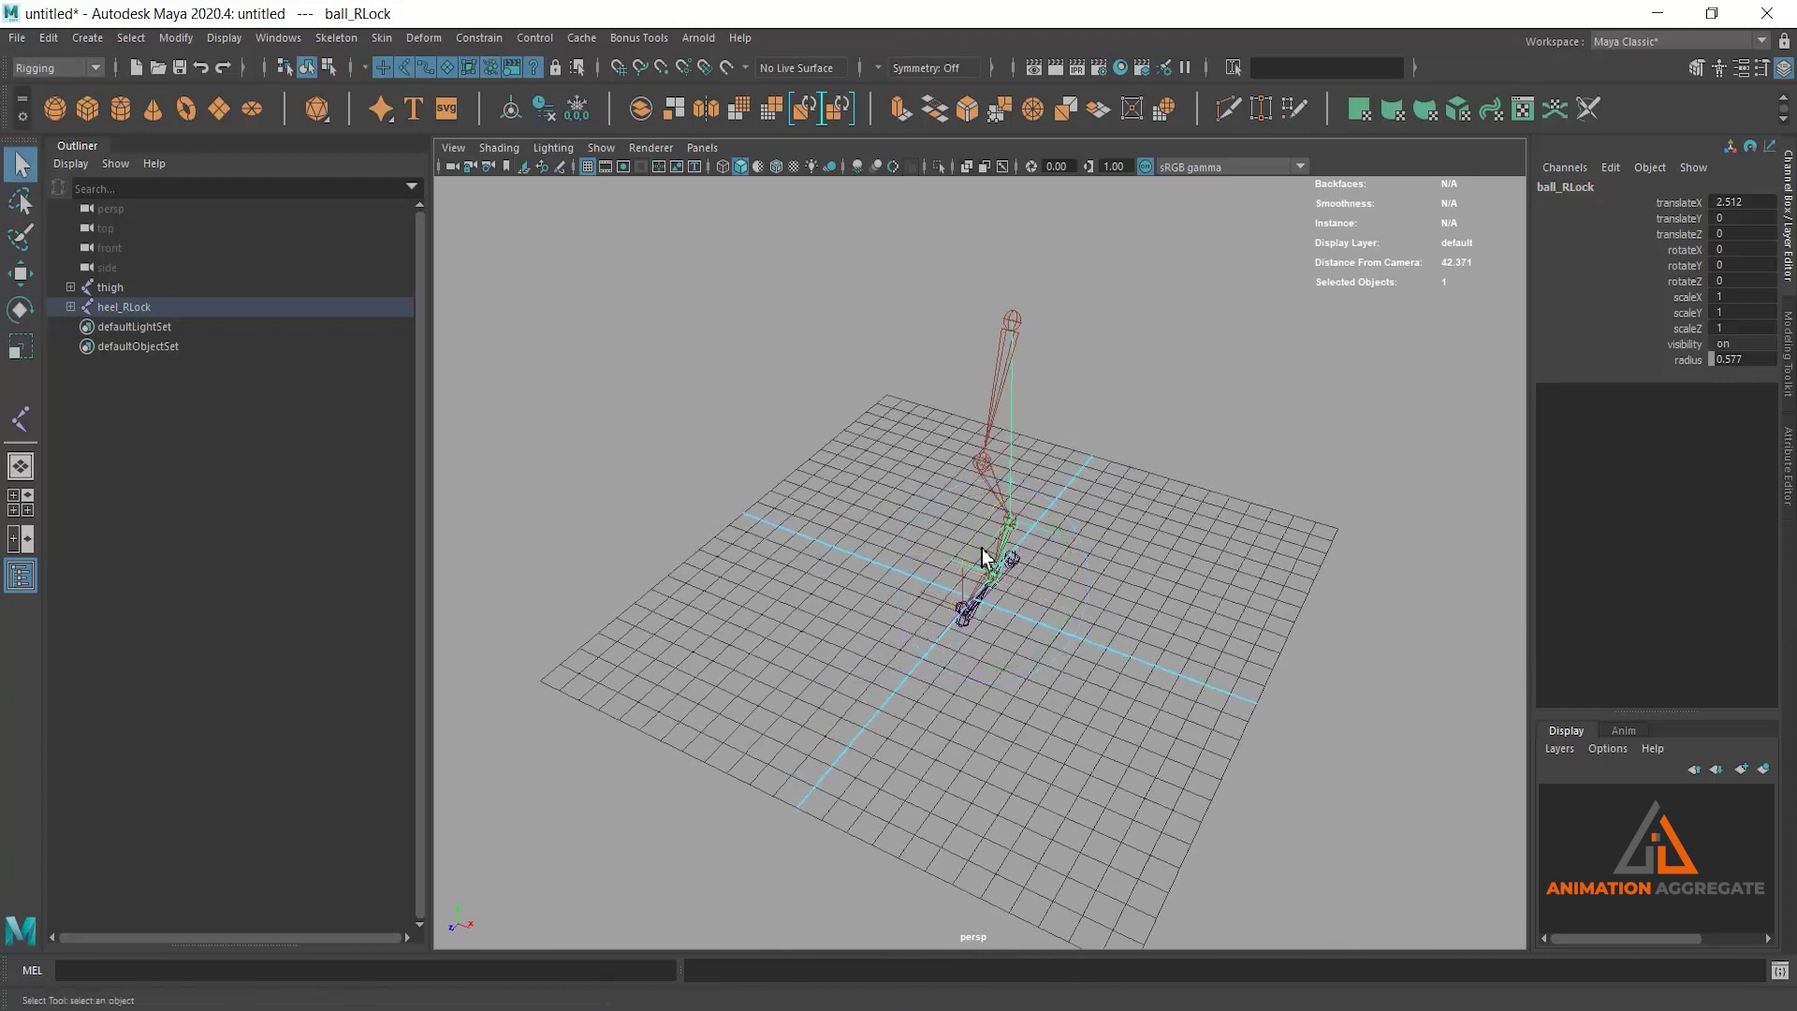
alt+drag(1064, 688, 1051, 678)
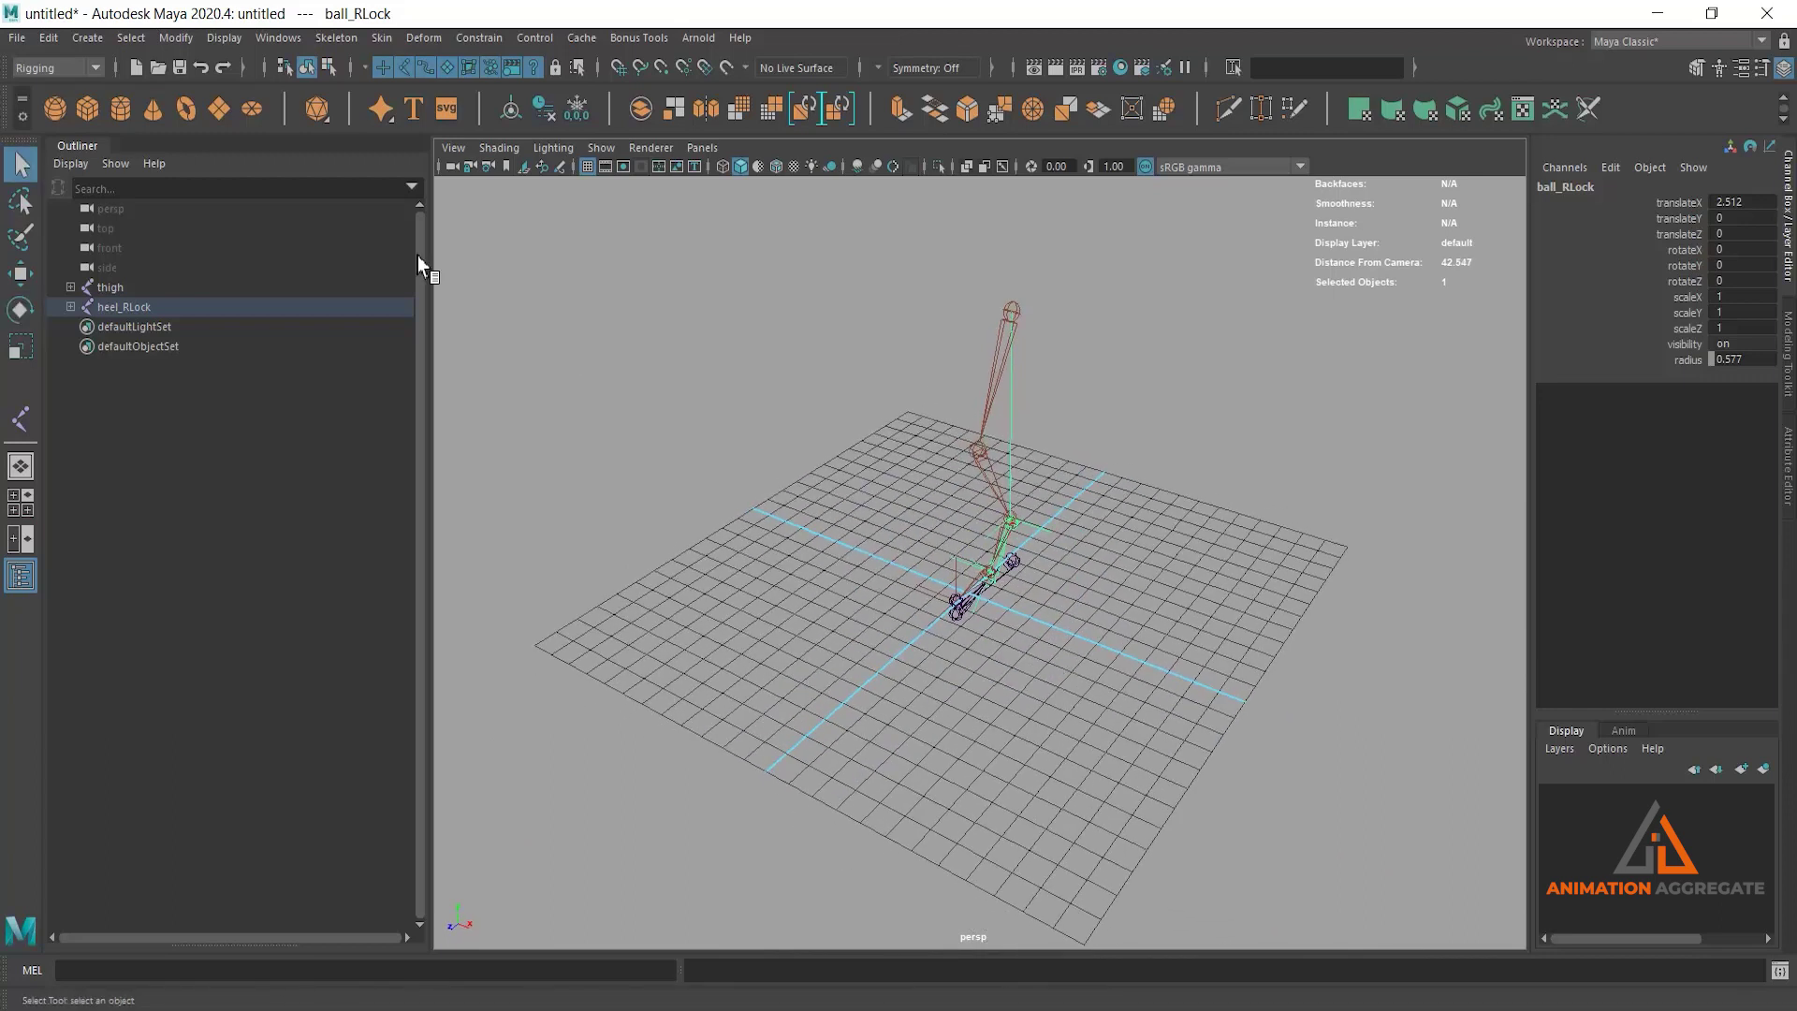
Step: Create a NURBS circle and scale it up to 1.634
click(92, 44)
mouse_move(140, 87)
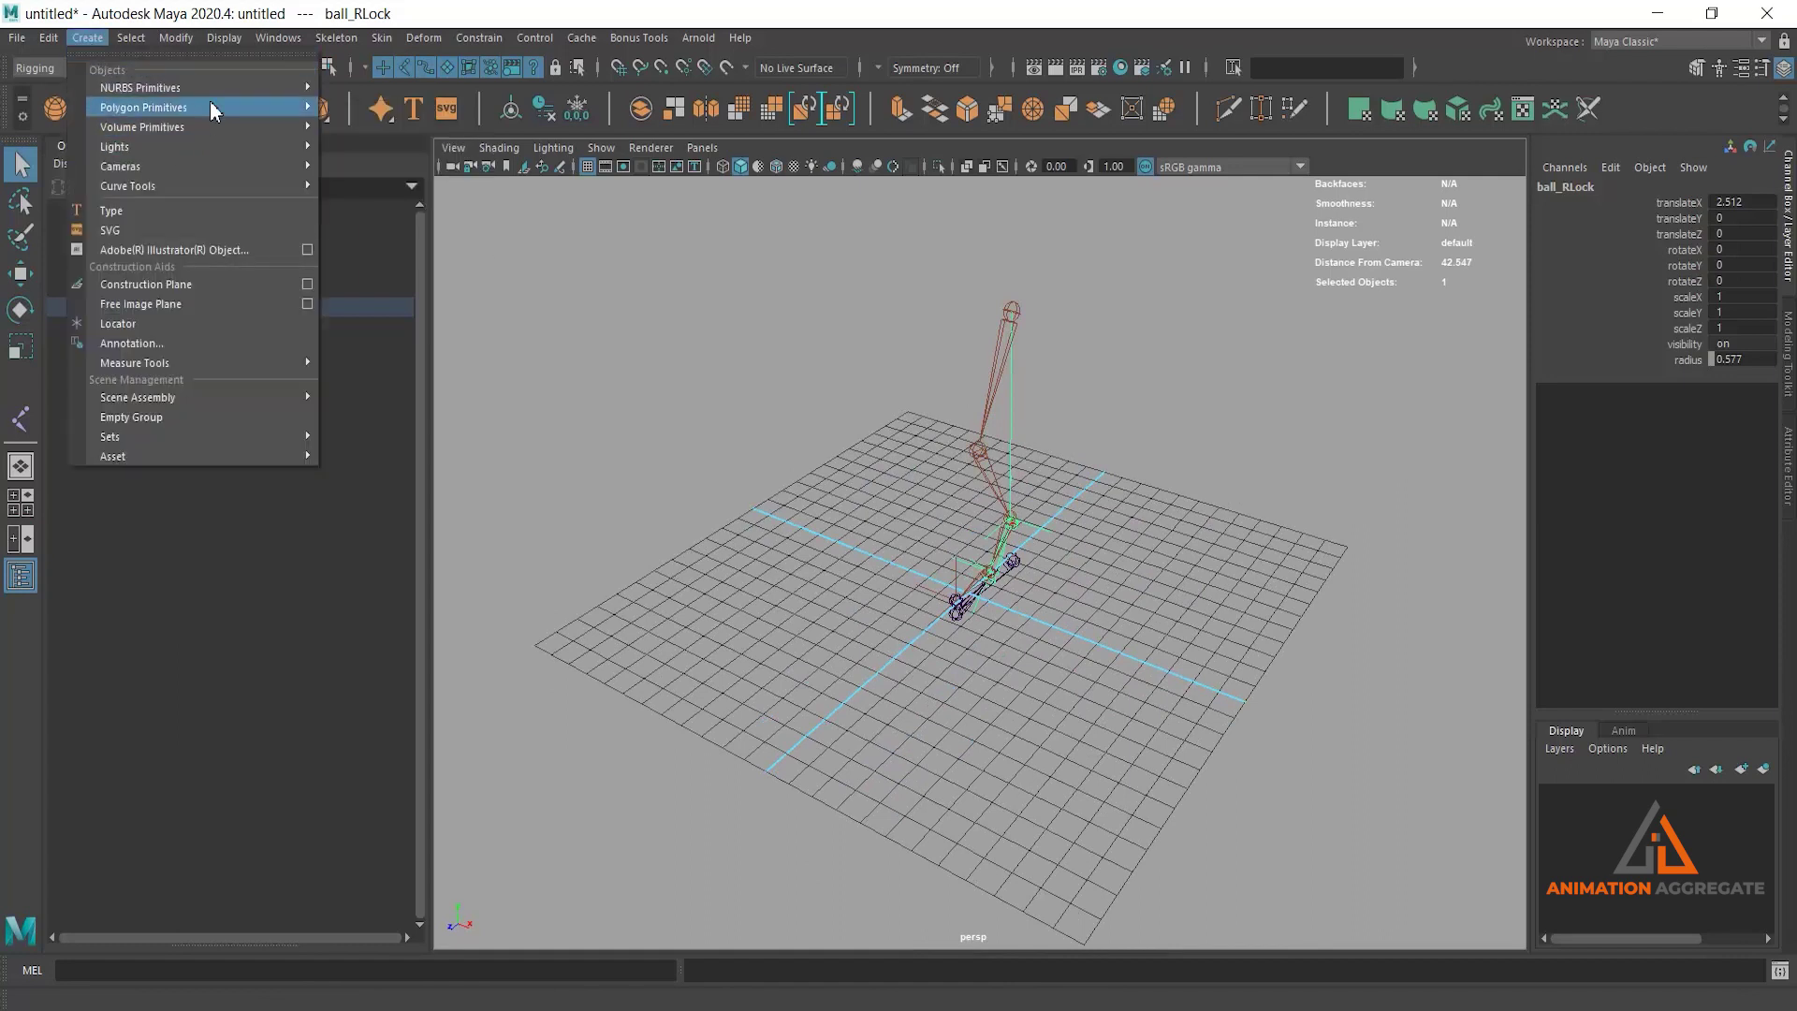
click(379, 205)
alt+right_drag(942, 461, 1036, 651)
key(r)
drag(873, 646, 871, 655)
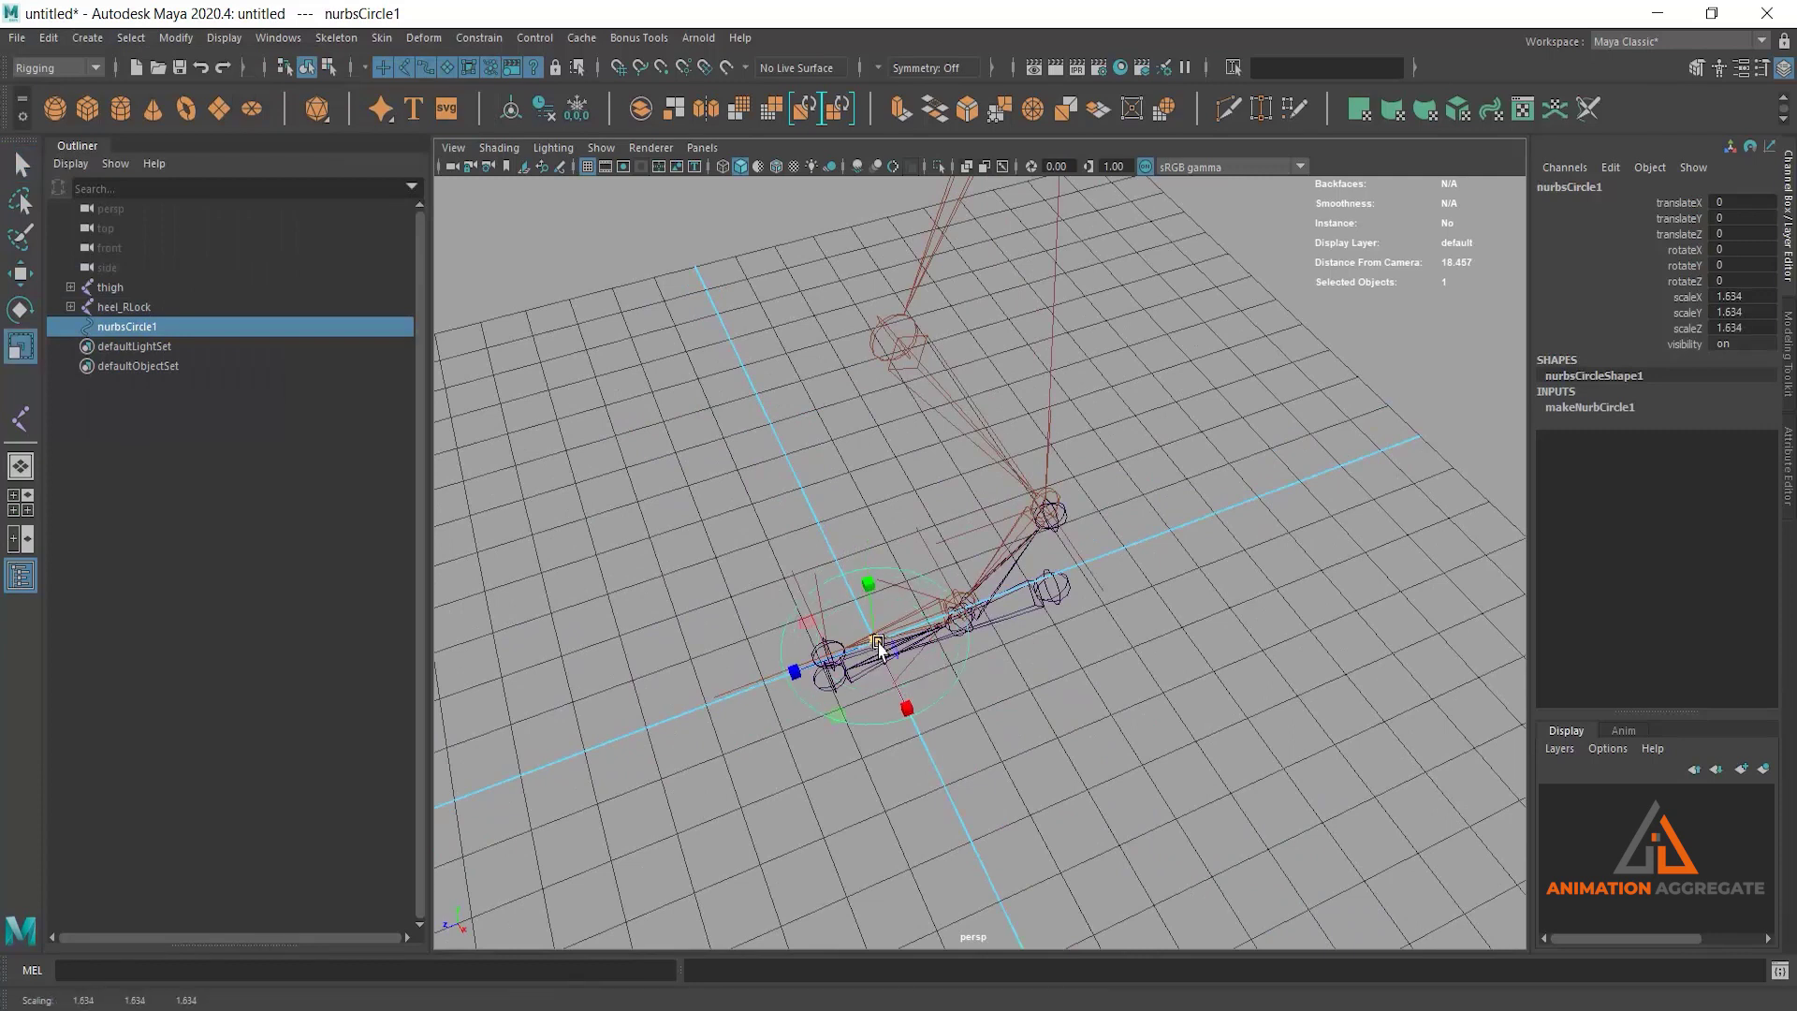
Step: Slide the circle along Z to -1.486 so it sits under the foot
key(w)
drag(873, 650, 955, 627)
key(ctrl+z)
alt+drag(1148, 683, 967, 608)
mouse_move(746, 559)
mouse_down()
mouse_move(825, 577)
mouse_move(871, 642)
mouse_move(1132, 646)
mouse_move(1048, 543)
mouse_up()
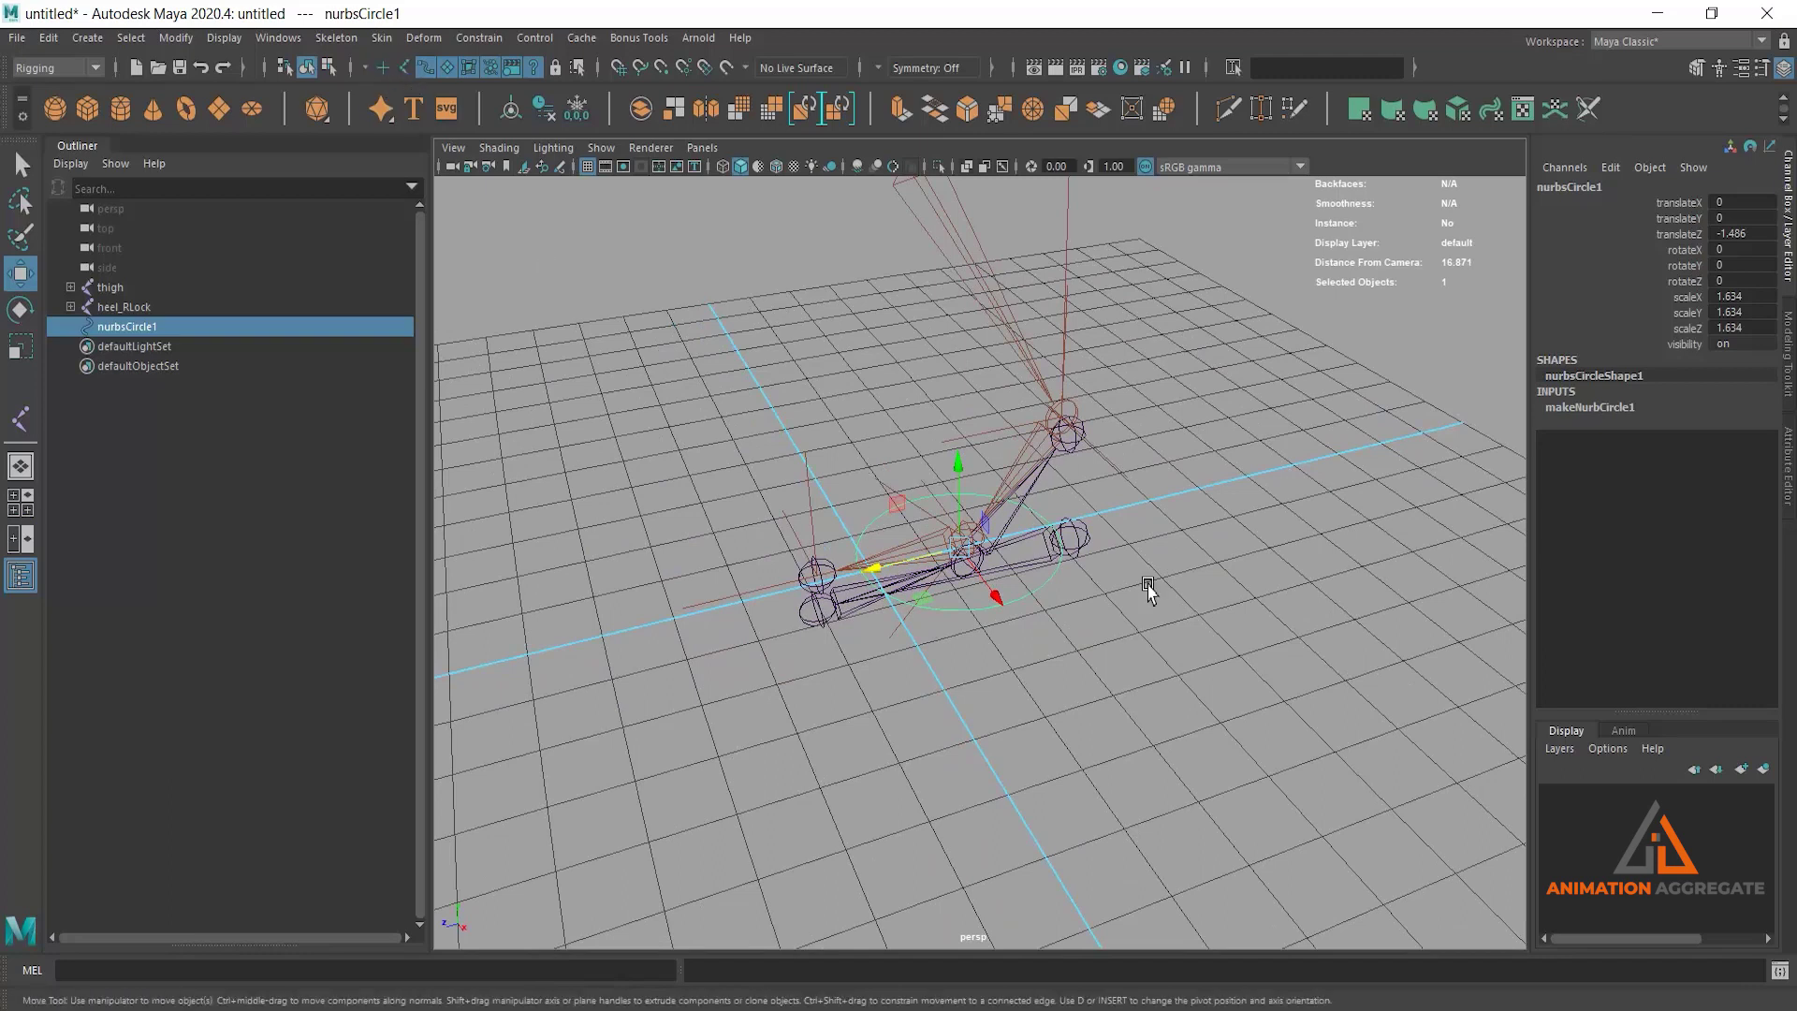
click(1163, 400)
click(923, 603)
alt+drag(1101, 707, 1035, 644)
scroll(1038, 640, up, 1)
scroll(1092, 622, up, 1)
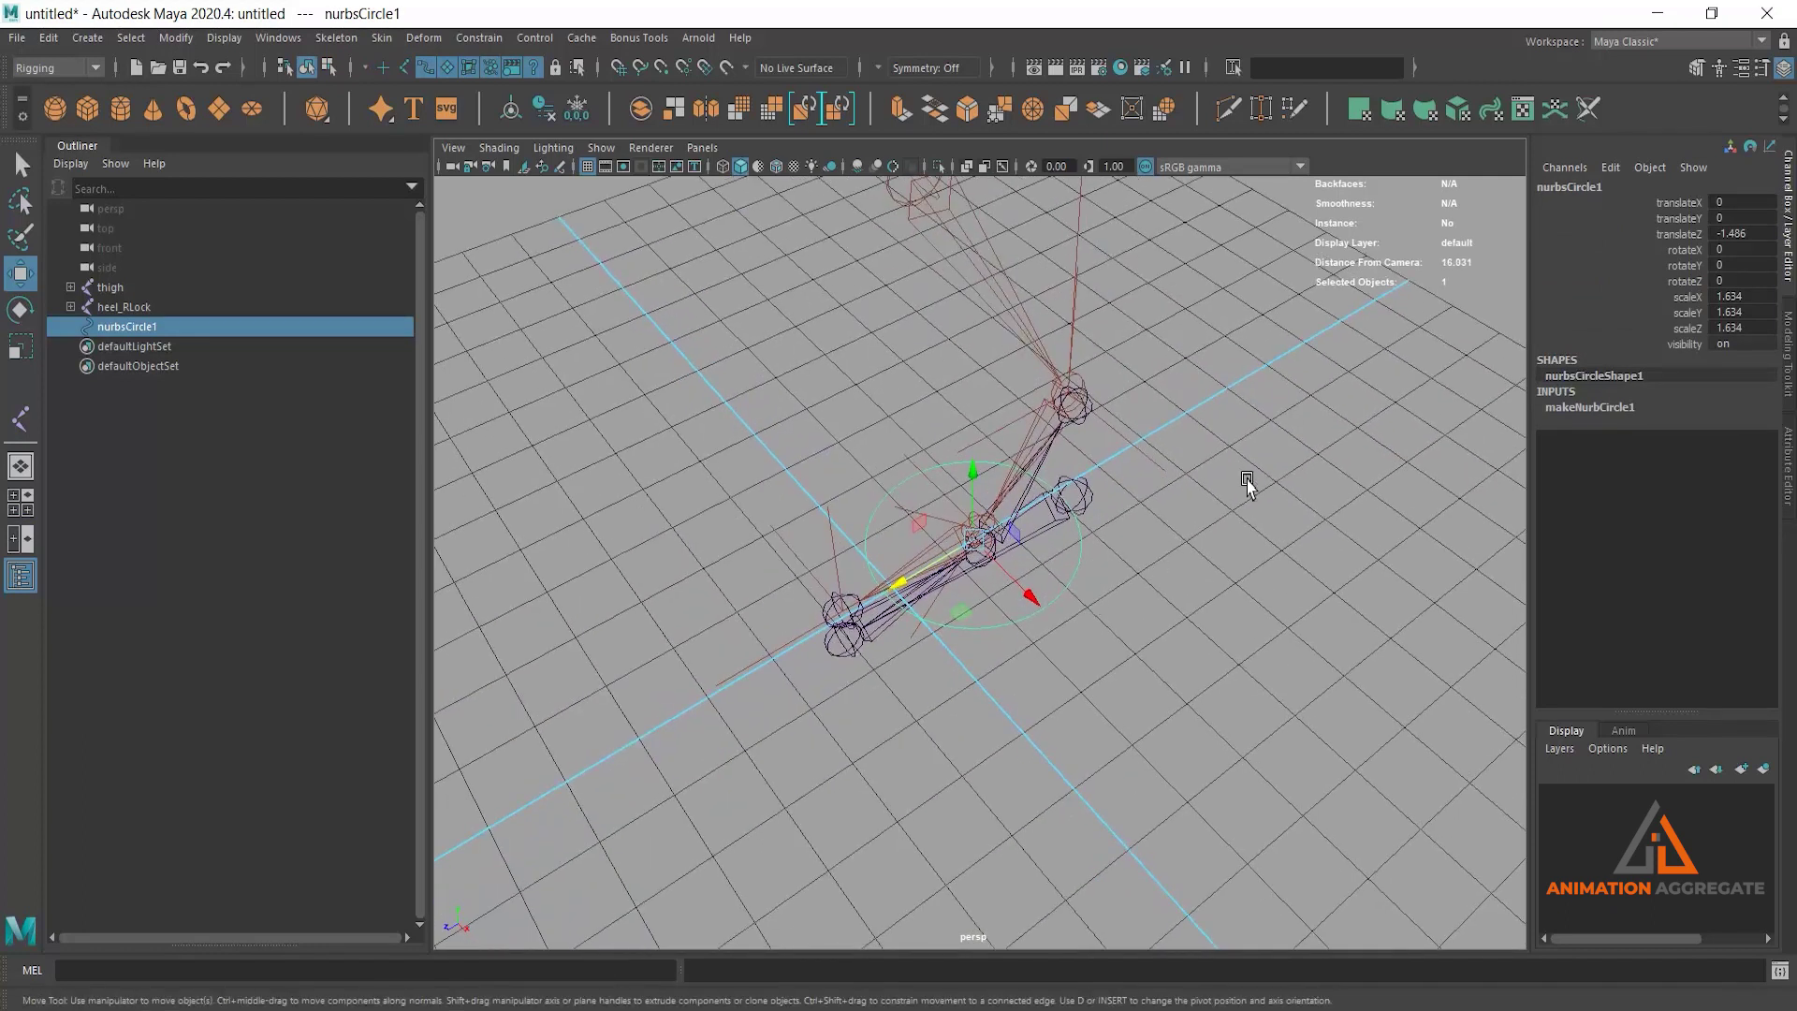
right_drag(1256, 476, 1118, 473)
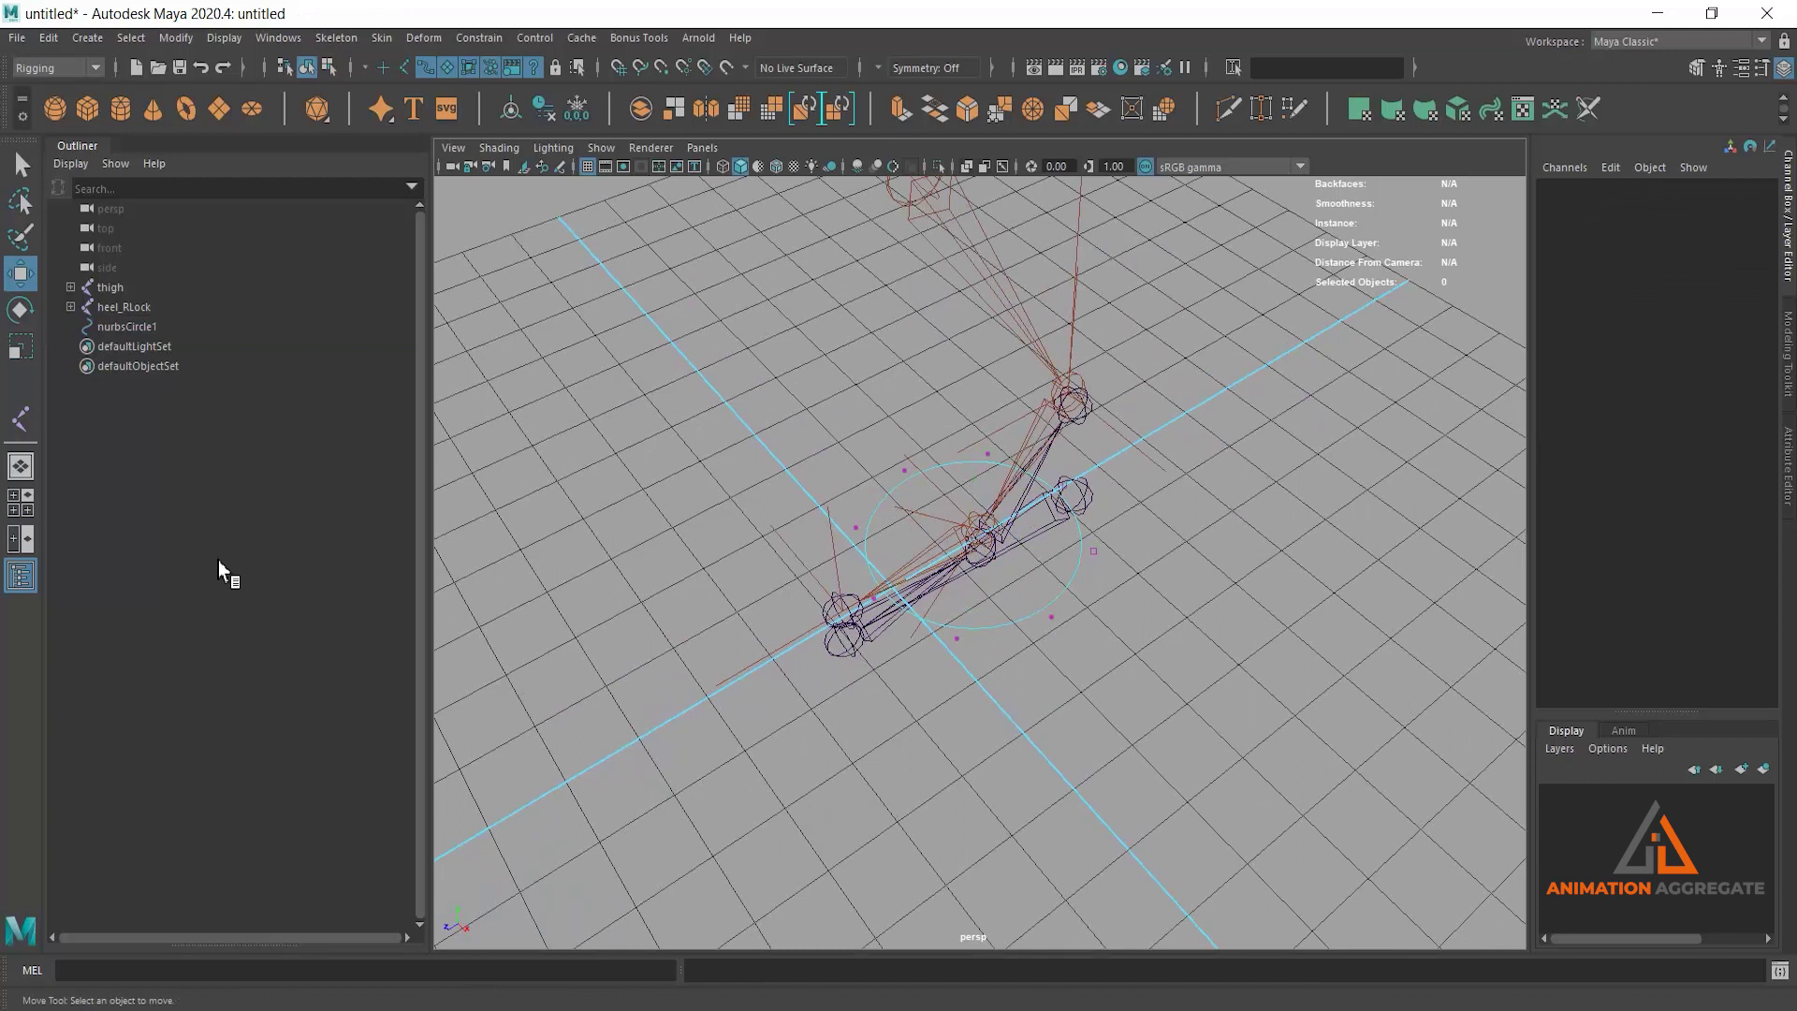
Step: Pull the circle's CVs on both sides outward into a long oval along the foot
mouse_move(474, 646)
alt+mouse_down()
mouse_move(1002, 711)
mouse_move(1091, 642)
mouse_move(749, 490)
alt+mouse_up()
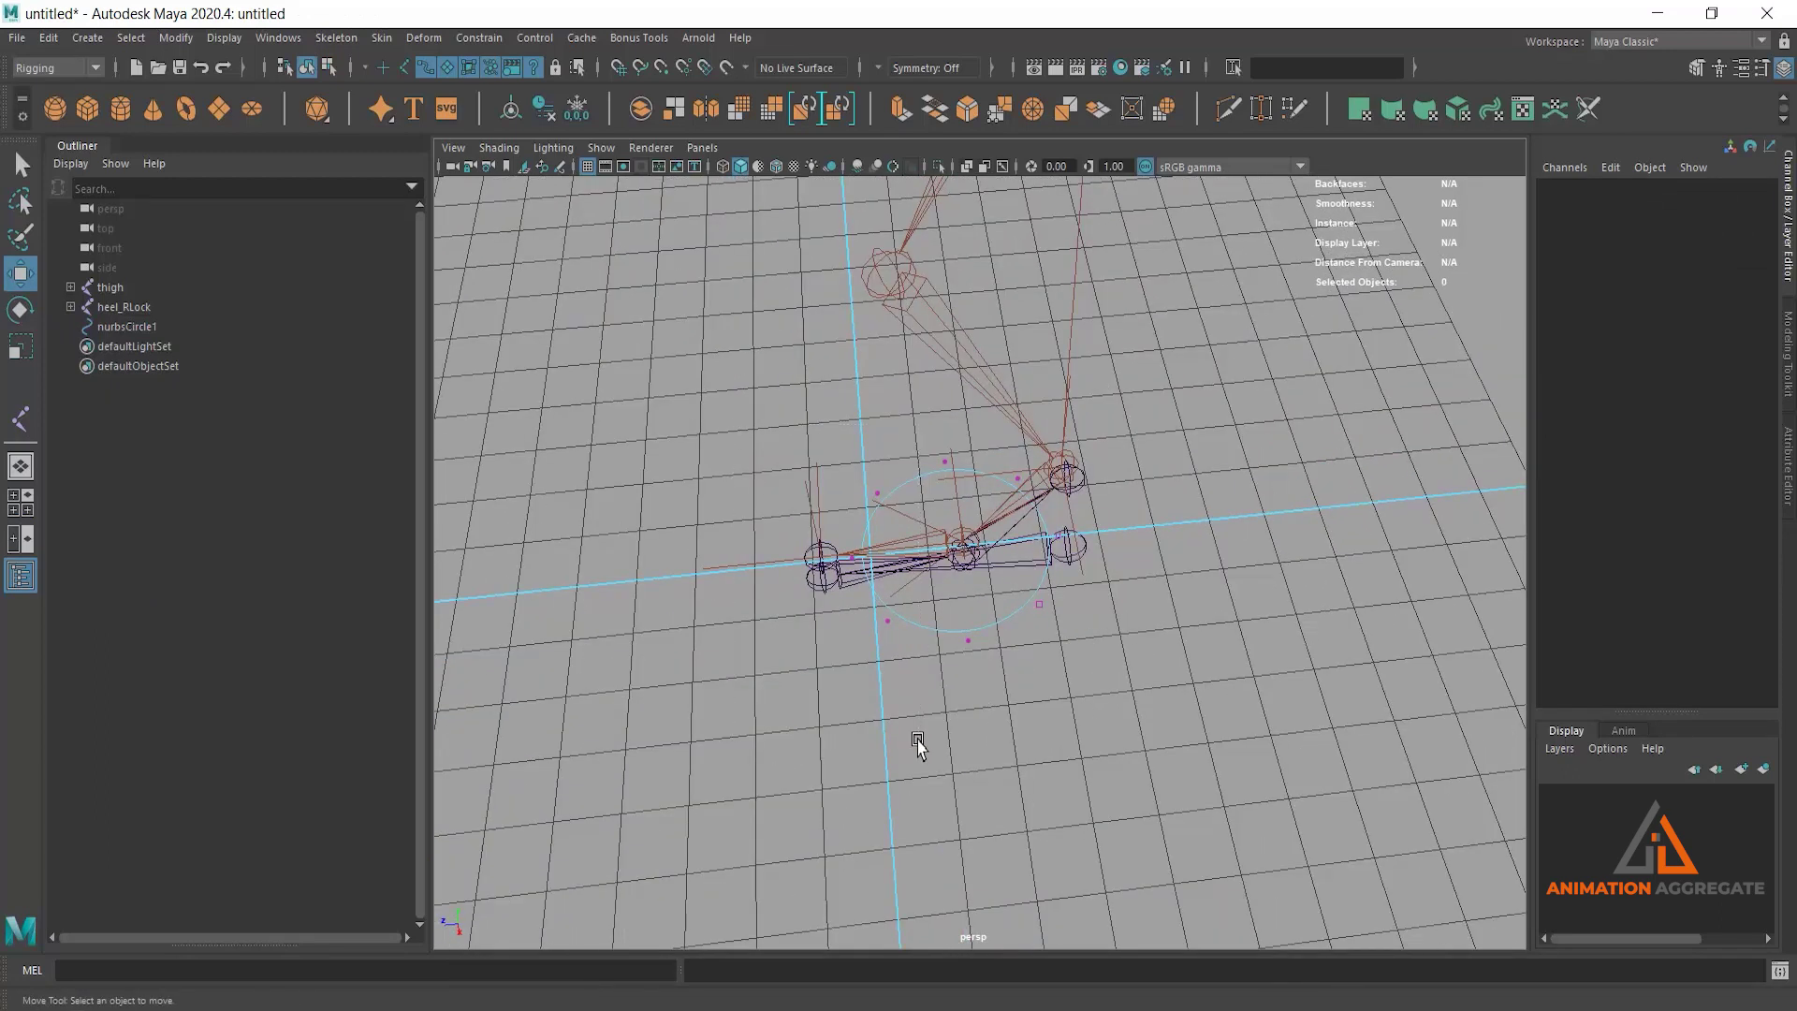
drag(913, 655, 795, 468)
drag(791, 562, 674, 574)
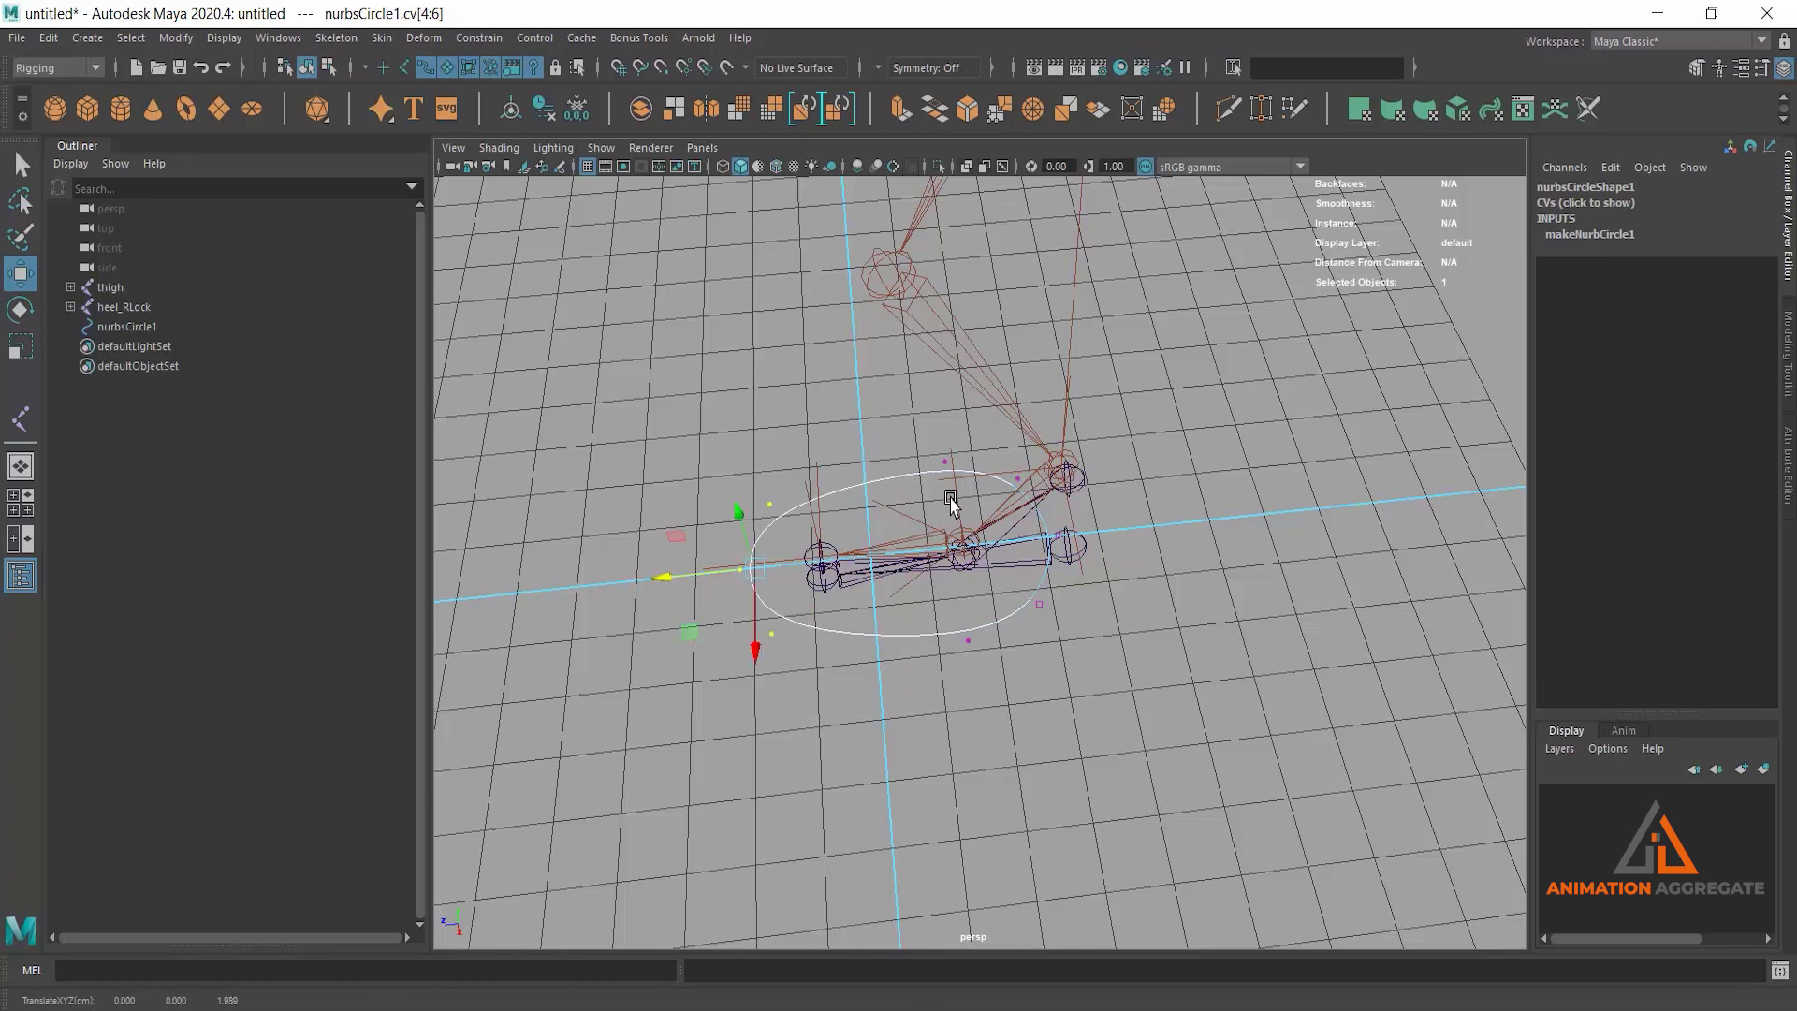
drag(978, 646, 1114, 670)
drag(978, 550, 1053, 552)
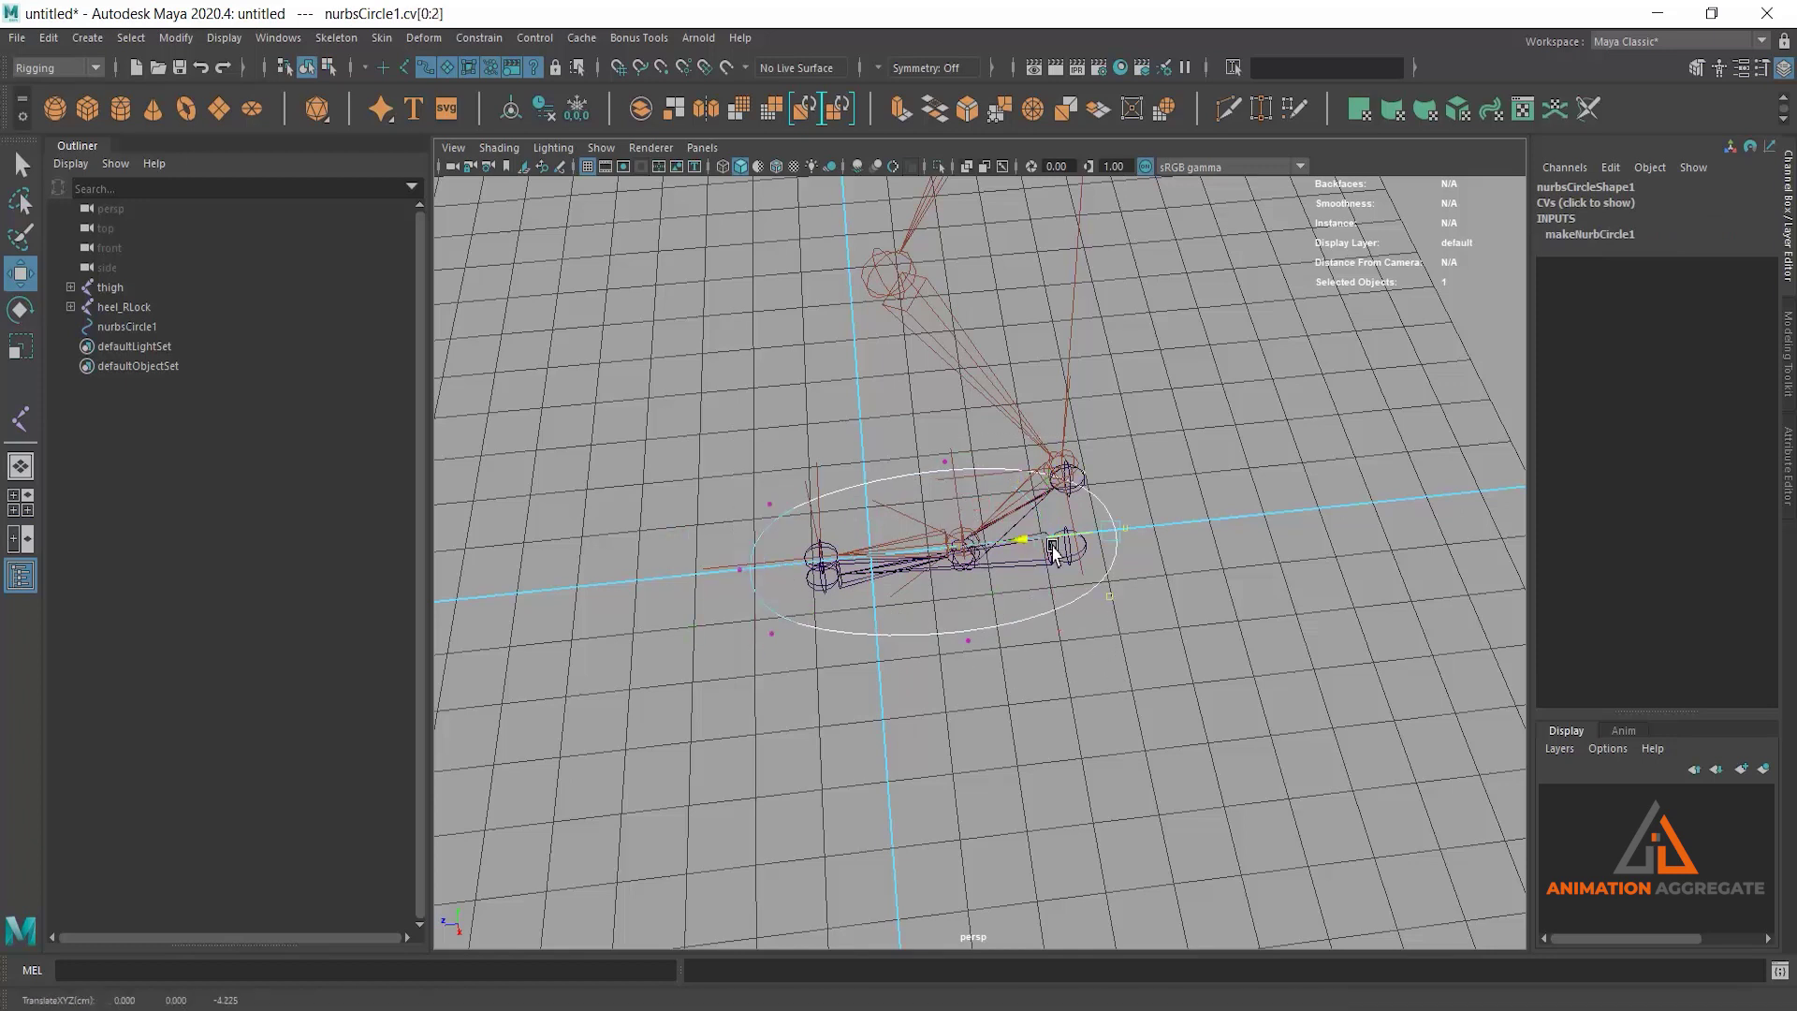
mouse_move(965, 590)
alt+mouse_down()
mouse_move(1119, 602)
mouse_move(1075, 574)
alt+mouse_up()
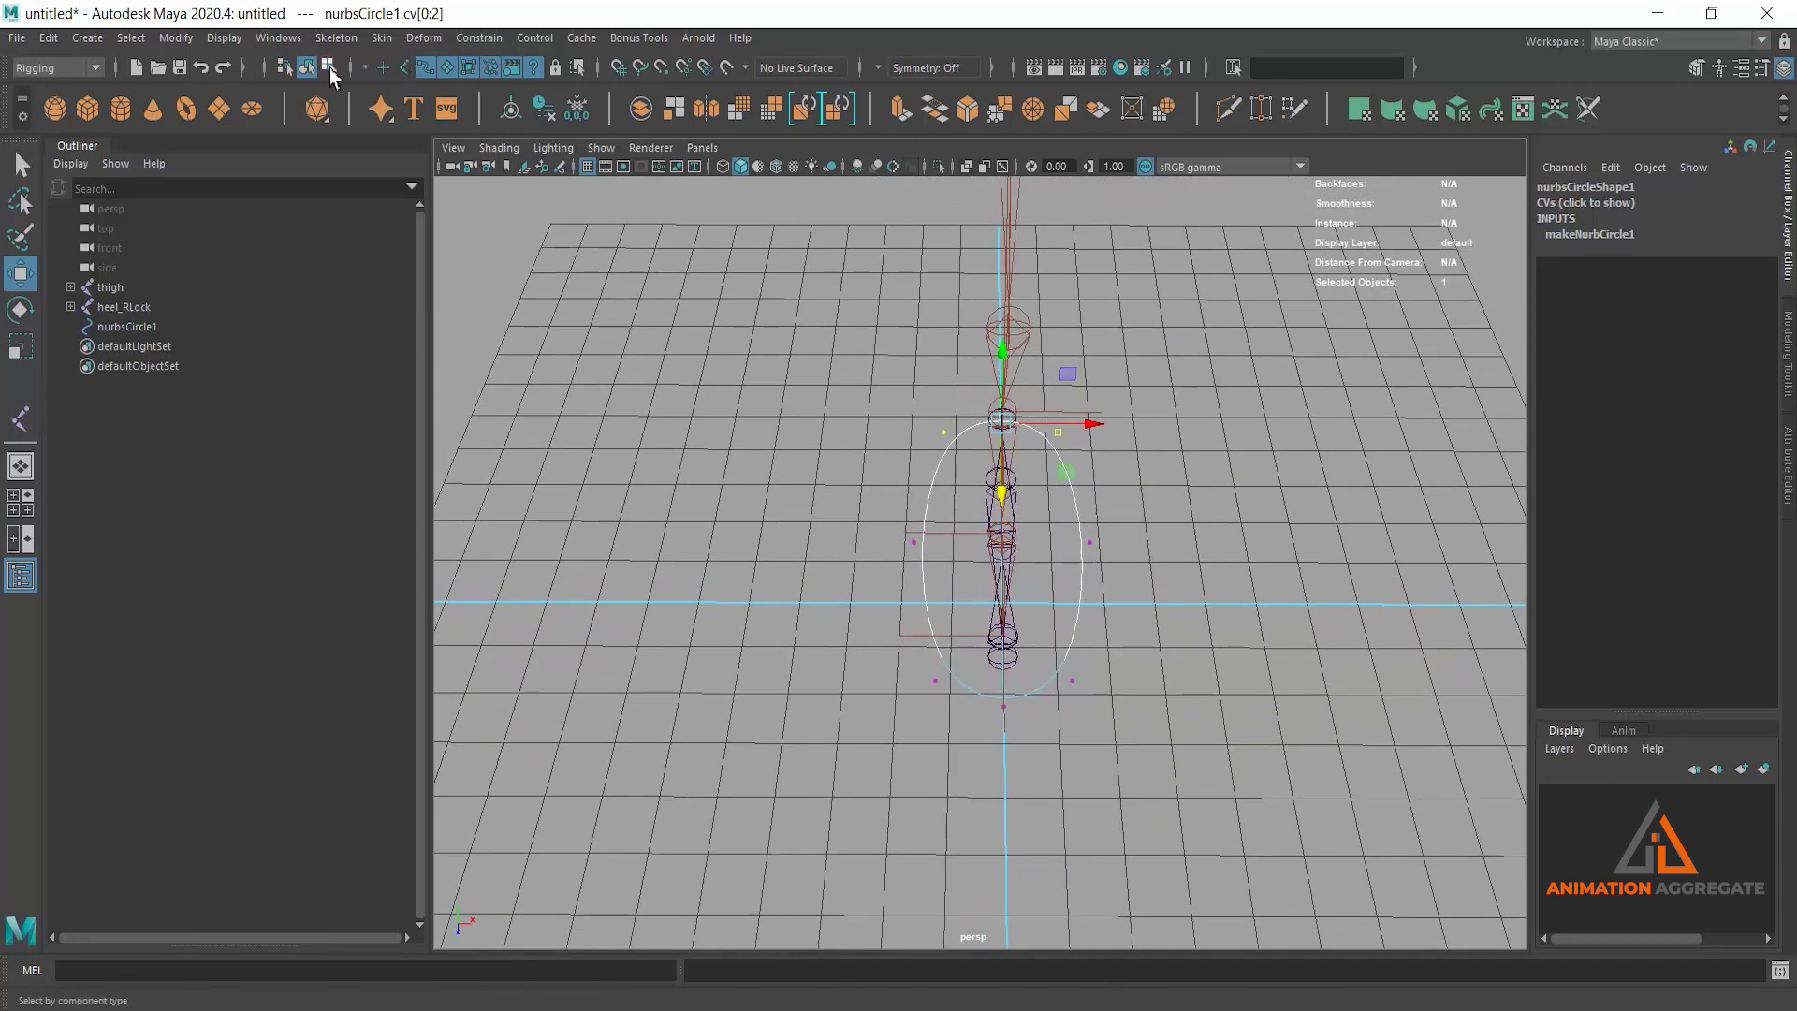
Step: Return the circle to object mode and adjust the selection mask filters
key(F8)
click(399, 67)
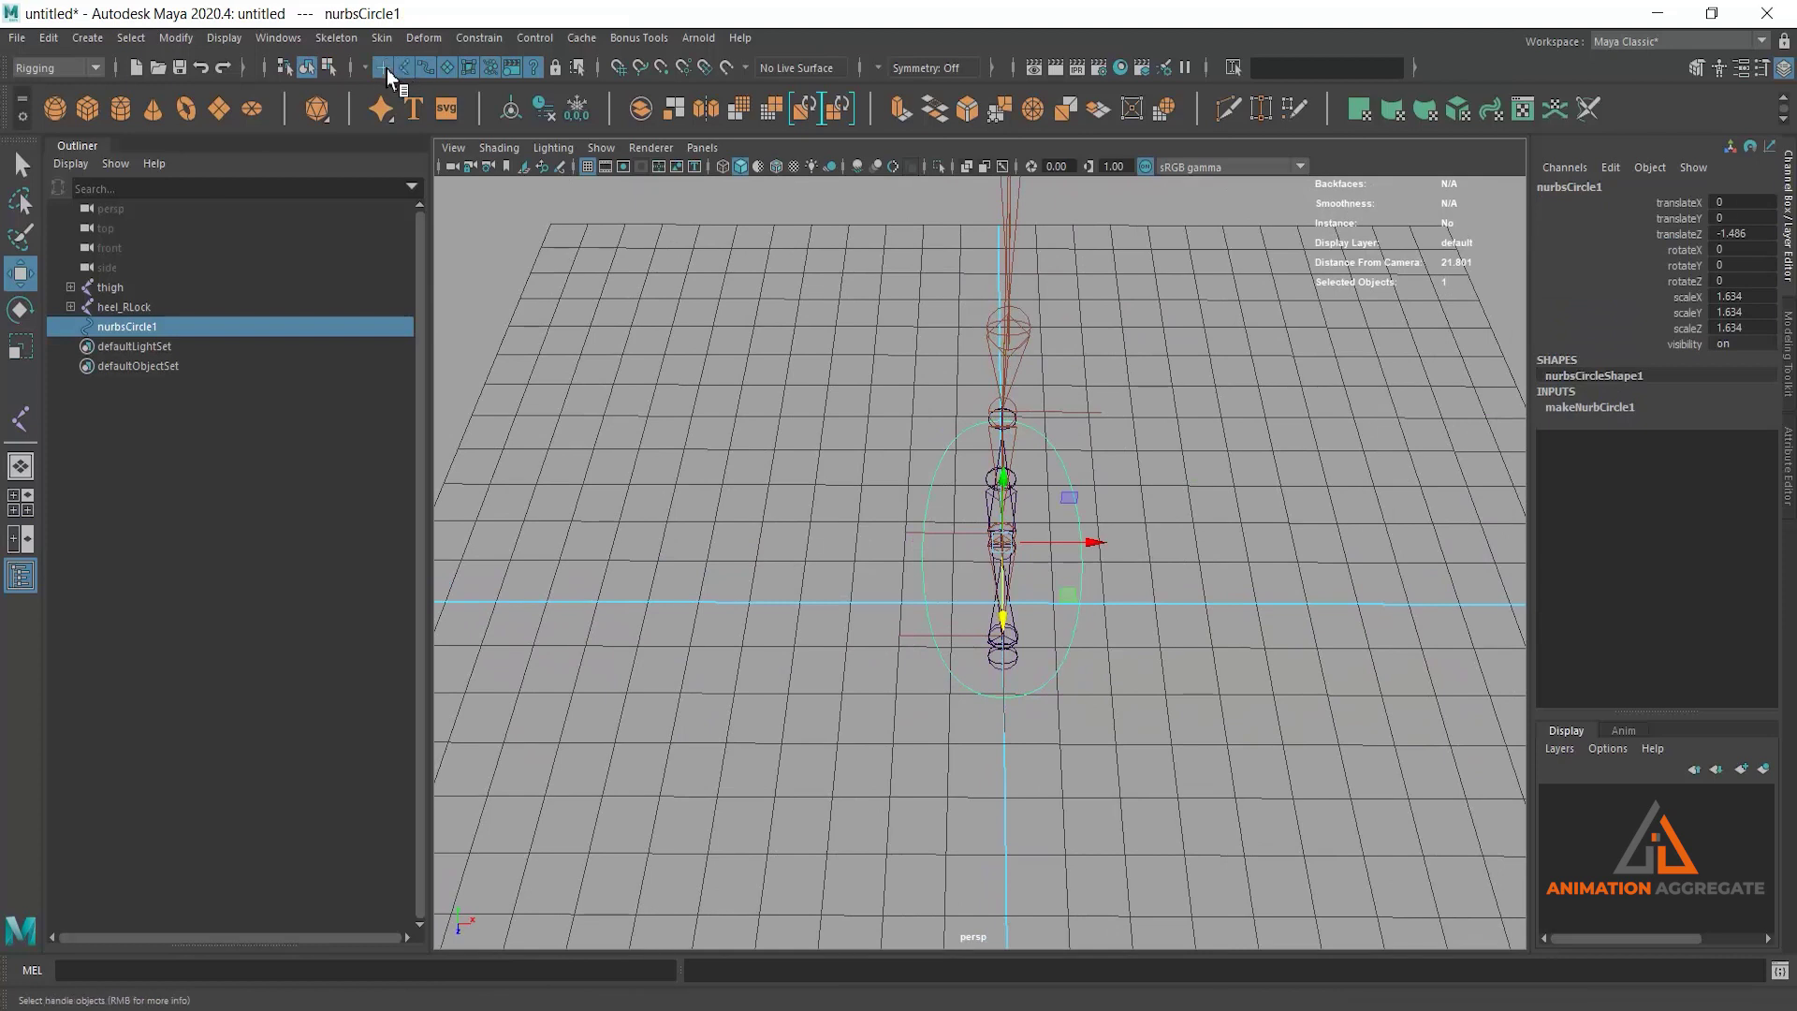
alt+drag(1023, 462, 1004, 463)
click(380, 68)
scroll(1235, 546, down, 3)
mouse_move(1235, 546)
alt+mouse_down()
mouse_move(1053, 542)
mouse_move(1029, 709)
mouse_move(999, 621)
mouse_move(1007, 683)
mouse_move(1039, 672)
mouse_move(1040, 632)
alt+mouse_up()
scroll(1063, 674, up, 3)
Step: Rename the circle to foot_CTL in the Channel Box
double_click(1563, 191)
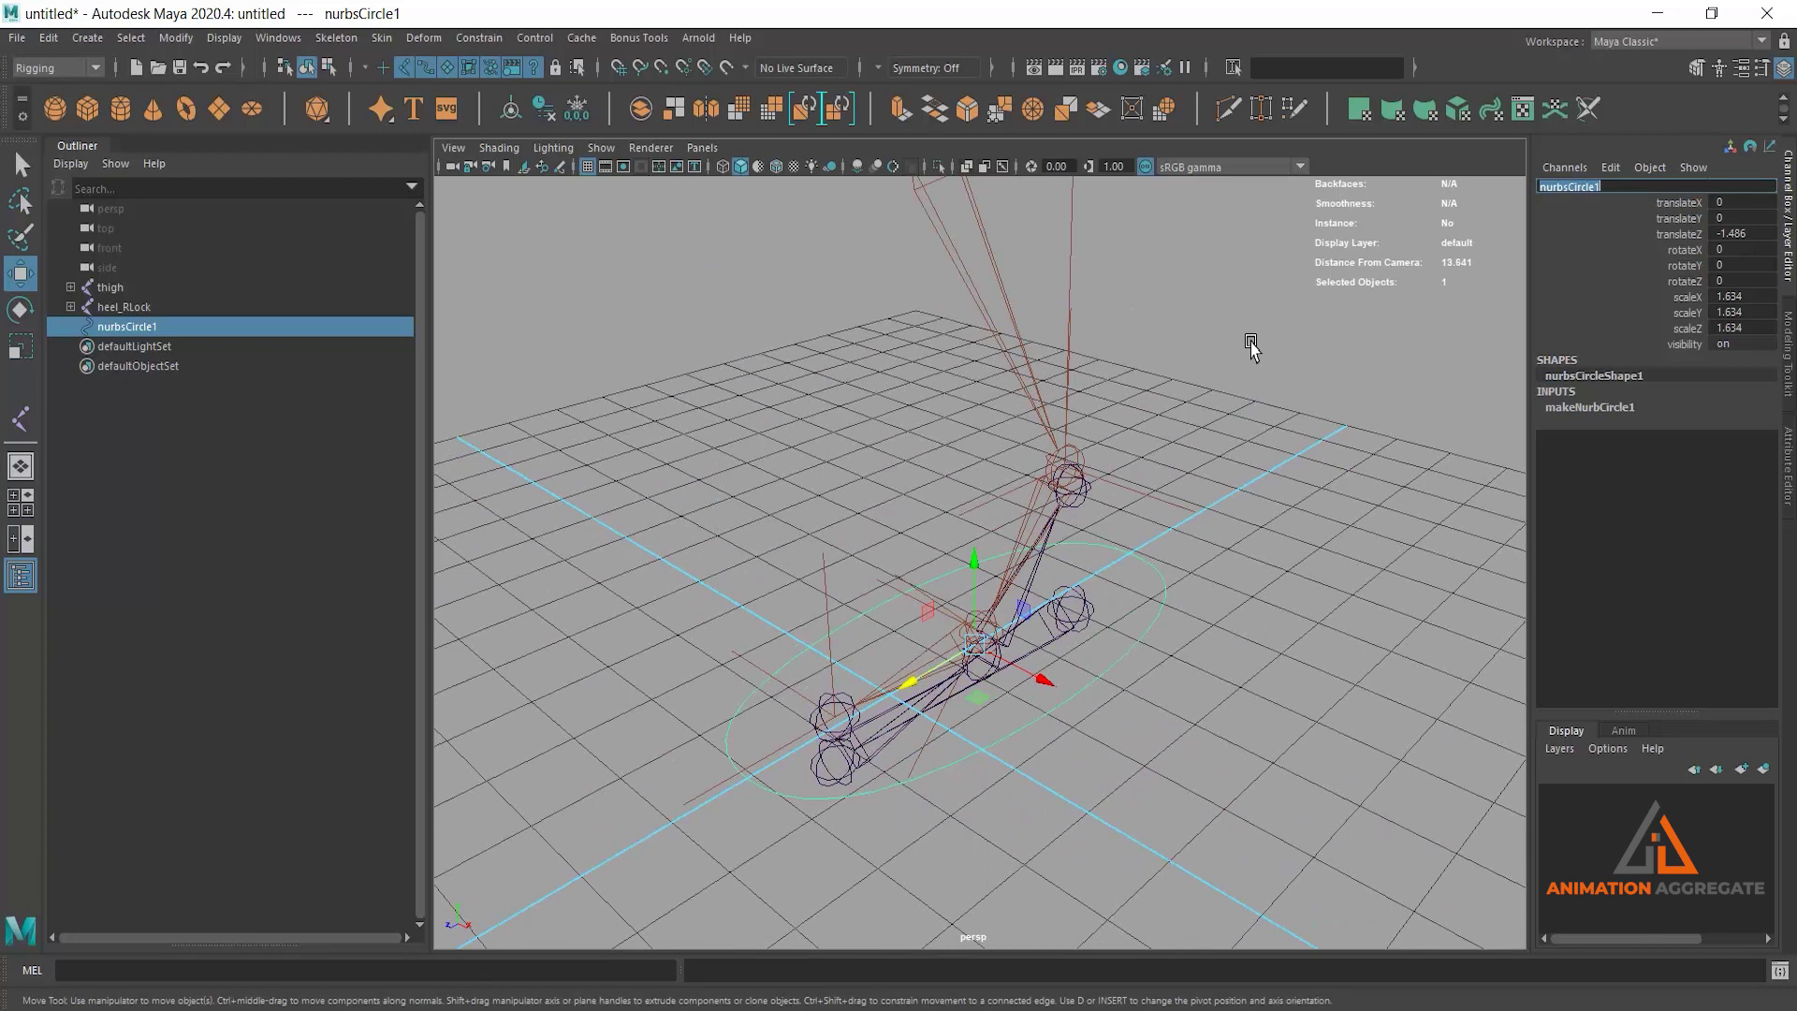
text(foot_CTL)
key(Return)
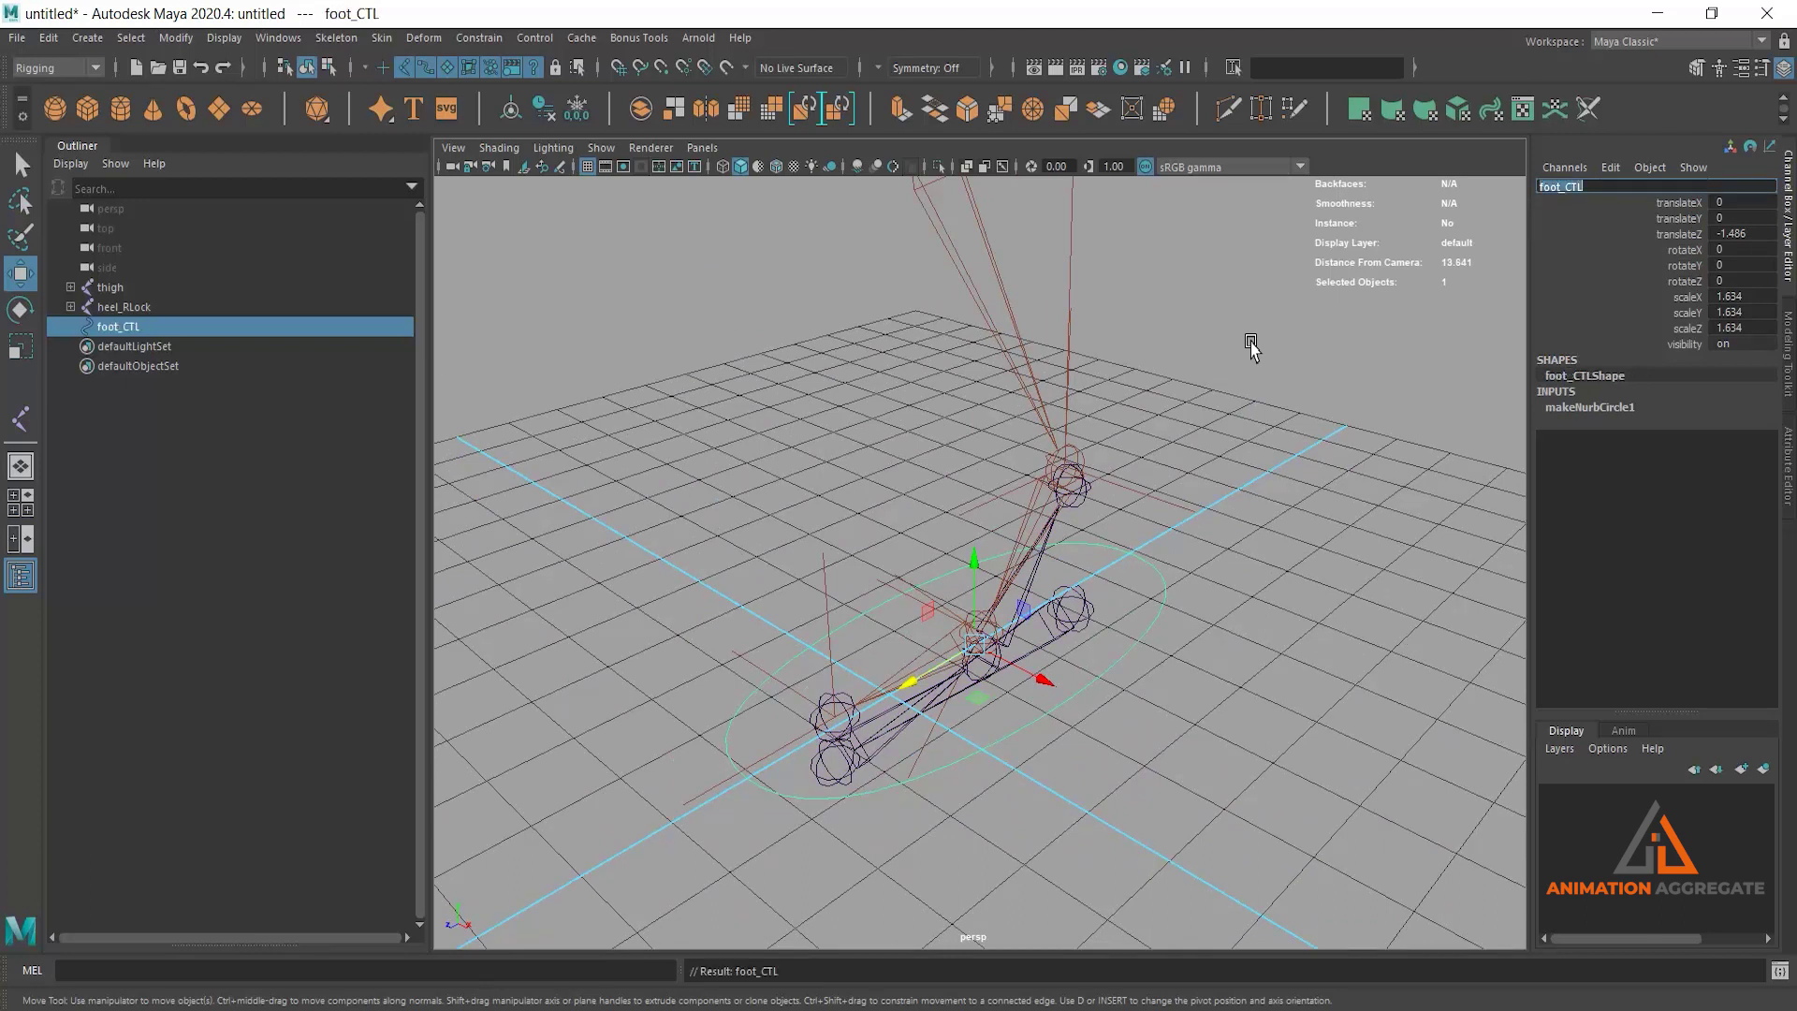
Step: Freeze all transforms on foot_CTL so translate/rotate read 0 and scale 1
key(e)
click(1664, 281)
right_click(1664, 277)
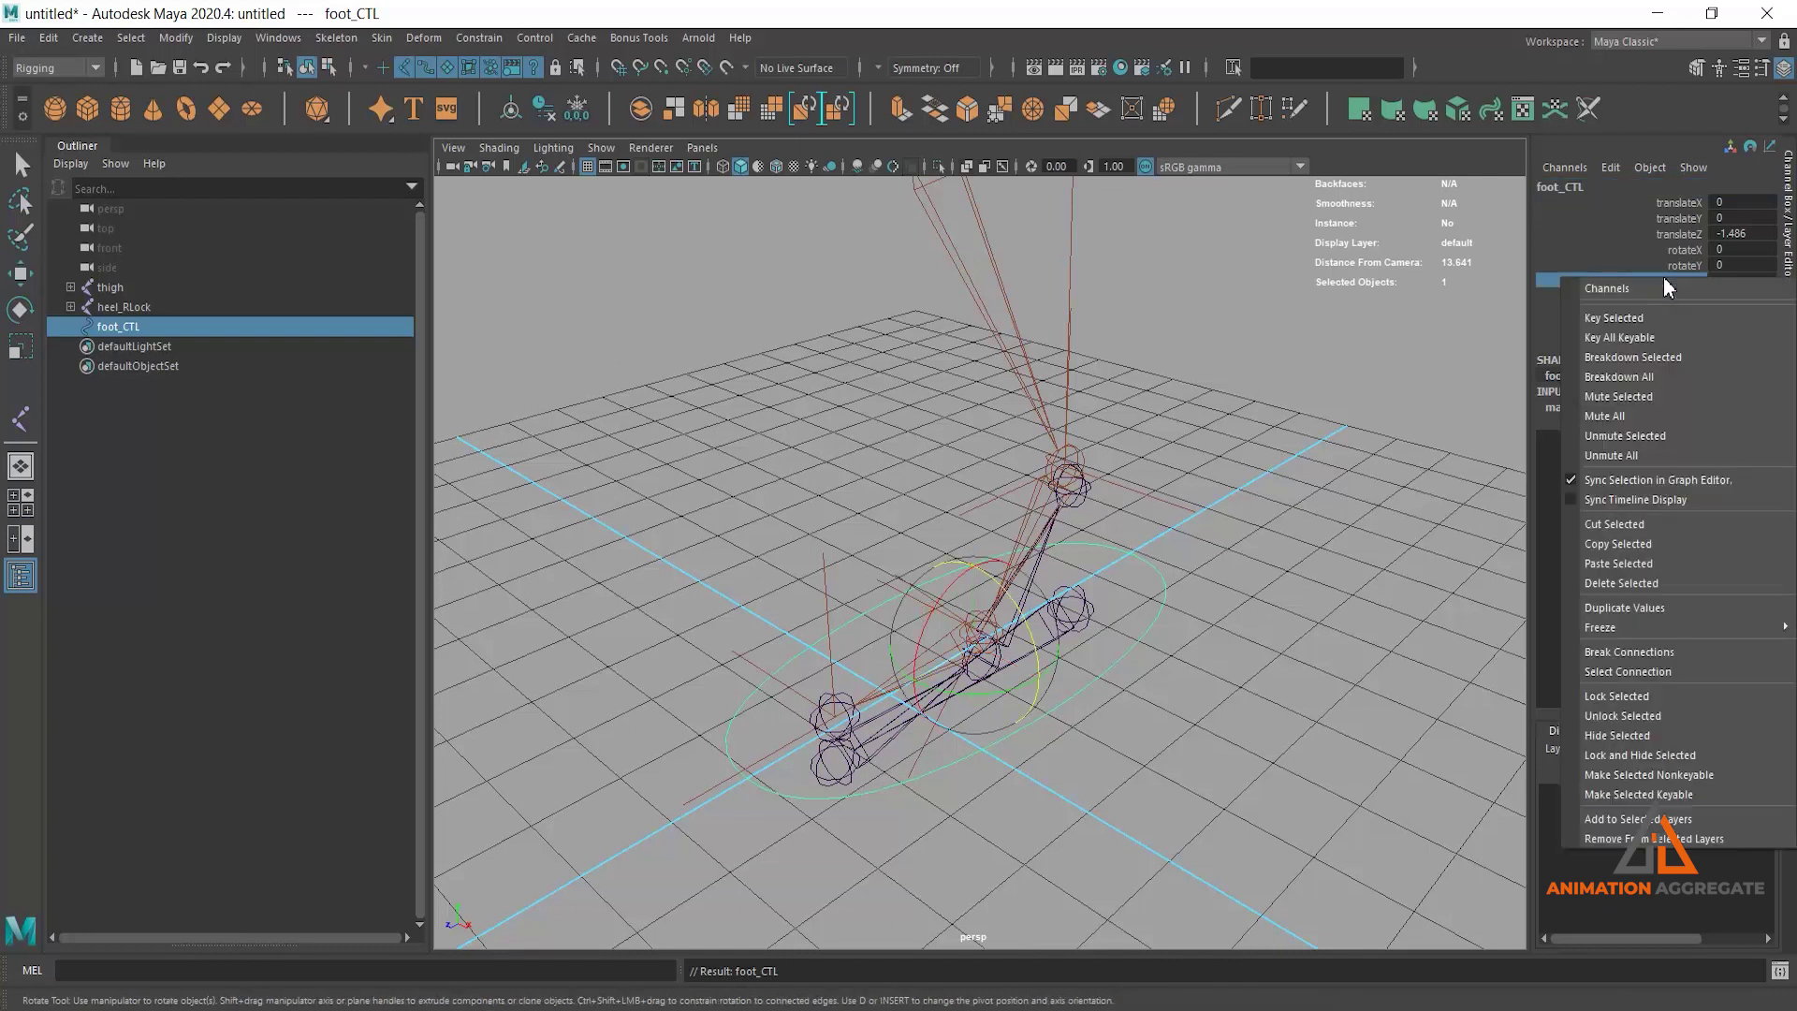
alt+drag(1182, 440, 1216, 432)
click(1678, 266)
right_click(1678, 270)
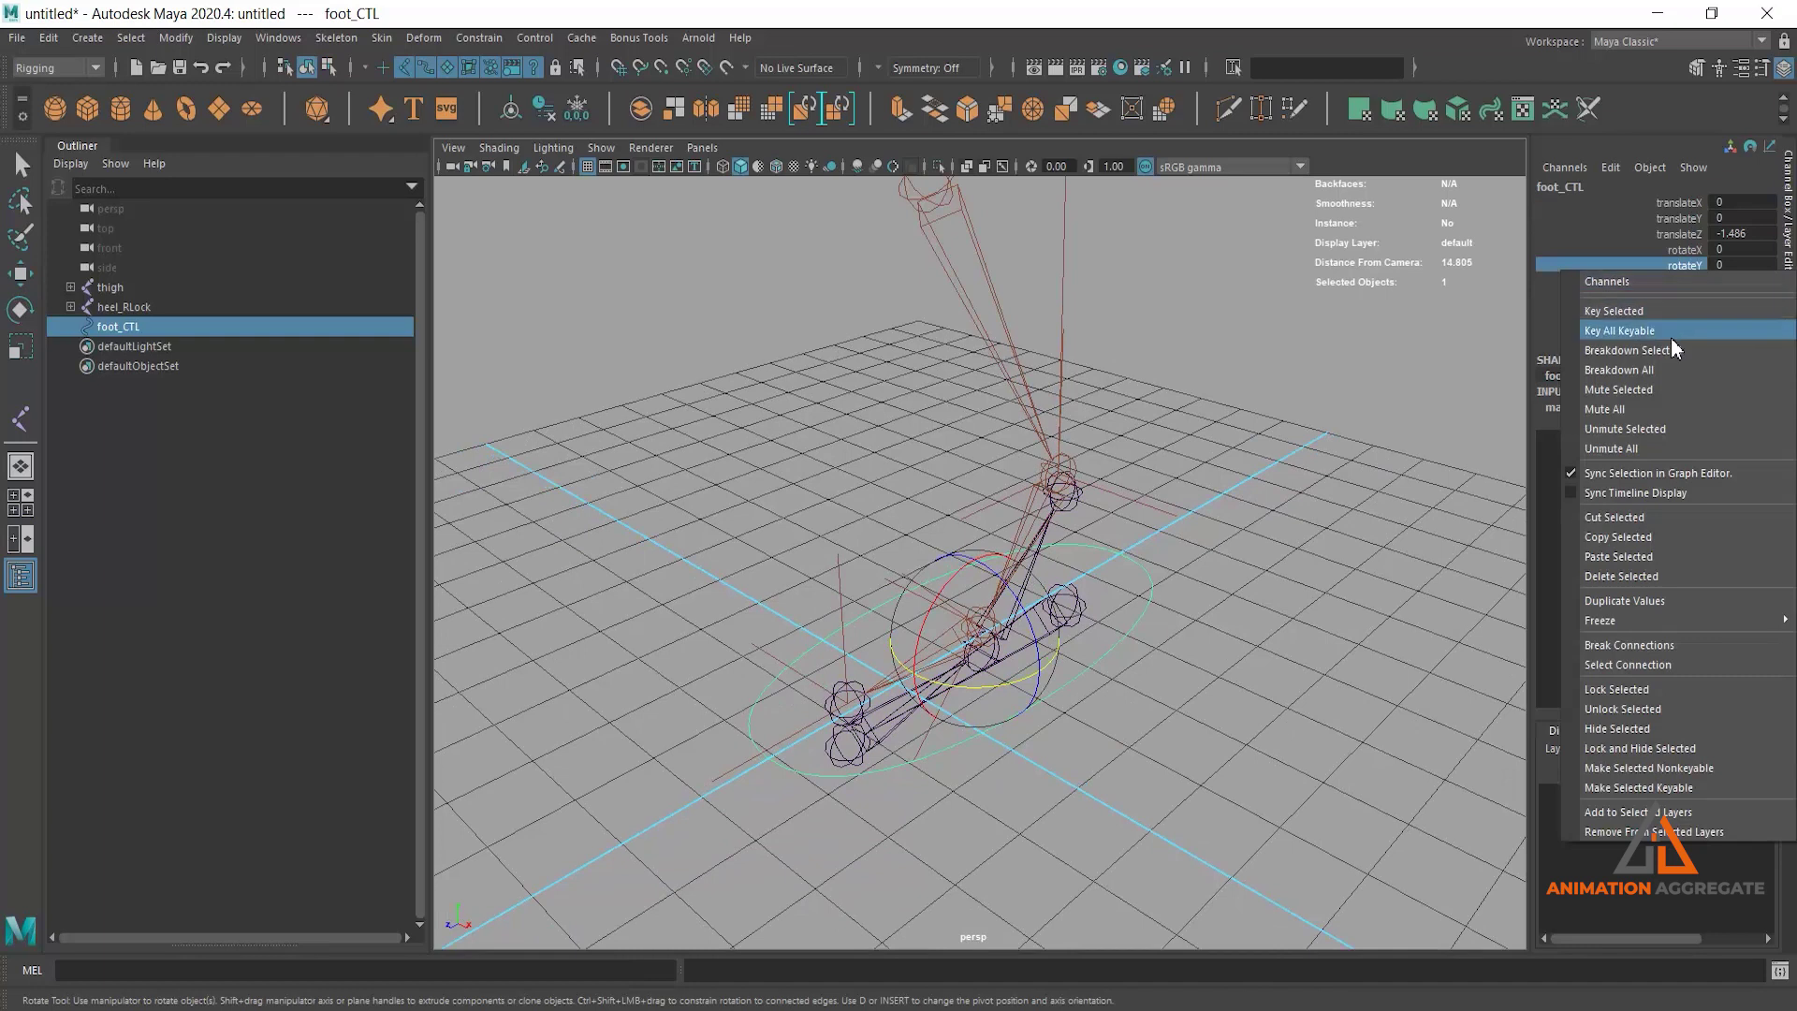
mouse_move(1614, 626)
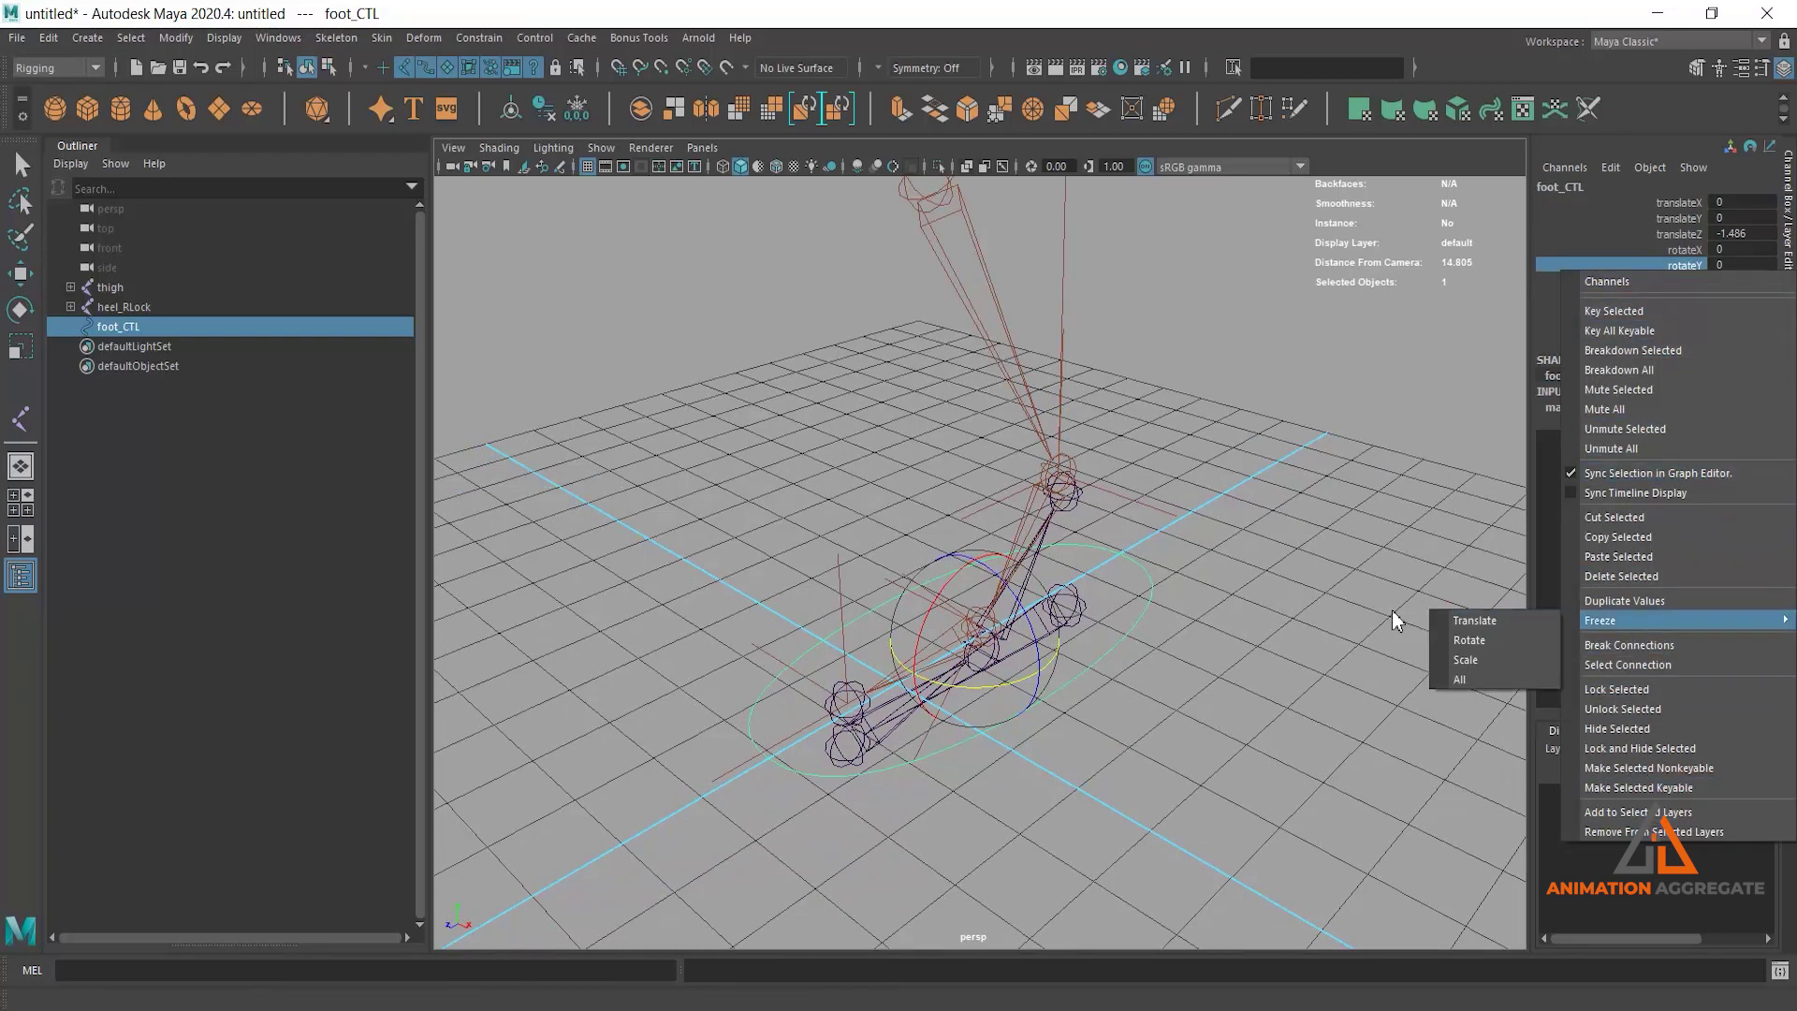
click(1460, 679)
alt+drag(1351, 674, 1306, 582)
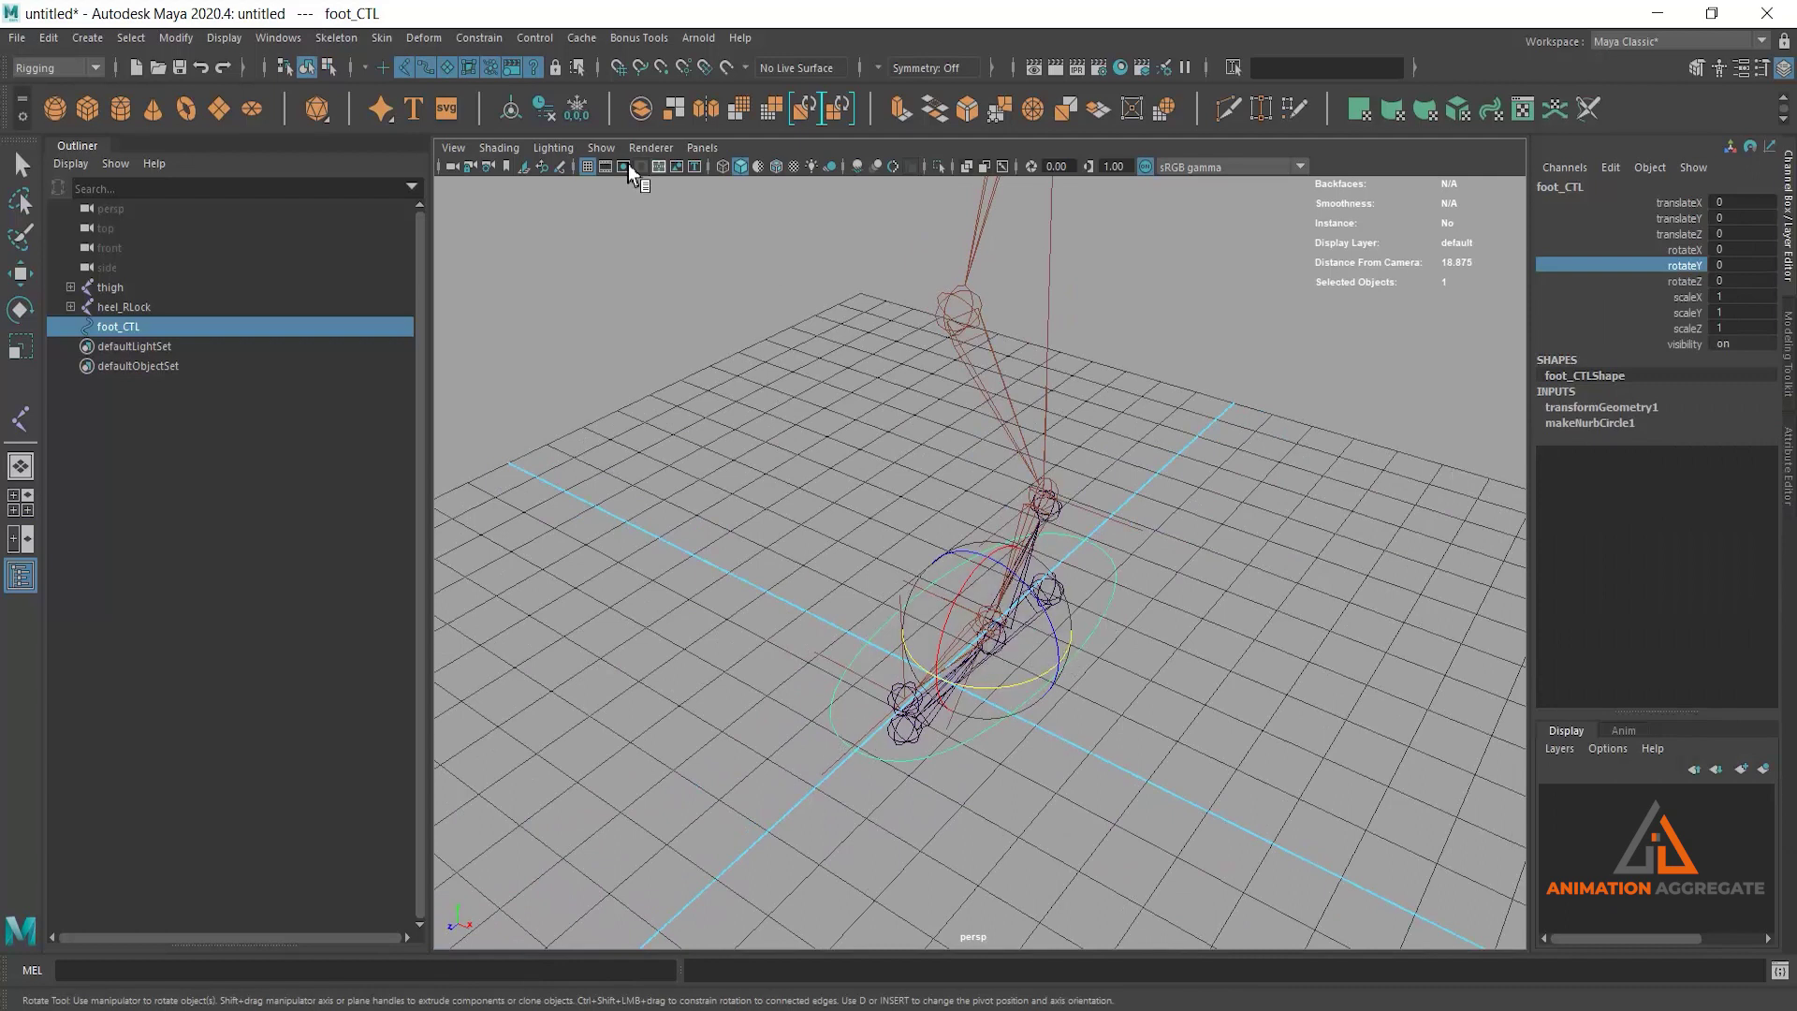
Step: Delete foot_CTL's history with Edit > Delete All by Type > History, then reselect it
click(48, 38)
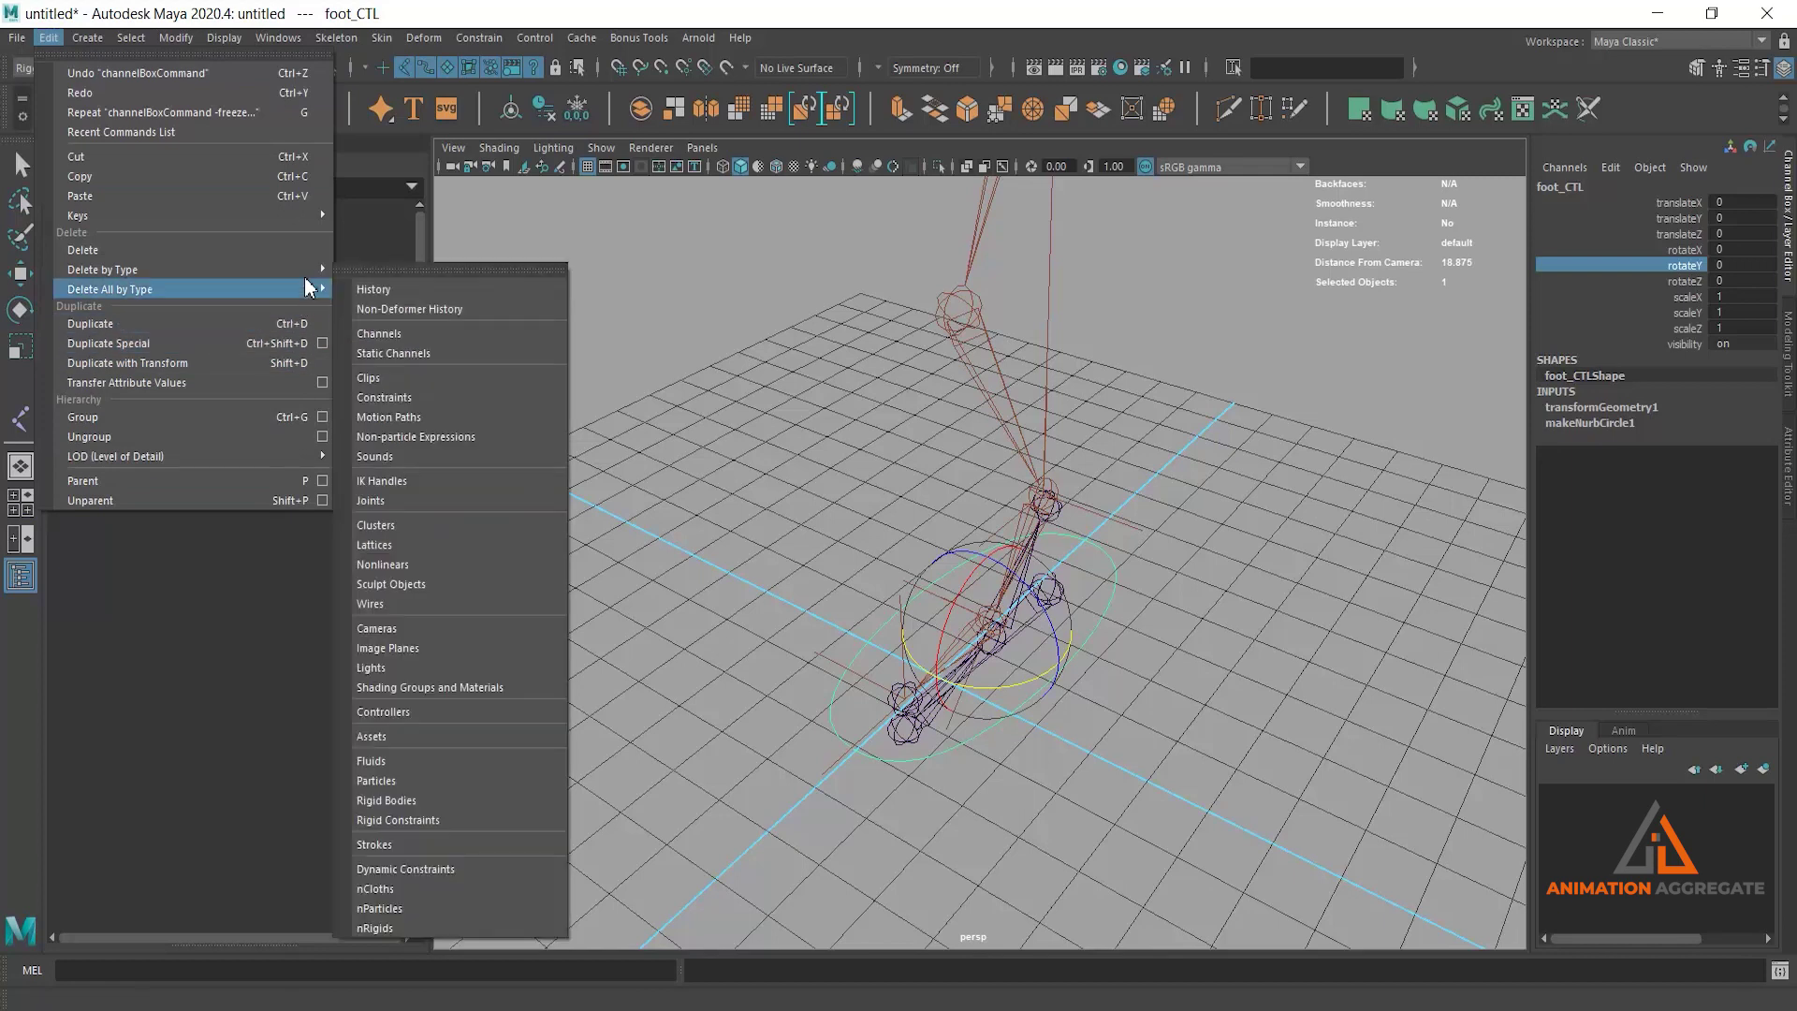
mouse_move(104, 268)
click(413, 279)
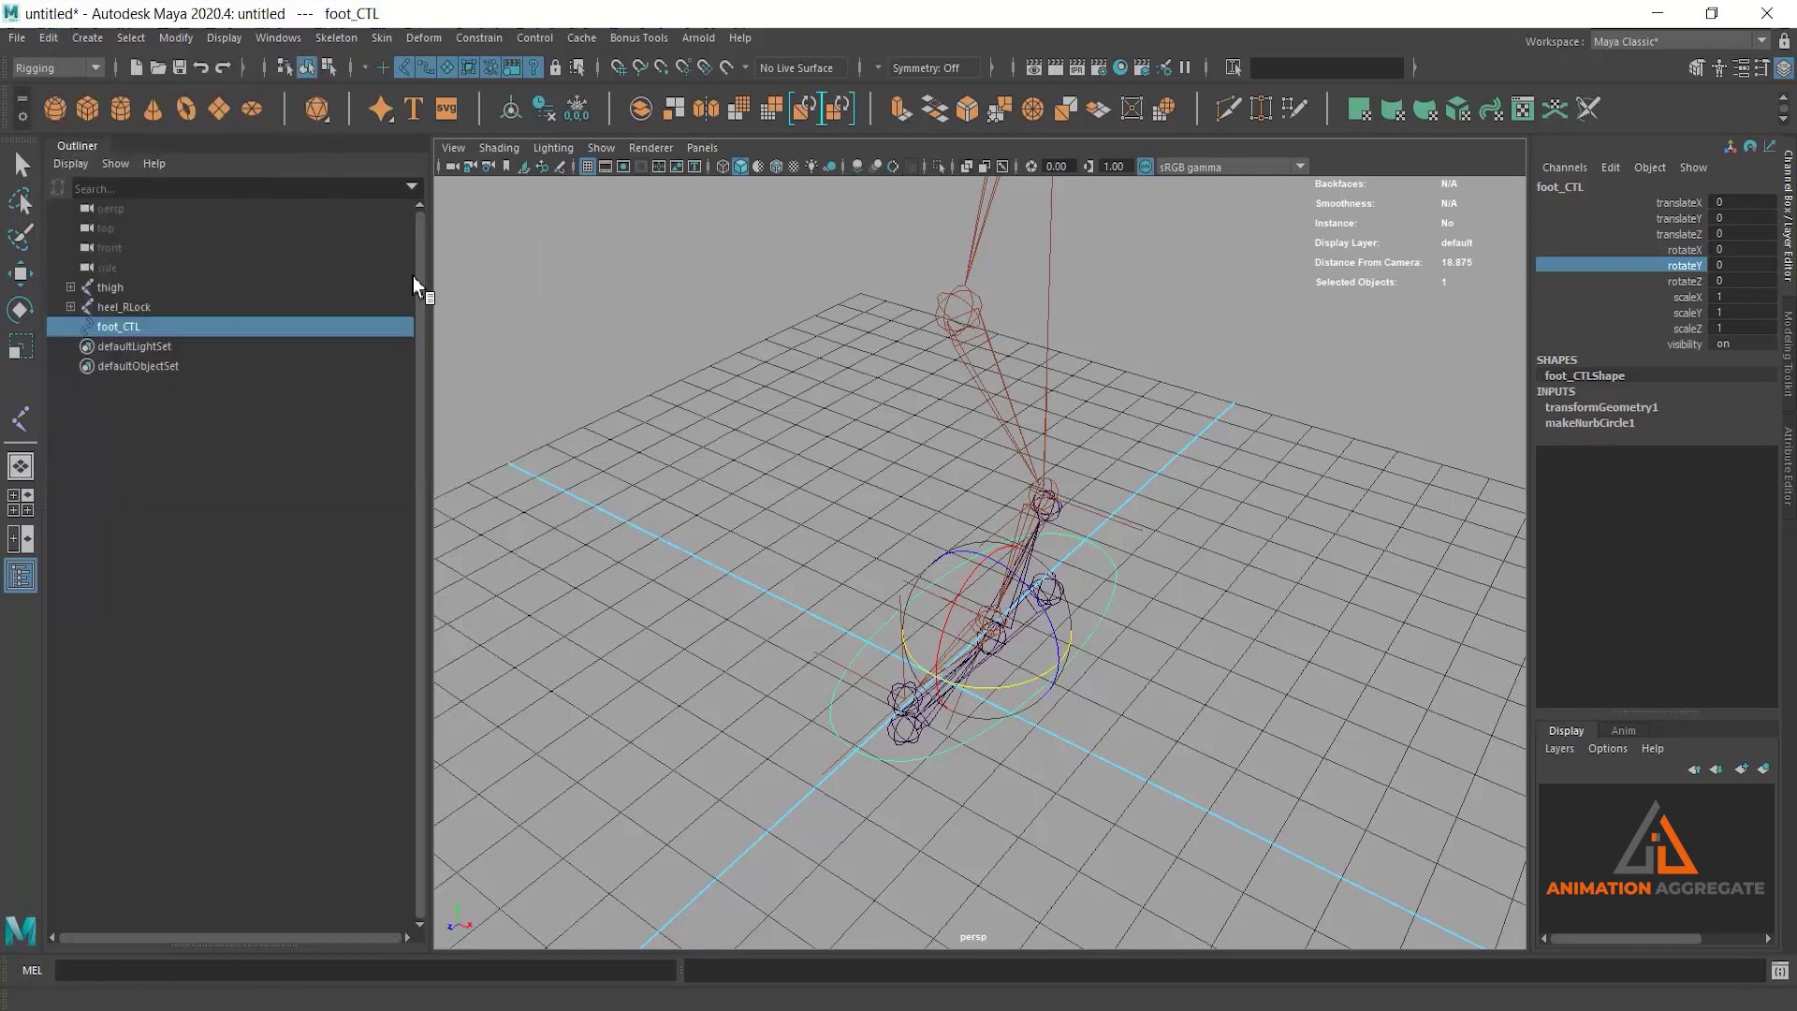
mouse_move(1138, 564)
alt+right_down()
mouse_move(1092, 454)
mouse_move(1128, 534)
alt+right_up()
mouse_move(1128, 534)
alt+mouse_down()
mouse_move(1152, 526)
mouse_move(1137, 510)
mouse_move(1172, 536)
mouse_move(1152, 514)
mouse_move(1251, 478)
mouse_move(1117, 541)
mouse_move(1109, 602)
alt+mouse_up()
key(w)
click(1247, 481)
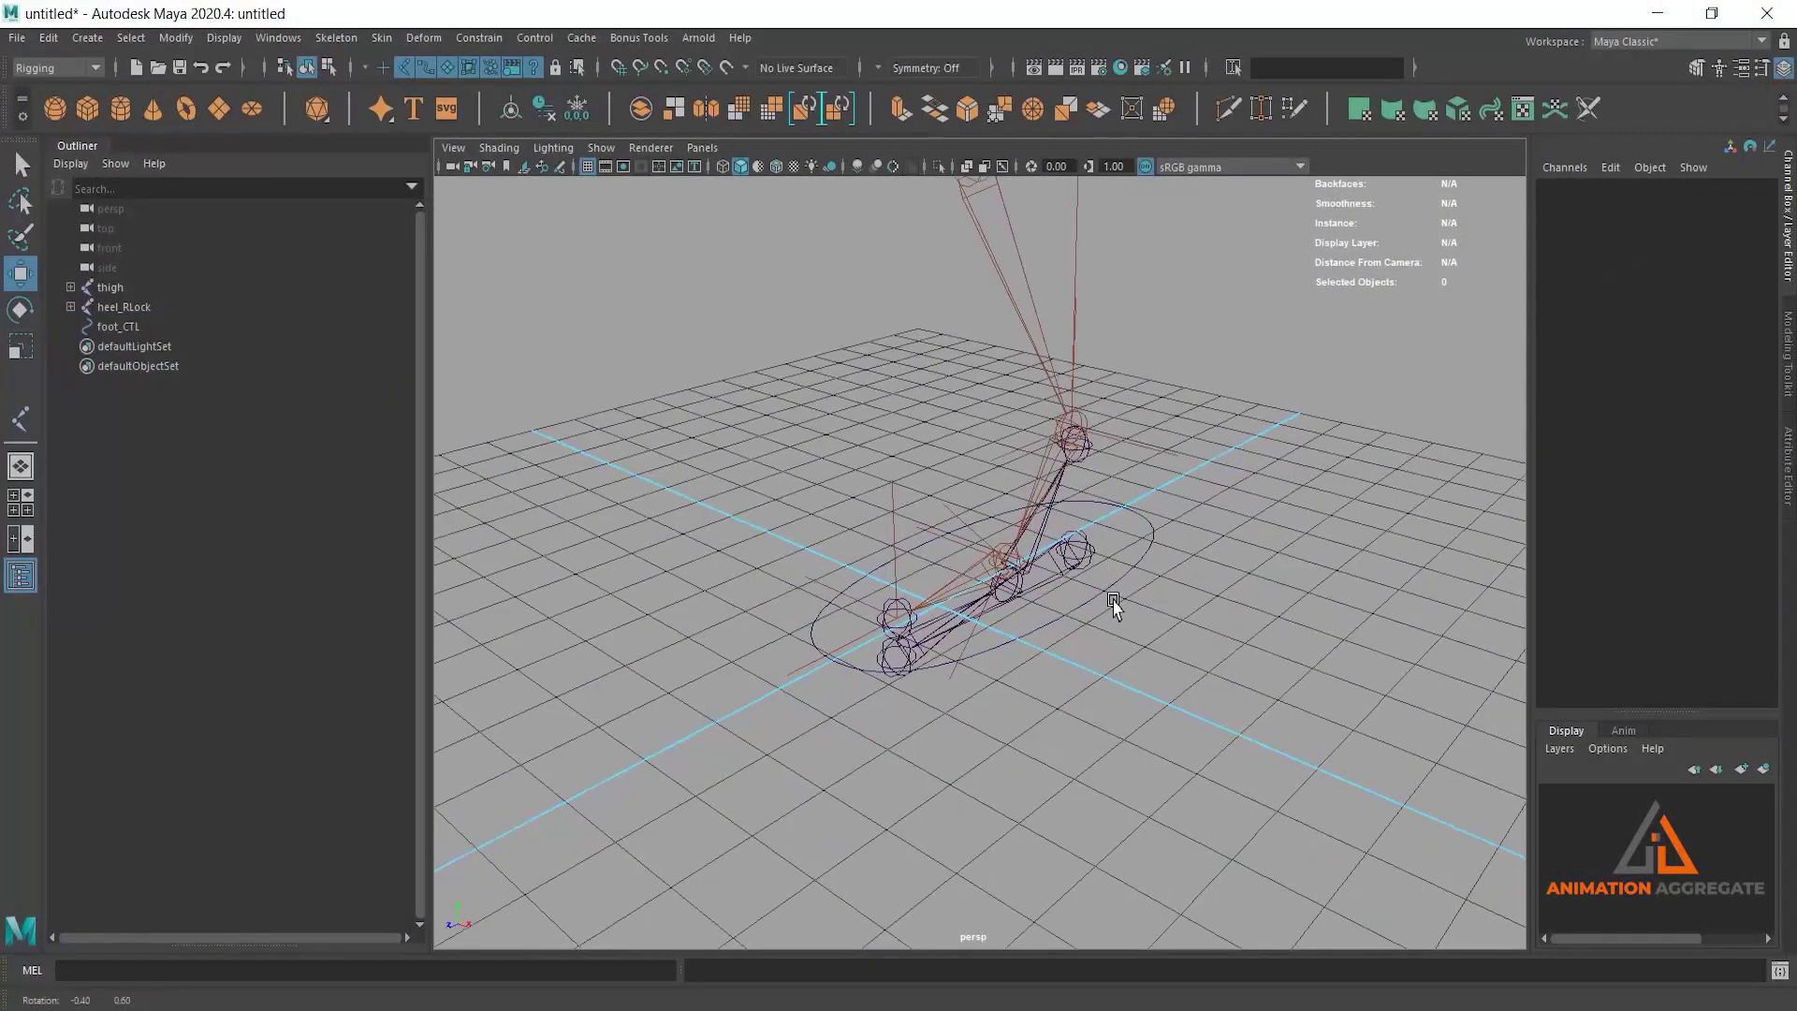
click(1147, 561)
mouse_move(1236, 665)
alt+mouse_down()
mouse_move(1164, 581)
mouse_move(1207, 552)
alt+mouse_up()
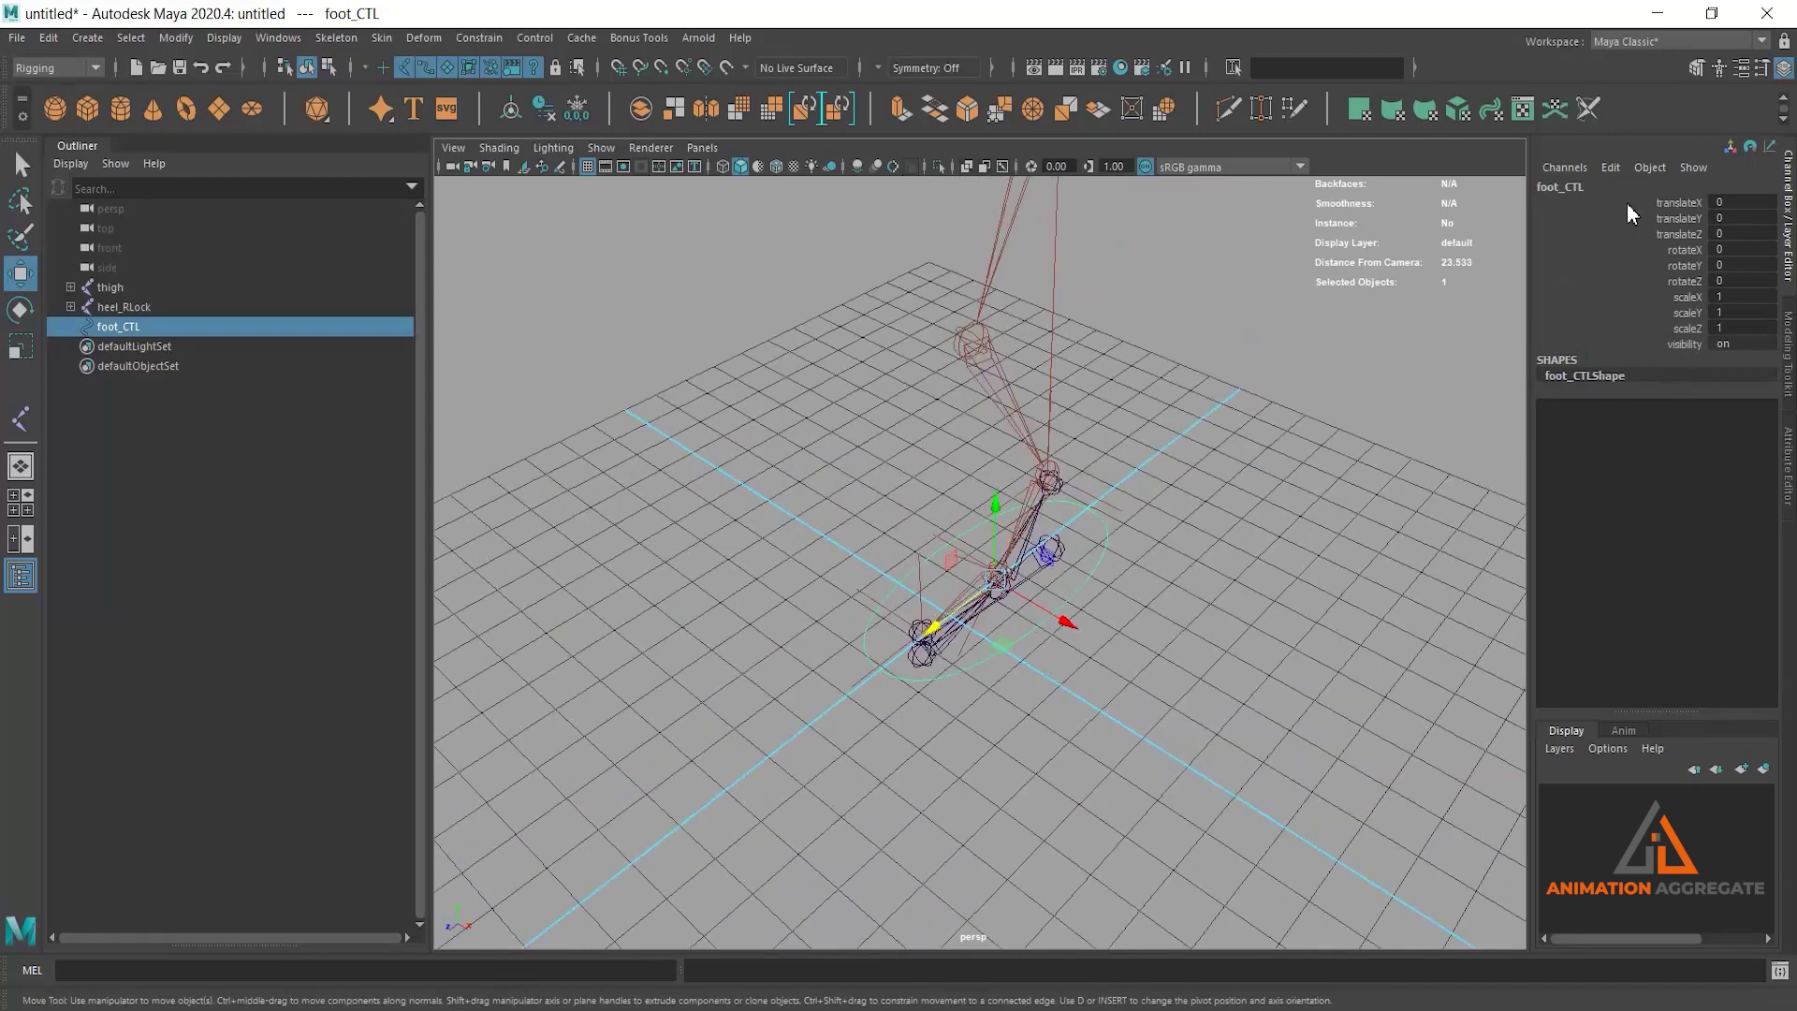
Step: Add the float attribute heelRoll to foot_CTL through Add Attribute
click(1621, 171)
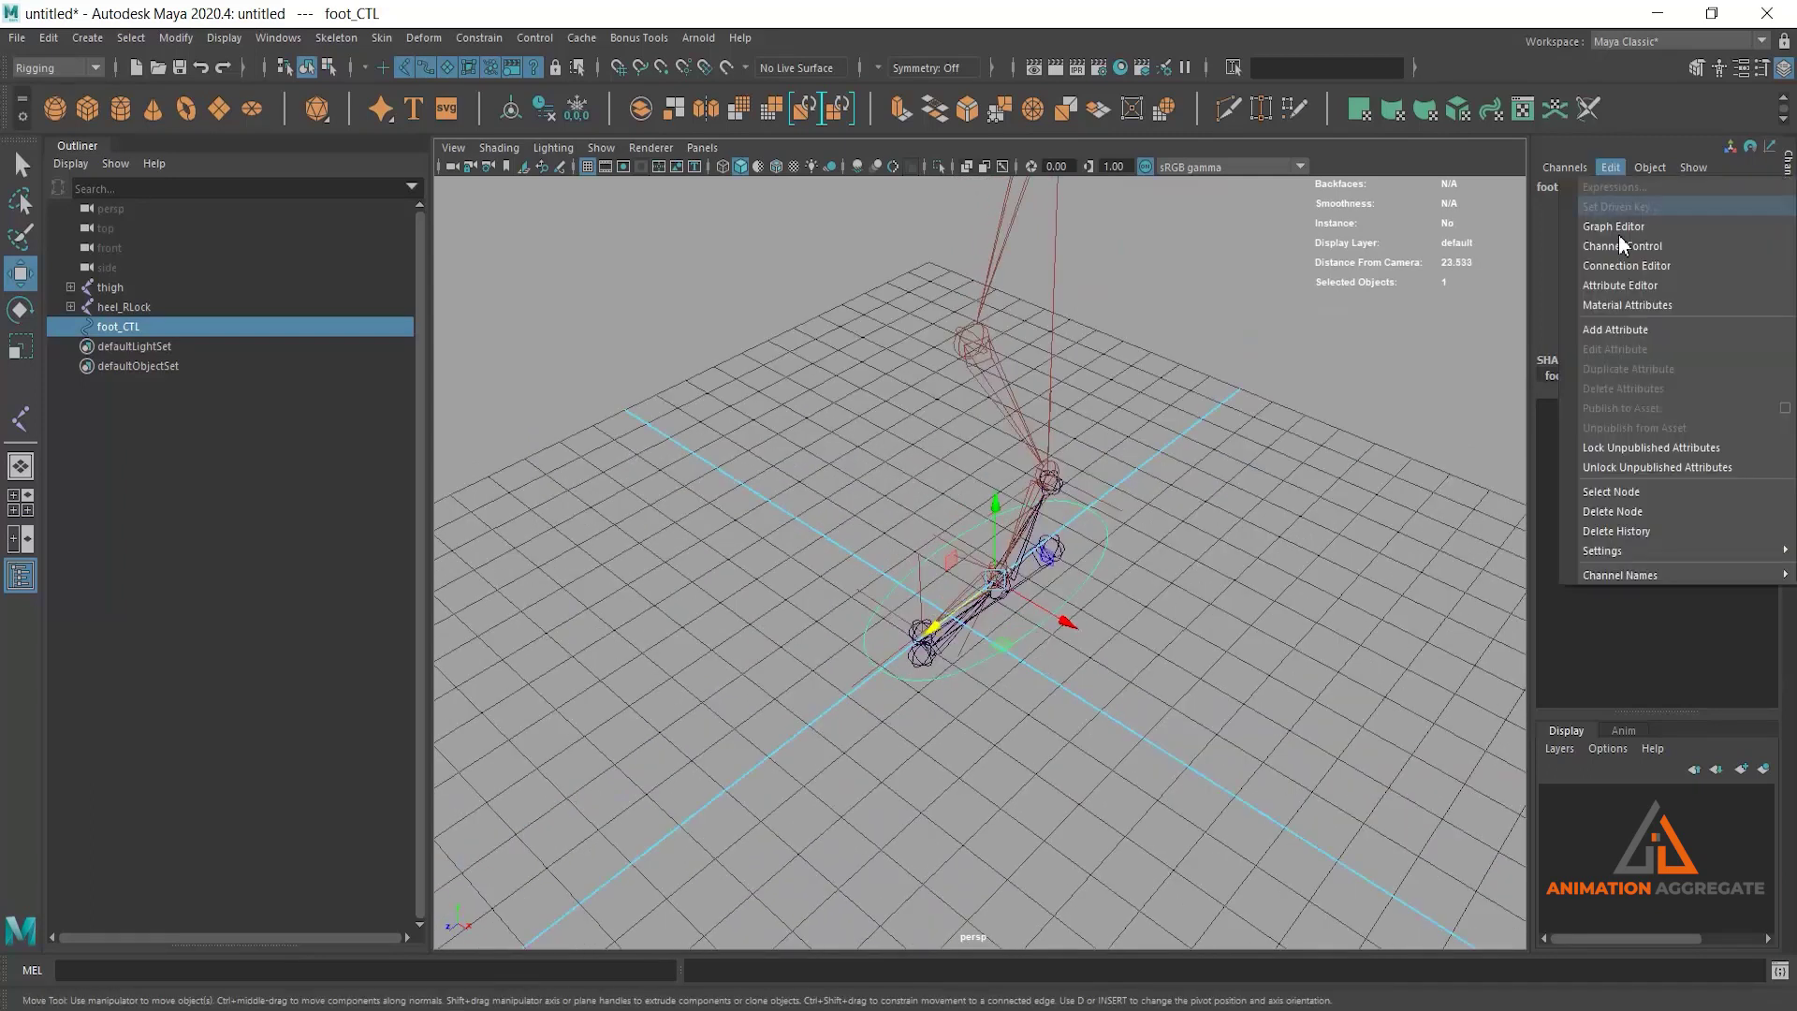
click(1627, 333)
drag(1245, 327, 1345, 465)
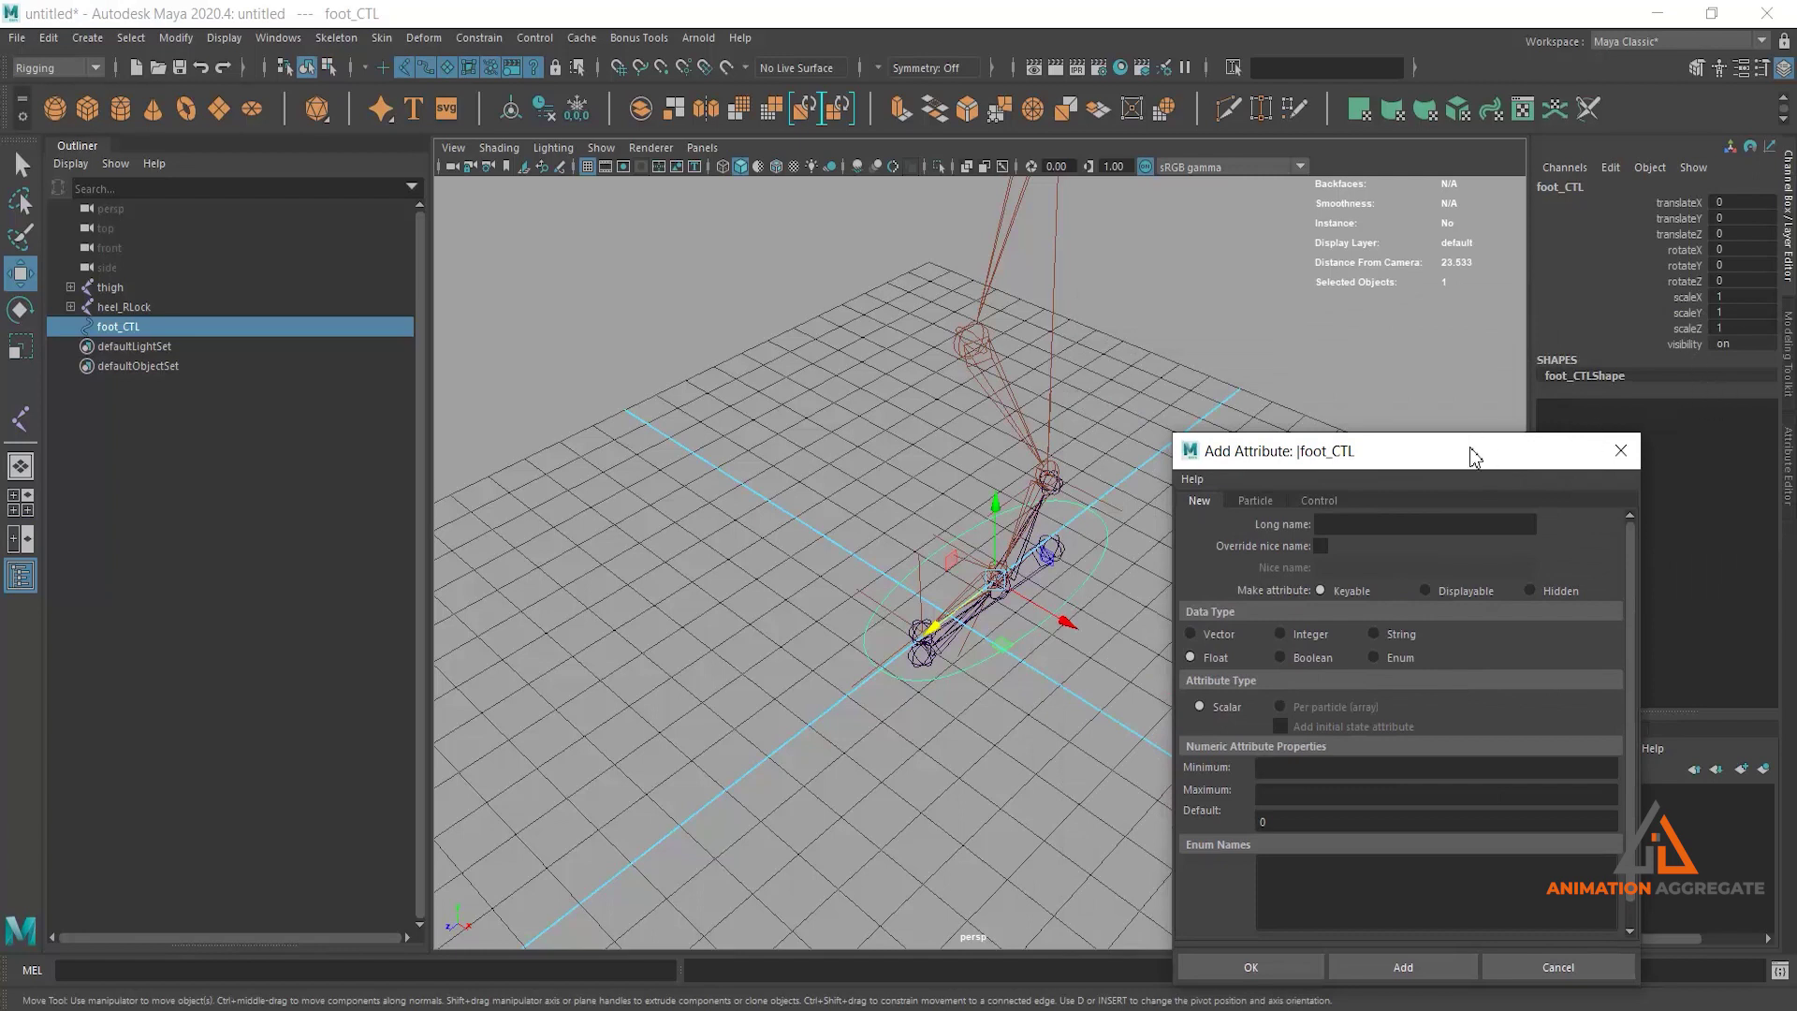
drag(1472, 457, 1477, 384)
click(1362, 457)
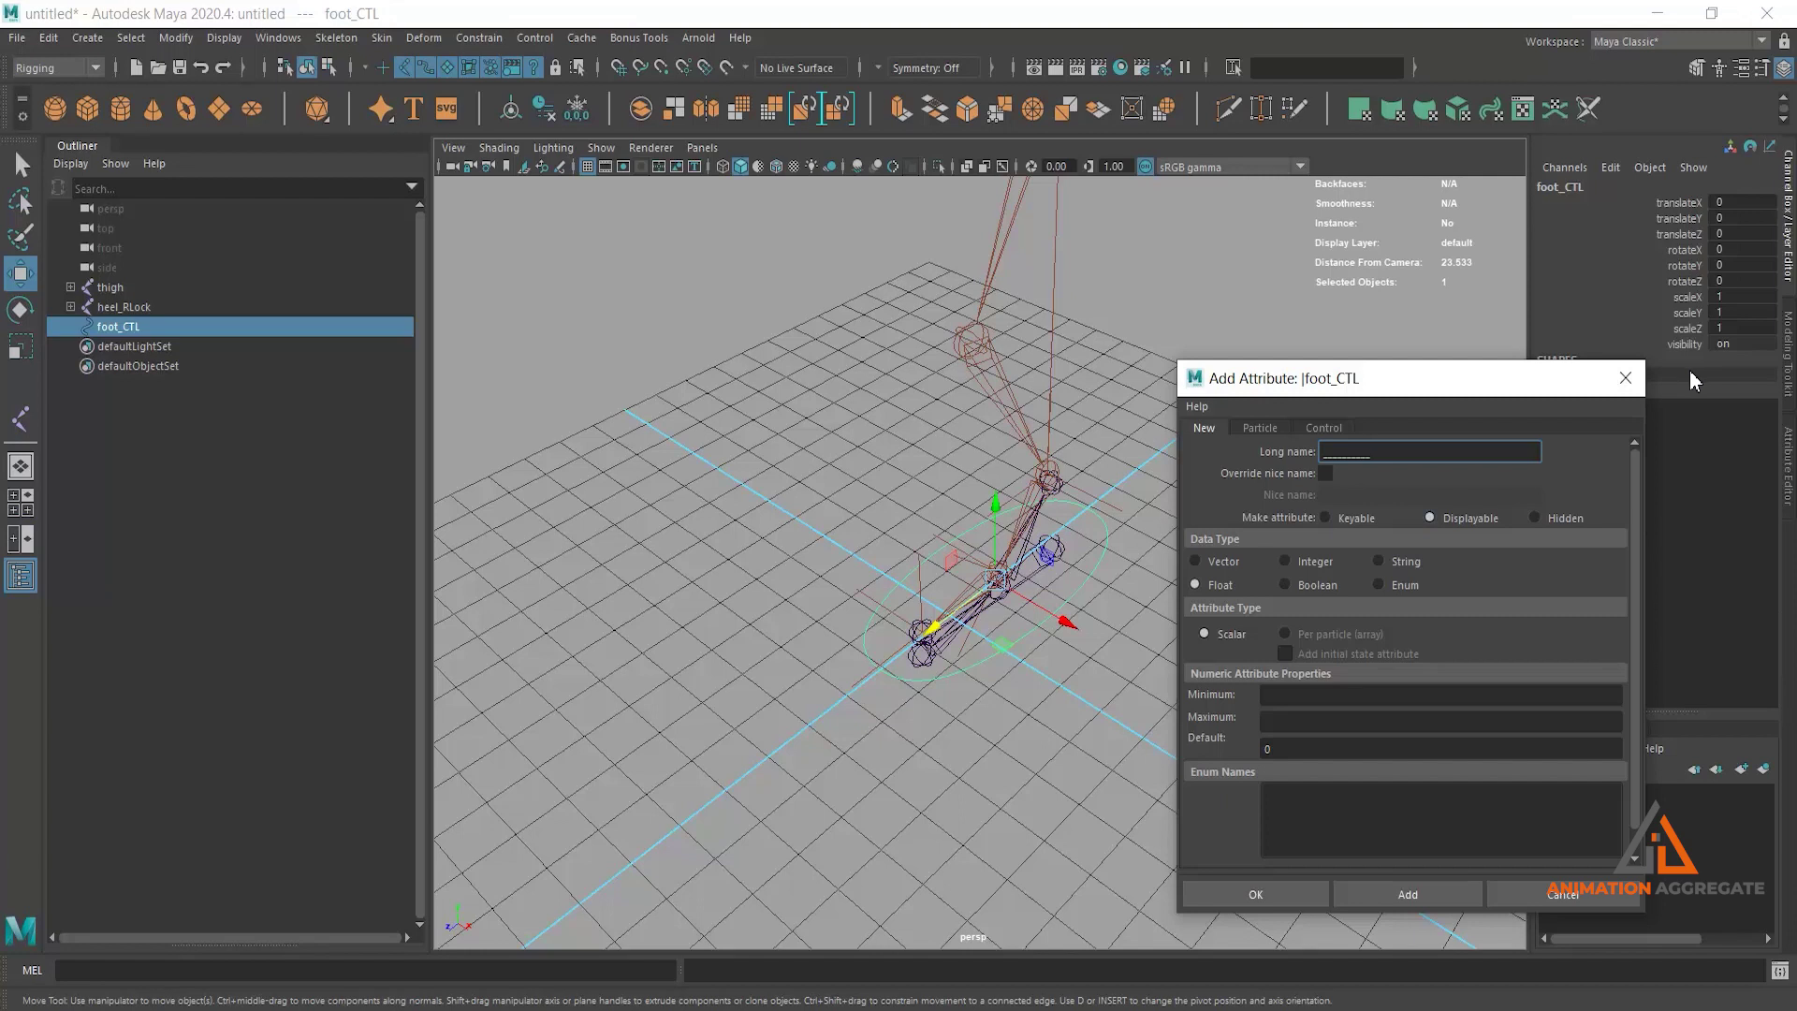
click(1415, 897)
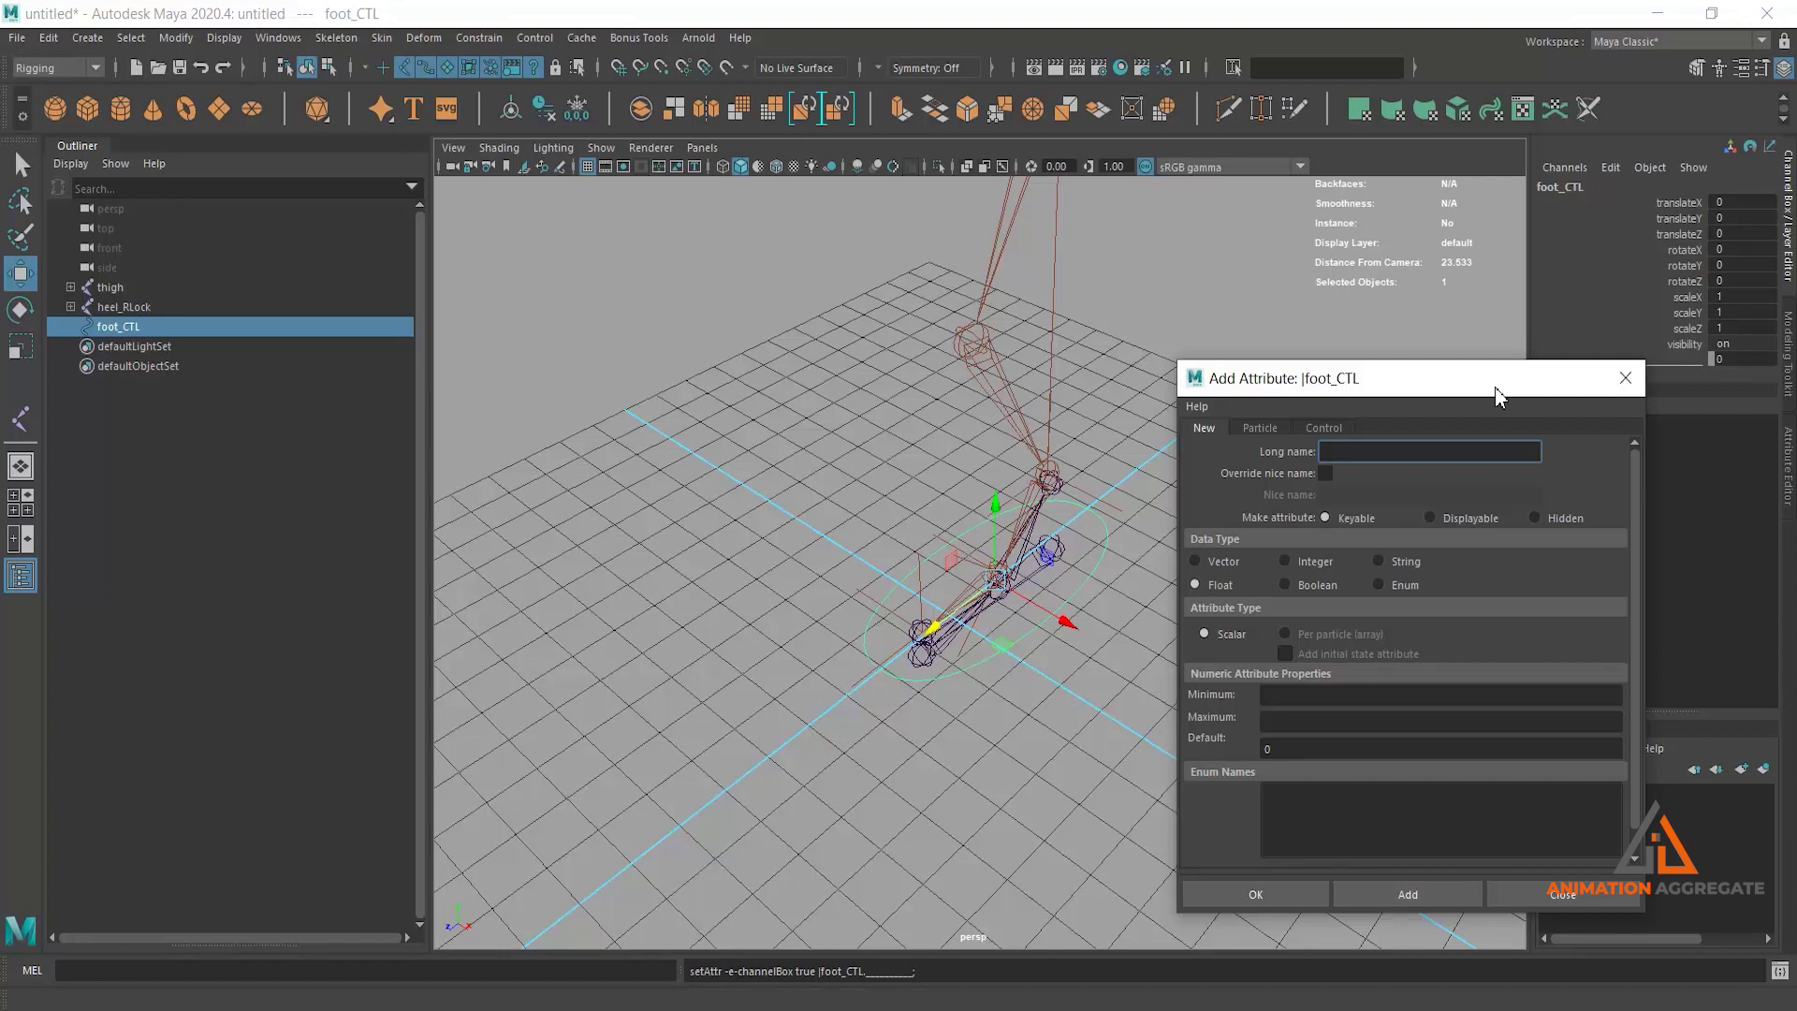
drag(1496, 377, 1382, 348)
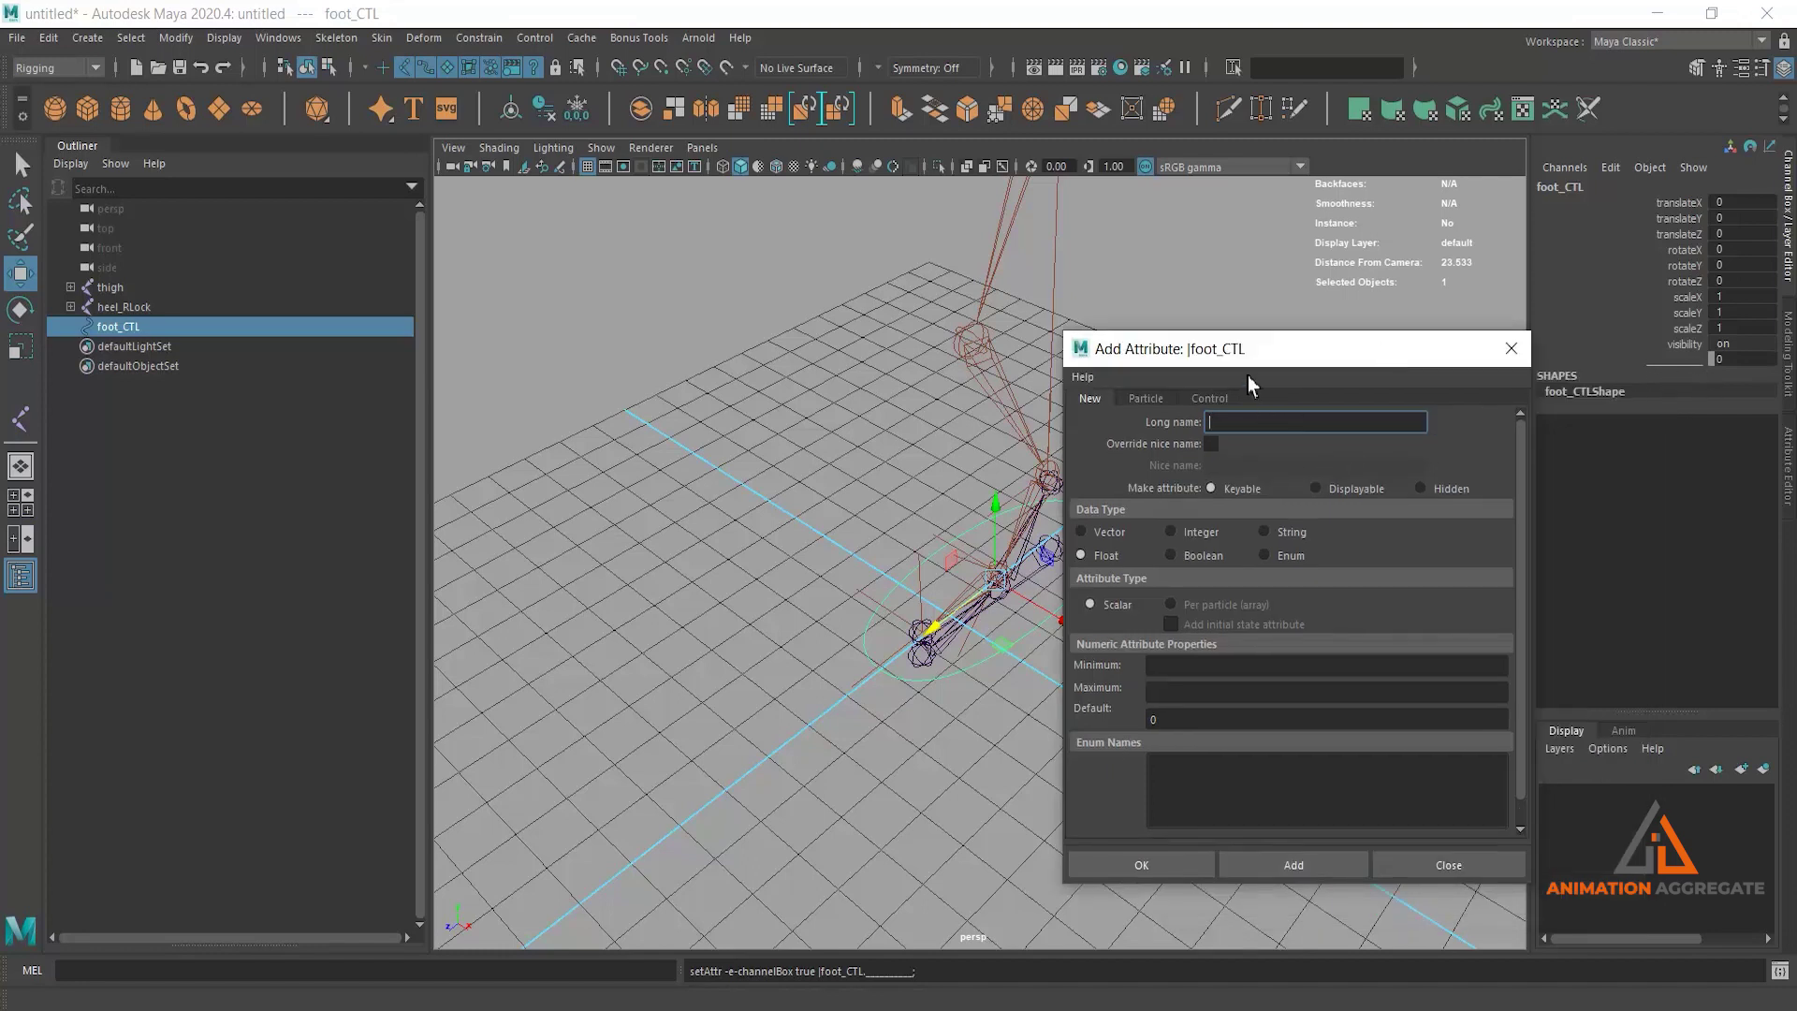
drag(1258, 355, 1362, 325)
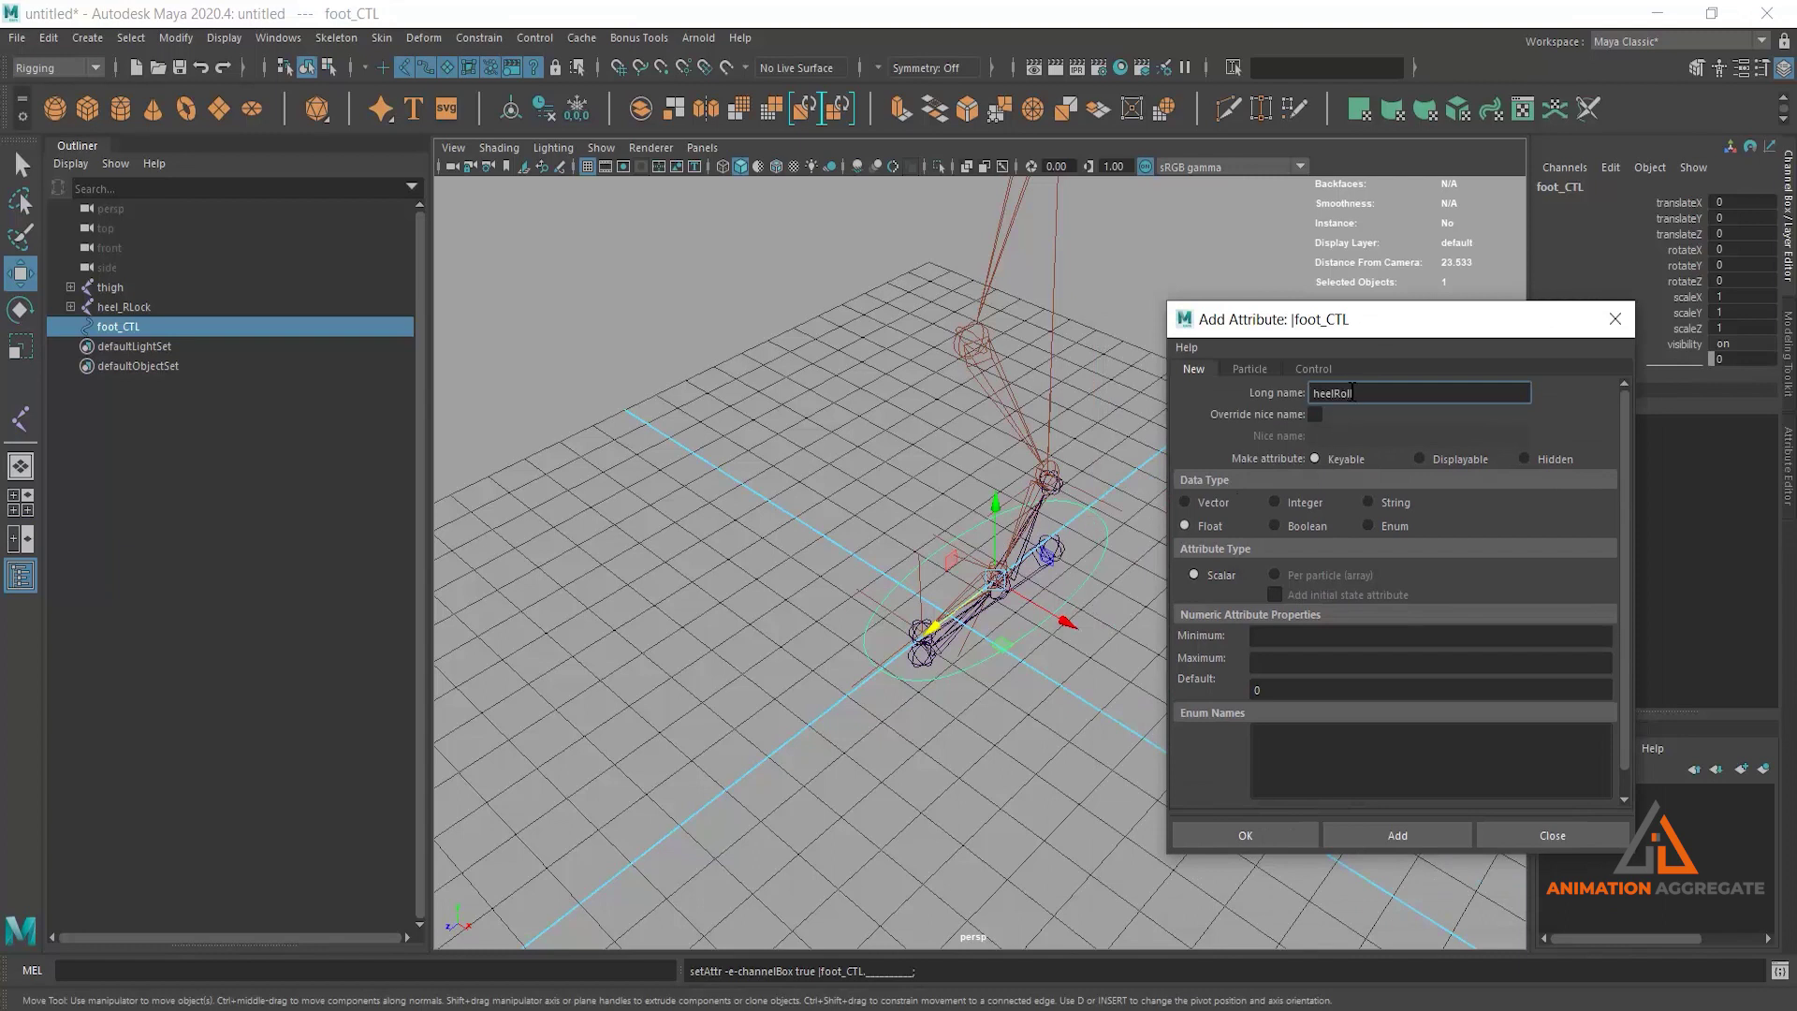
text(heelRoll)
click(1385, 847)
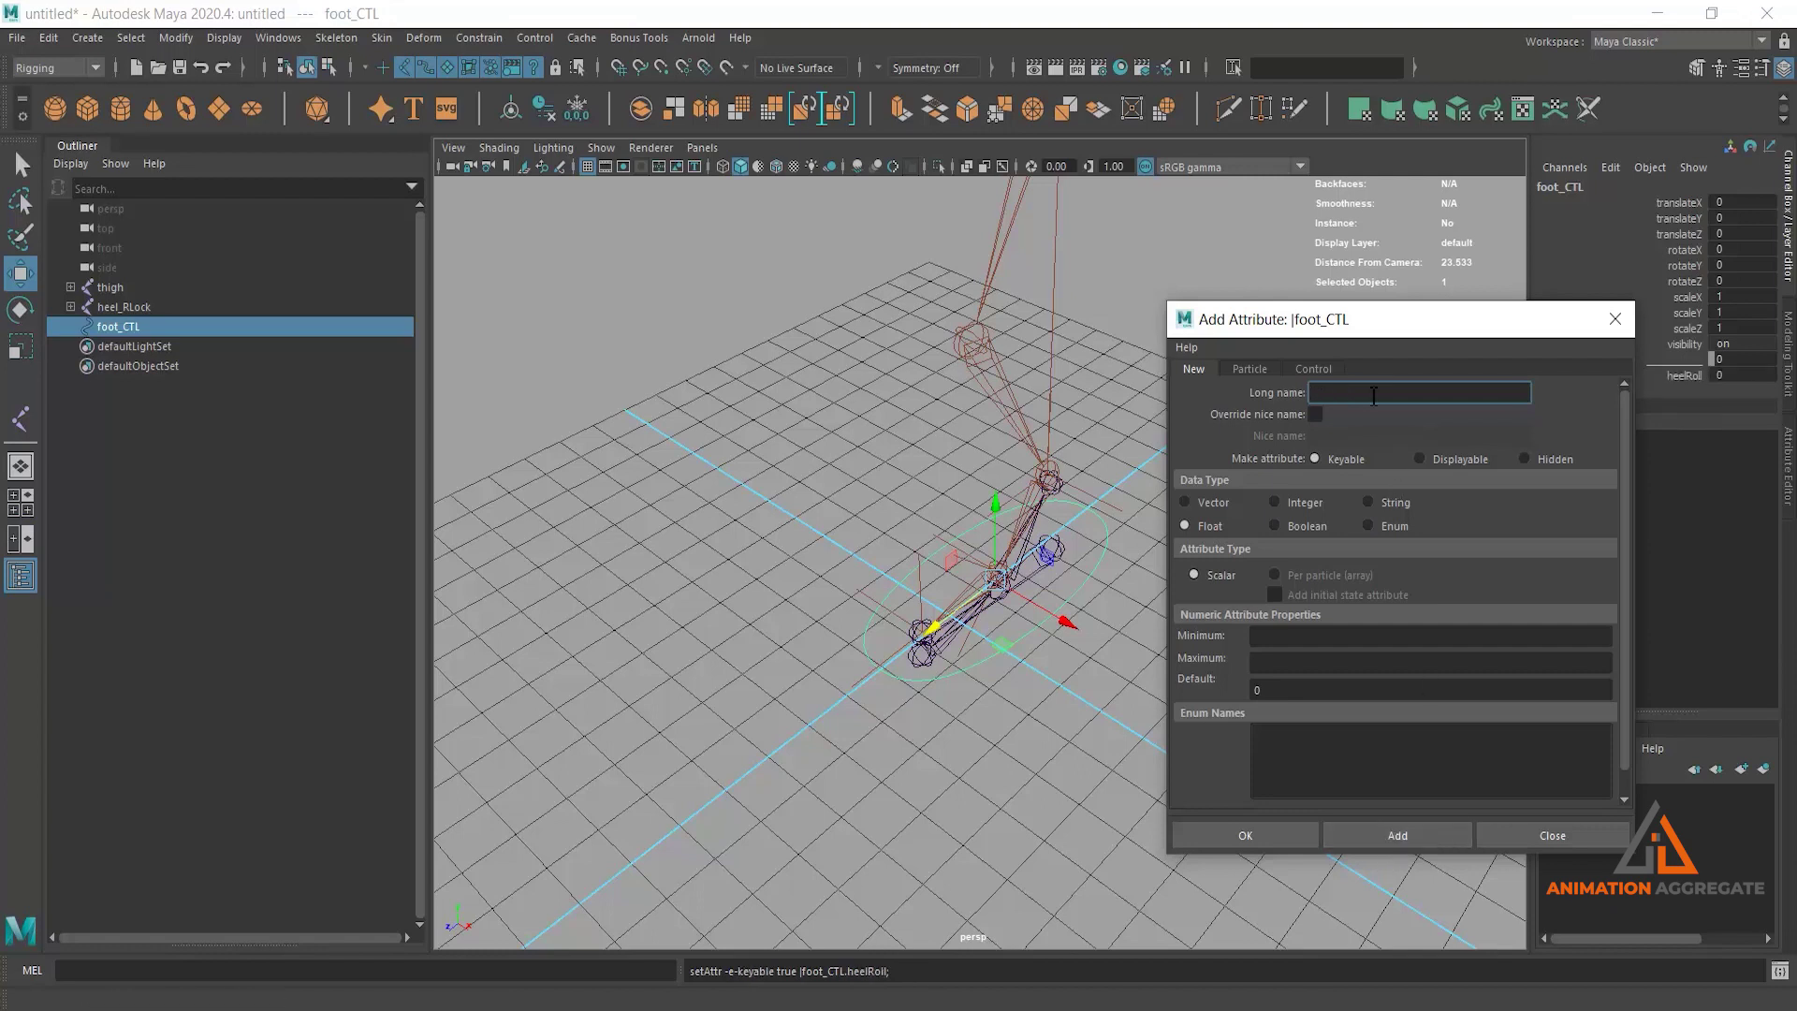
Step: Add float attributes ballRoll, toeRoll, heelSide and toeSide, finishing the dialog
text(ballRoll)
click(1401, 844)
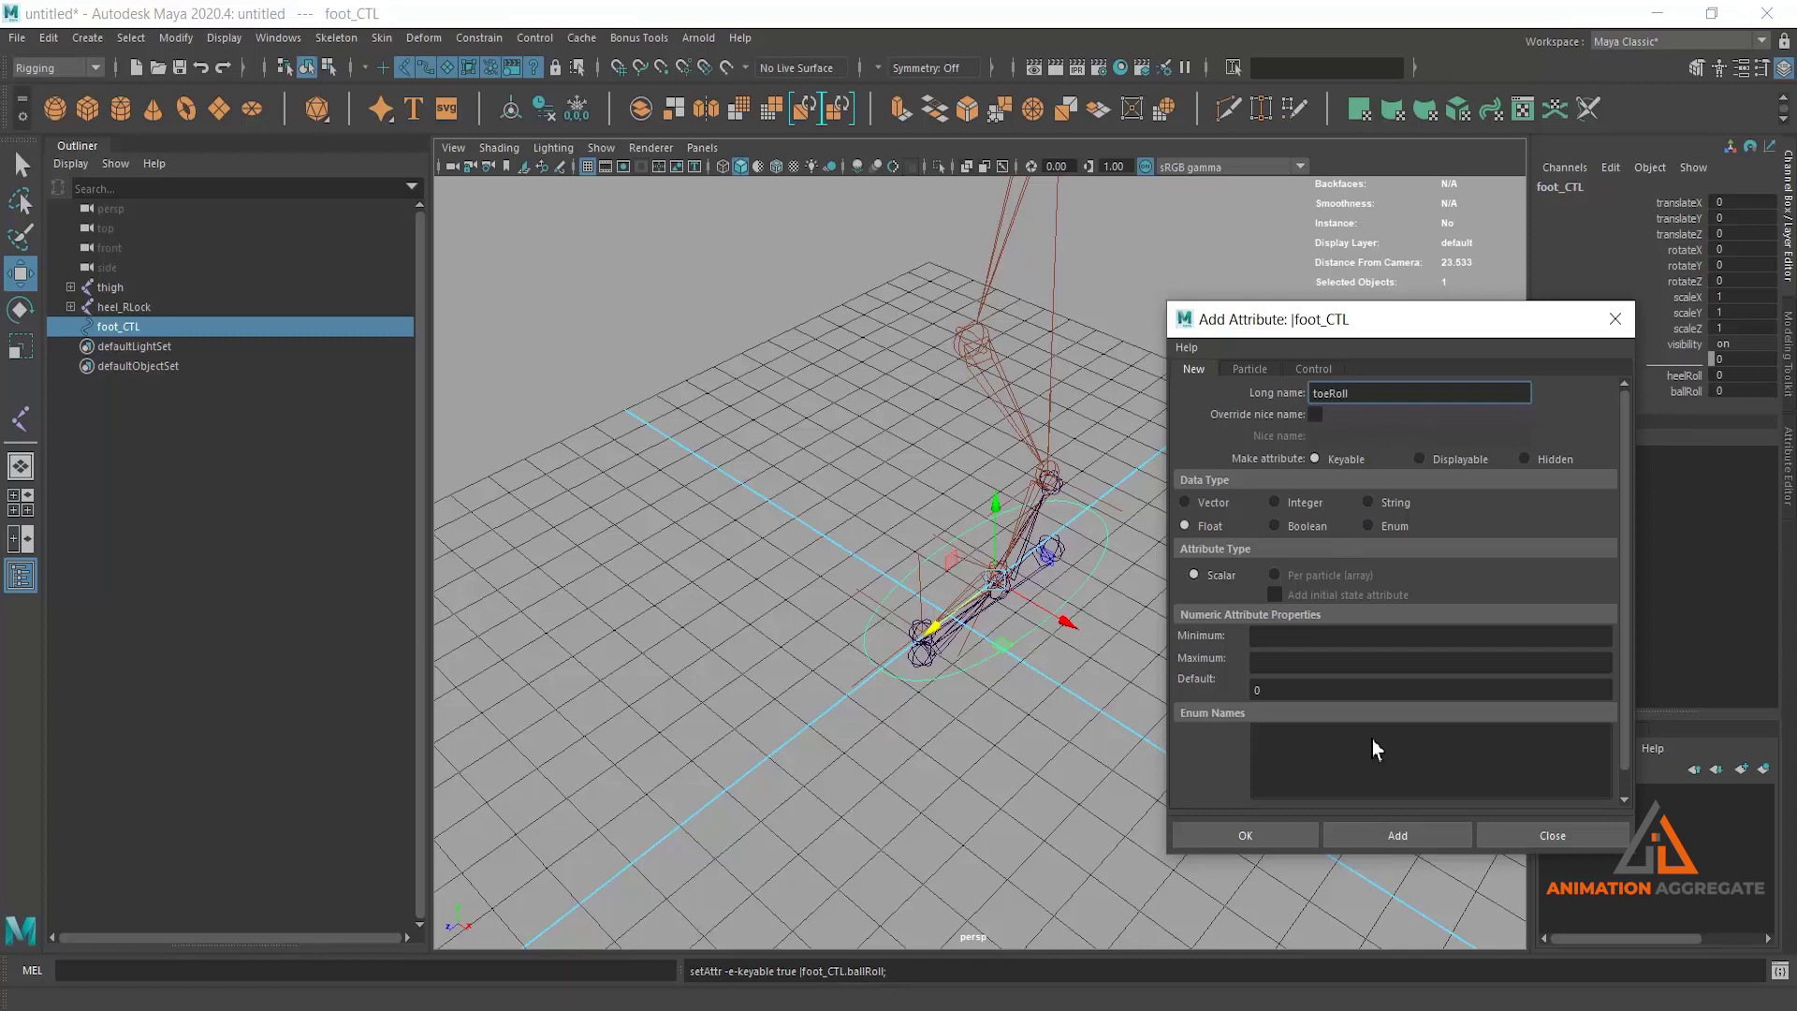
click(1397, 844)
text(heelSide)
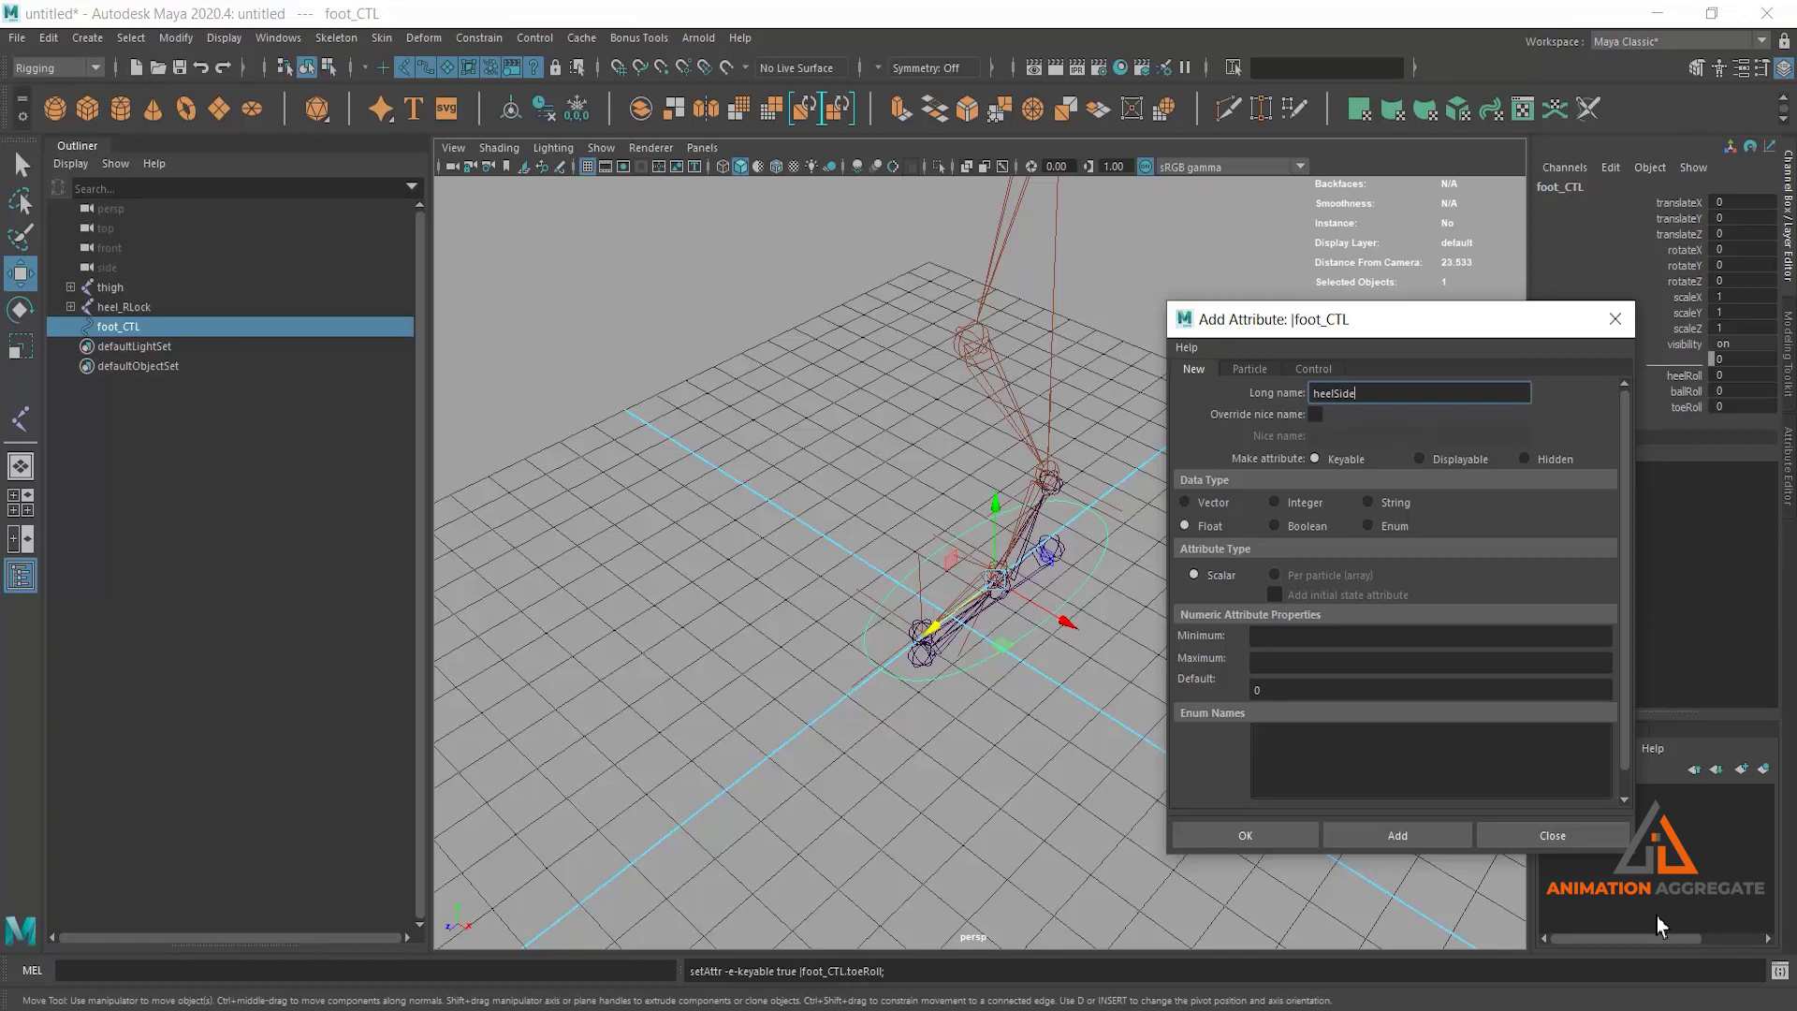
click(1365, 836)
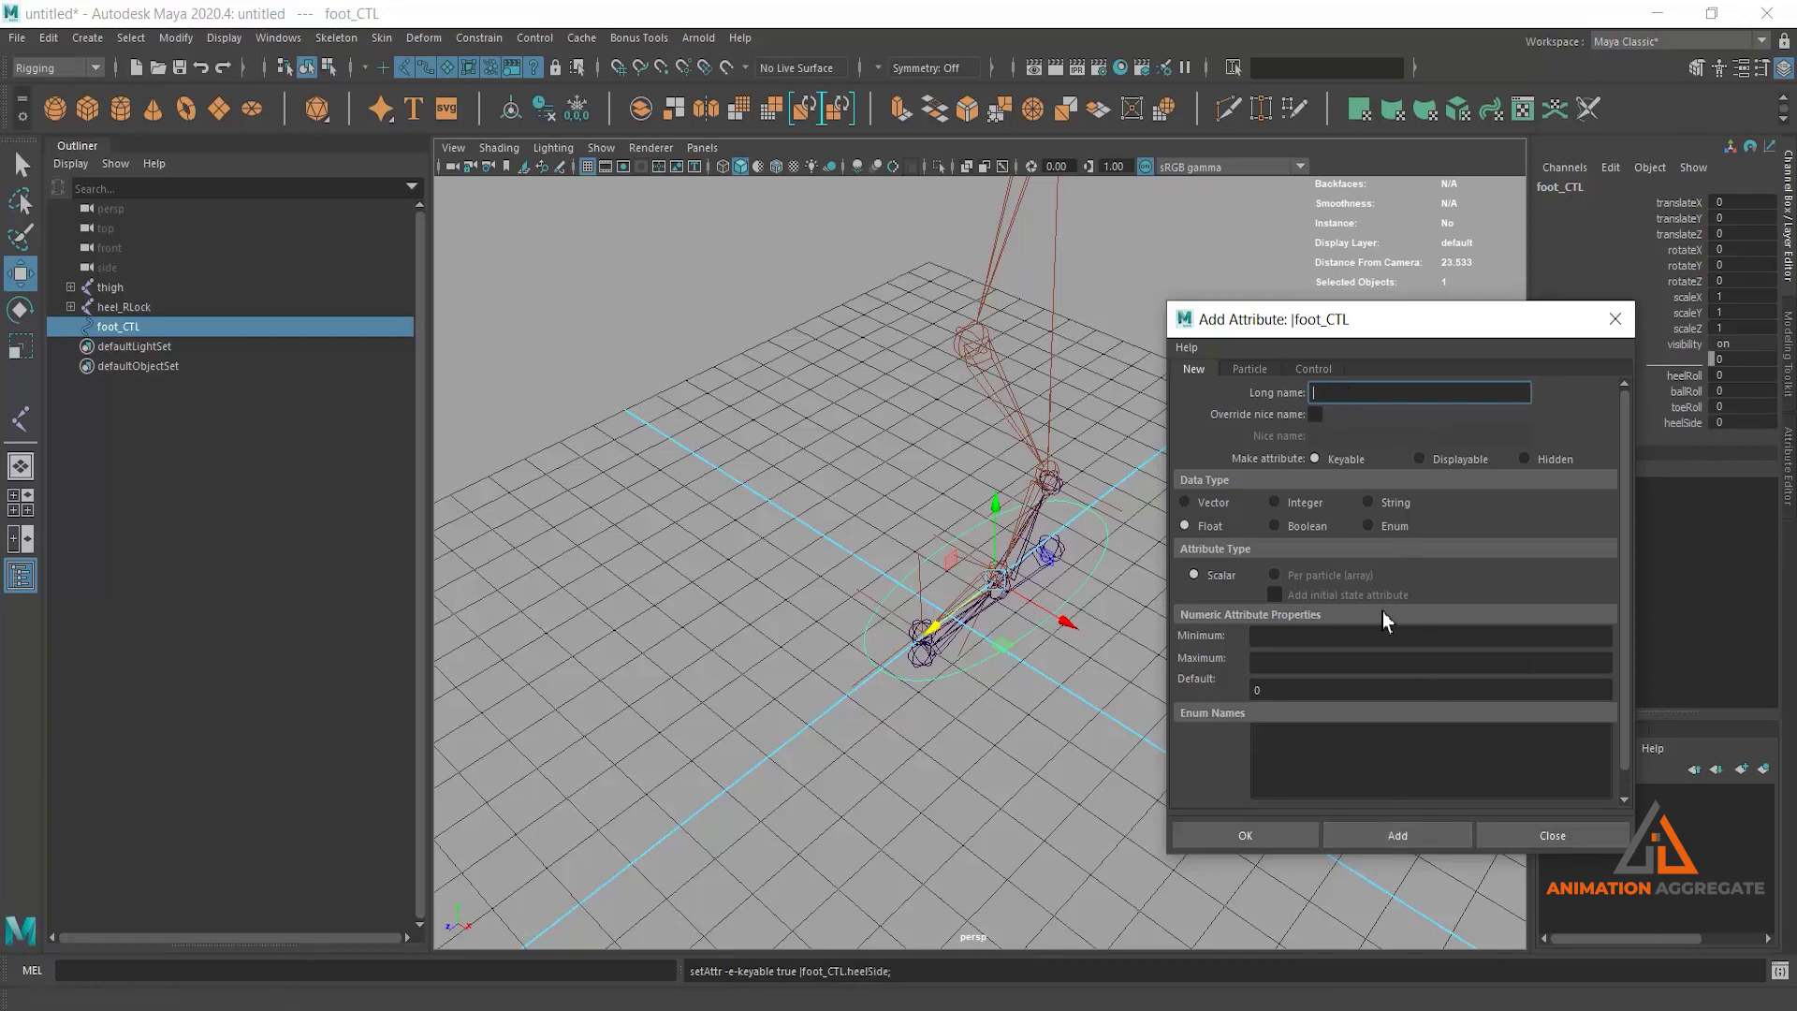
text(toe)
text(Side)
click(1259, 835)
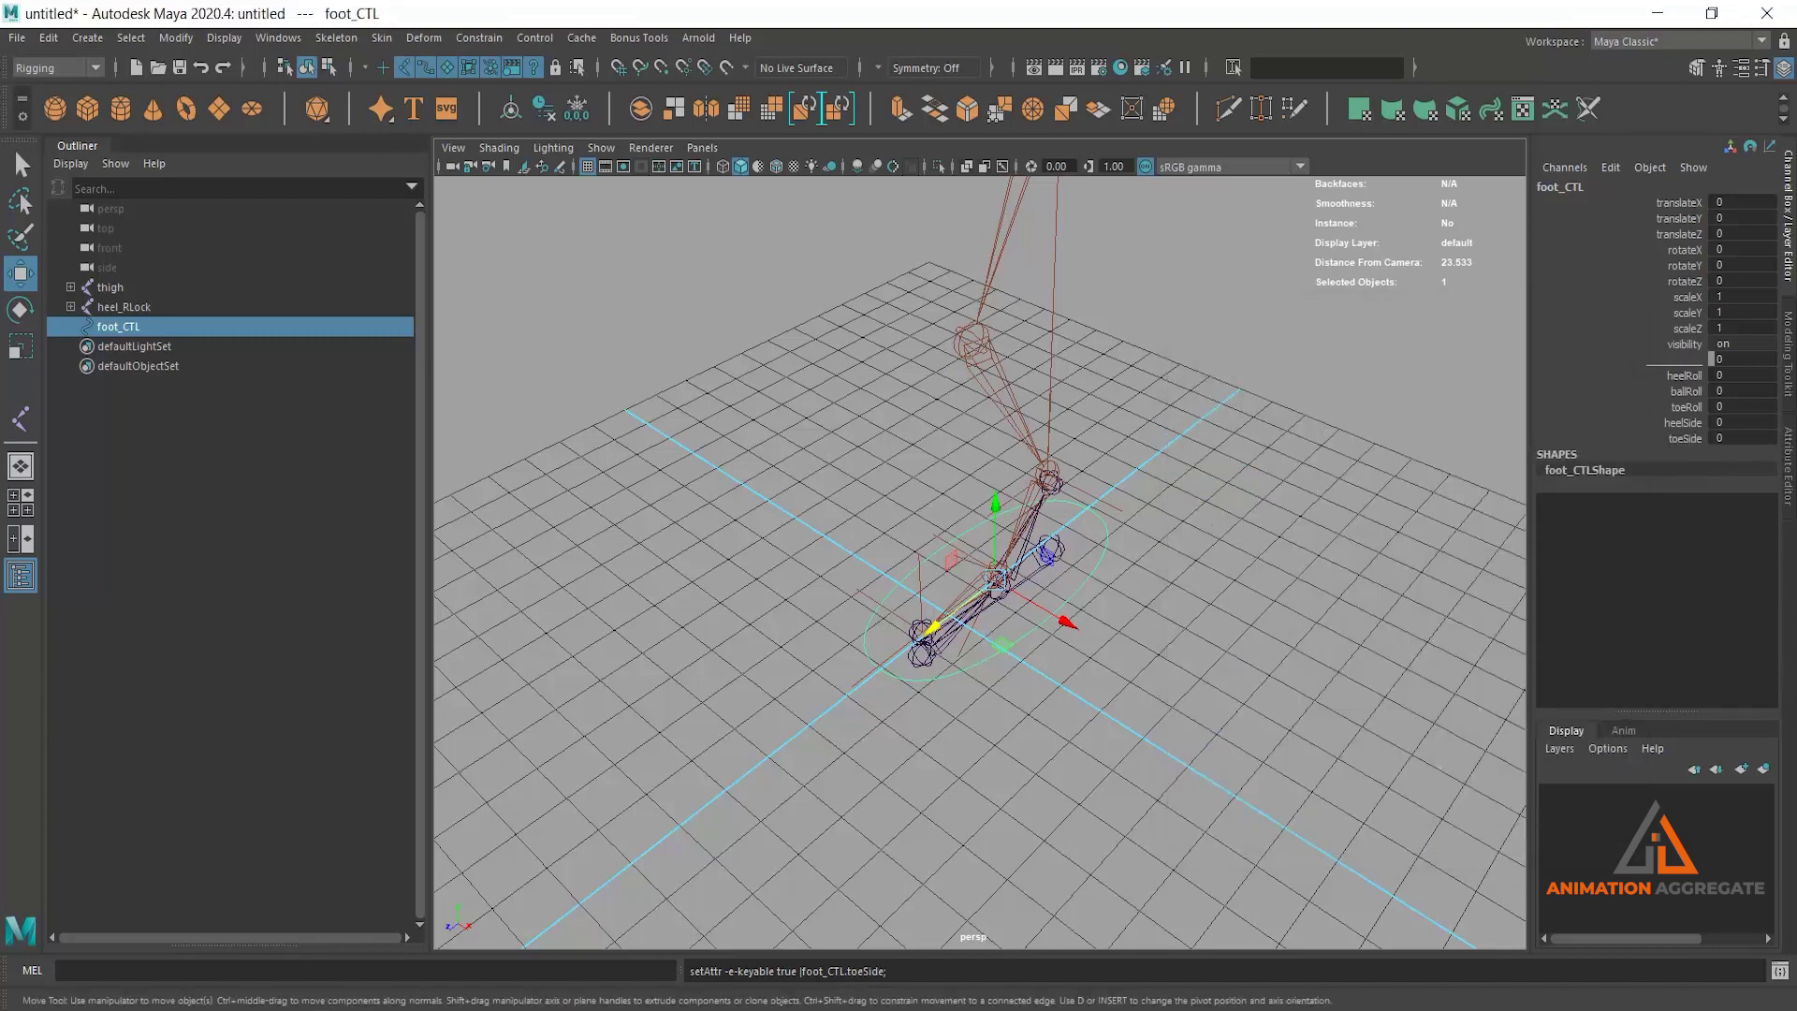
Step: Select the new roll/side channels and the translate, rotate and scale channels
mouse_move(1167, 751)
alt+mouse_down()
mouse_move(1116, 686)
mouse_move(1101, 518)
mouse_move(1164, 654)
mouse_move(1091, 609)
alt+mouse_up()
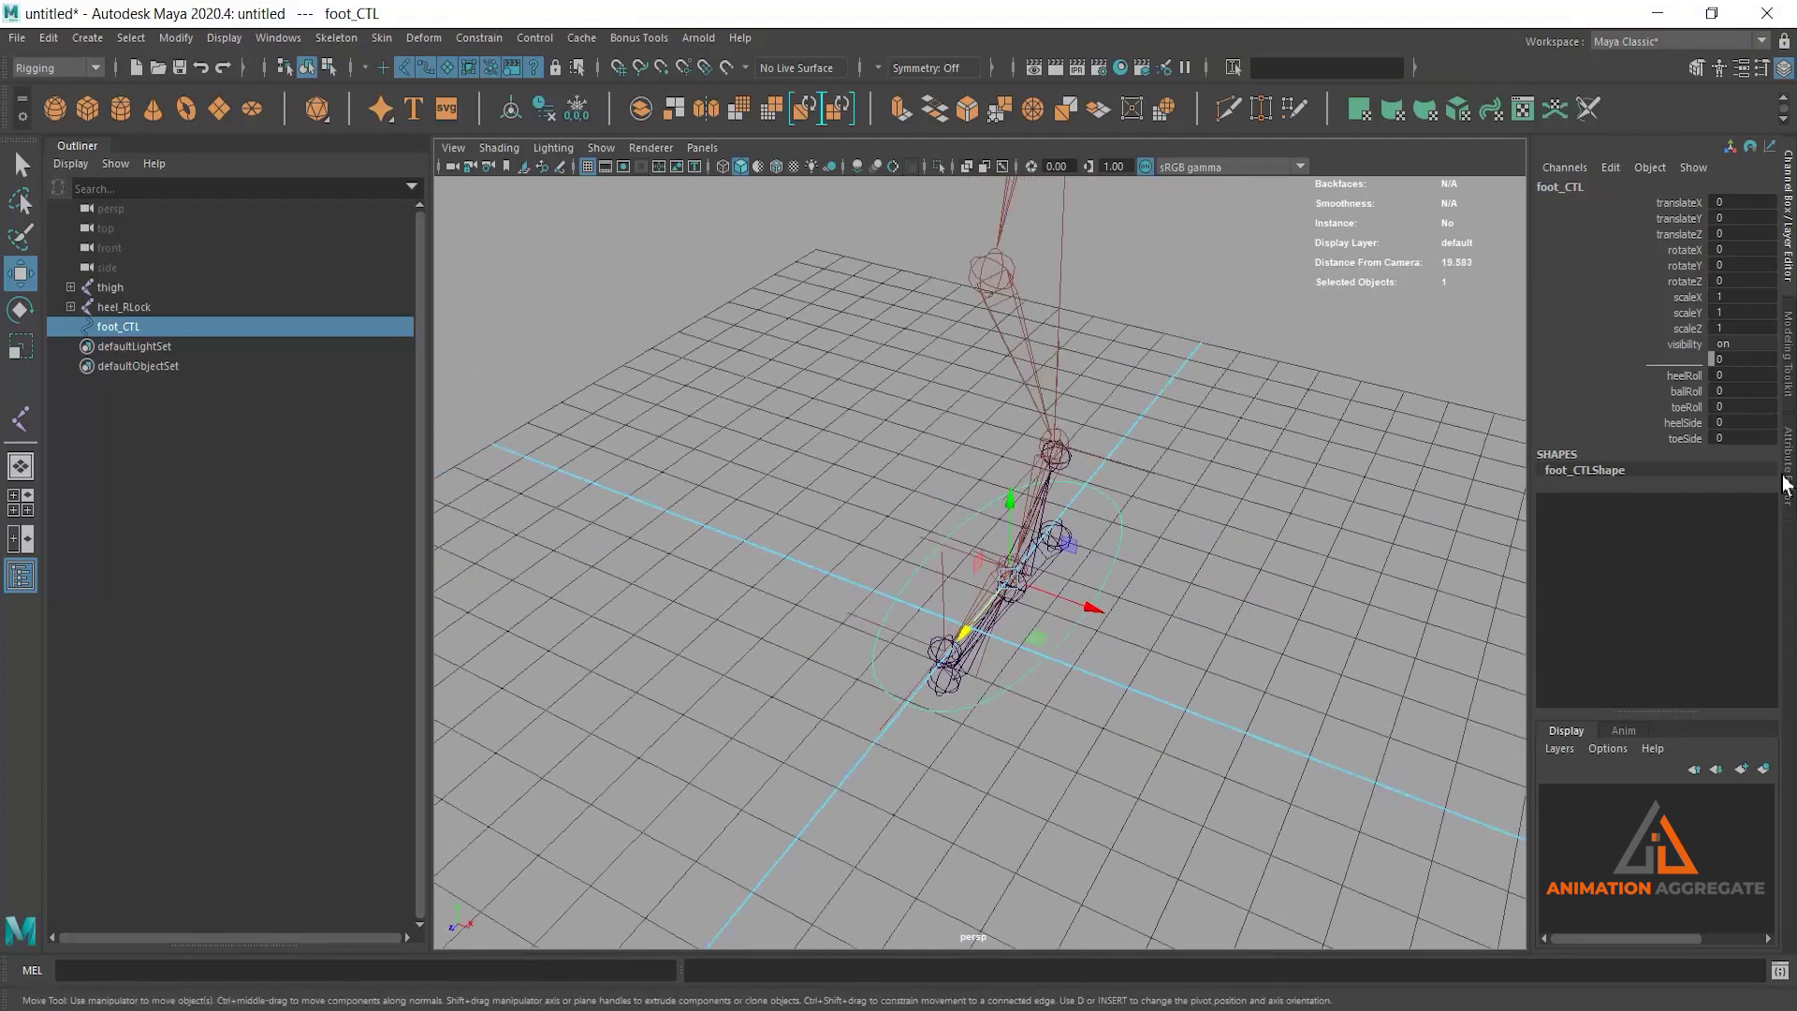
drag(1689, 379, 1684, 437)
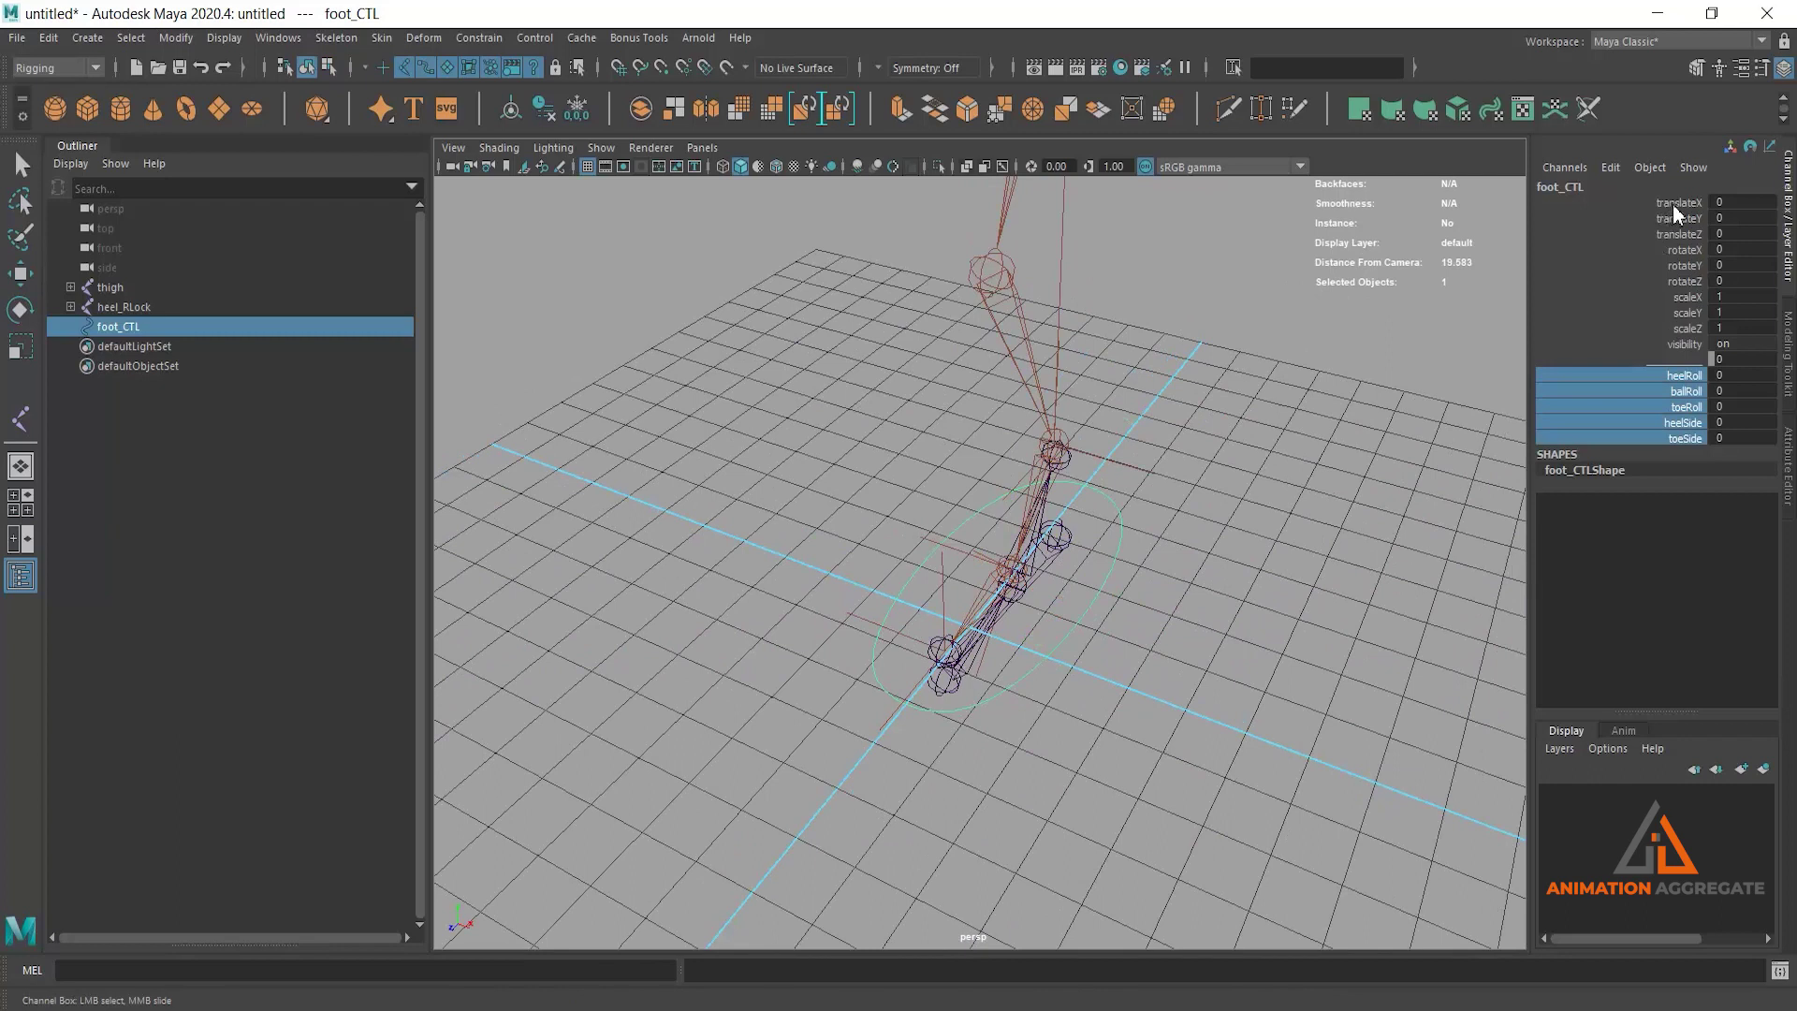
drag(1672, 206, 1680, 324)
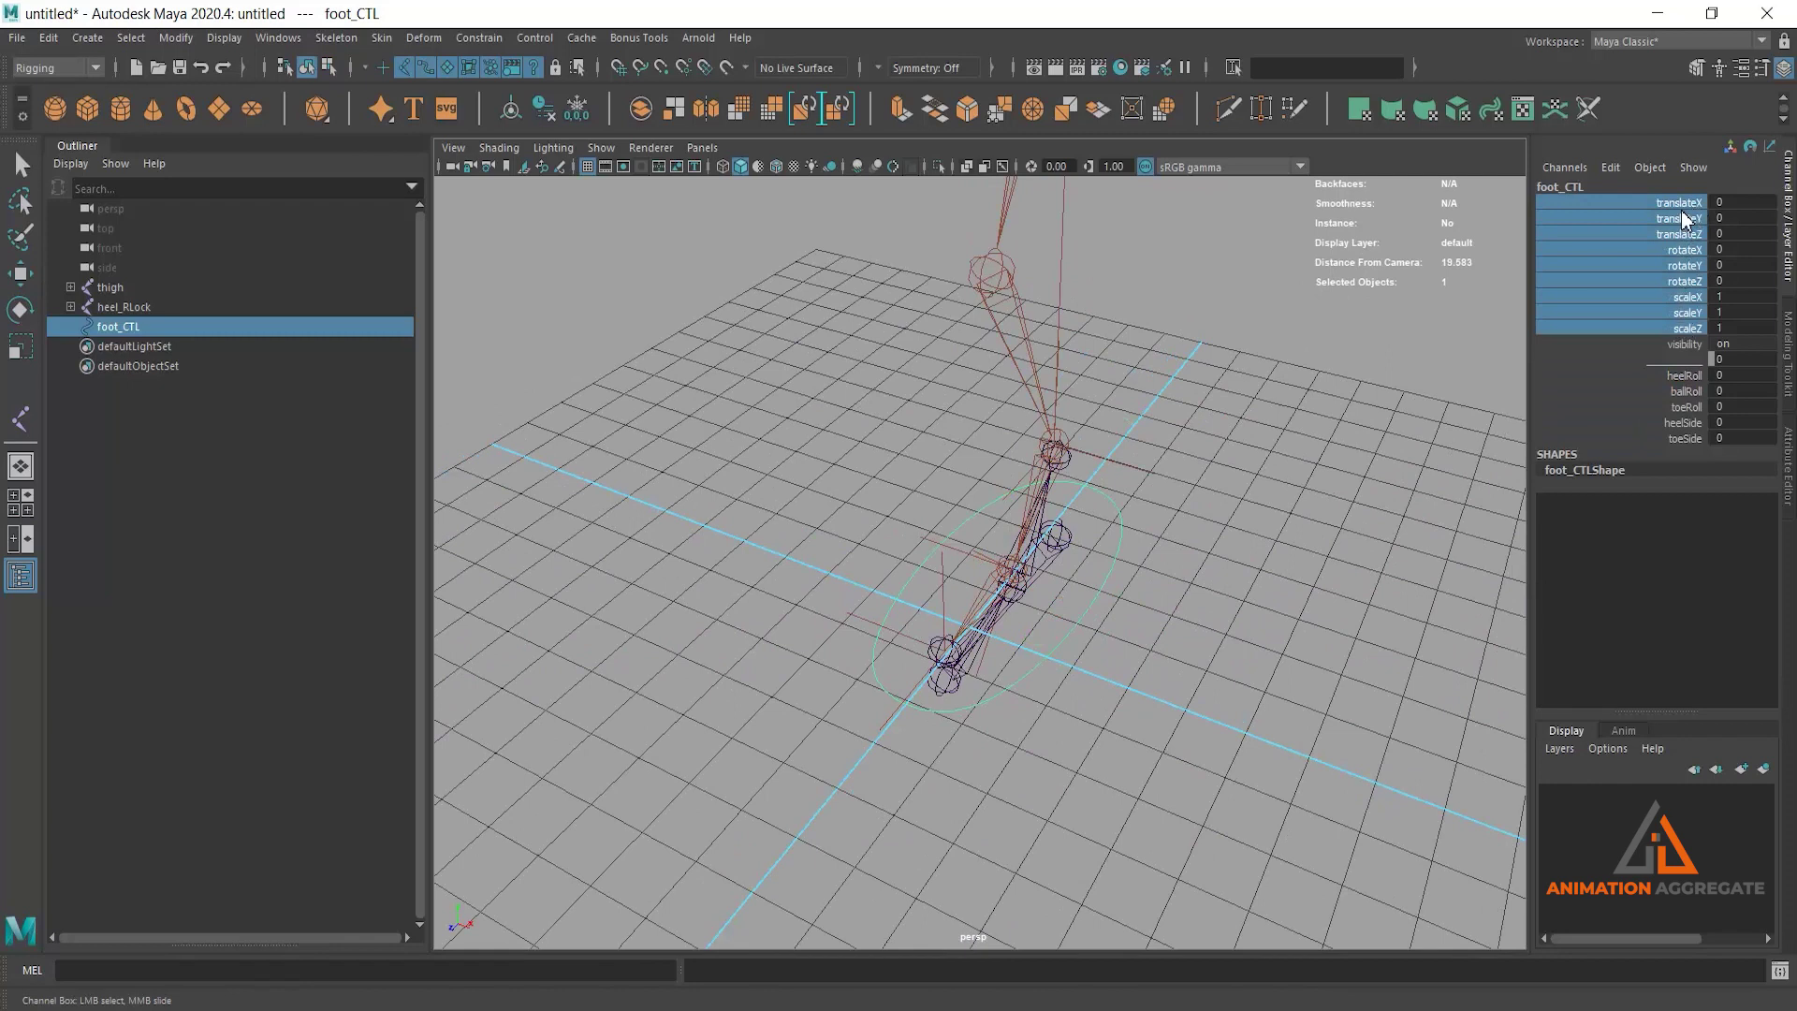
scroll(1220, 494, down, 2)
scroll(1175, 536, down, 2)
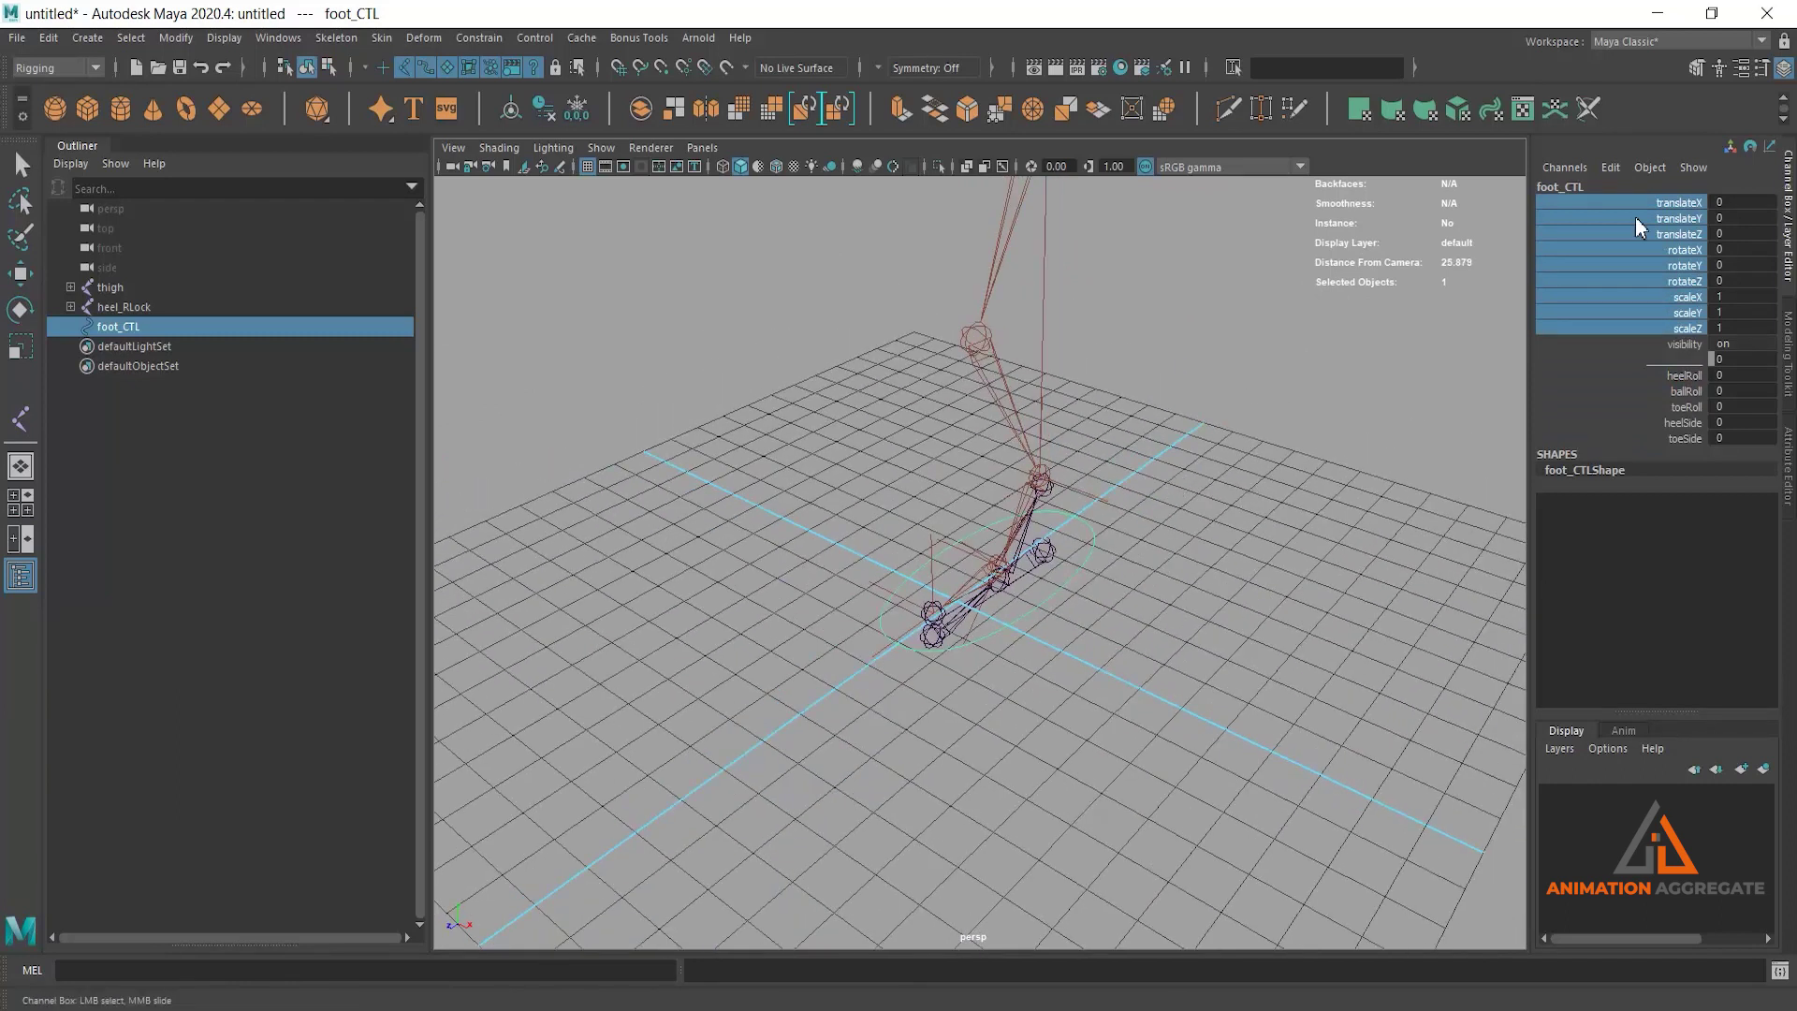
click(1620, 167)
mouse_move(1629, 575)
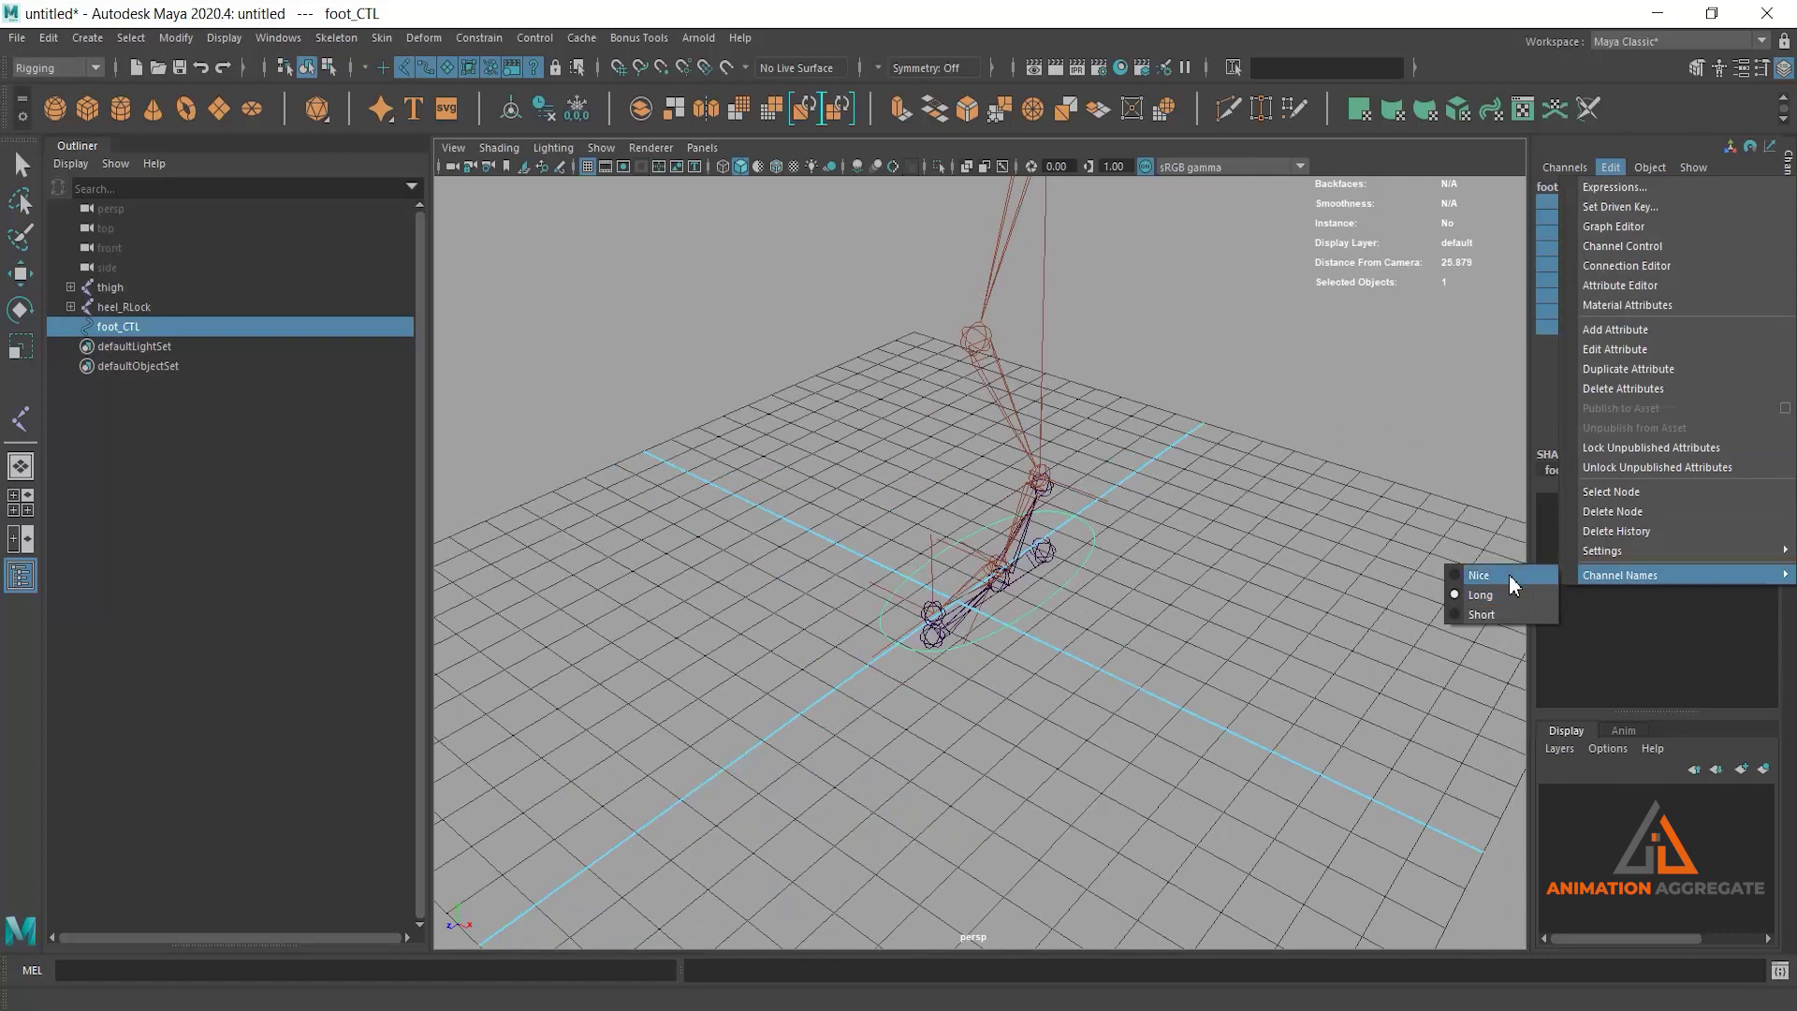
click(1509, 575)
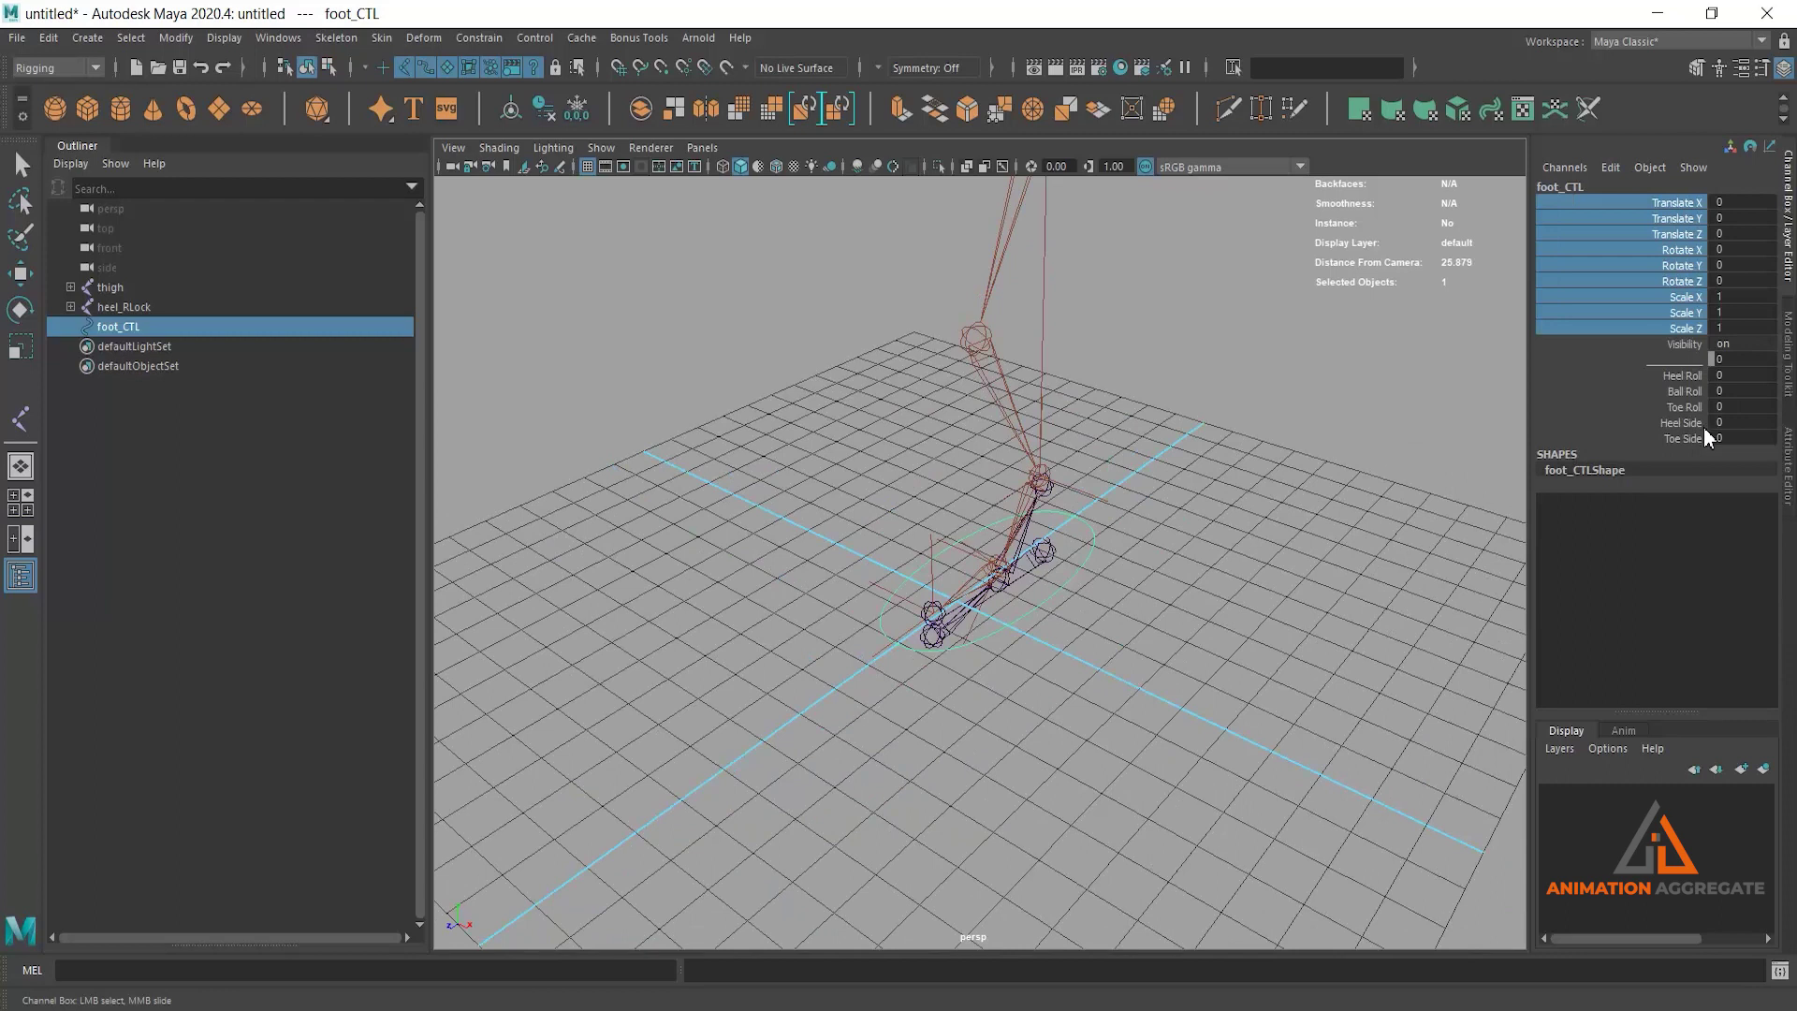
click(1608, 168)
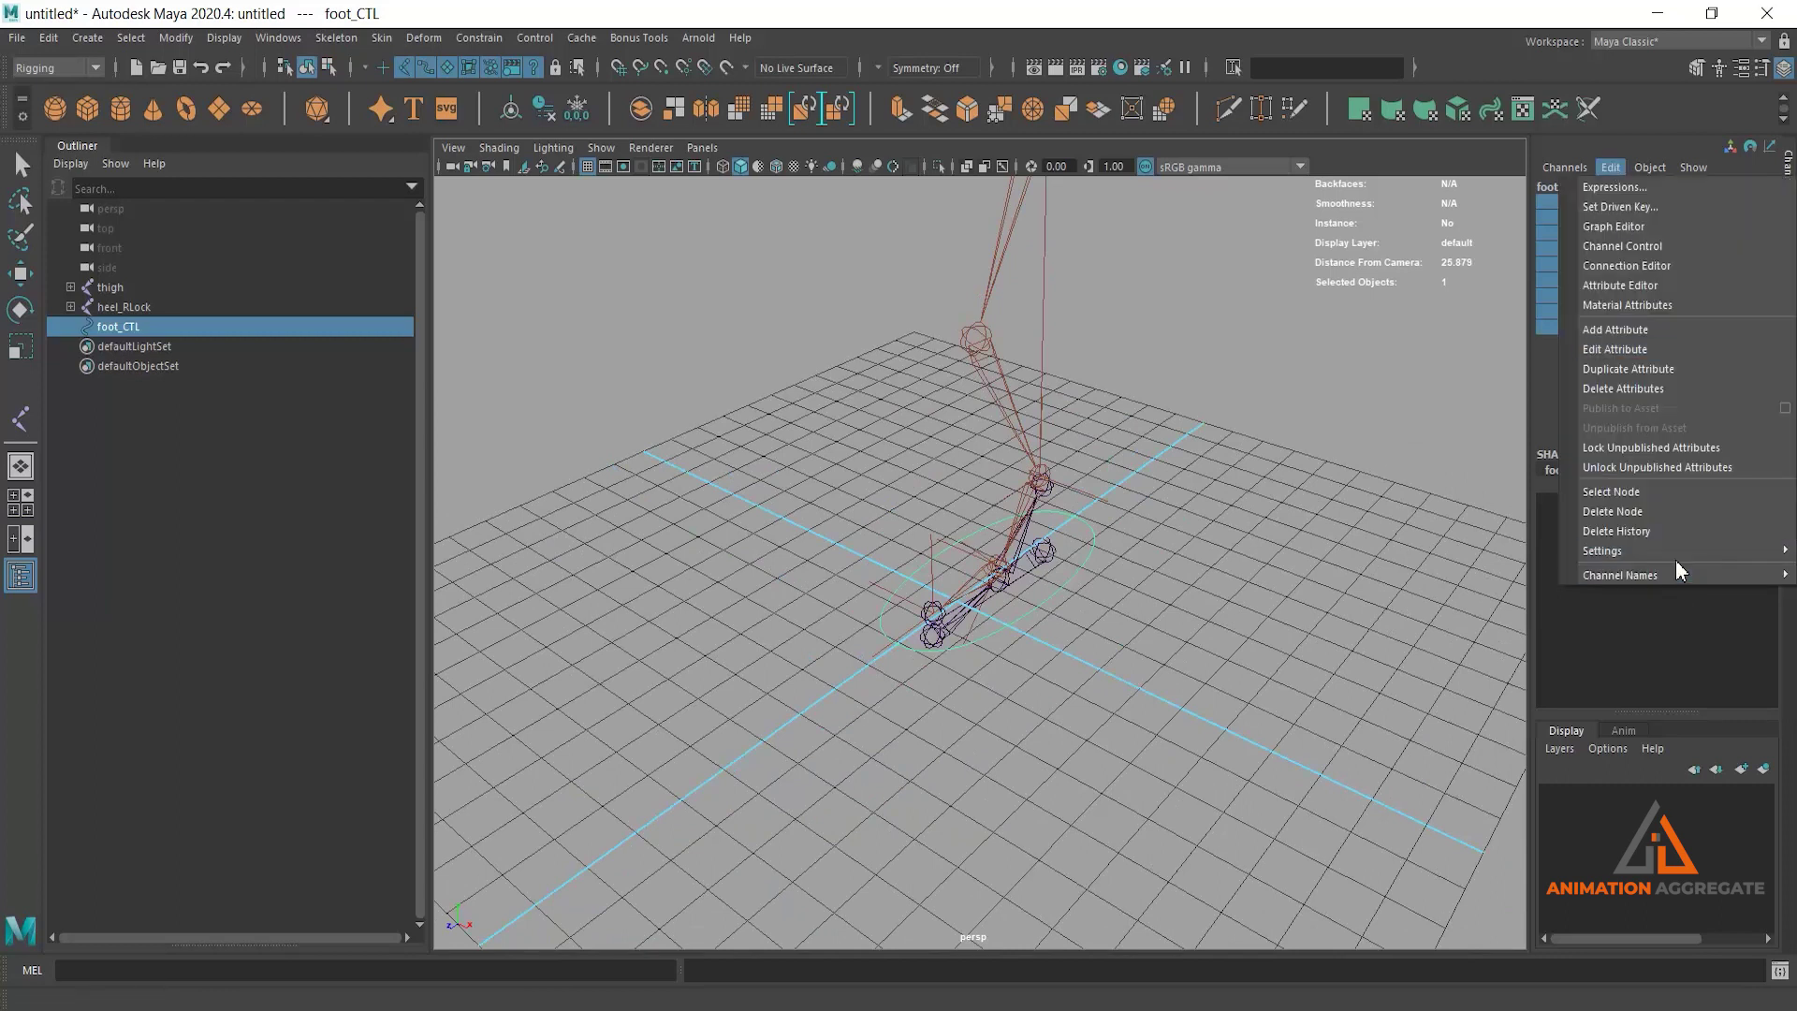
click(1467, 595)
mouse_move(1236, 598)
alt+right_down()
mouse_move(1183, 478)
mouse_move(1211, 441)
alt+right_up()
alt+middle_drag(1212, 442, 1252, 465)
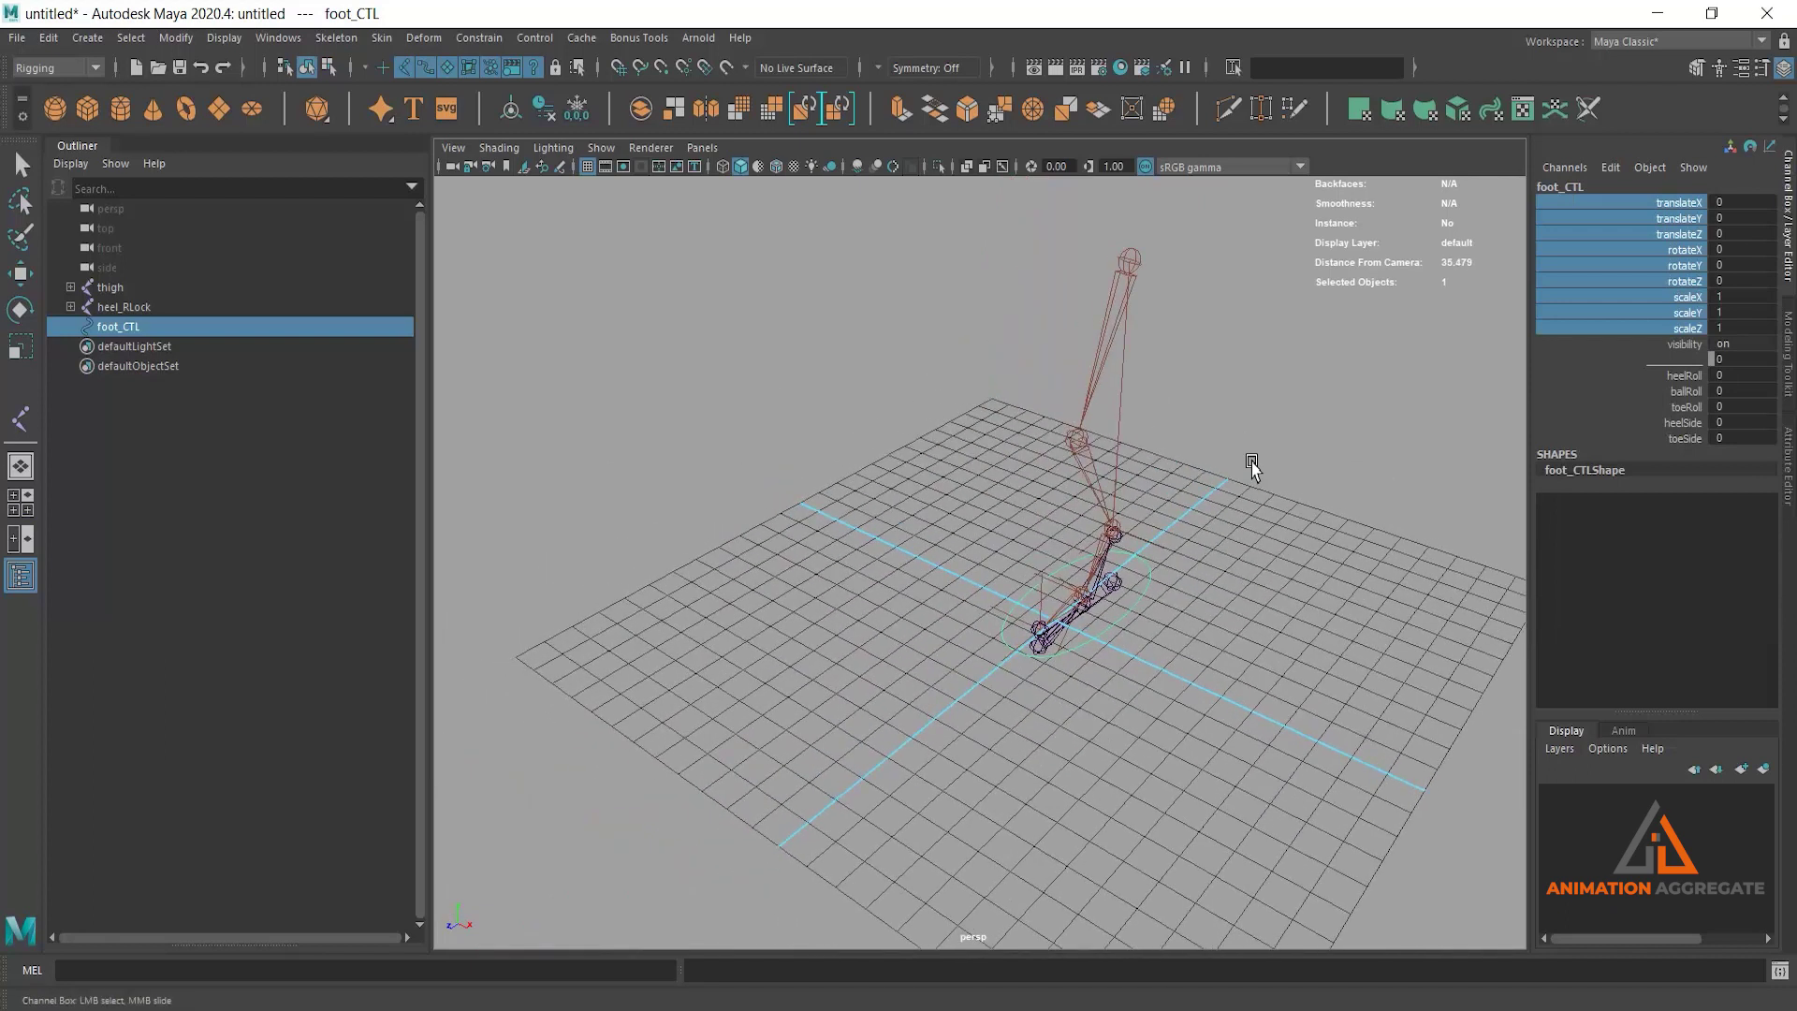
alt+drag(1253, 465, 1212, 444)
click(1676, 391)
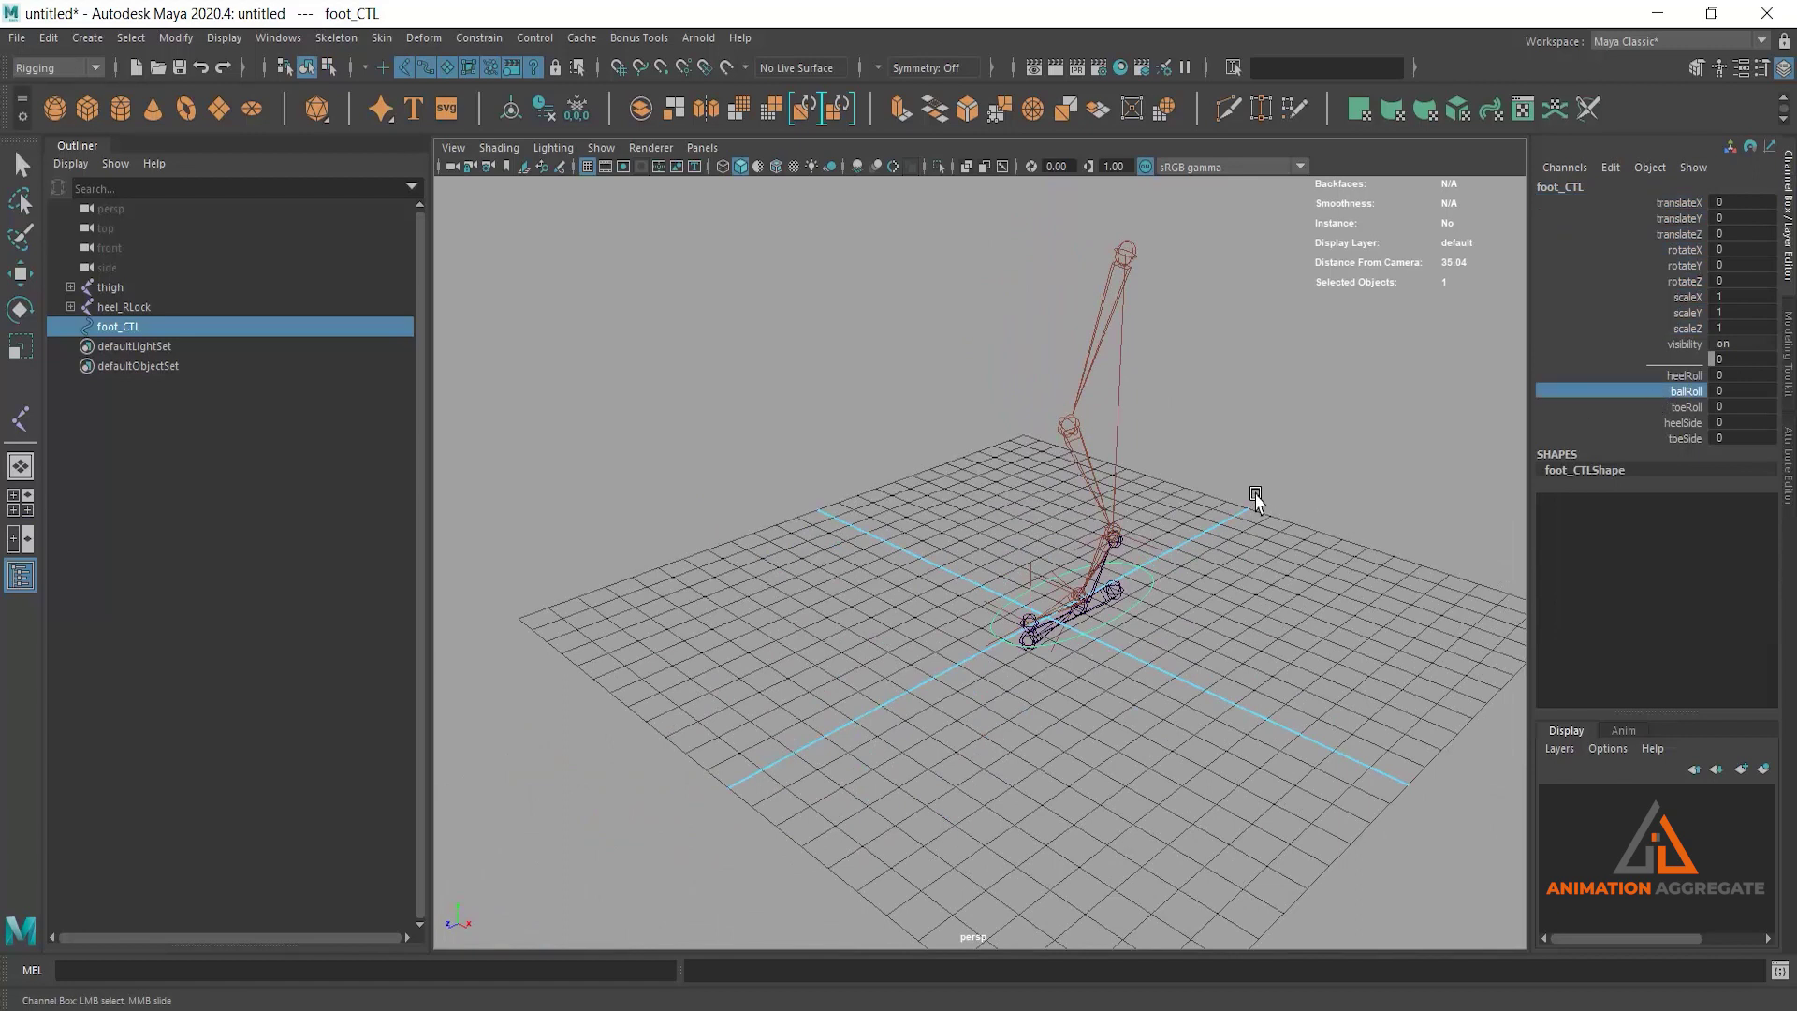
click(1663, 271)
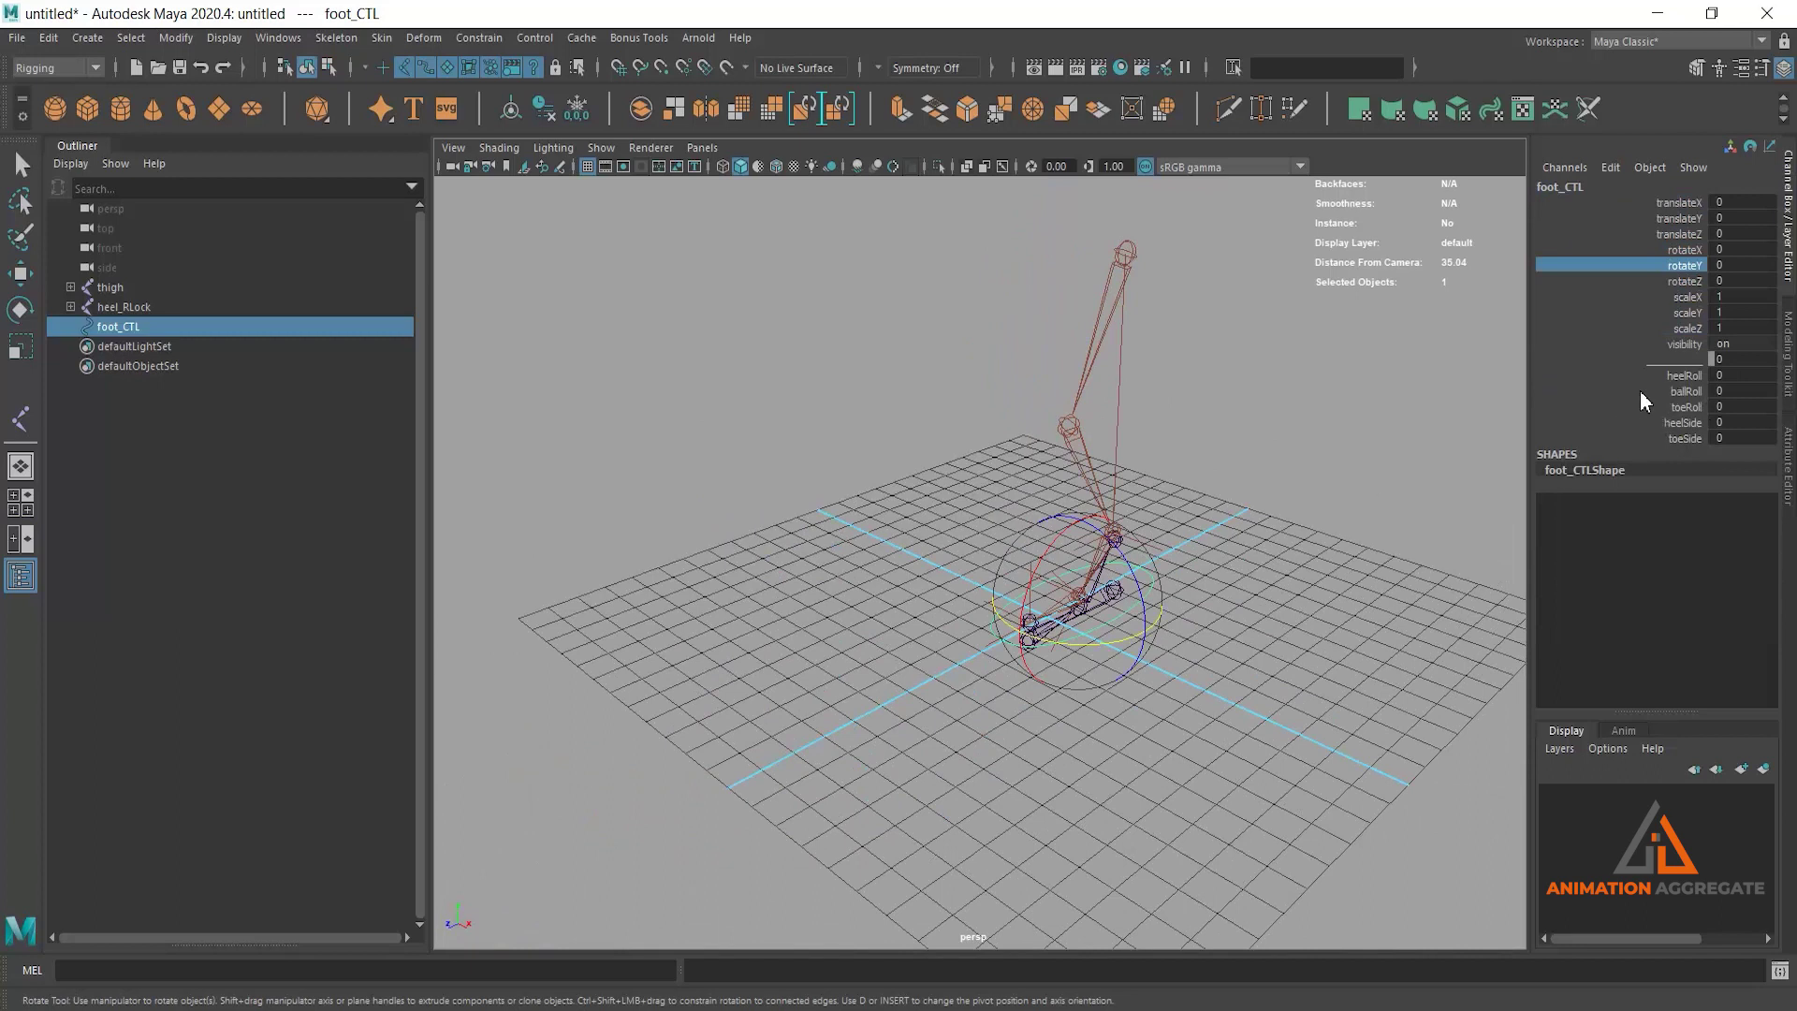
click(1618, 172)
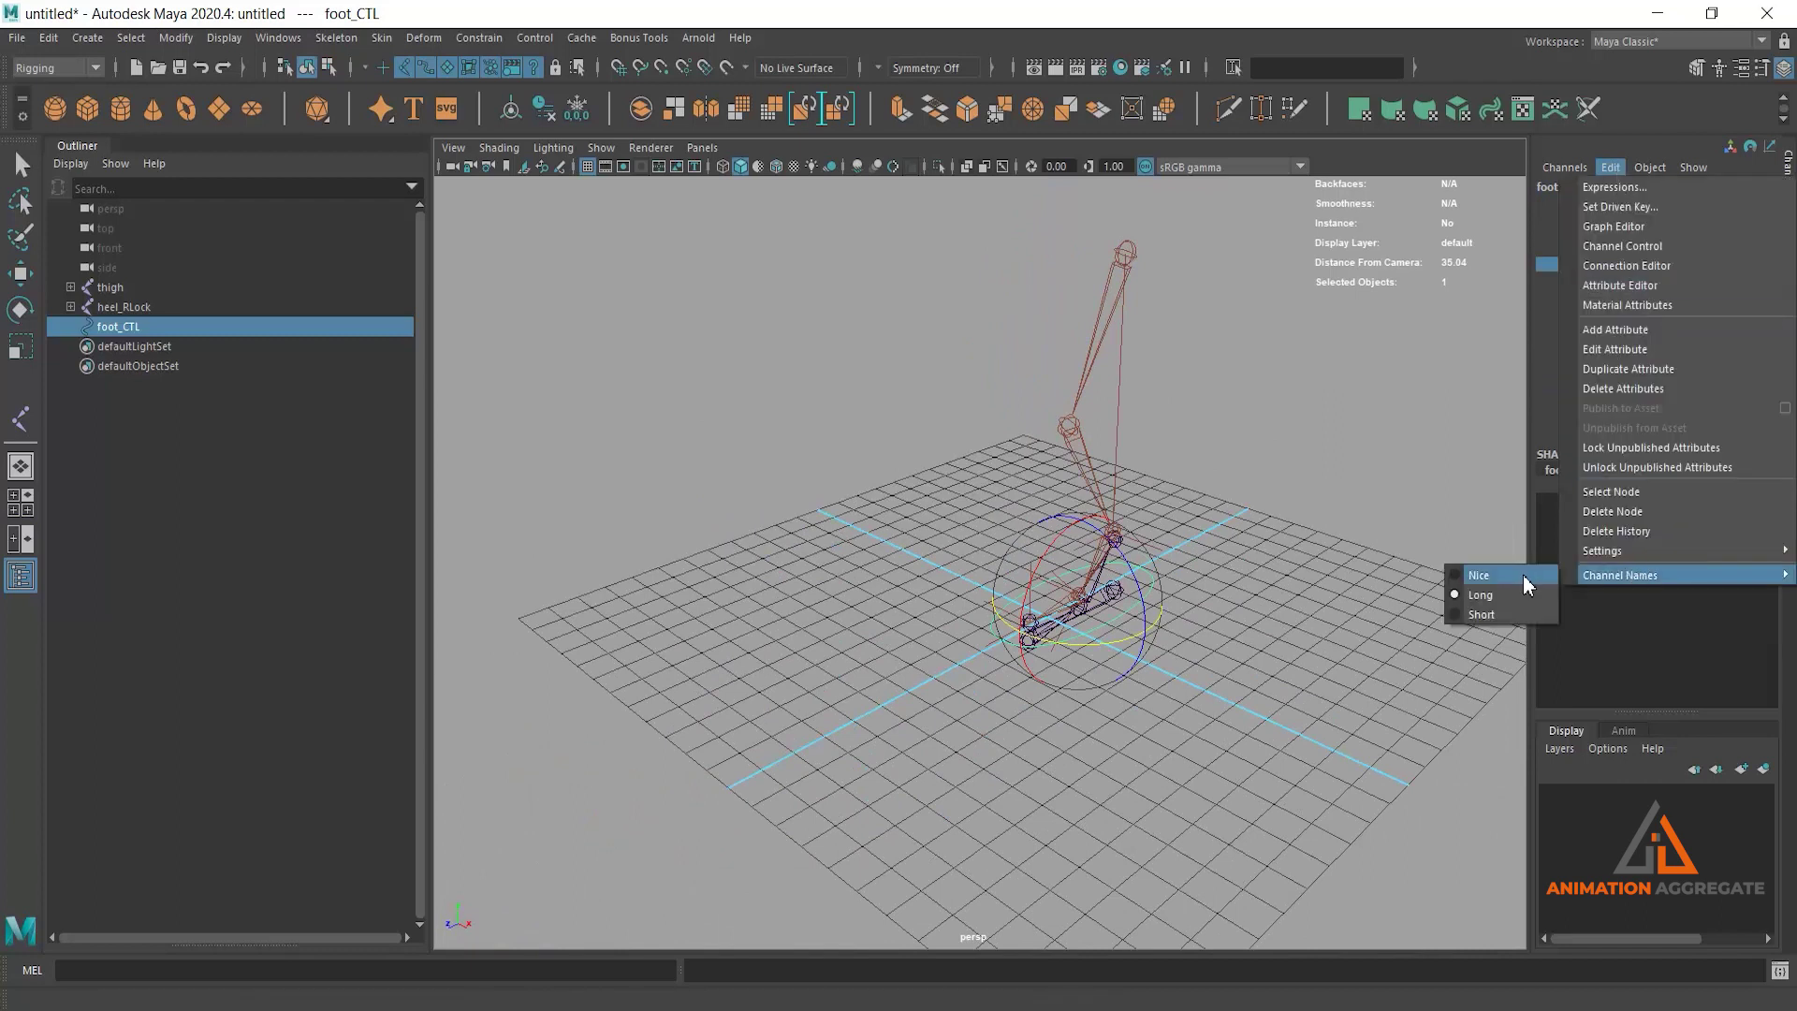
click(1524, 576)
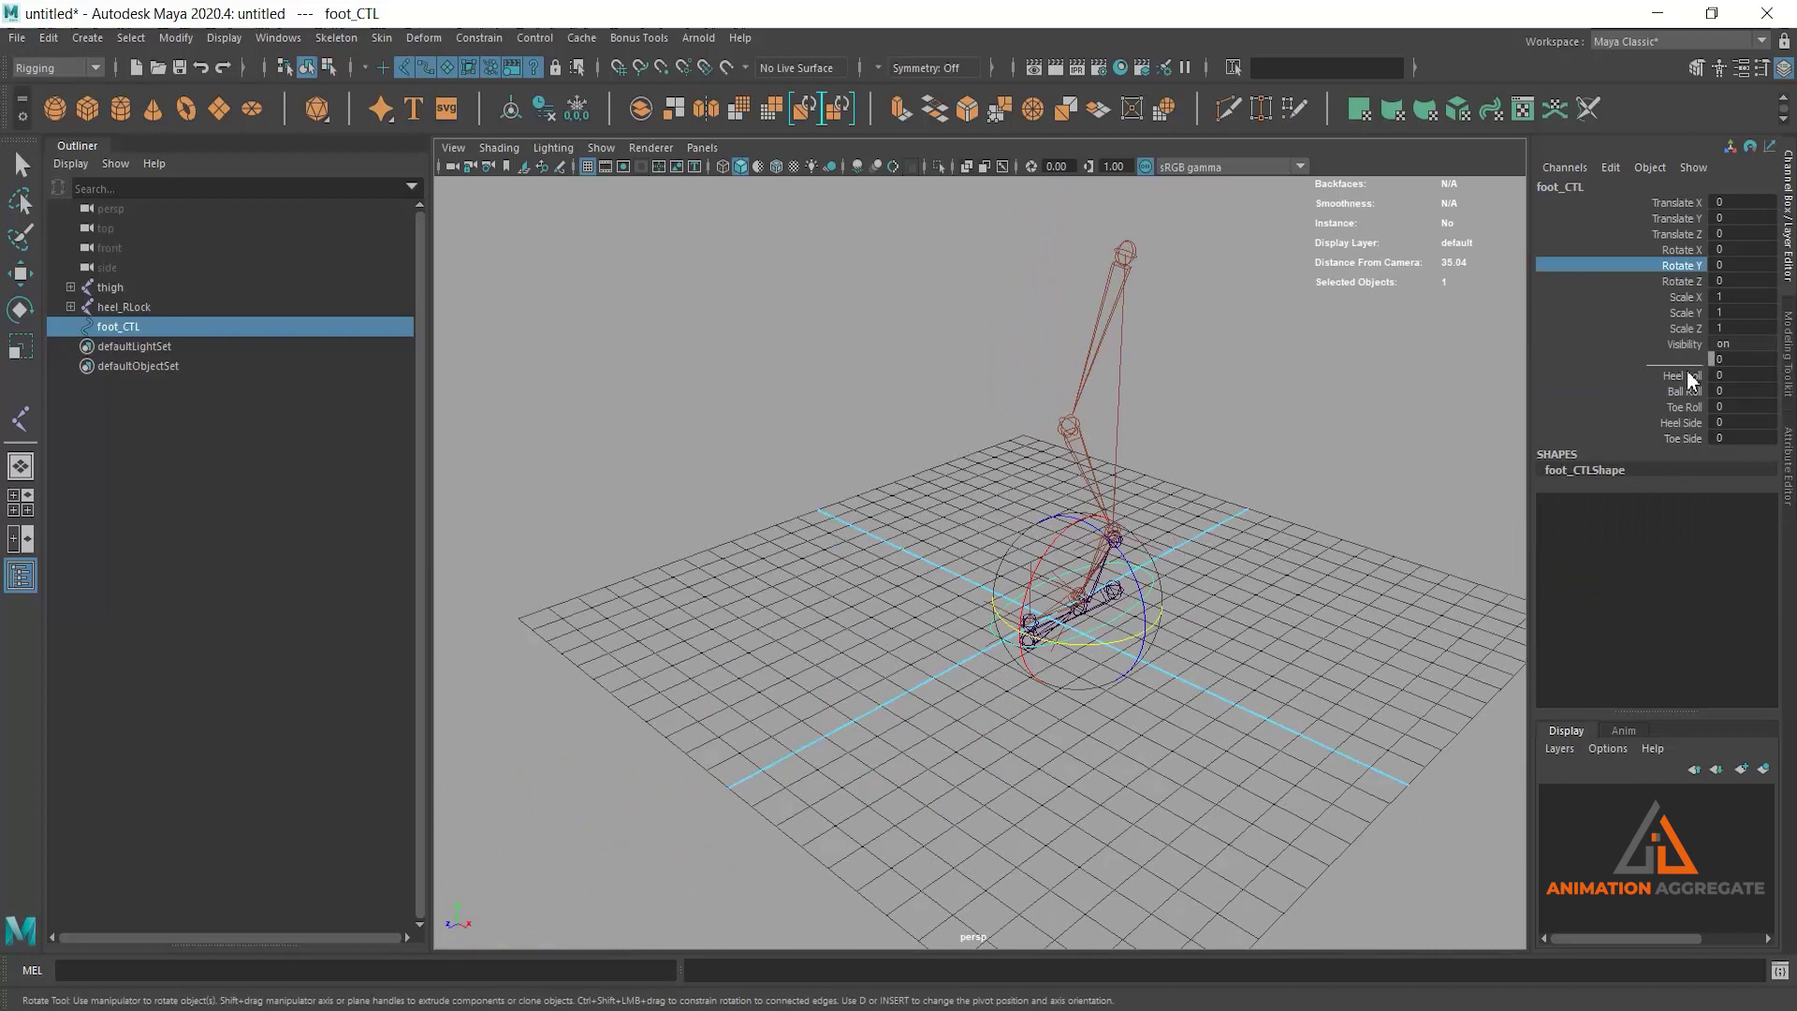
drag(1688, 376, 1691, 440)
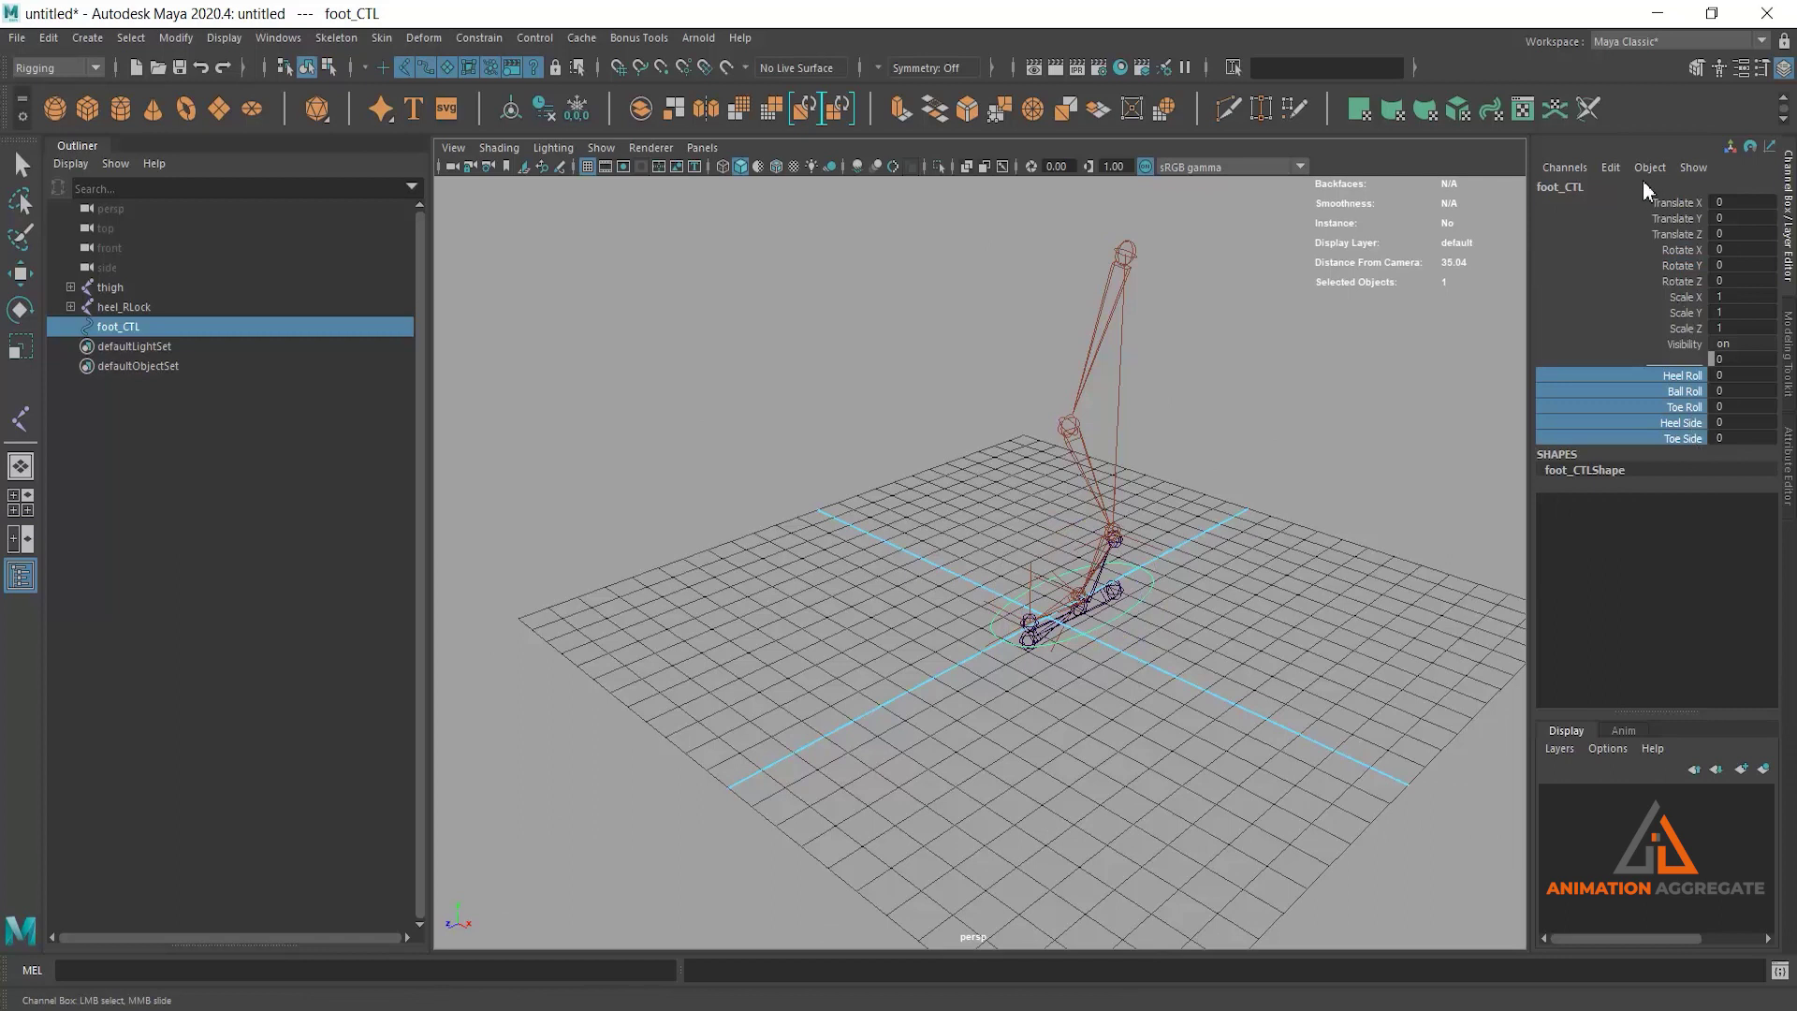
click(1611, 167)
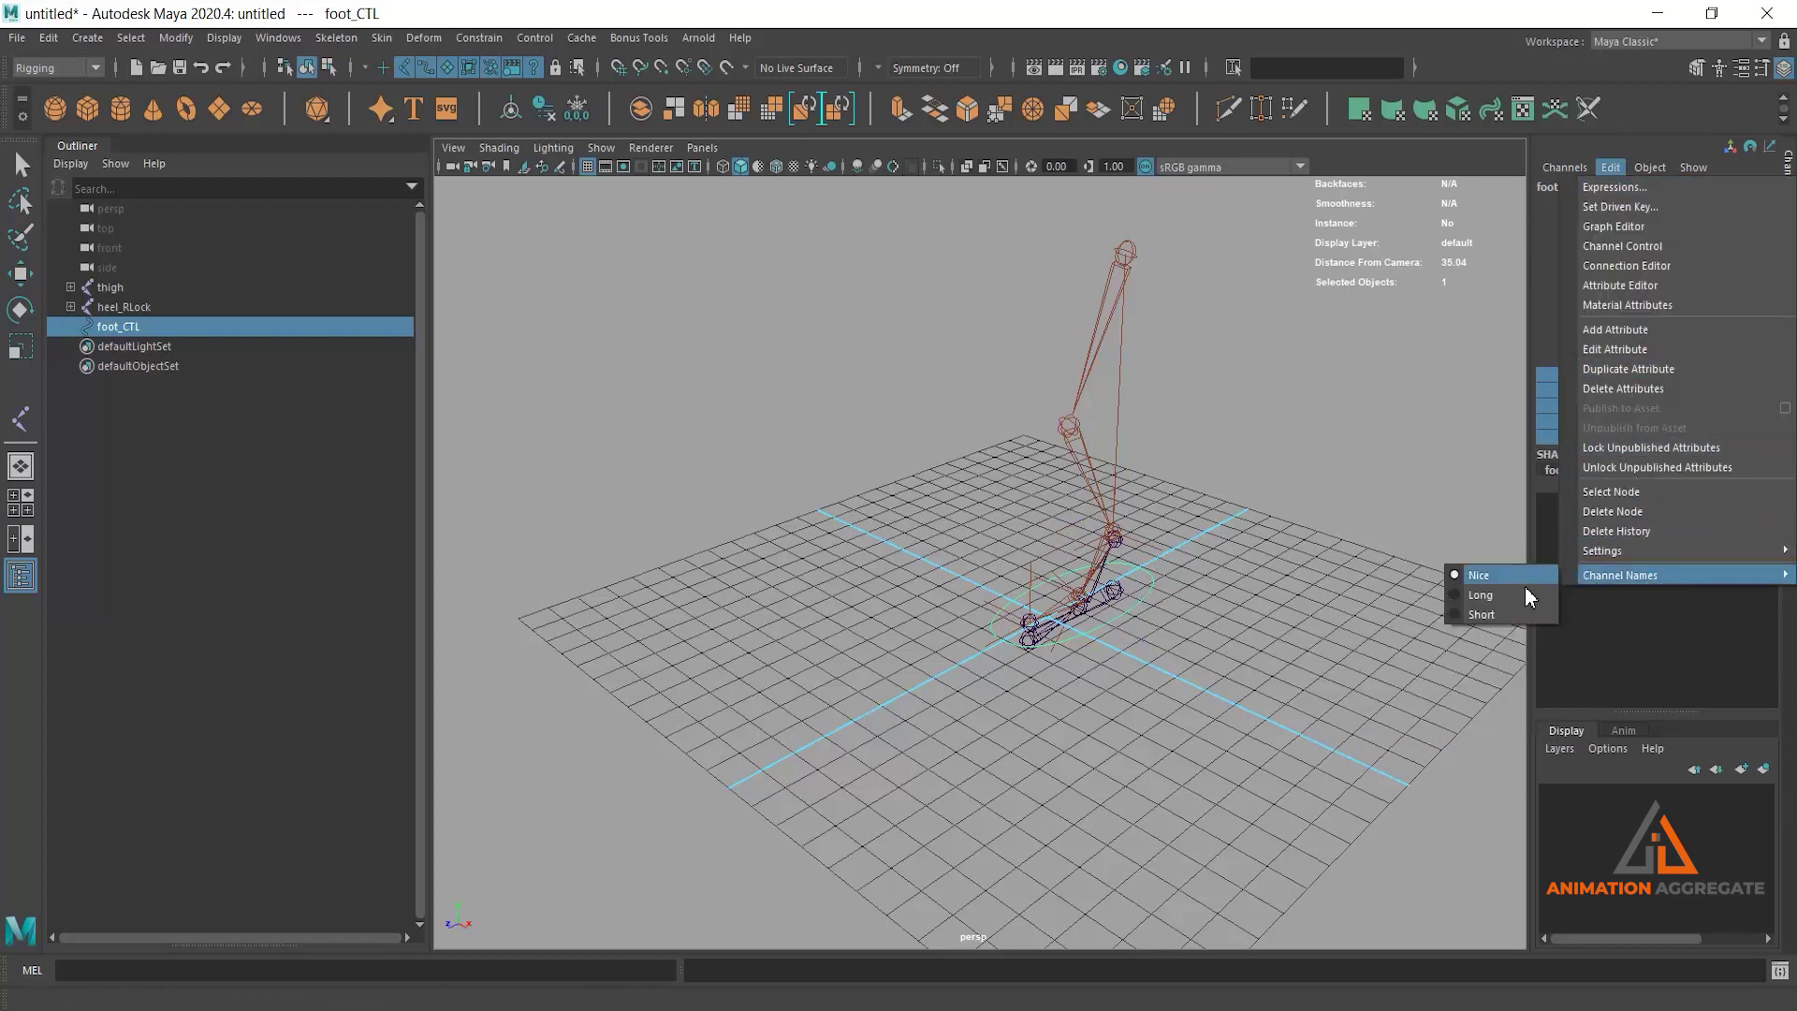
click(1512, 594)
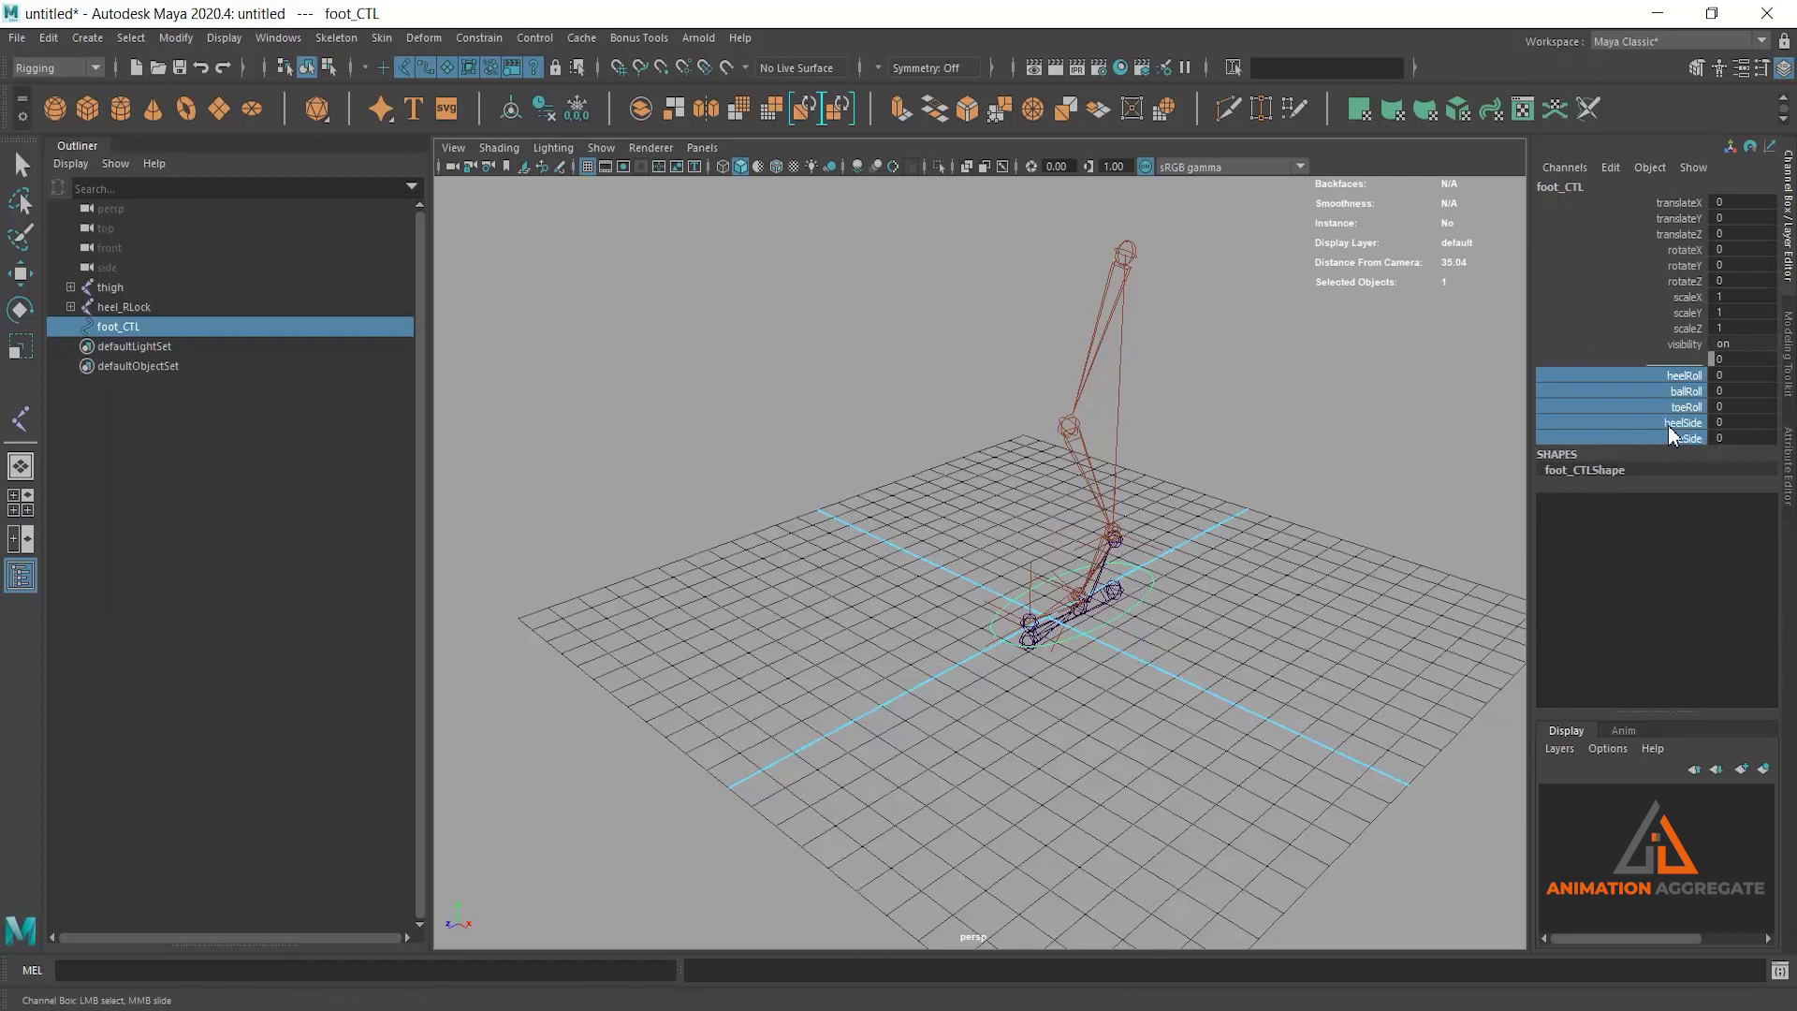
click(1611, 168)
mouse_move(1621, 575)
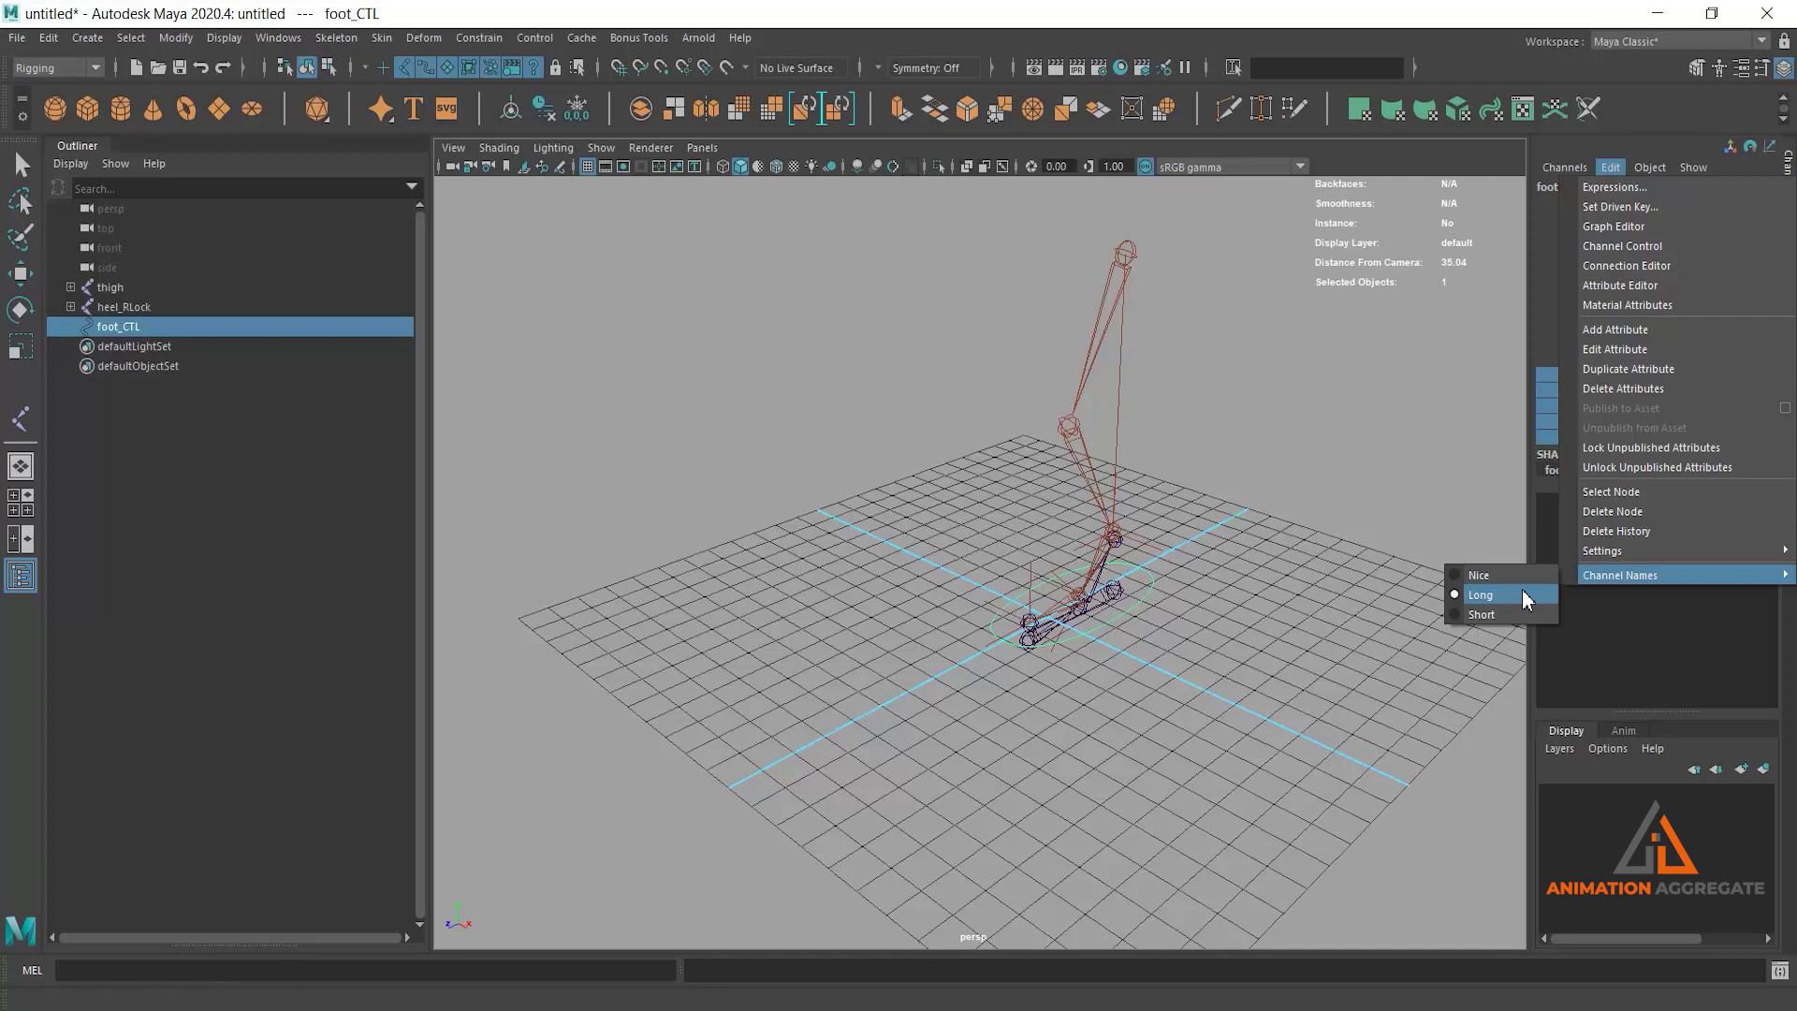
mouse_move(1215, 534)
alt+mouse_down()
mouse_move(1135, 470)
mouse_move(1187, 438)
alt+mouse_up()
alt+right_drag(1144, 468, 1356, 574)
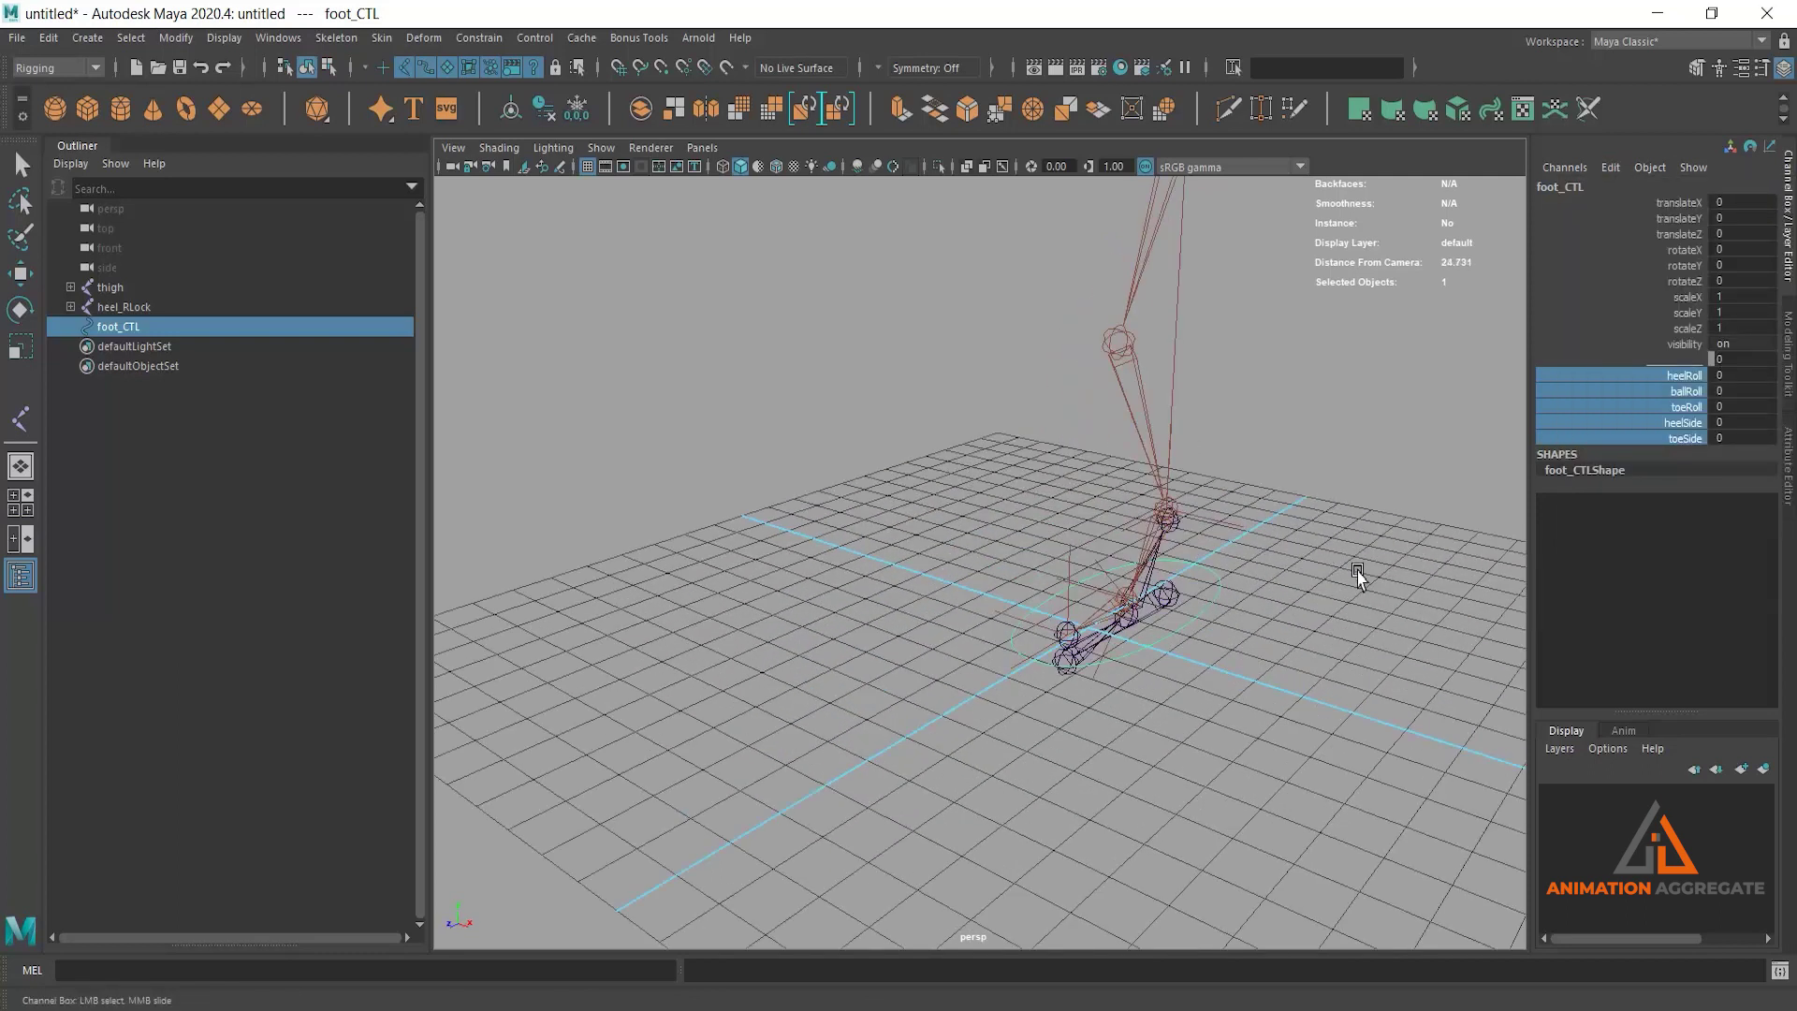
mouse_move(1086, 632)
alt+mouse_down()
mouse_move(979, 661)
mouse_move(1207, 623)
alt+mouse_up()
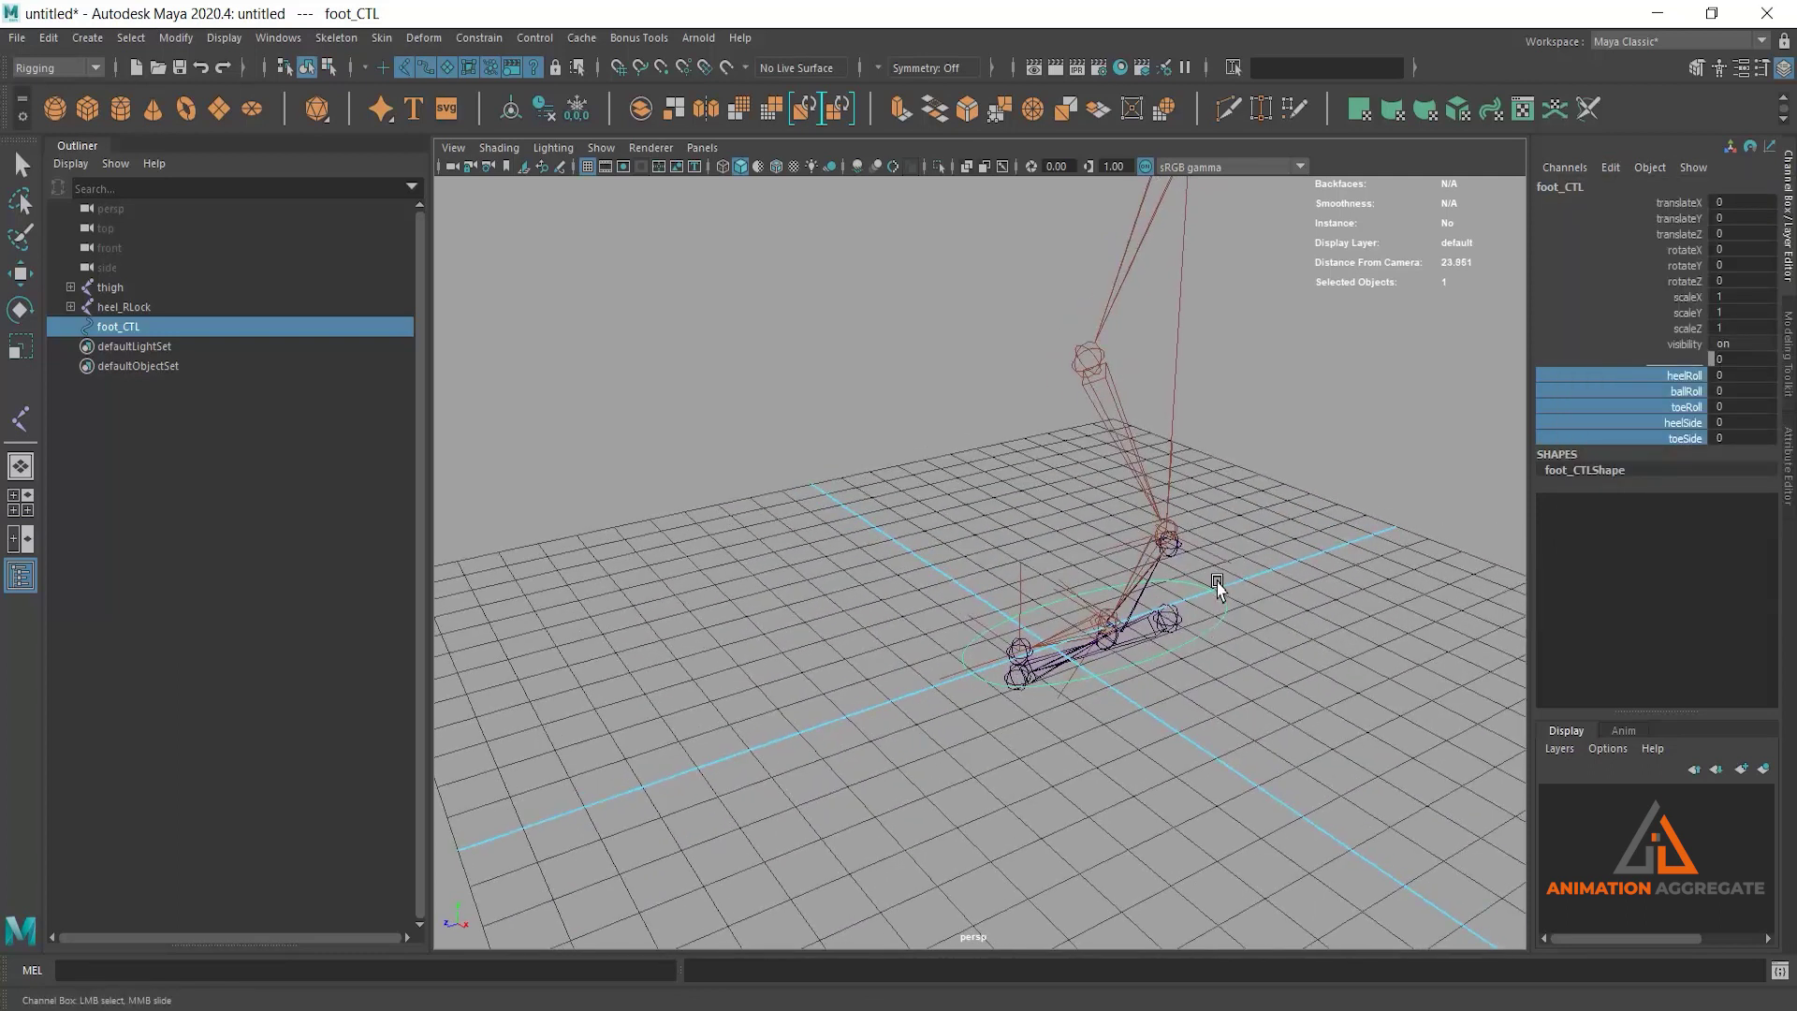
alt+middle_drag(1213, 578, 1192, 543)
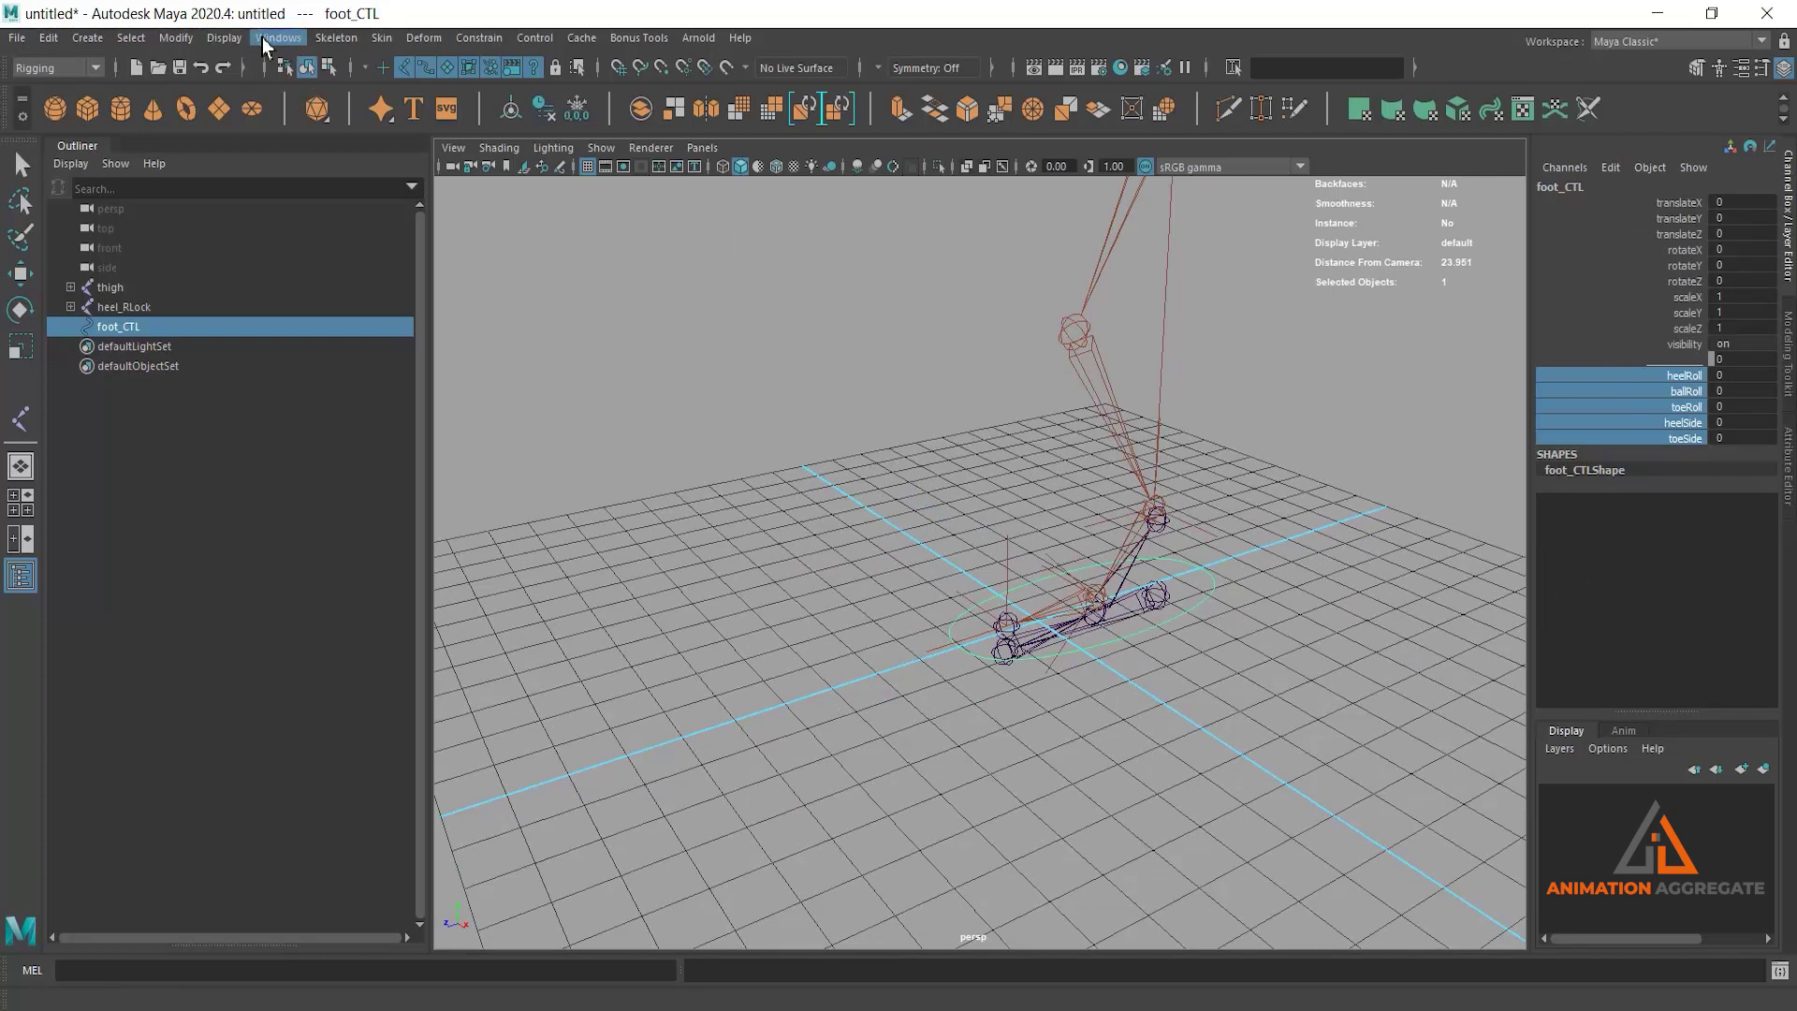
Step: Load foot_CTL and heel_RLock into the Connection Editor as source and target
click(273, 39)
mouse_move(320, 107)
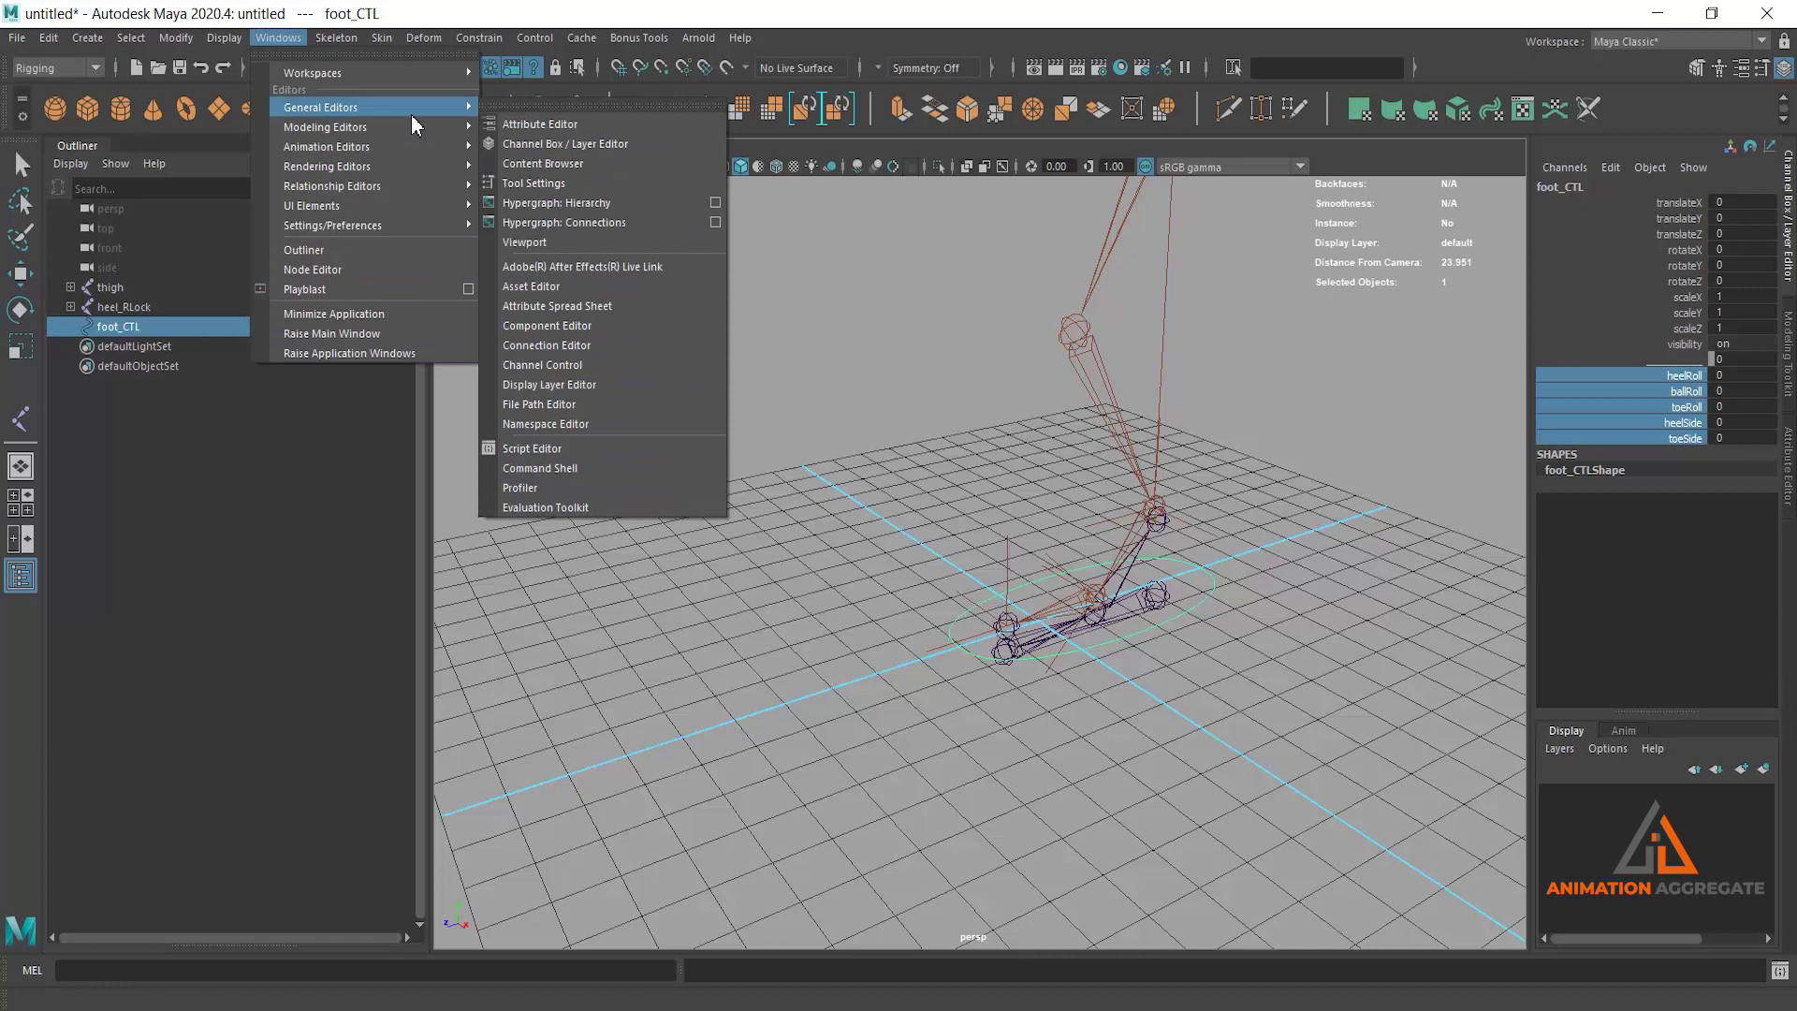
click(625, 348)
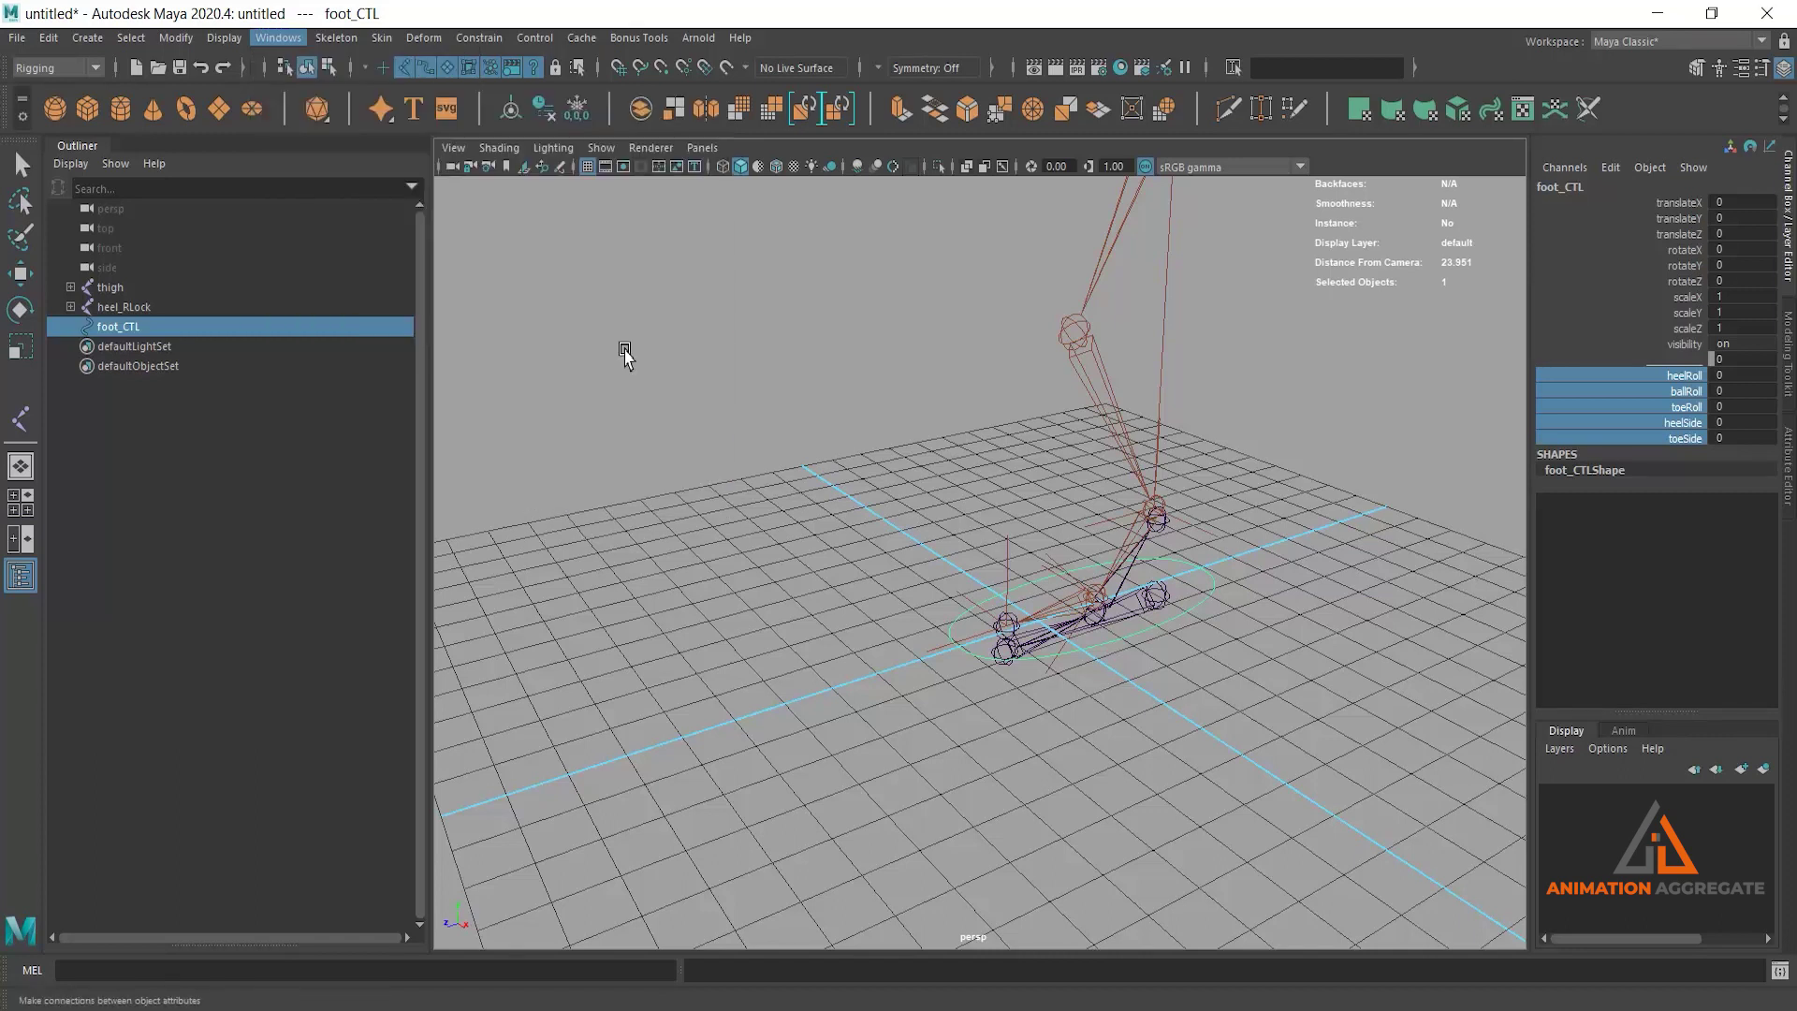
drag(1139, 304, 1402, 332)
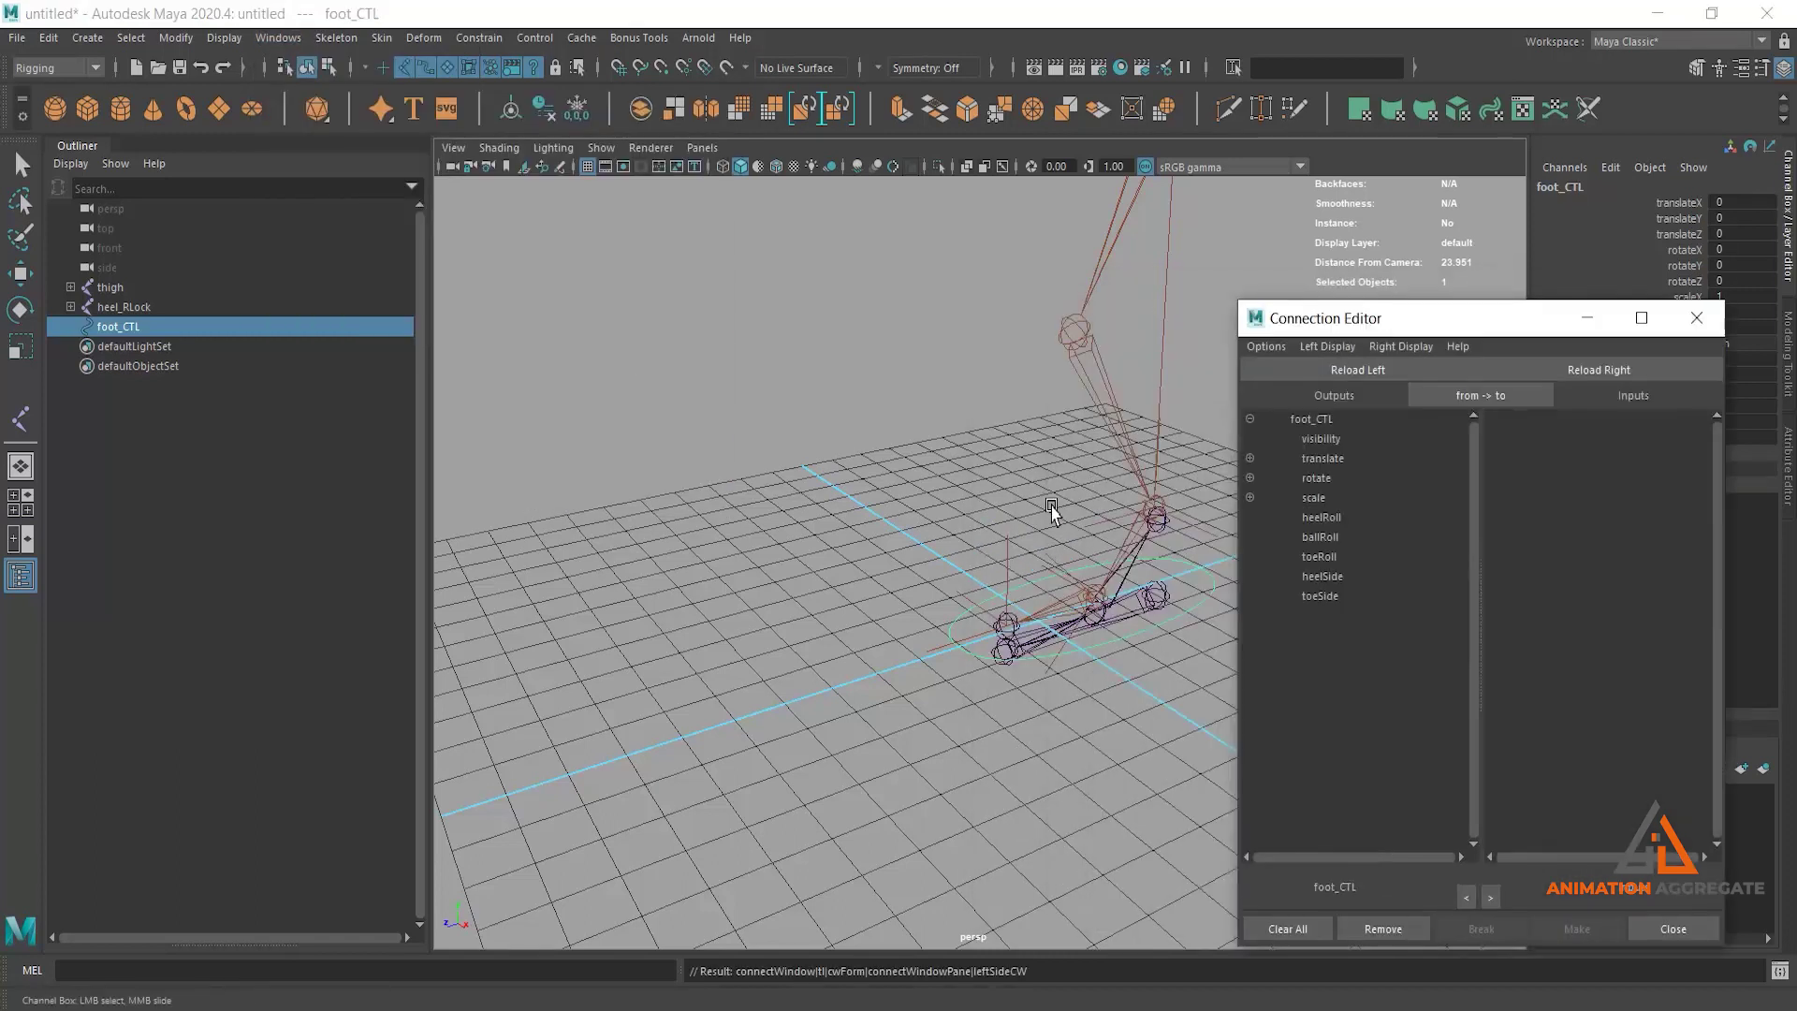
scroll(1051, 506, up, 2)
scroll(1019, 686, up, 1)
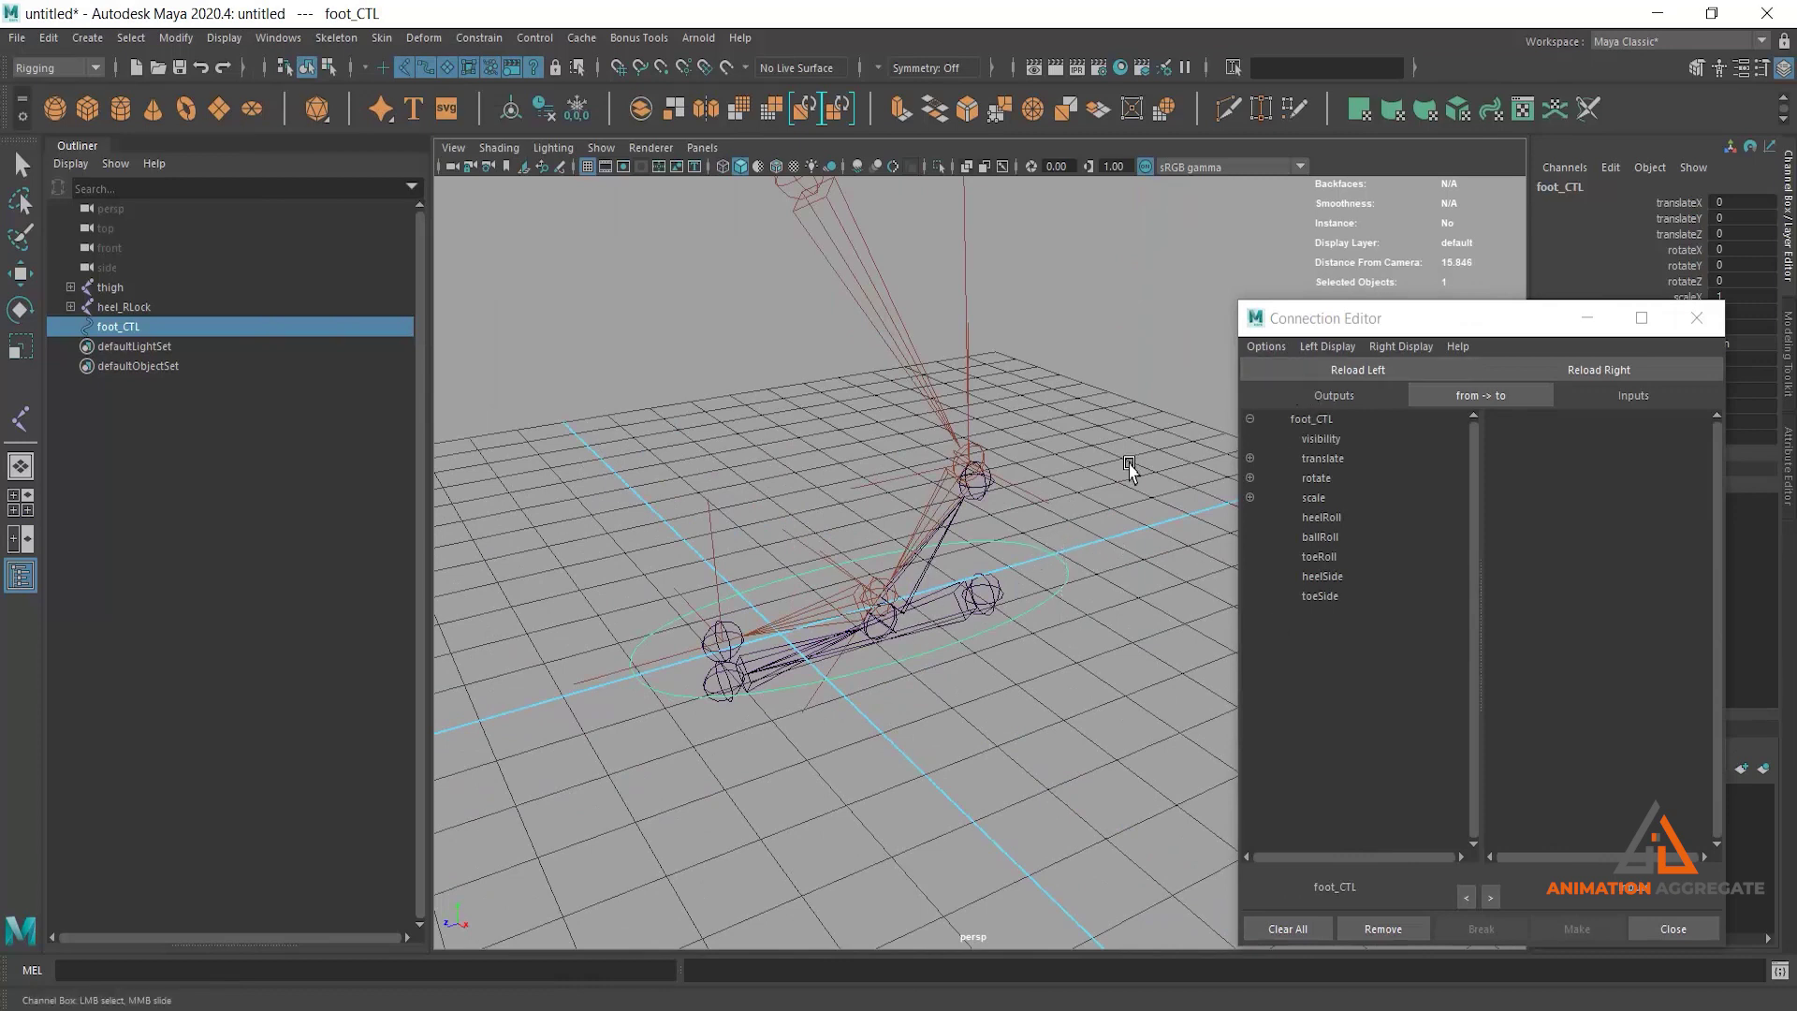
click(1357, 369)
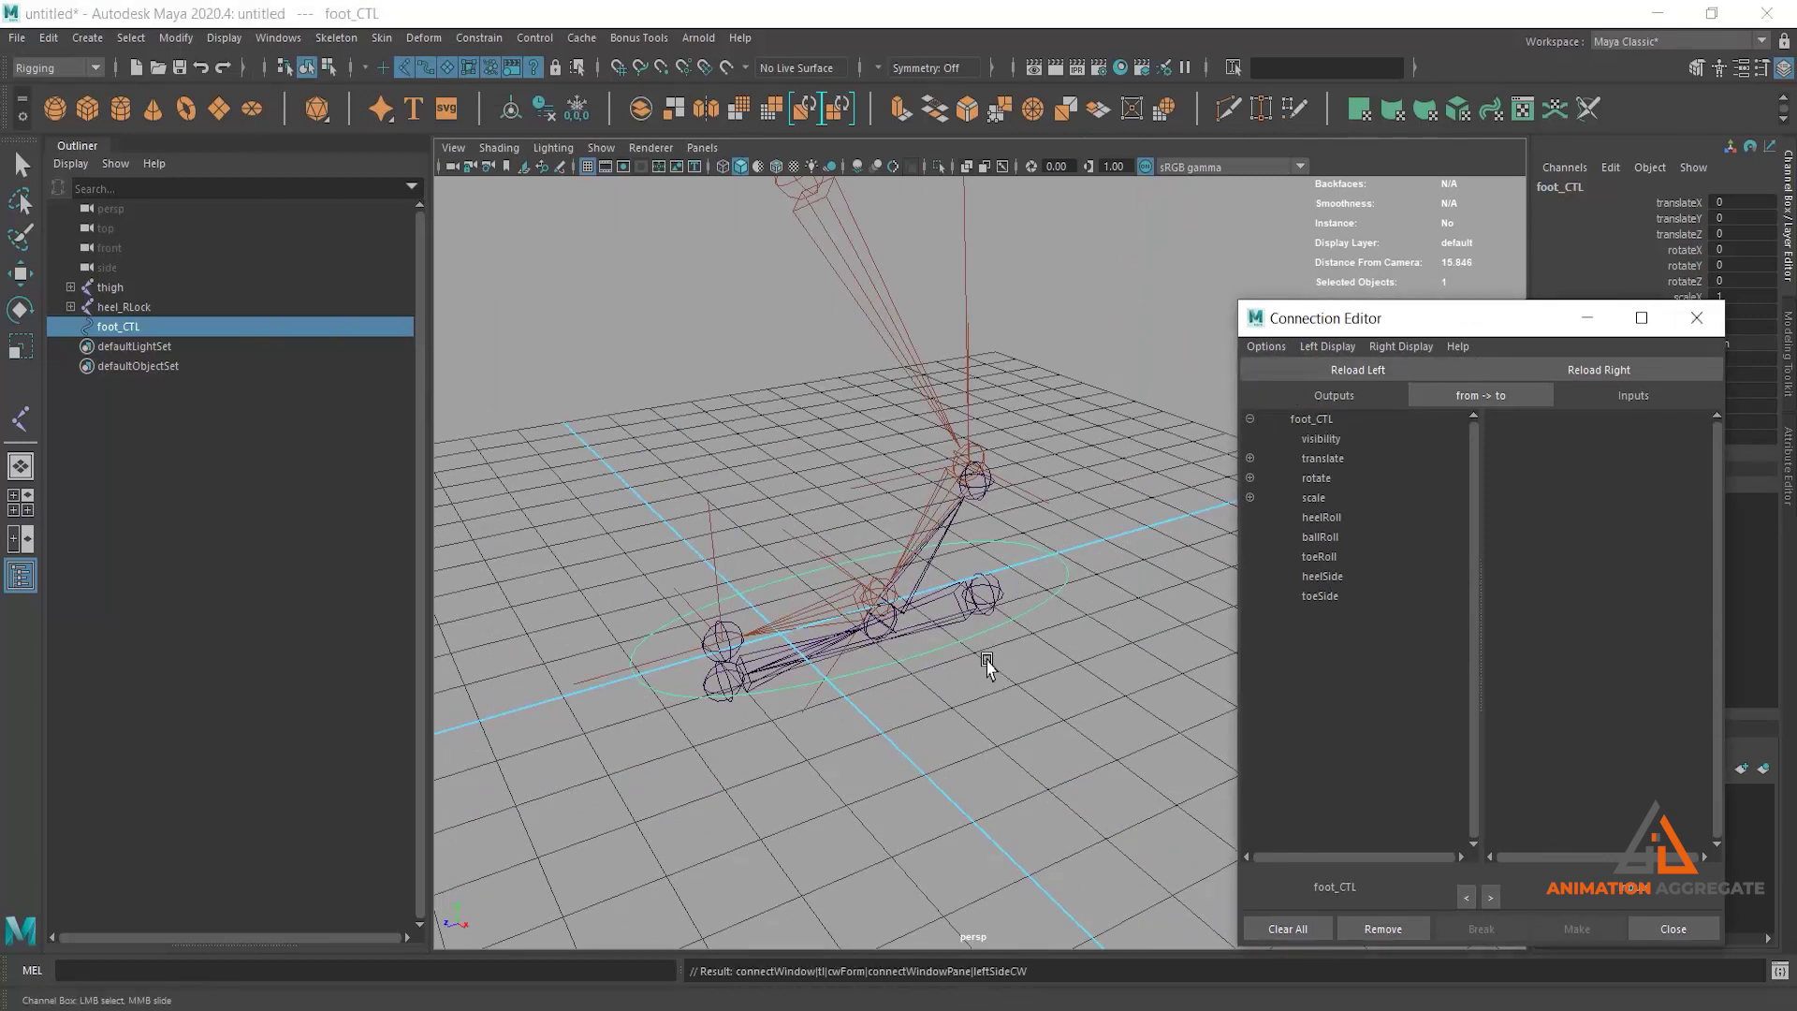
scroll(995, 561, up, 3)
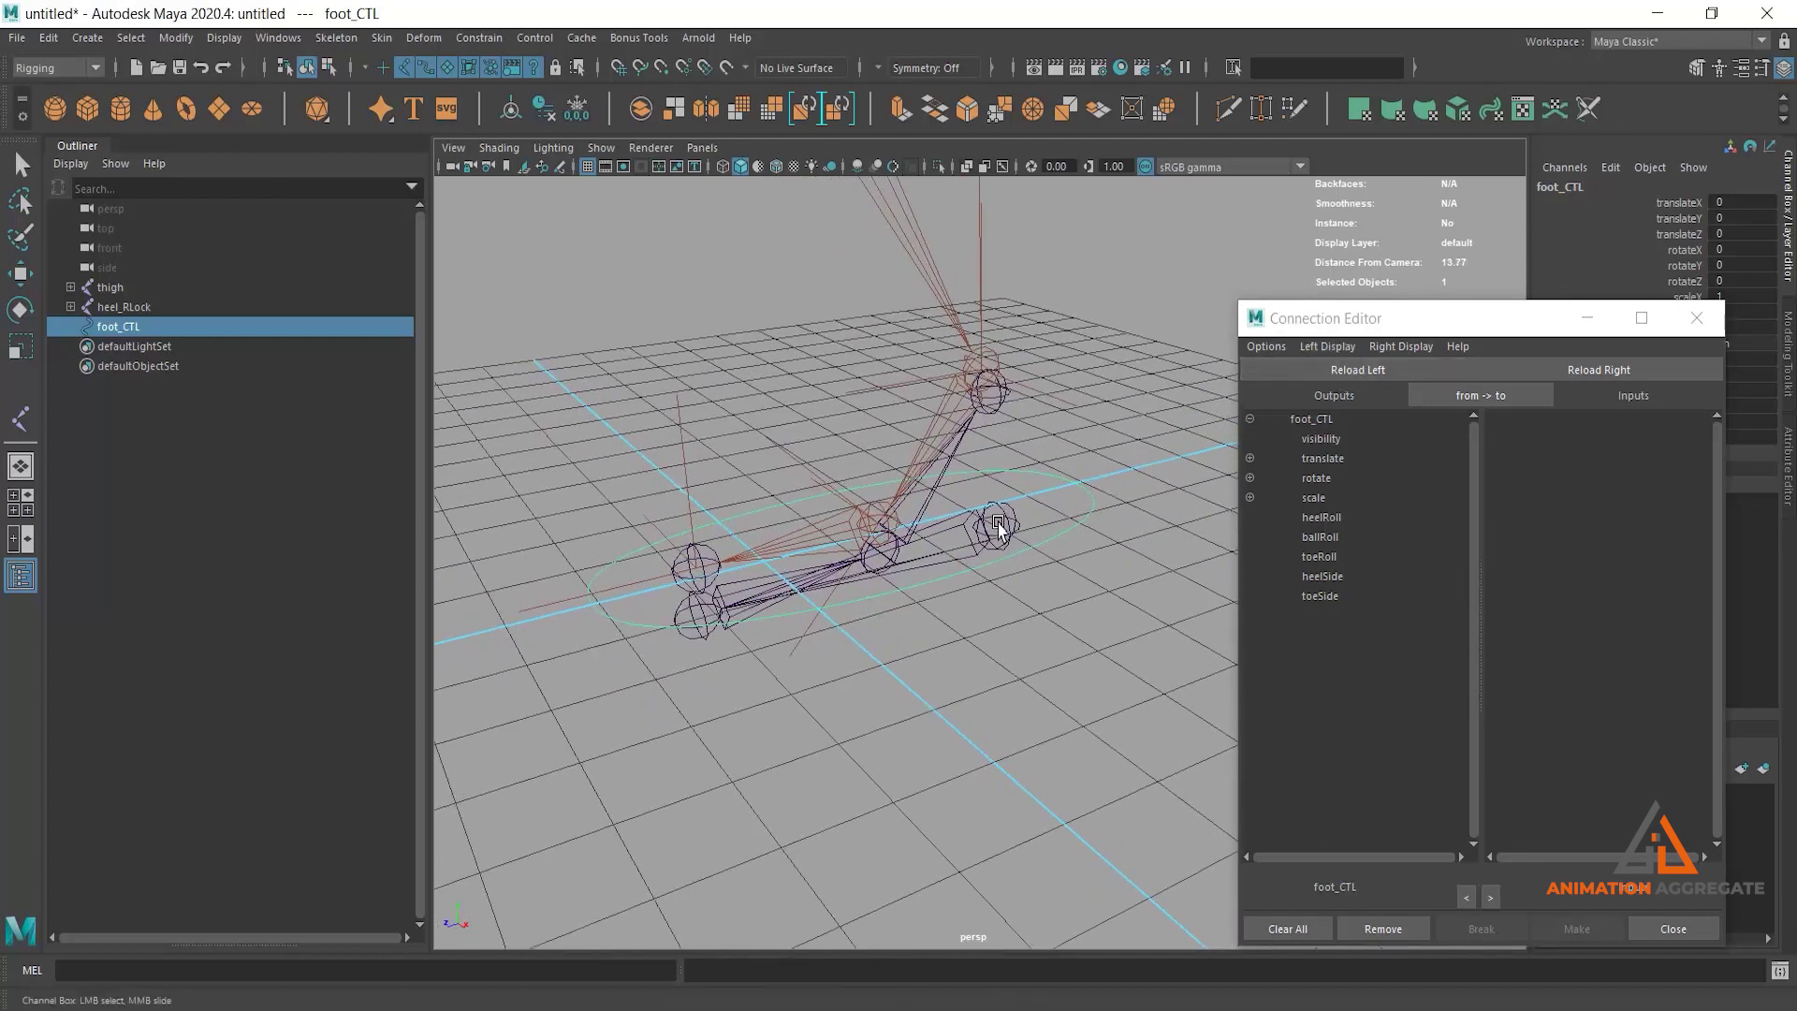
scroll(995, 506, down, 1)
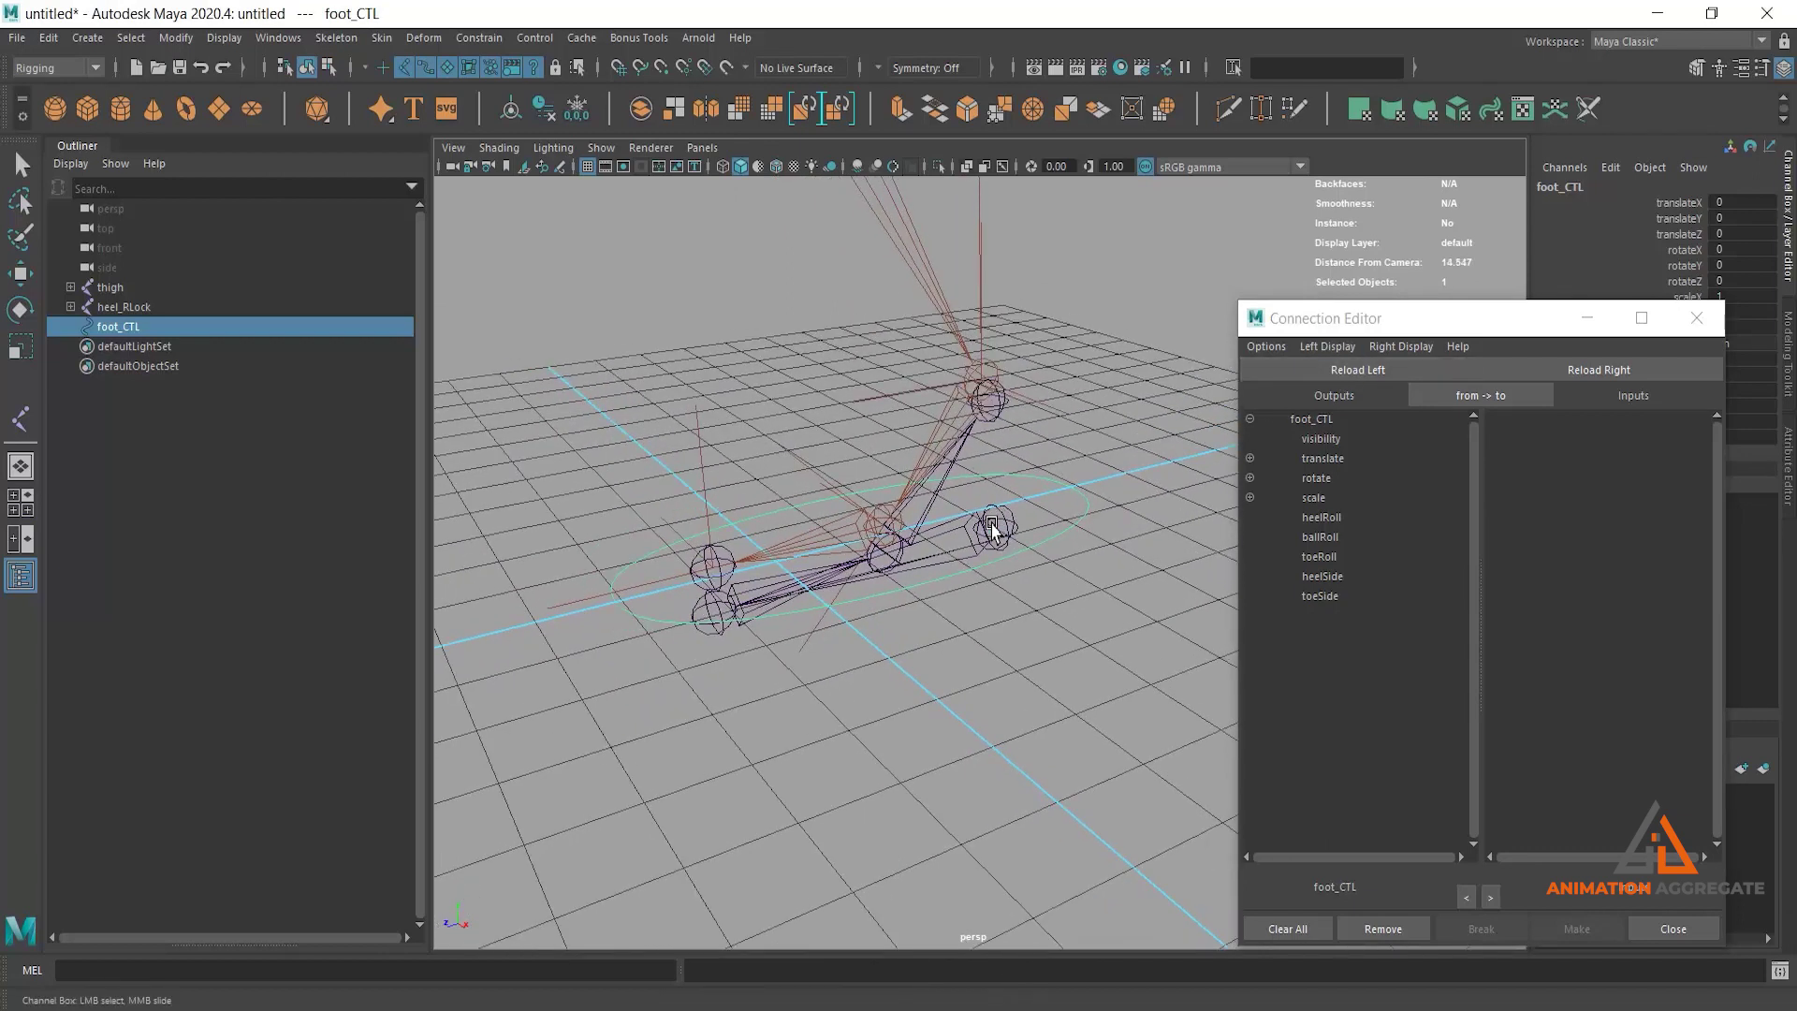
click(994, 531)
click(1591, 371)
drag(1518, 337, 1473, 362)
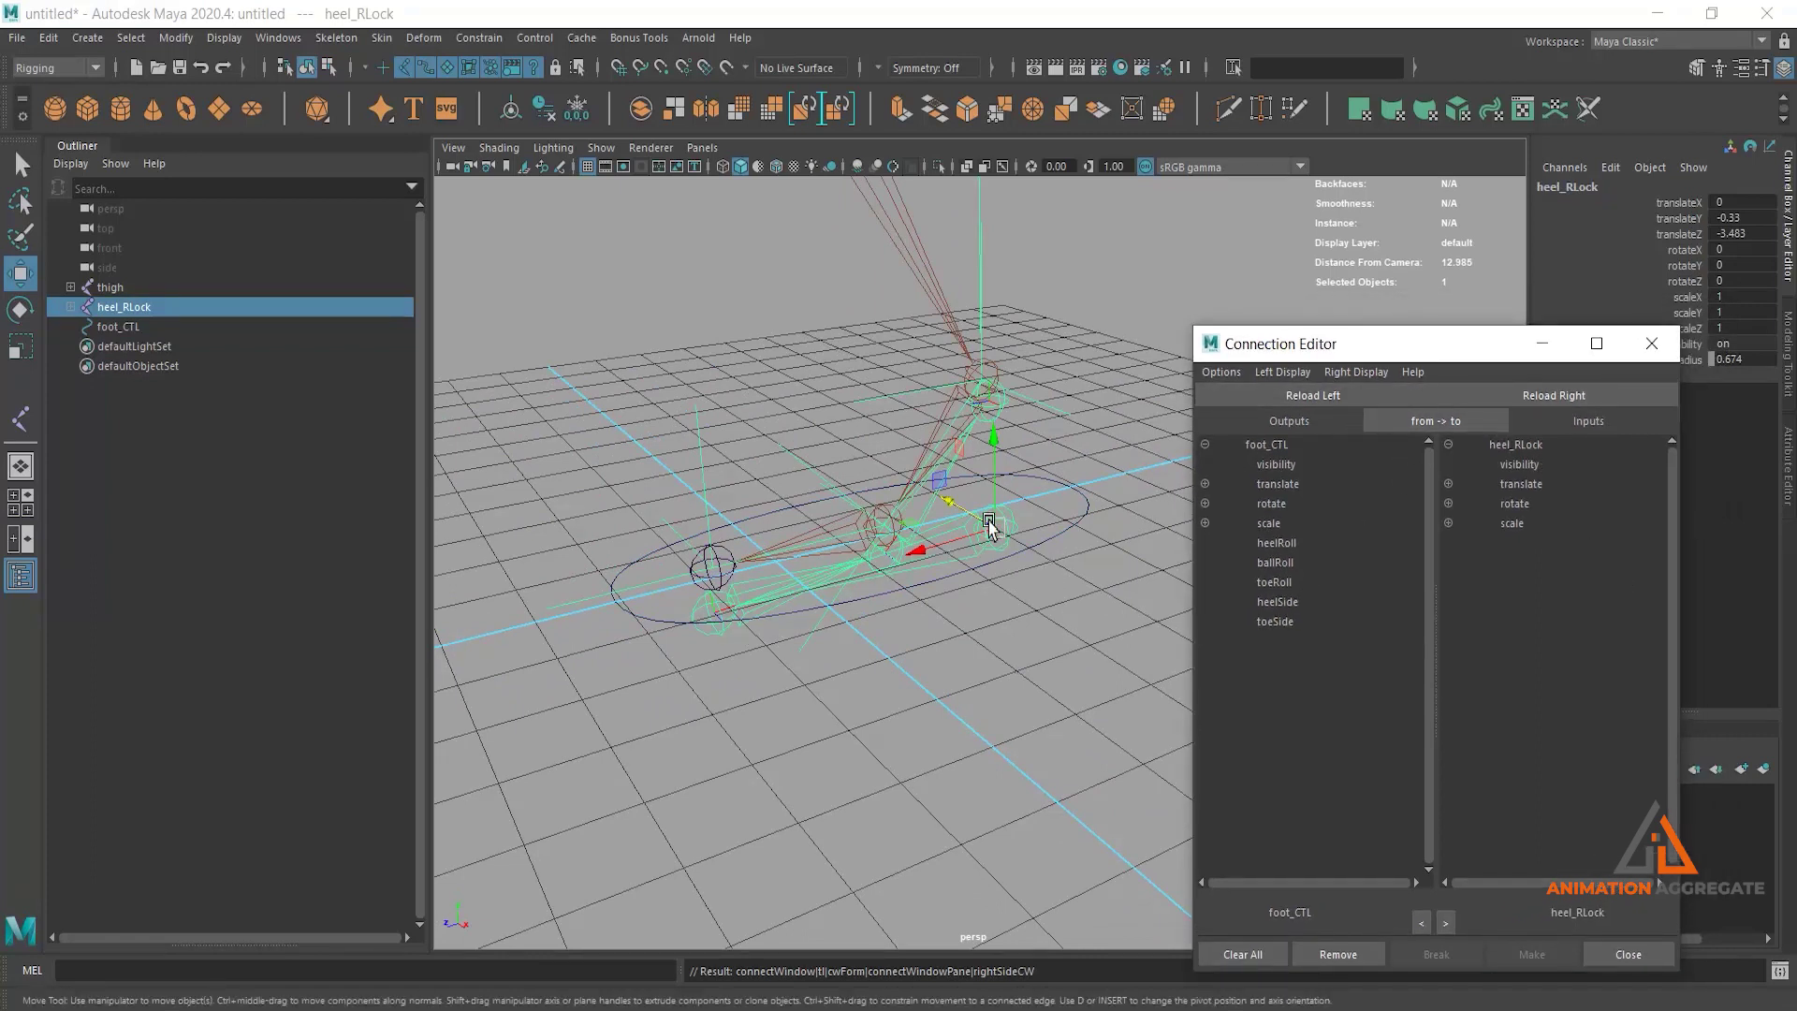
Step: Connect heelRoll to heel_RLock rotateZ and heelSide to rotateY, test-rotating and undoing
key(e)
mouse_move(942, 490)
mouse_down()
mouse_move(933, 521)
mouse_move(947, 473)
mouse_move(931, 522)
mouse_move(955, 474)
mouse_move(941, 526)
mouse_move(1002, 577)
mouse_move(959, 574)
mouse_move(959, 590)
mouse_up()
key(ctrl+z)
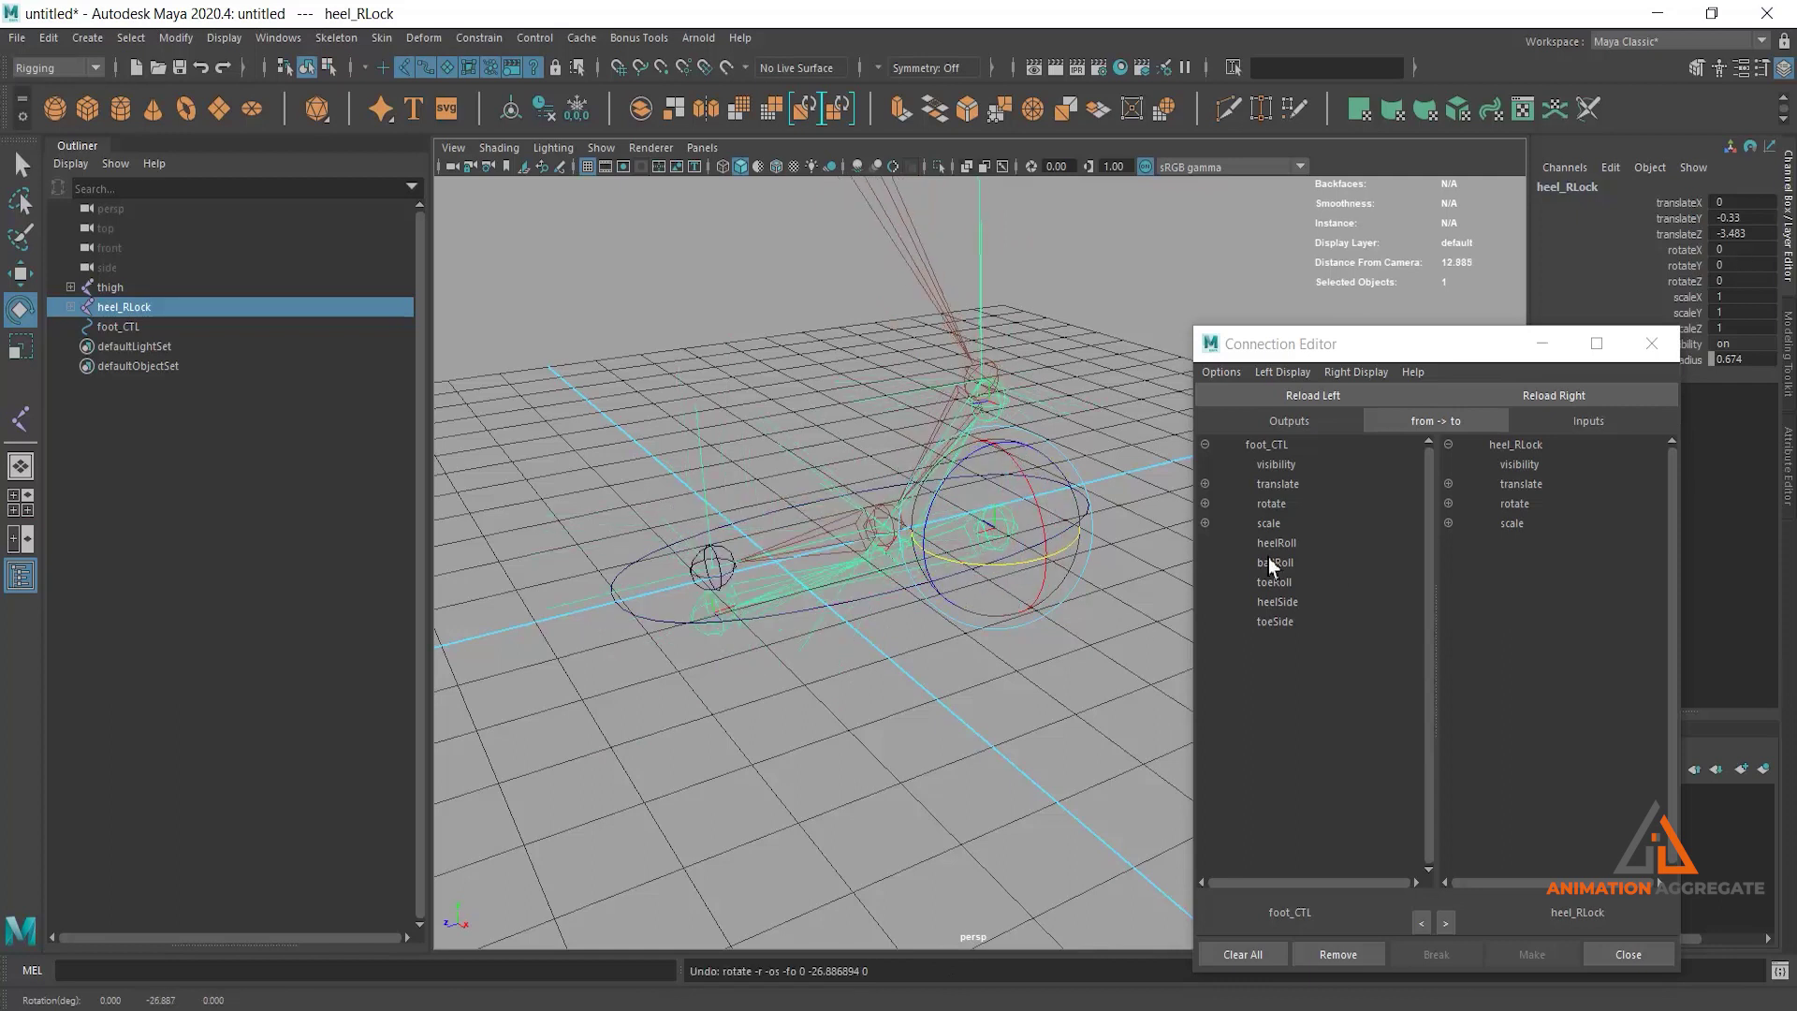
click(1275, 544)
click(1449, 504)
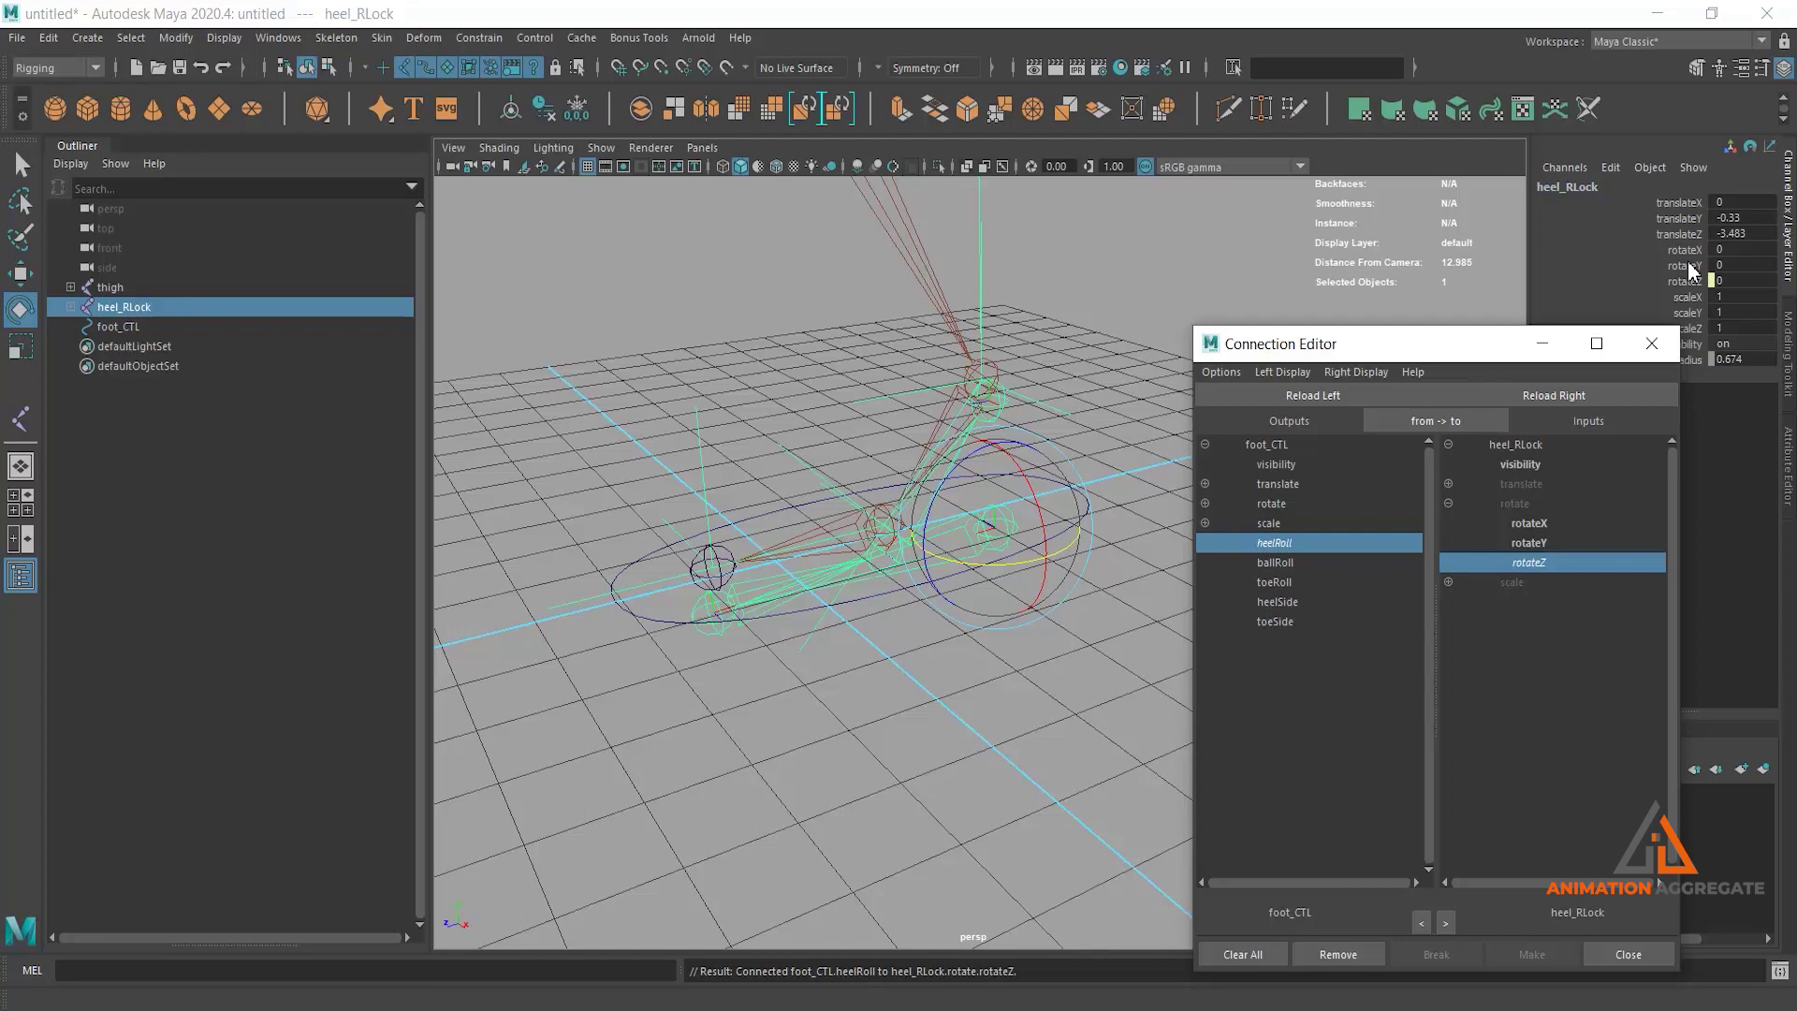
click(1311, 608)
click(1541, 545)
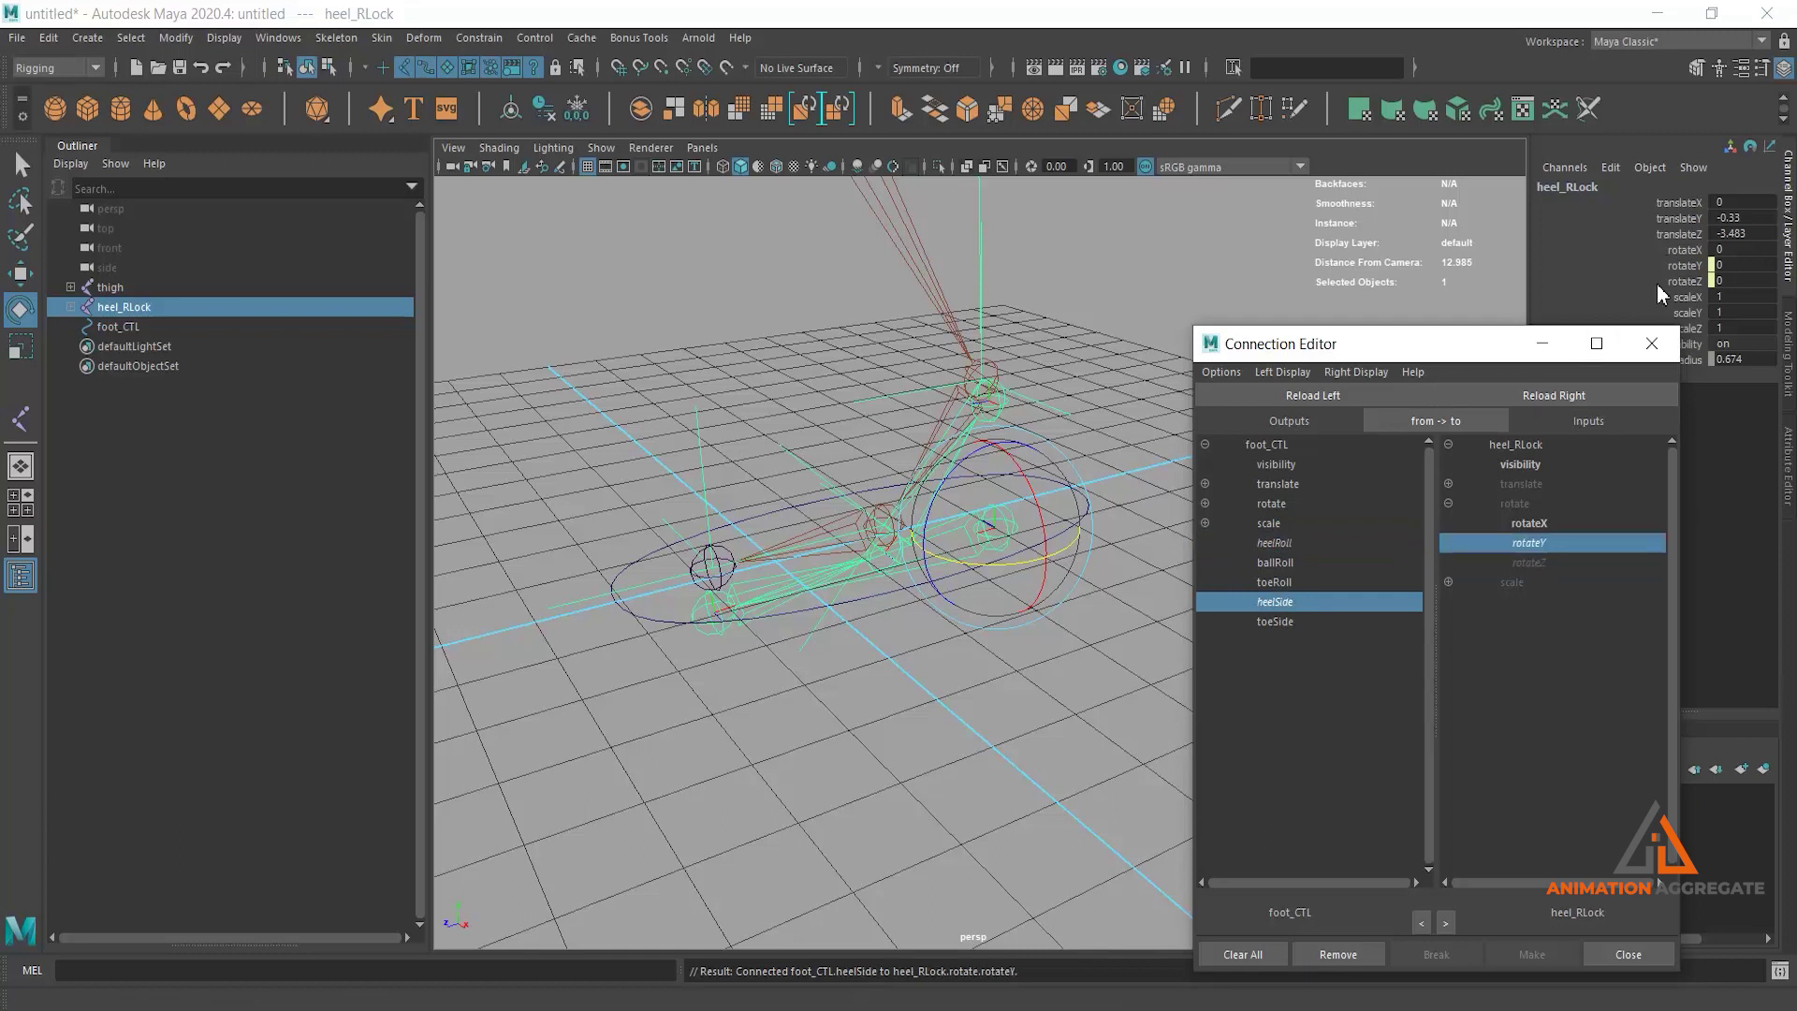
mouse_move(1025, 475)
mouse_down()
mouse_move(1008, 483)
mouse_move(1019, 554)
mouse_up()
key(ctrl+z)
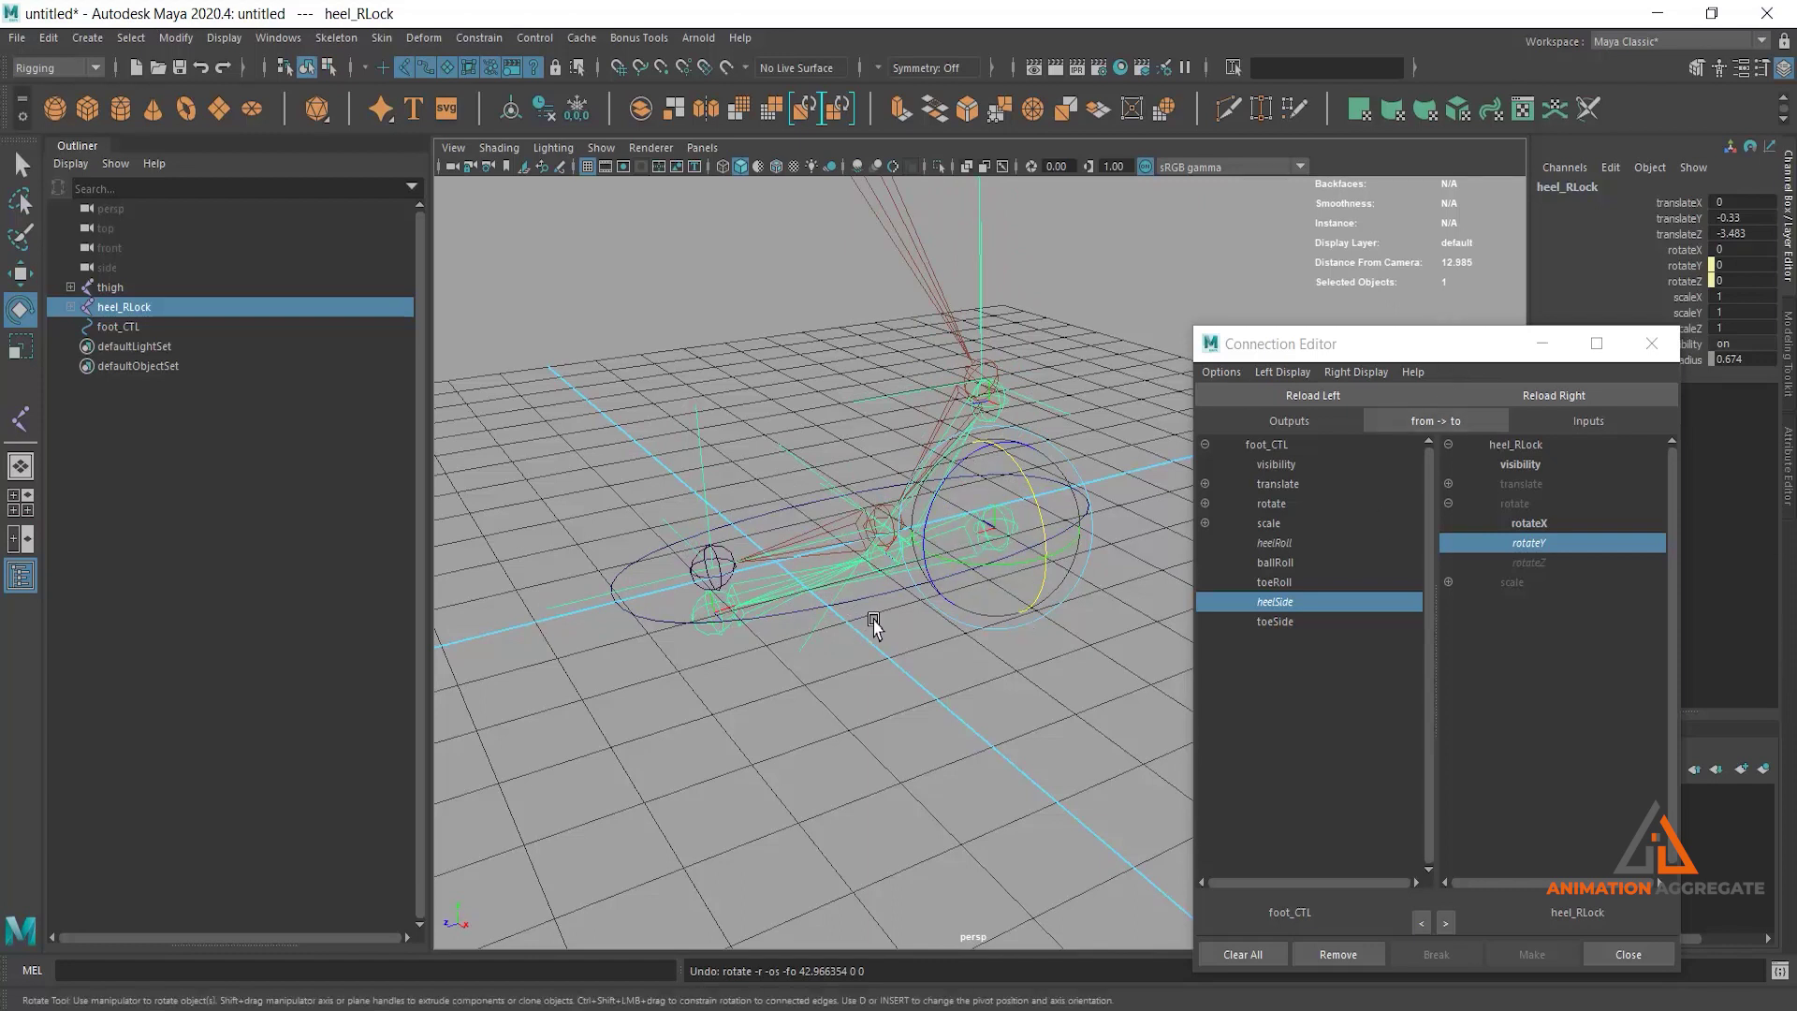
alt+drag(875, 622, 890, 562)
click(886, 532)
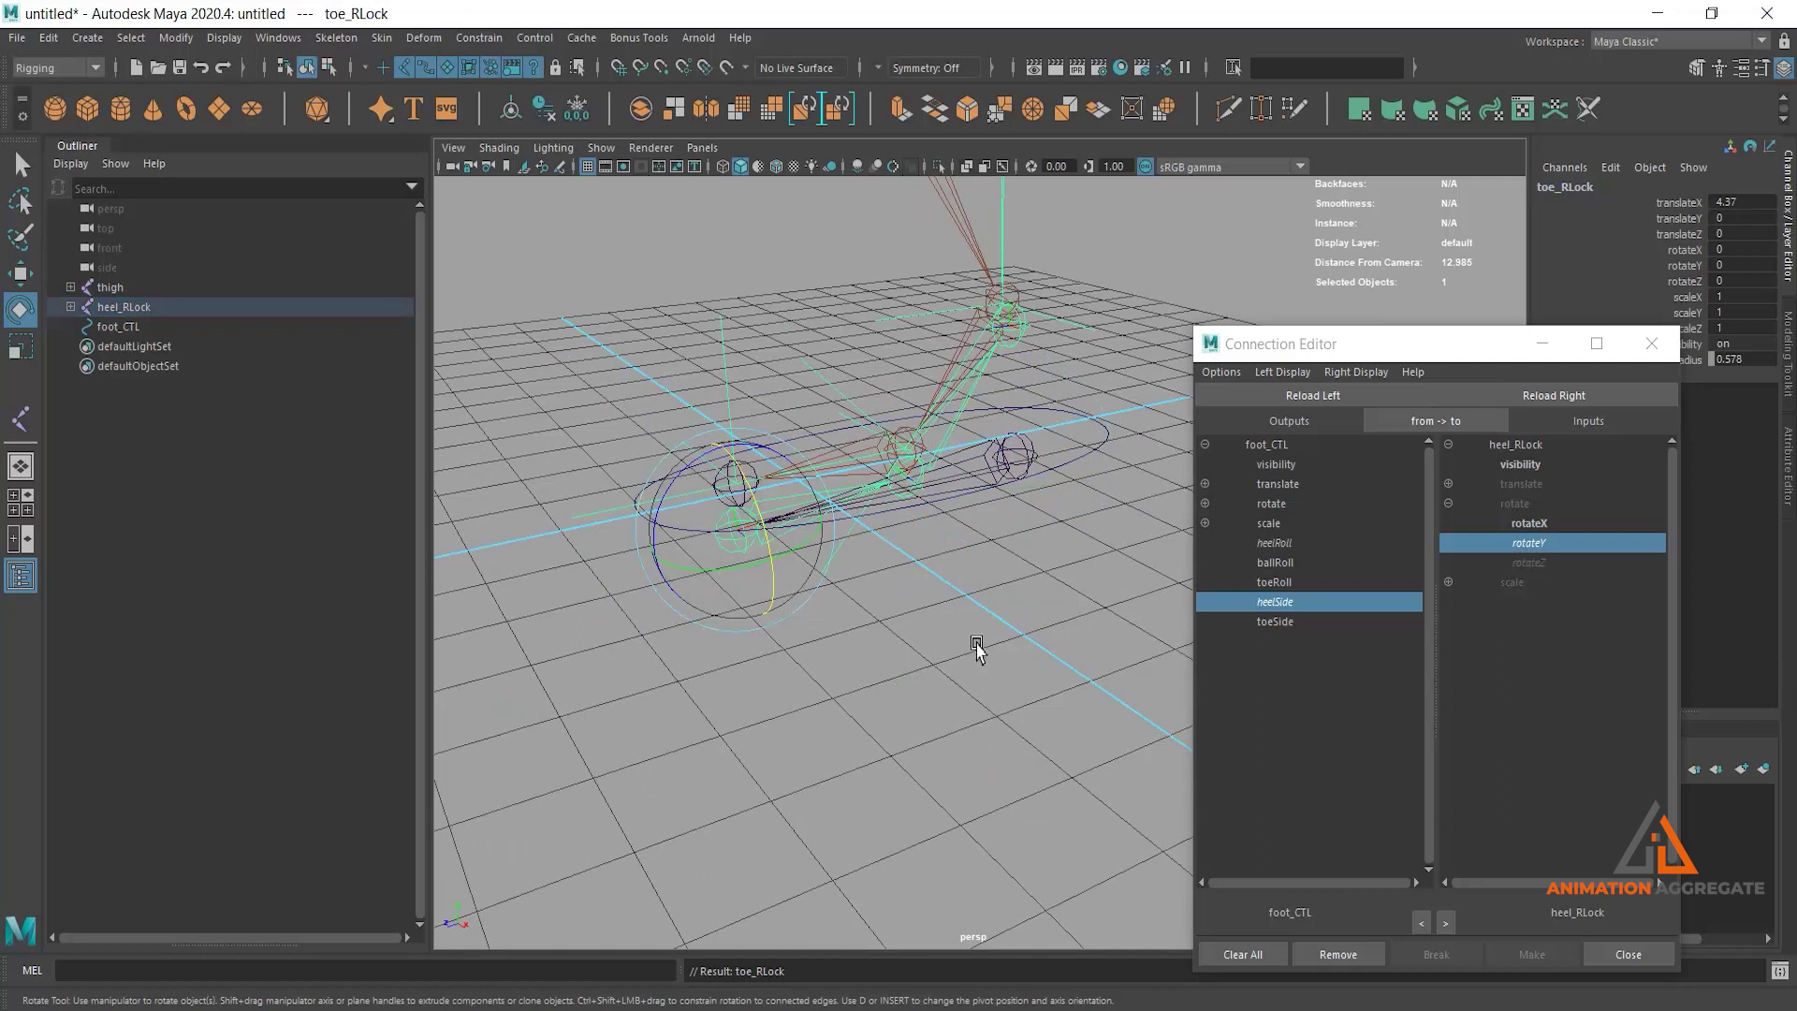
Step: Connect toeRoll to toe_RLock rotateZ and toeSide to toe_RLock rotateY
click(1275, 584)
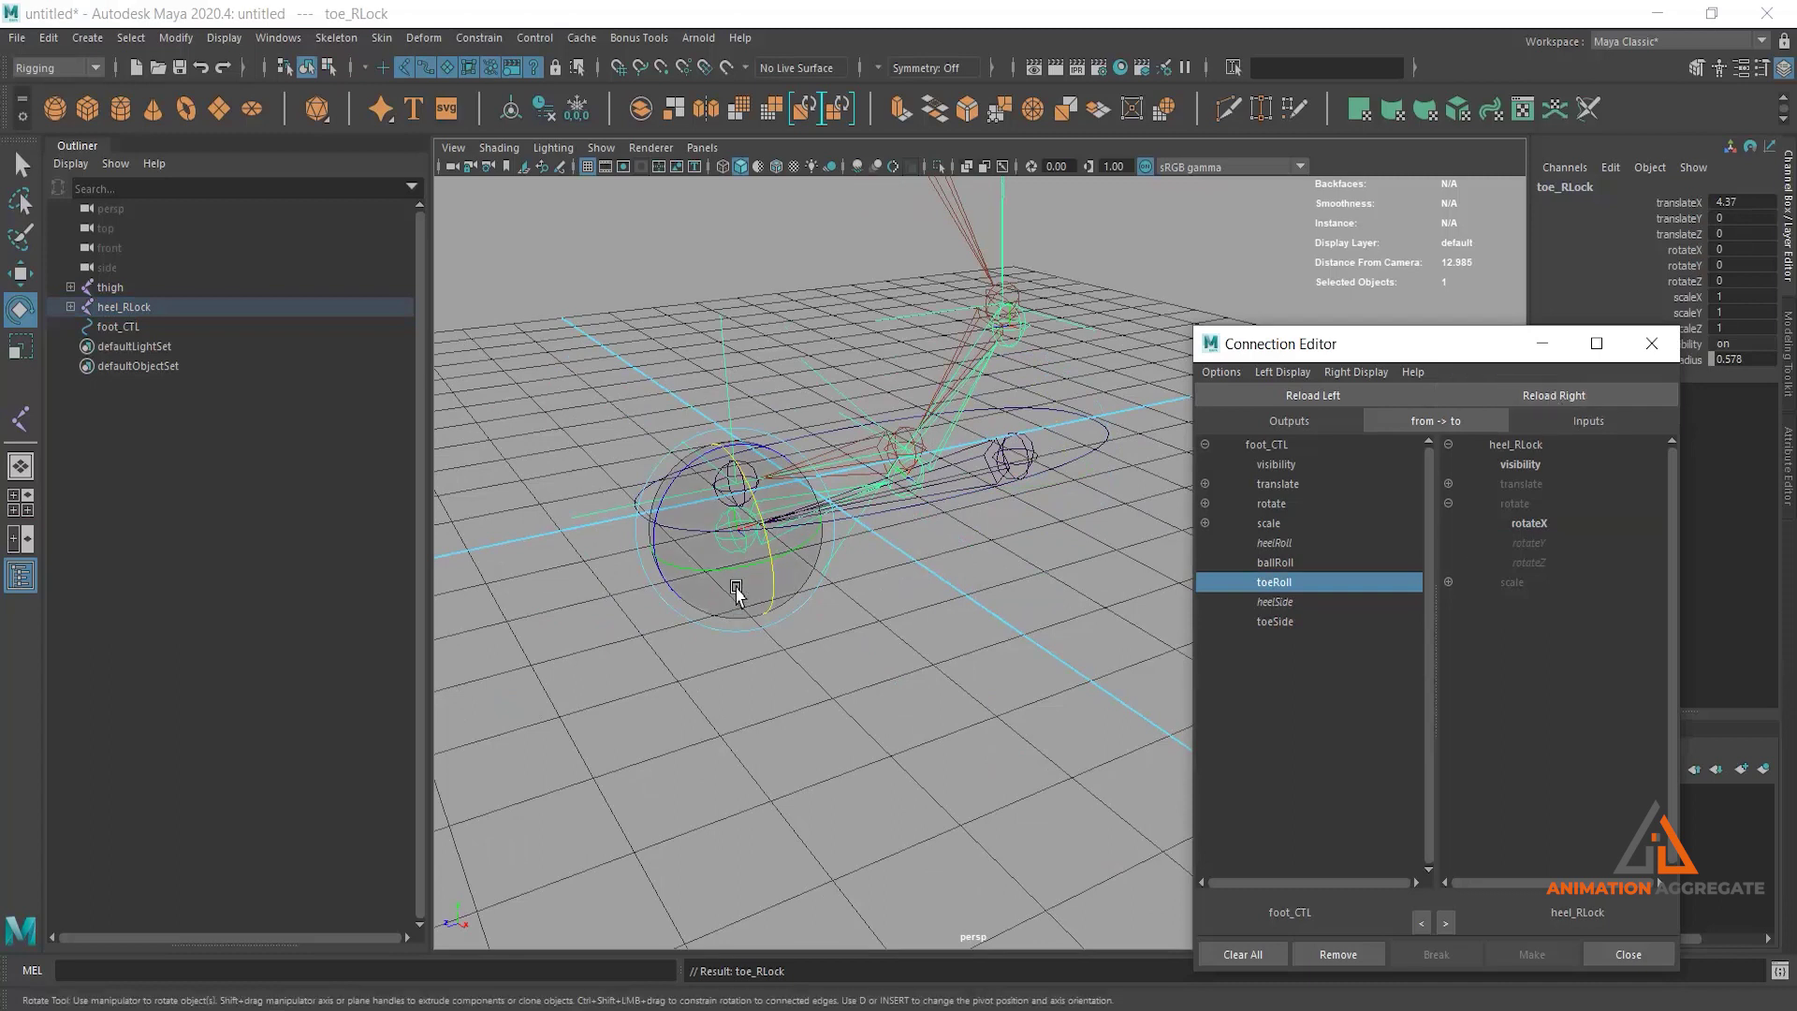
click(1599, 394)
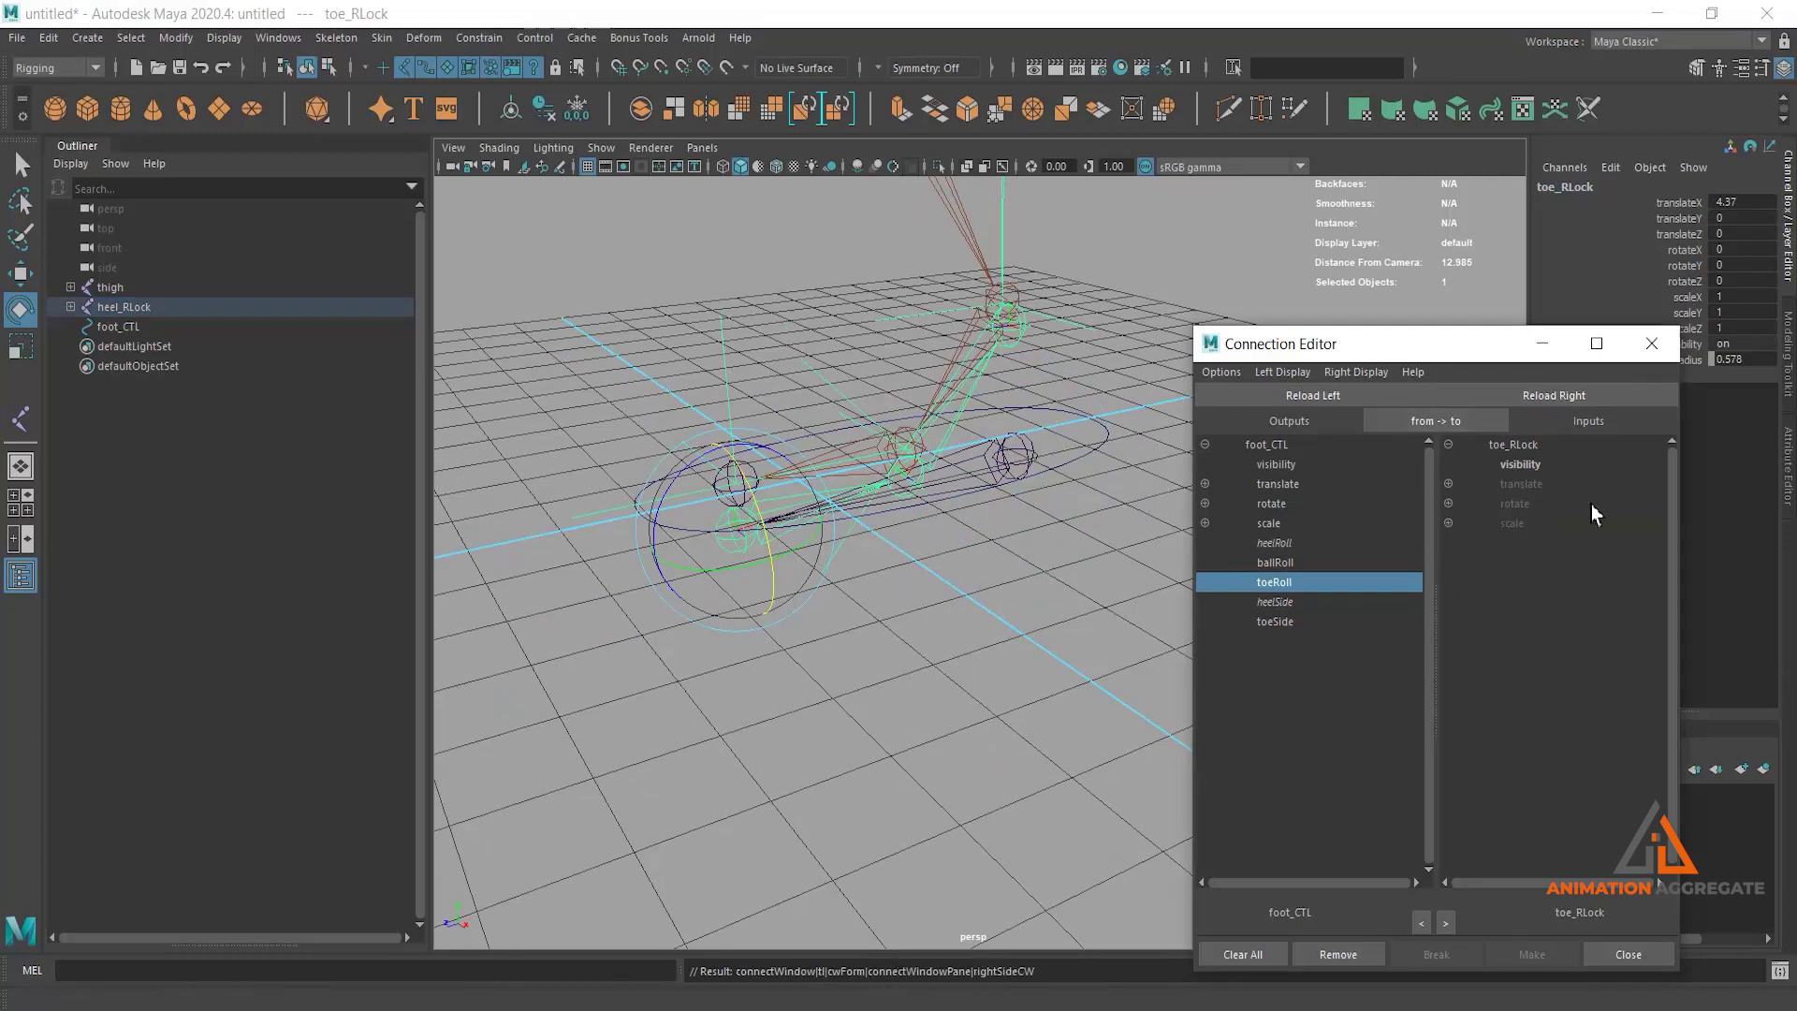
click(1449, 503)
click(1563, 564)
click(1314, 624)
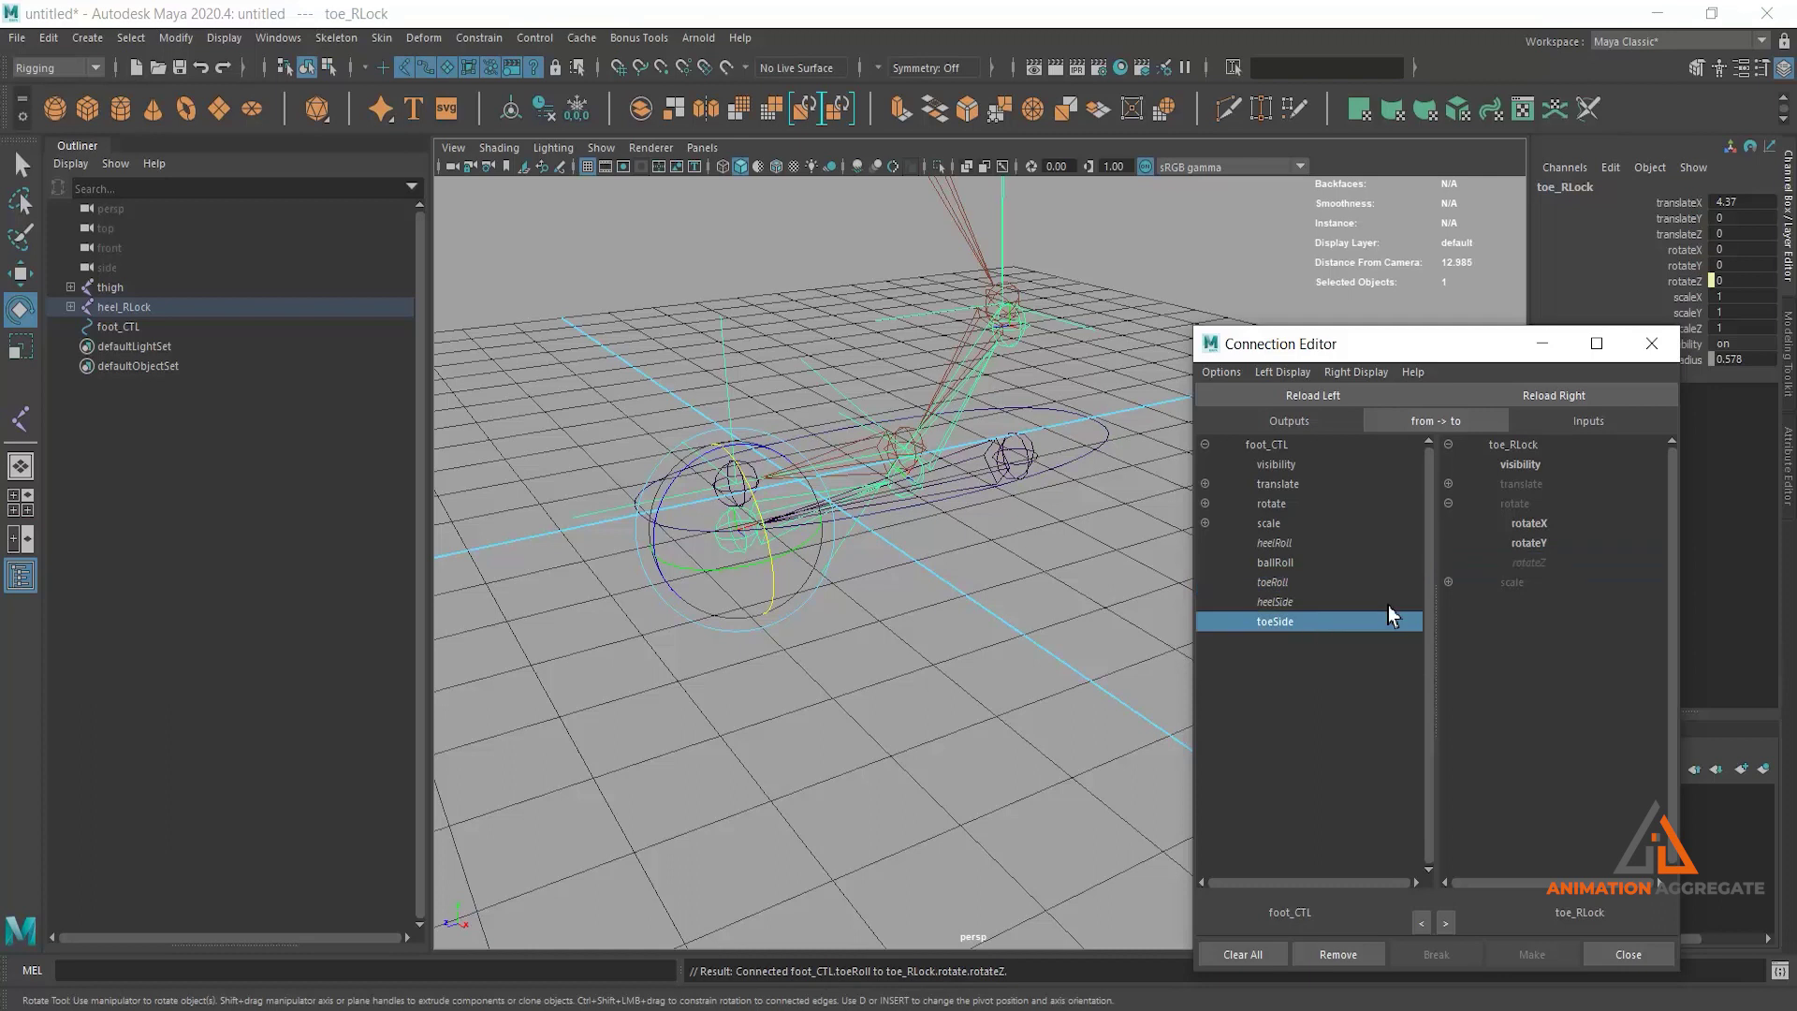
click(1536, 547)
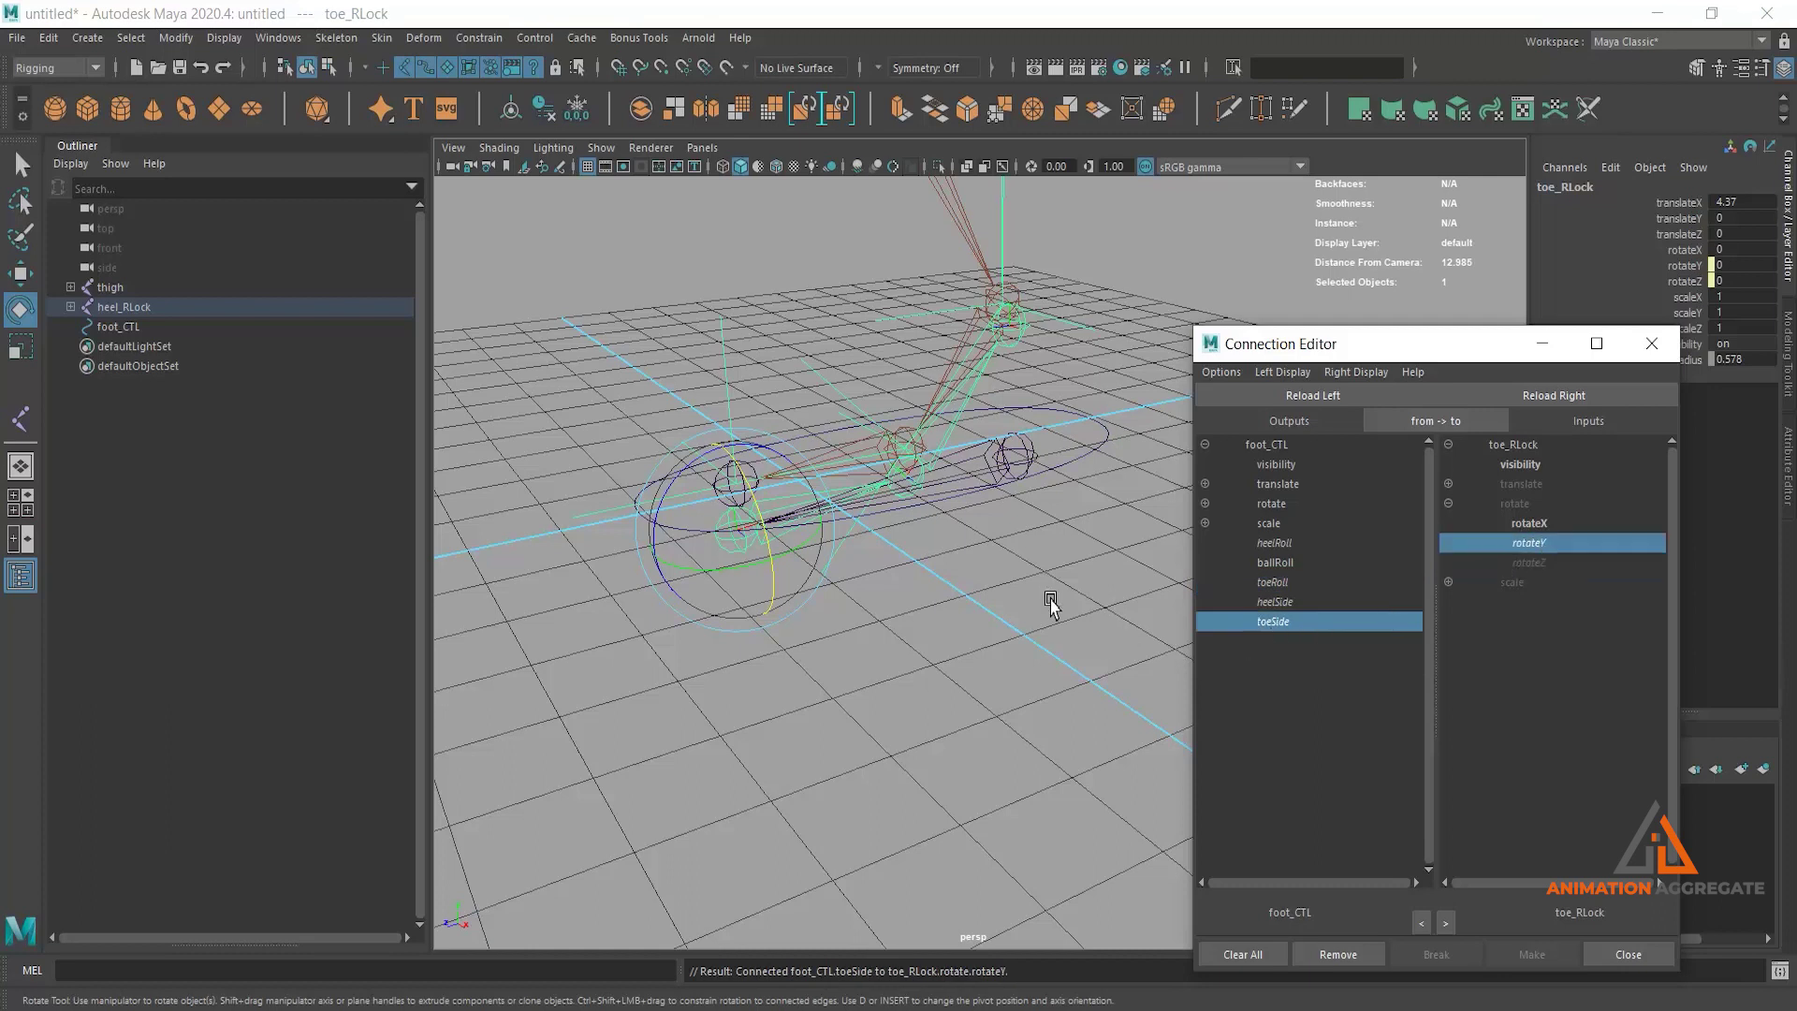
alt+right_drag(1051, 602, 1006, 529)
Step: Connect ballRoll to ball_RLock rotateZ and close the Connection Editor
key(Up)
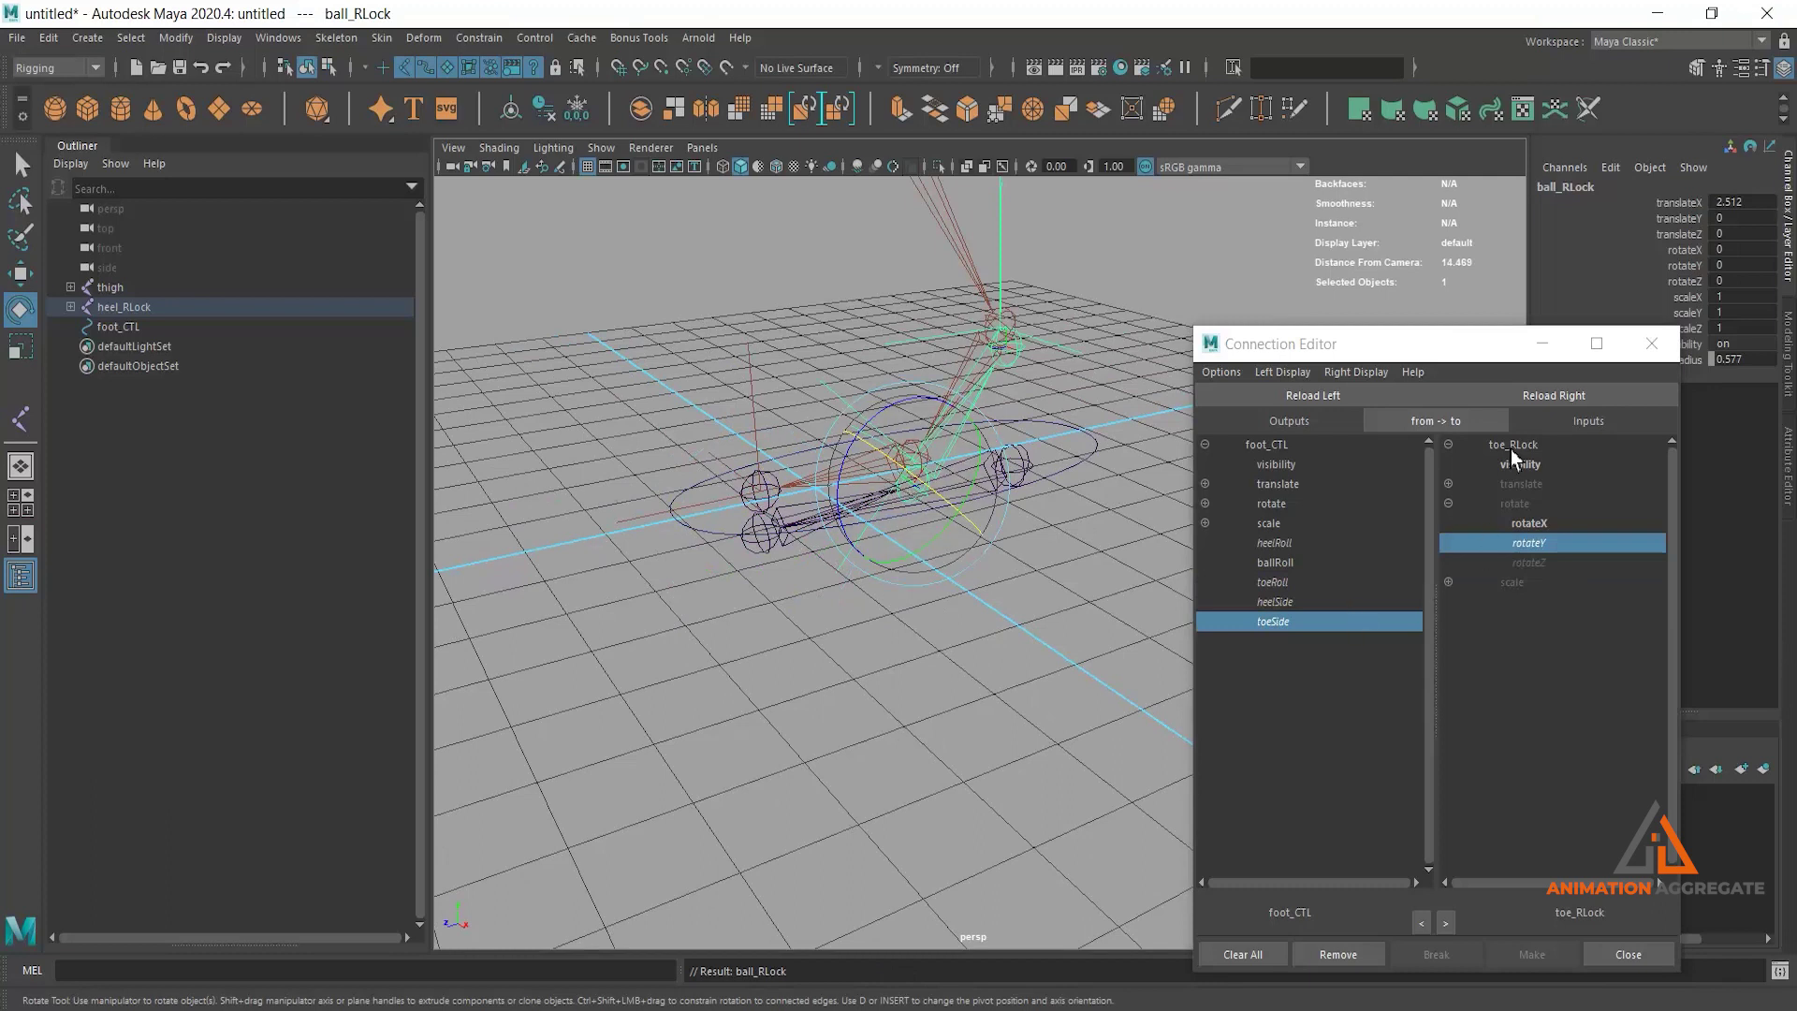
click(1545, 395)
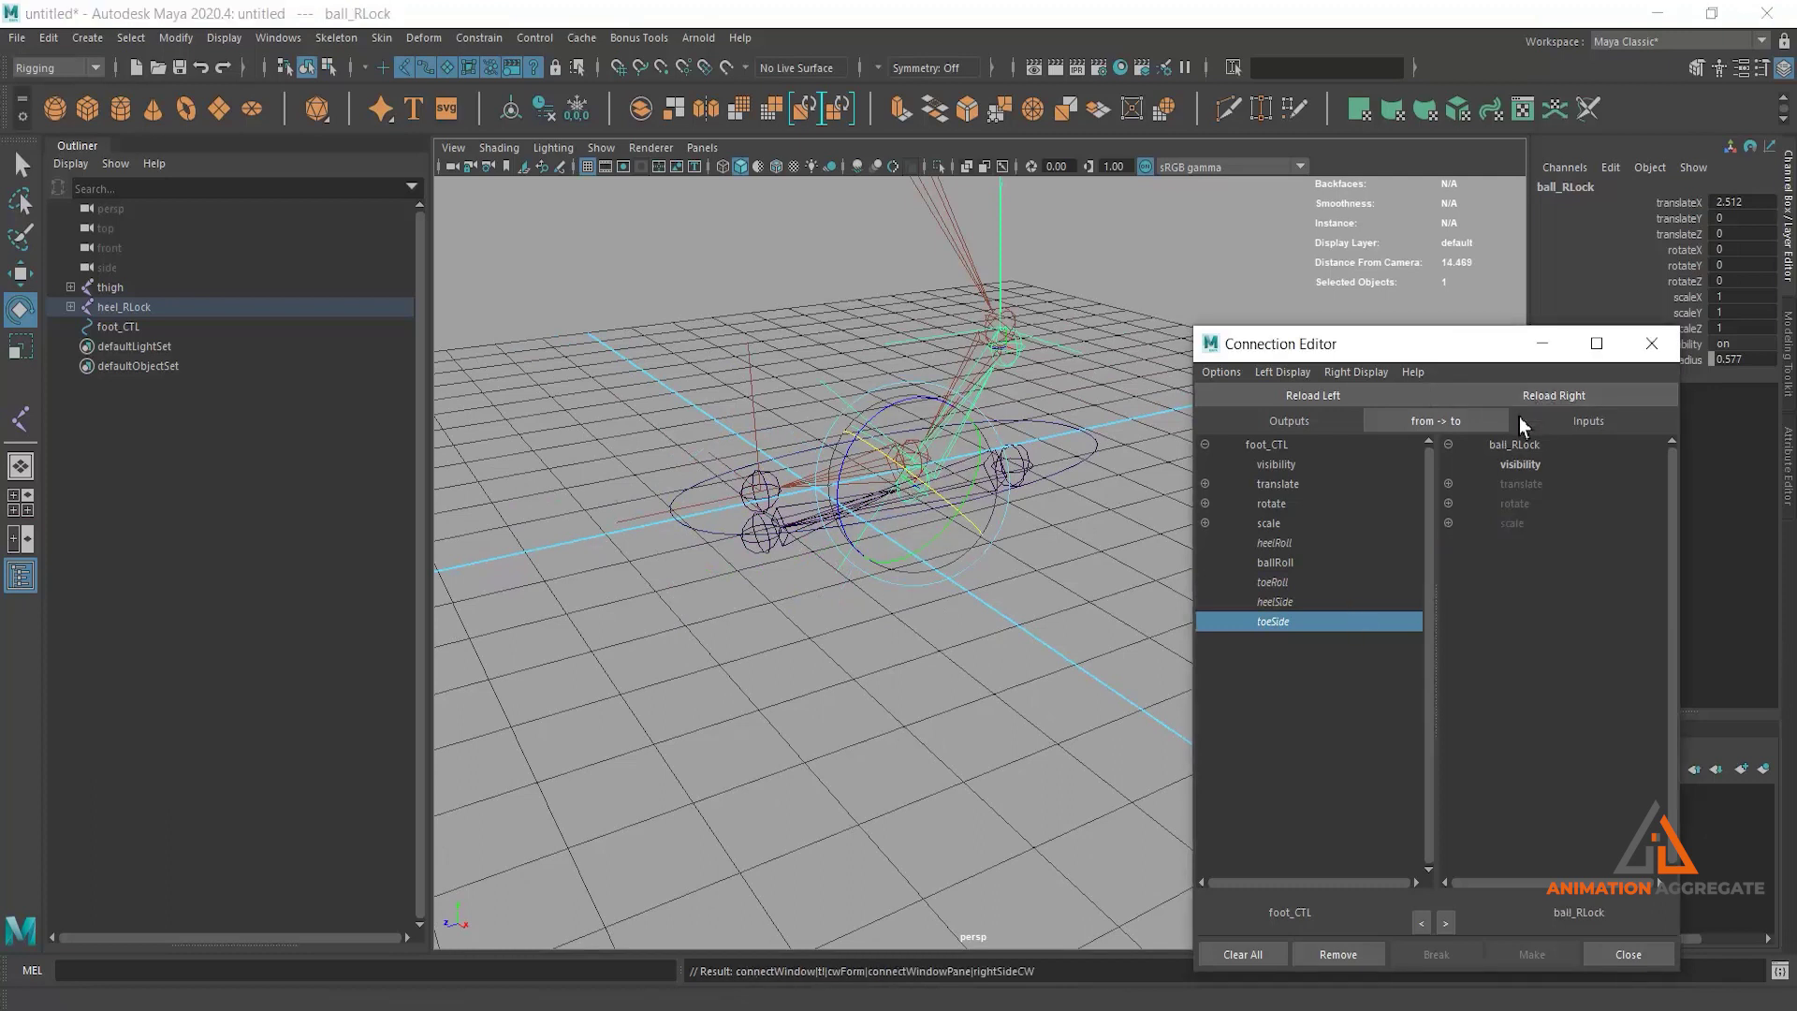
click(1269, 563)
click(1448, 503)
click(1521, 562)
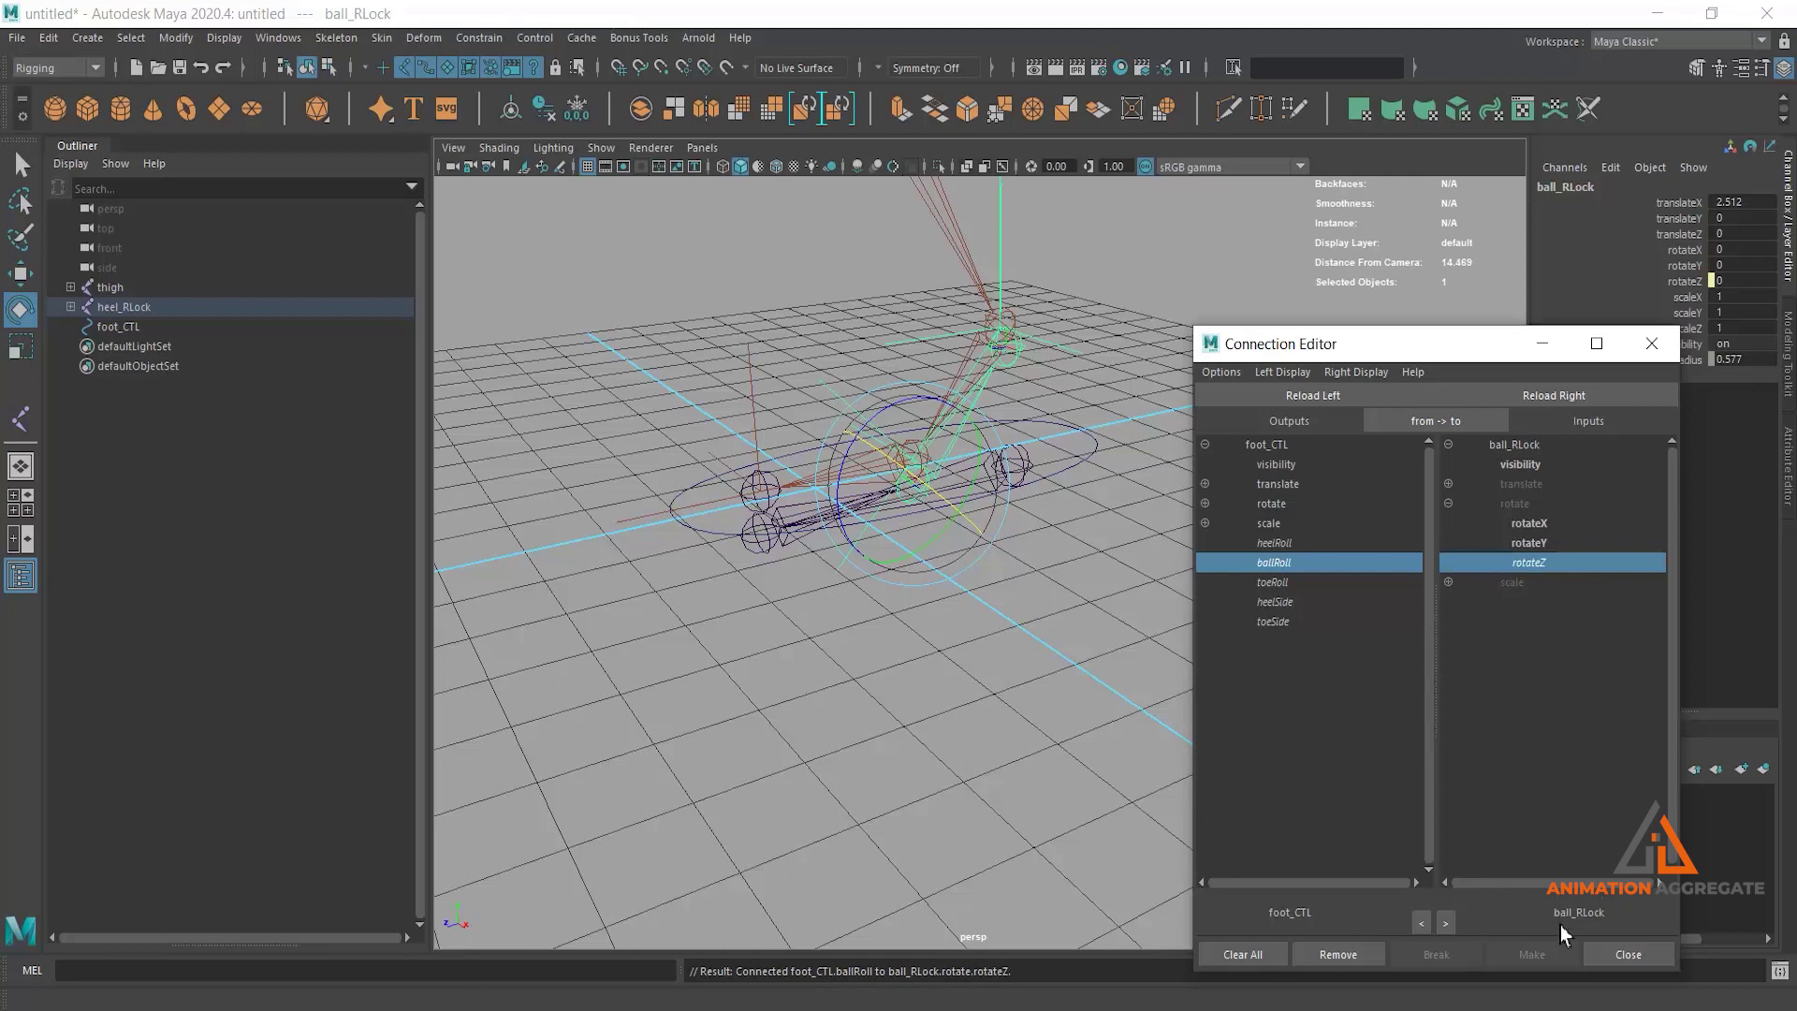
click(1636, 964)
scroll(1176, 686, down, 3)
mouse_move(632, 496)
alt+mouse_down()
mouse_move(1283, 622)
mouse_move(1284, 522)
alt+mouse_up()
click(1259, 564)
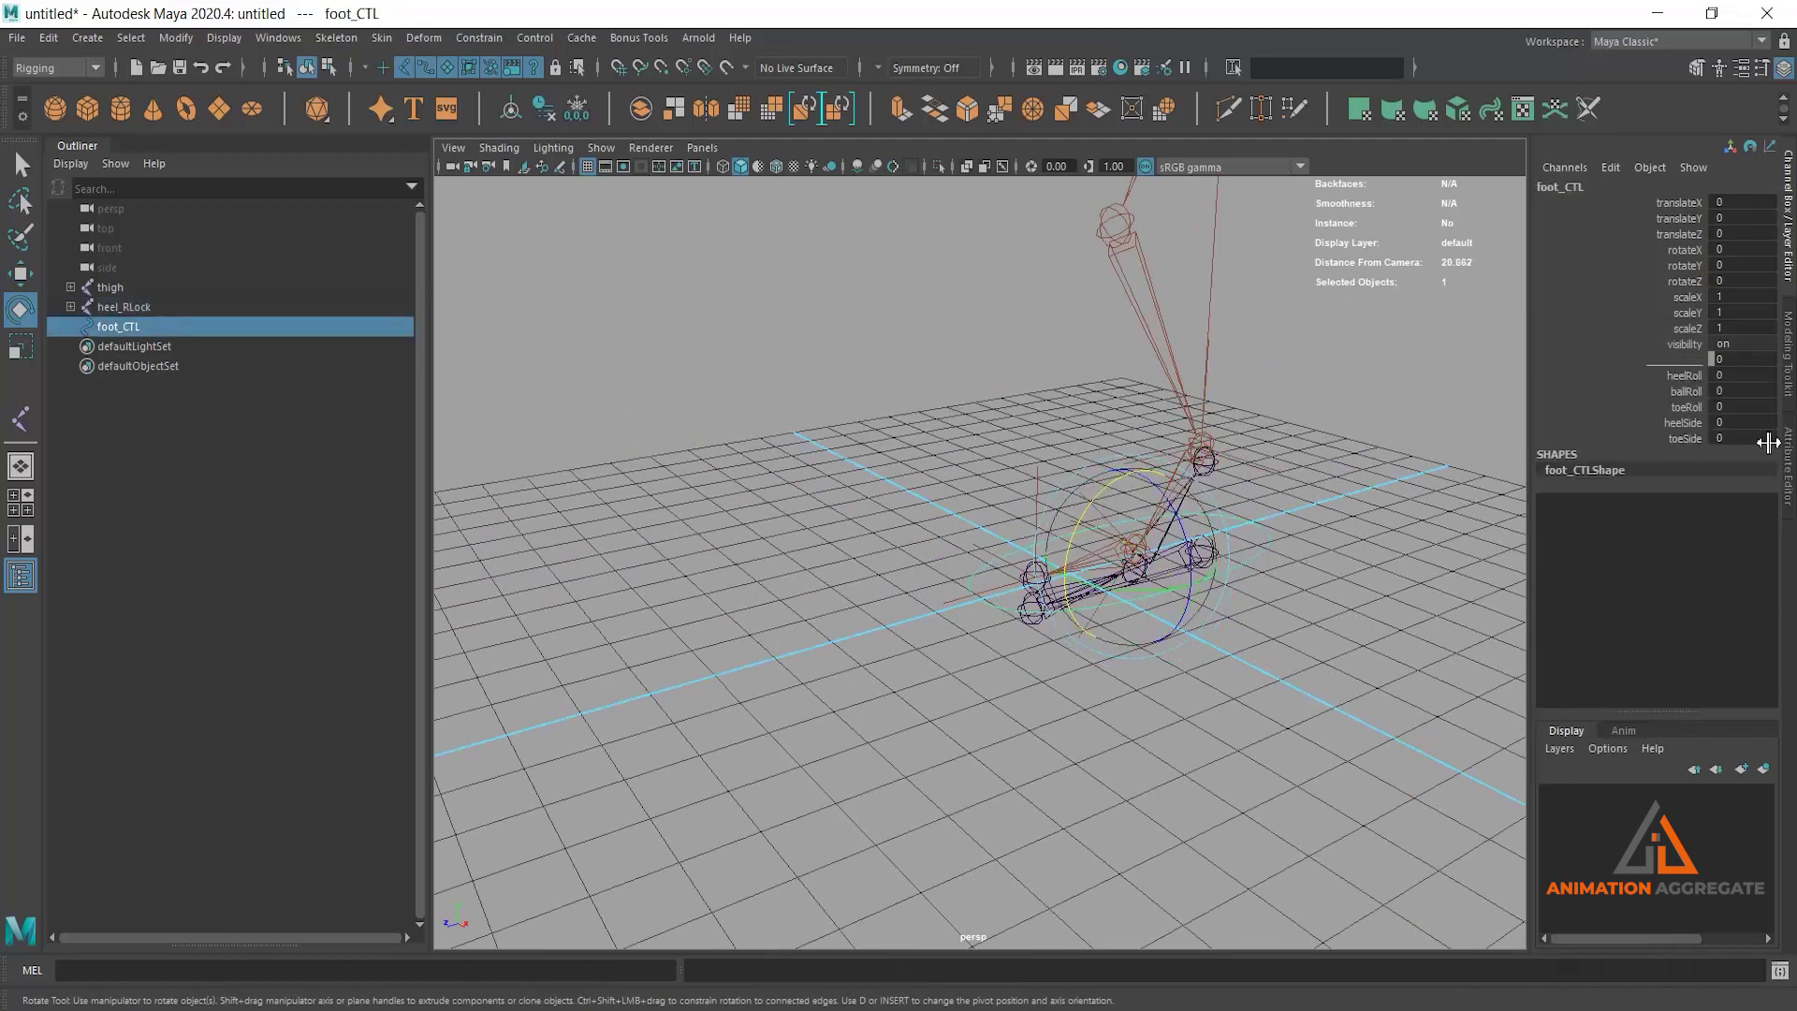
click(1677, 376)
mouse_move(1112, 472)
middle_down()
mouse_move(995, 517)
mouse_move(1356, 493)
mouse_move(1014, 525)
mouse_move(1027, 554)
mouse_move(1332, 562)
middle_up()
key(ctrl+z)
click(1659, 391)
click(1686, 406)
mouse_move(1492, 457)
middle_down()
mouse_move(1427, 505)
mouse_move(1498, 518)
middle_up()
key(ctrl+z)
click(1685, 423)
middle_drag(1553, 453, 1475, 515)
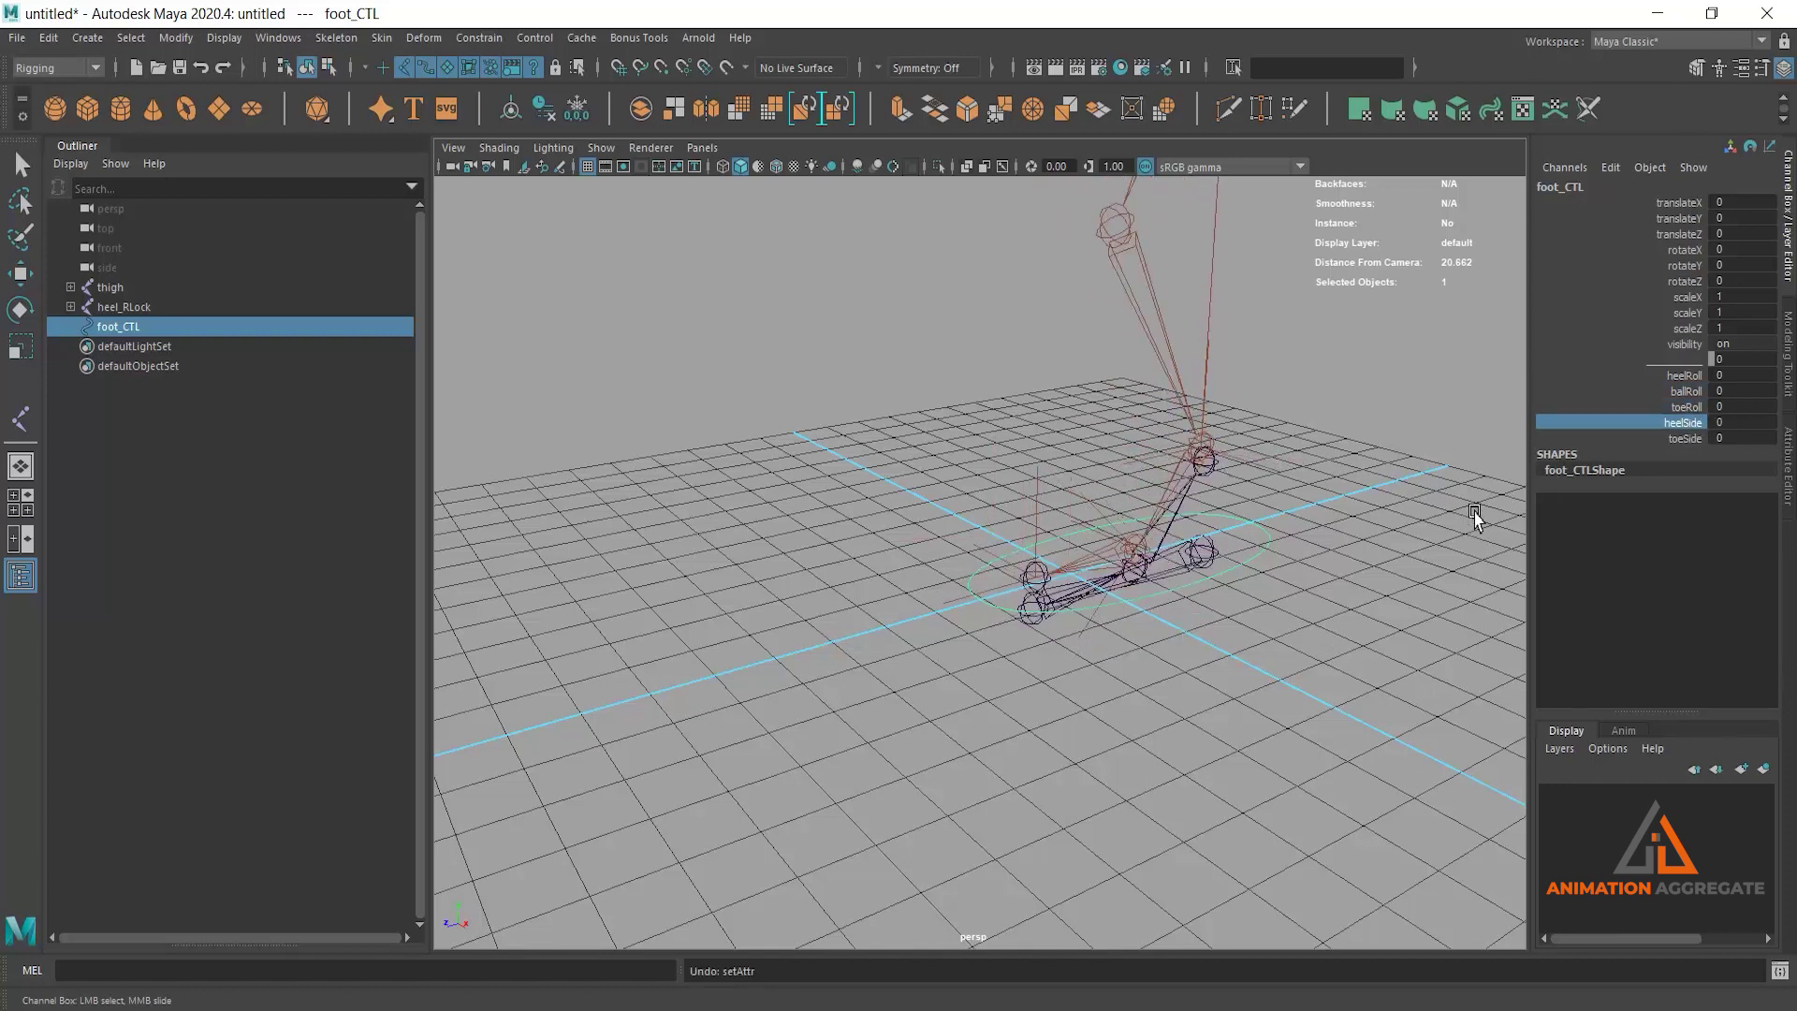
click(1685, 438)
mouse_move(1300, 562)
middle_down()
mouse_move(700, 606)
mouse_move(1276, 561)
mouse_move(1212, 614)
middle_up()
alt+right_drag(1211, 614, 1107, 544)
mouse_move(1107, 545)
alt+mouse_down()
mouse_move(1155, 561)
mouse_move(1067, 542)
mouse_move(931, 554)
alt+mouse_up()
alt+right_drag(931, 553, 947, 682)
alt+drag(948, 682, 1030, 599)
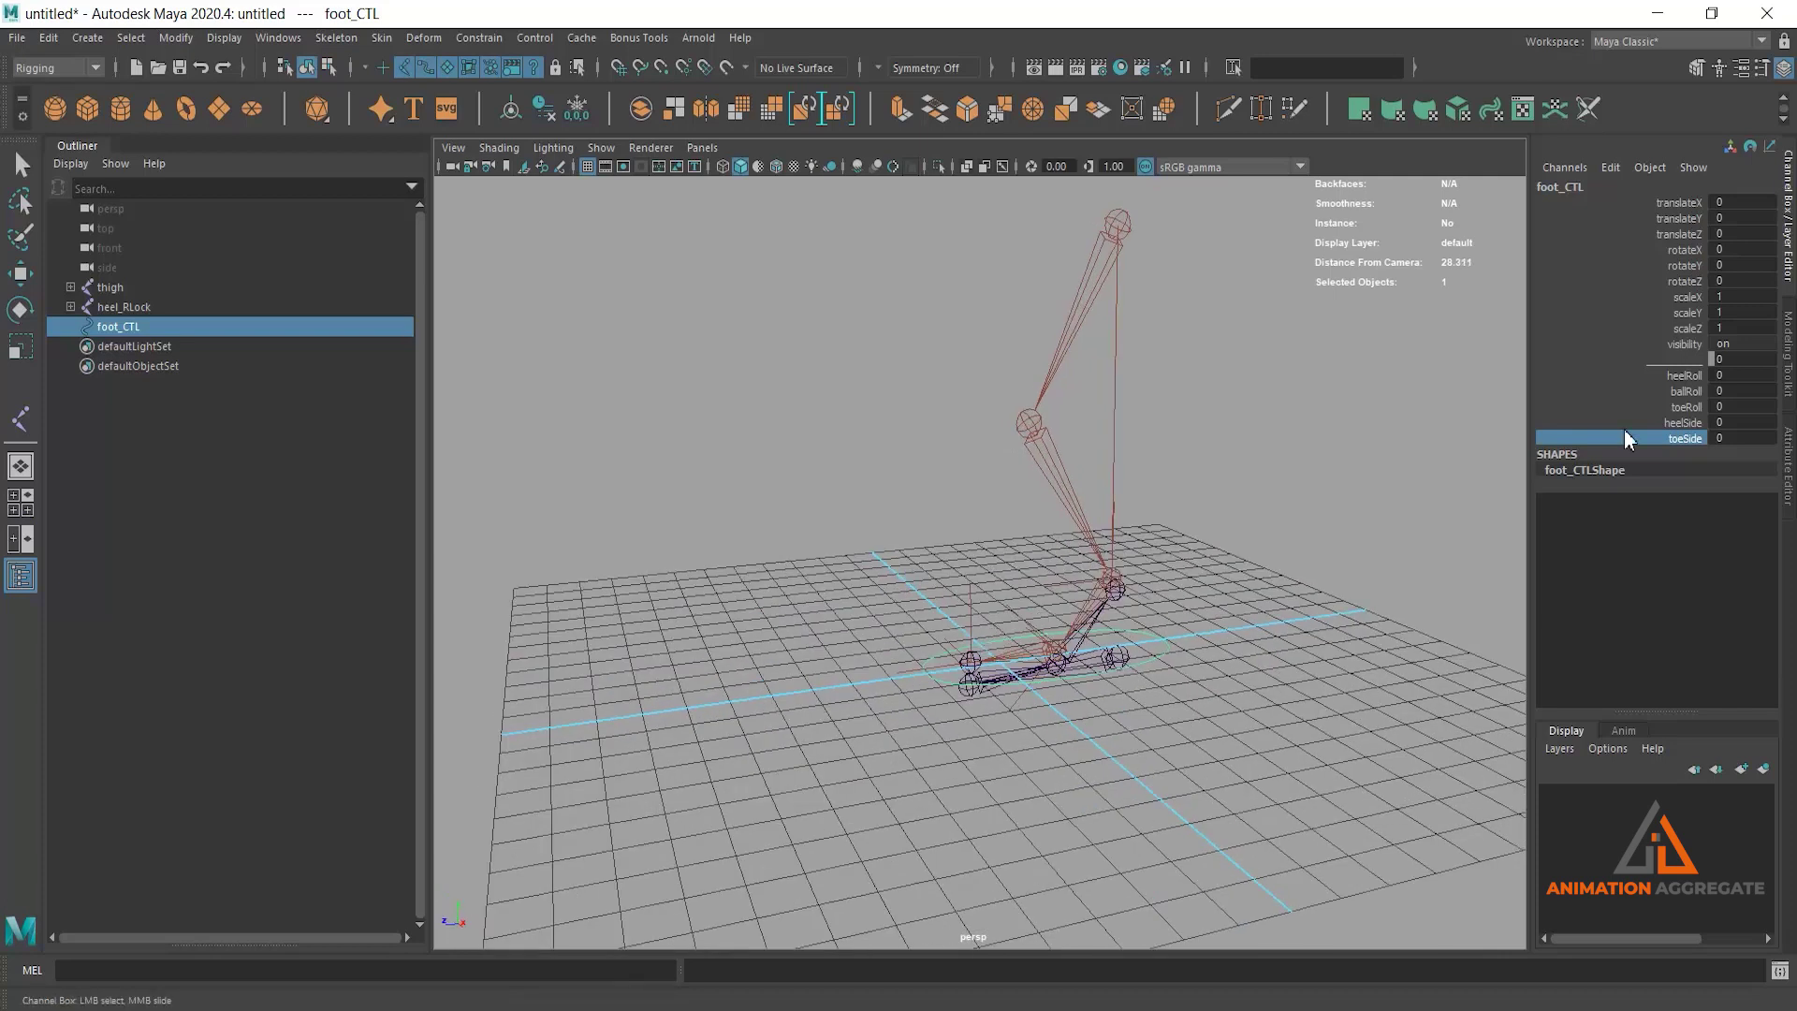
drag(1680, 297, 1680, 344)
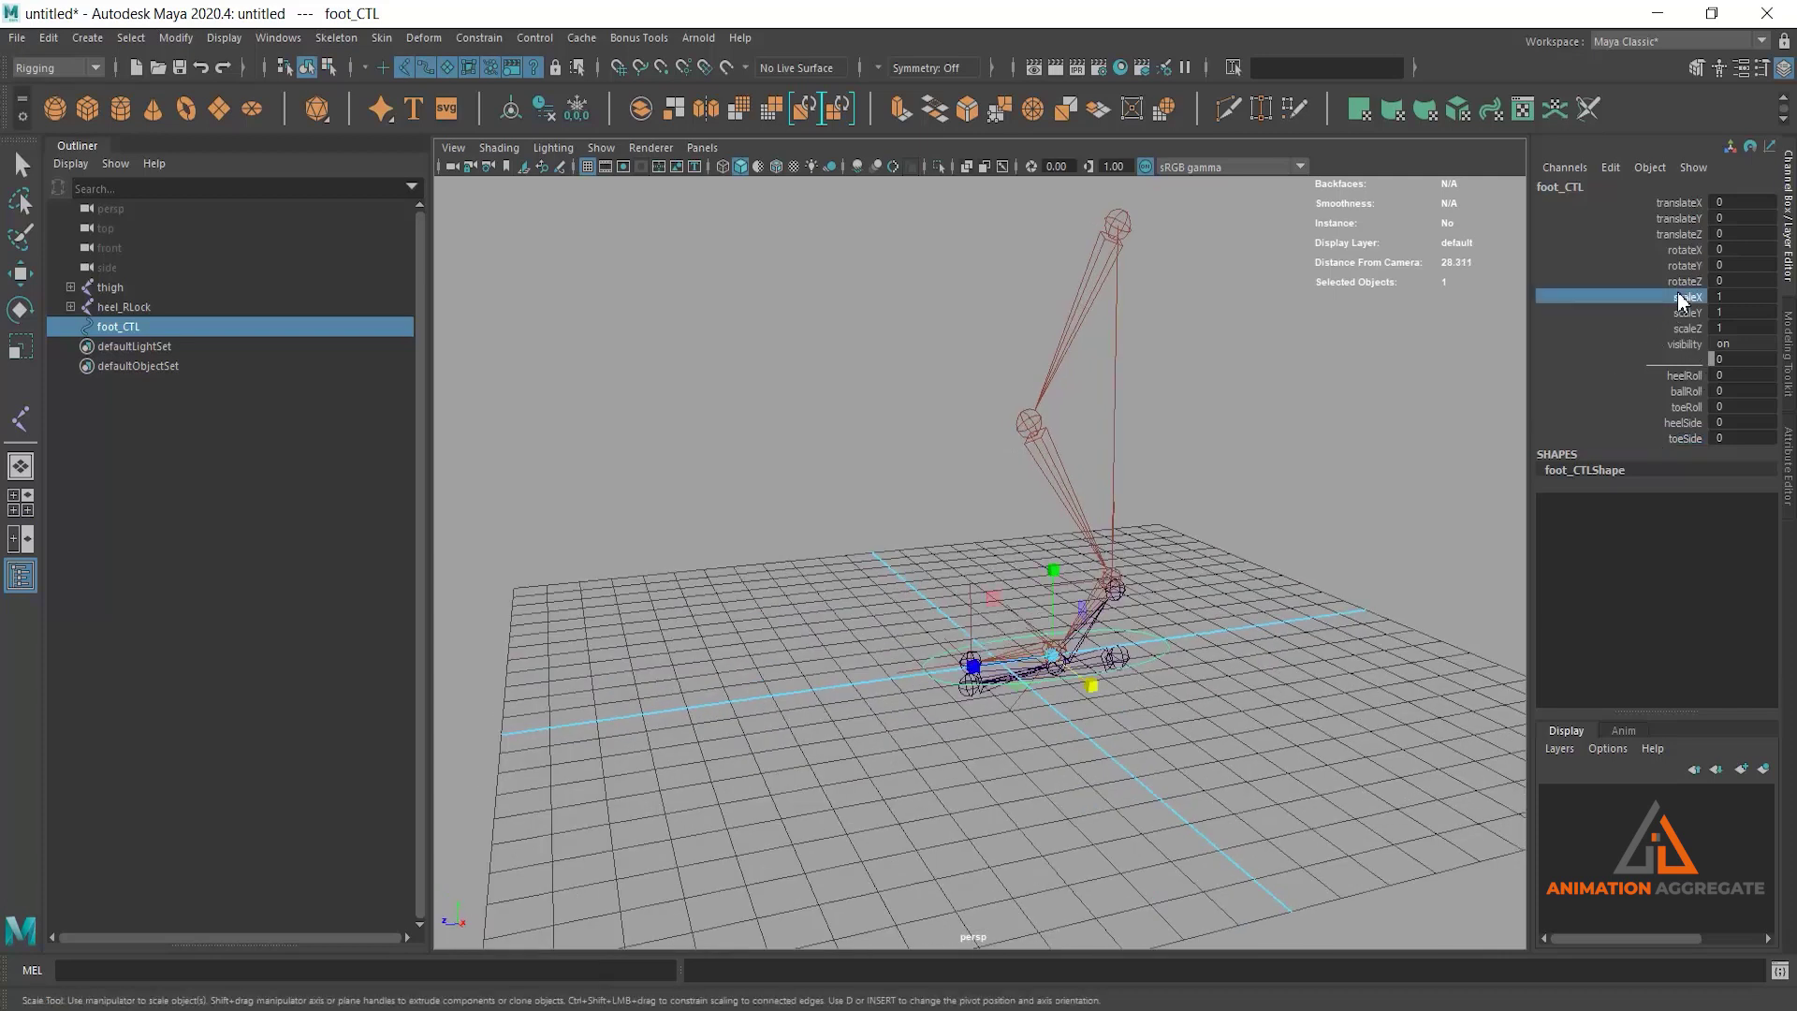
alt+right_drag(1135, 627, 1053, 578)
alt+drag(1053, 577, 1054, 582)
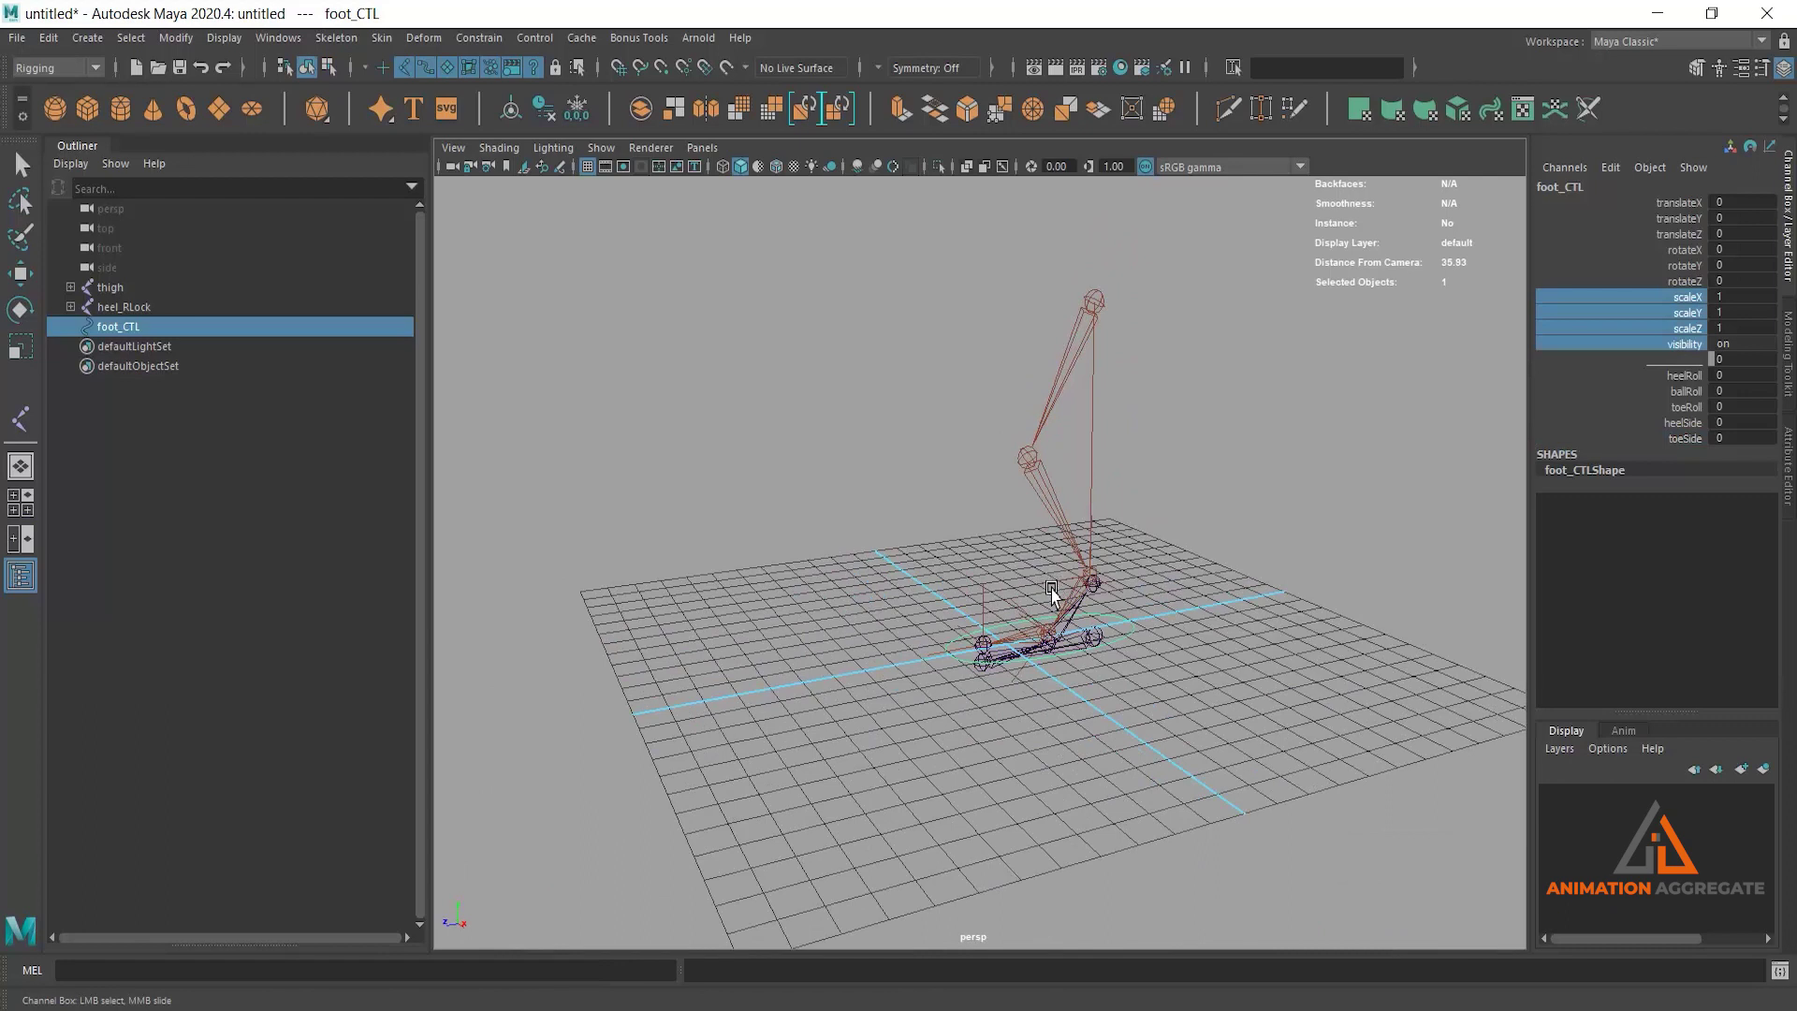
drag(1732, 204, 1738, 328)
text(0)
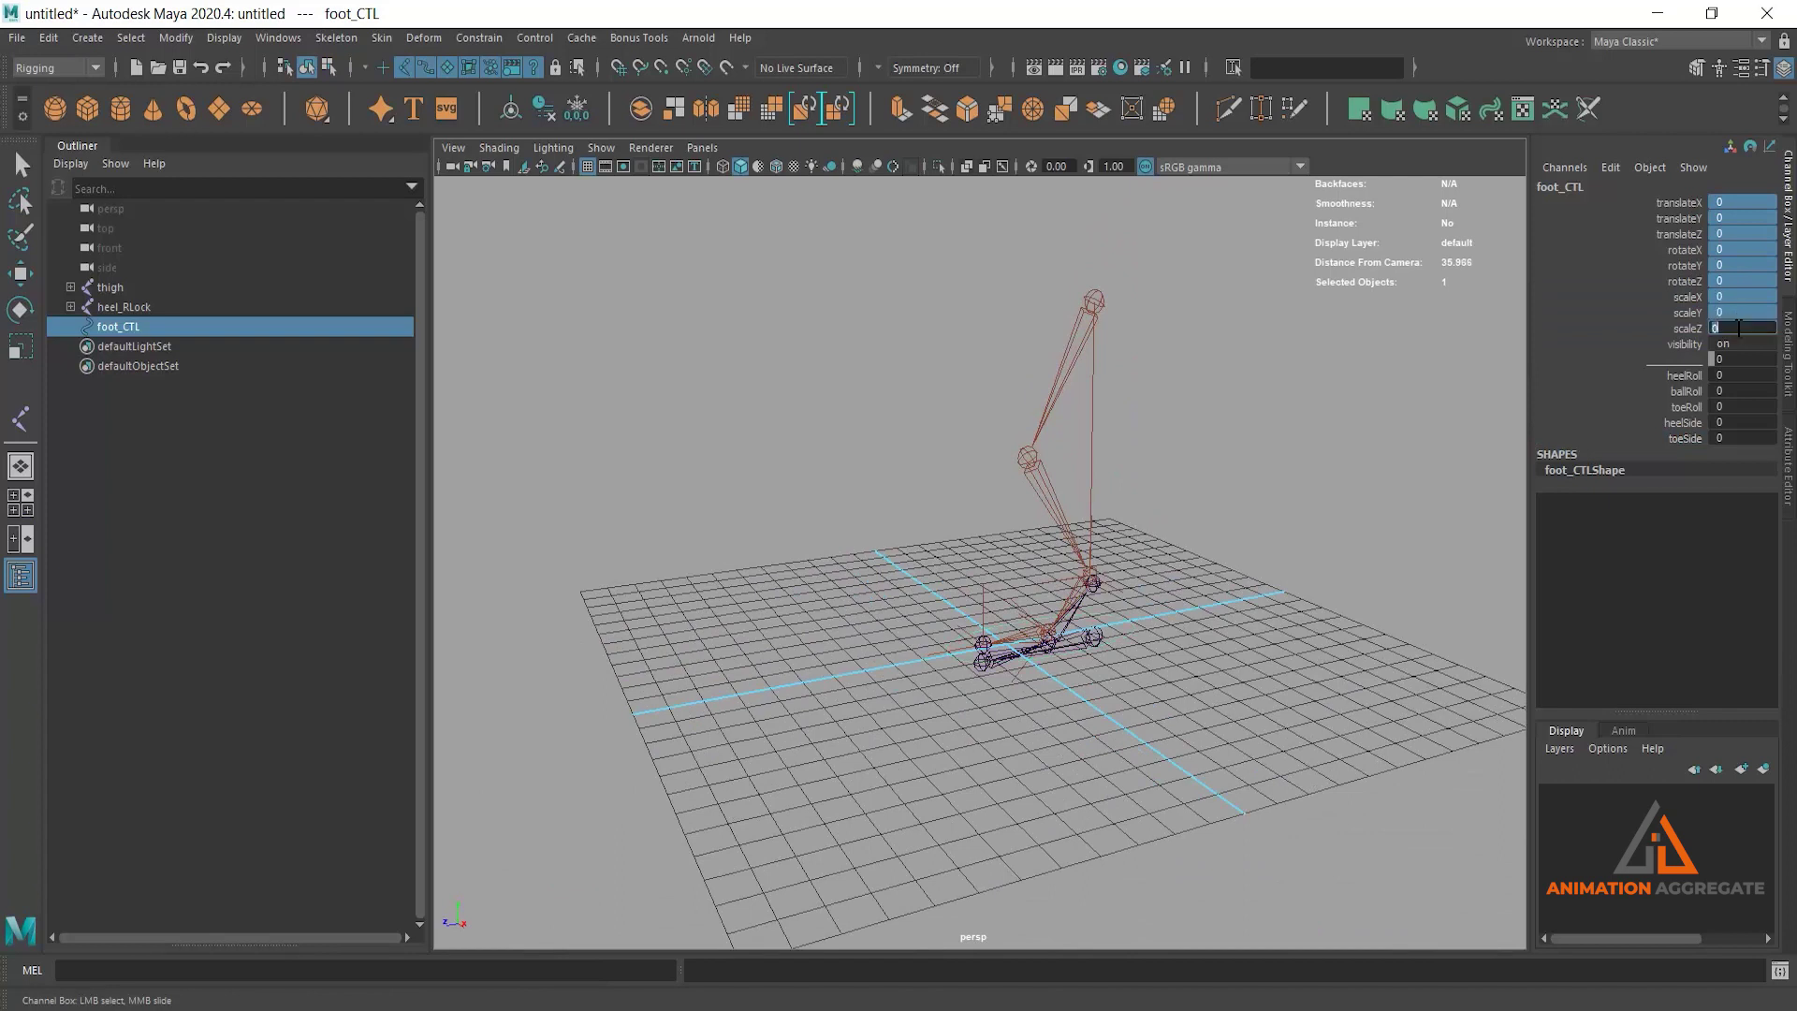
Step: Reset foot_CTL's scale to 1 on all three axes in the Channel Box
key(Return)
scroll(1076, 666, up, 2)
scroll(1114, 693, up, 1)
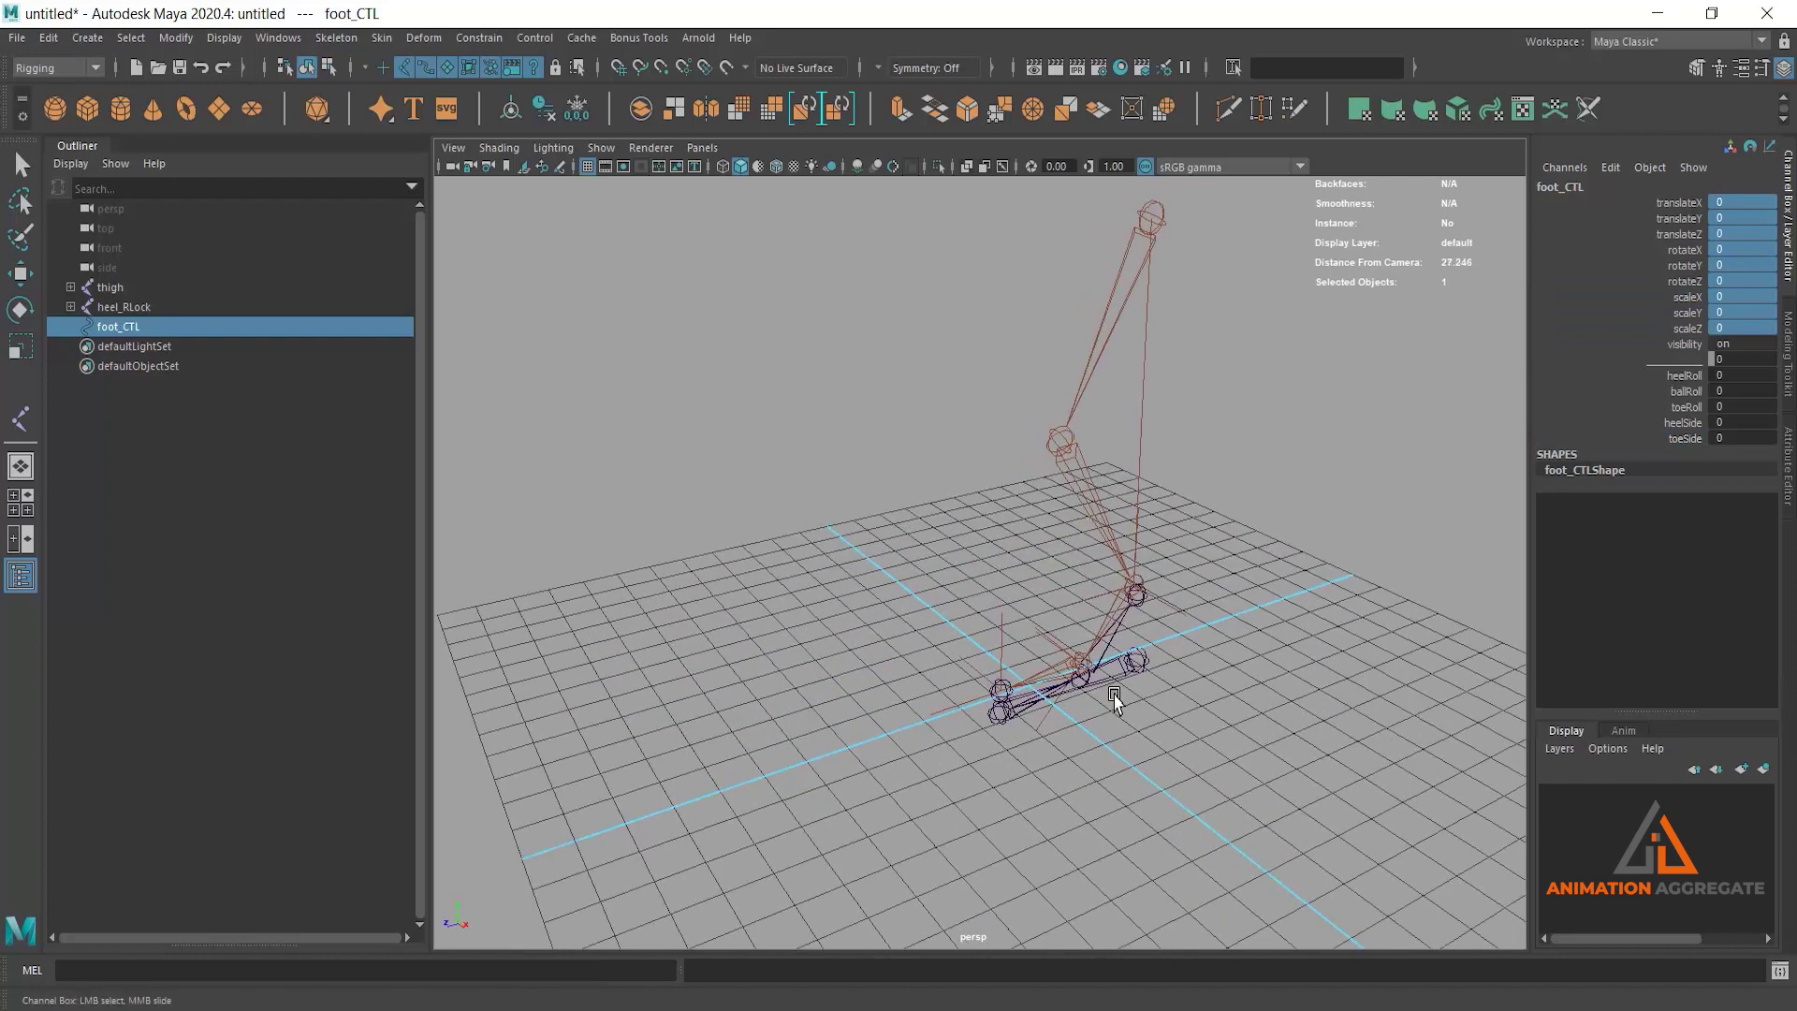
drag(1743, 295, 1745, 327)
click(1749, 328)
text(1)
key(Return)
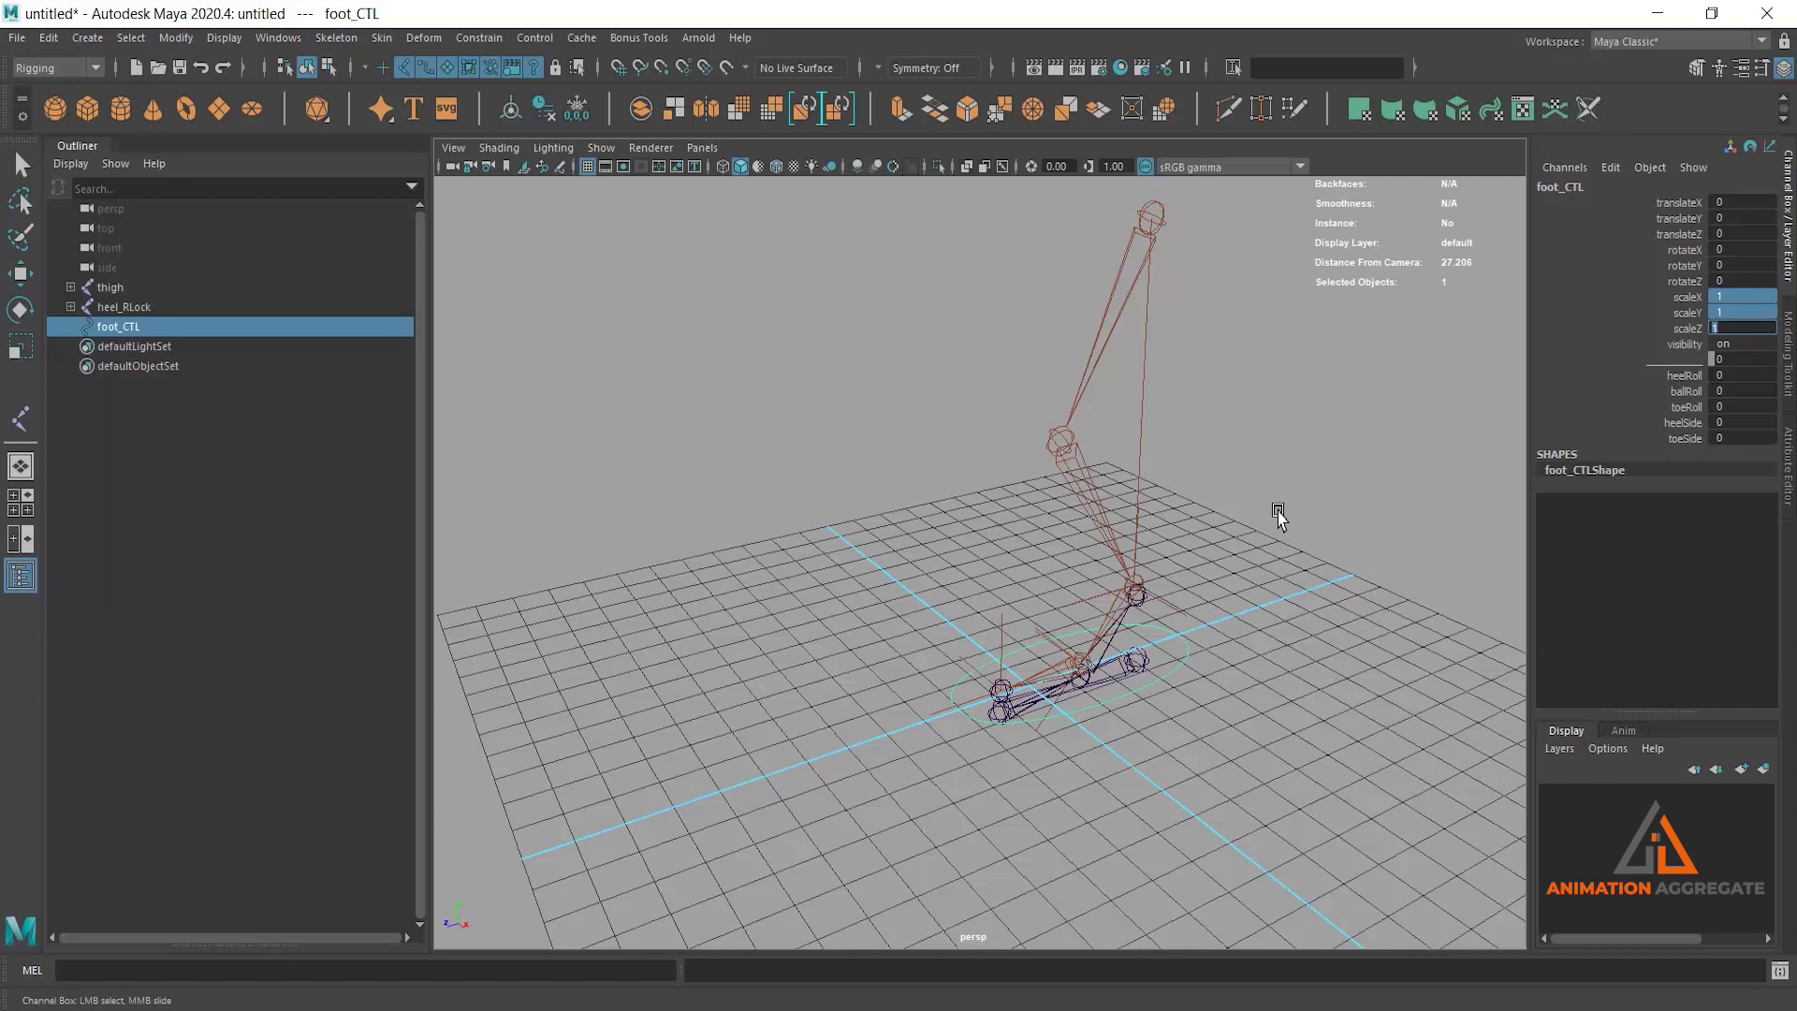
click(1677, 343)
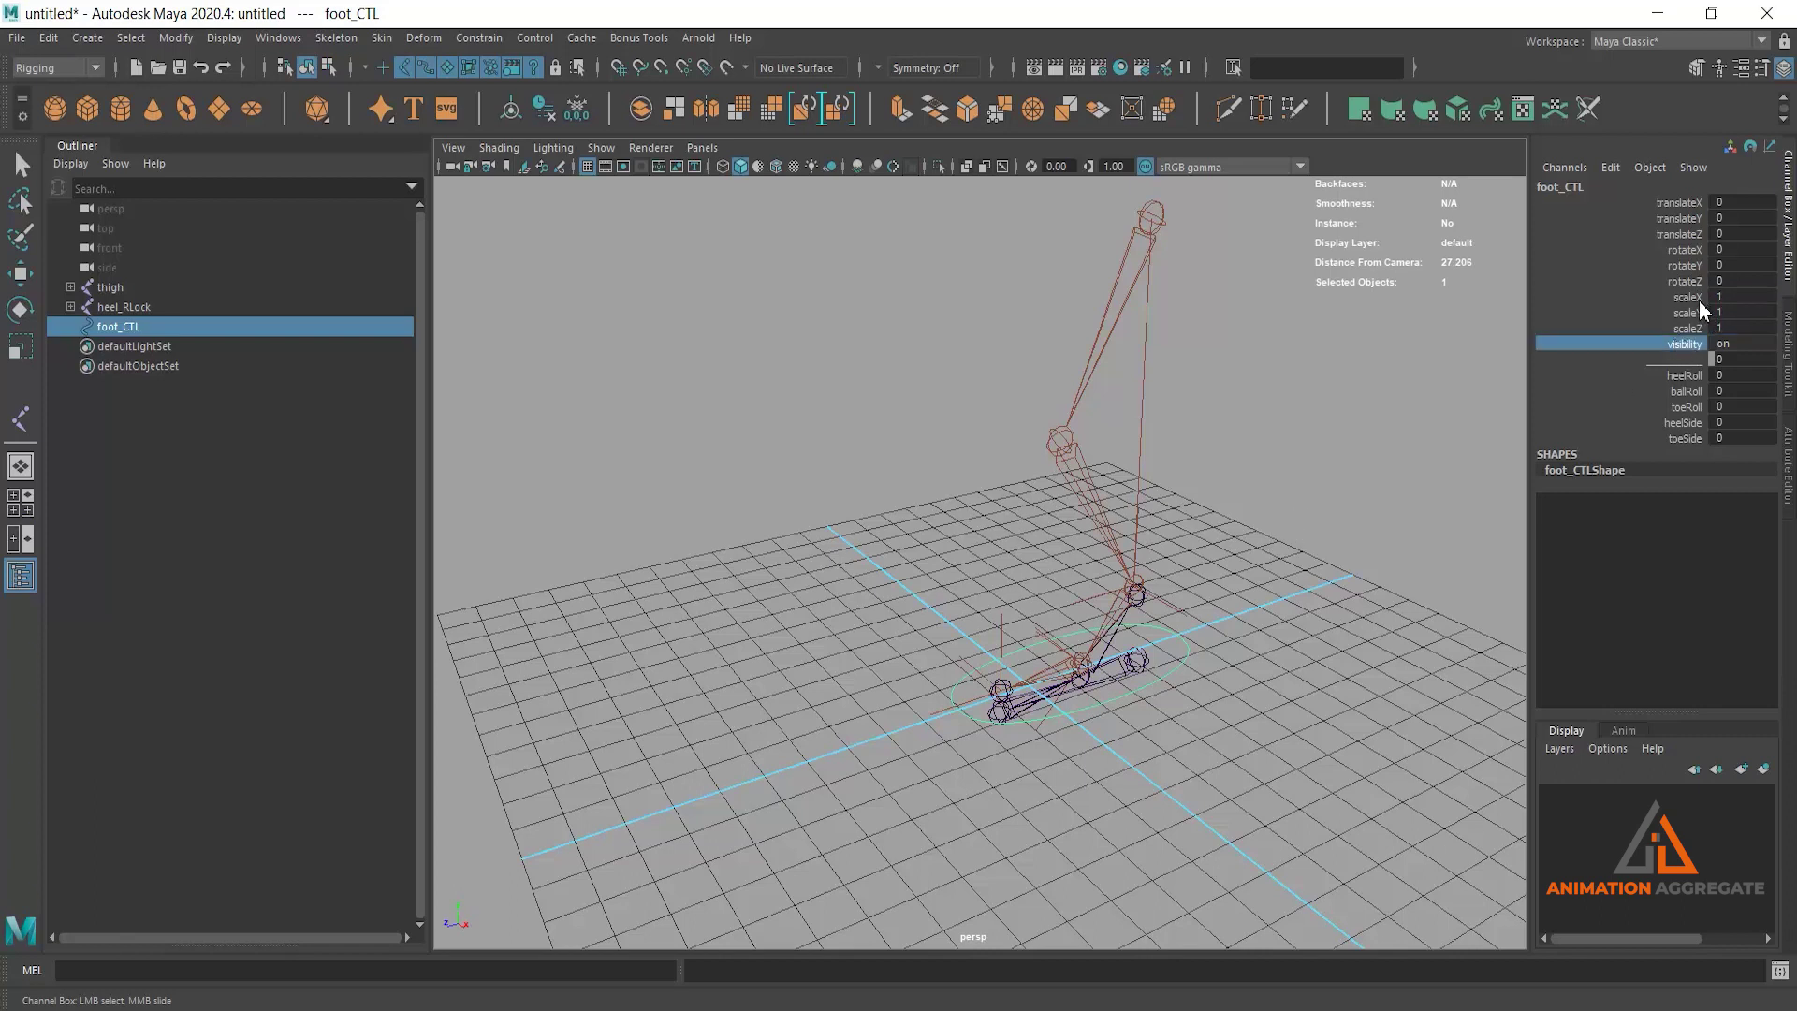
Step: Hide foot_CTL's scale and visibility channels with Hide Selected
alt+drag(1174, 585, 1168, 534)
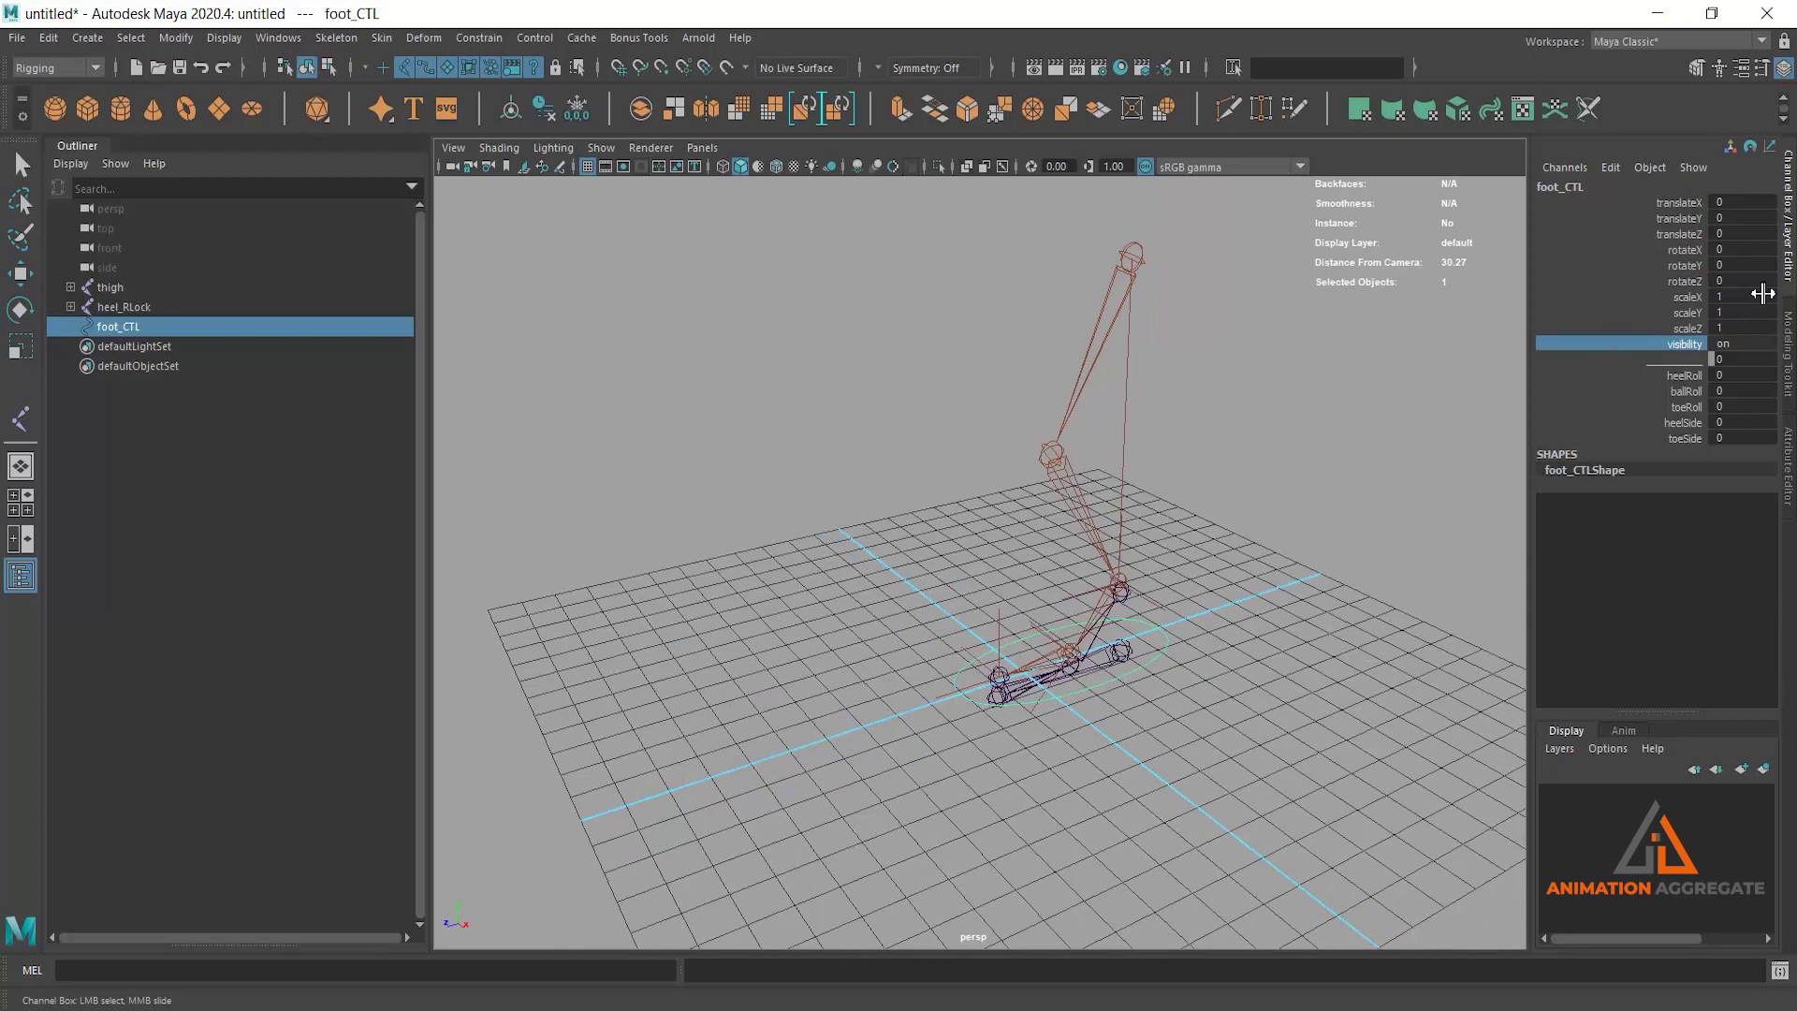
drag(1763, 296, 1764, 346)
drag(1688, 296, 1685, 344)
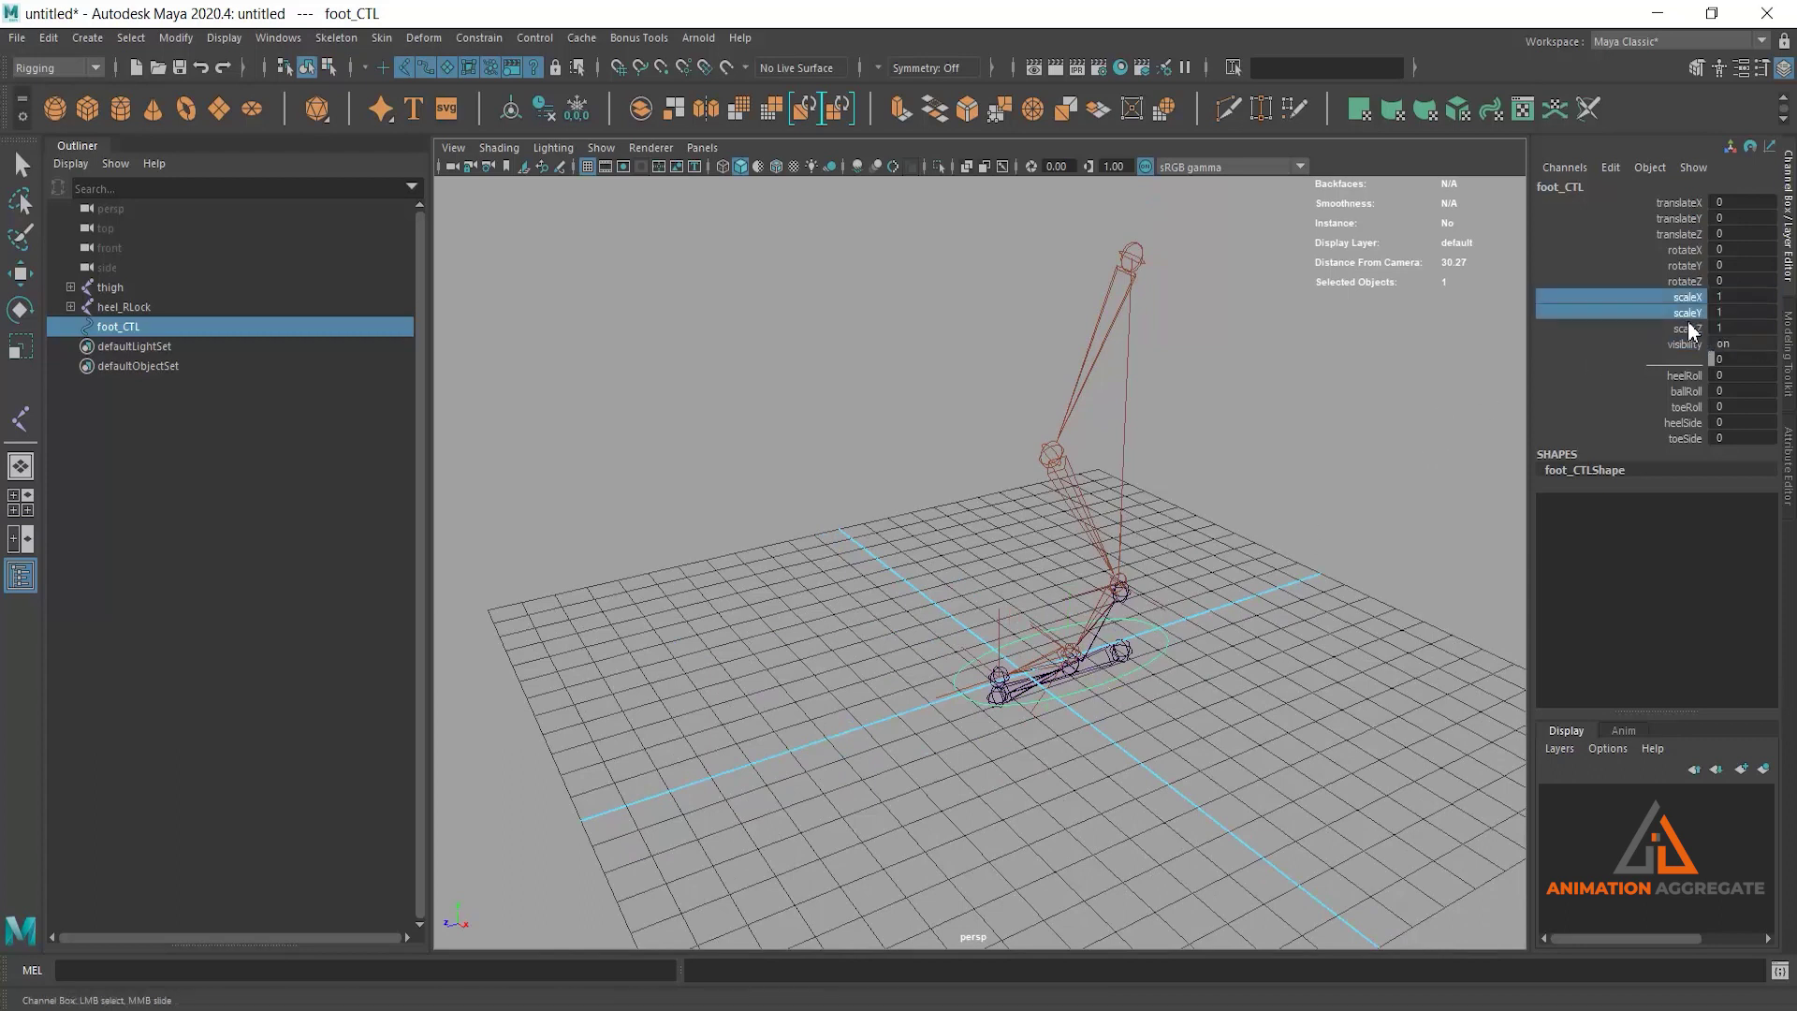
right_click(1687, 328)
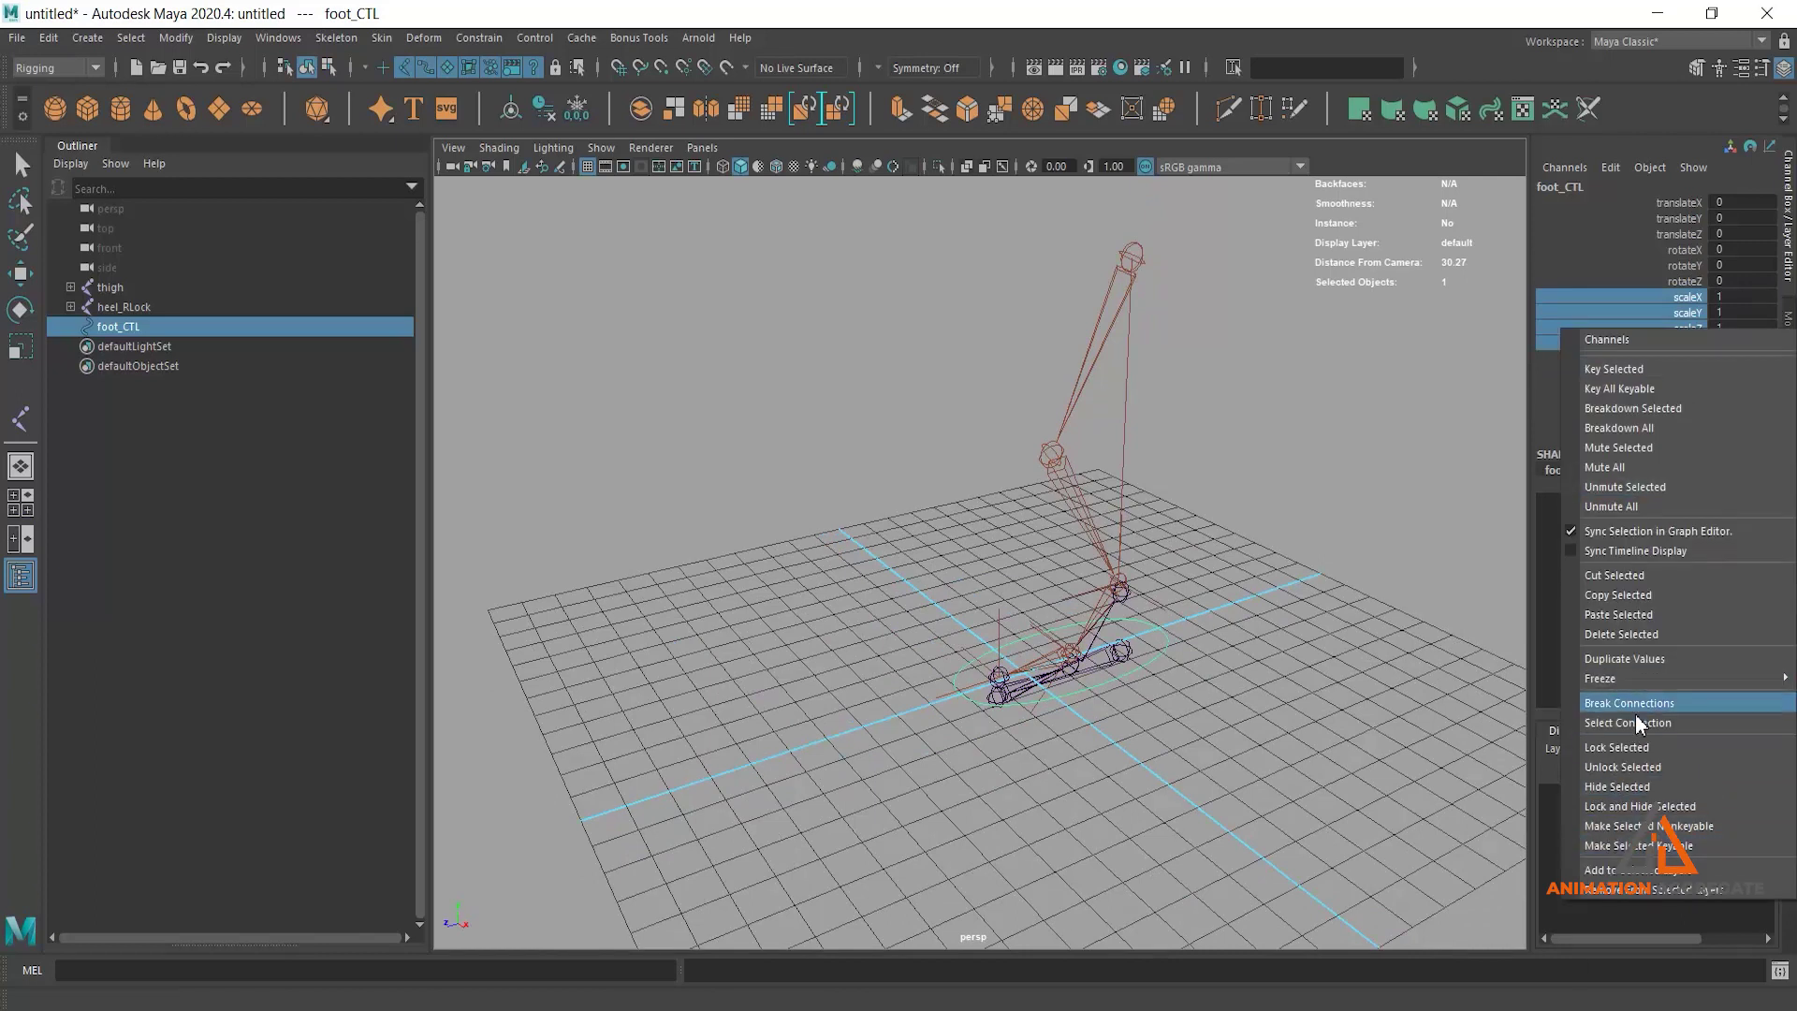
click(1648, 811)
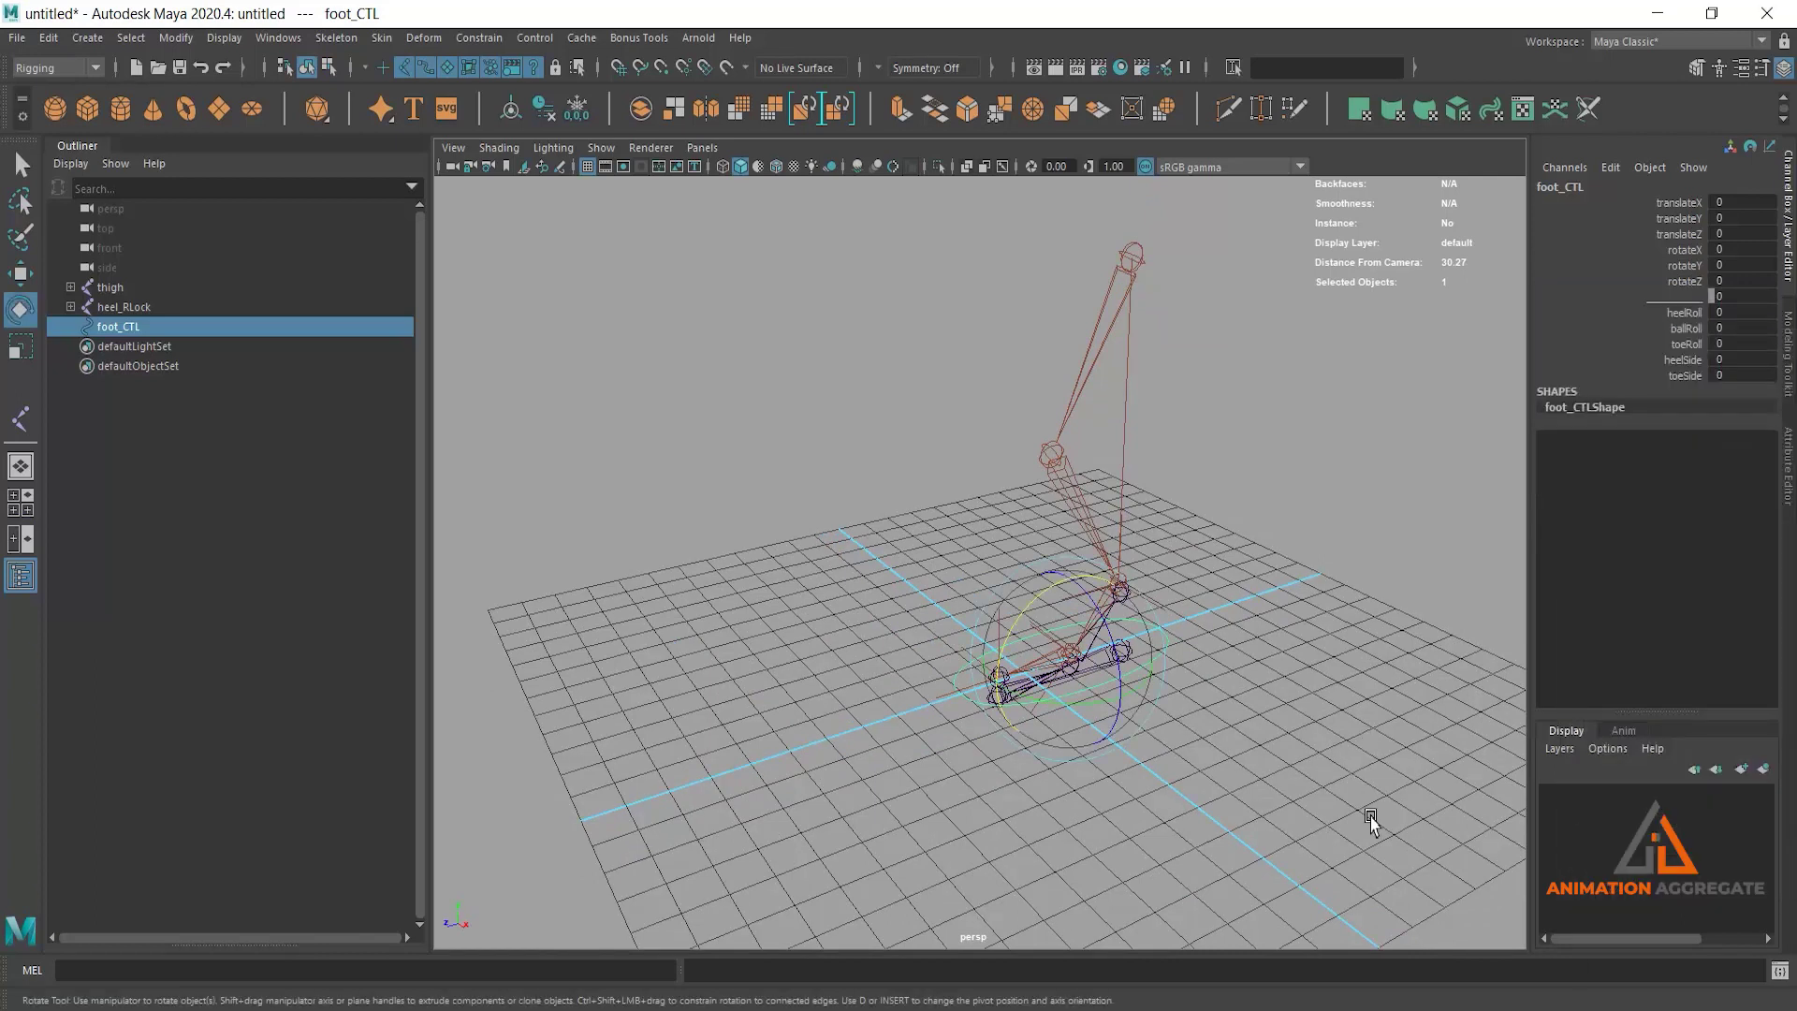
Step: Reselect foot_CTL and bring up its attributes in the Attribute Editor
key(e)
alt+drag(1189, 576, 1219, 566)
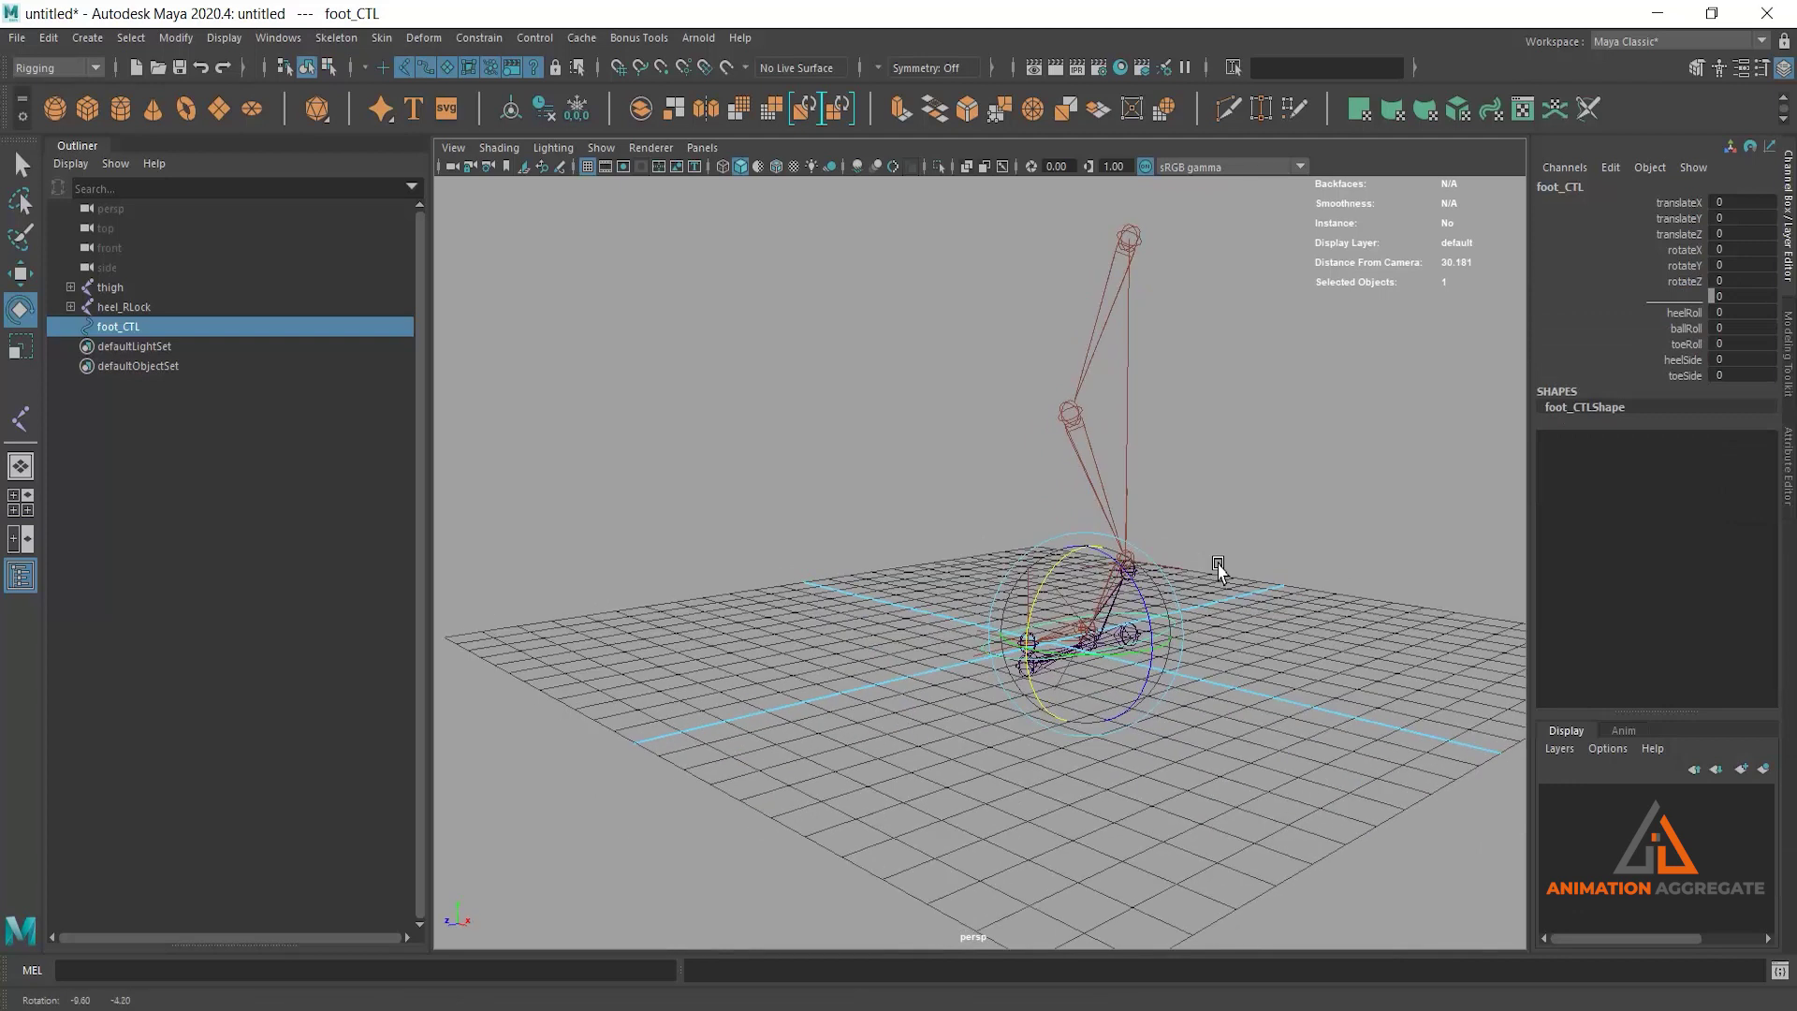
key(q)
alt+drag(1092, 582, 1143, 586)
click(1143, 586)
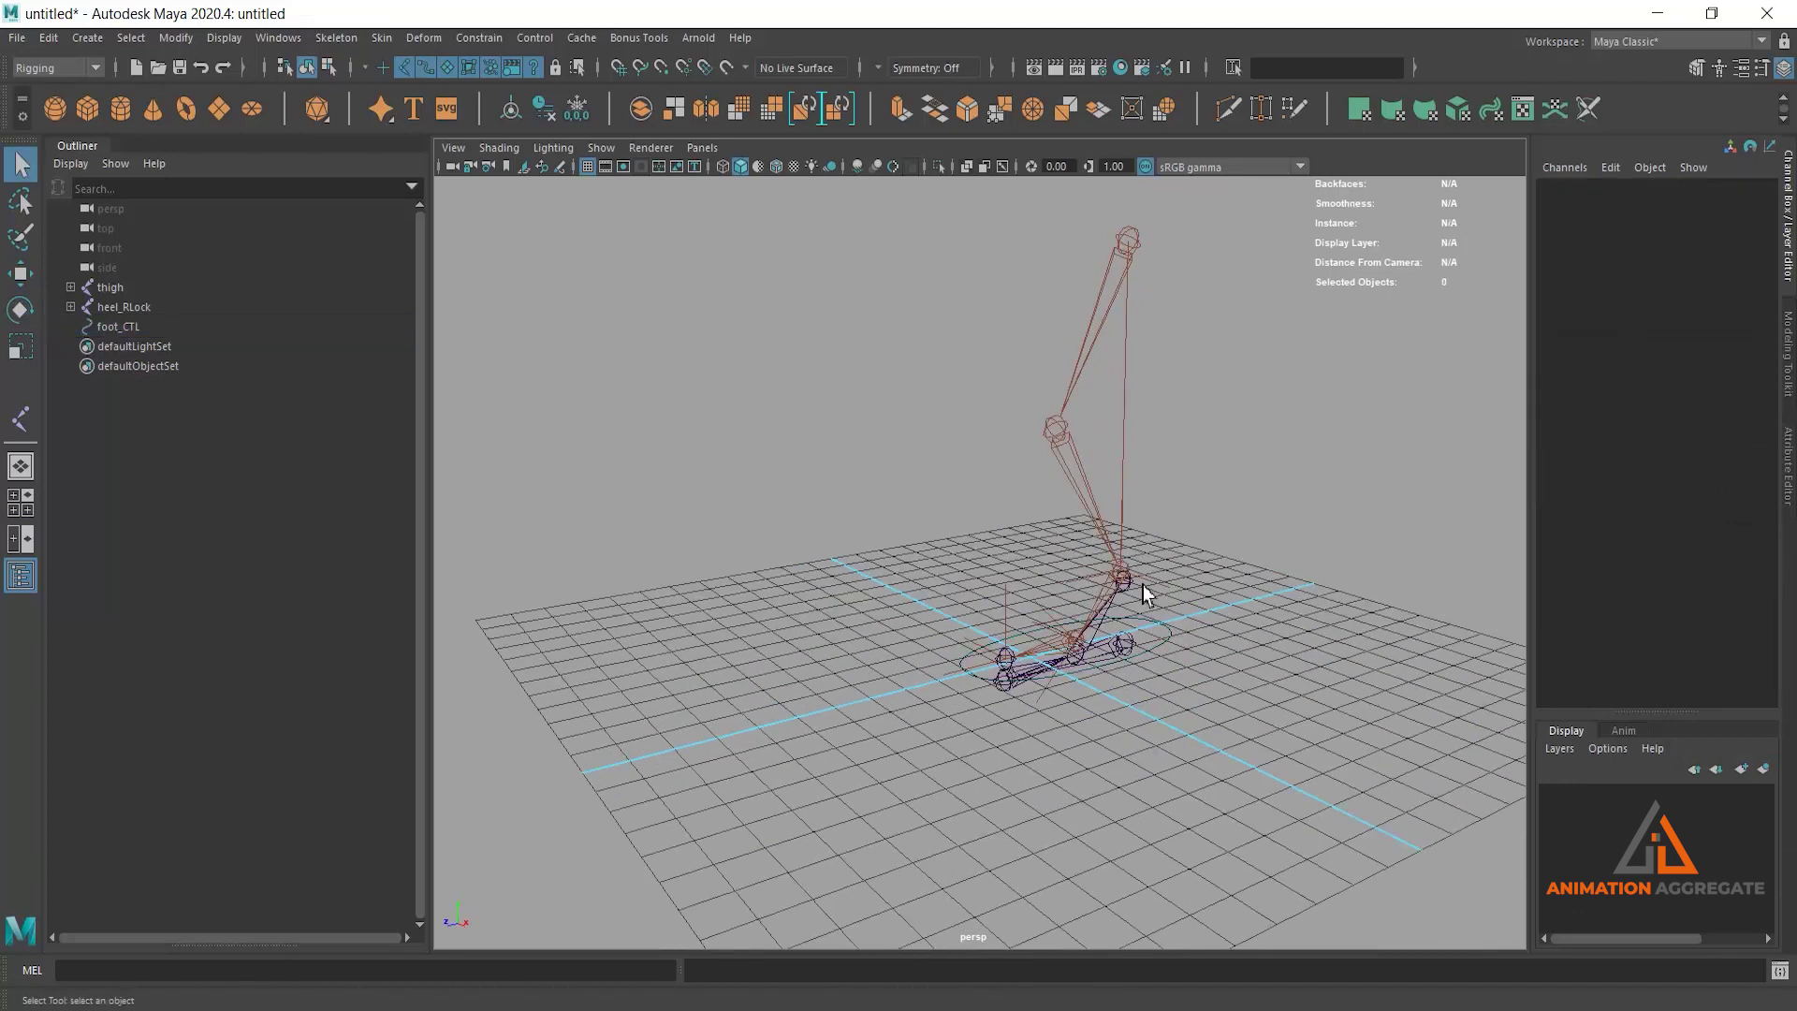
click(1169, 646)
alt+drag(1132, 510, 1125, 496)
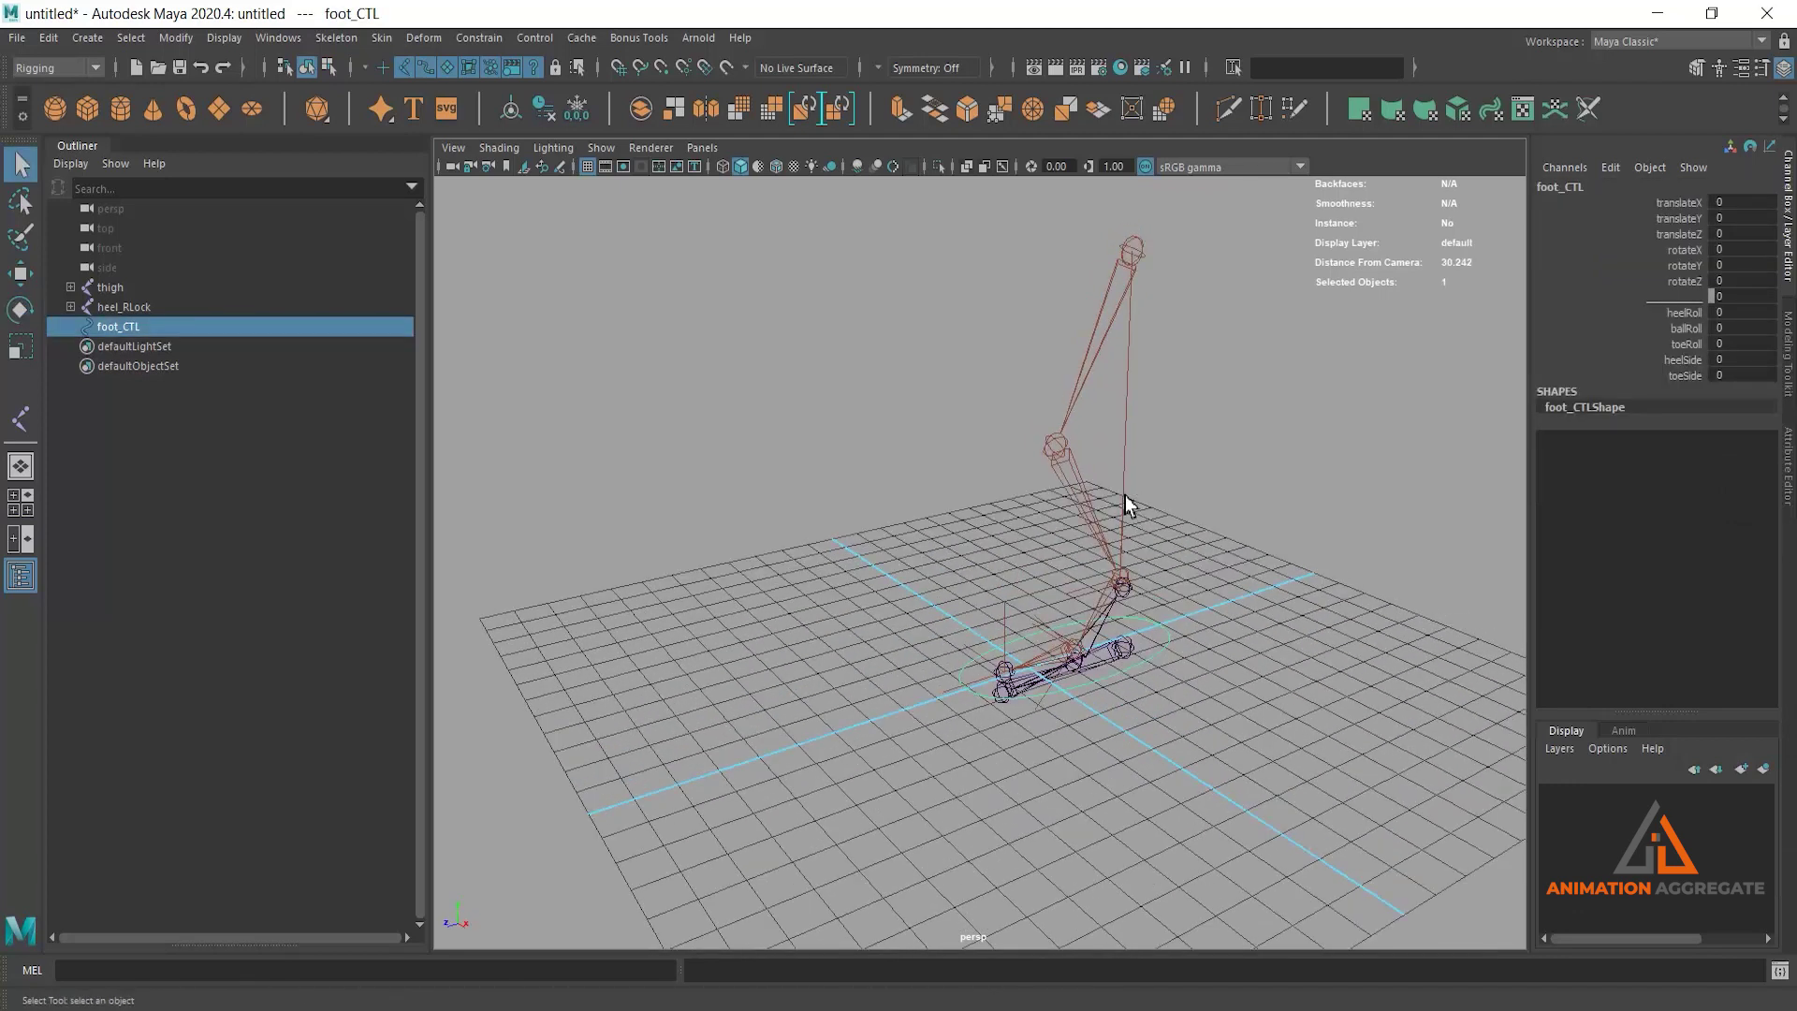
alt+drag(1043, 599, 1030, 517)
key(ctrl+a)
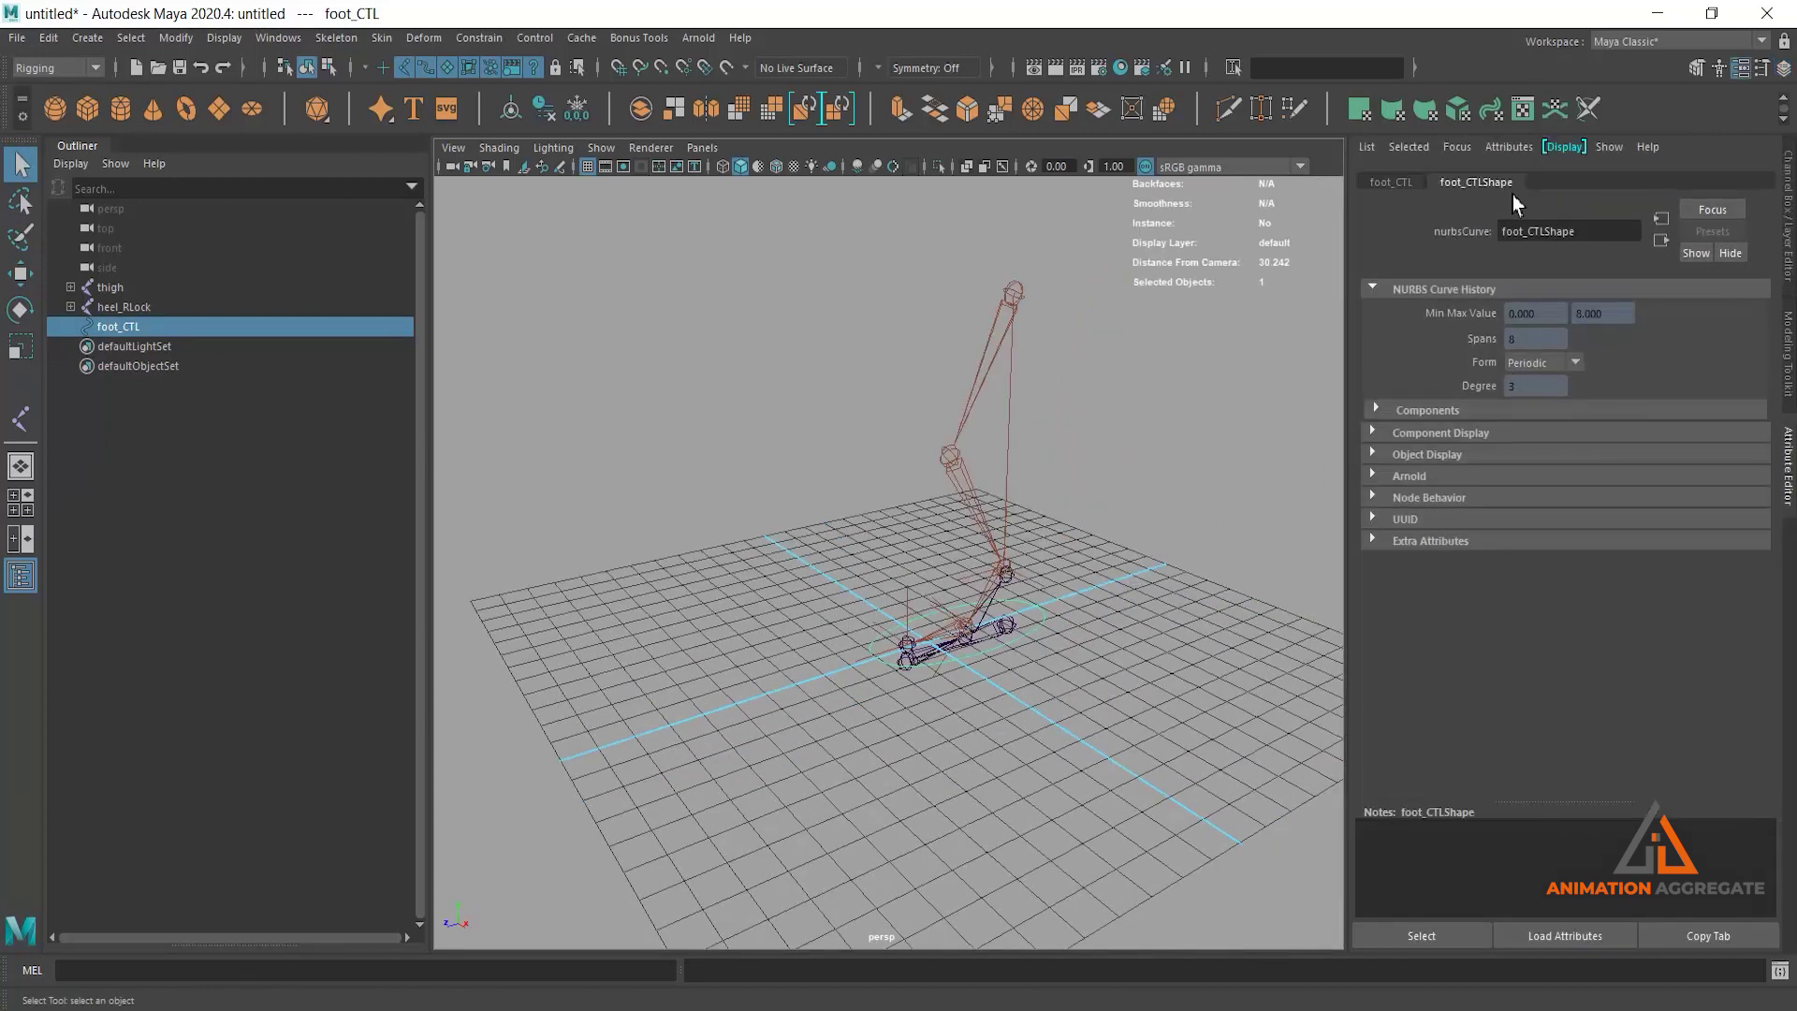
Step: Expand the Display section of the foot_CTL transform attributes
click(1402, 186)
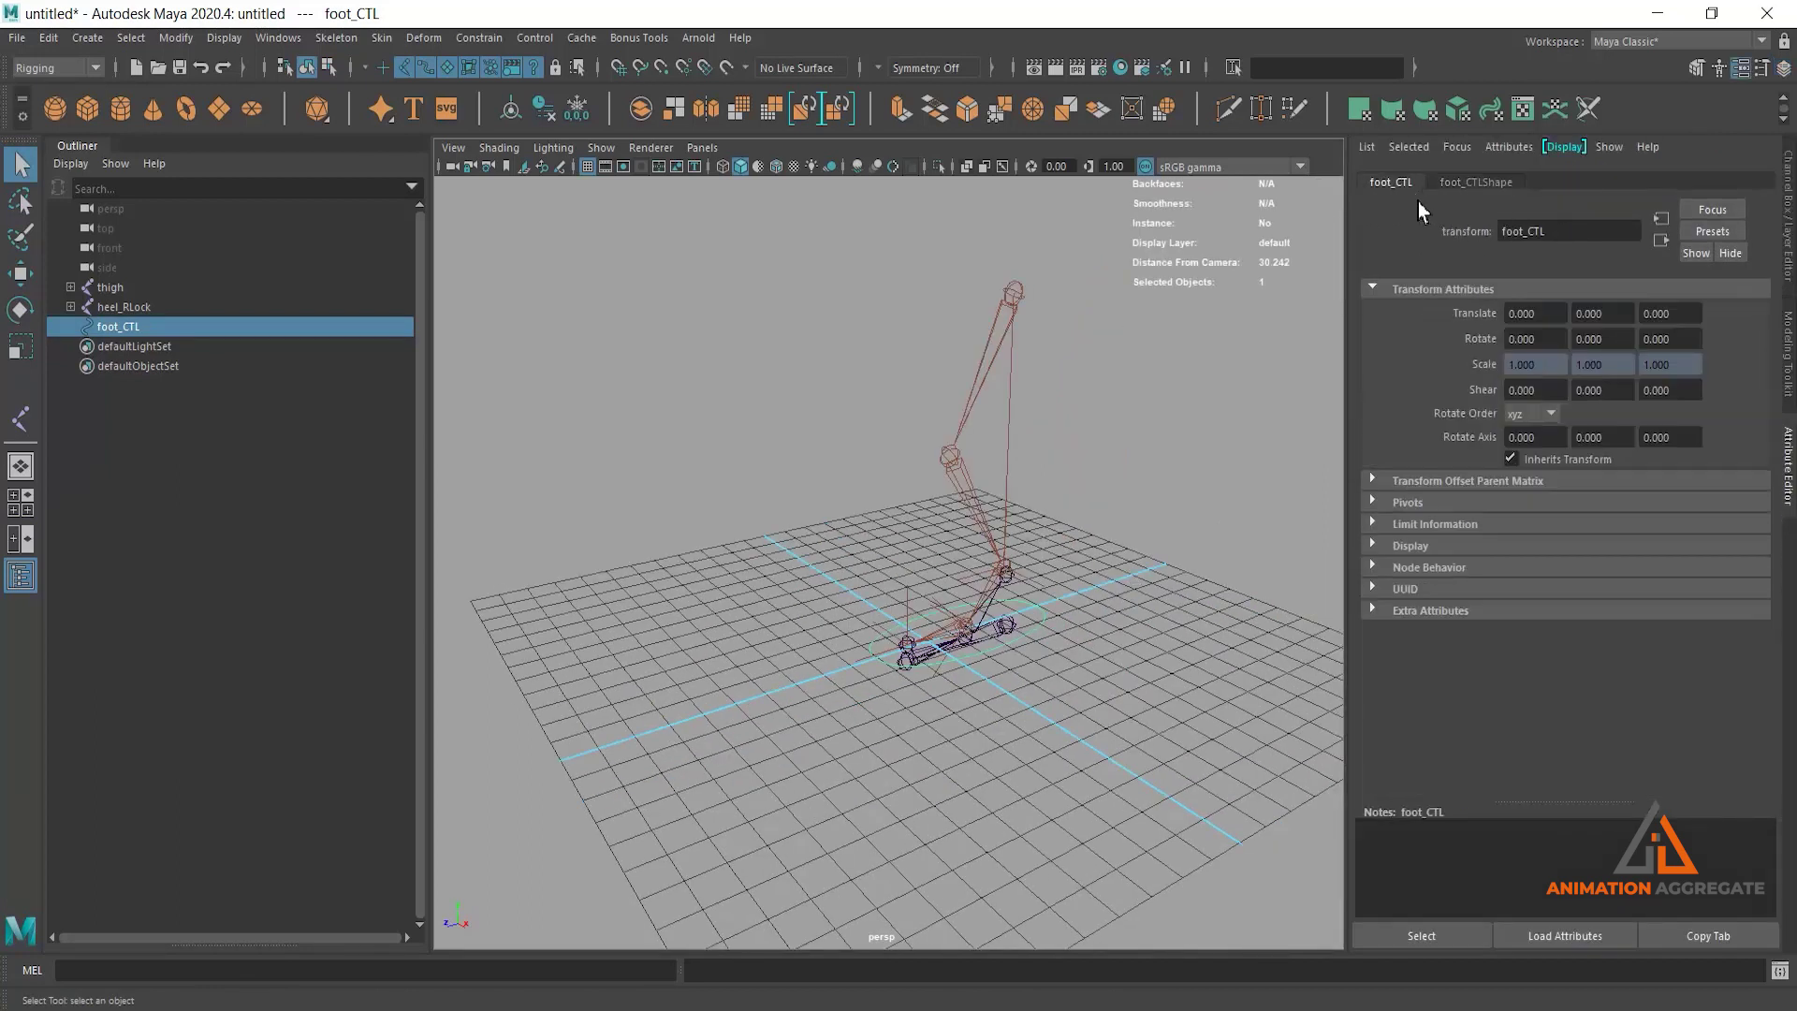
click(1489, 183)
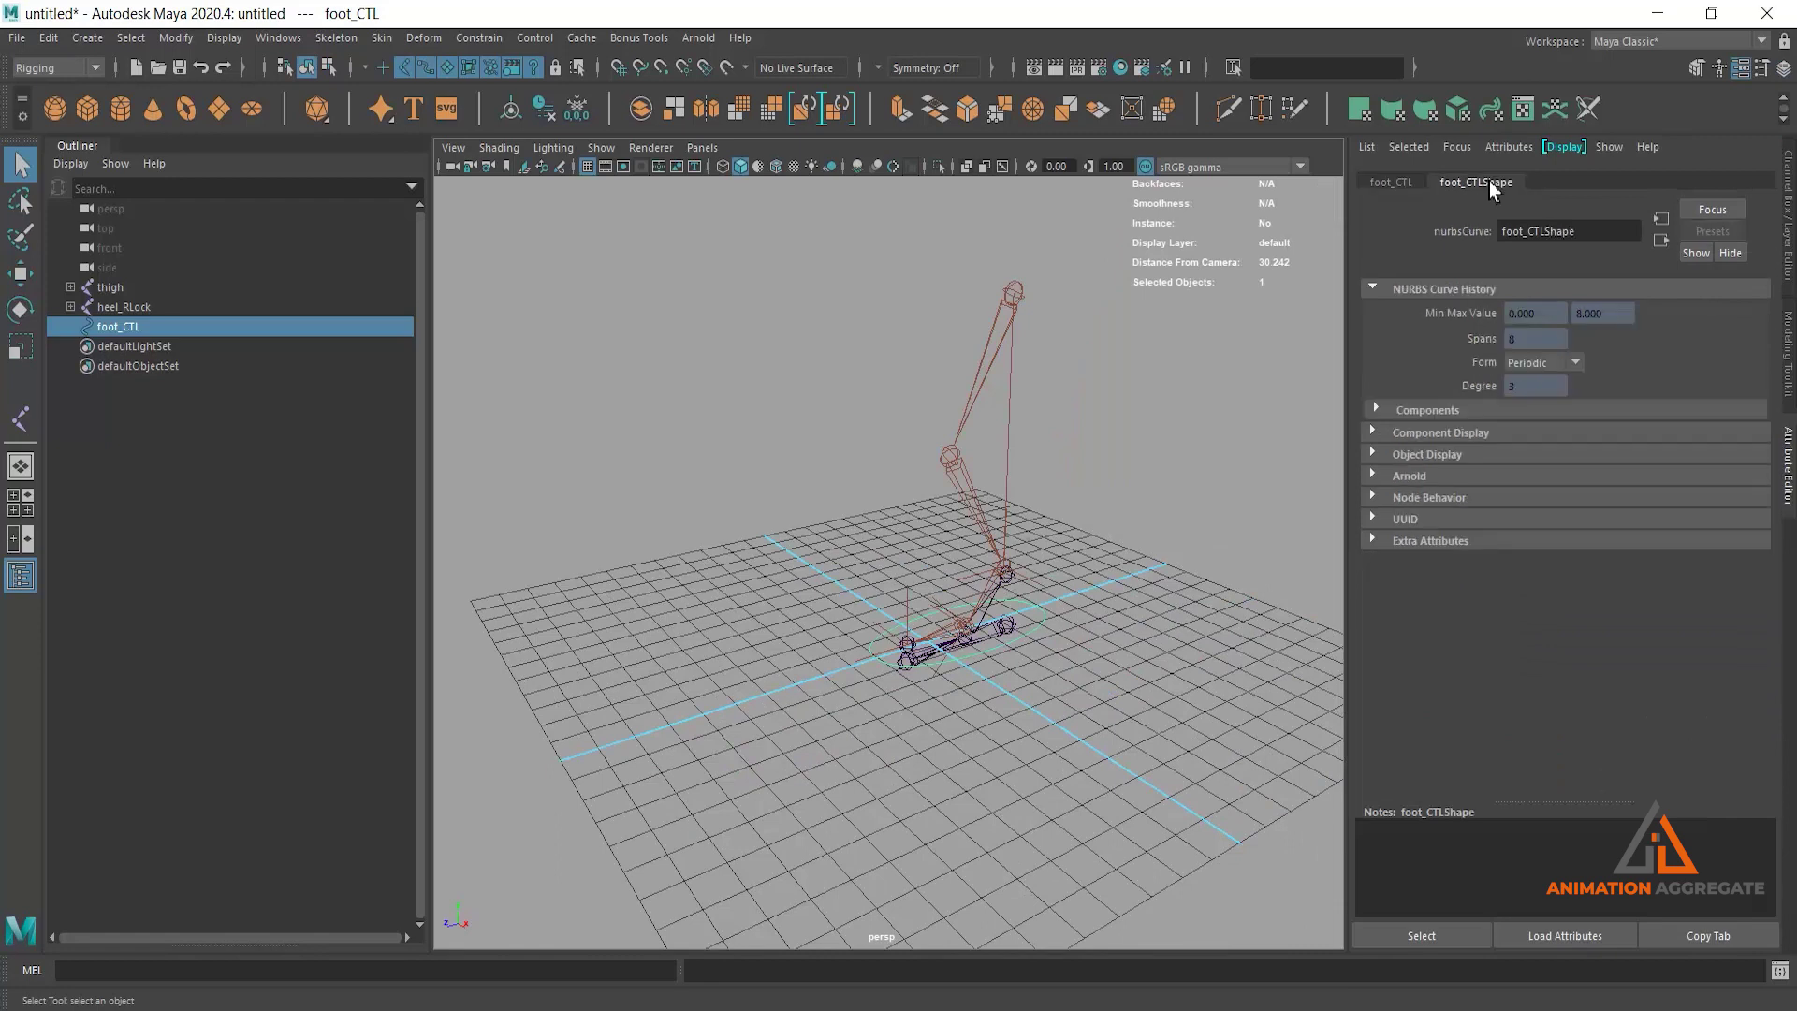
click(1406, 180)
scroll(1238, 391, up, 2)
scroll(1249, 330, up, 2)
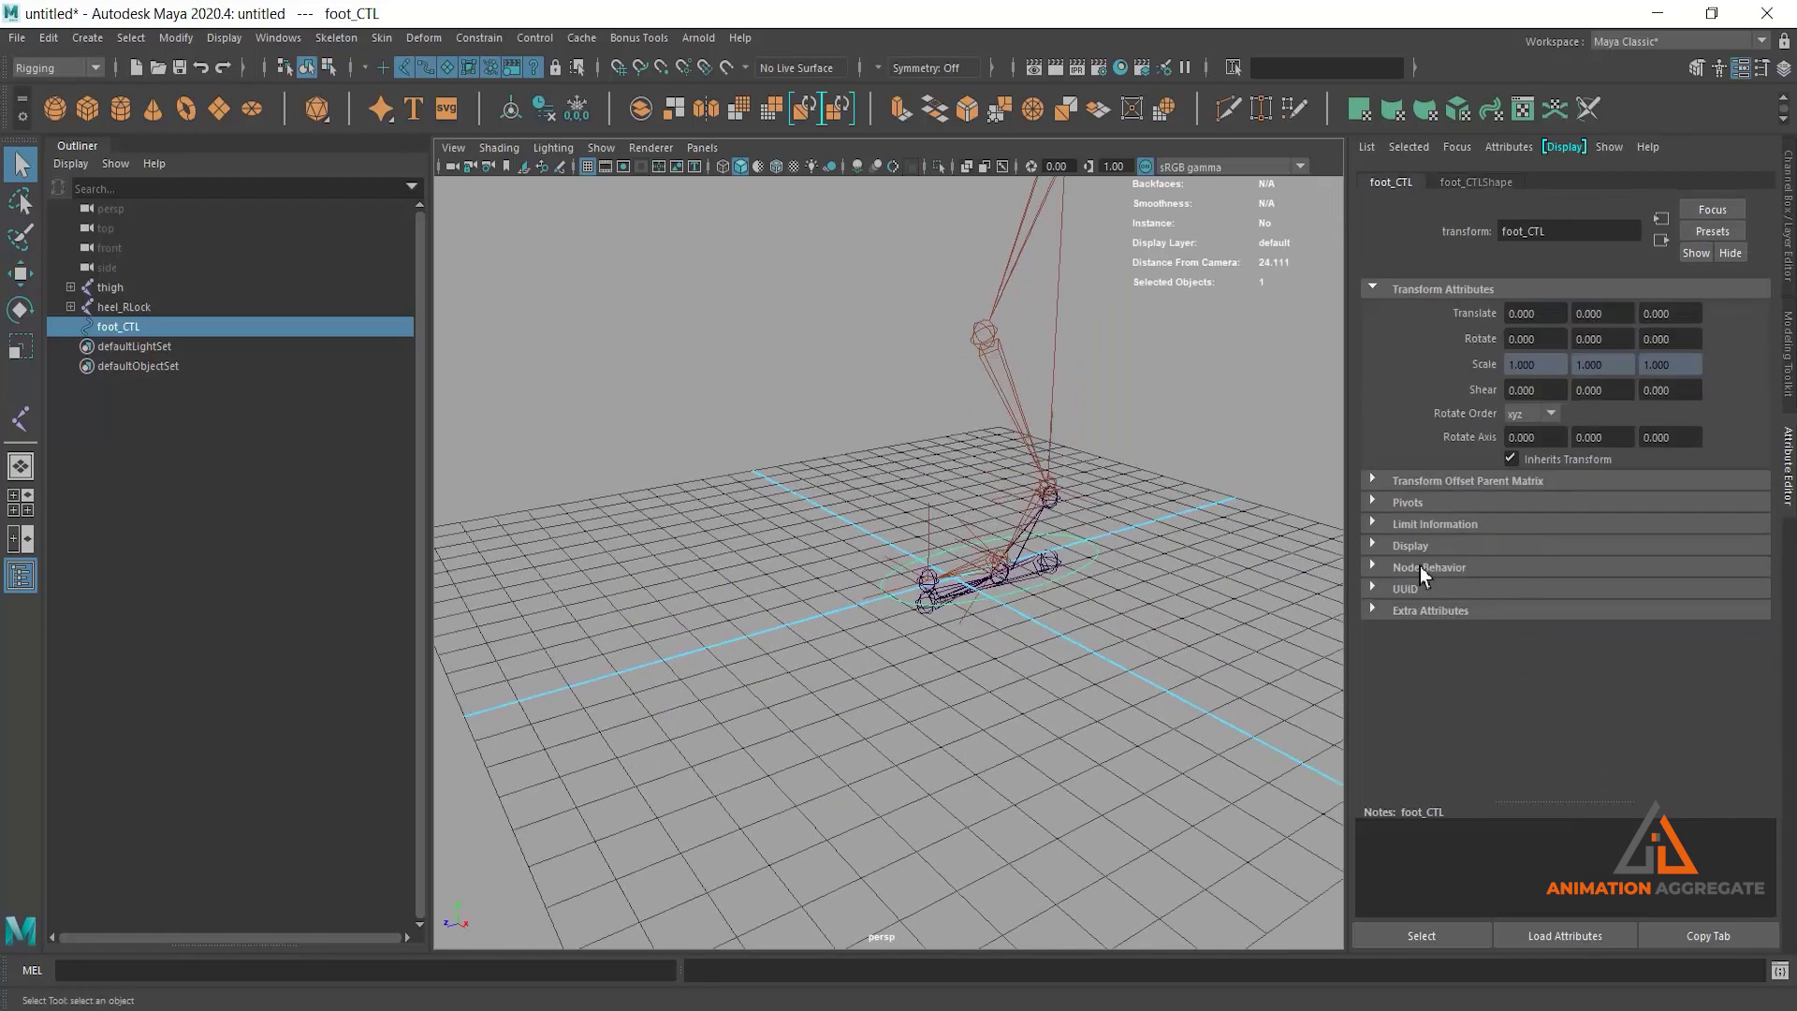
click(1397, 545)
scroll(1627, 672, down, 3)
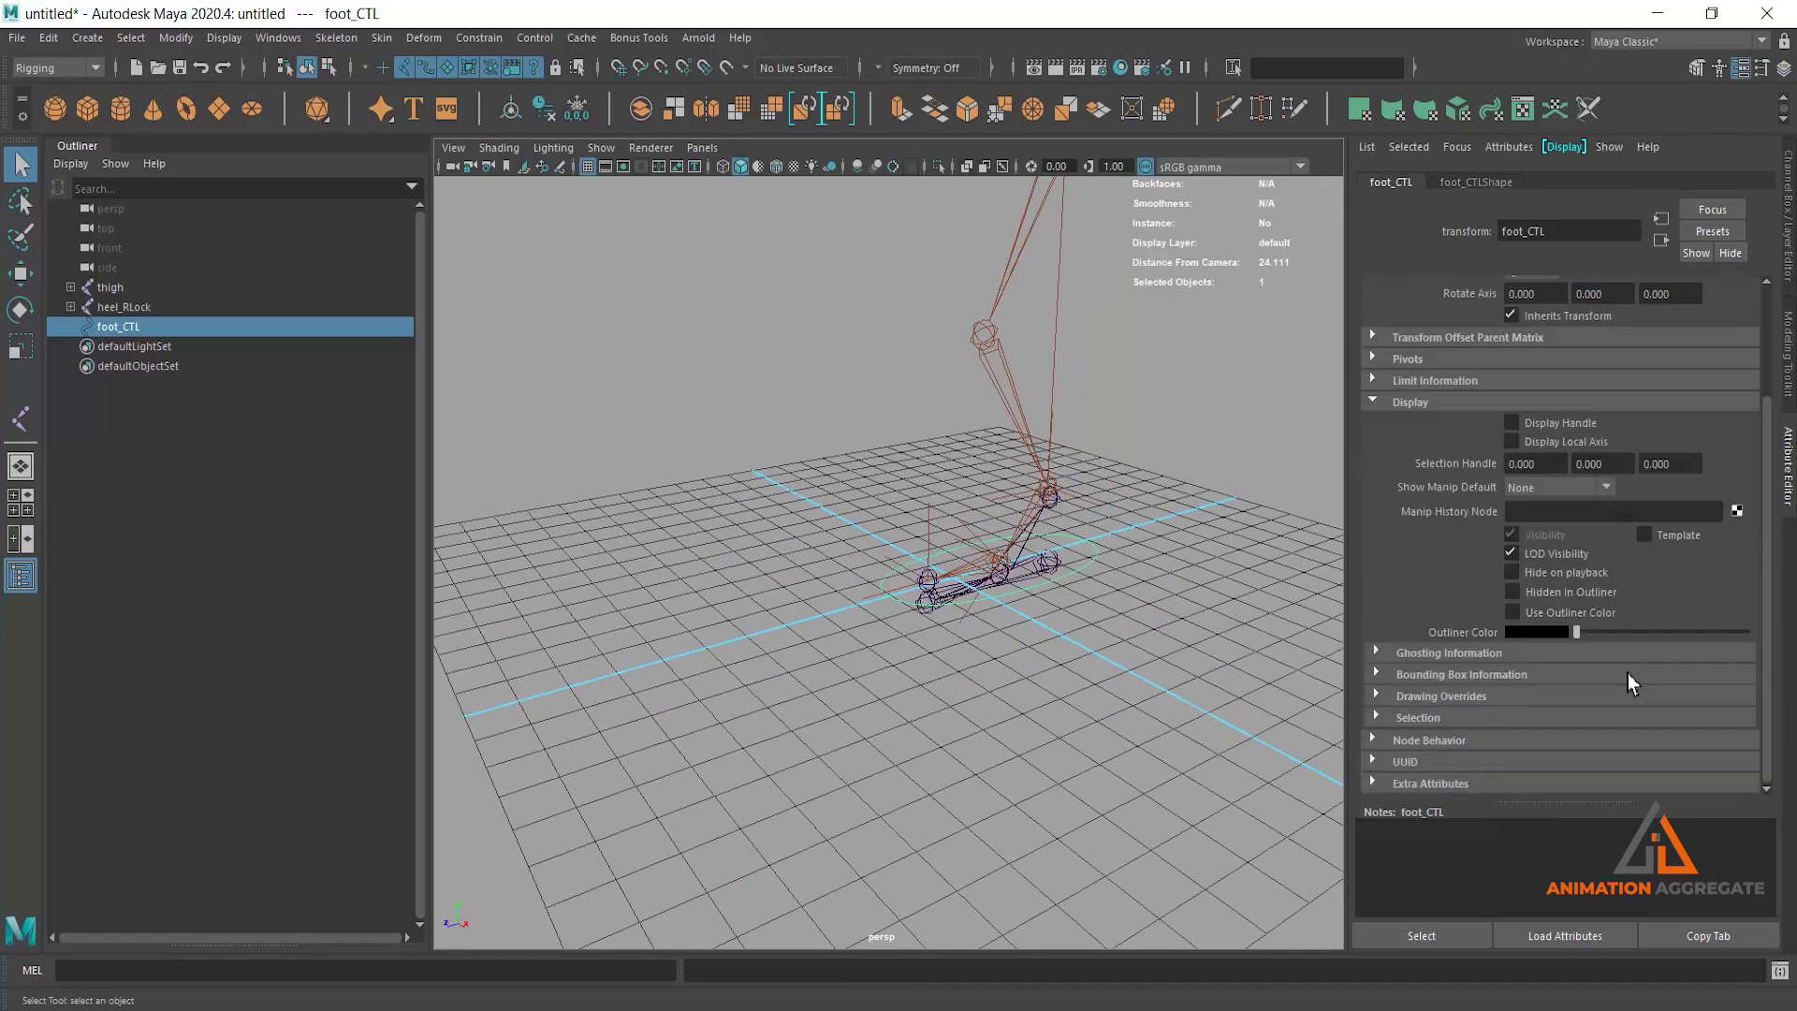
click(1453, 676)
Step: Enable drawing overrides on the foot_CTL transform with a blue override colour
click(1442, 697)
click(1589, 716)
scroll(1676, 688, down, 3)
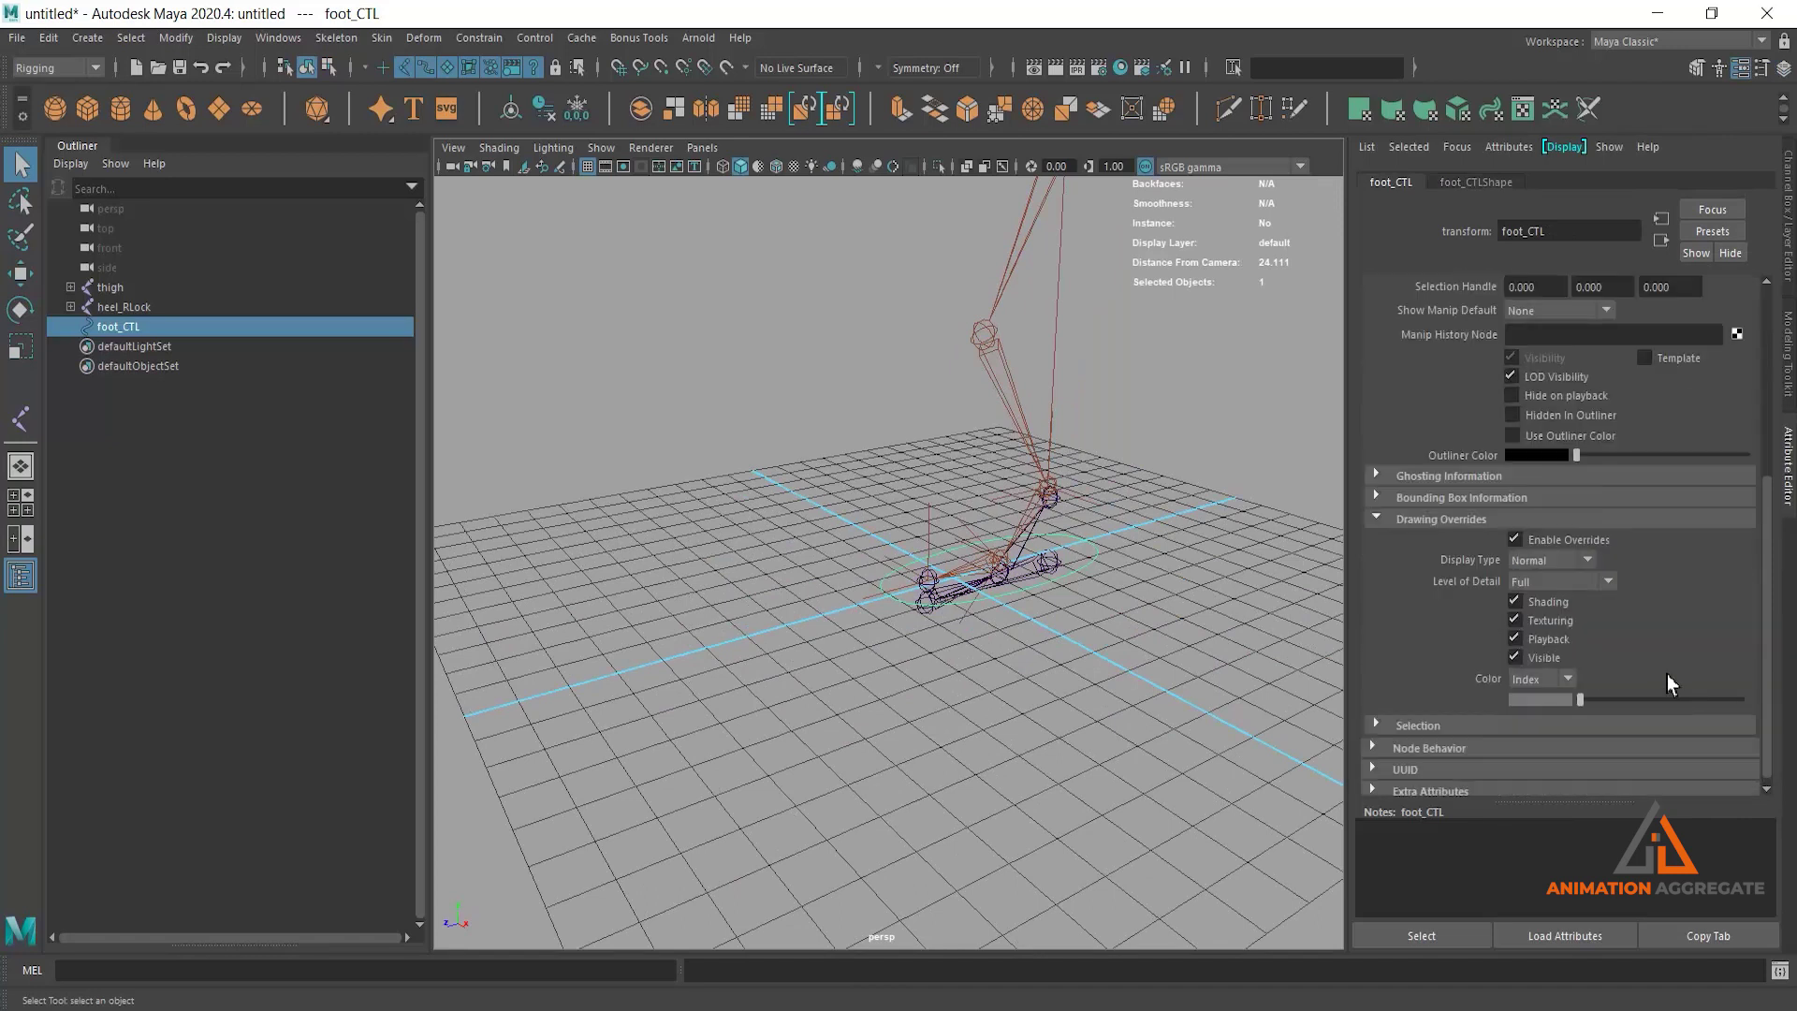
drag(1620, 706, 1610, 710)
click(1255, 635)
click(1095, 573)
Step: Parent heel_RLock under foot_CTL
mouse_move(1098, 576)
alt+mouse_down()
mouse_move(1187, 607)
mouse_move(1048, 469)
alt+mouse_up()
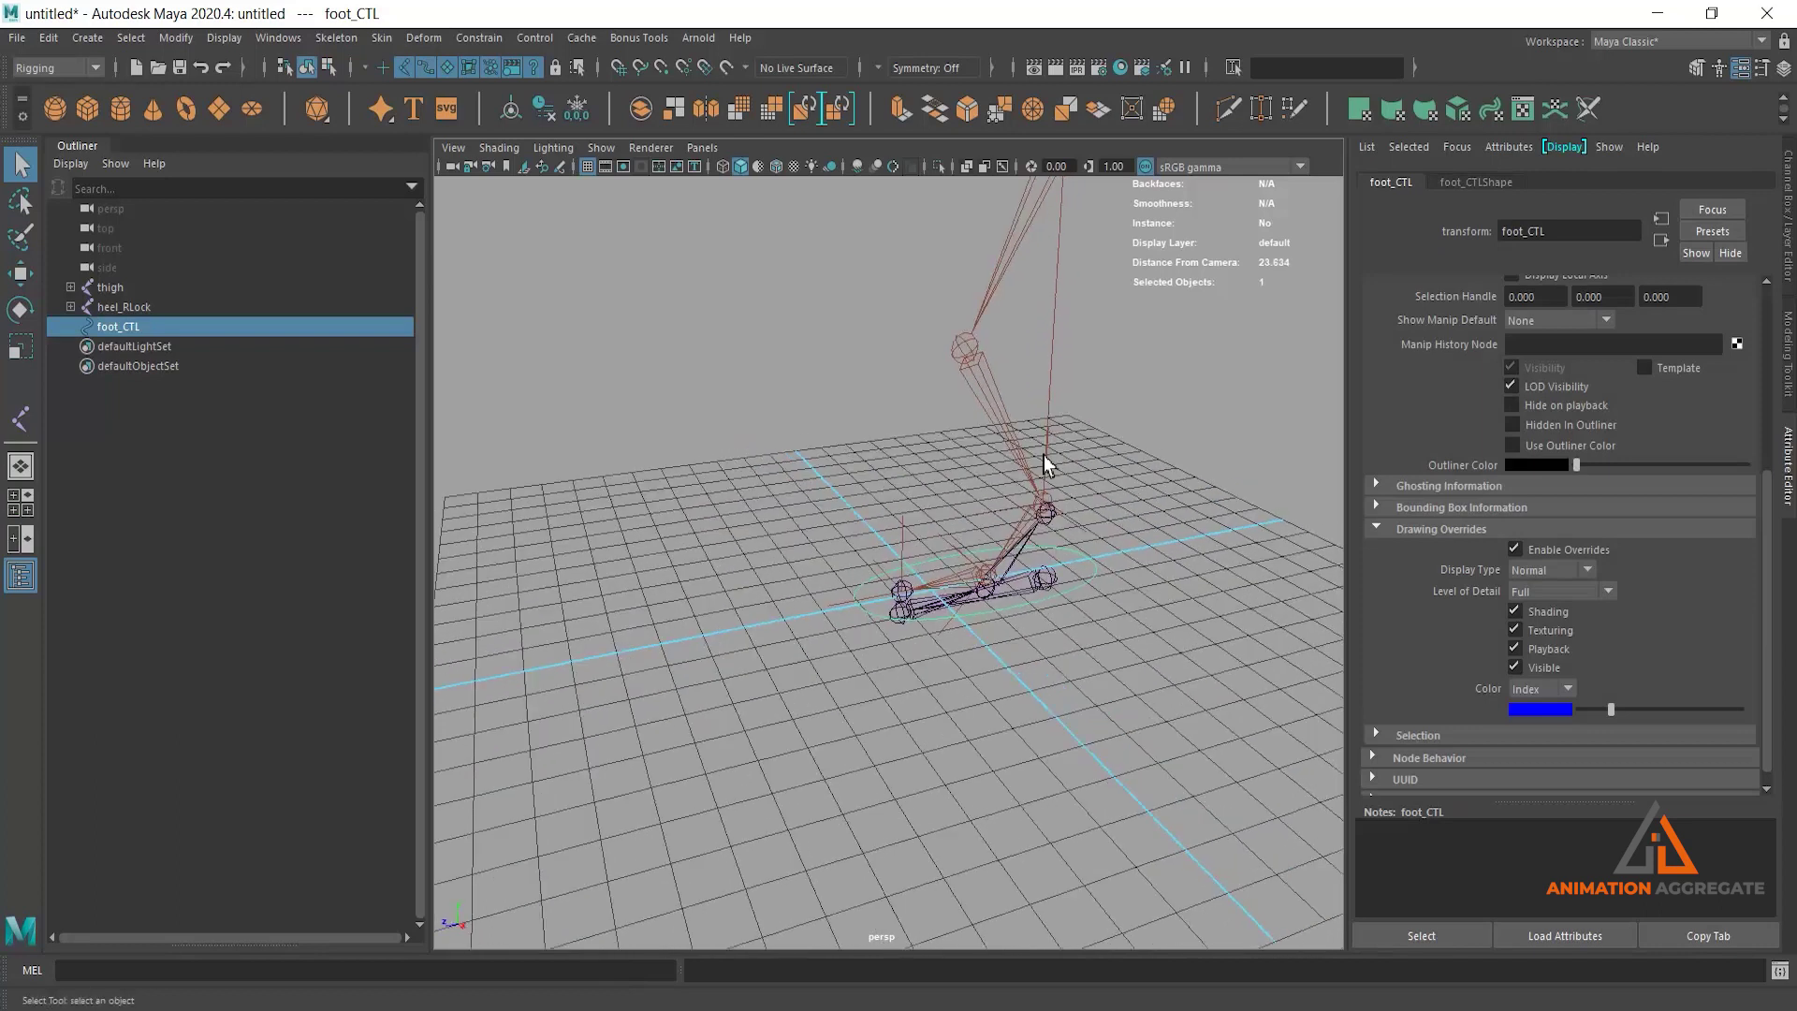
alt+right_drag(1047, 469, 1137, 634)
alt+drag(1189, 571, 1144, 468)
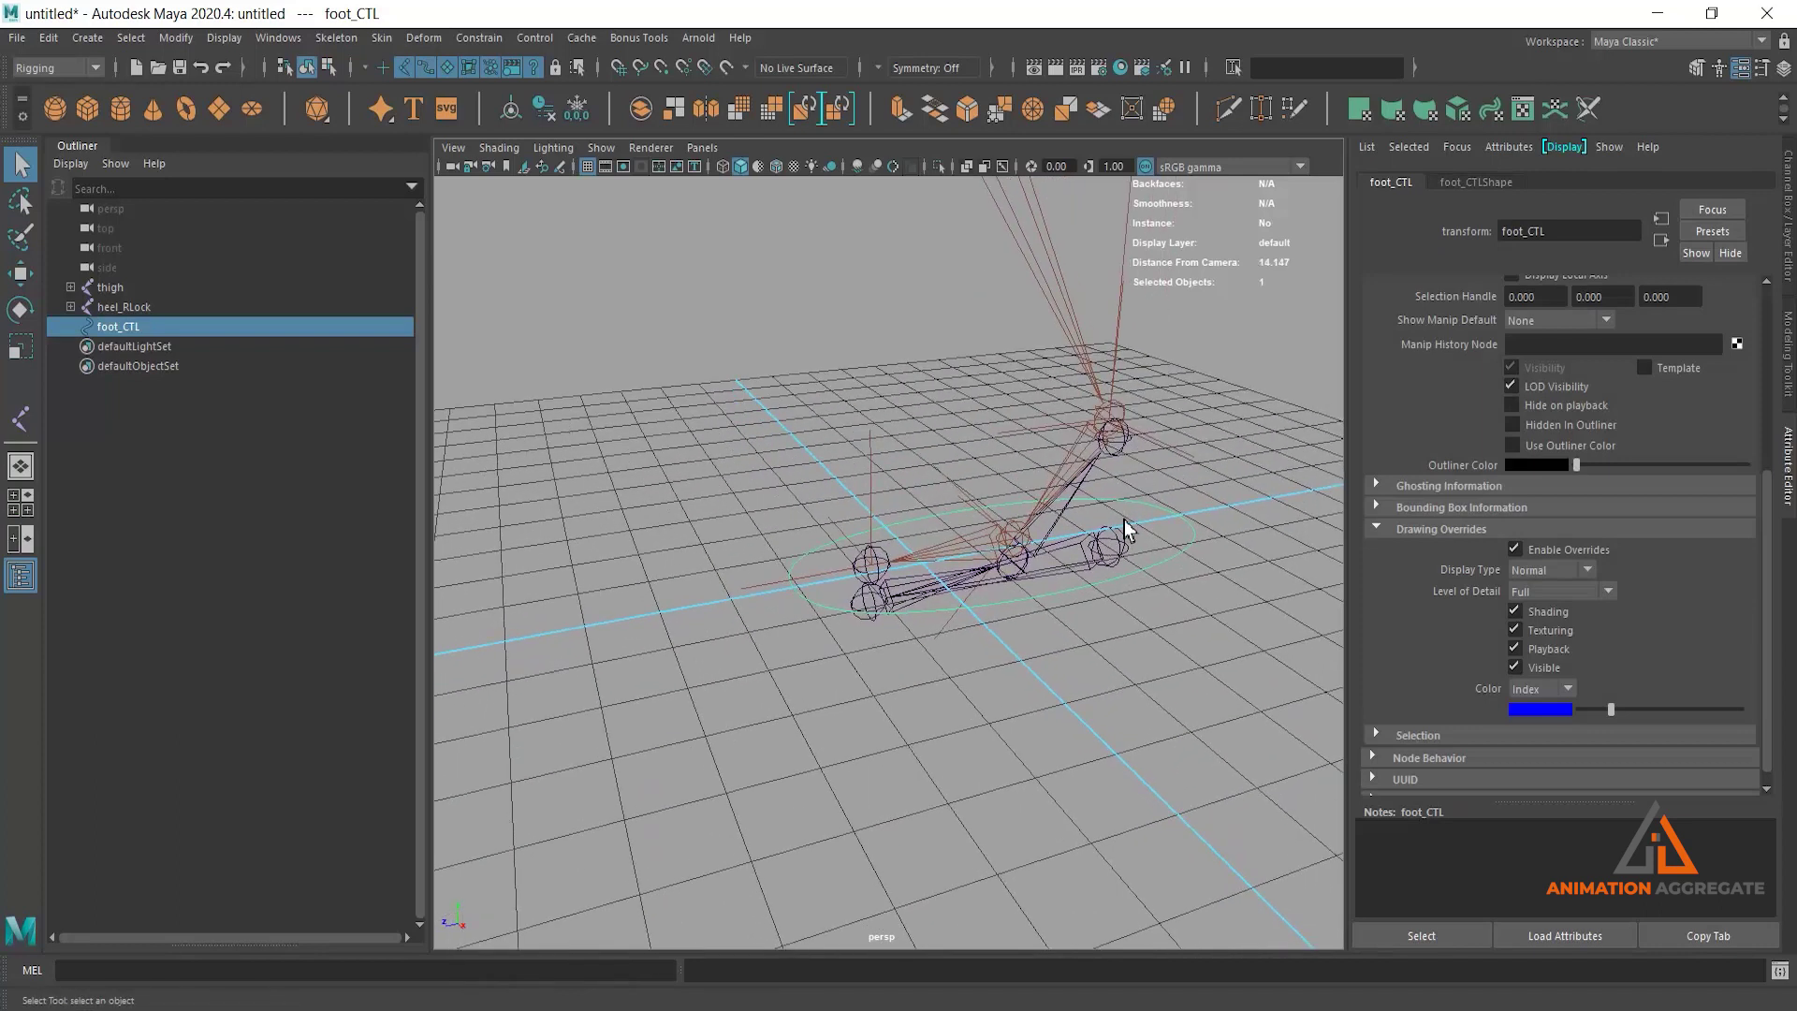
click(1172, 573)
shift+click(1193, 539)
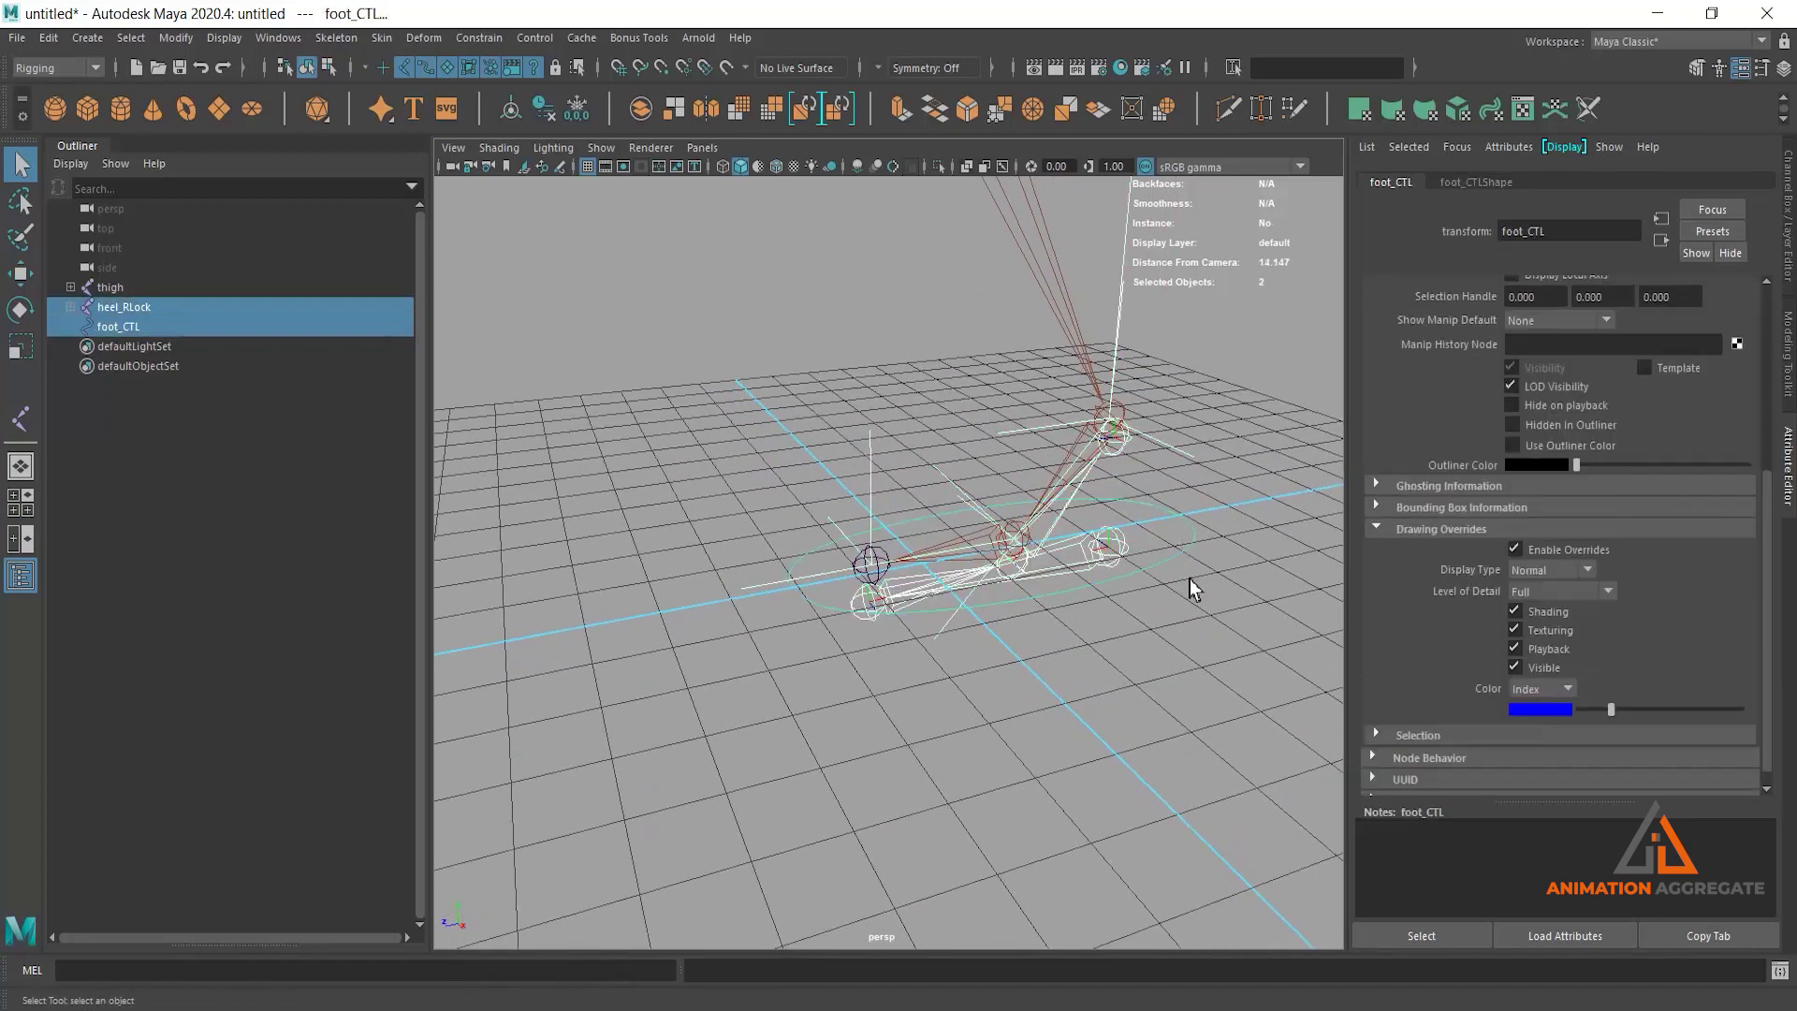
key(p)
Step: Test-move foot_CTL to confirm the leg rig follows, then undo the move
click(1206, 653)
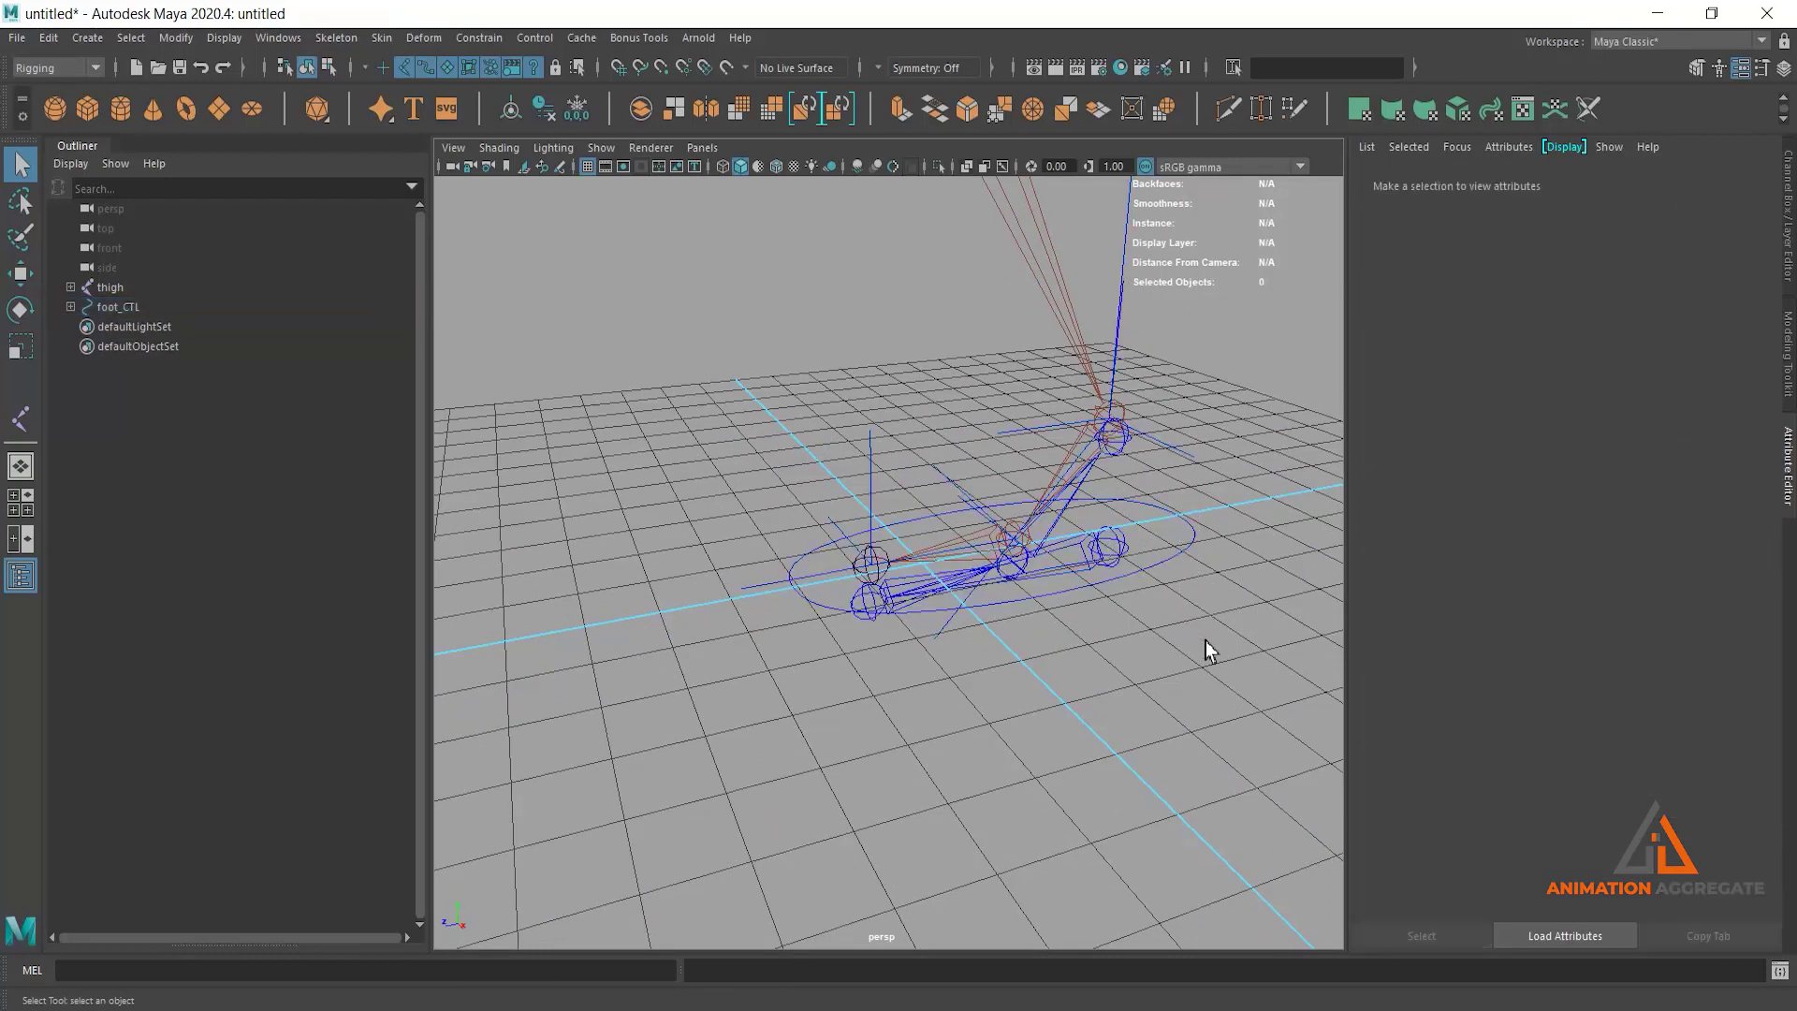
mouse_move(1210, 655)
alt+mouse_down()
mouse_move(1092, 501)
mouse_move(955, 502)
mouse_move(1031, 593)
mouse_move(1132, 541)
mouse_move(1151, 565)
mouse_move(1108, 499)
alt+mouse_up()
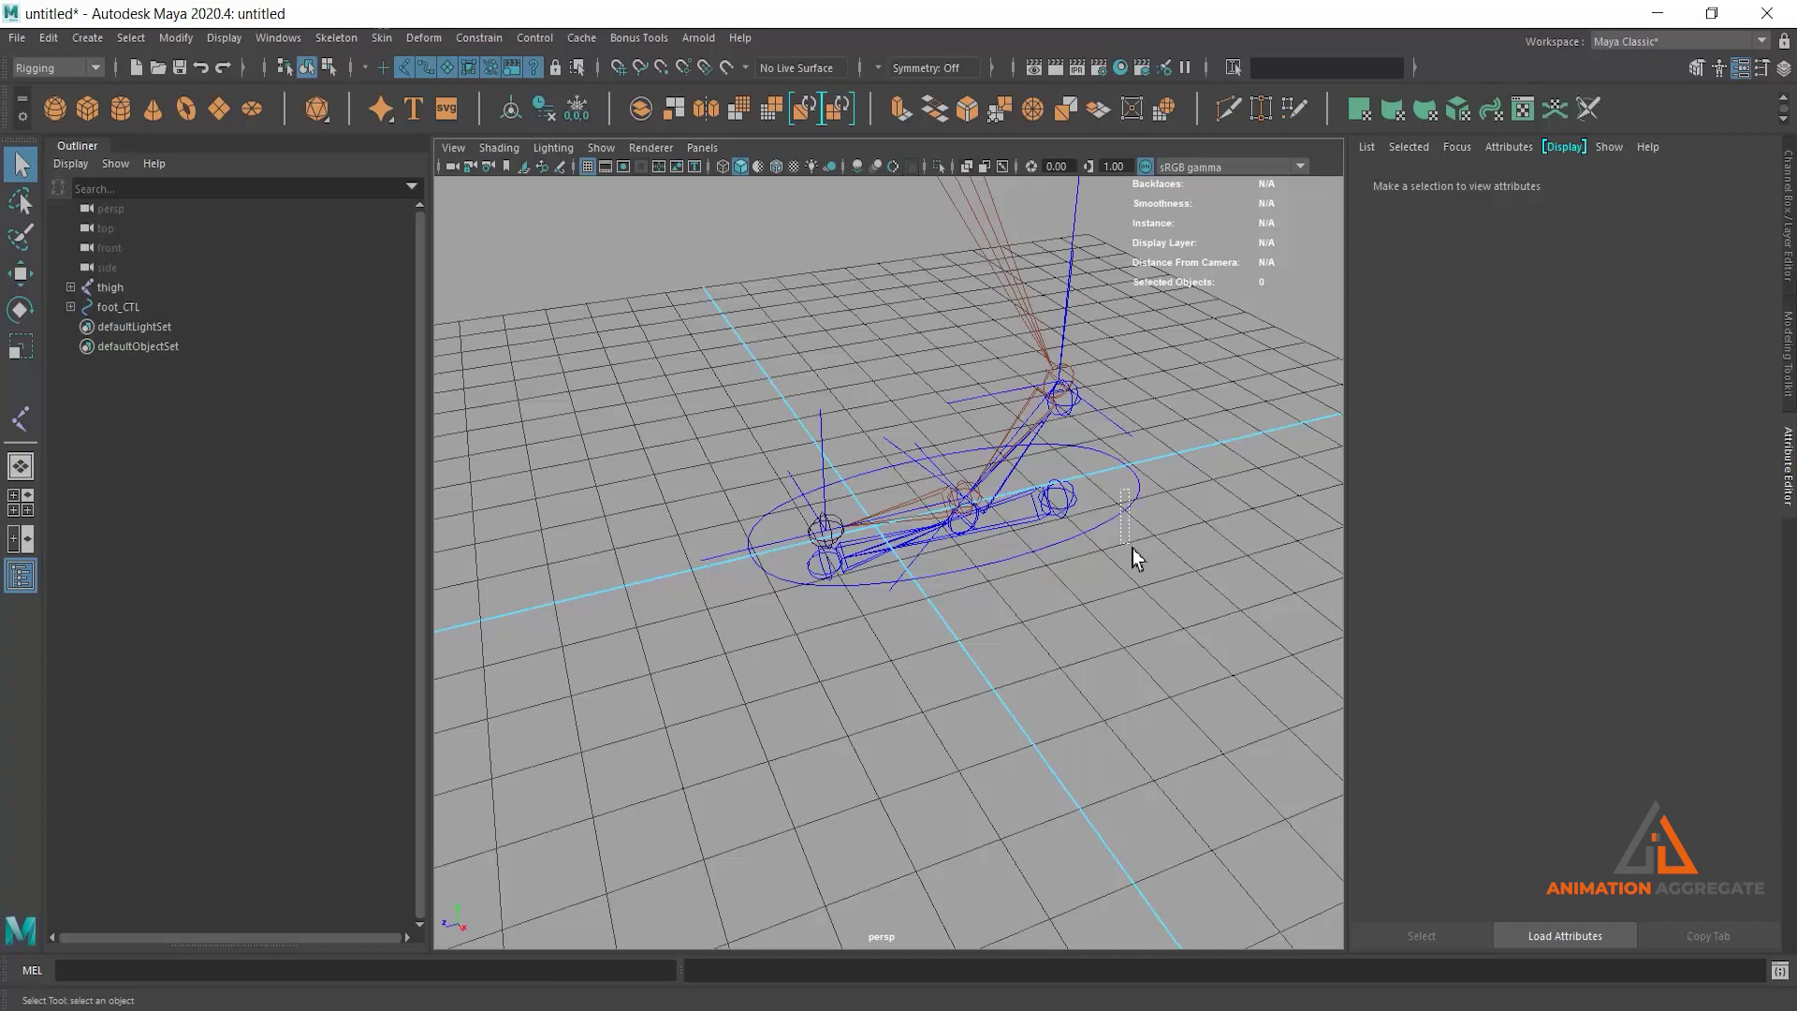
drag(1135, 559, 1138, 553)
key(w)
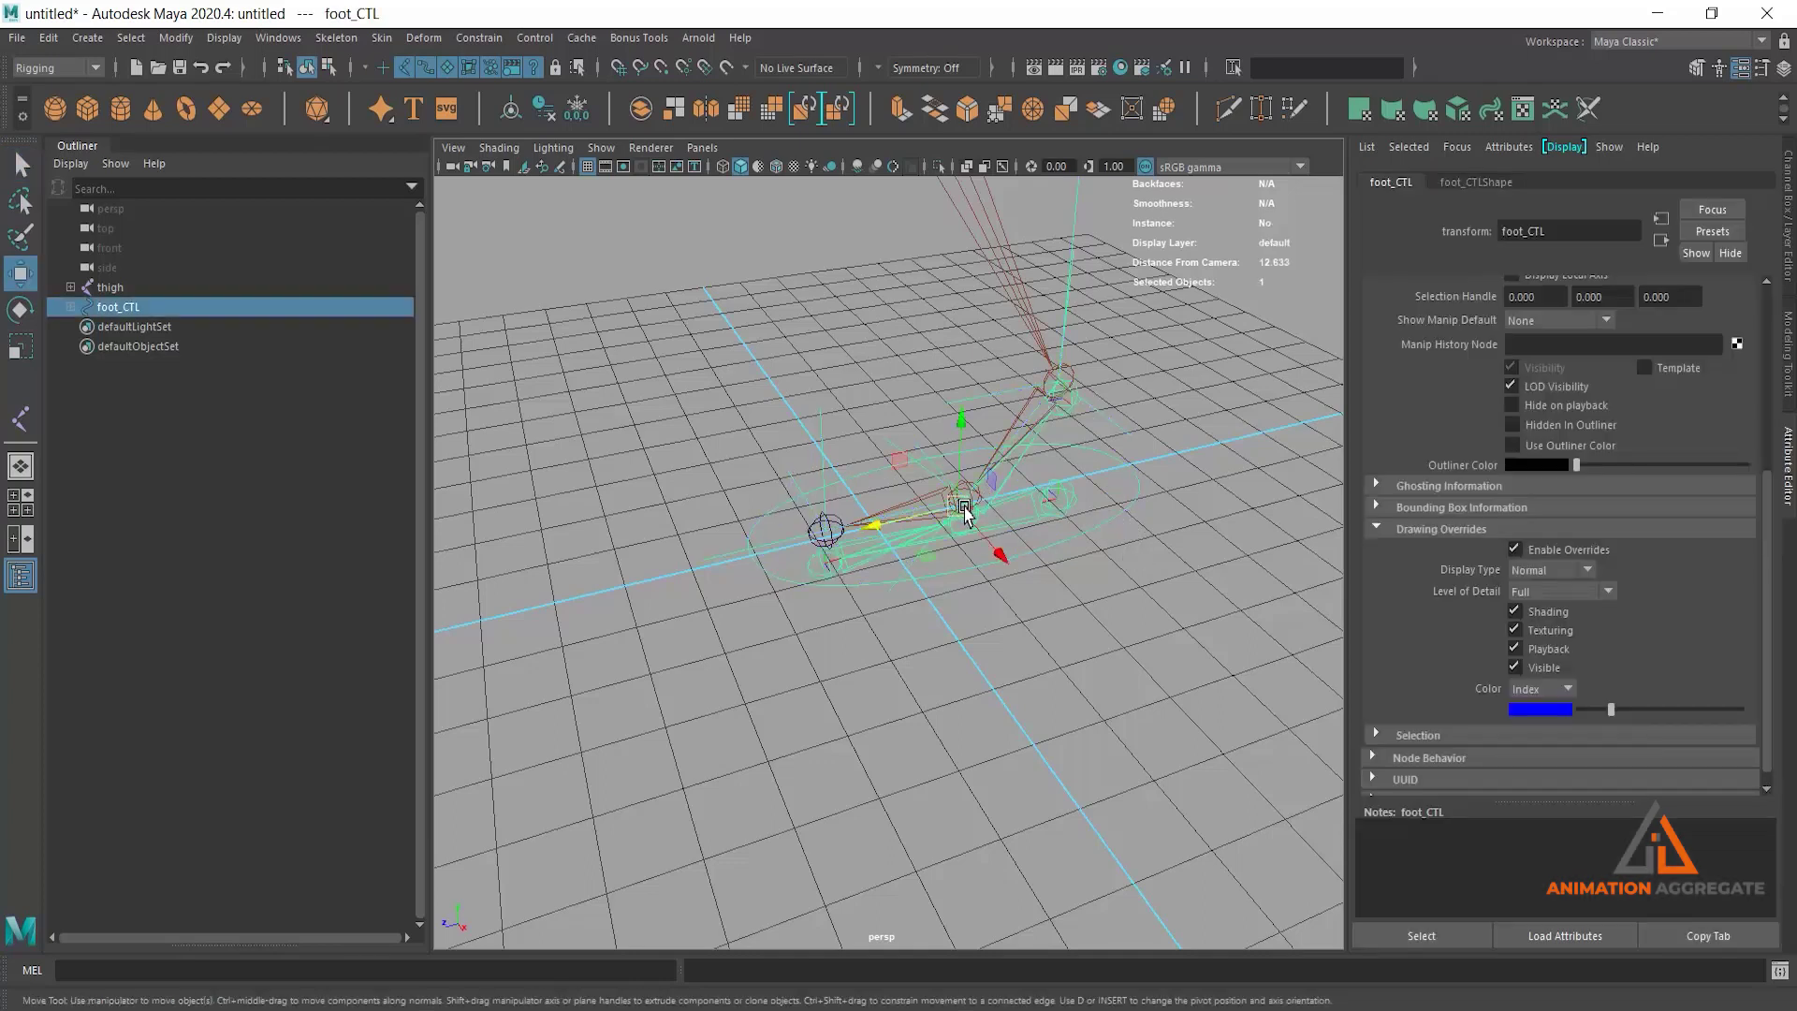
drag(966, 513, 927, 332)
key(ctrl+z)
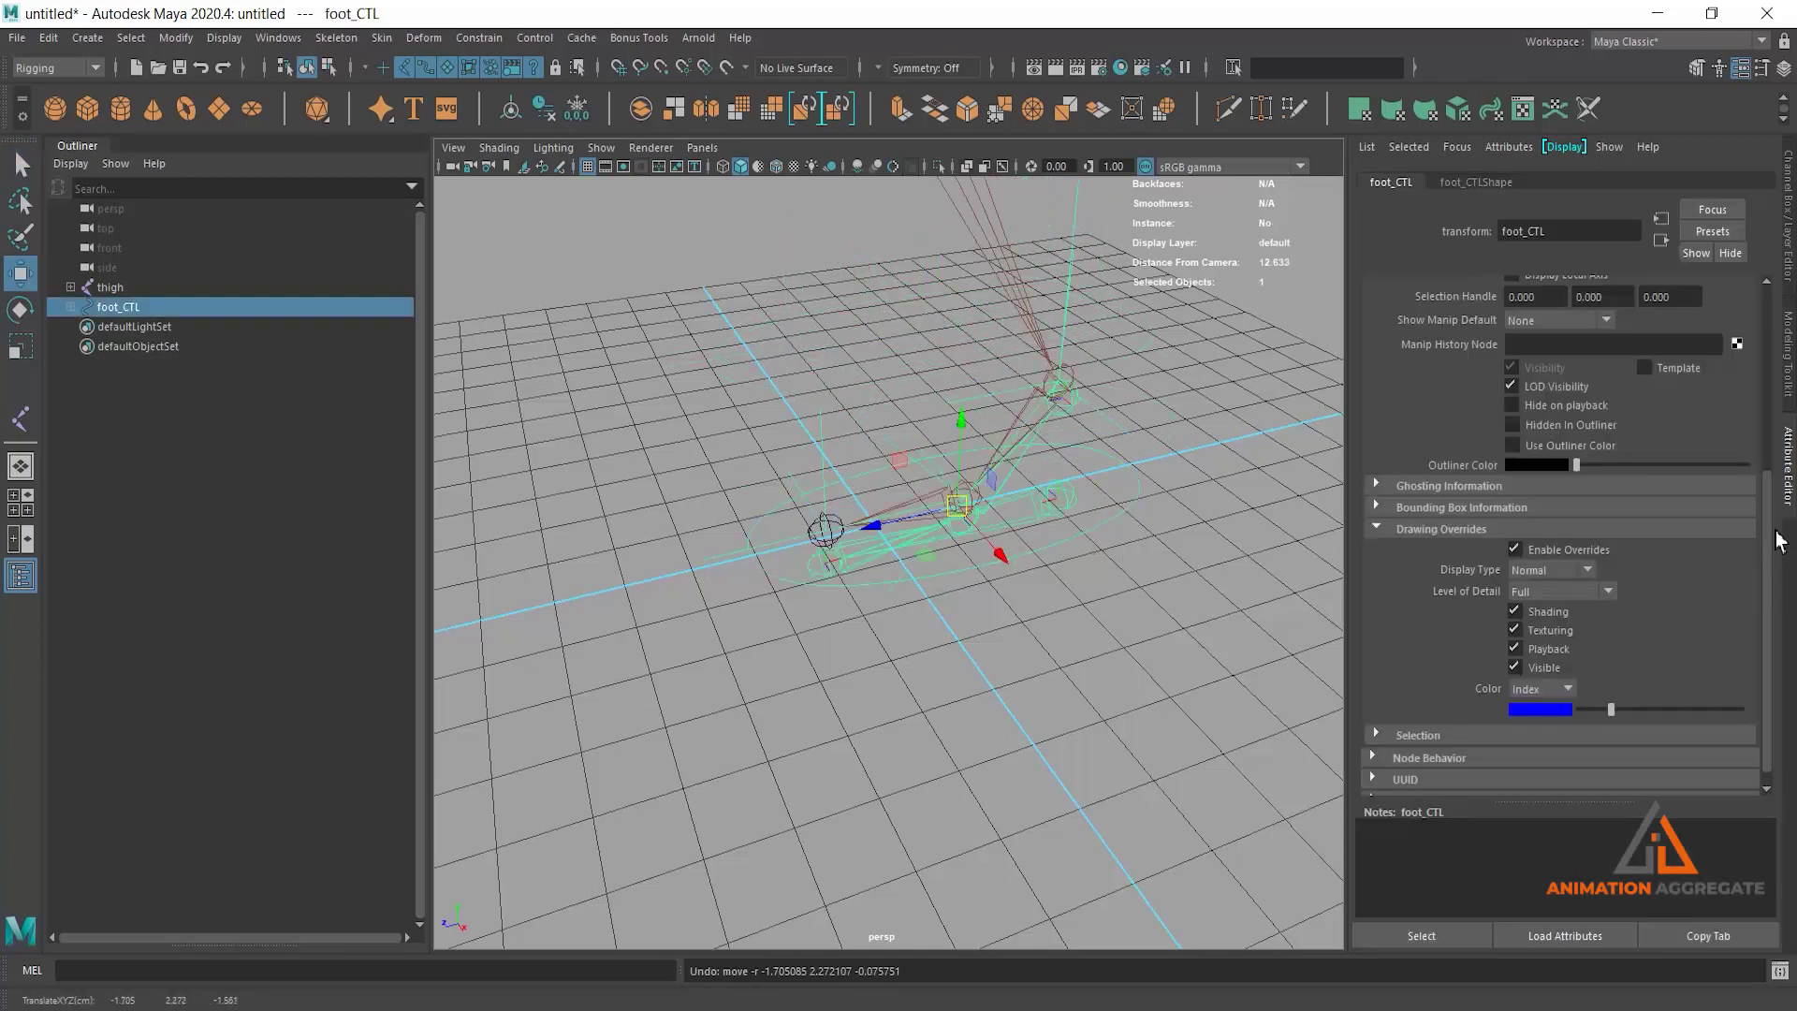
Step: Turn off the transform's drawing overrides and show foot_CTLShape's drawing override options
click(1591, 551)
click(1256, 553)
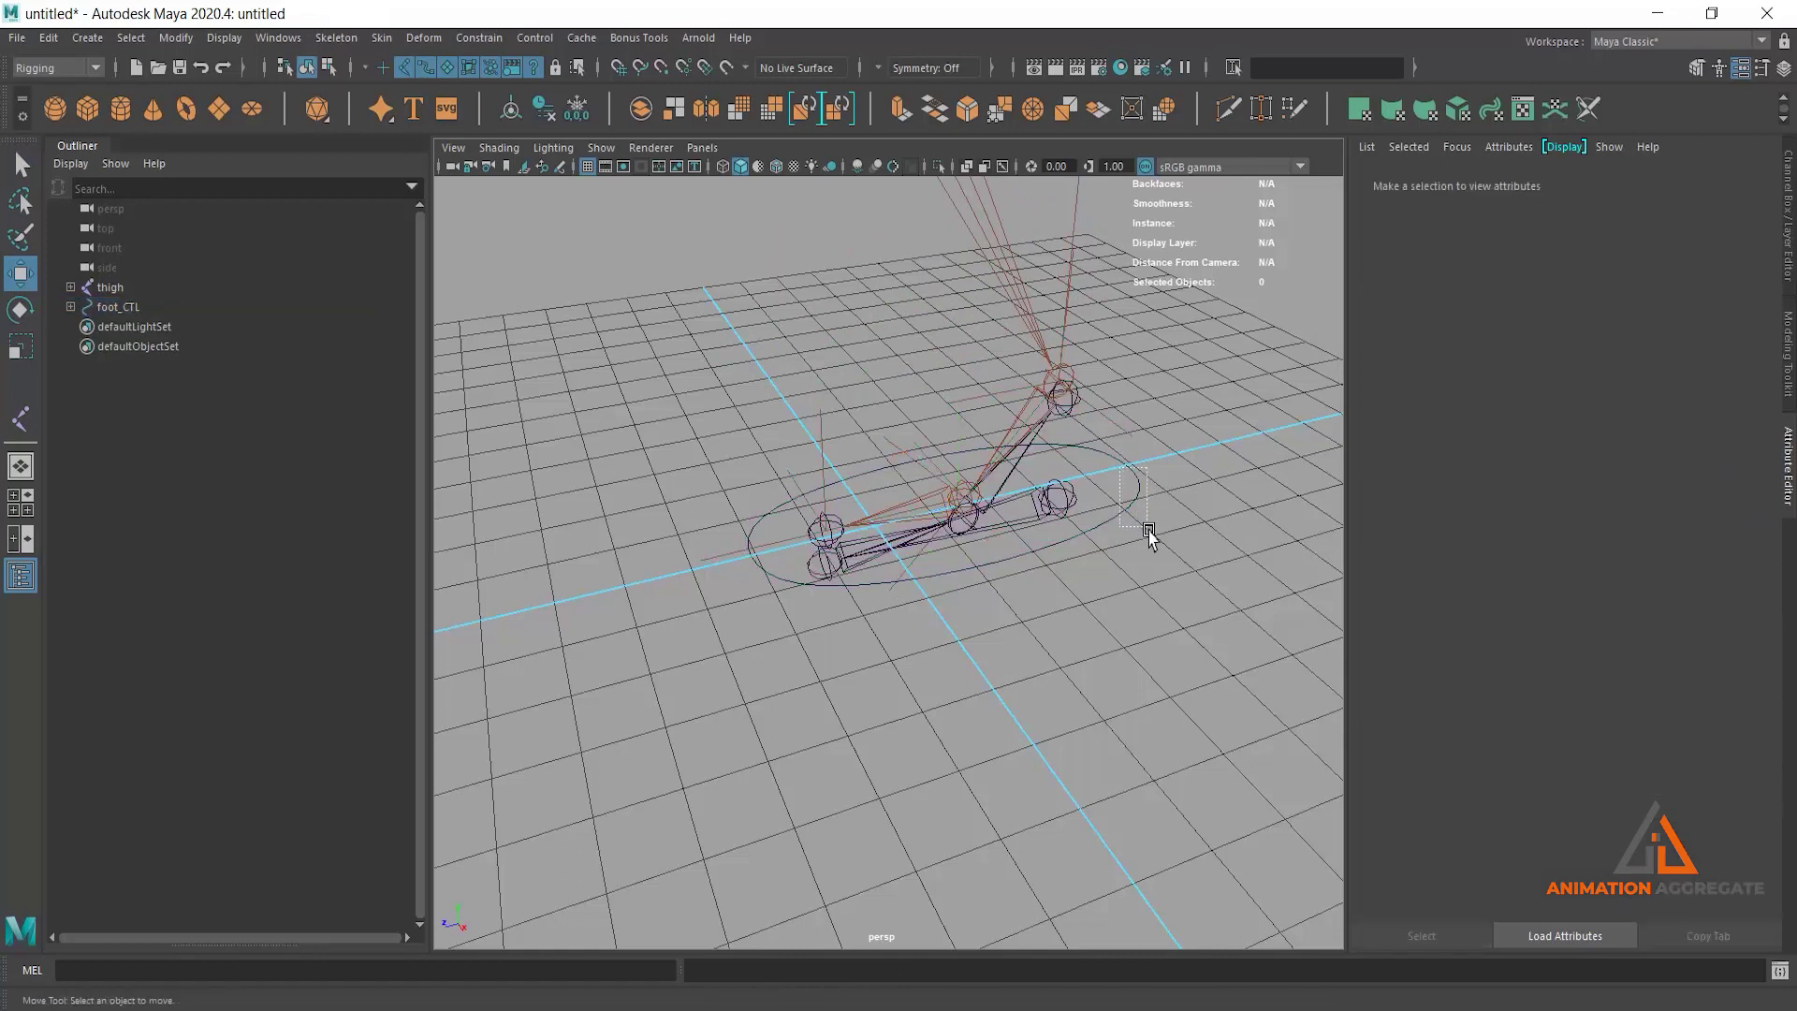
click(1135, 497)
click(1485, 184)
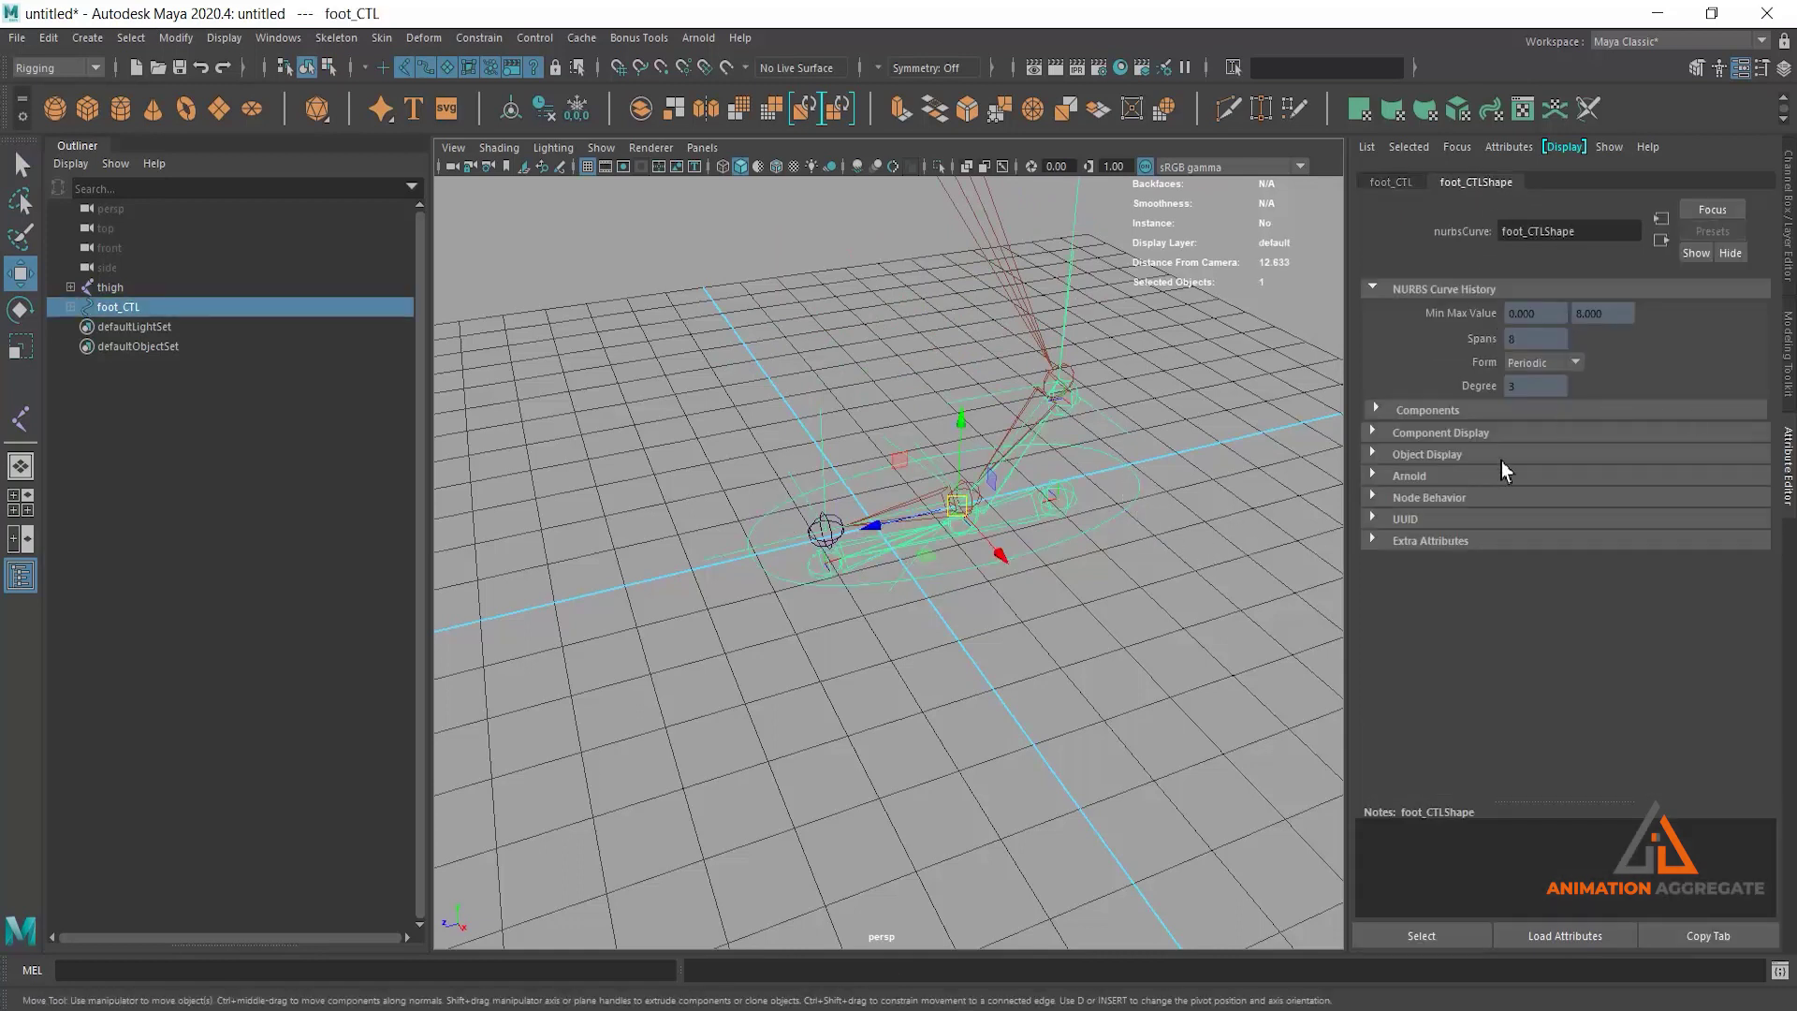
click(1451, 458)
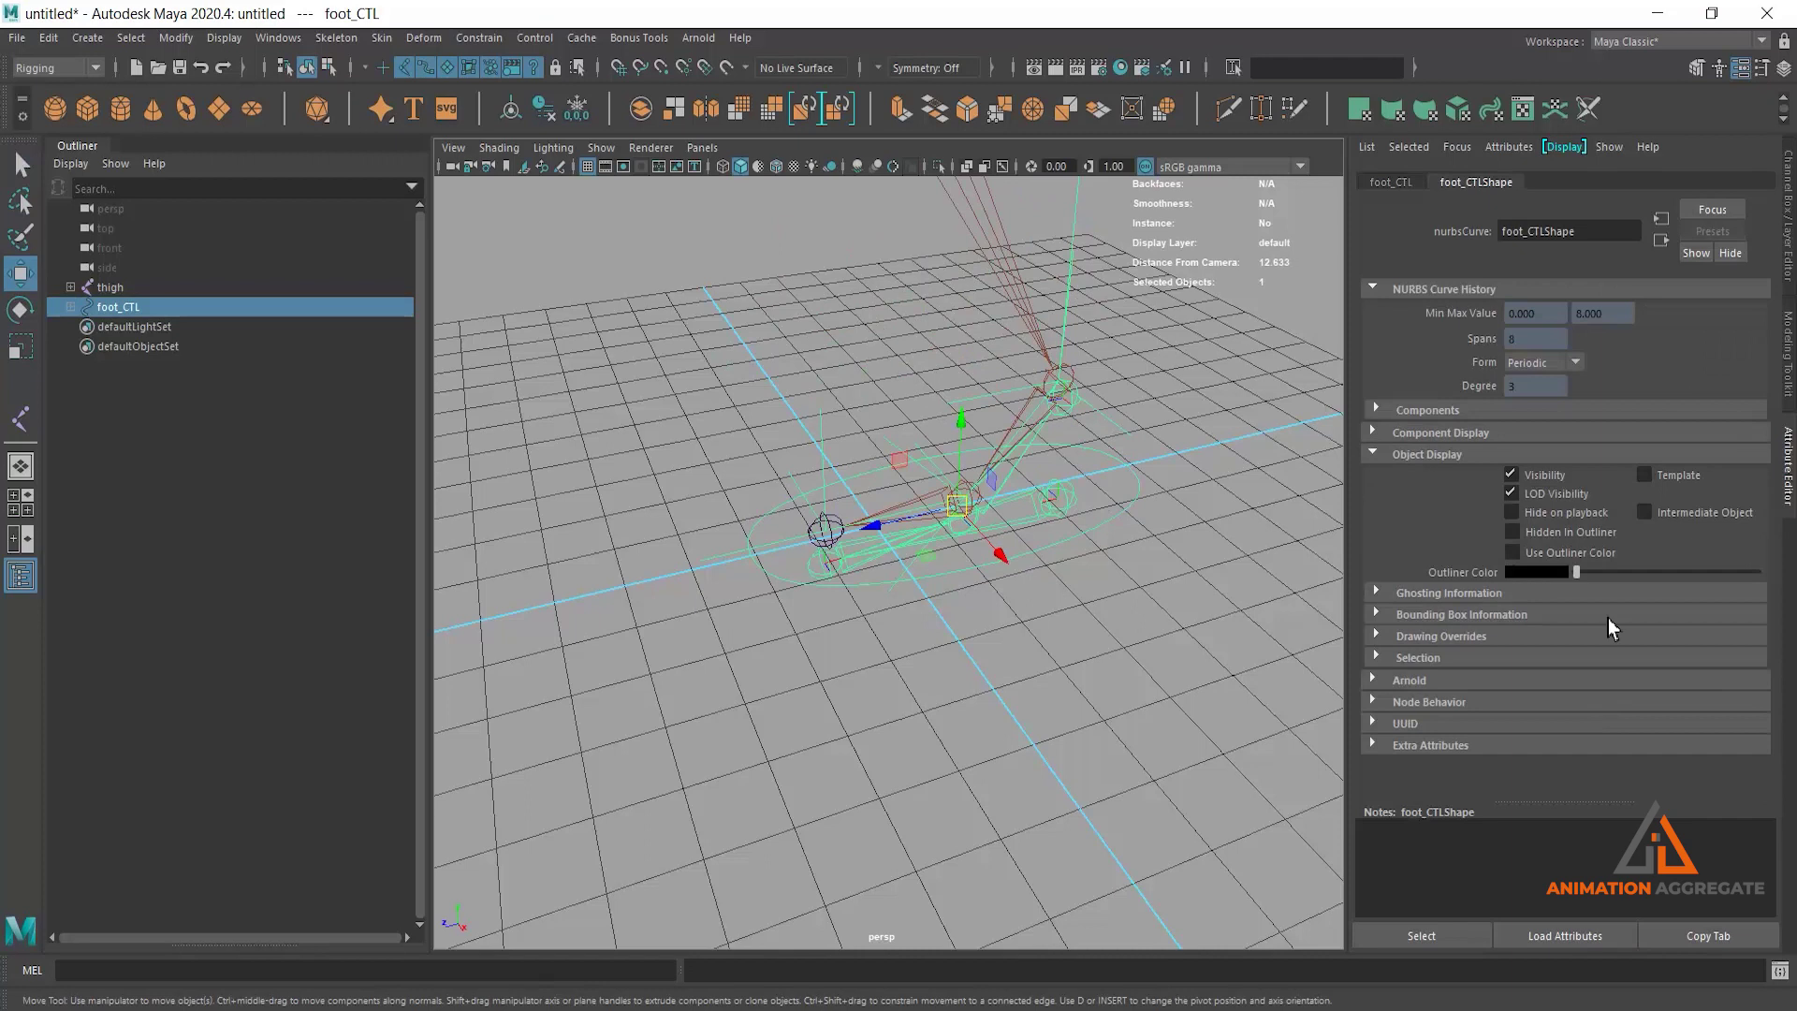
click(1441, 638)
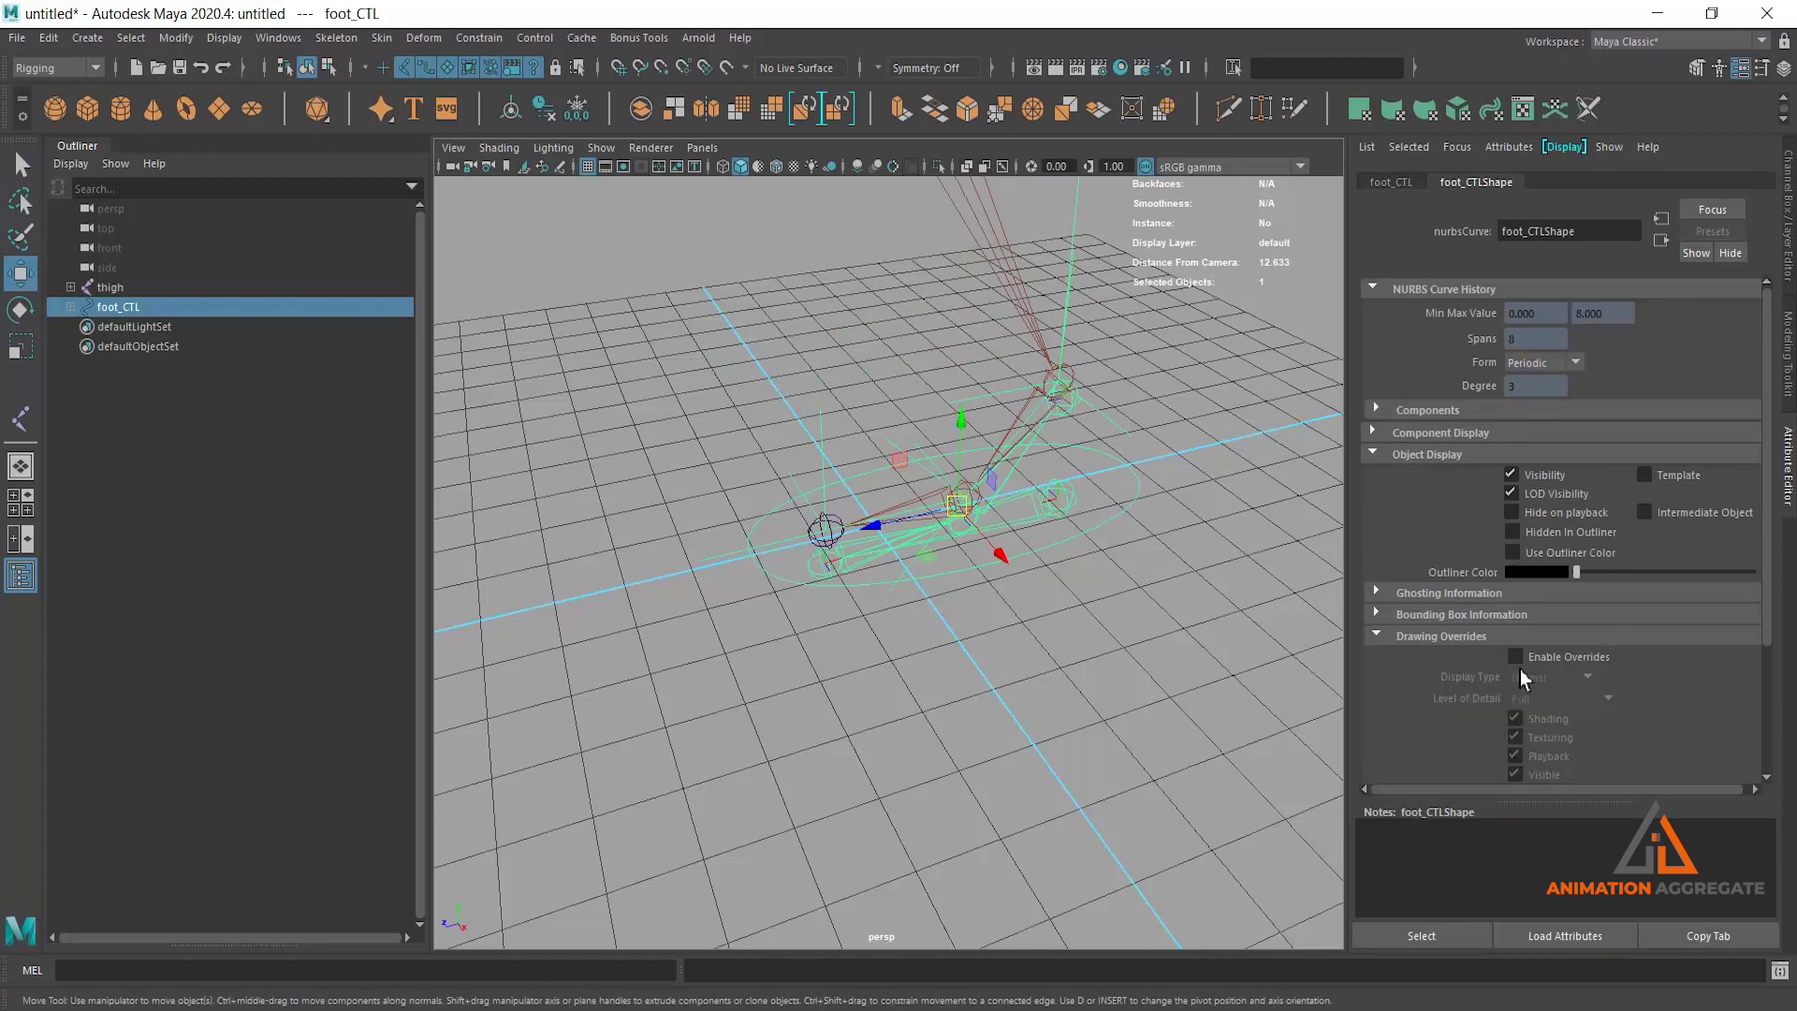
alt+drag(1024, 582, 1035, 595)
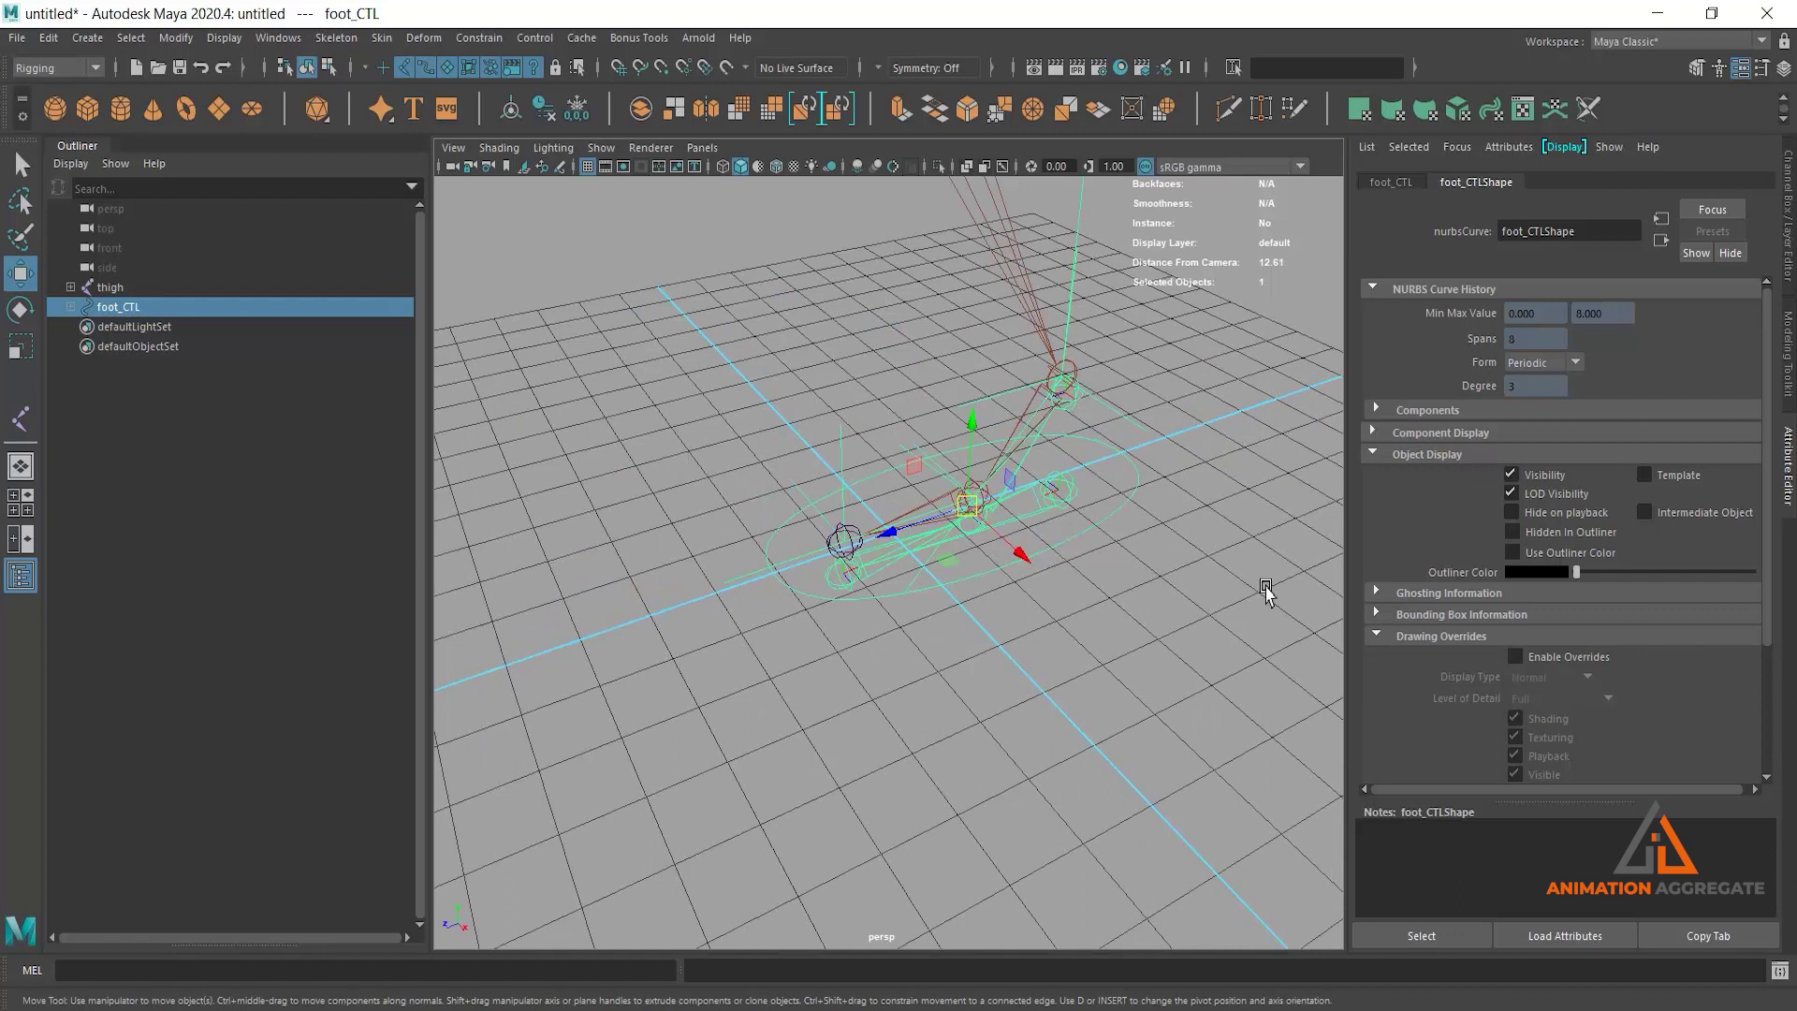
click(738, 321)
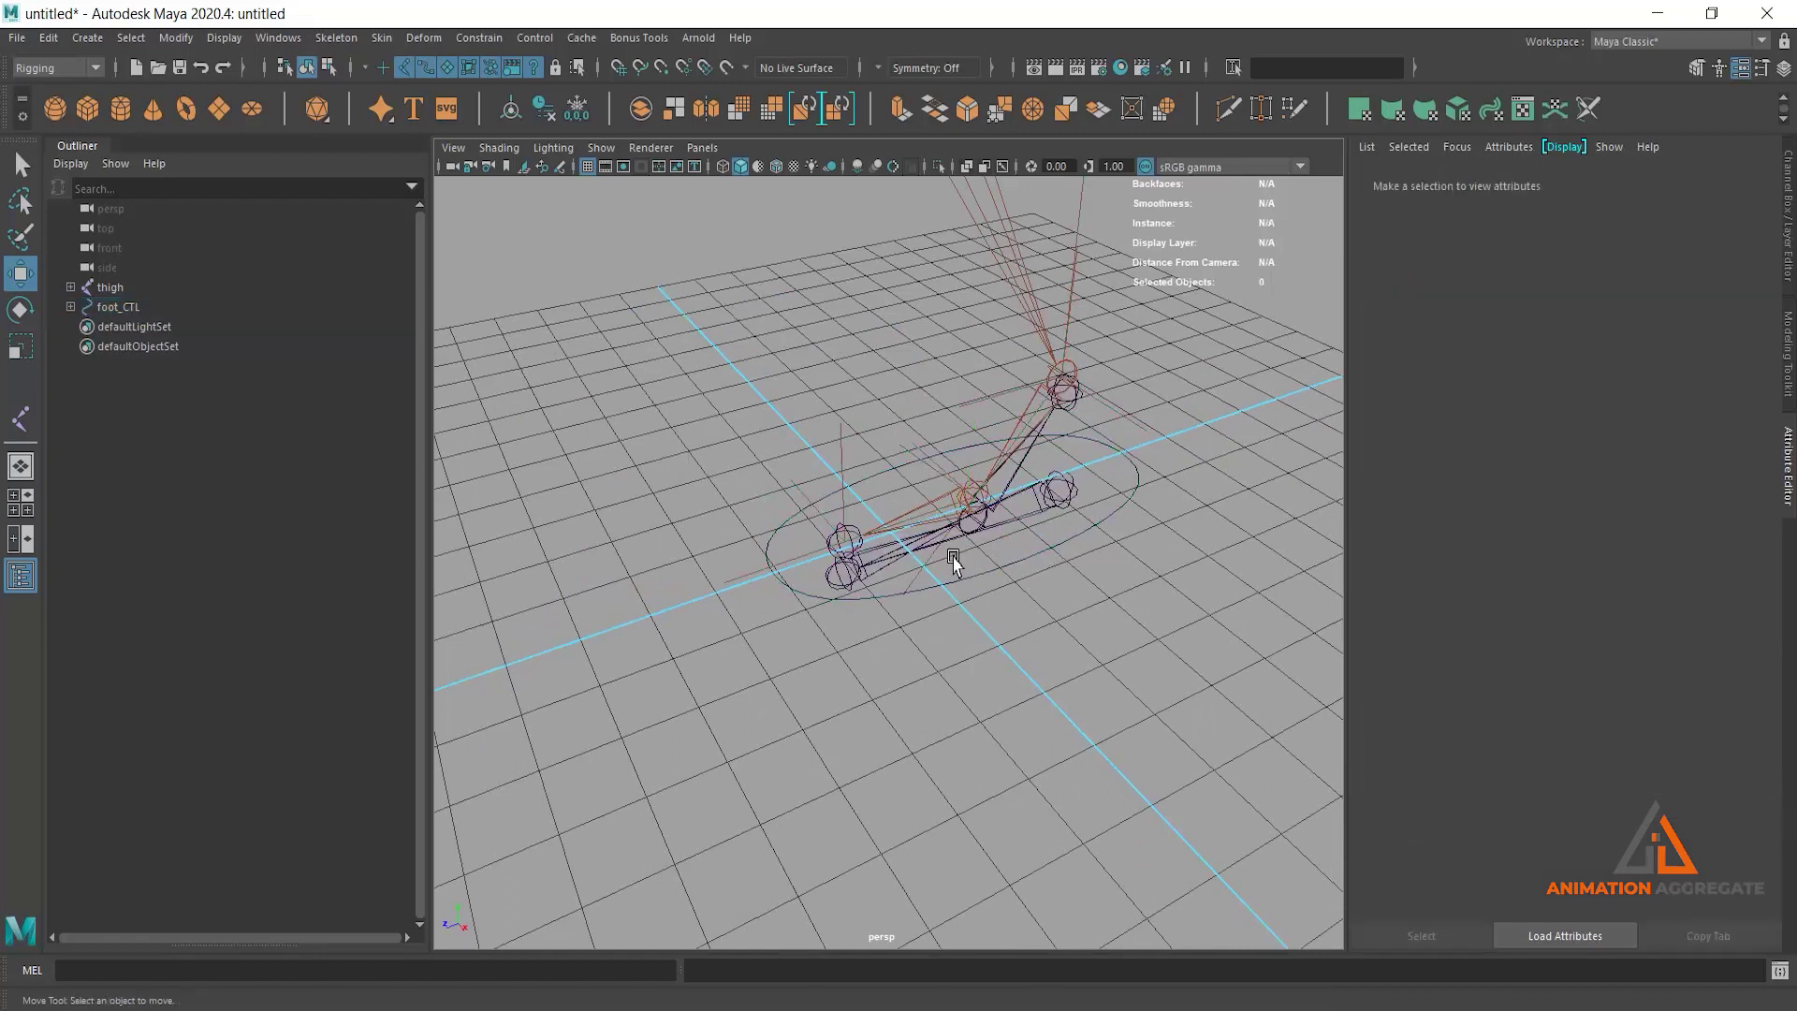
Step: Show shape nodes in the Outliner and select foot_CTLShape under foot_CTL
click(1128, 517)
click(70, 163)
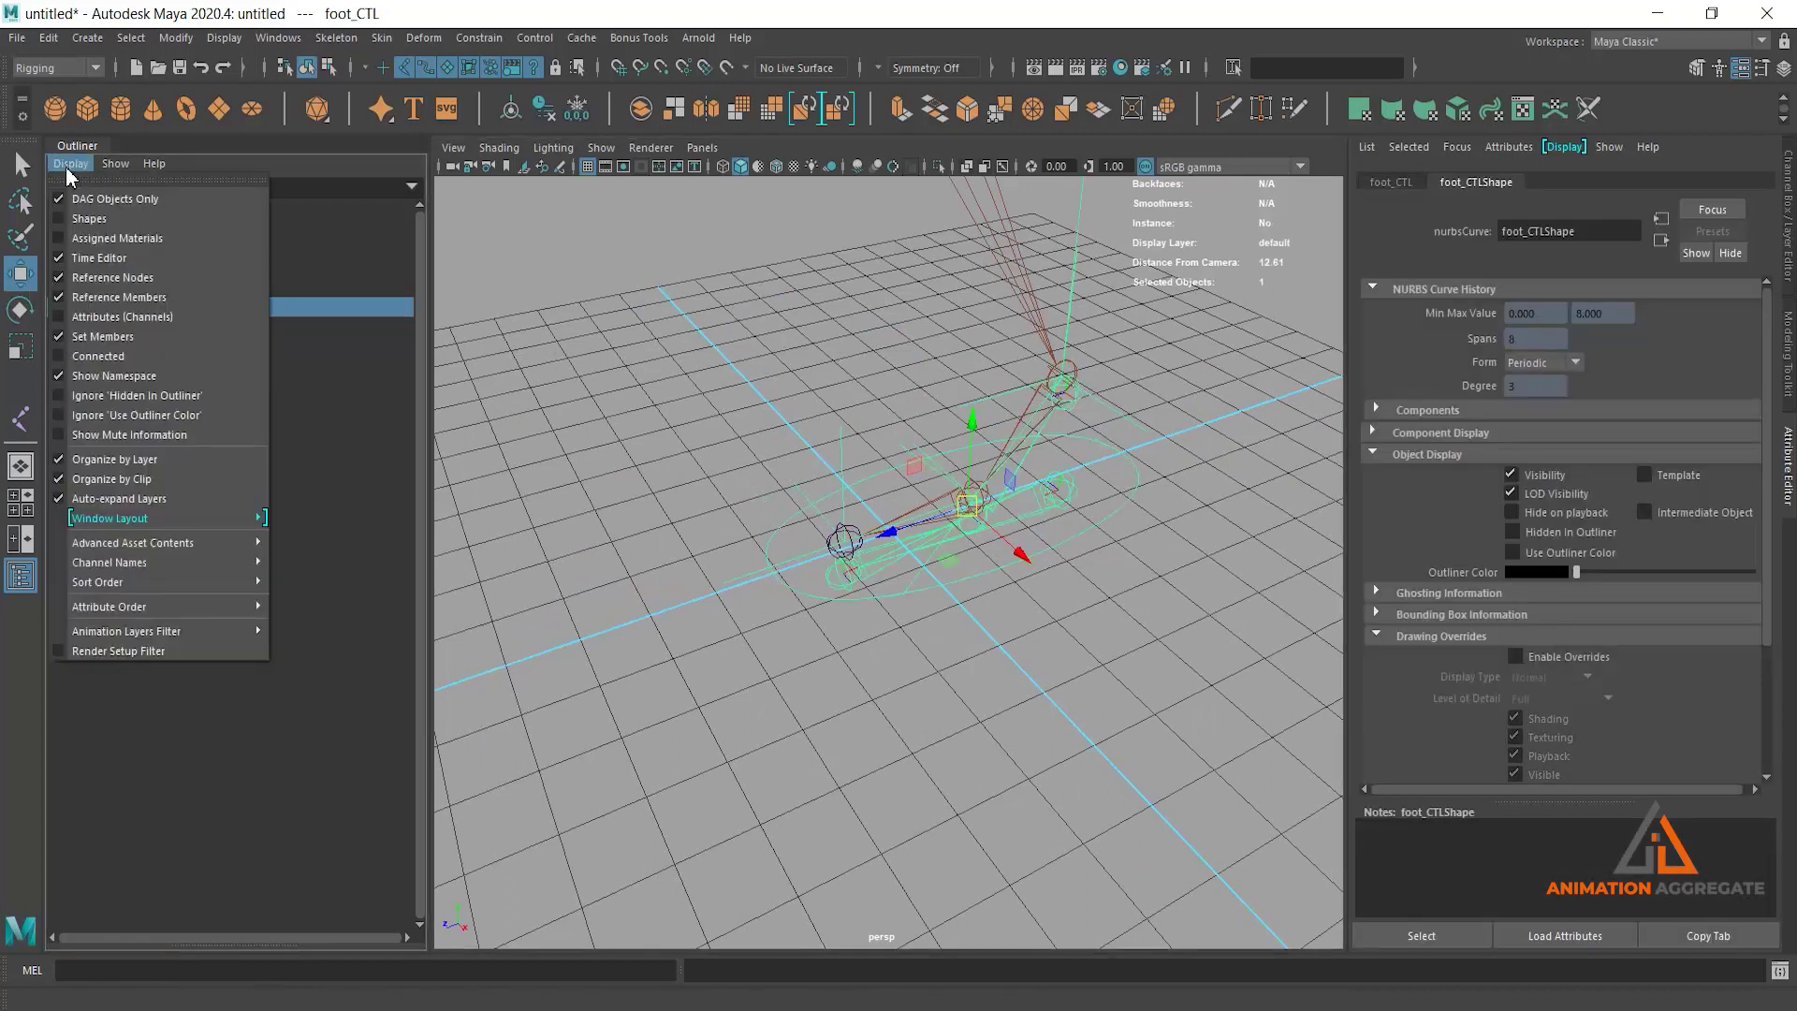
click(122, 223)
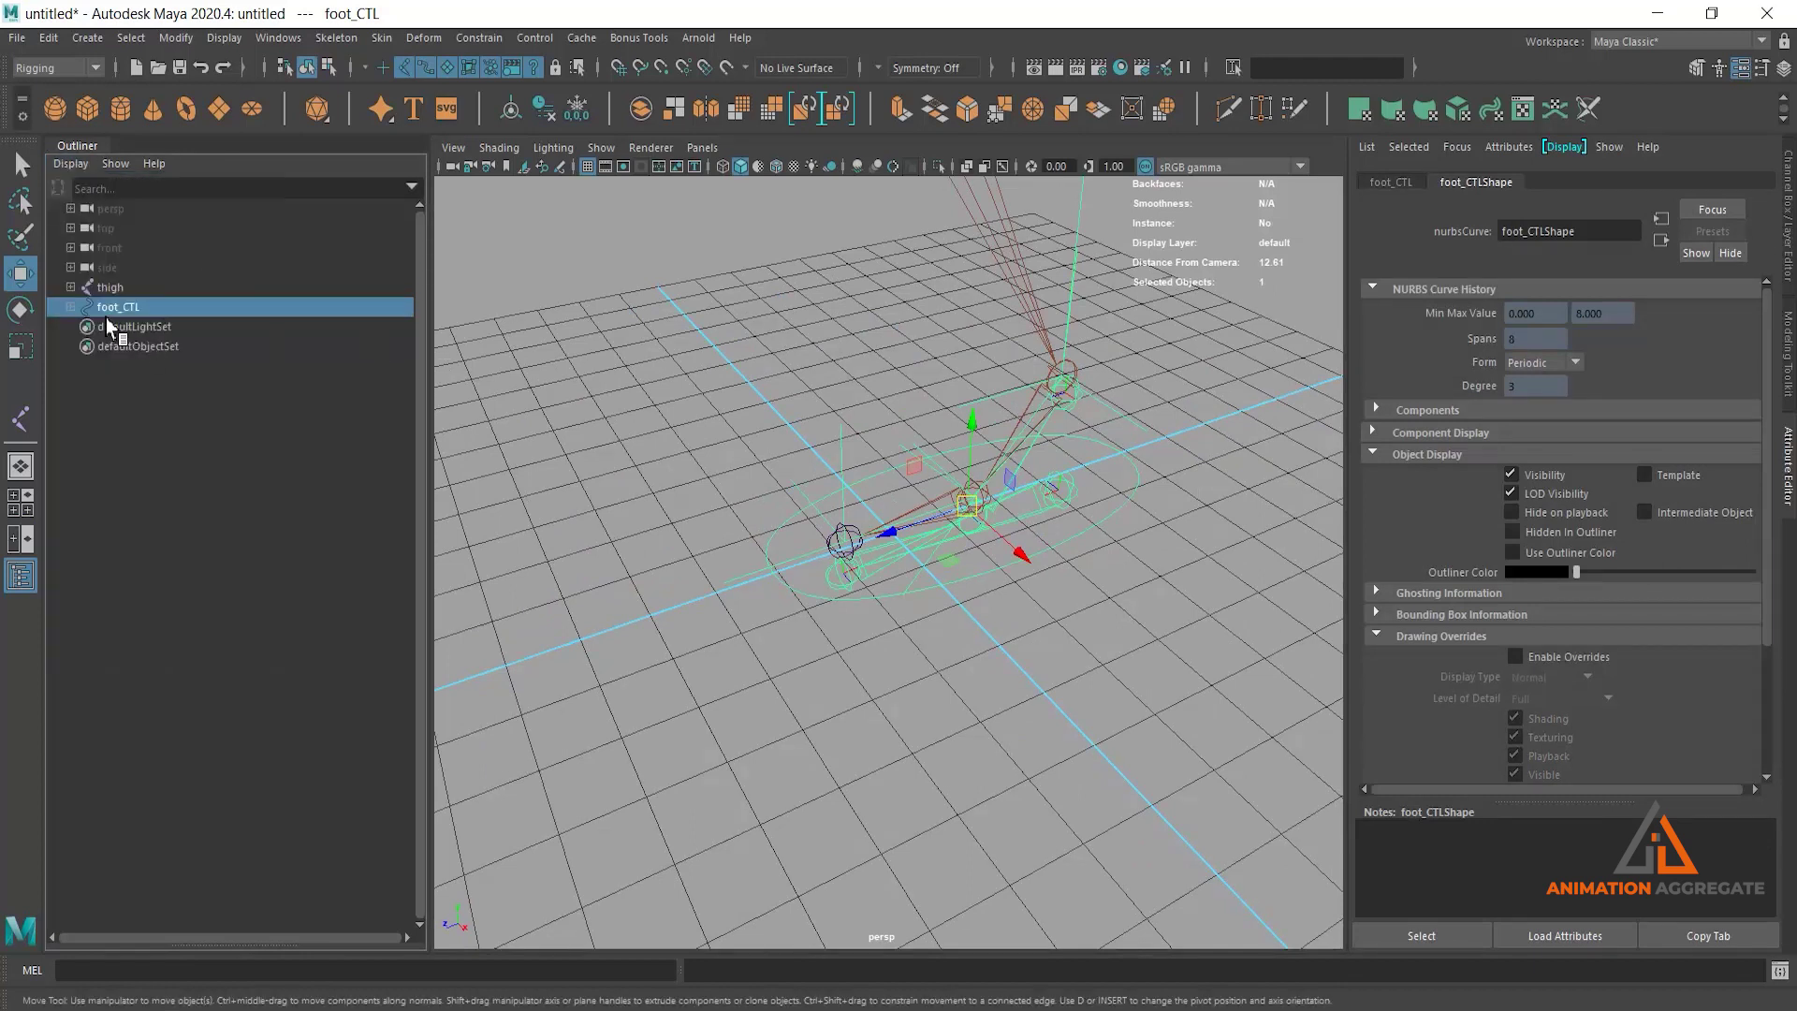
click(72, 308)
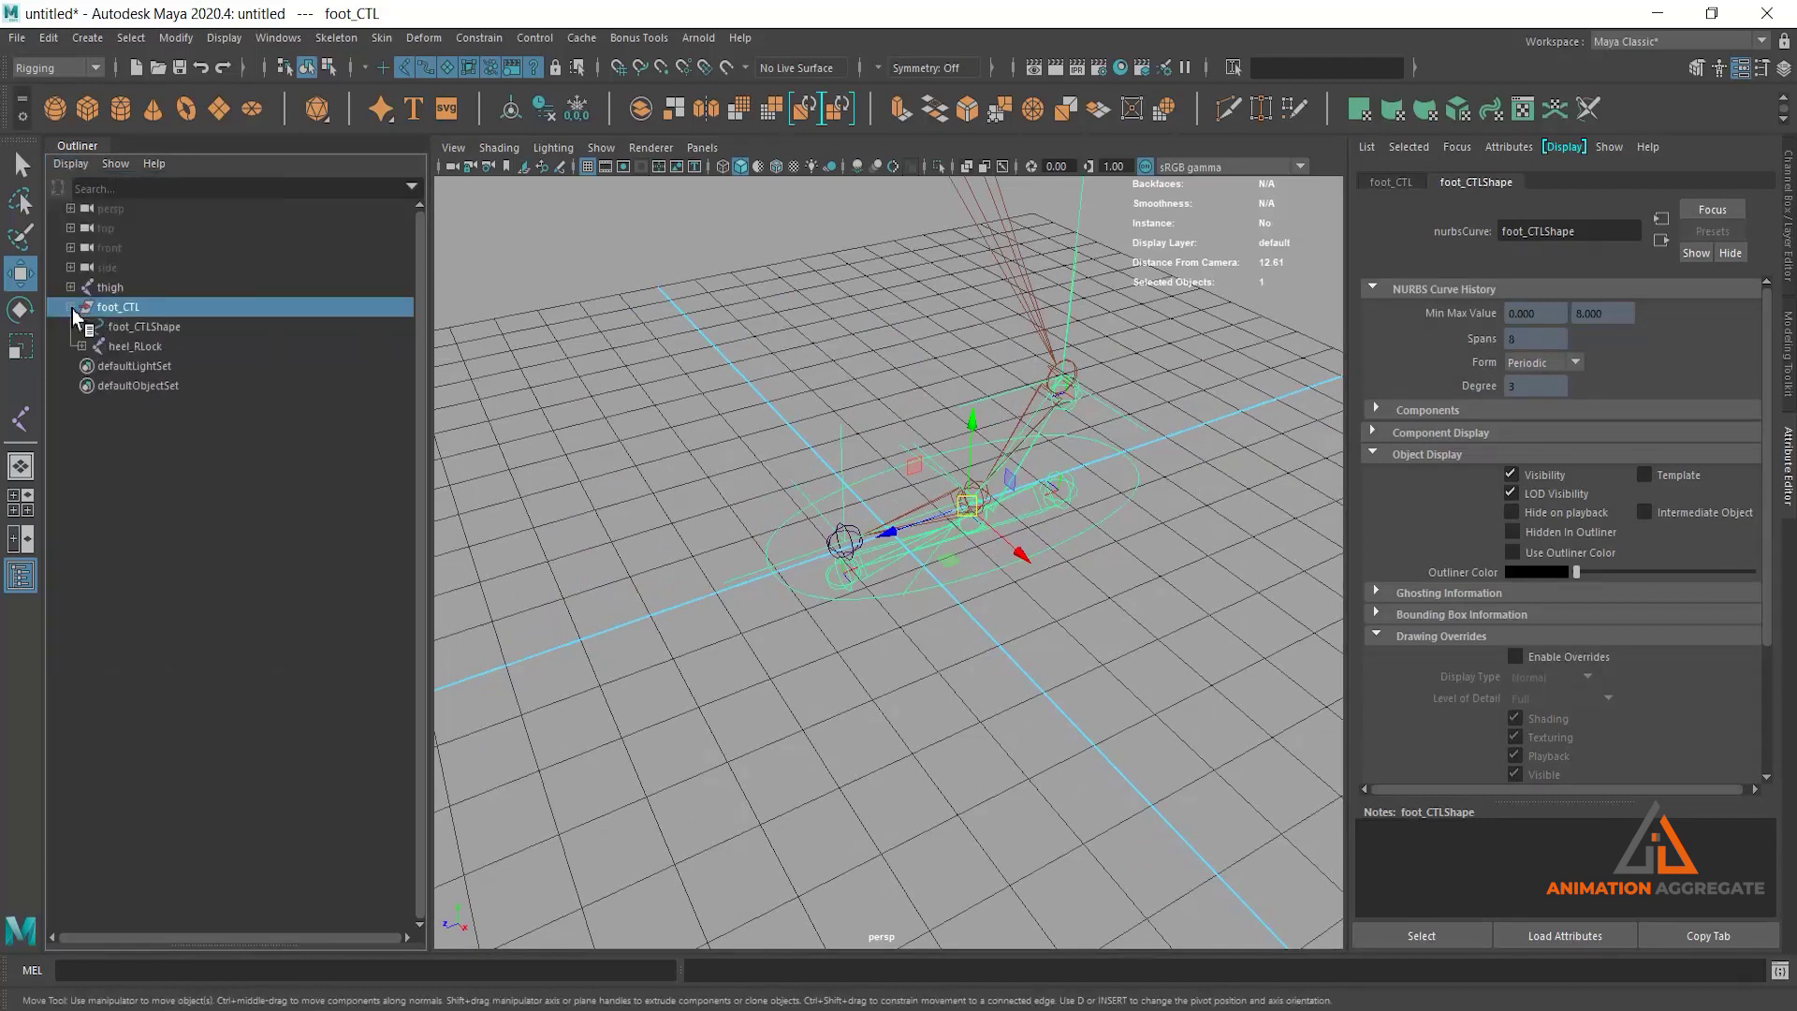
click(131, 327)
click(136, 312)
middle_drag(137, 323, 169, 337)
click(166, 328)
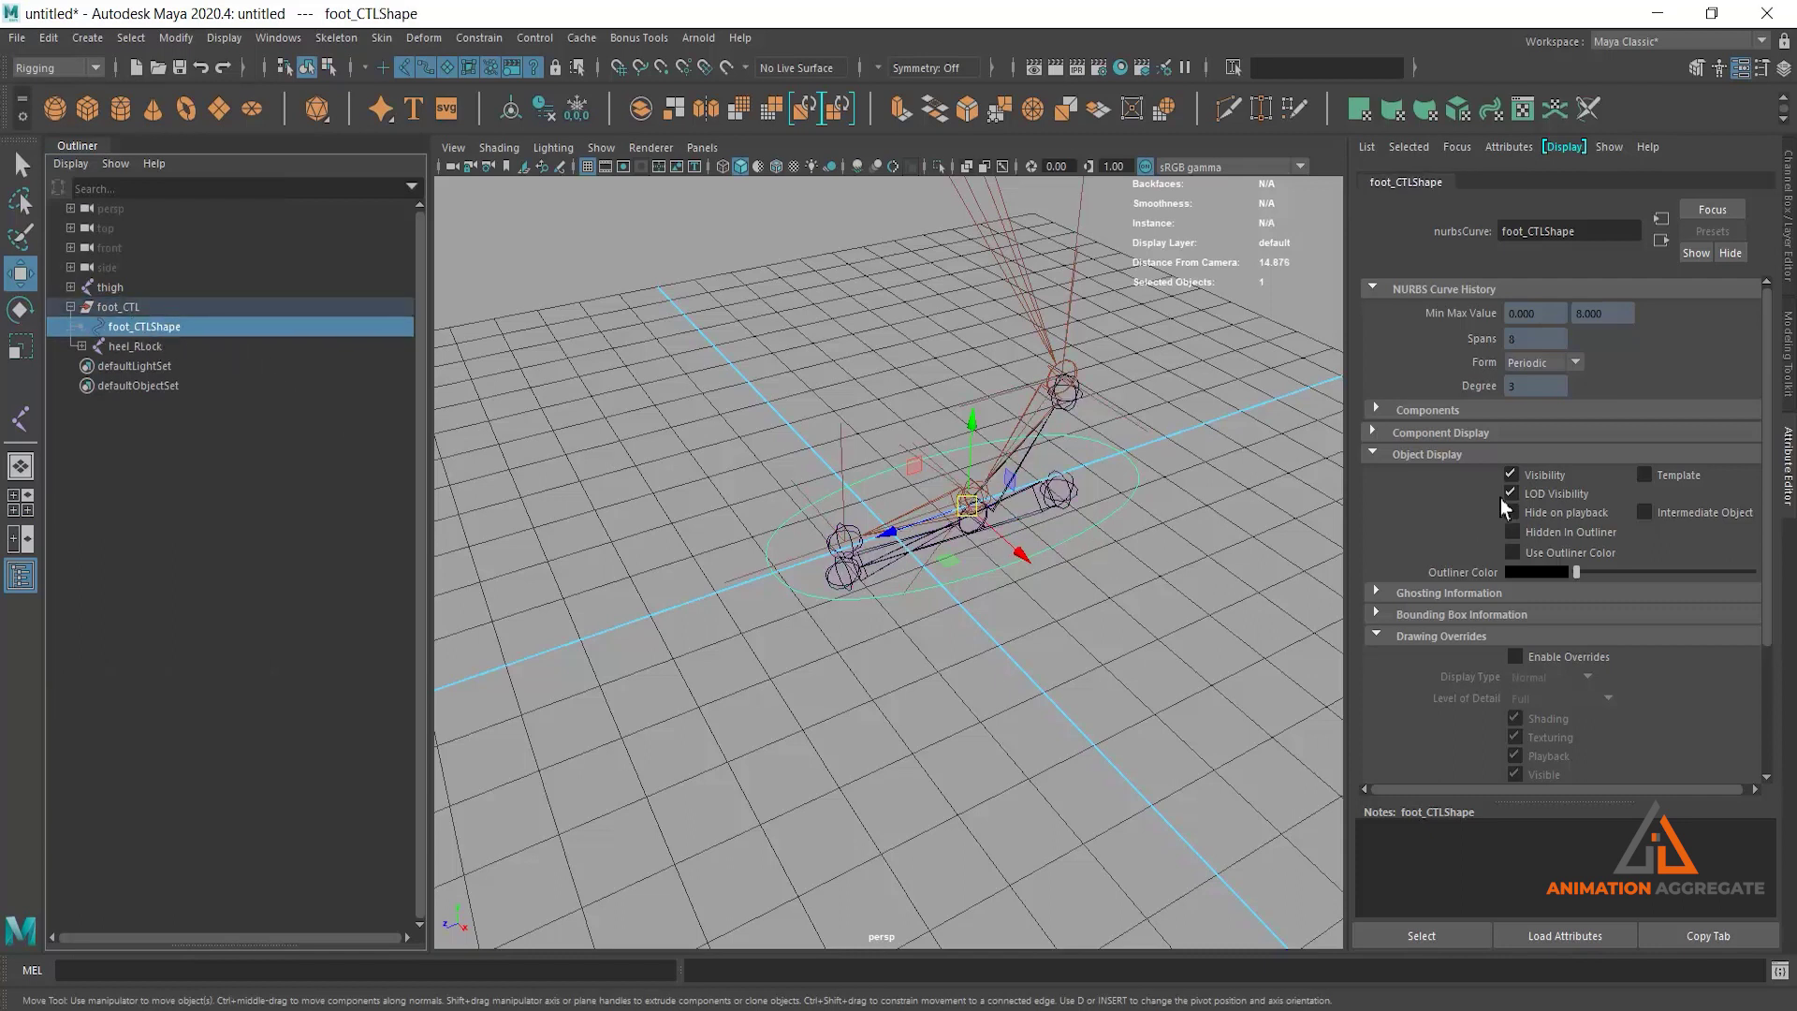
Step: Enable drawing overrides on foot_CTLShape and set its colour to blue
click(1576, 660)
scroll(1592, 674, down, 1)
scroll(1619, 693, down, 1)
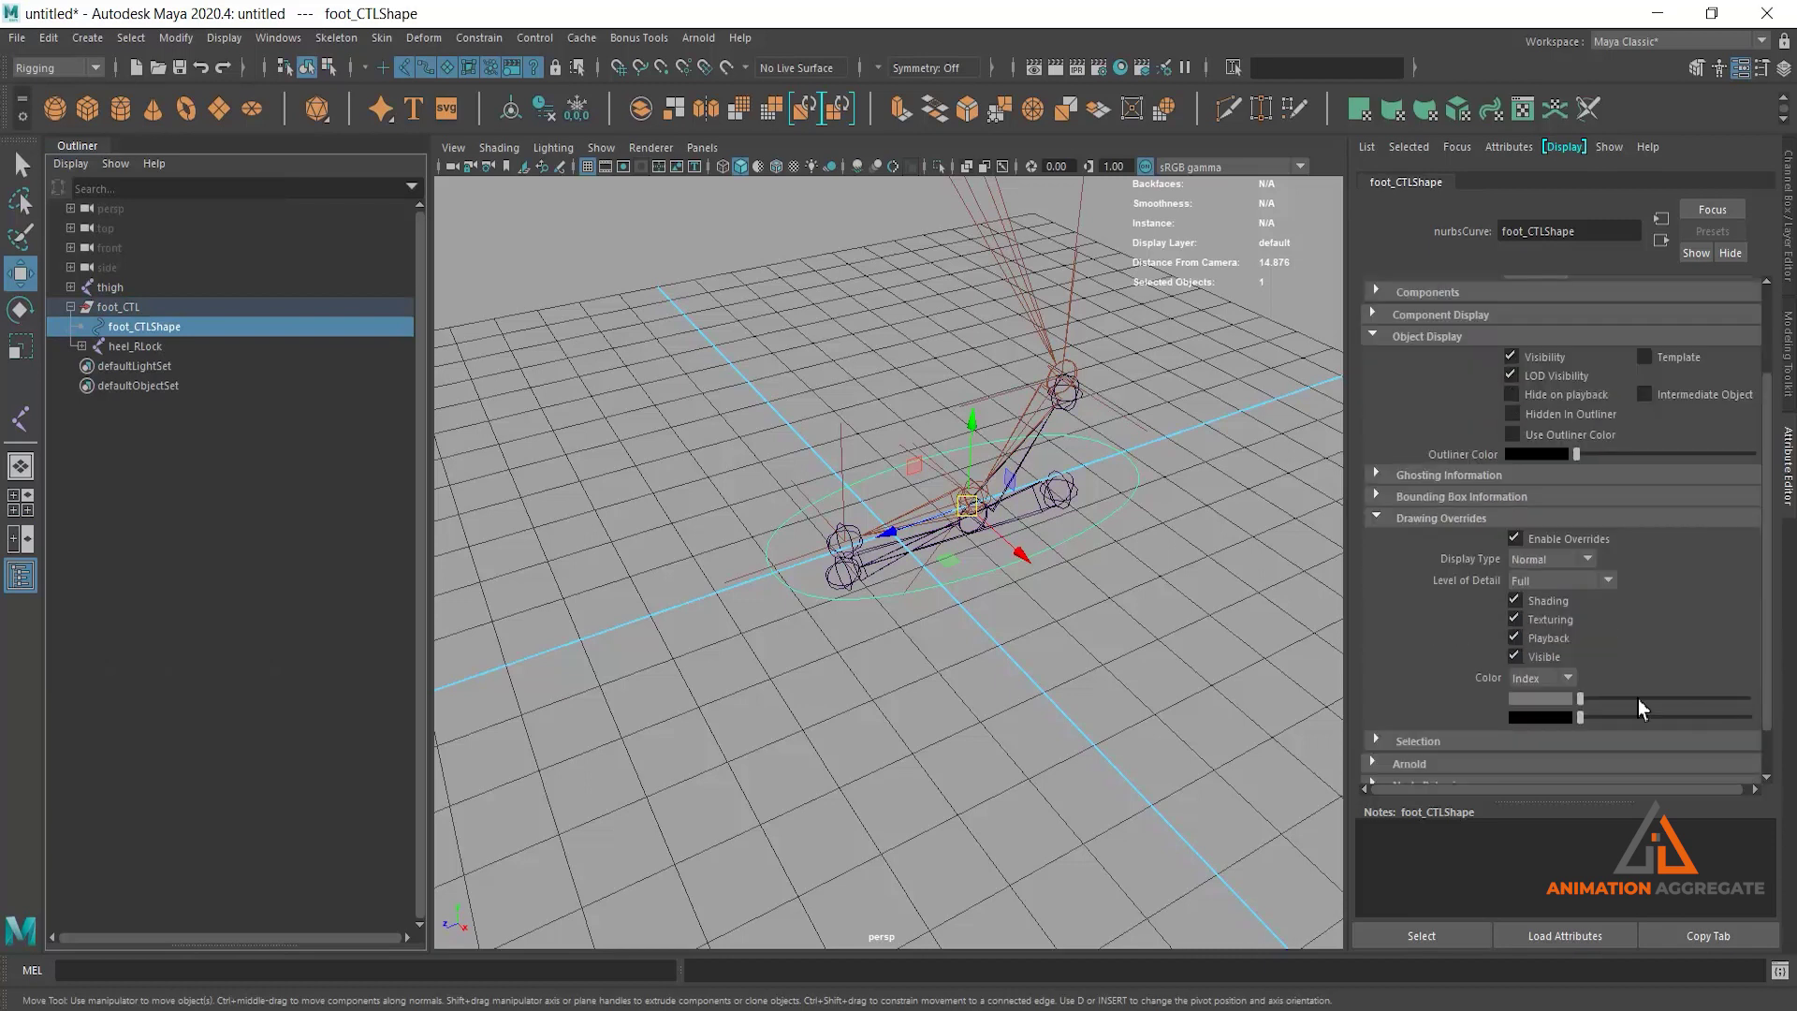
drag(1622, 699, 1610, 708)
click(1174, 632)
mouse_move(1024, 510)
alt+mouse_down()
mouse_move(1003, 553)
mouse_move(1007, 477)
alt+mouse_up()
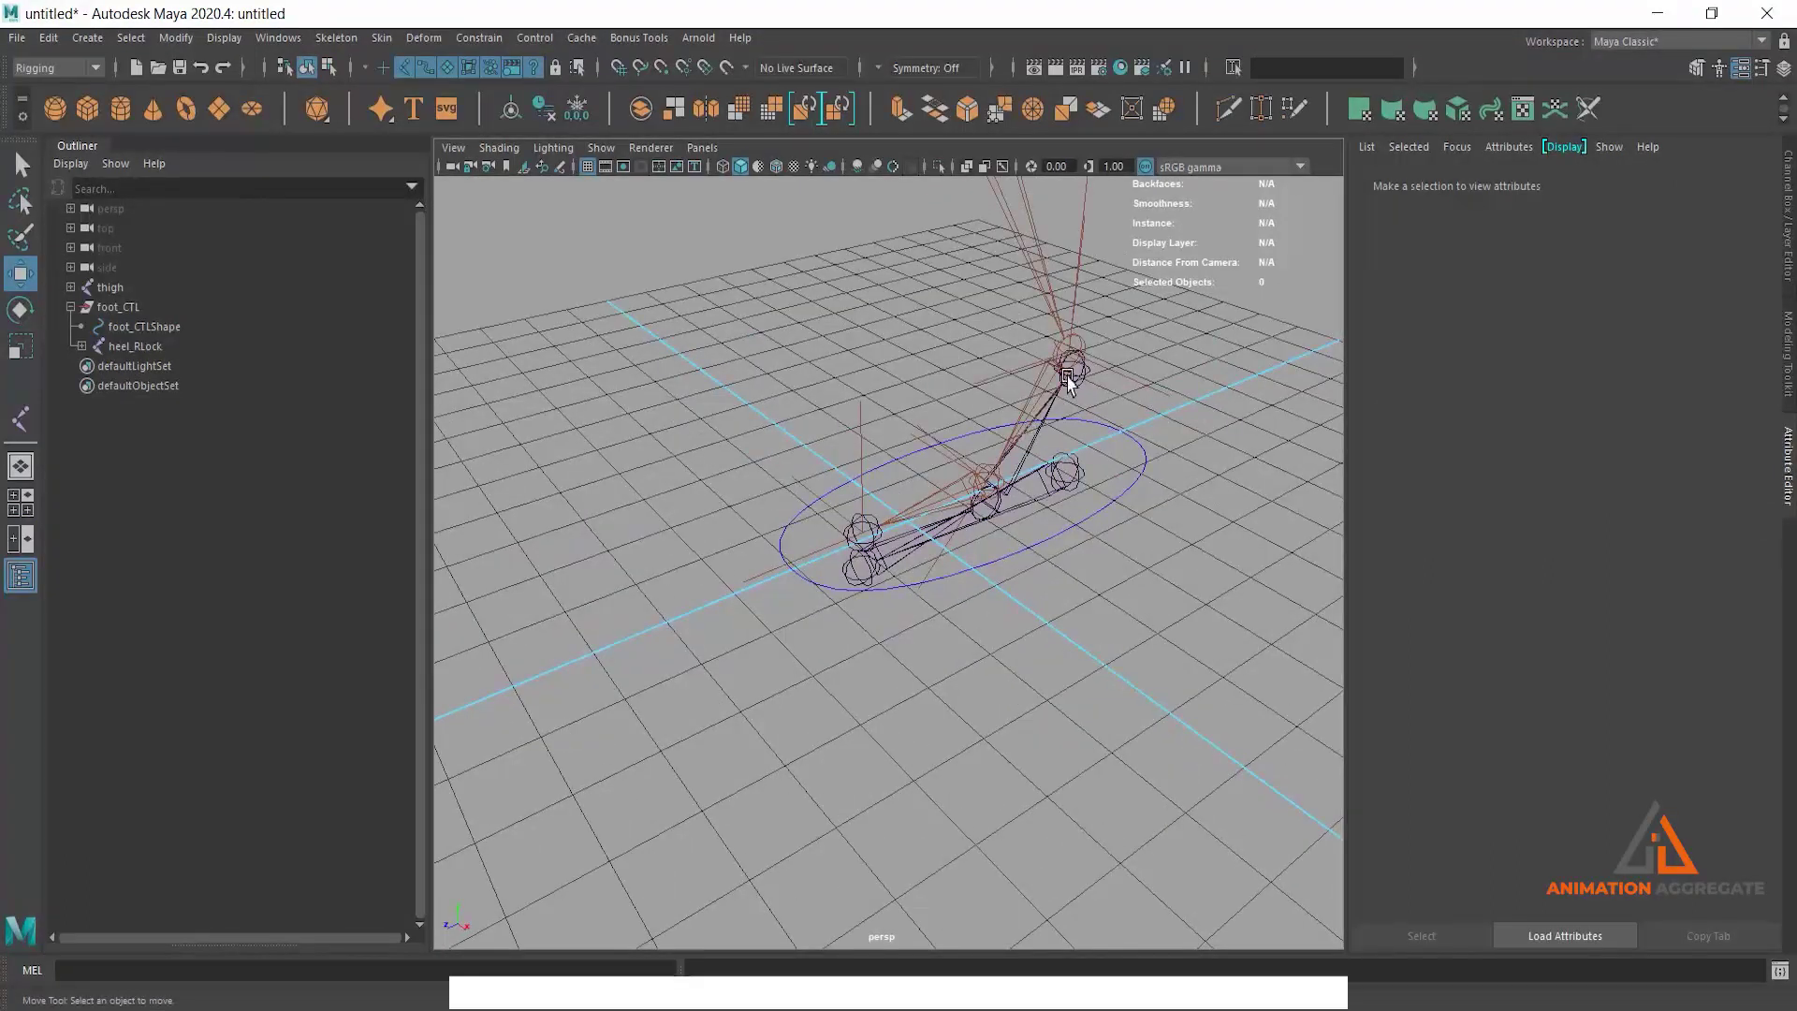
Step: Move foot_CTL's pivot up to the ankle joint
mouse_move(1036, 470)
alt+mouse_down()
mouse_move(1076, 446)
mouse_move(1063, 450)
alt+mouse_up()
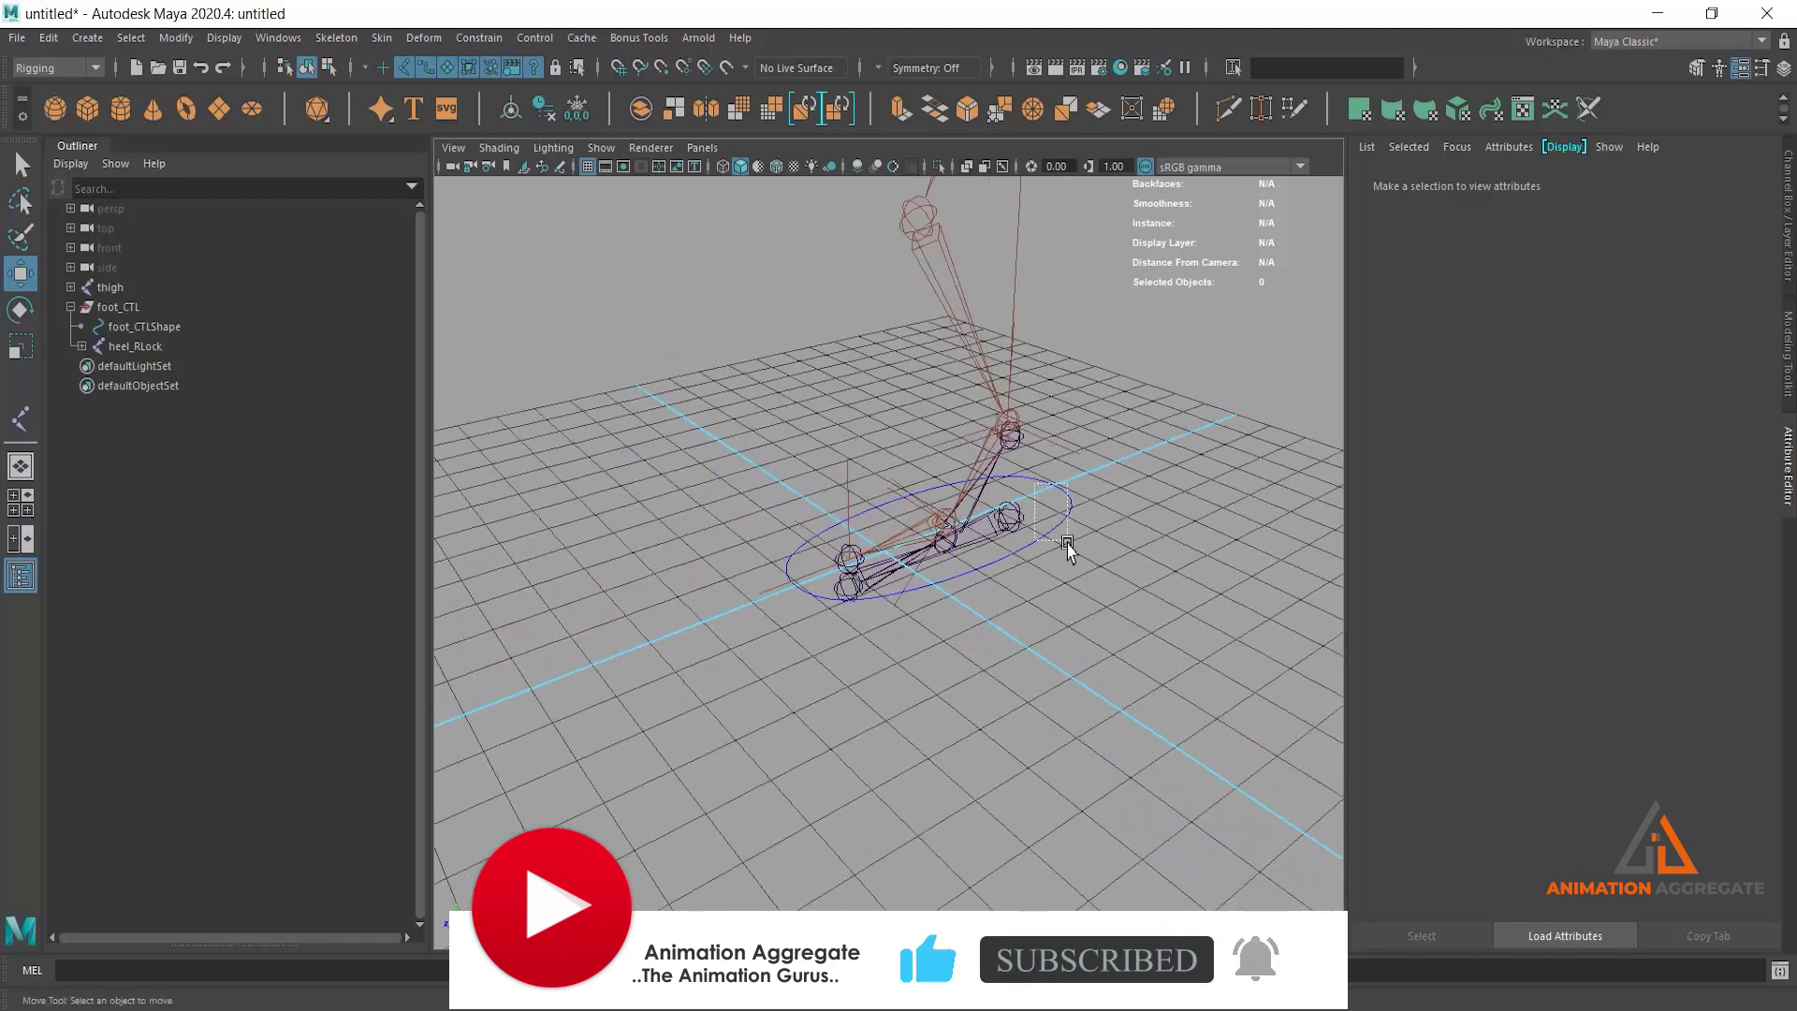
click(941, 541)
drag(936, 547, 939, 542)
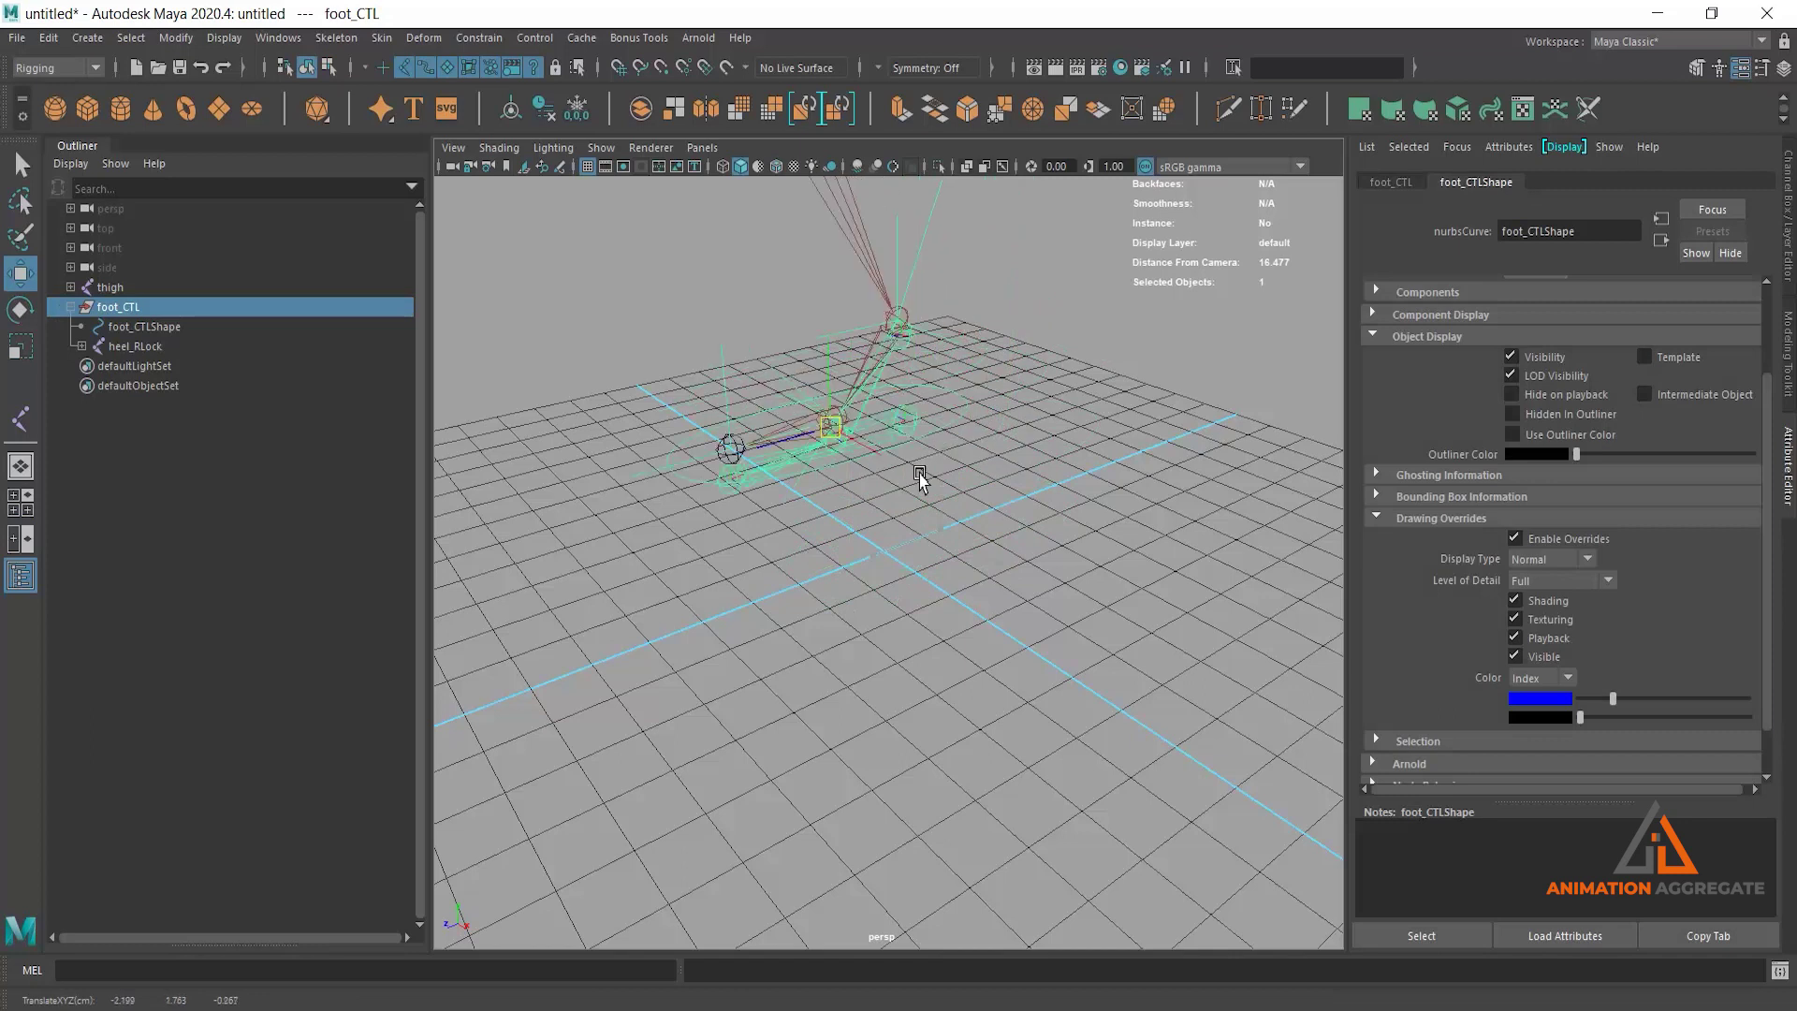
scroll(1067, 503, up, 3)
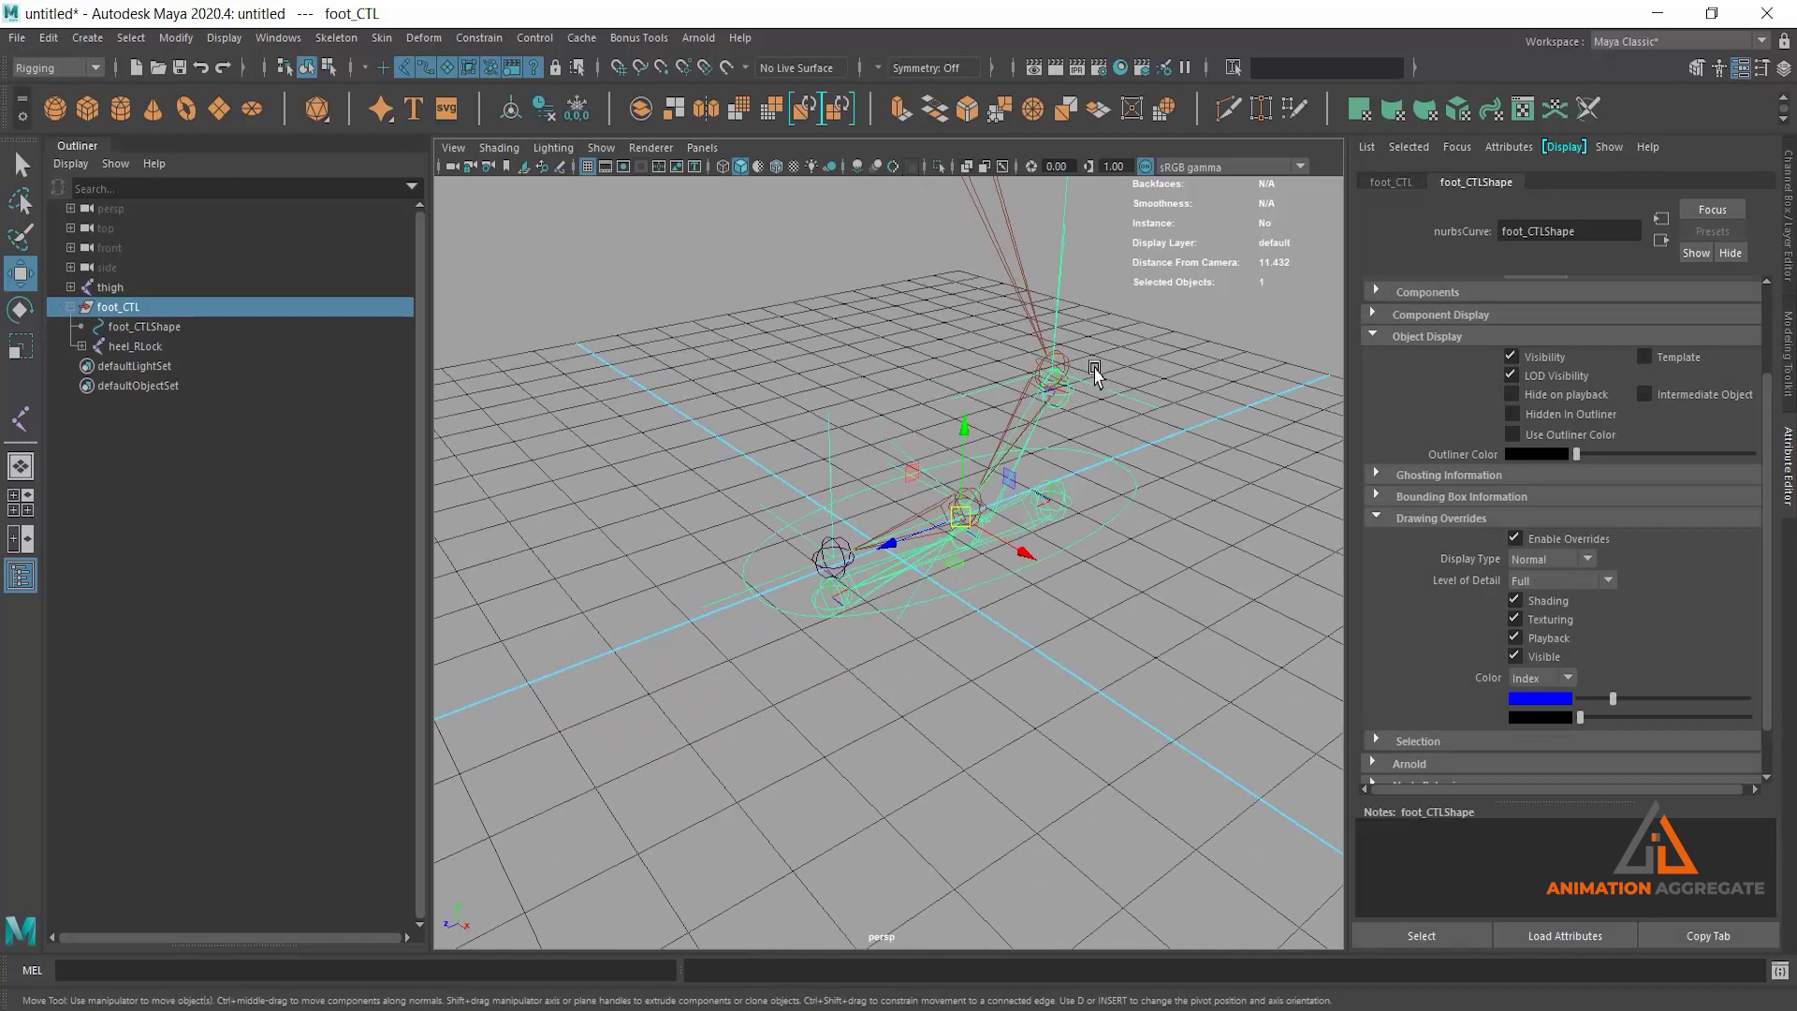
key(d)
middle_drag(1070, 409, 1053, 374)
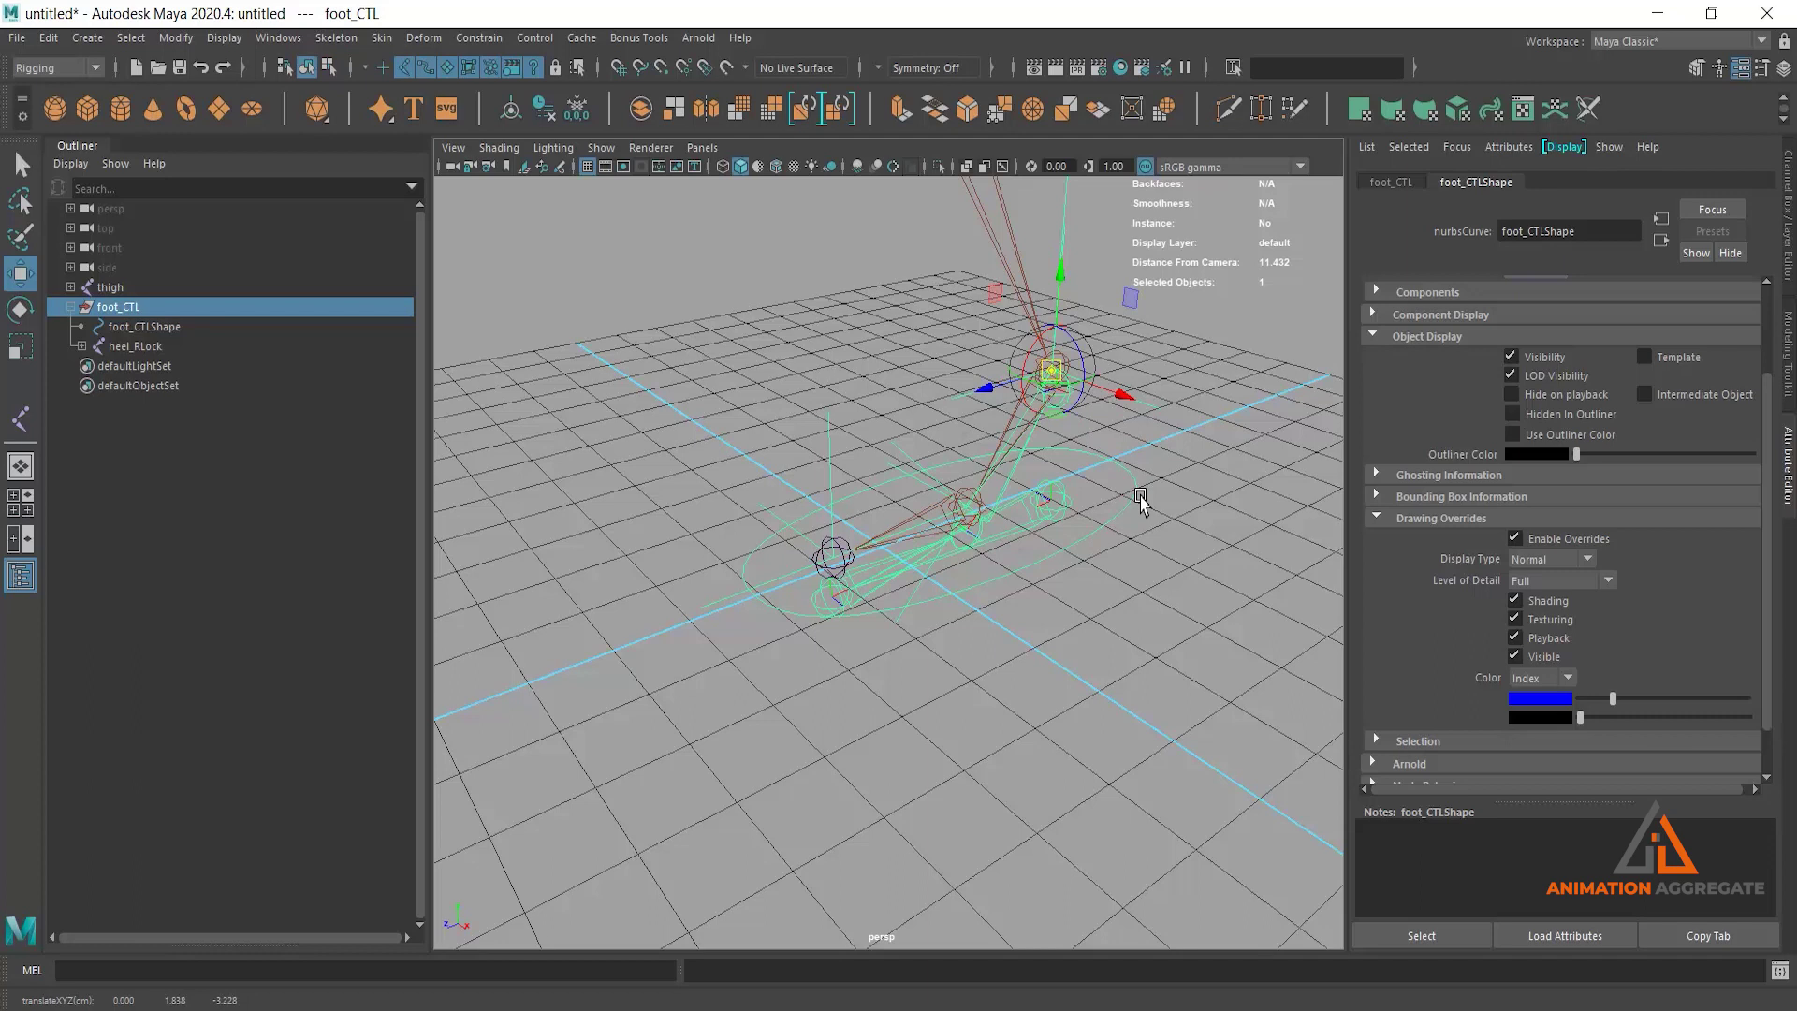
scroll(1099, 450, down, 3)
Step: Test-rotate the foot around the ankle, then undo the rotation
key(e)
drag(1020, 427, 970, 394)
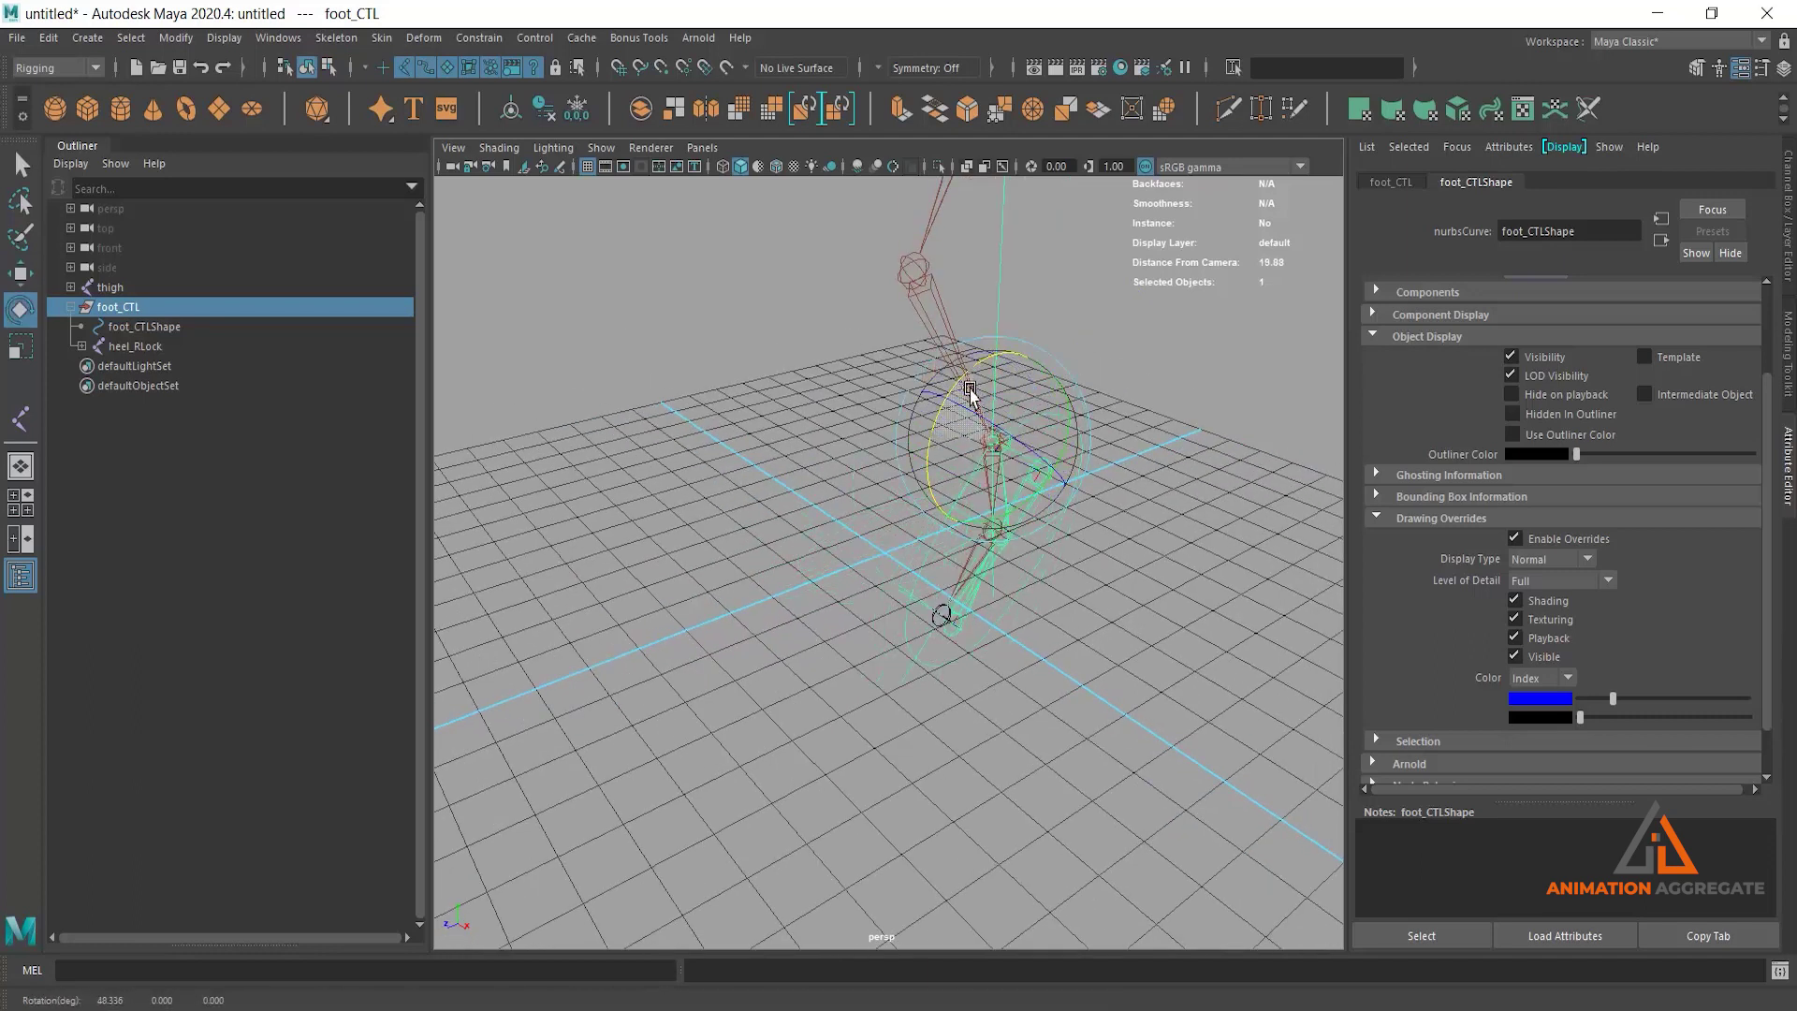
key(ctrl+z)
scroll(1001, 349, down, 5)
mouse_move(1000, 349)
alt+mouse_down()
mouse_move(1015, 449)
mouse_move(1031, 394)
mouse_move(1015, 301)
mouse_move(1018, 548)
mouse_move(1042, 525)
mouse_move(852, 477)
mouse_move(1005, 443)
alt+mouse_up()
click(1054, 471)
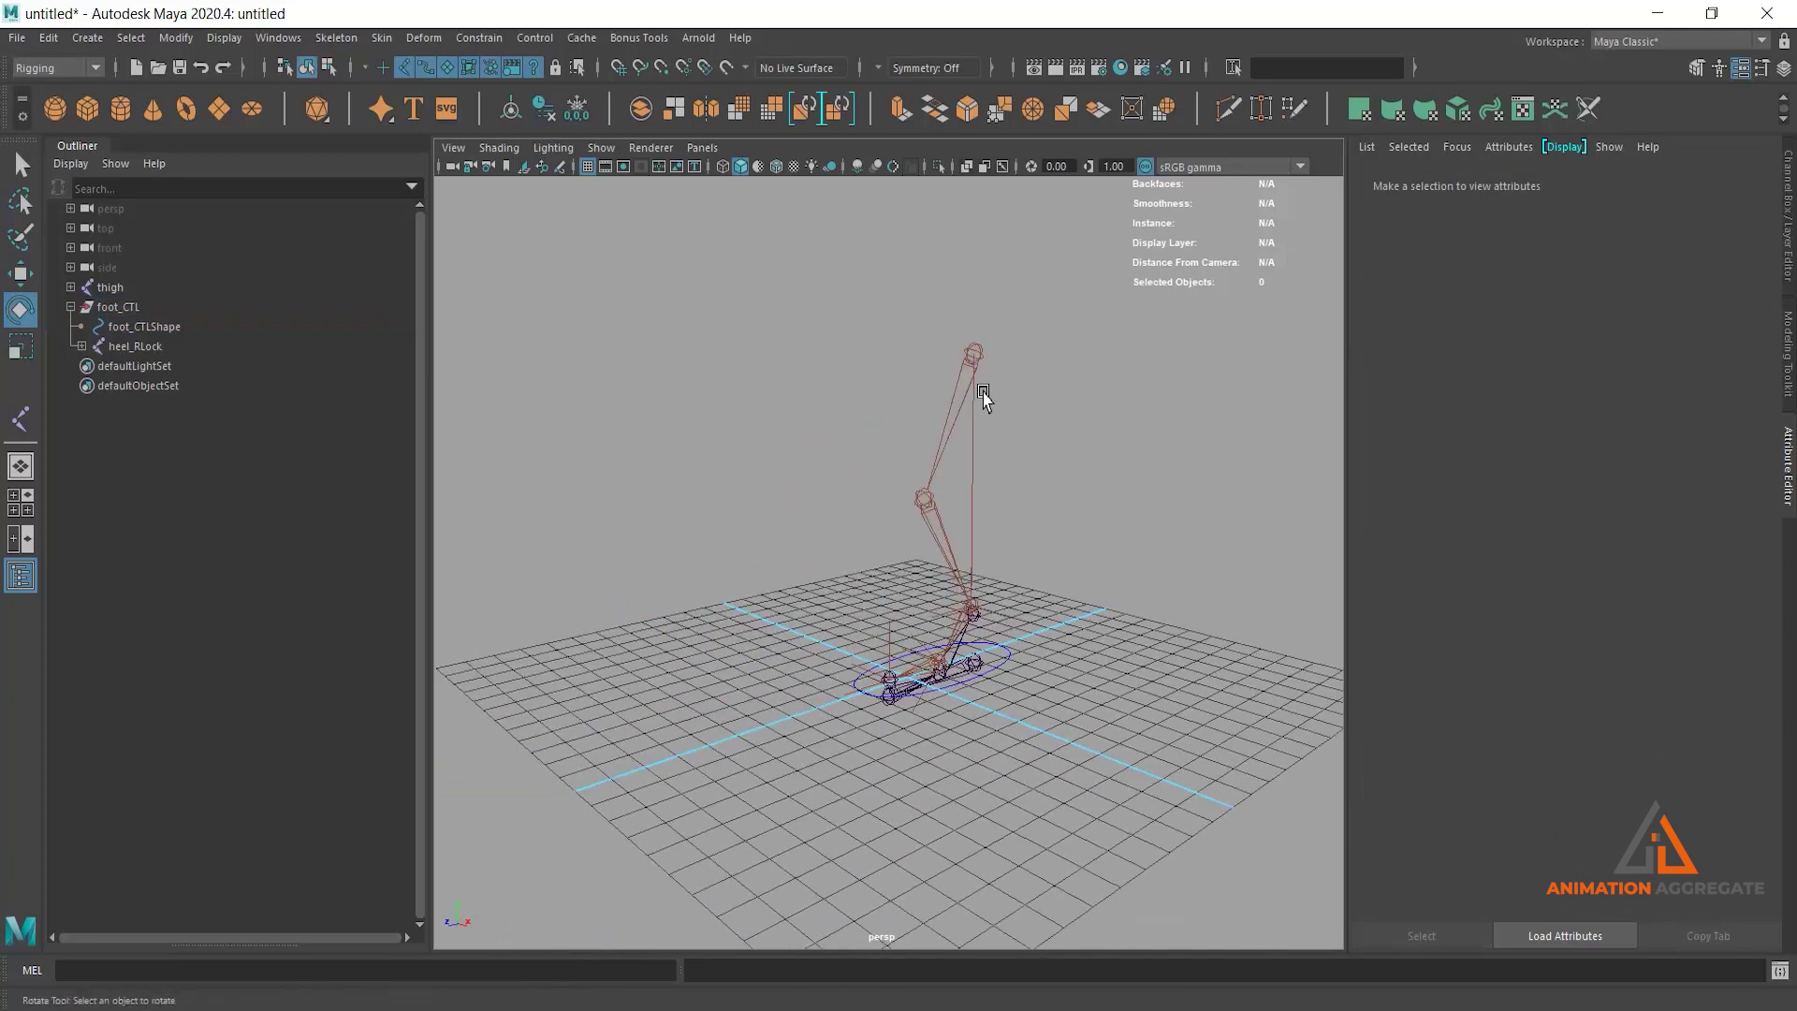